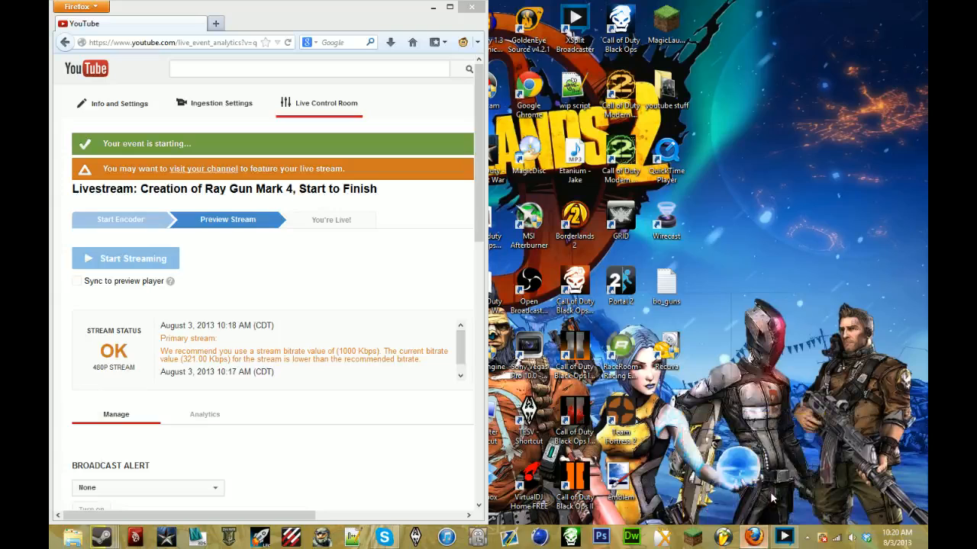
- Check the livestream's public view and comments area on the YouTube live control page and minimize the browser
scroll(363, 236, down, 10)
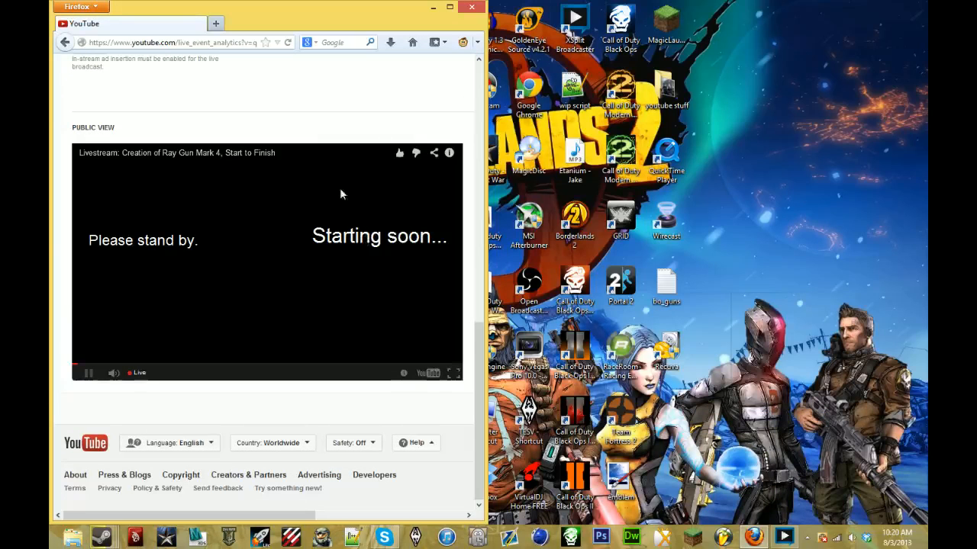
drag(162, 520, 233, 531)
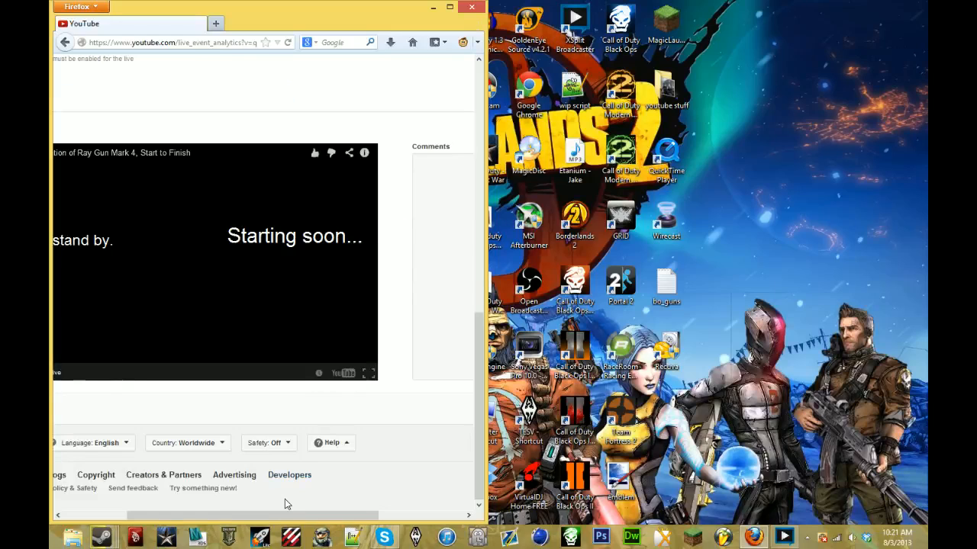
click(432, 8)
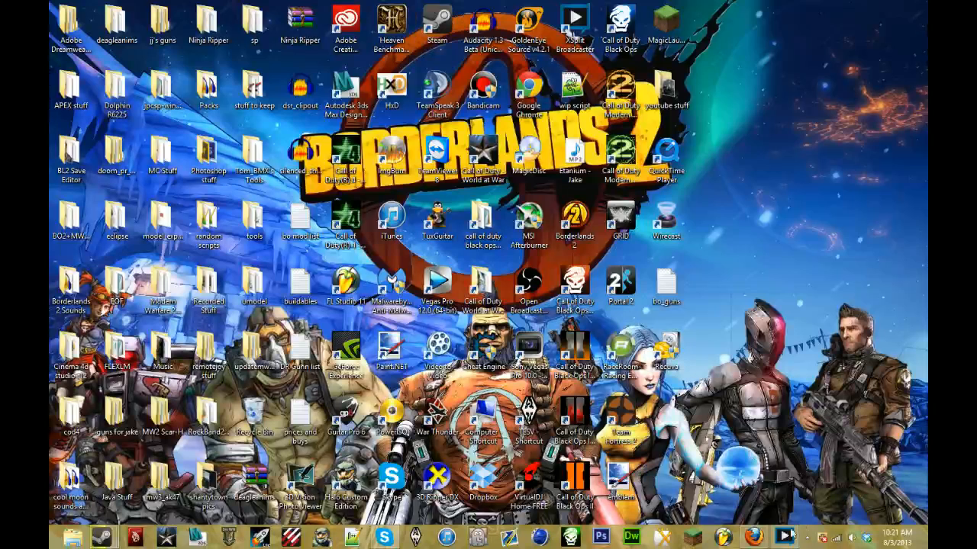
- Restore the browser, mute the livestream's public view player, bring its comments into view and minimize the window
click(753, 537)
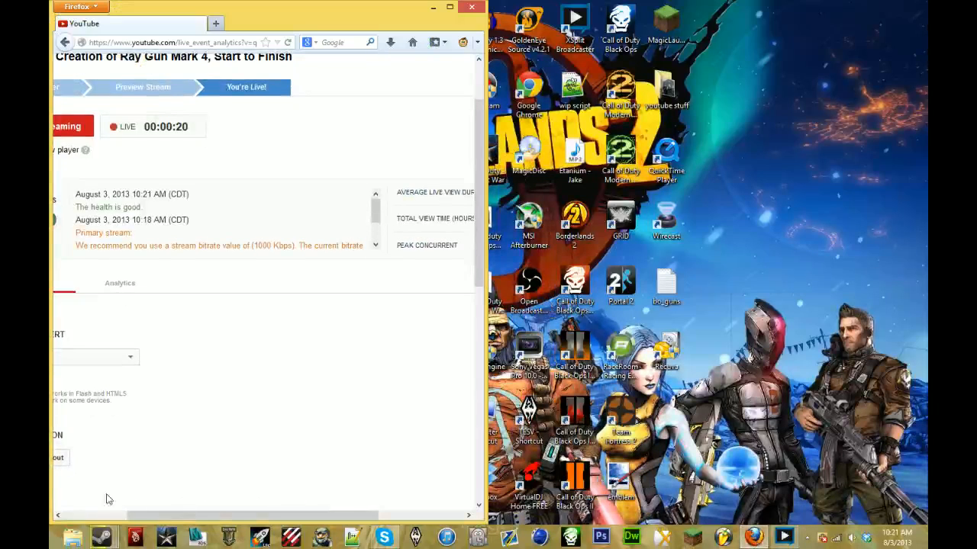
drag(161, 516, 94, 511)
scroll(93, 479, down, 5)
scroll(155, 449, down, 3)
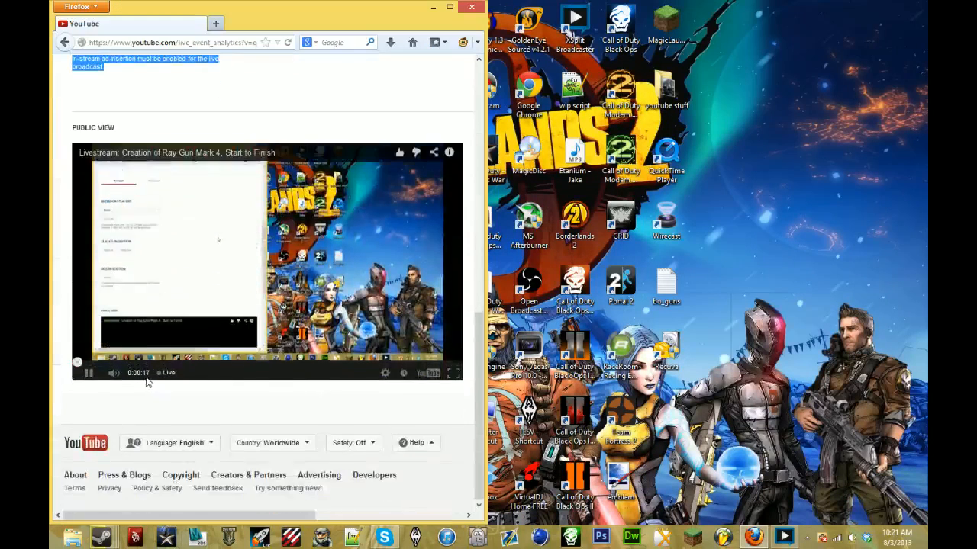
click(114, 374)
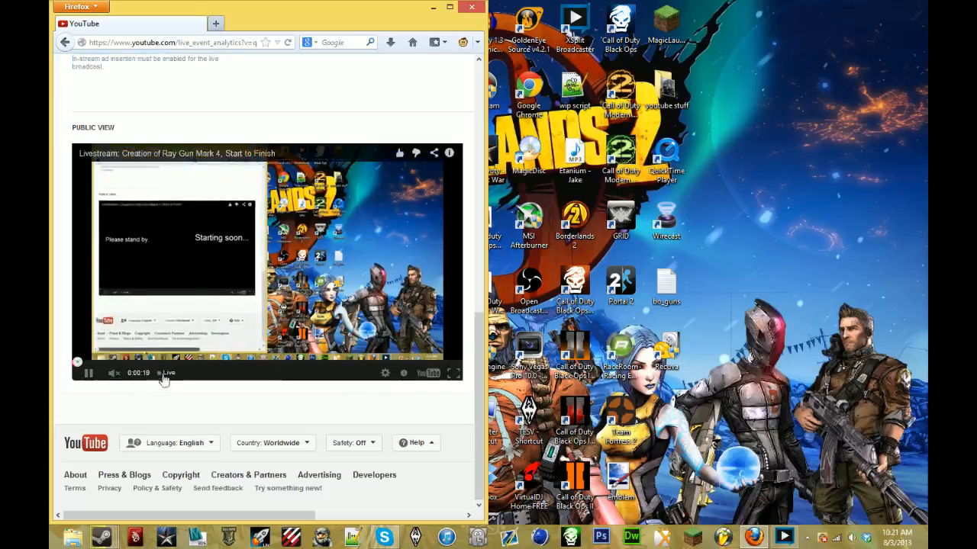
drag(245, 518, 388, 521)
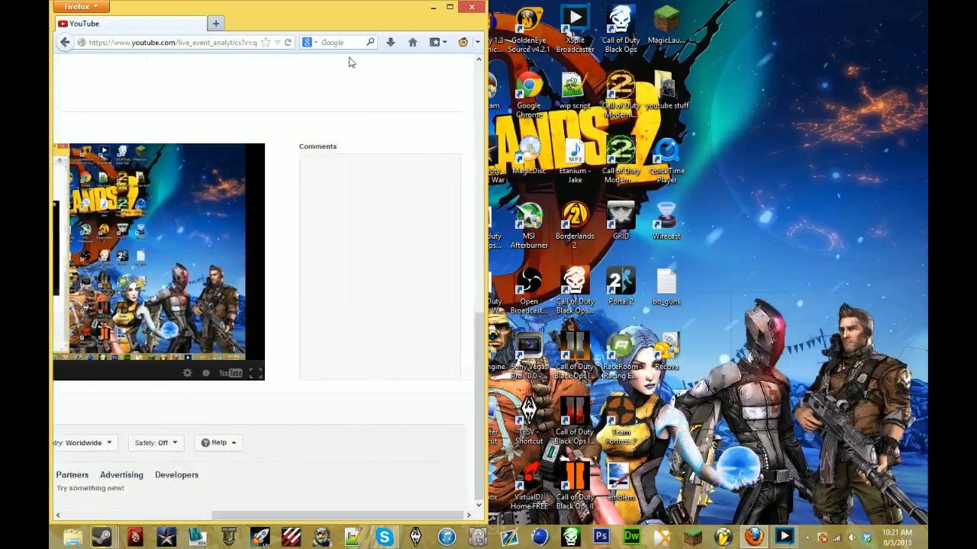
click(433, 7)
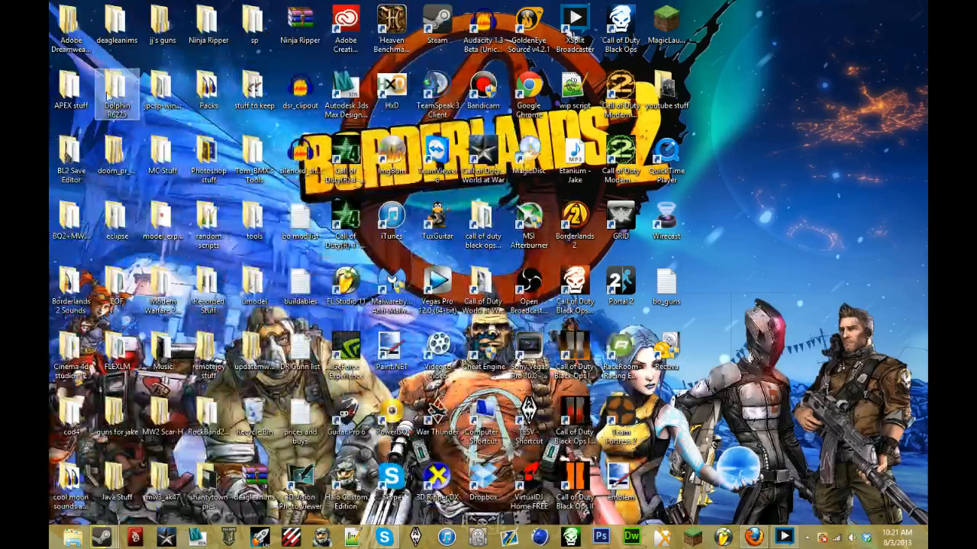
- Launch TomXmodelUtils from the Tom_XmodelUtils_0.976 folder inside Tom_BMX's Tools on the desktop
double_click(254, 160)
scroll(342, 242, down, 3)
scroll(328, 254, left, 3)
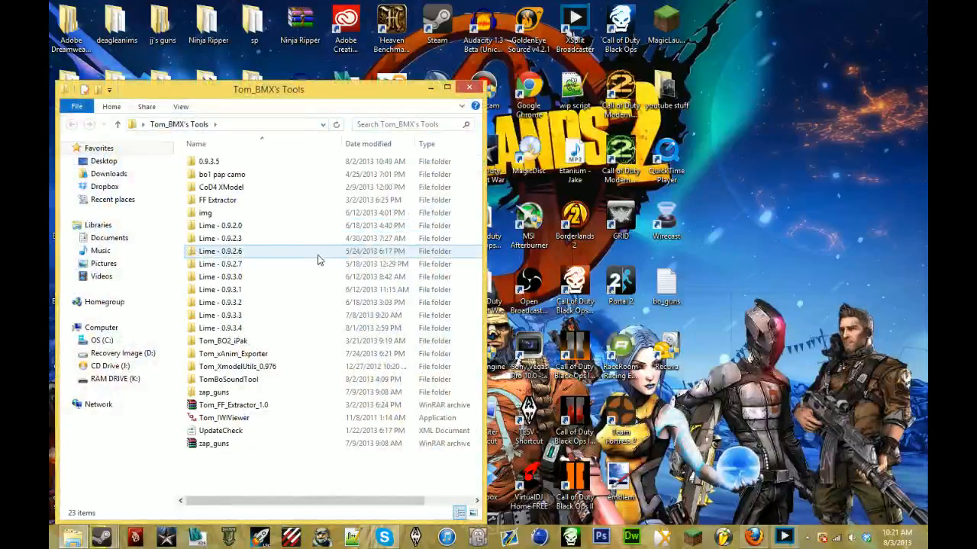
double_click(304, 367)
double_click(256, 164)
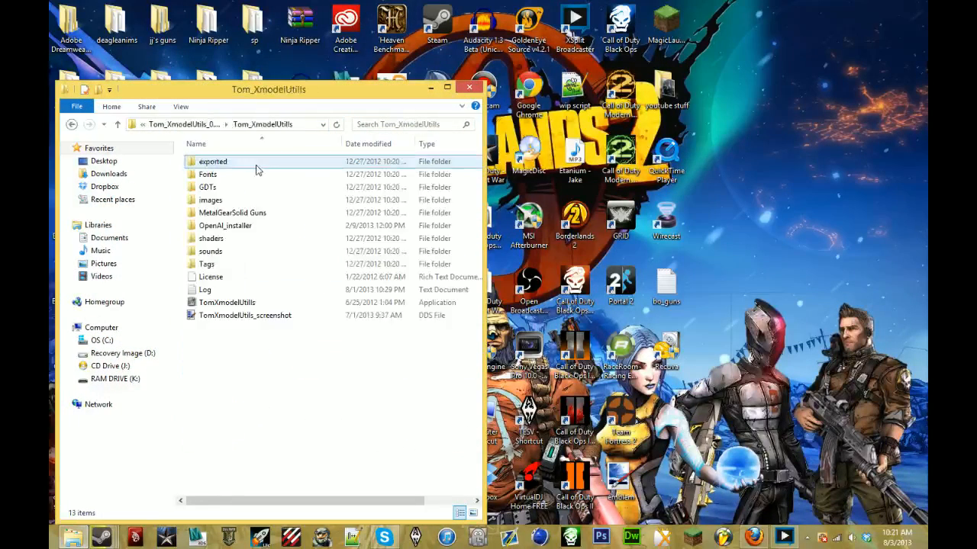
double_click(272, 304)
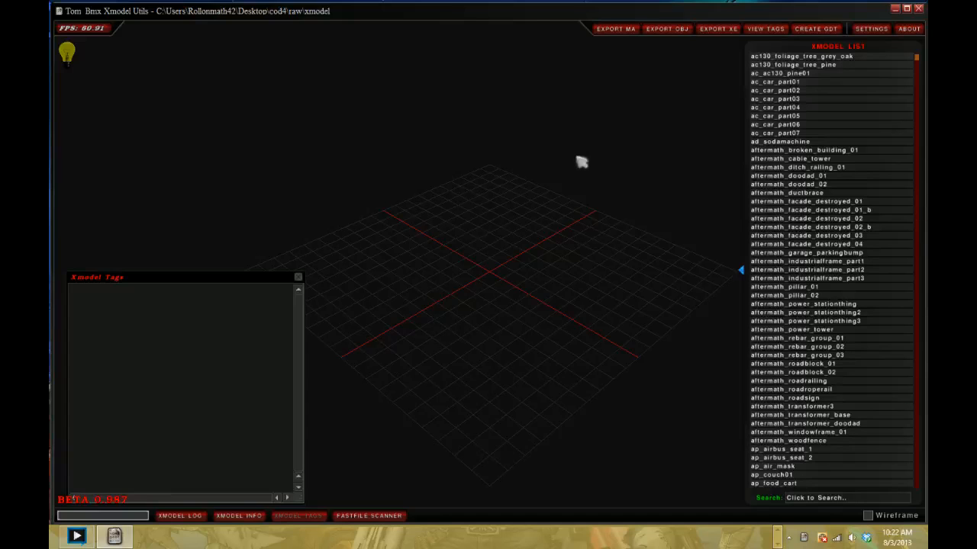
- Load the Call of Duty Black Ops xmodel list and filter it by "t5_weapon"
key(F2)
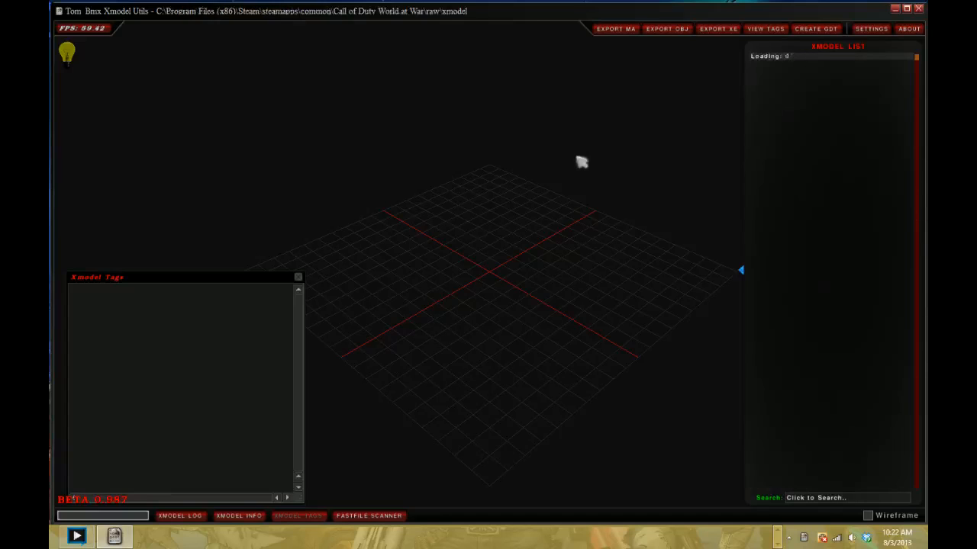
key(F3)
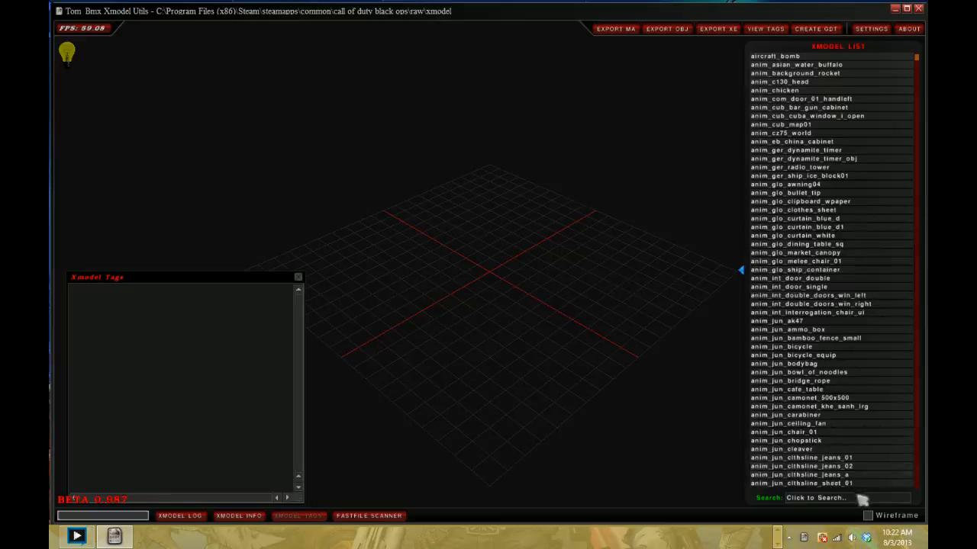
text(weapon)
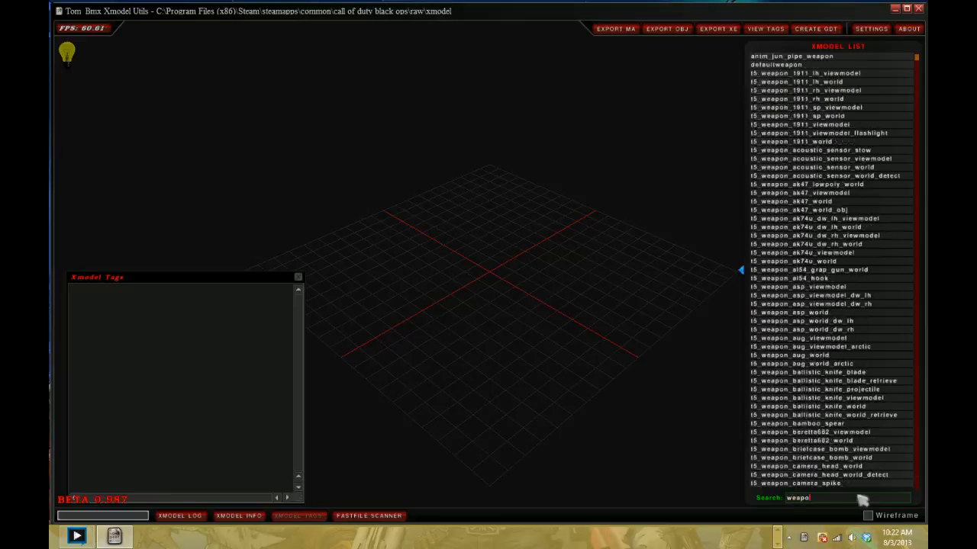
key(BackSpace)
key(BackSpace)
key(BackSpace)
key(BackSpace)
key(BackSpace)
text(t5_w)
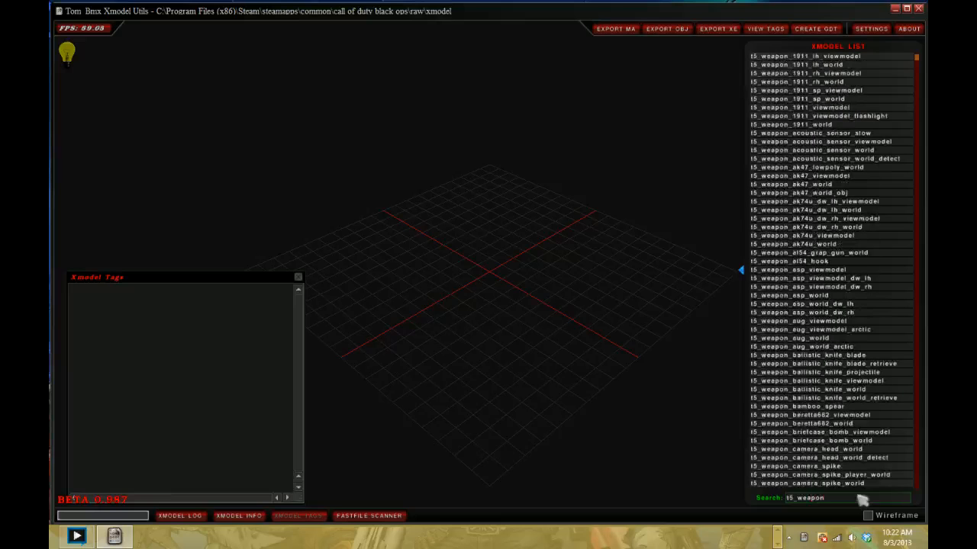
- Preview the t5_weapon_ak47_world model and look through the filtered weapon models for other candidates
click(846, 185)
scroll(850, 193, down, 2)
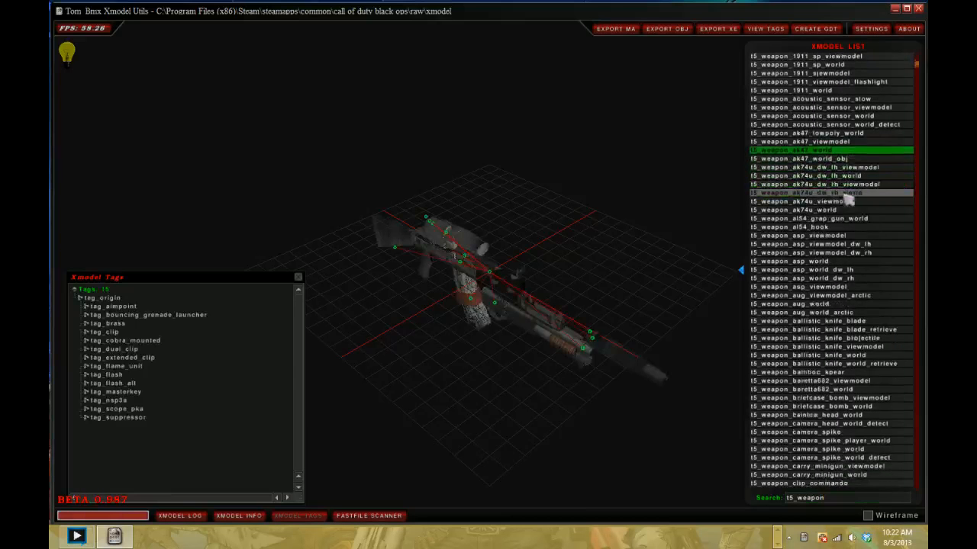
scroll(848, 197, down, 10)
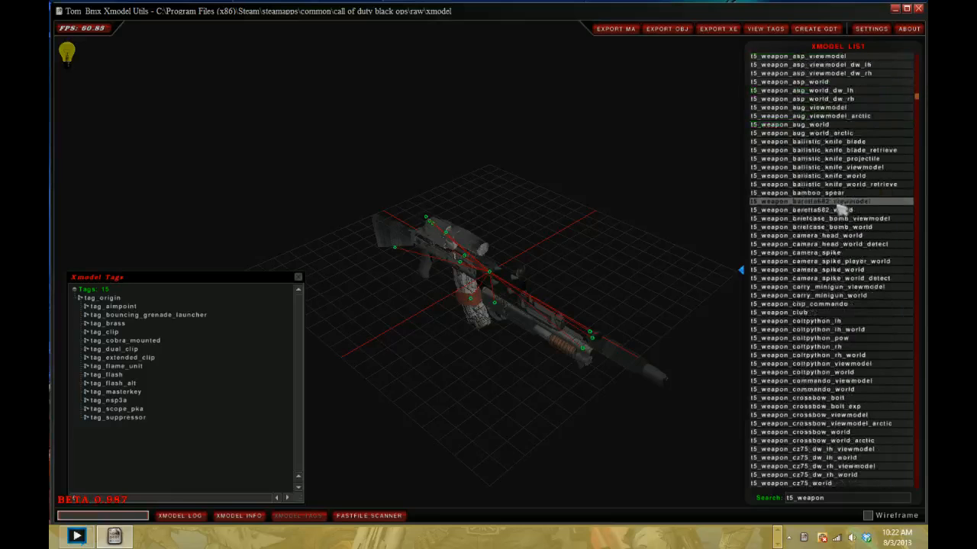
scroll(840, 210, down, 12)
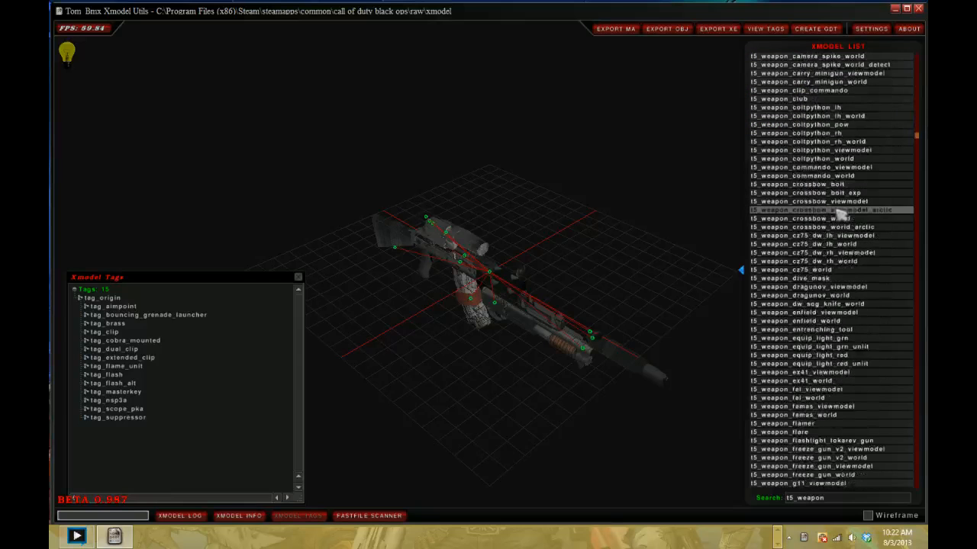
scroll(840, 214, down, 9)
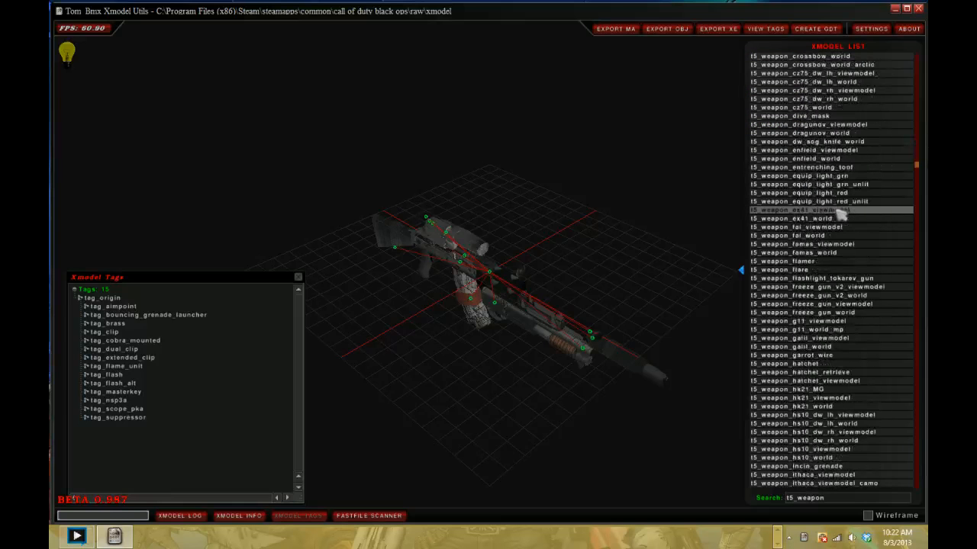
scroll(840, 216, down, 5)
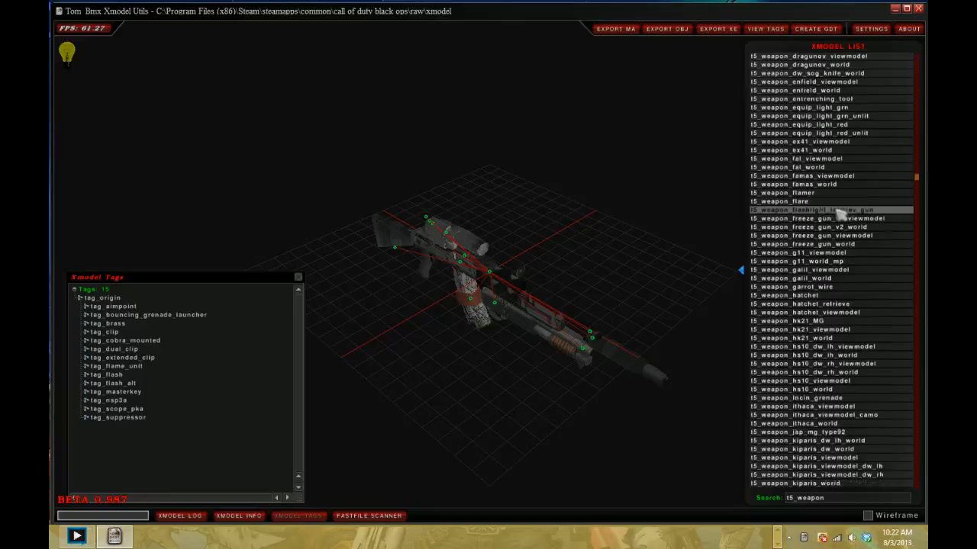
scroll(840, 213, down, 5)
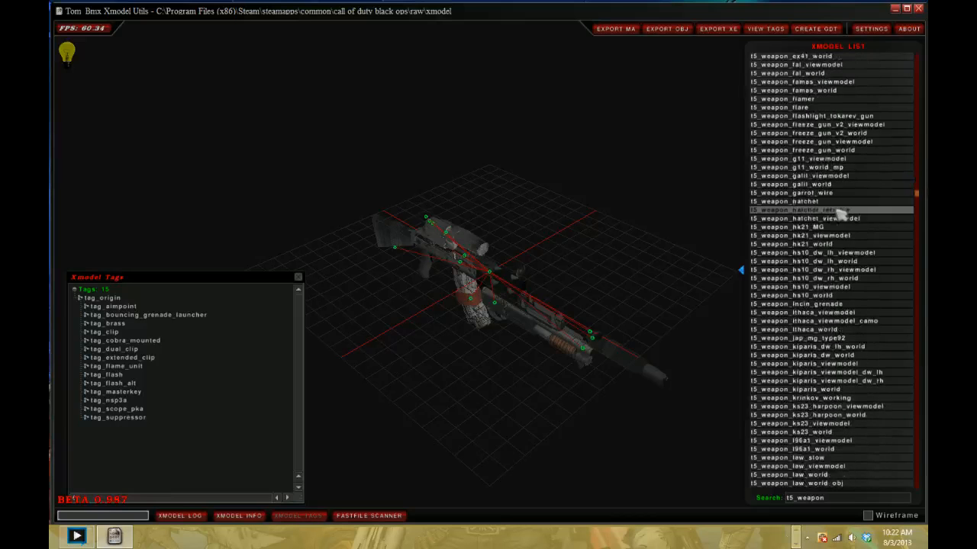
- Switch to Firefox to check the livestream comments and return to Xmodel Utils
key(alt+Tab)
key(alt+Tab)
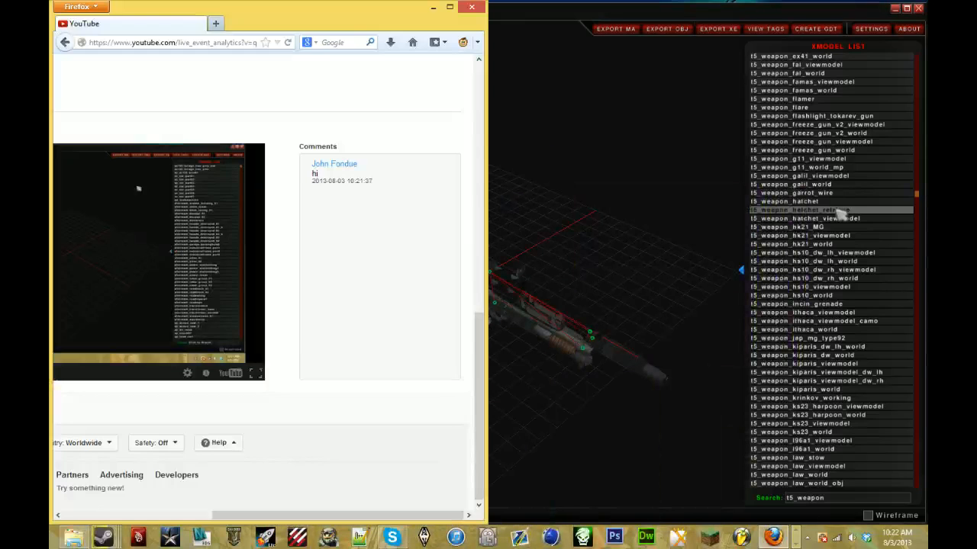
click(687, 231)
key(alt+Tab)
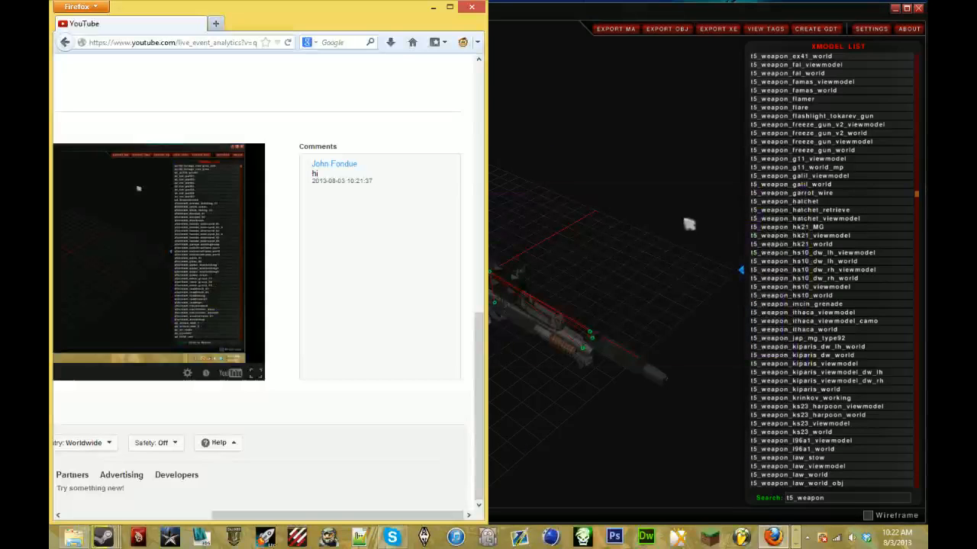
key(alt+Tab)
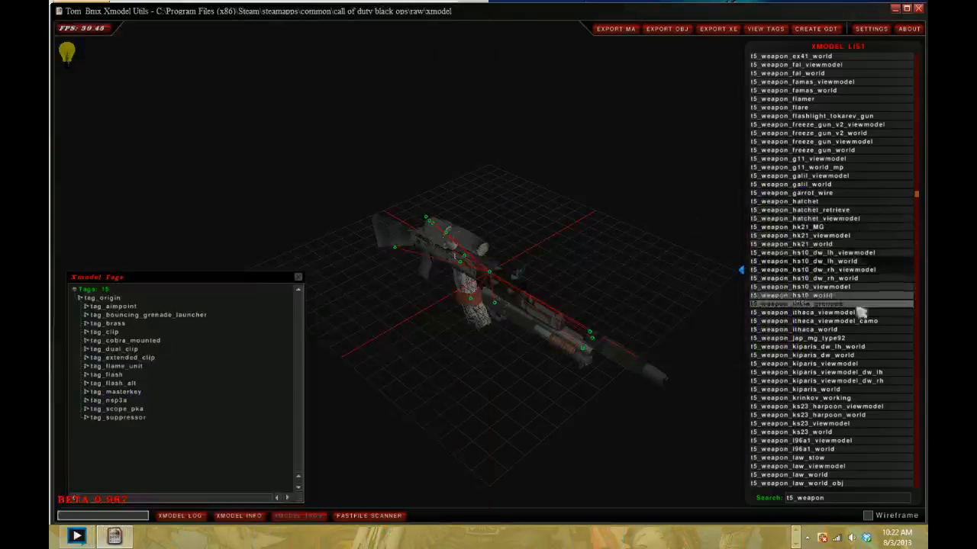
- Find and load the t5_weapon_kiparis_viewmodel model and inspect it up close from different angles
scroll(855, 335, down, 2)
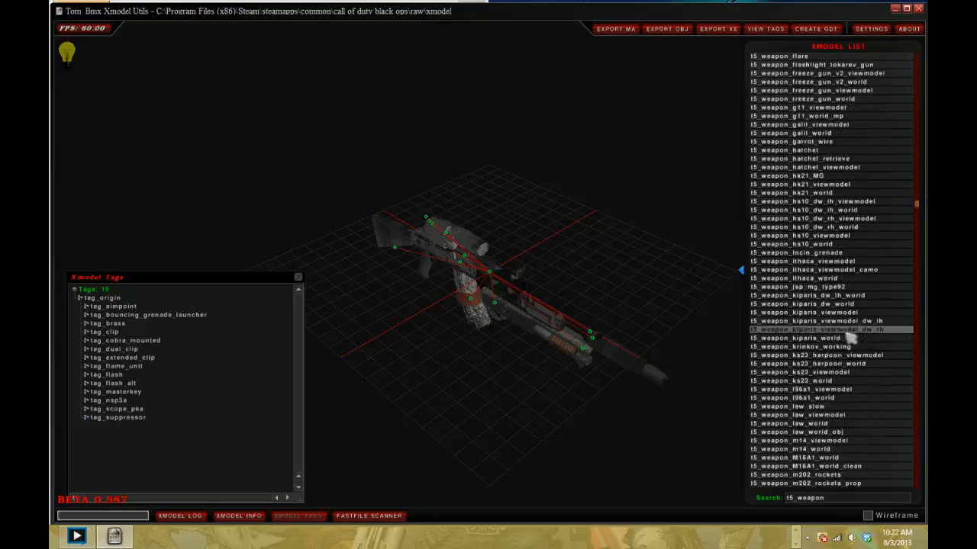
scroll(849, 338, down, 2)
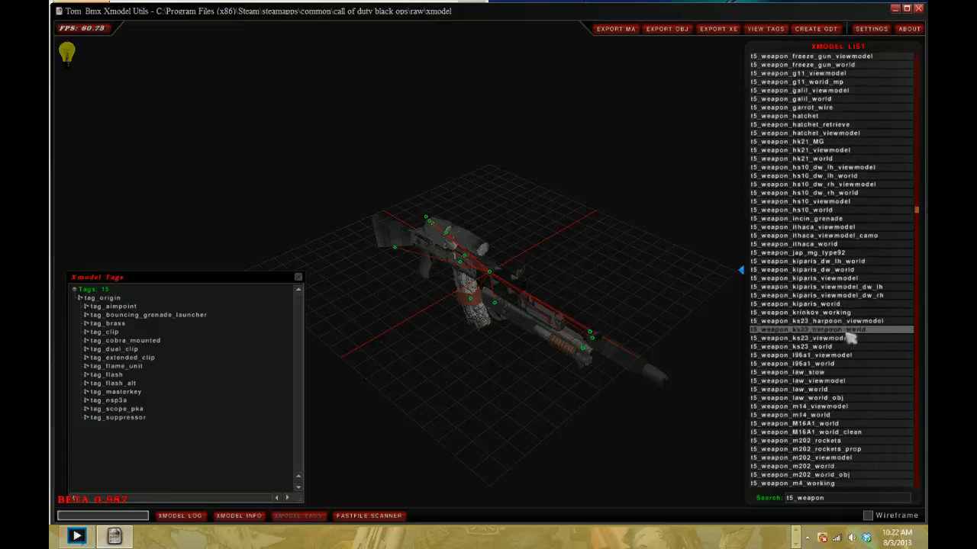
scroll(849, 338, down, 1)
scroll(849, 338, down, 2)
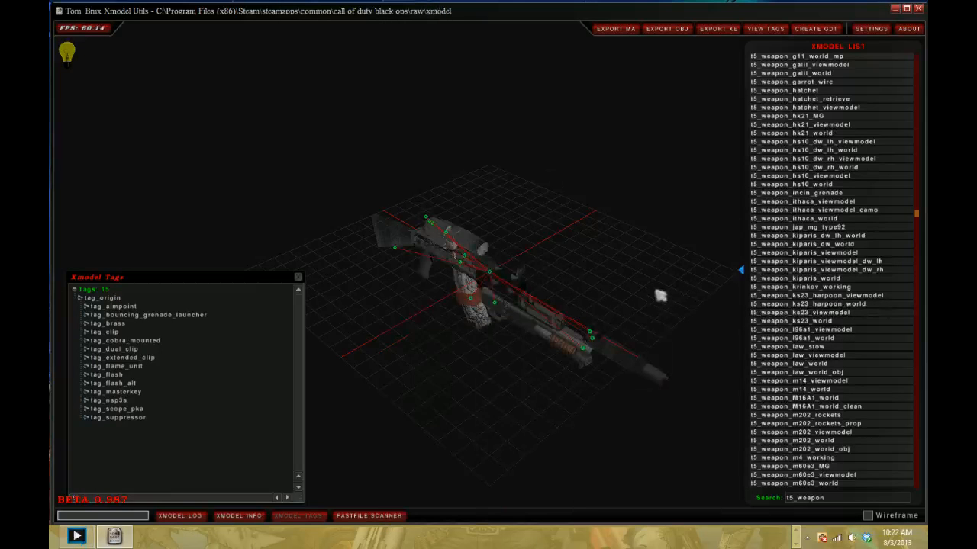
scroll(785, 299, down, 1)
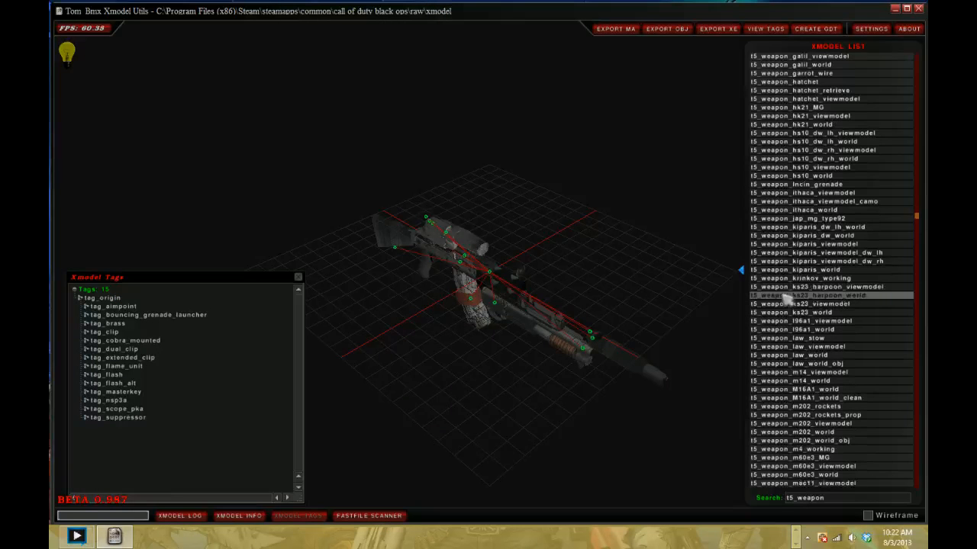
scroll(786, 299, down, 2)
scroll(785, 299, down, 1)
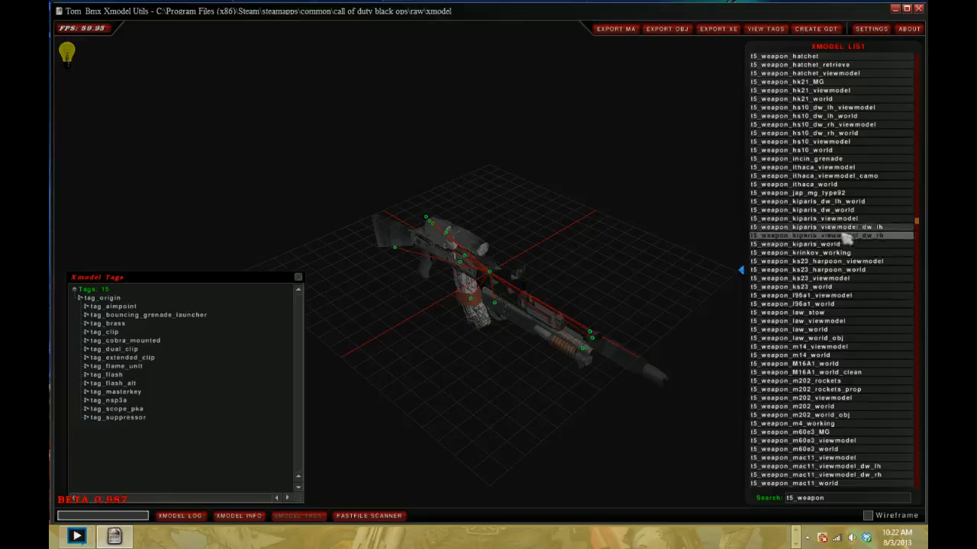
click(801, 218)
drag(487, 241, 304, 223)
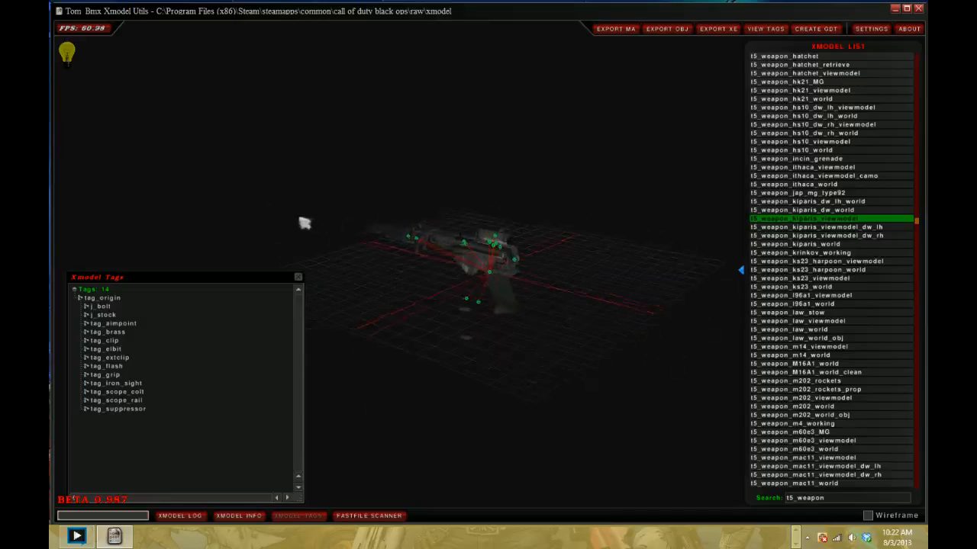
drag(429, 258, 480, 266)
right_drag(480, 266, 542, 474)
drag(543, 474, 511, 421)
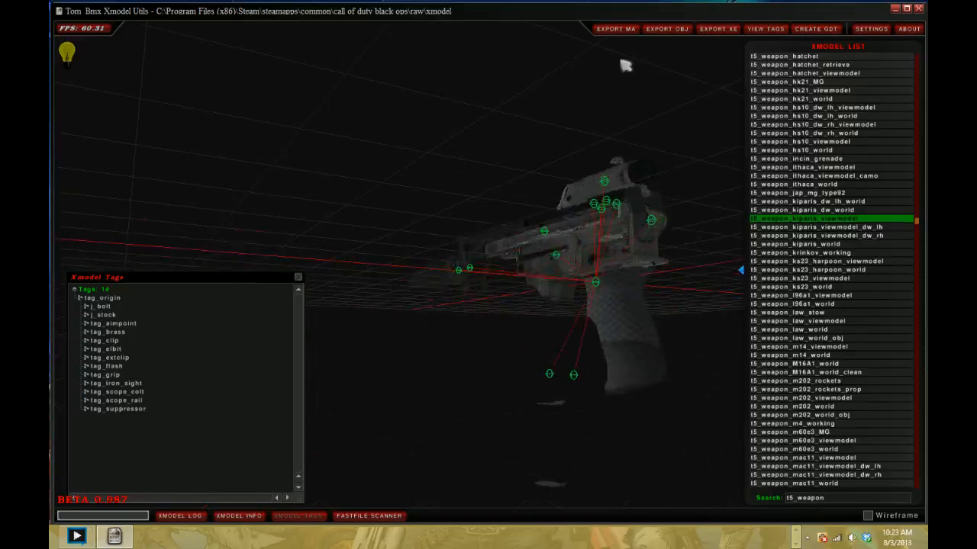
- Start changing the export folder in the general settings and browse to Steam\steamapps\common under Program Files (x86)
click(871, 28)
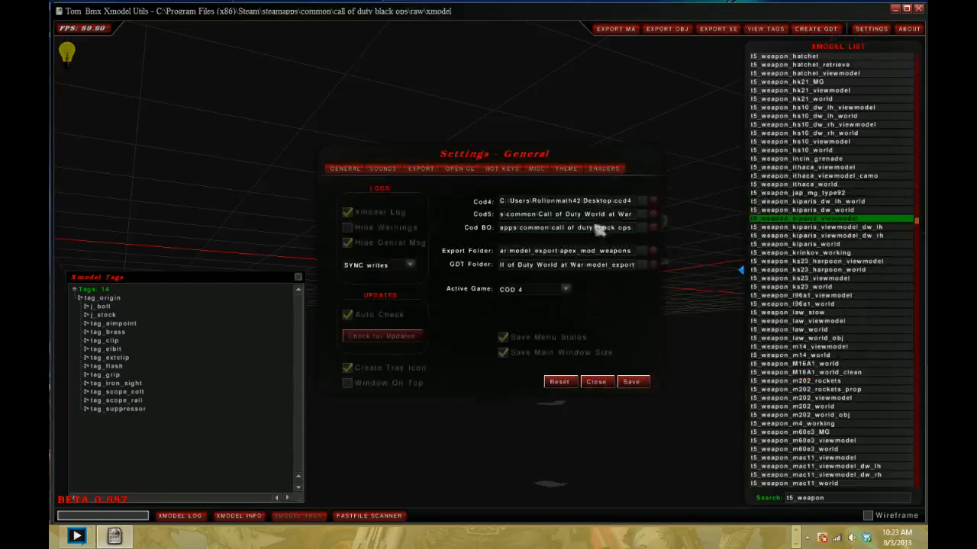
click(641, 251)
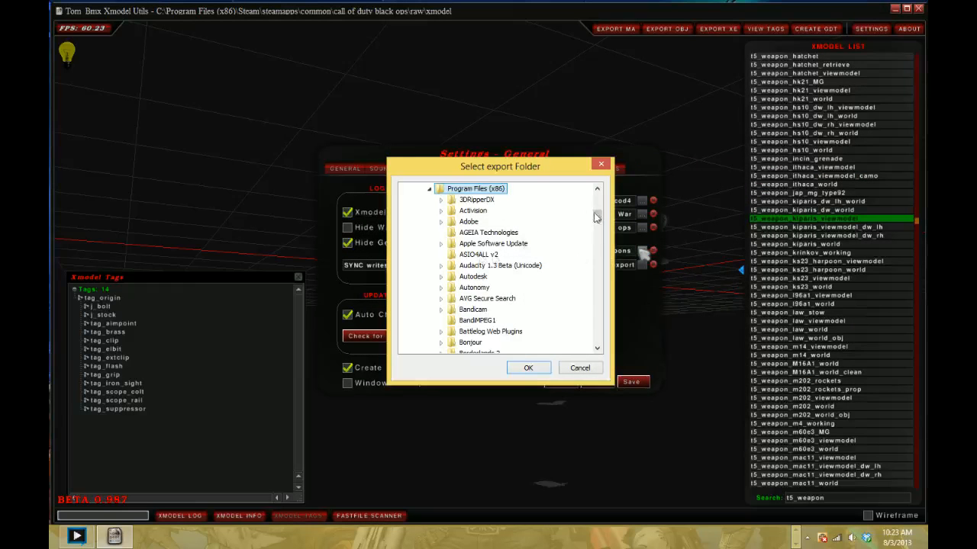
drag(595, 217, 596, 278)
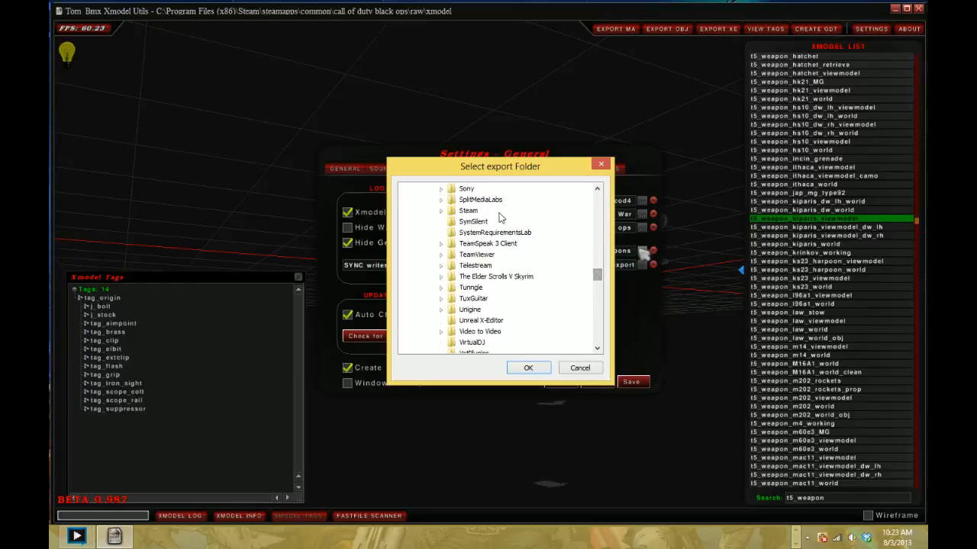
click(439, 211)
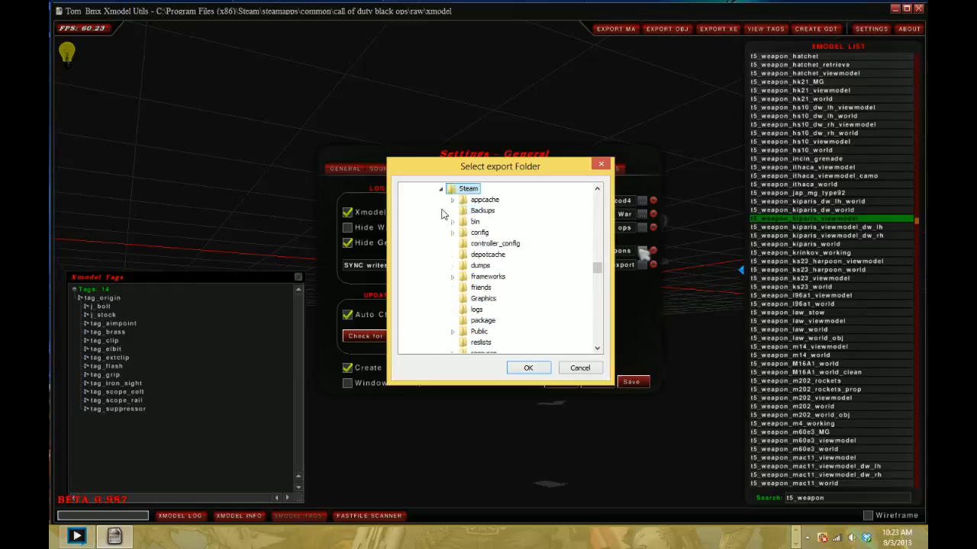
click(453, 266)
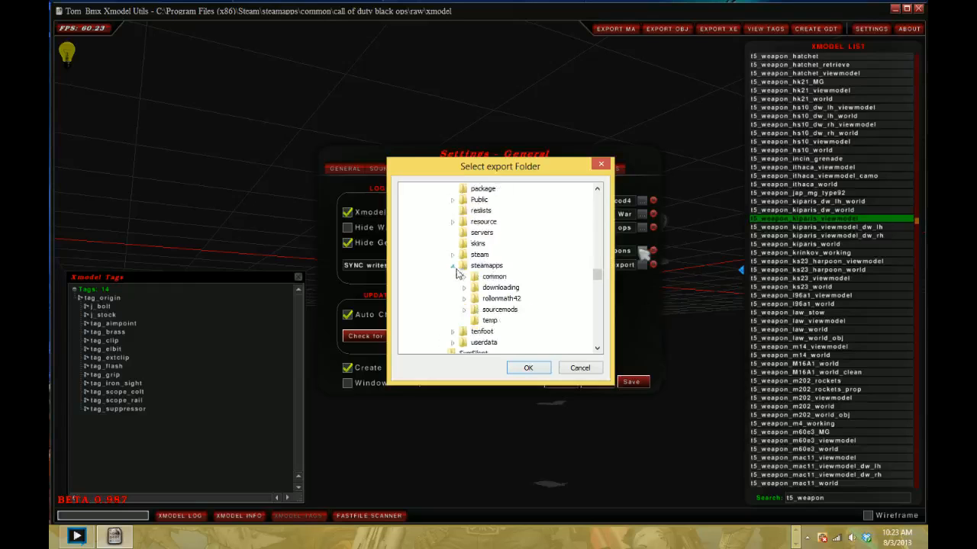
click(464, 277)
click(476, 288)
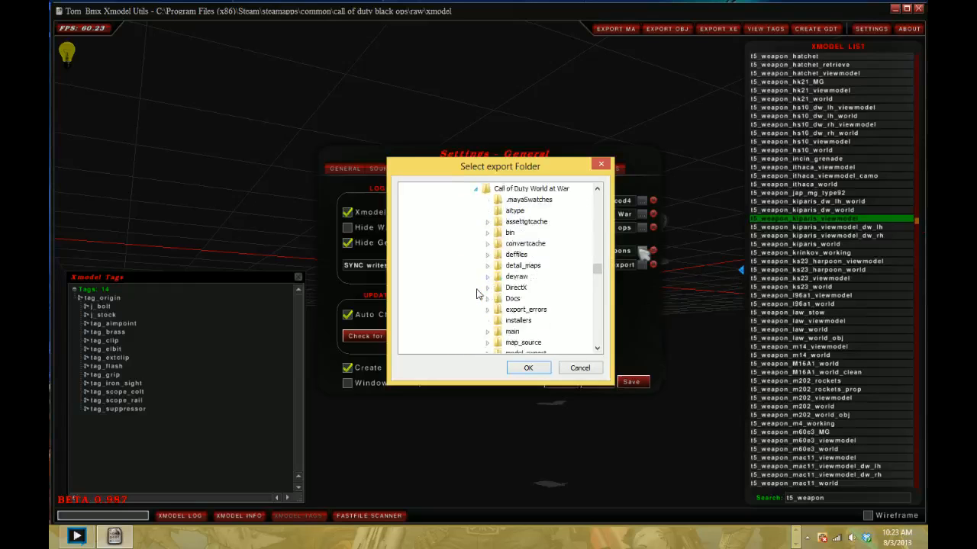
scroll(507, 301, down, 1)
scroll(509, 297, up, 3)
click(475, 255)
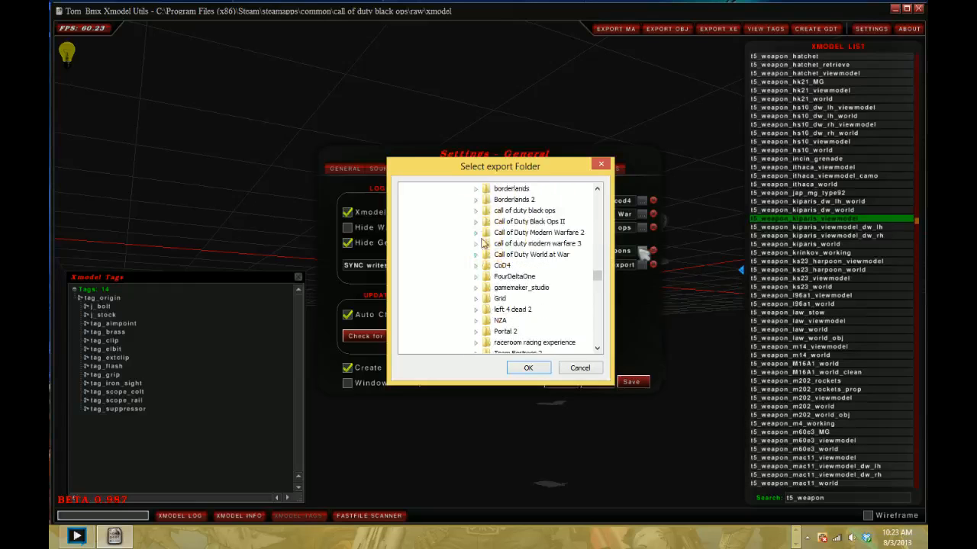
- Set the export folder to model_export inside the call of duty black ops folder
click(475, 211)
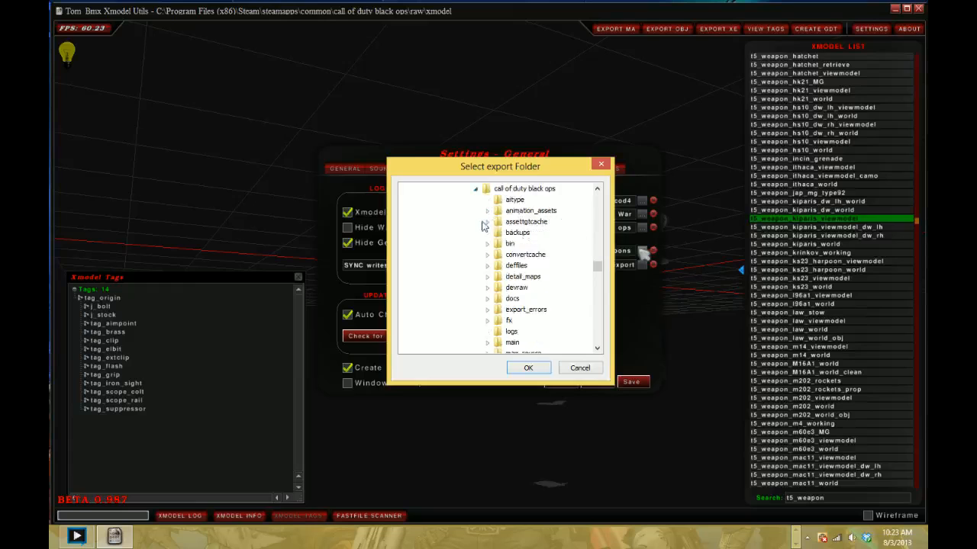
scroll(497, 330, down, 1)
click(488, 343)
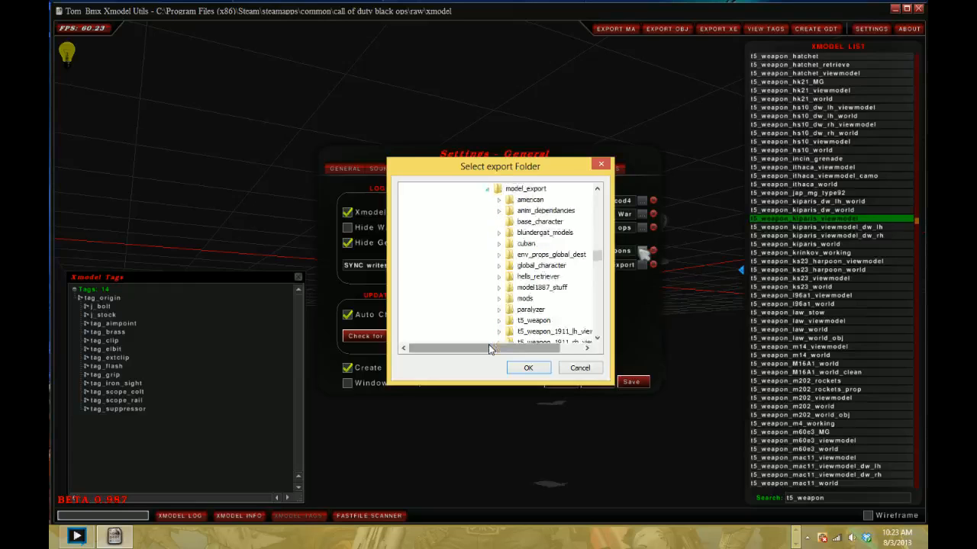
scroll(531, 220, up, 1)
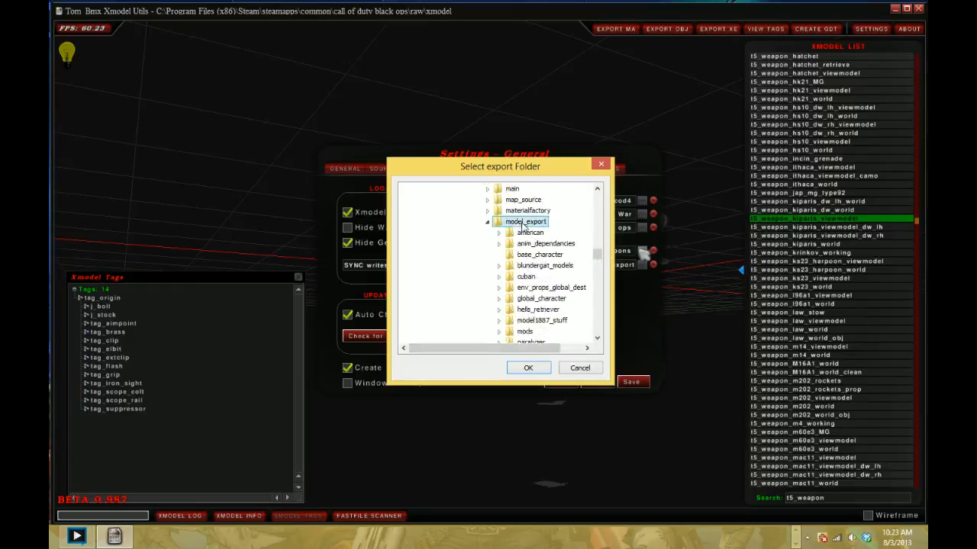
click(527, 367)
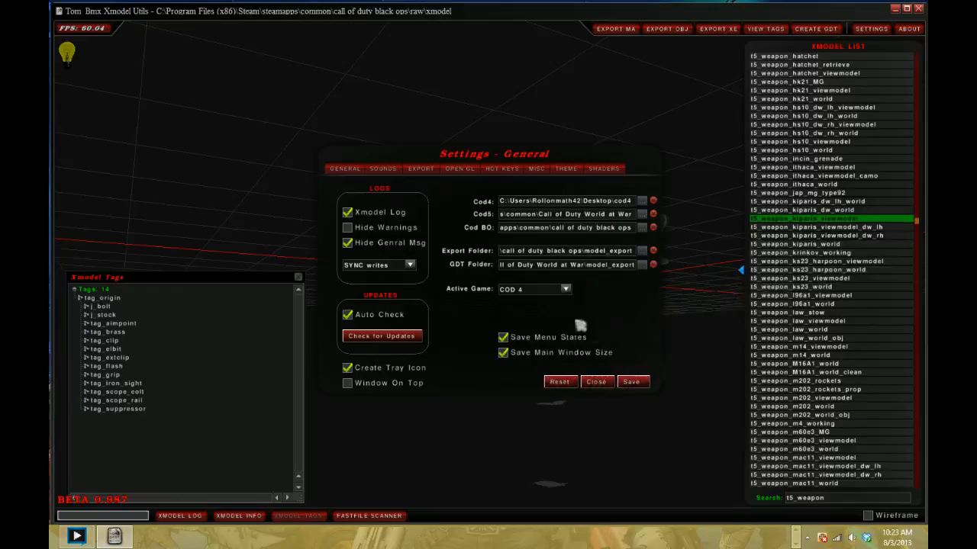
- Change the active game in the general settings and save the settings
click(569, 292)
click(551, 323)
click(630, 381)
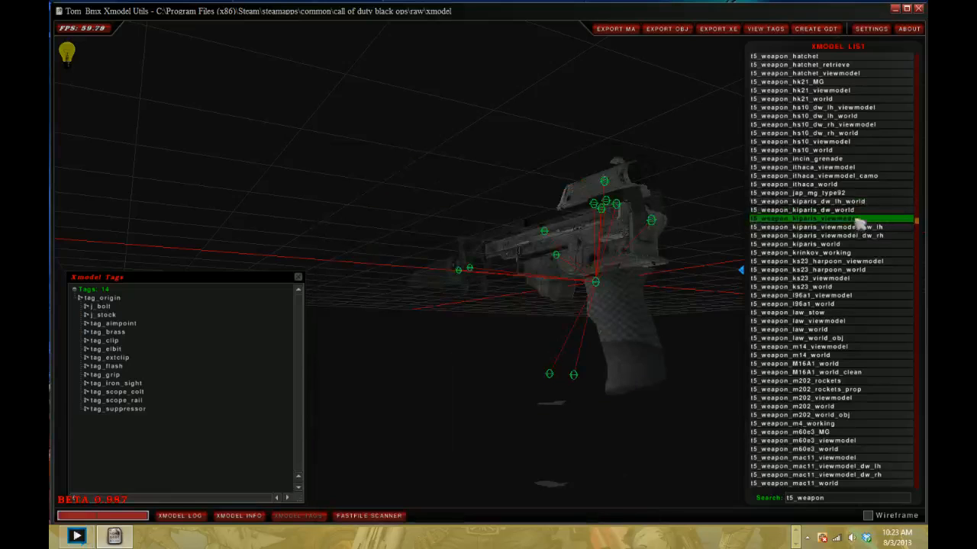
- Export the t5_weapon_kiparis_viewmodel model as MA and load t5_weapon_mac11_viewmodel for a preview
drag(613, 157, 601, 211)
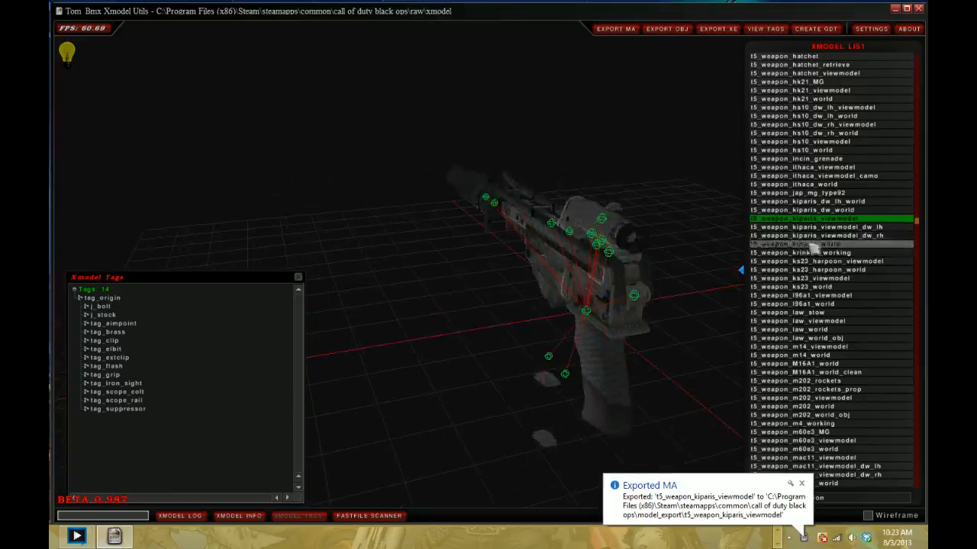
scroll(855, 269, down, 4)
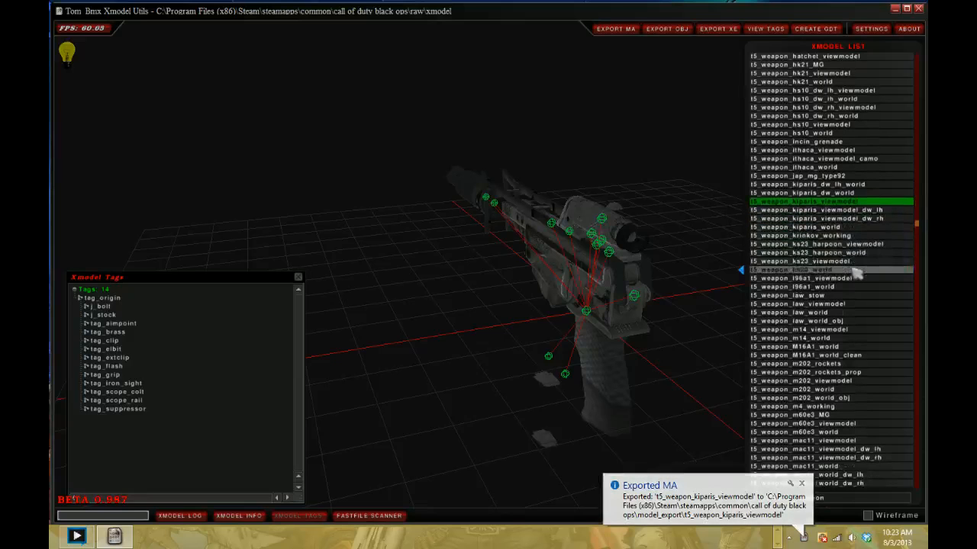
scroll(856, 273, down, 6)
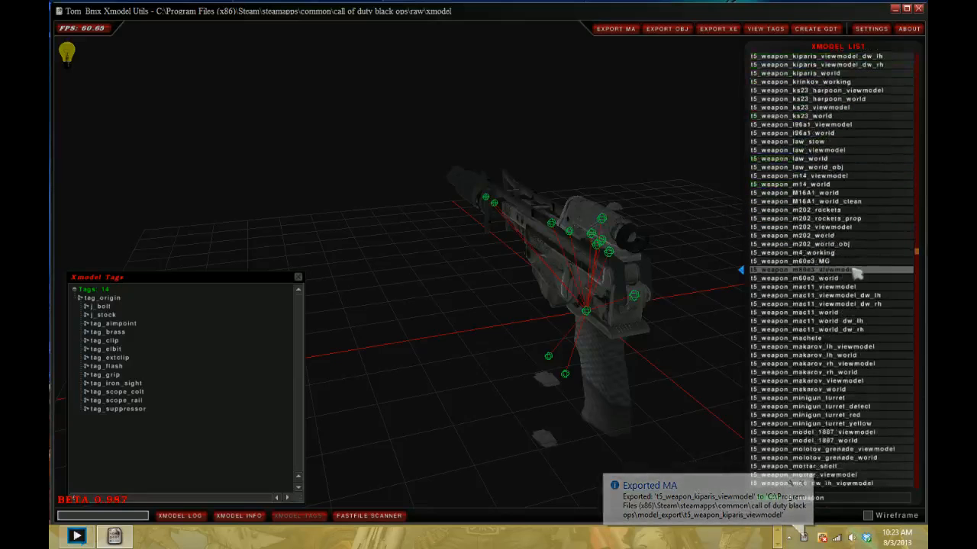
click(862, 254)
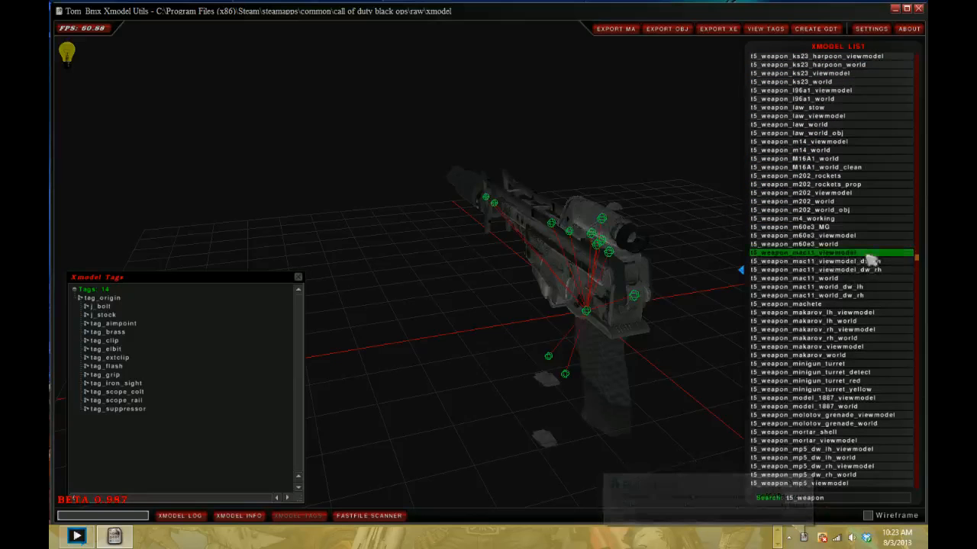
- Find and load the t5_weapon_mp5_viewmodel model and export it as MA
scroll(869, 259, down, 1)
scroll(869, 259, down, 5)
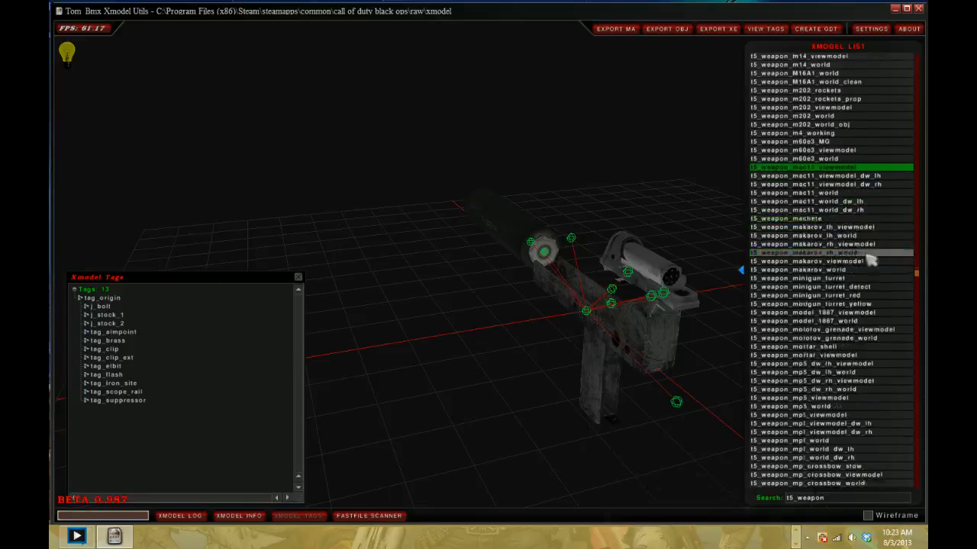
scroll(870, 259, down, 2)
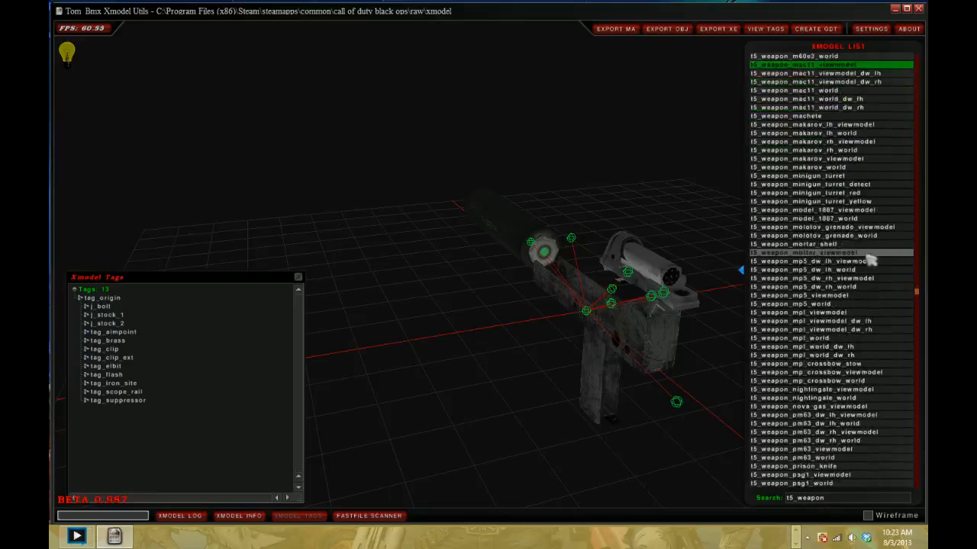
click(853, 295)
scroll(850, 293, down, 7)
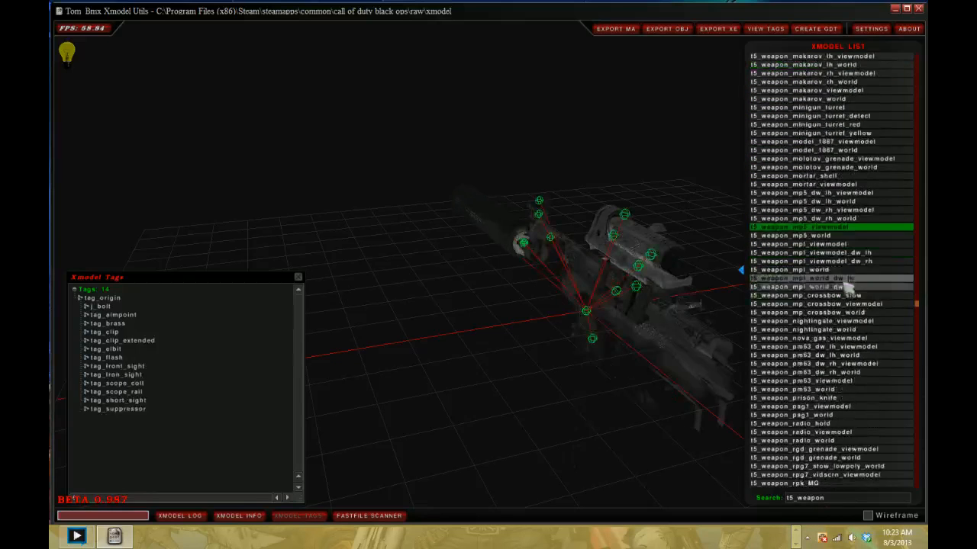
click(621, 29)
- Look through the rest of the t5_weapon list for the Spectre viewmodel and other usable weapons
scroll(900, 277, down, 3)
scroll(899, 277, down, 5)
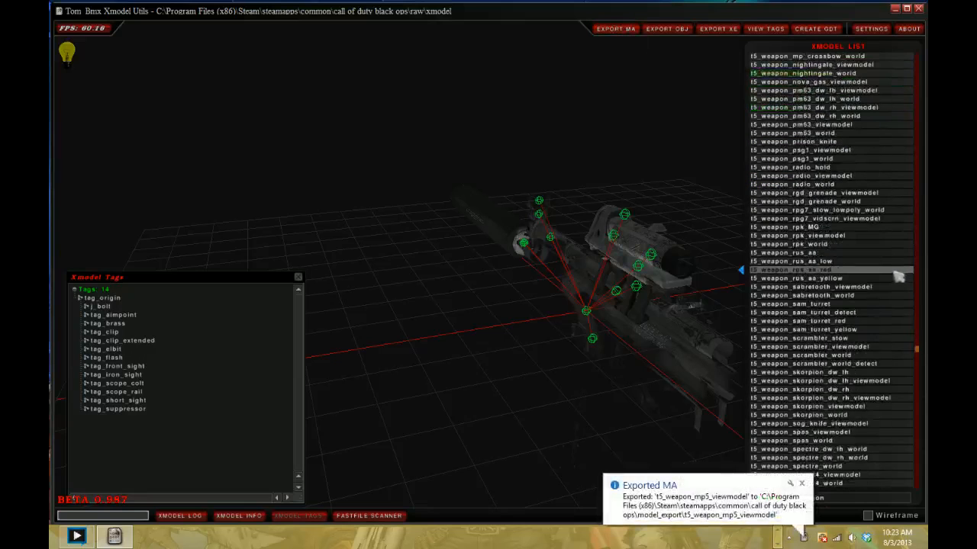
scroll(898, 277, down, 5)
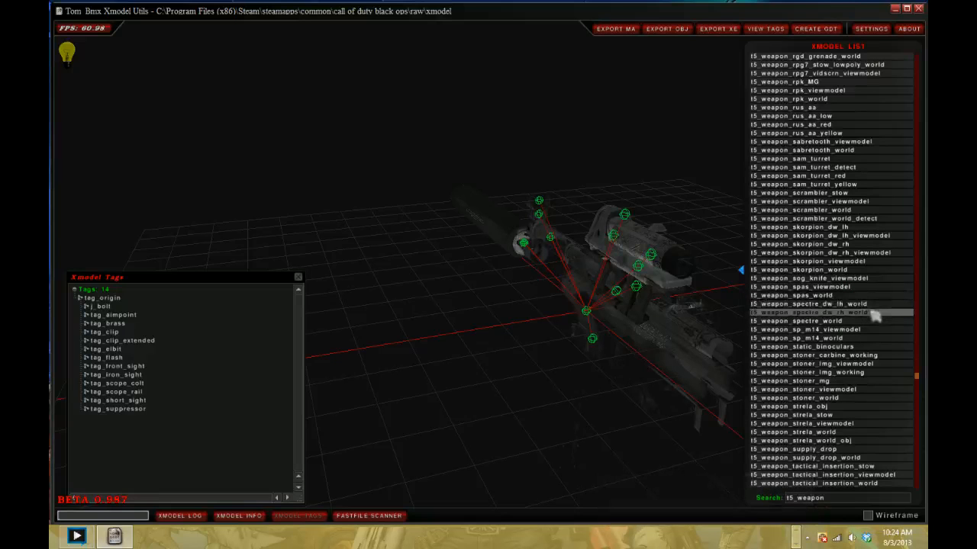
scroll(871, 328, down, 4)
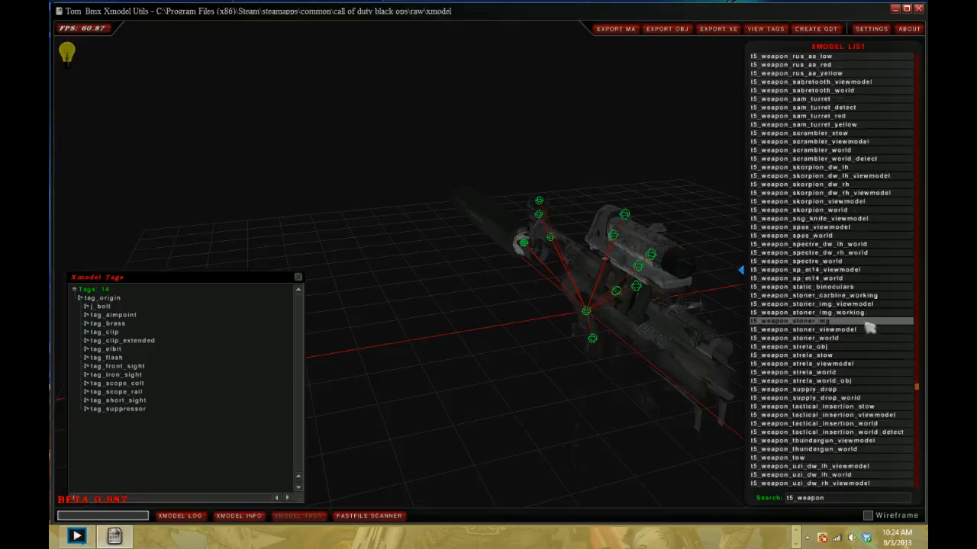
scroll(870, 328, down, 3)
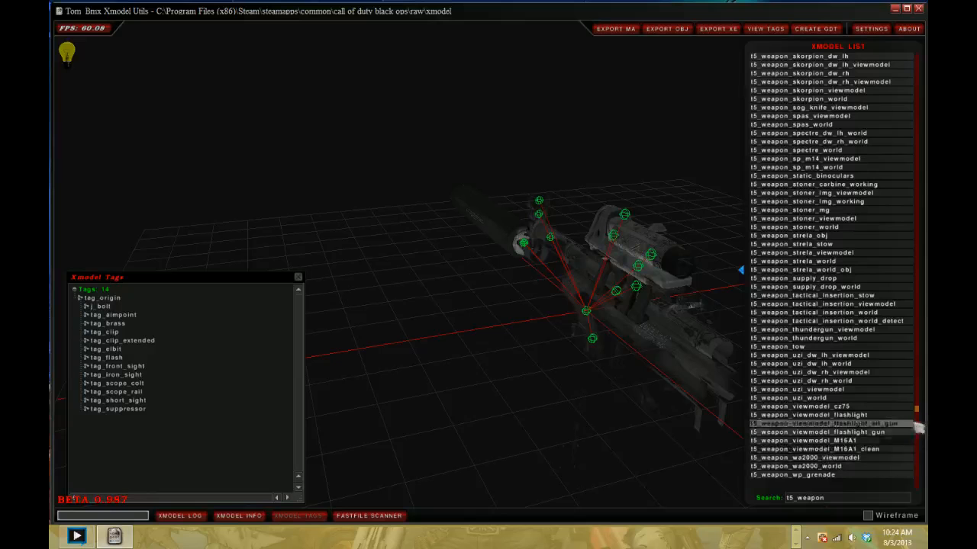
scroll(920, 404, up, 3)
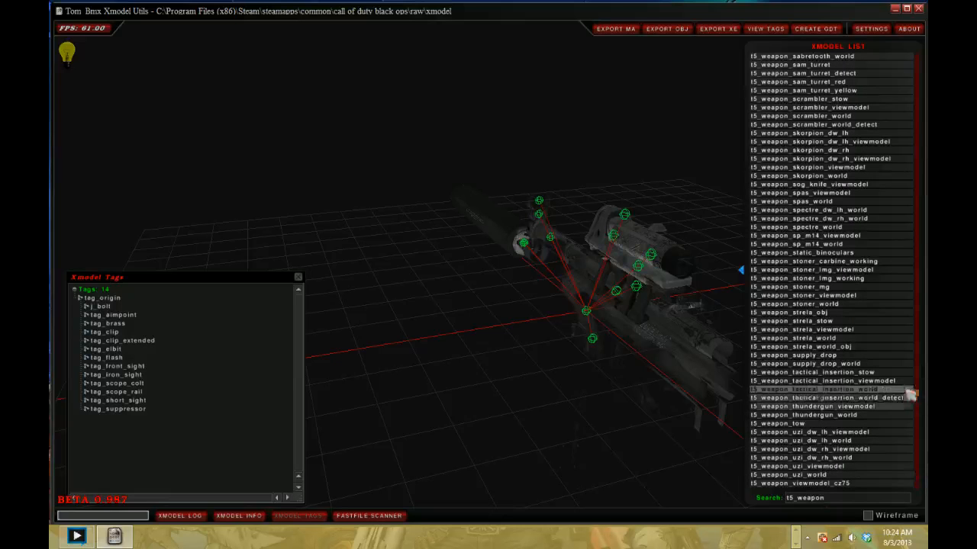
drag(919, 397, 917, 172)
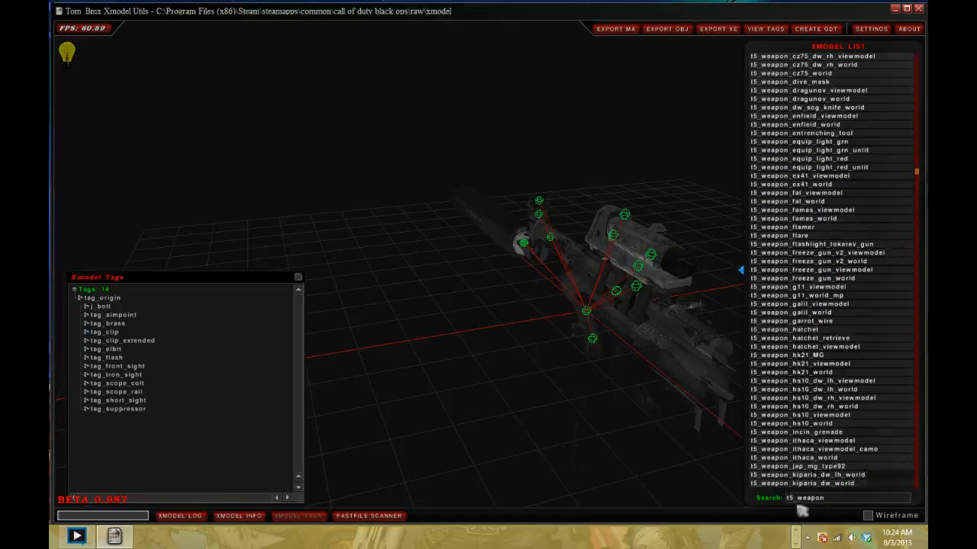
- Replace the xmodel list filter with "weap"
key(BackSpace)
key(BackSpace)
key(BackSpace)
key(BackSpace)
key(BackSpace)
key(BackSpace)
key(BackSpace)
key(BackSpace)
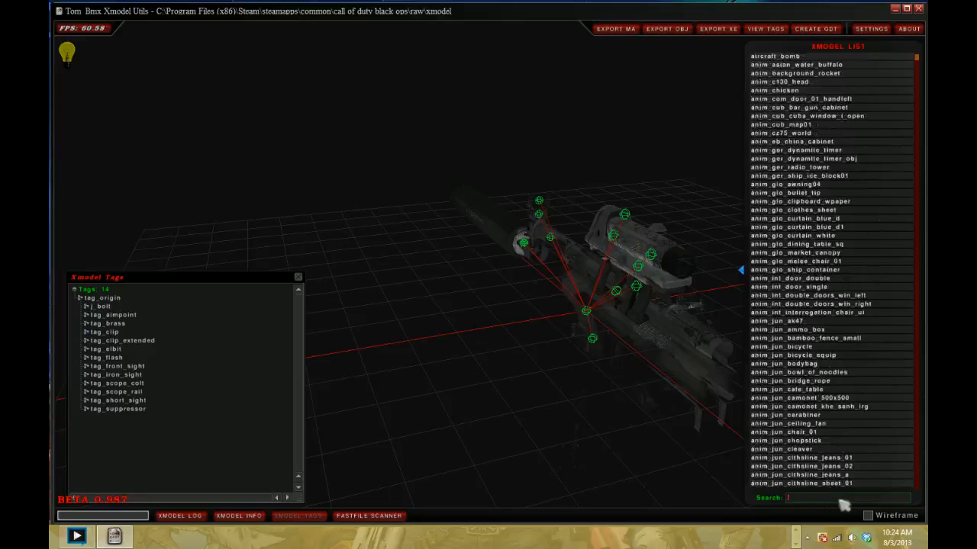
text(weapon)
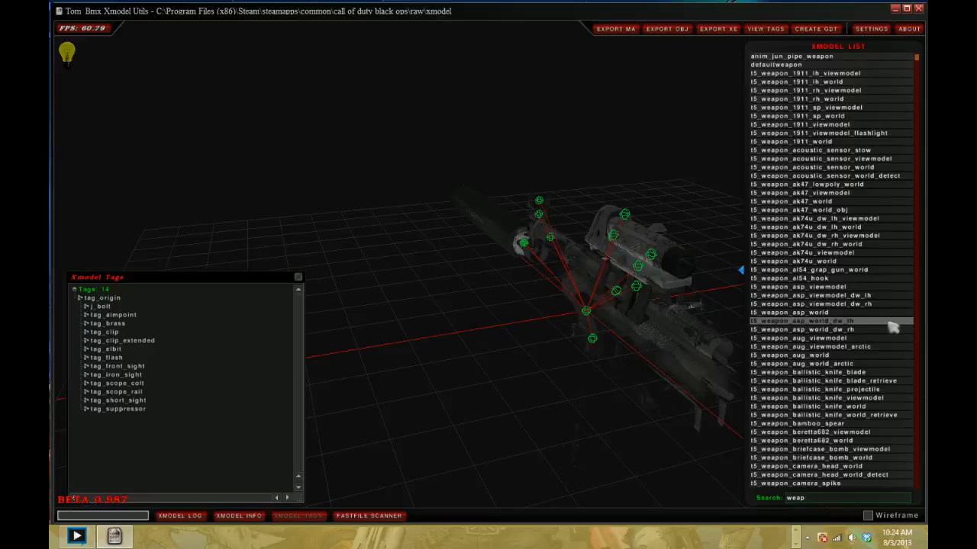
- Filter the xmodel list by "t5_" and export the t5_spectre_viewmodel model as MA
key(BackSpace)
key(BackSpace)
key(BackSpace)
key(BackSpace)
text(t5_)
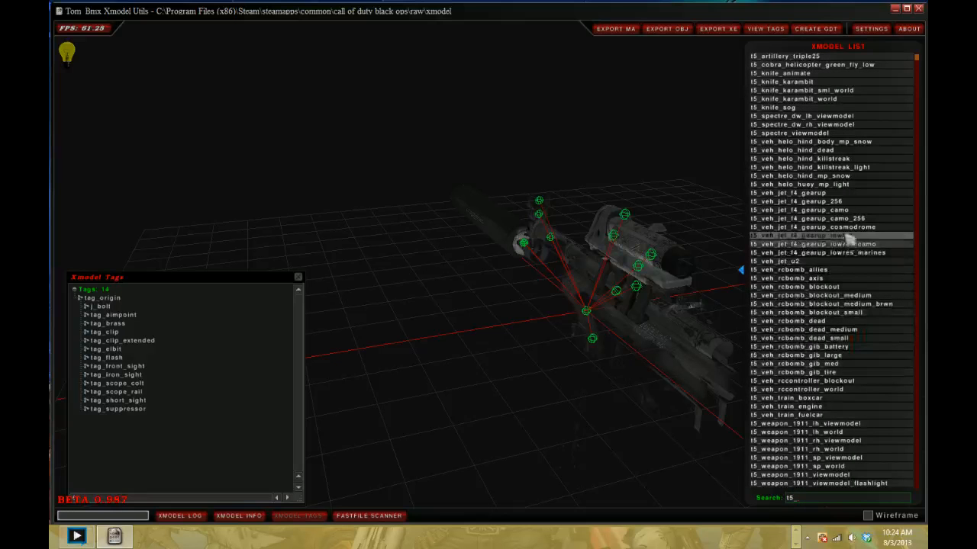
click(820, 125)
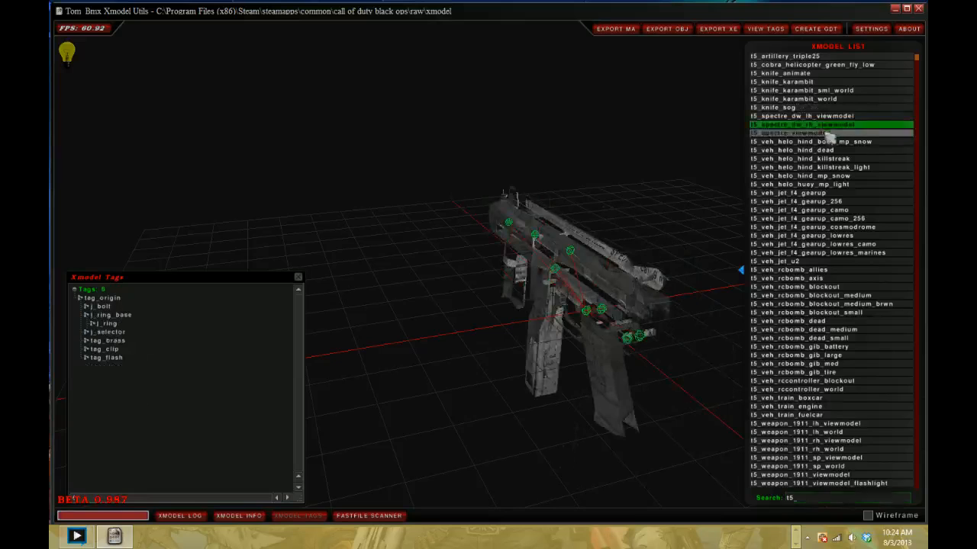
click(823, 134)
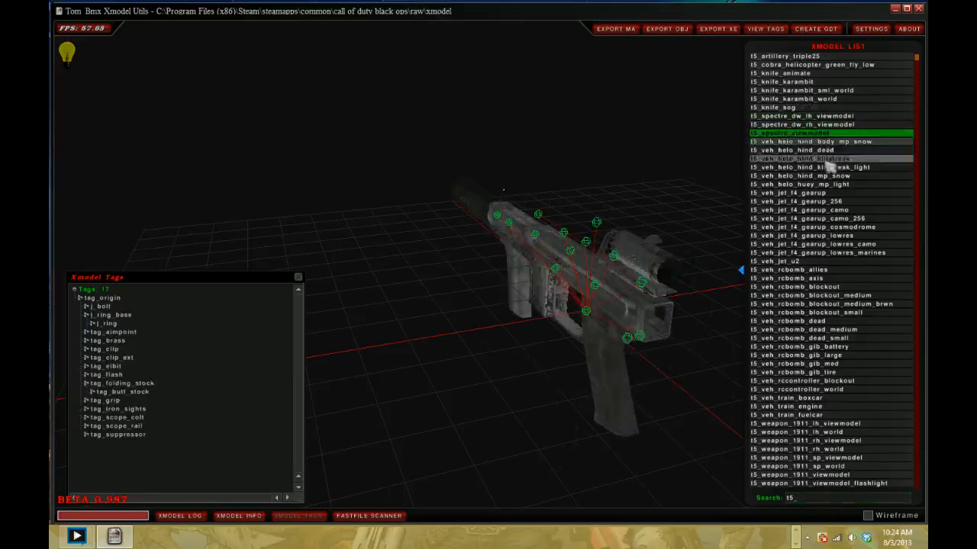
click(610, 26)
- Filter the xmodel list by "ray_gun" and load the viewmodel_usa_ray_gun model after previewing viewmodel_ray_gun_rh
click(837, 503)
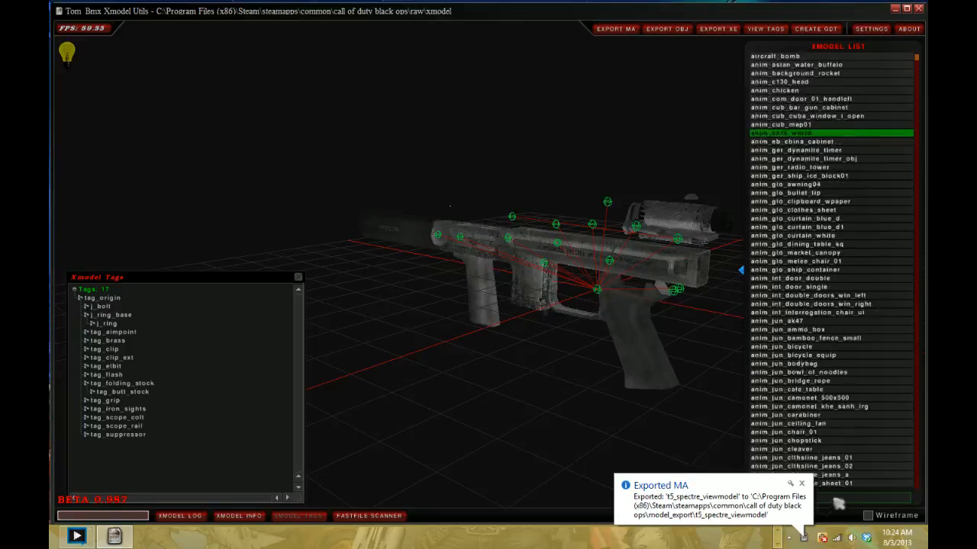
text(raygun)
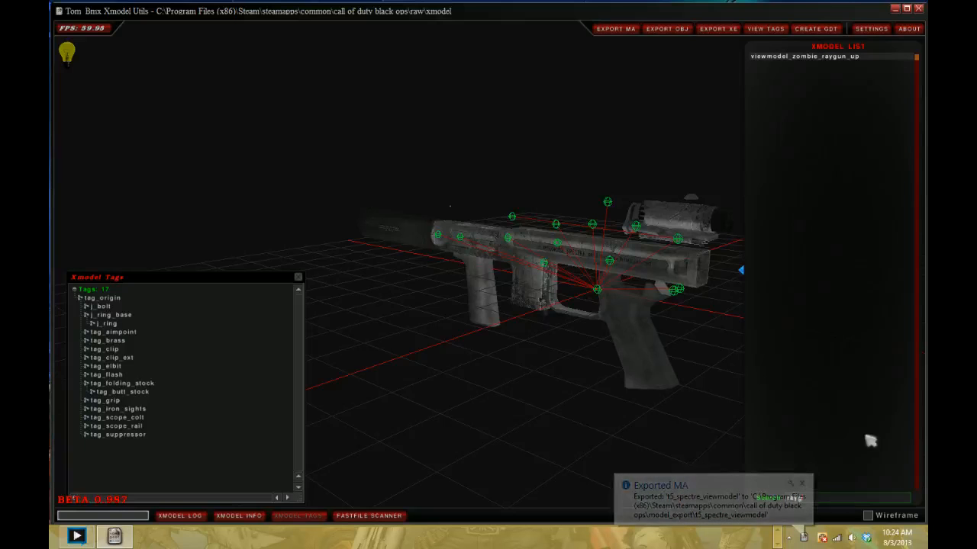
key(BackSpace)
text(_gun)
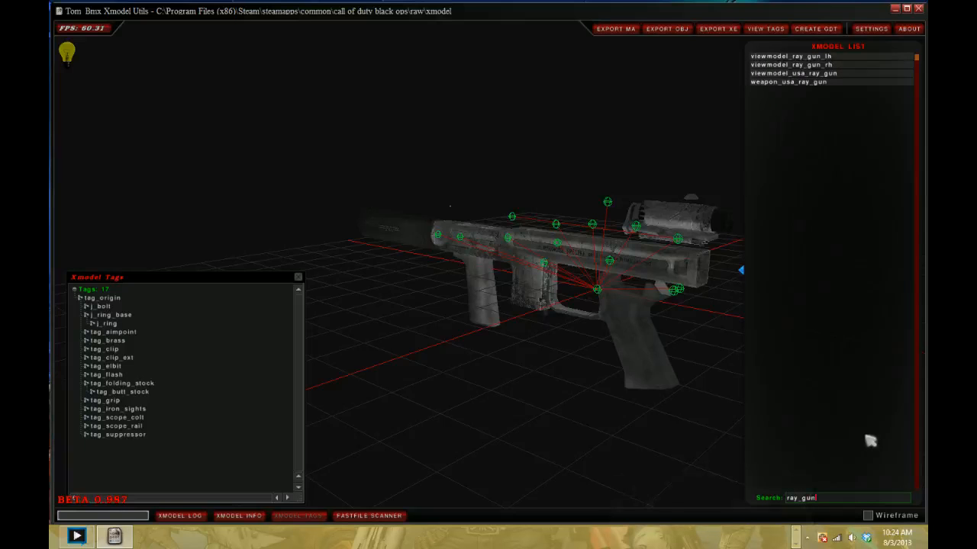
click(839, 64)
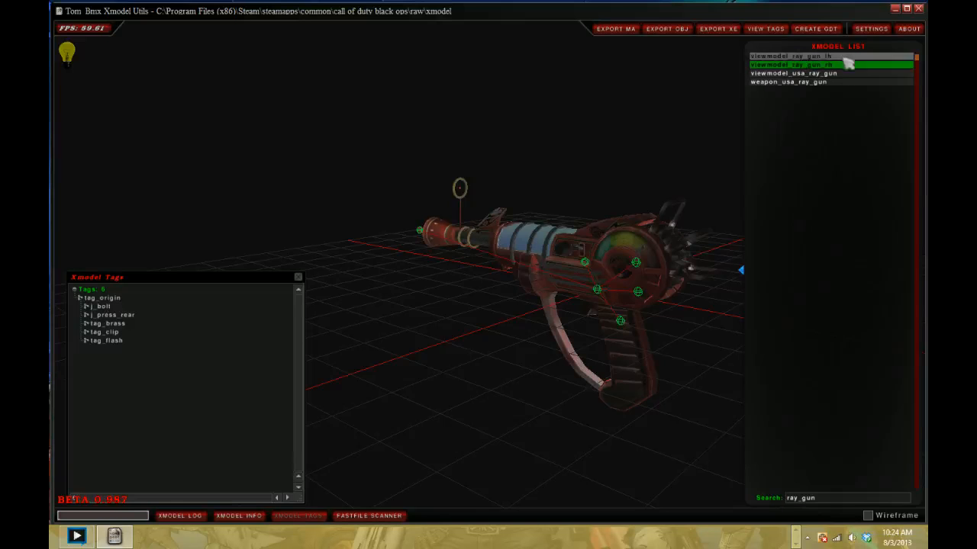
click(833, 74)
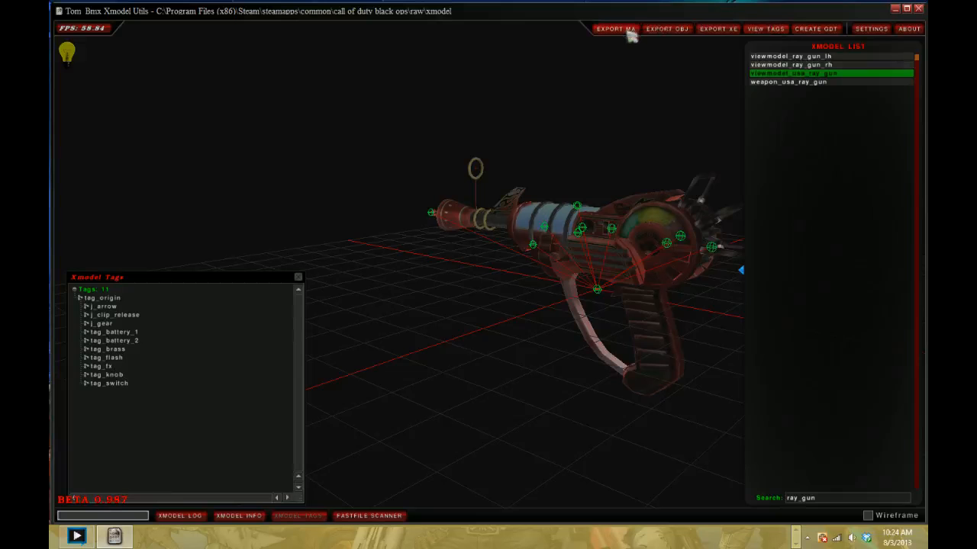
- Put away Xmodel Utils, the browser and the folder window, and switch to Autodesk Maya 8.5 in a maximized window
drag(604, 195, 585, 209)
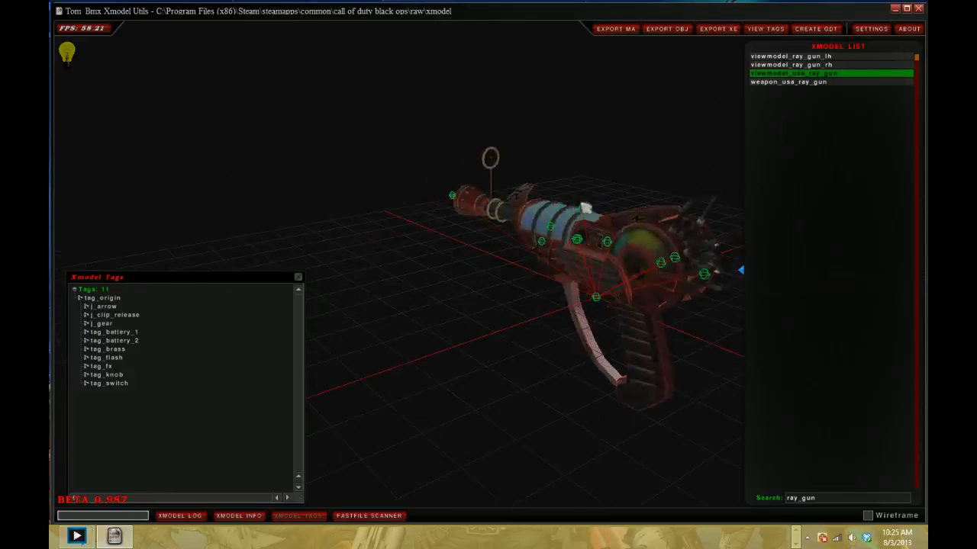
click(894, 9)
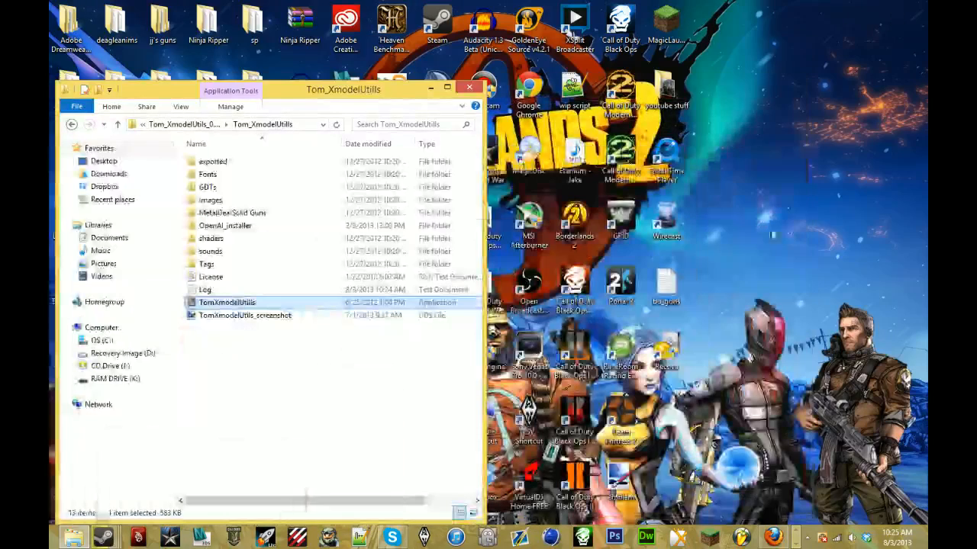
click(773, 537)
click(432, 7)
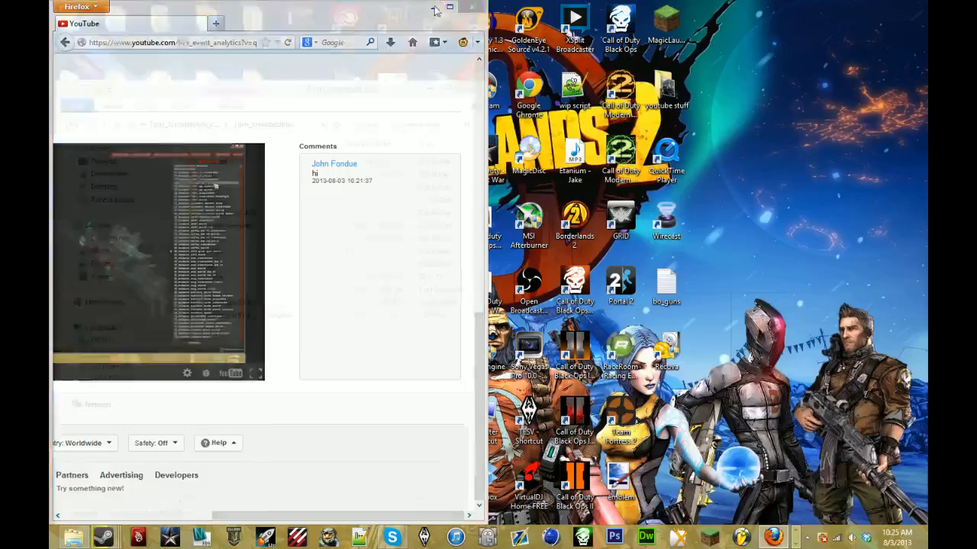
click(469, 89)
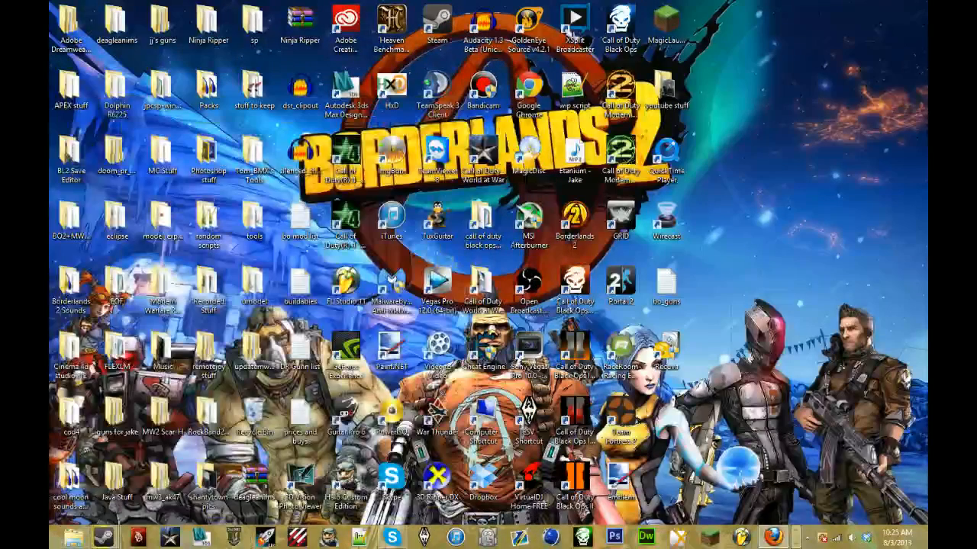
click(147, 539)
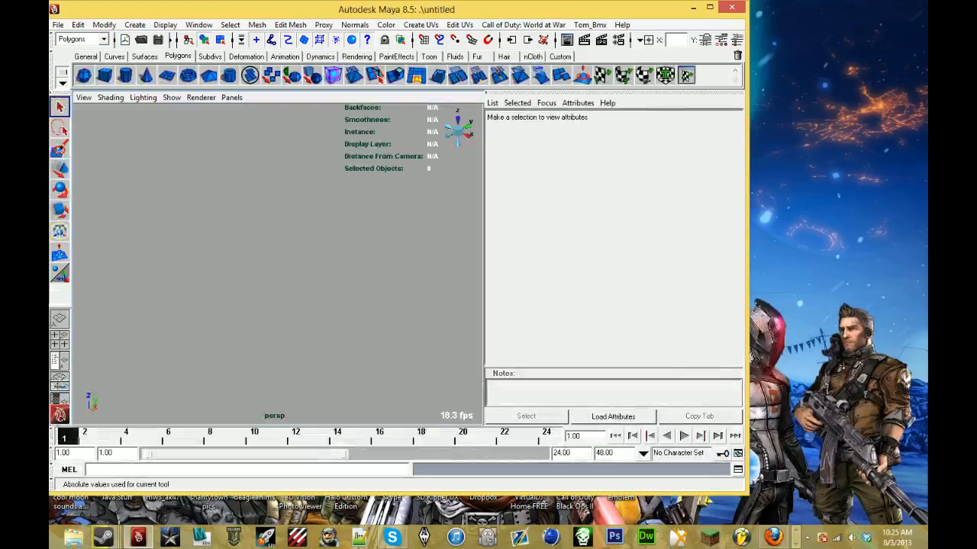
click(710, 7)
- Start opening a scene and browse to the model_export folder inside call of duty black ops
click(58, 19)
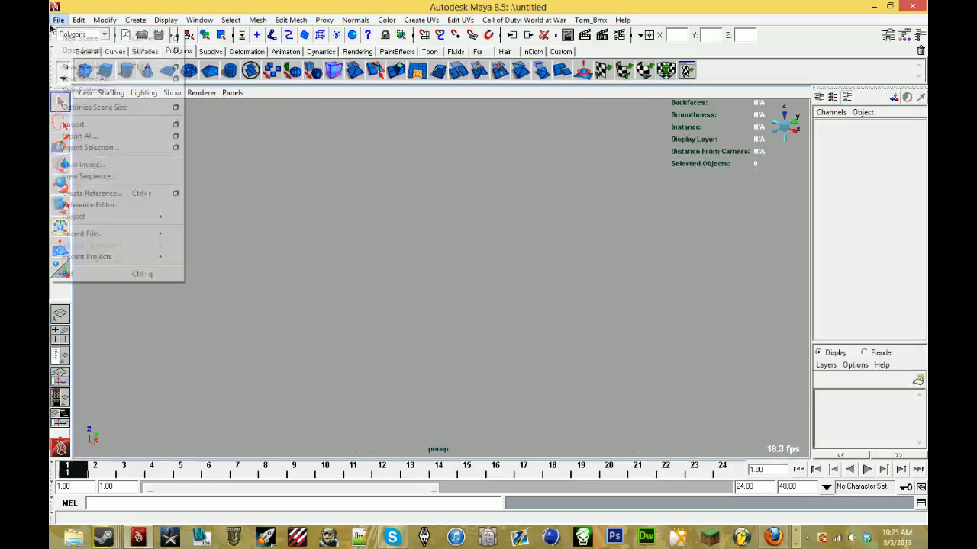
click(76, 44)
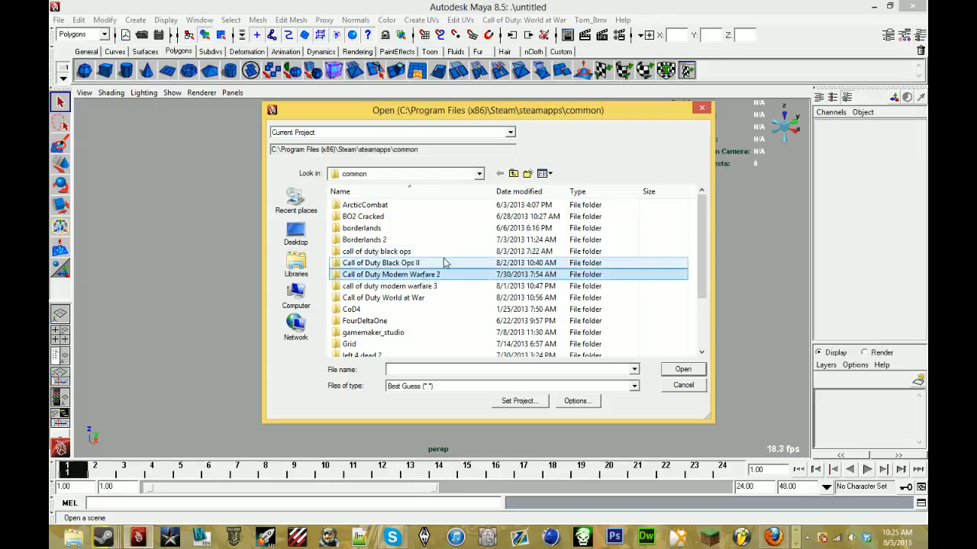
double_click(376, 251)
scroll(449, 296, down, 5)
scroll(450, 290, up, 5)
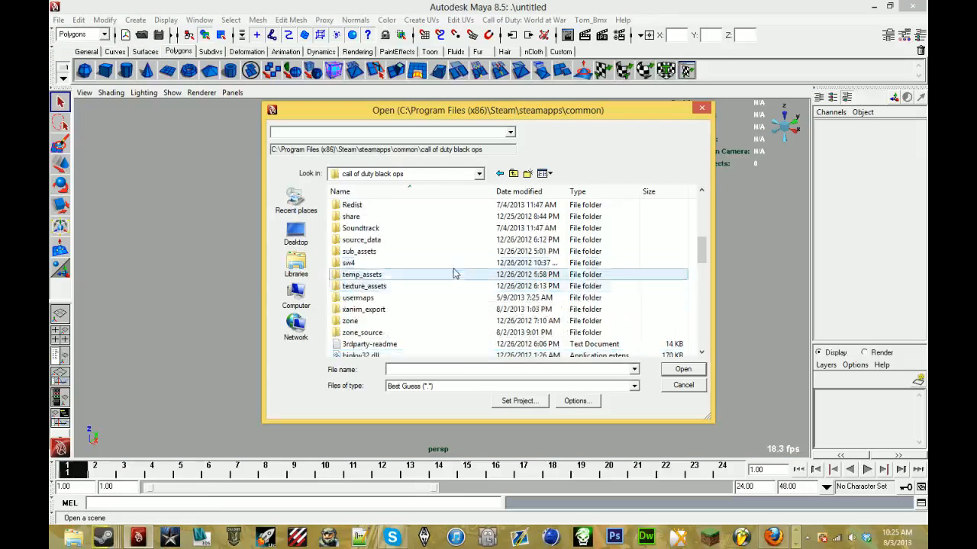
double_click(454, 263)
- Open the Viewmodel_Ray_Gun1 MA file from the viewmodel_usa_ray_gun folder in model_export
scroll(454, 263, down, 5)
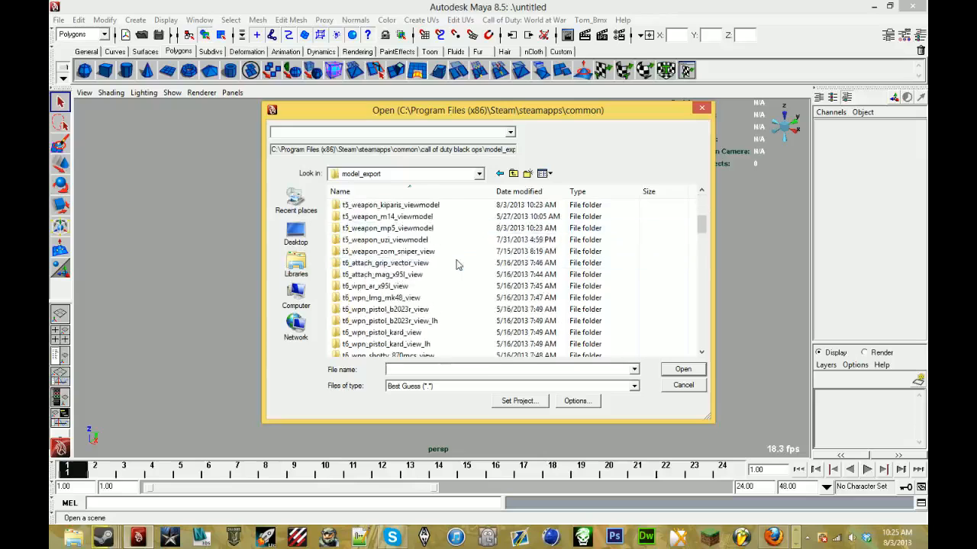
scroll(457, 263, up, 2)
scroll(457, 263, down, 1)
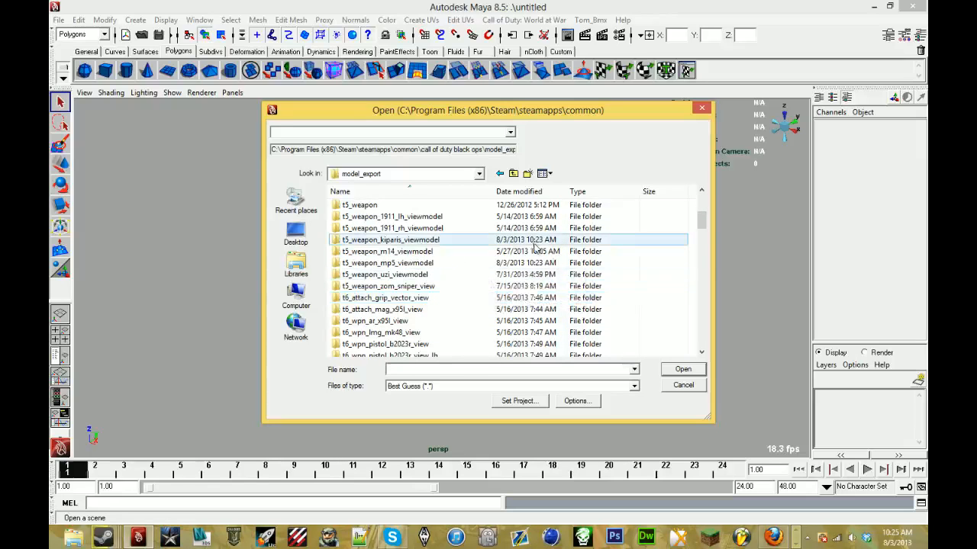
scroll(526, 252, down, 1)
scroll(525, 258, down, 7)
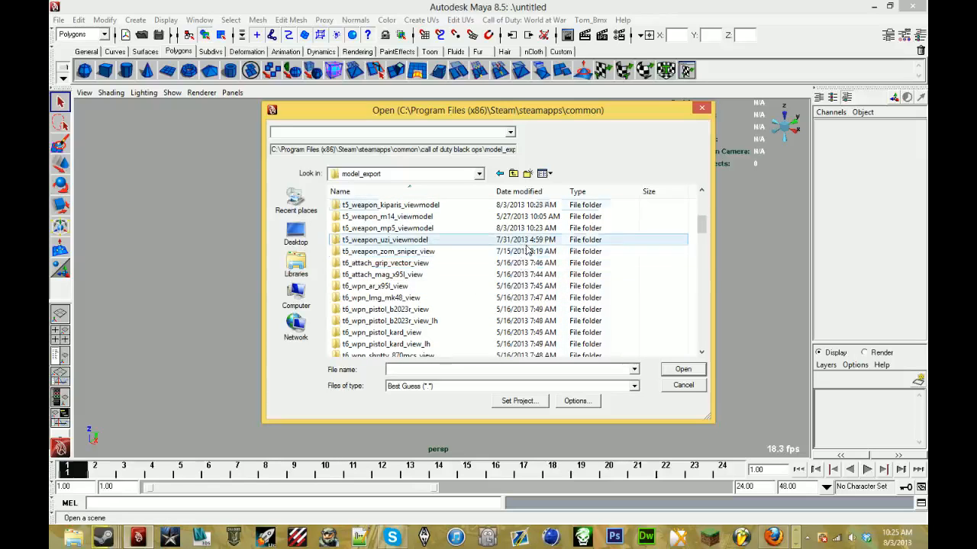
scroll(526, 252, down, 9)
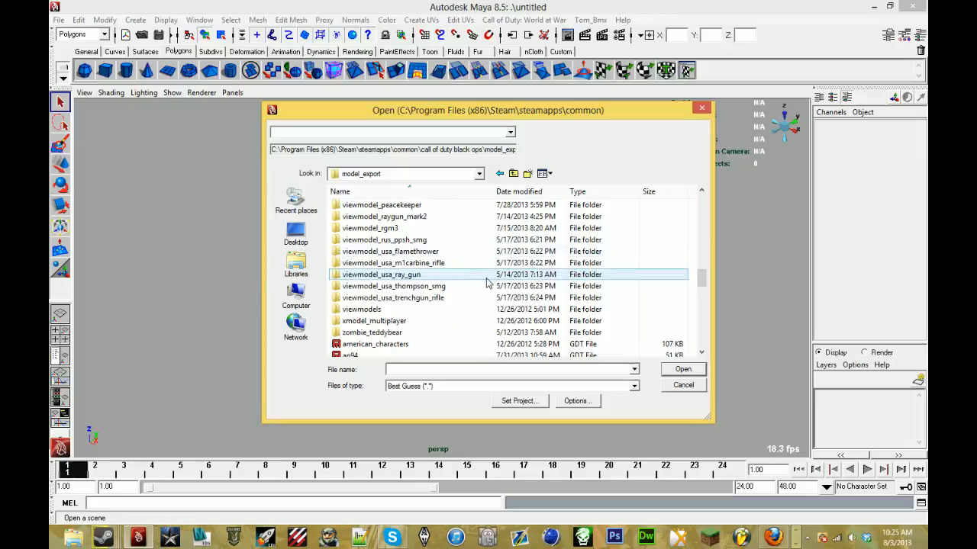
click(486, 276)
double_click(486, 276)
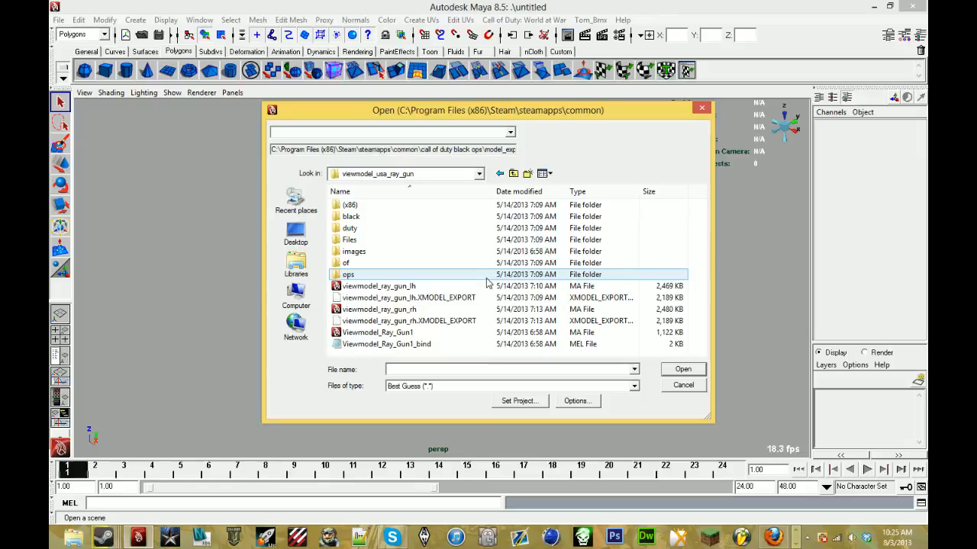
double_click(483, 331)
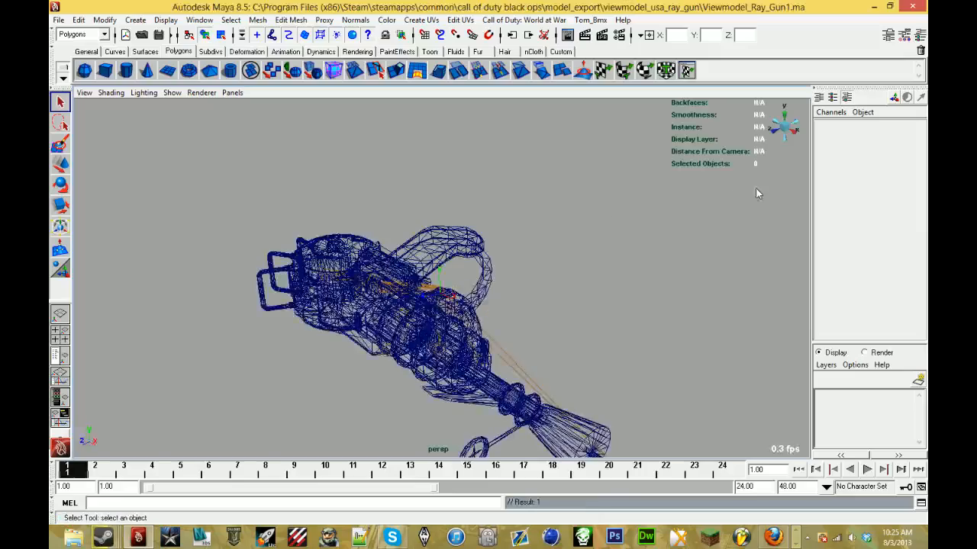
- Display the ray gun with its textures, inspect it from behind and select the main body mesh
click(784, 130)
key(6)
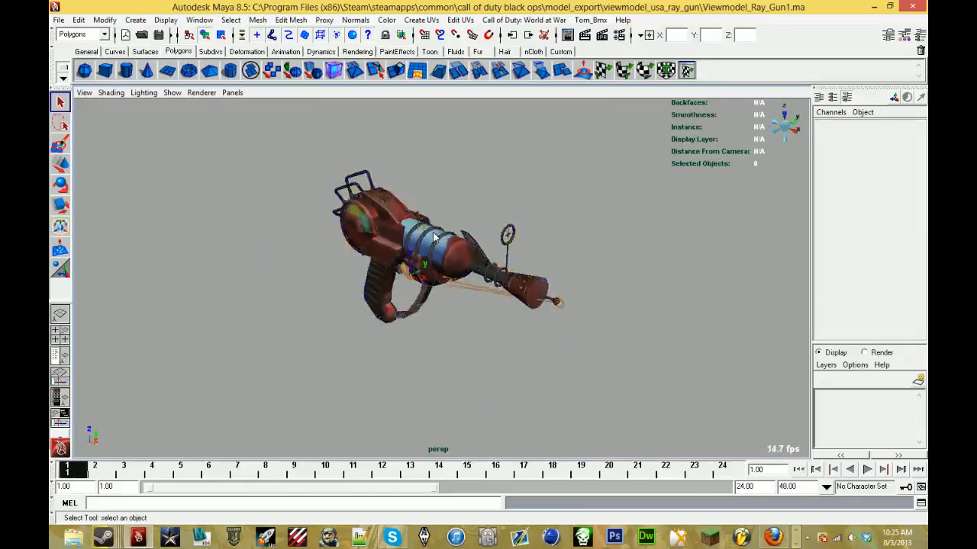
scroll(374, 222, up, 5)
alt+drag(374, 221, 518, 190)
click(313, 180)
- Start opening another scene and browse to the model_export folder inside Call of Duty World at War
click(58, 20)
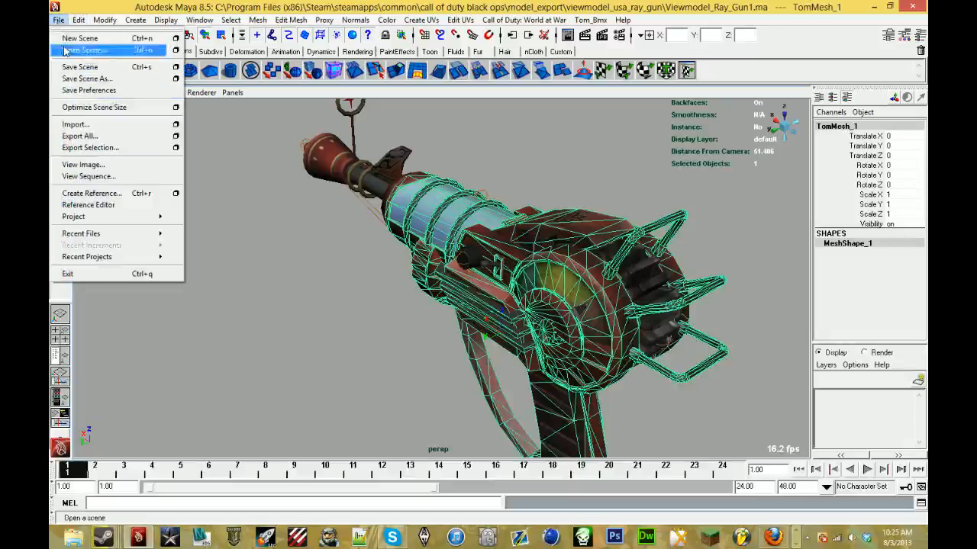
click(107, 50)
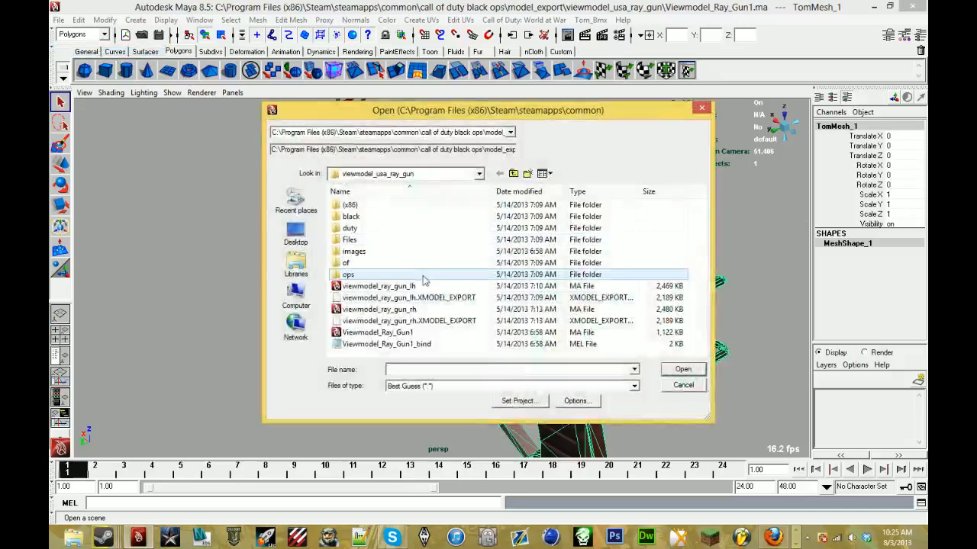
click(512, 174)
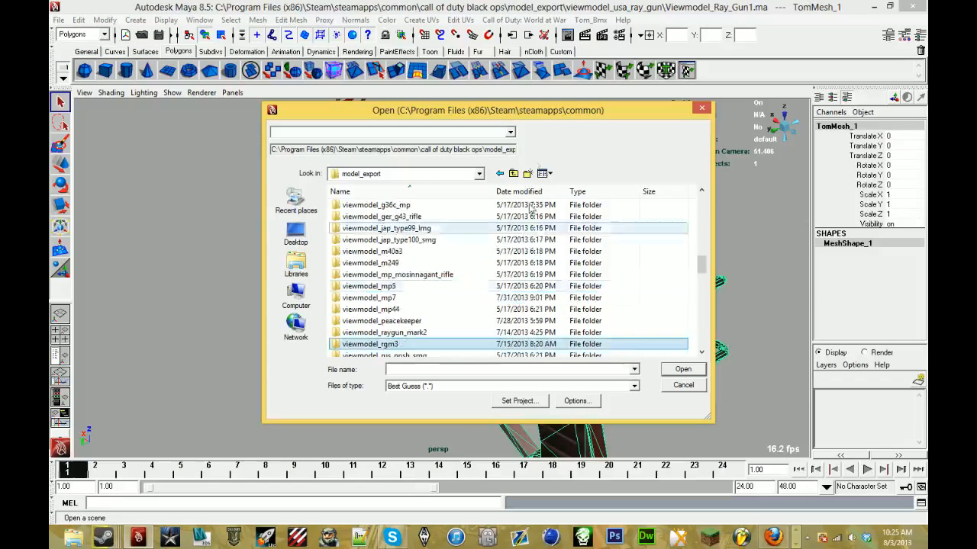
click(512, 174)
click(513, 174)
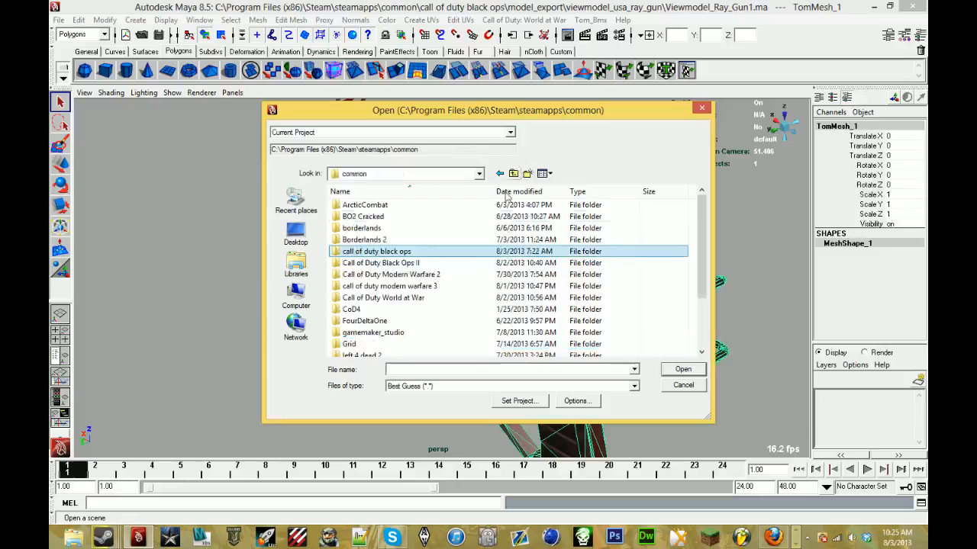
double_click(501, 298)
scroll(458, 290, down, 8)
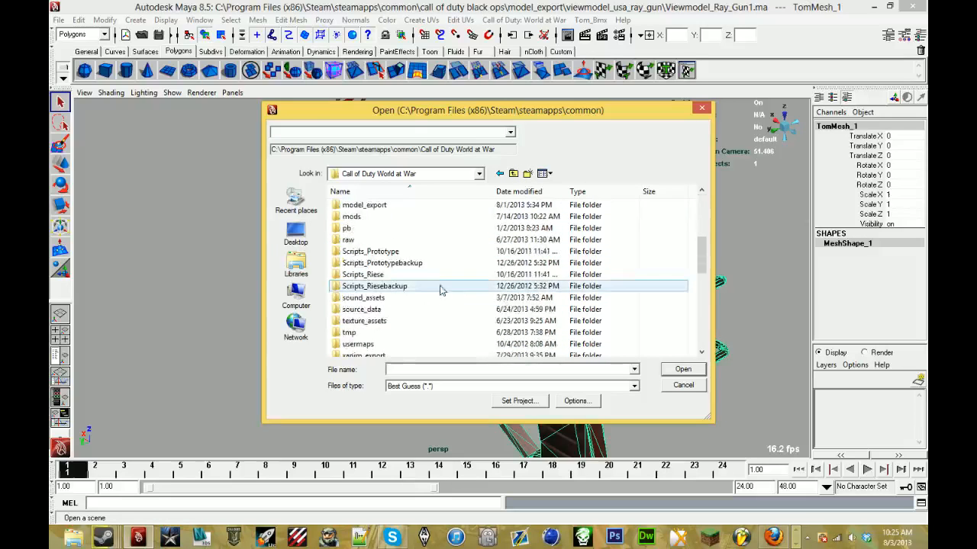
double_click(407, 212)
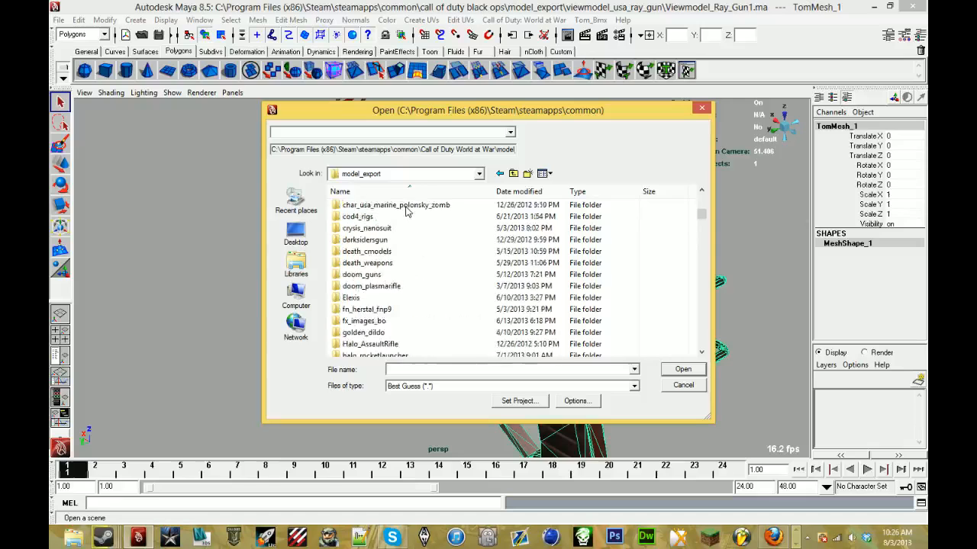
- Open the ray_gun MA file from the ray_gun_mark_3 folder without saving the current scene, and select the rear body mesh
scroll(406, 216, down, 4)
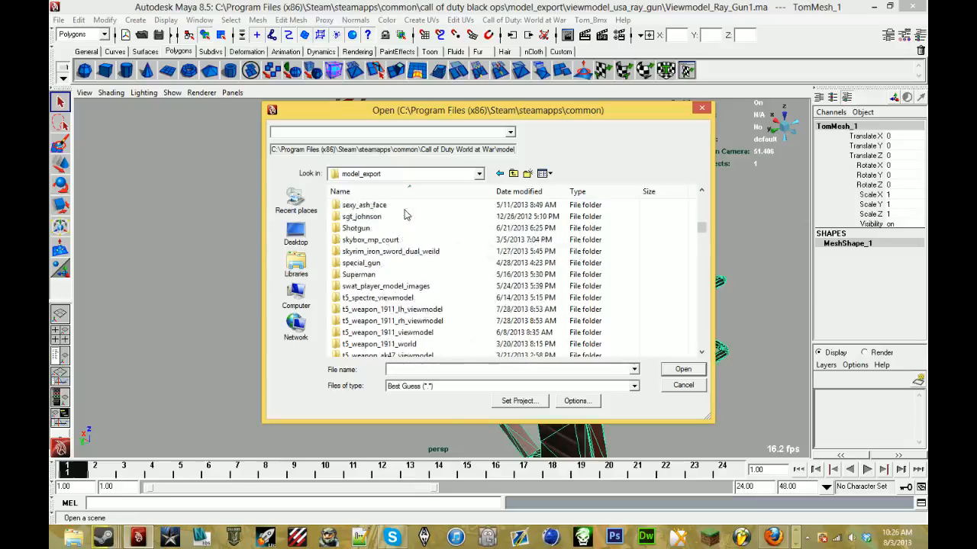
scroll(406, 215, up, 4)
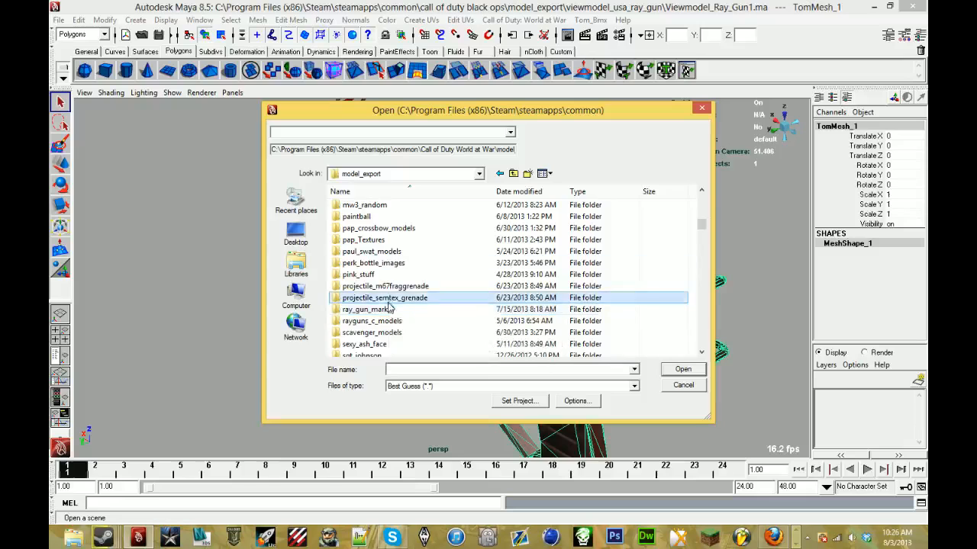
double_click(387, 309)
scroll(389, 255, down, 2)
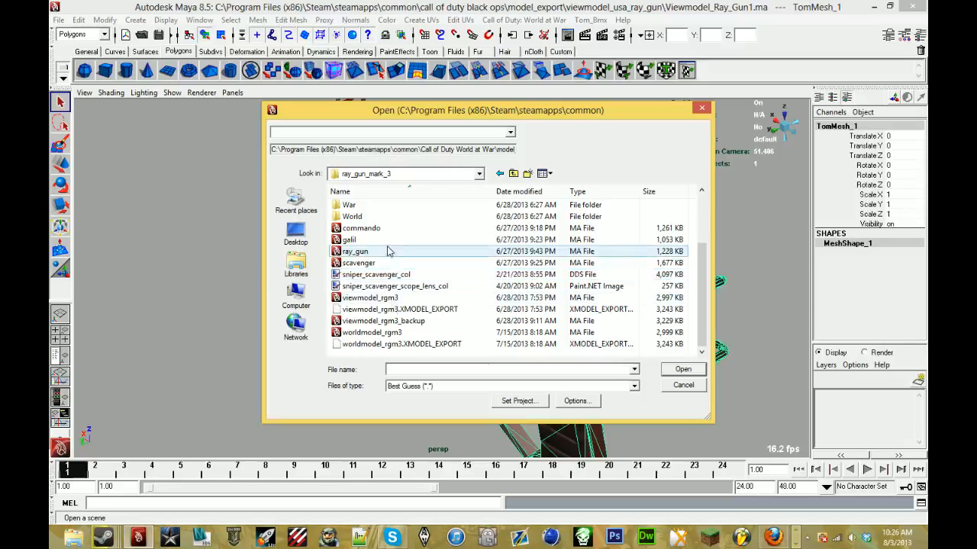
double_click(387, 251)
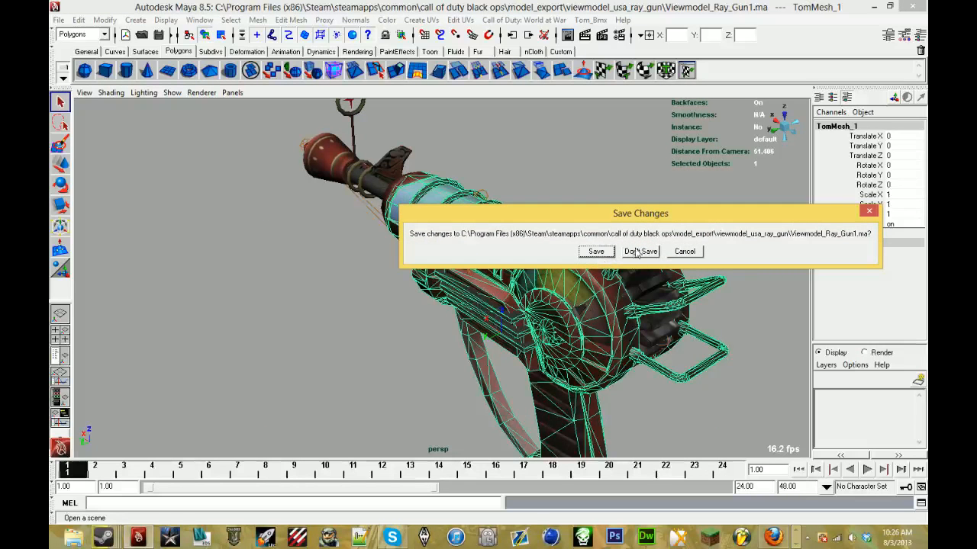
click(637, 252)
click(569, 231)
alt+drag(569, 231, 503, 241)
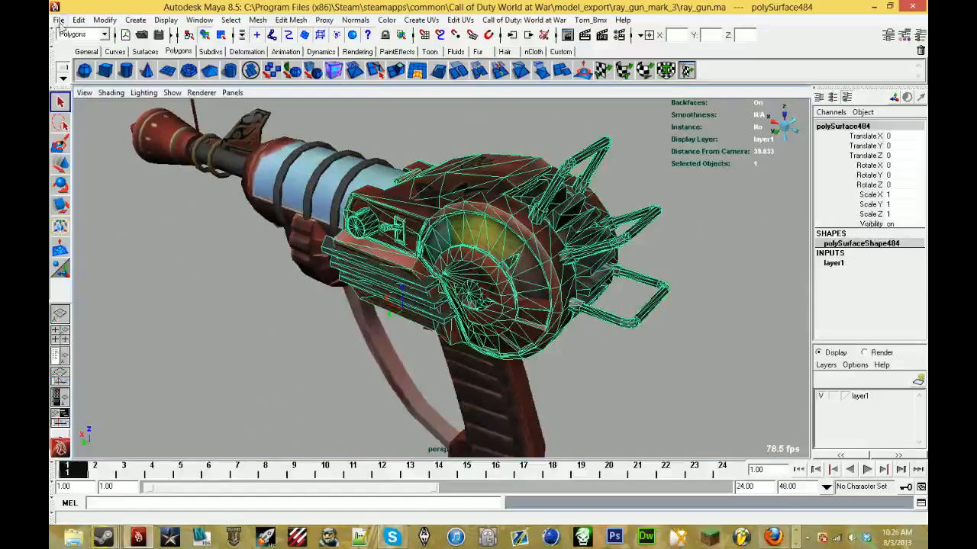
- Start saving the scene under a new name among the Black Ops models, with mayaAscii (*.ma) as the file type
click(59, 20)
click(114, 82)
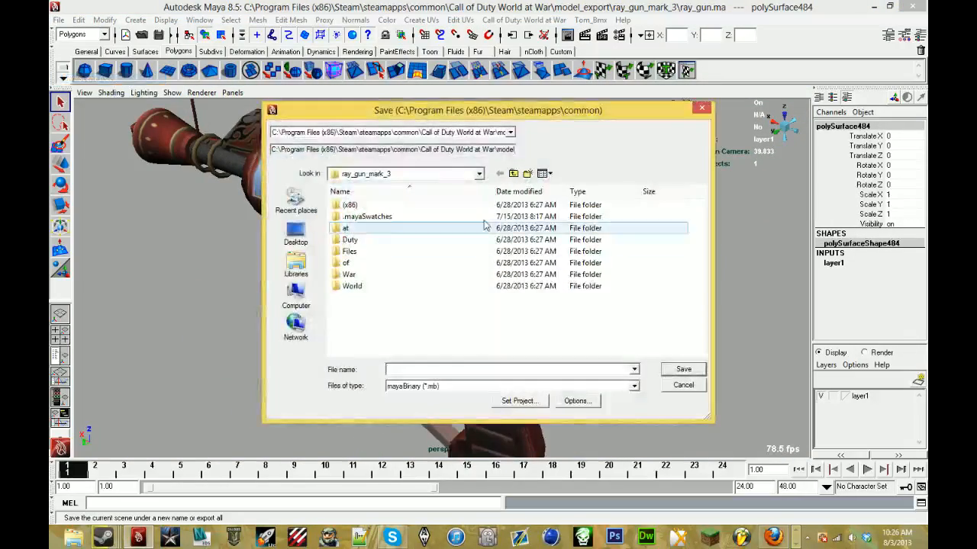
click(510, 132)
click(497, 160)
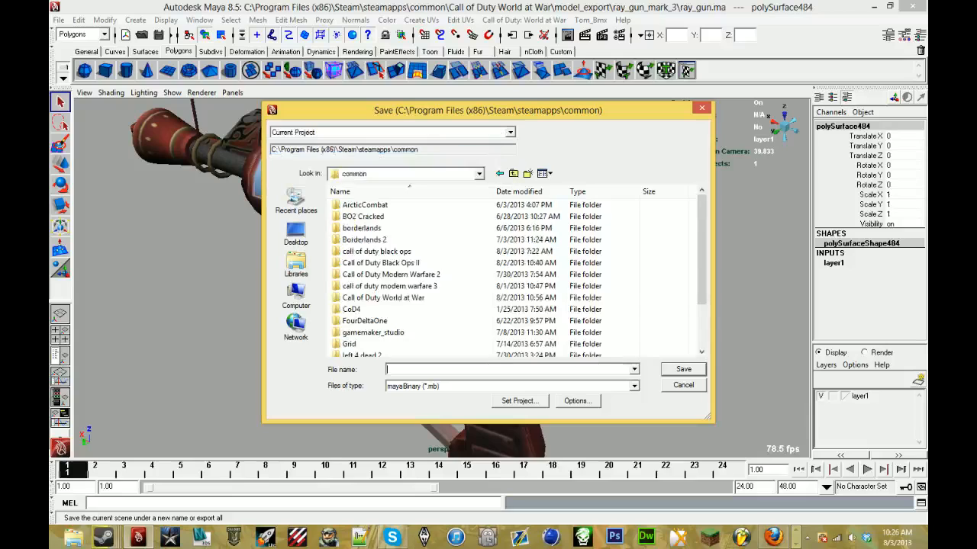
click(509, 132)
click(497, 151)
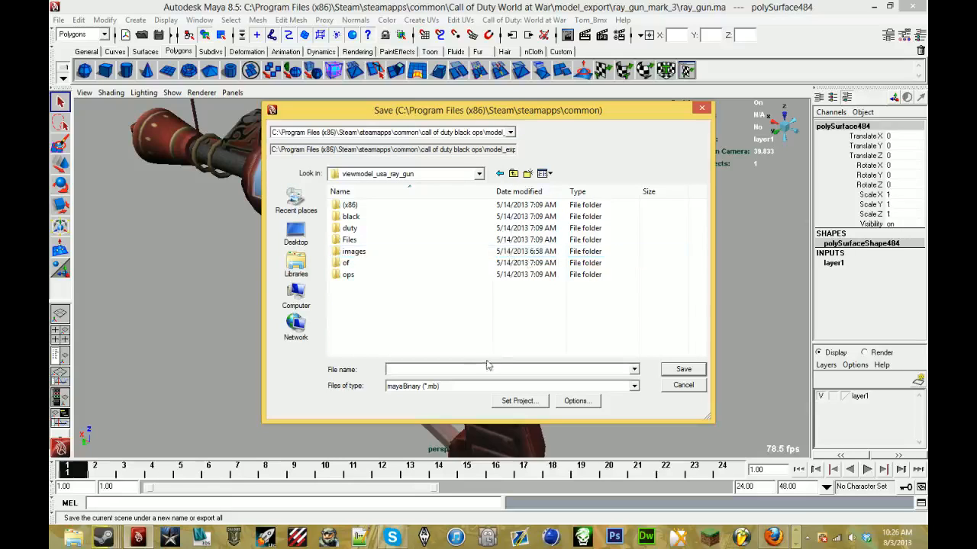
click(463, 386)
click(454, 400)
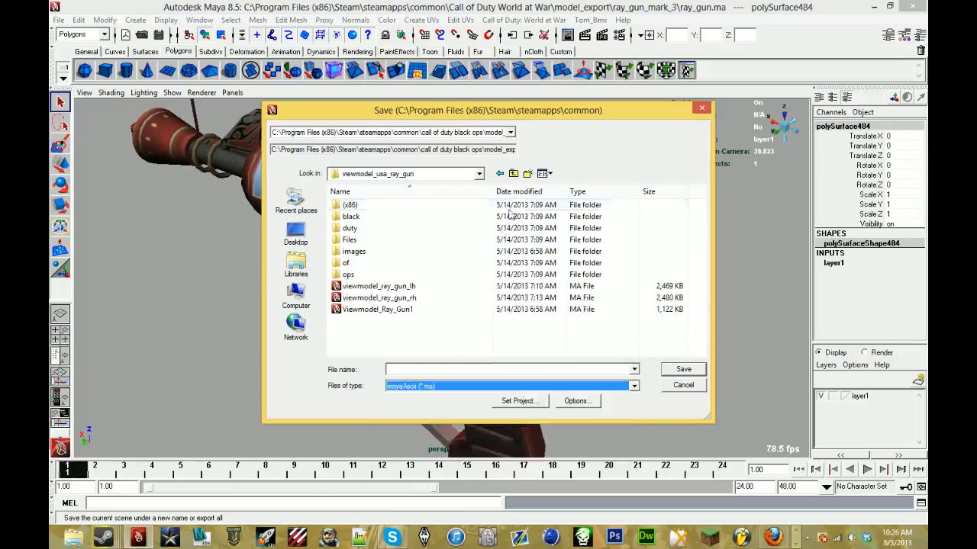
- Create a raygunmark4 folder in the Black Ops model_export folder and save the scene in it as raygun
click(514, 173)
click(527, 173)
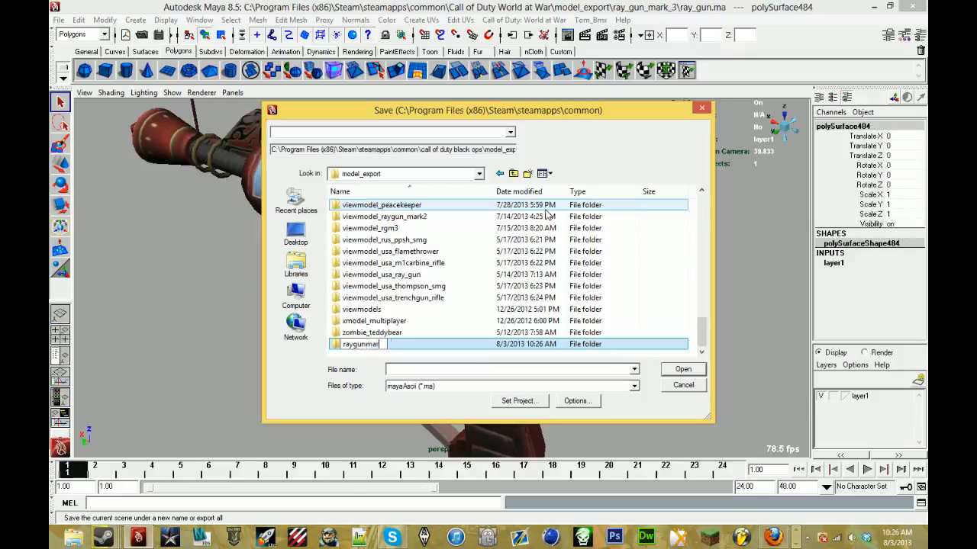
key(Return)
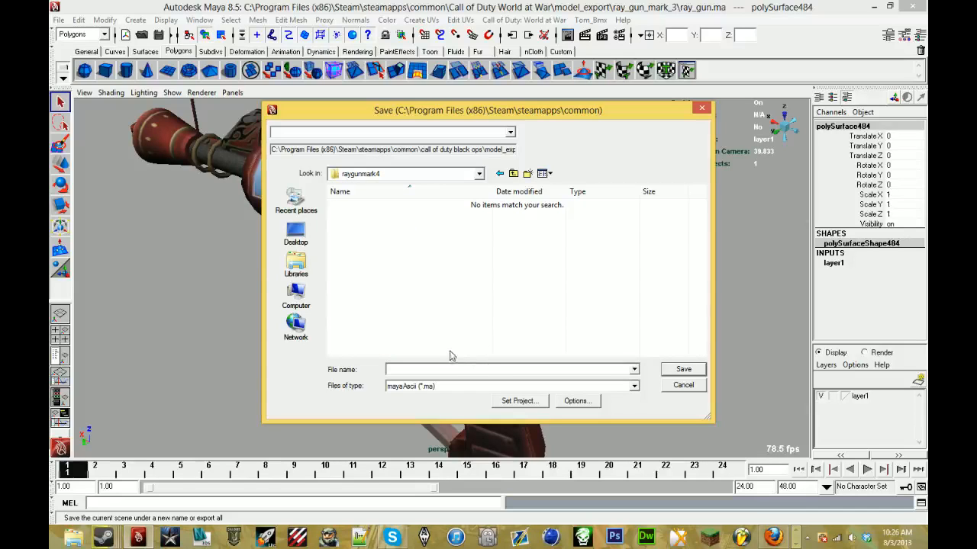
text(raygun)
key(Return)
- Start opening another scene and browse the viewmodel folders in the Black Ops model_export folder
click(58, 20)
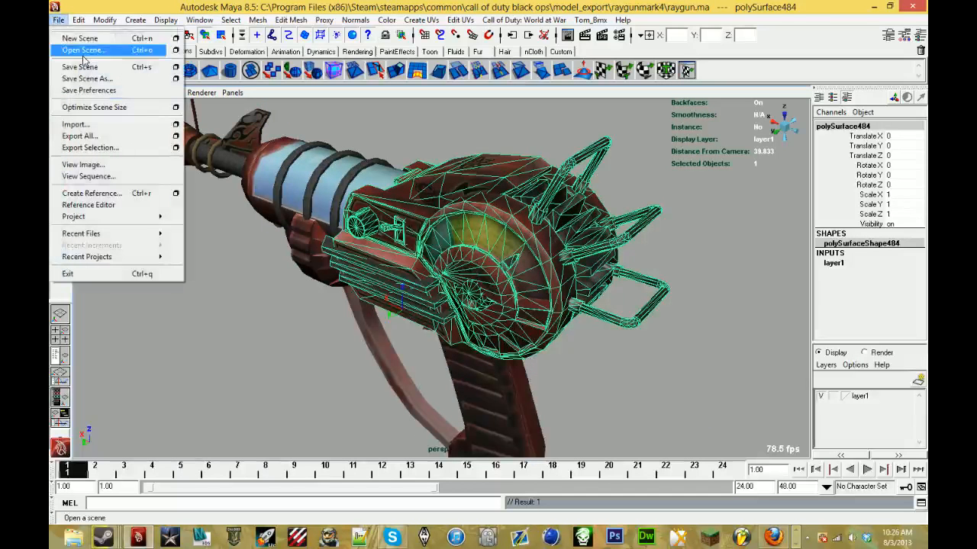
click(84, 49)
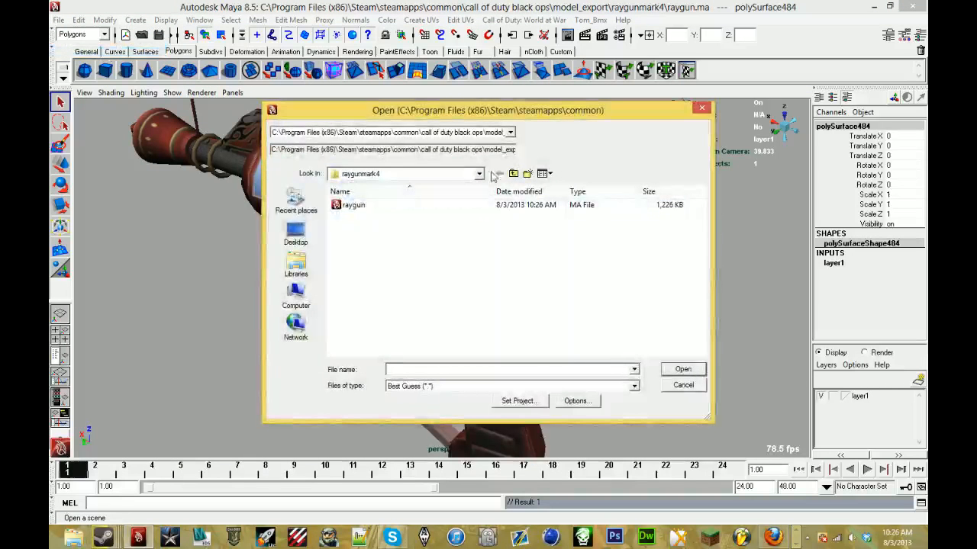
click(514, 174)
scroll(455, 281, down, 3)
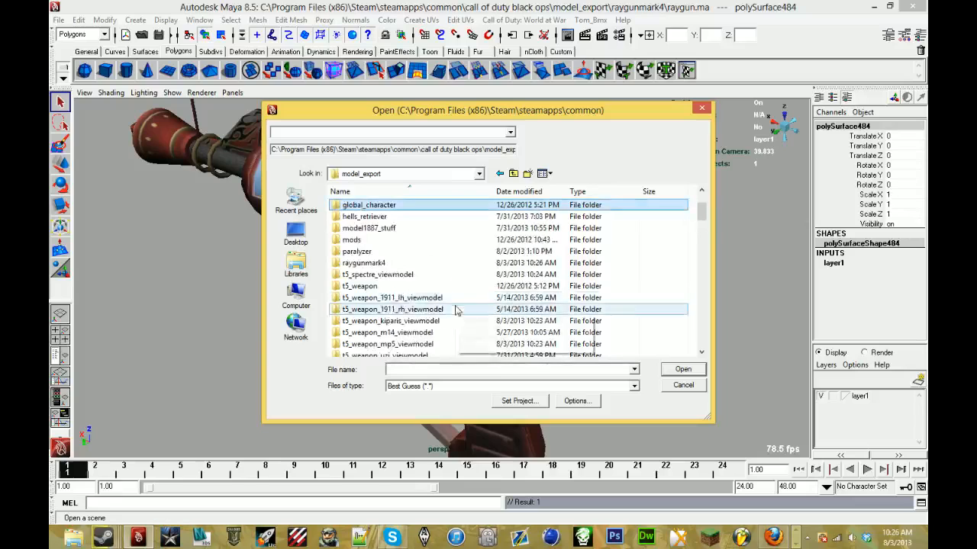
scroll(455, 313, down, 2)
scroll(455, 323, down, 12)
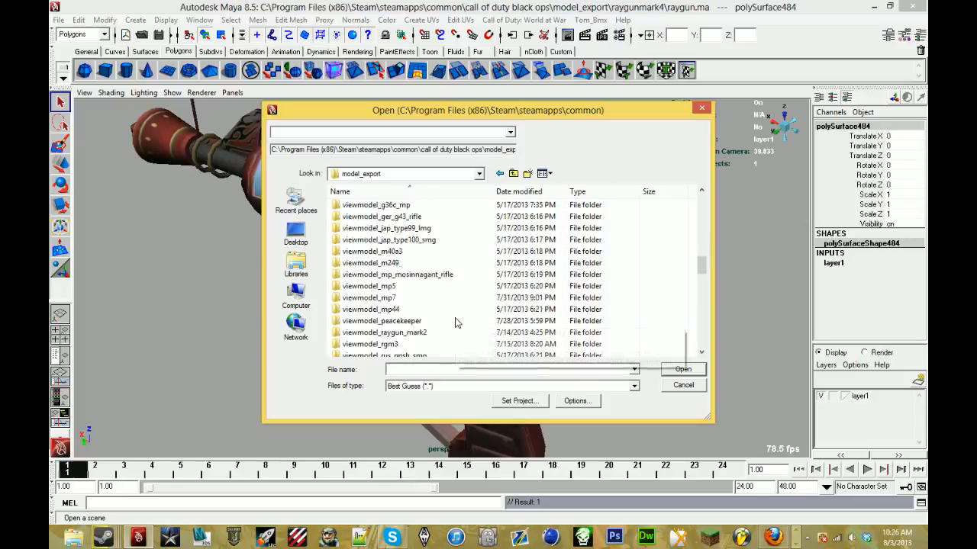
- Switch to Tom_Bmx Xmodel Utils and search the xmodel list for ppsh
click(797, 545)
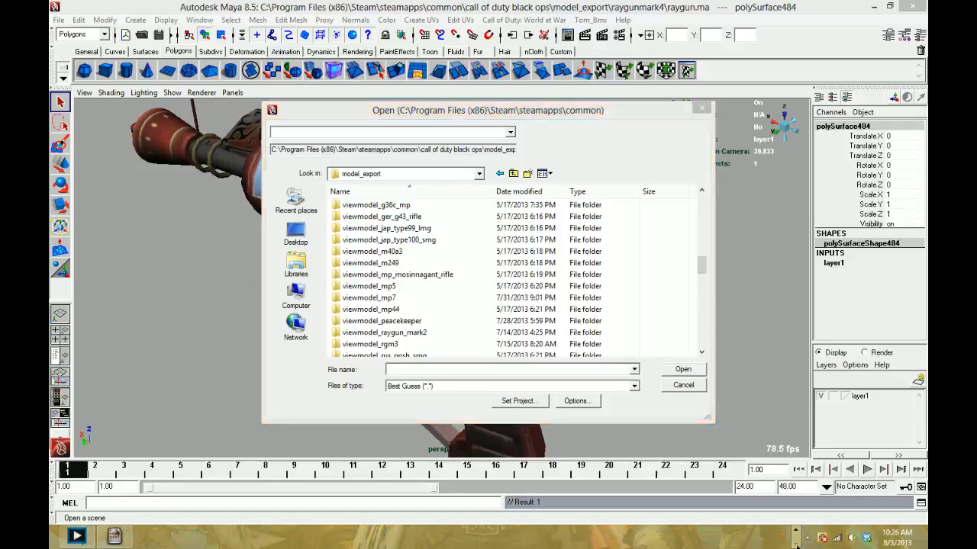
click(114, 536)
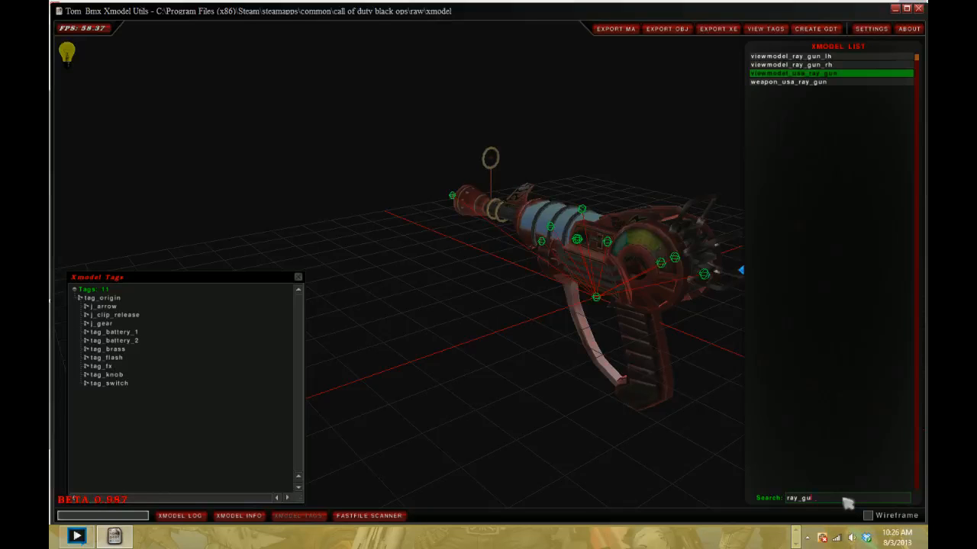
key(BackSpace)
key(BackSpace)
key(BackSpace)
key(BackSpace)
key(BackSpace)
key(BackSpace)
text(ppsh)
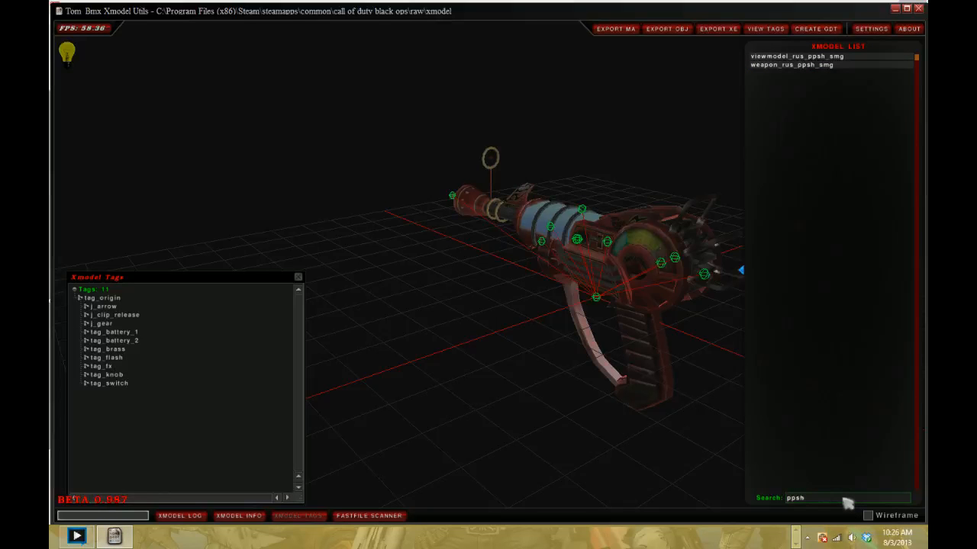
- Load the viewmodel_rus_ppsh_smg model and export it as MA
click(831, 57)
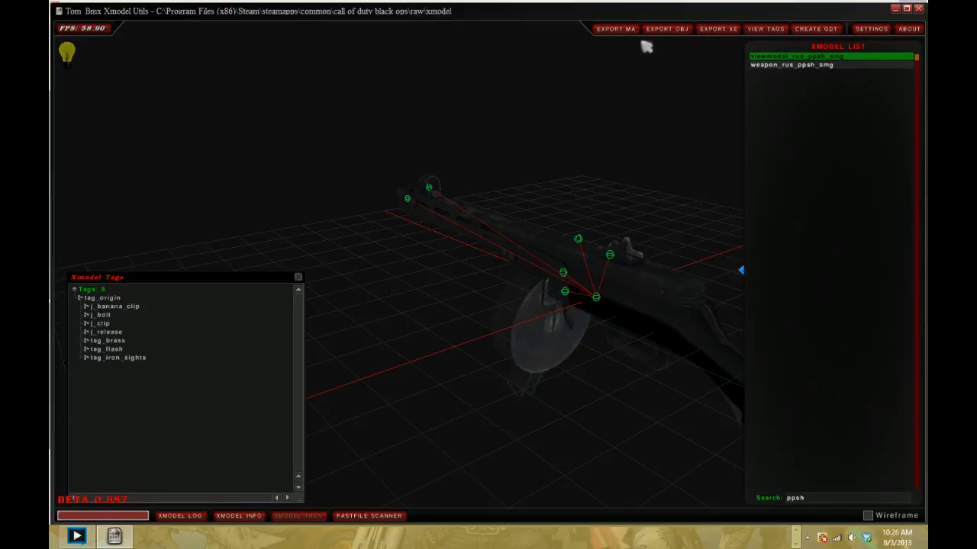
drag(534, 251, 493, 304)
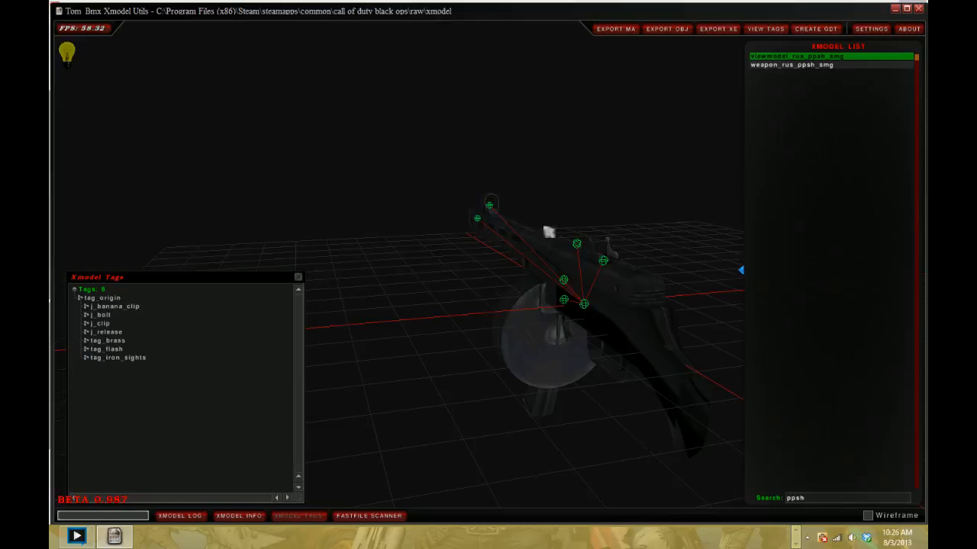
click(630, 30)
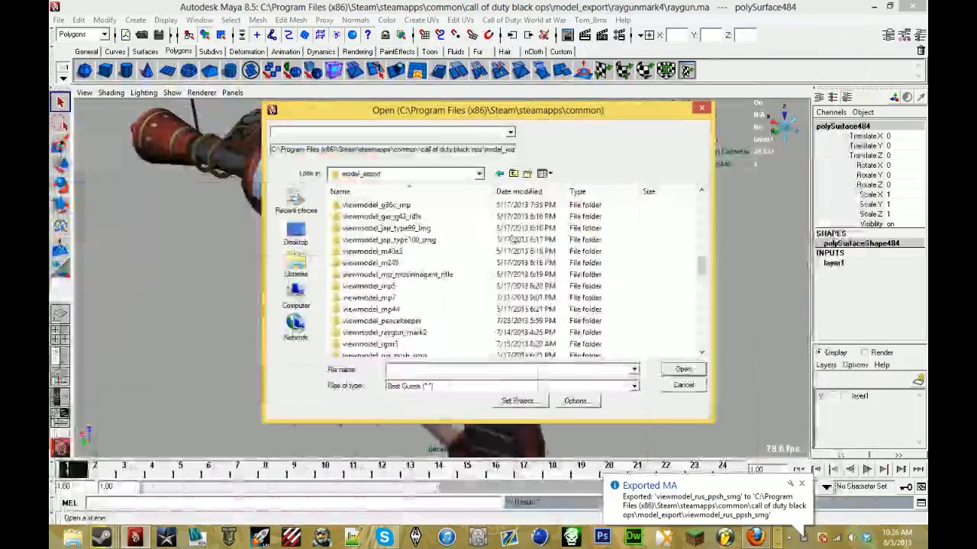
- Return to Maya and open the viewmodel_rus_ppsh_smg1 MA file from the viewmodel_rus_ppsh_smg folder
click(527, 334)
scroll(530, 336, down, 3)
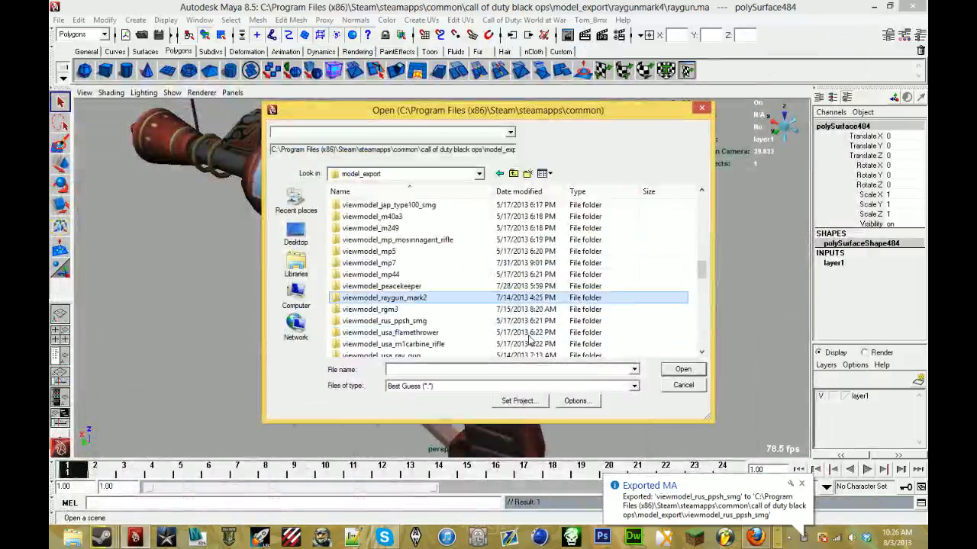
scroll(458, 290, up, 1)
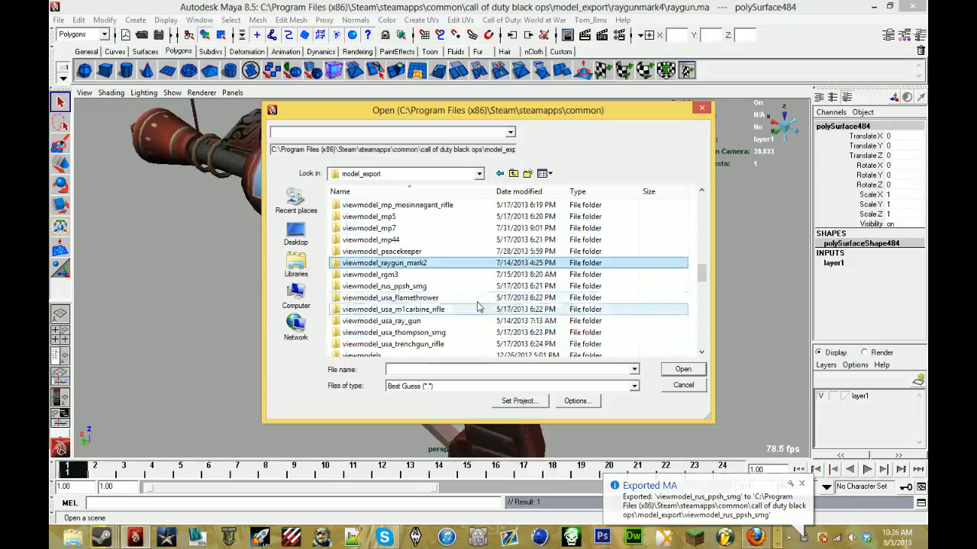
double_click(450, 288)
double_click(450, 286)
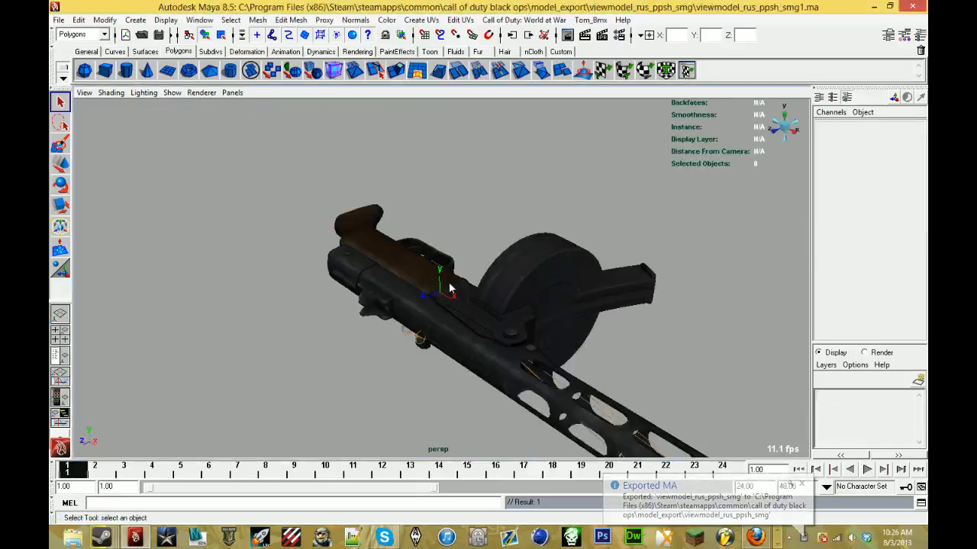
- Show the Outliner beside the perspective view and expand the Joints group down to the children of j_gun
alt+drag(595, 191, 505, 206)
scroll(434, 219, up, 5)
alt+drag(420, 217, 280, 327)
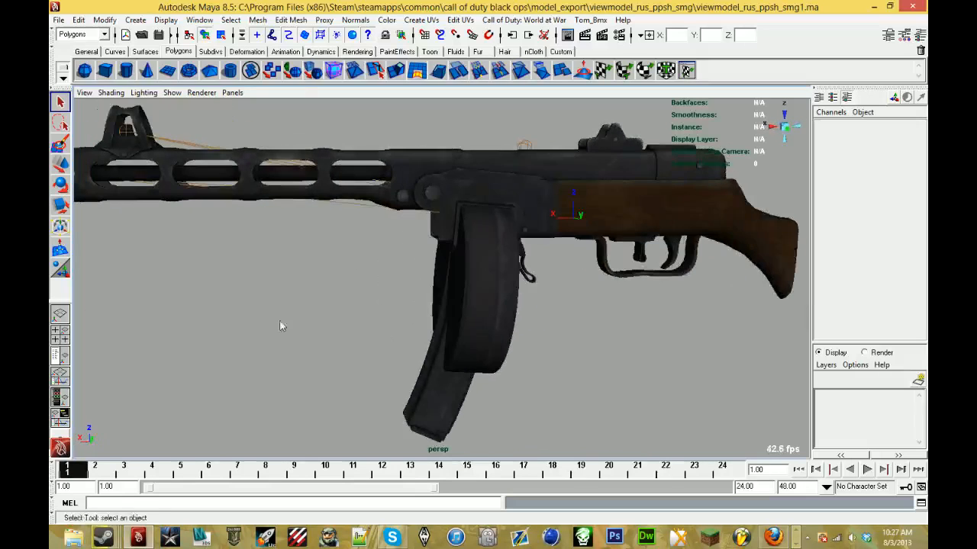
click(60, 377)
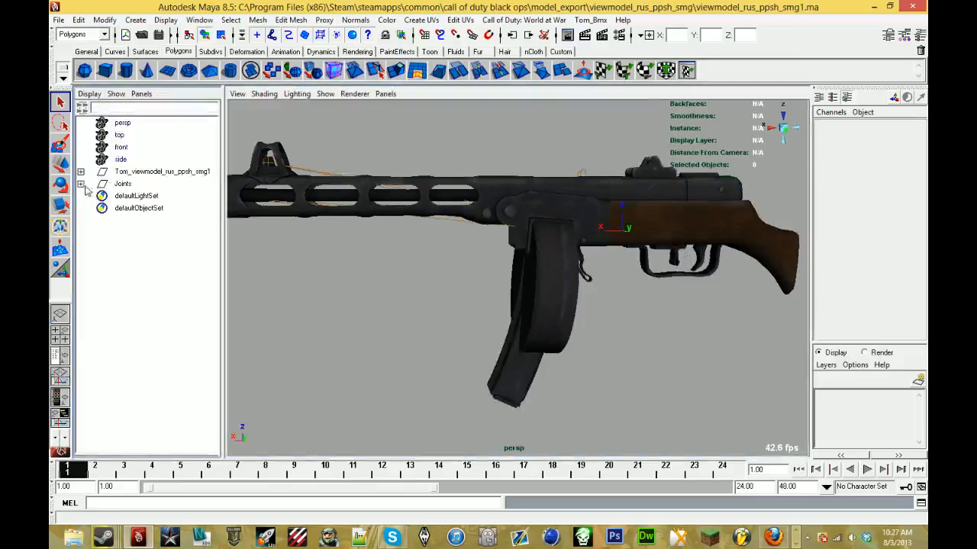
click(80, 184)
click(80, 196)
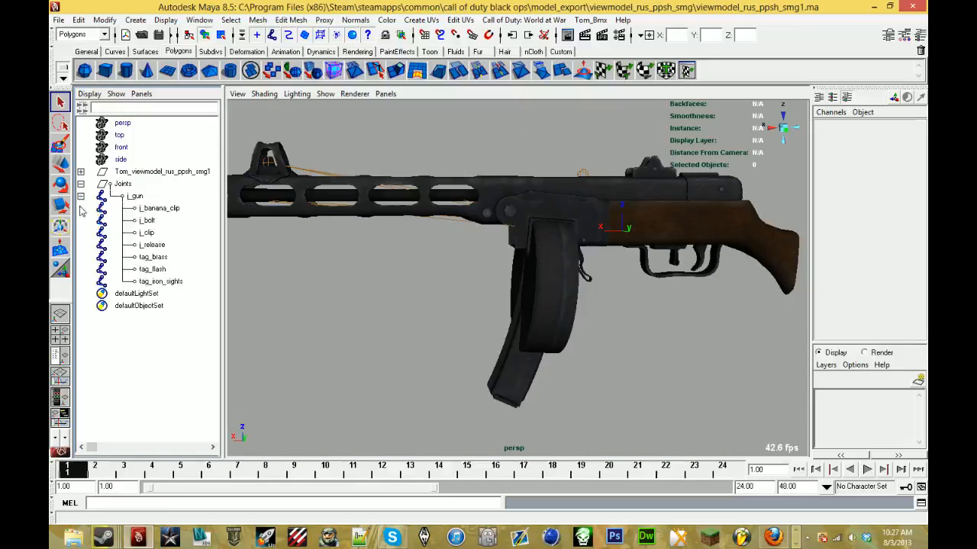
- Delete the curved banana magazine mesh and its j_banana_clip joint
click(159, 208)
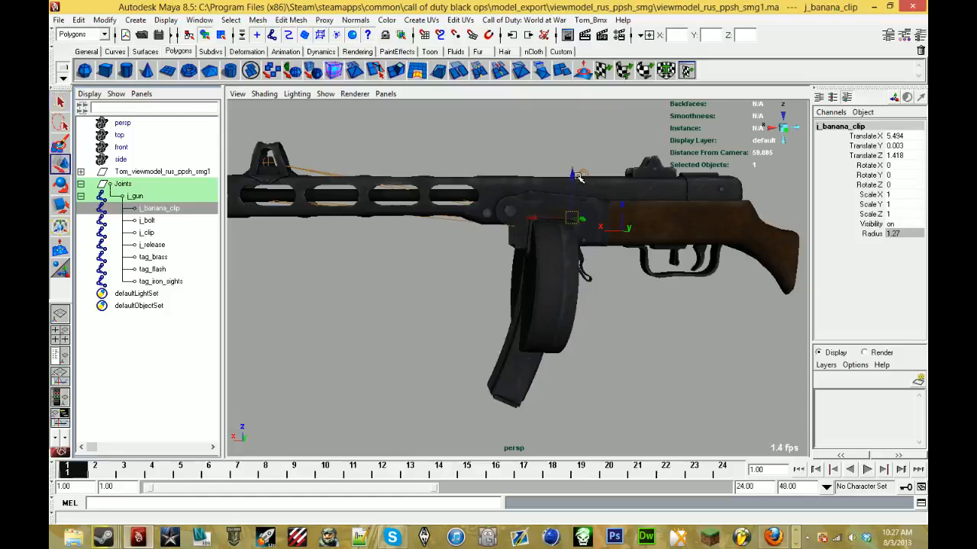
drag(578, 176, 576, 211)
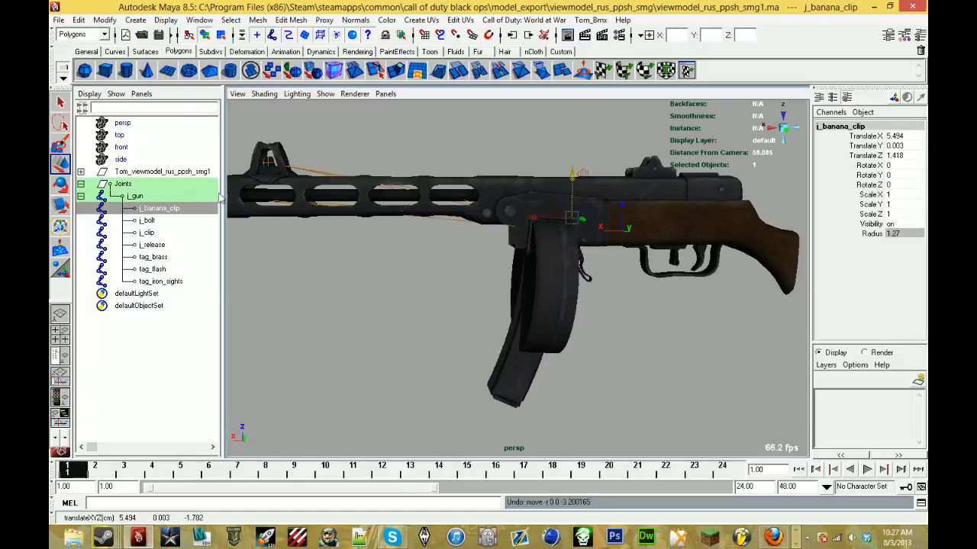
click(512, 382)
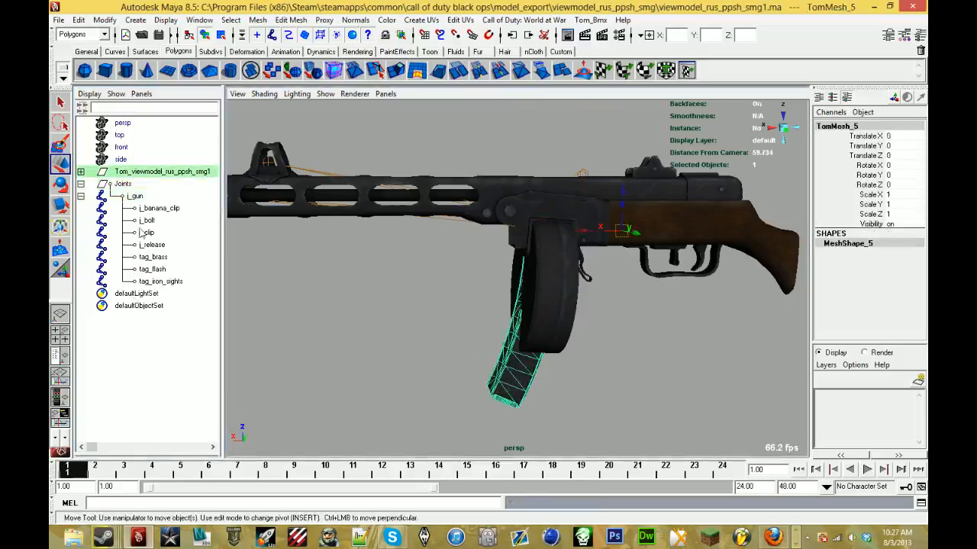
key(ctrl+z)
key(ctrl+z)
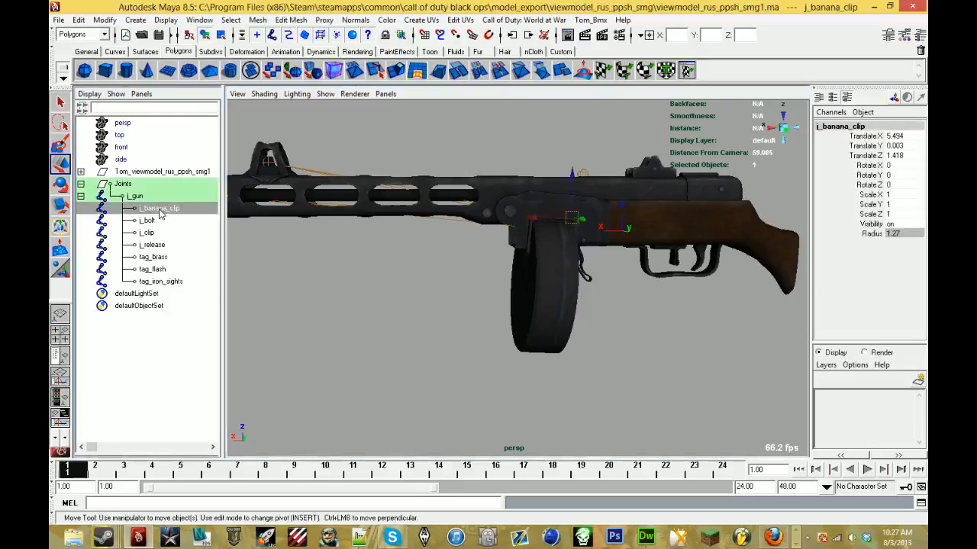
key(Delete)
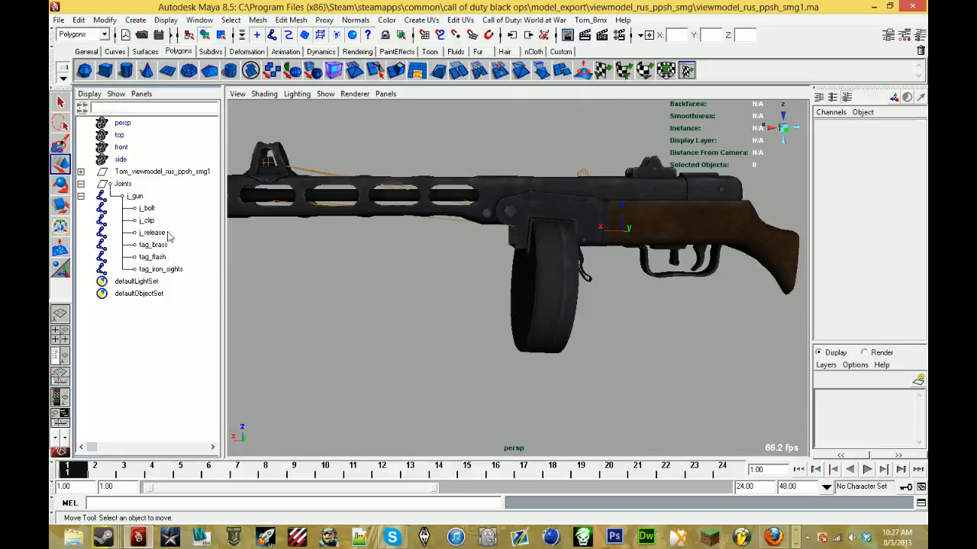
- Delete the Joints group with all its remaining joints from the PPSh scene
click(167, 220)
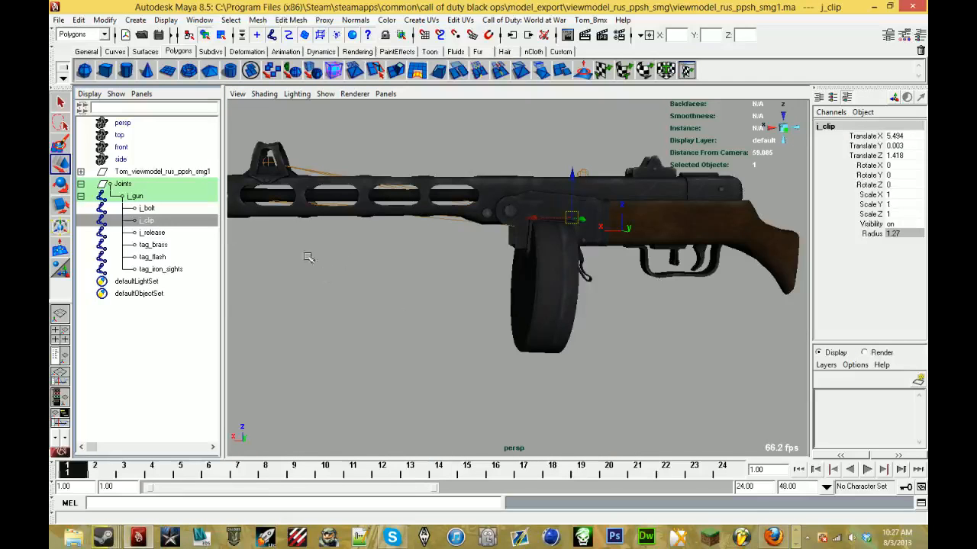
alt+drag(465, 278, 366, 290)
alt+drag(450, 309, 396, 315)
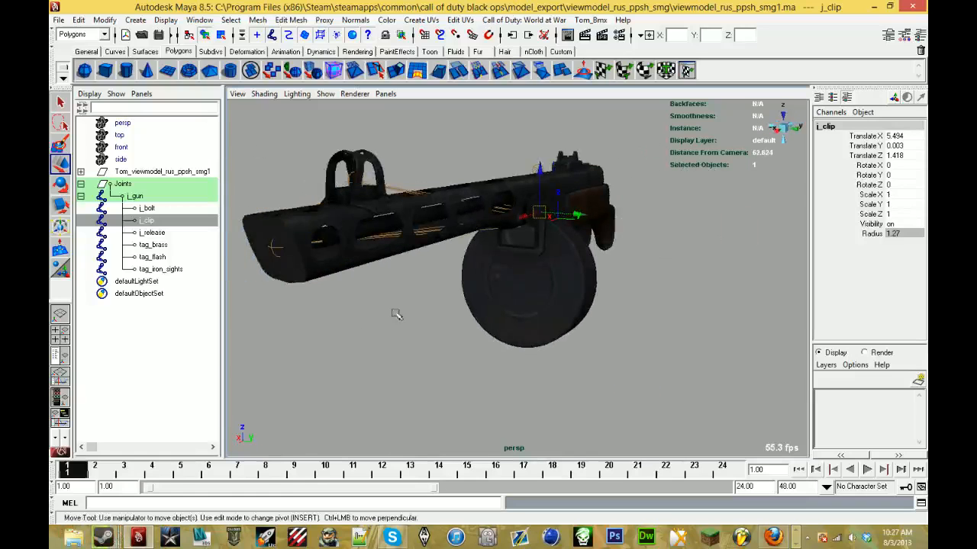
click(339, 233)
click(60, 20)
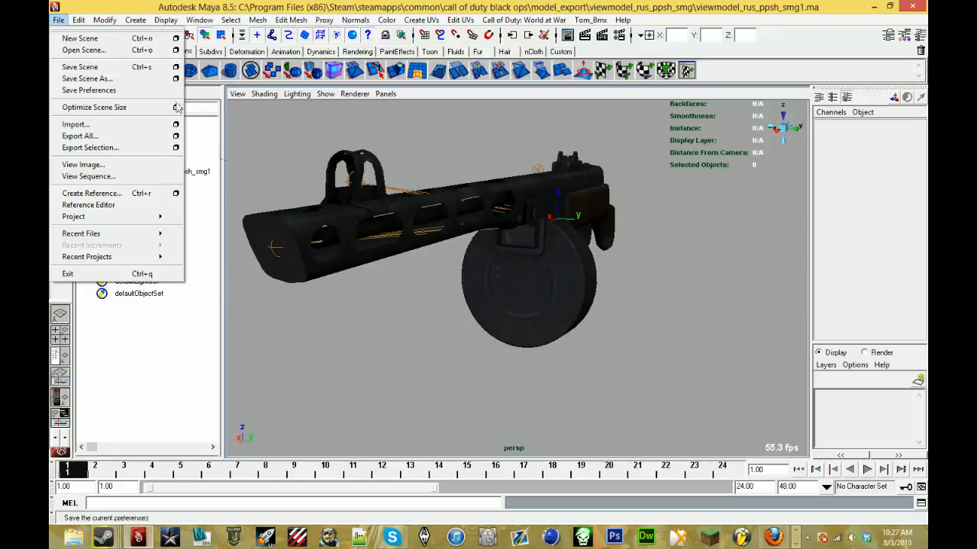
click(270, 324)
click(125, 184)
key(Delete)
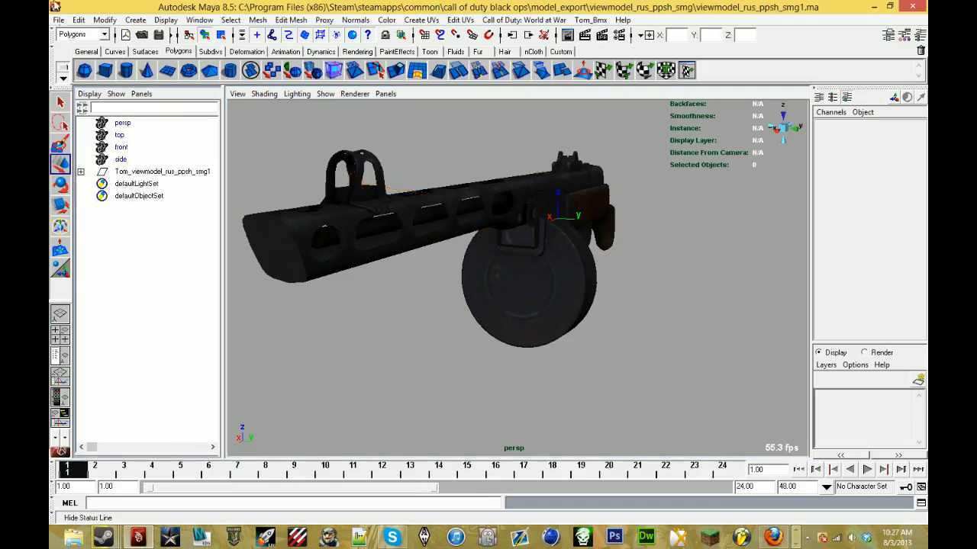
- Save the scene as ppsh in the raygunmark4 folder, with mayaAscii (*.ma) as the file type
click(58, 20)
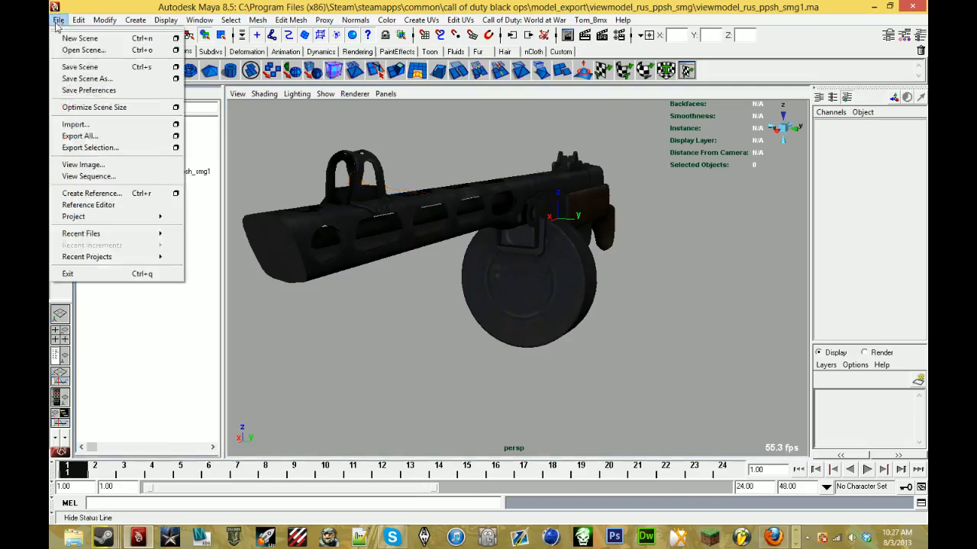
click(107, 79)
click(496, 135)
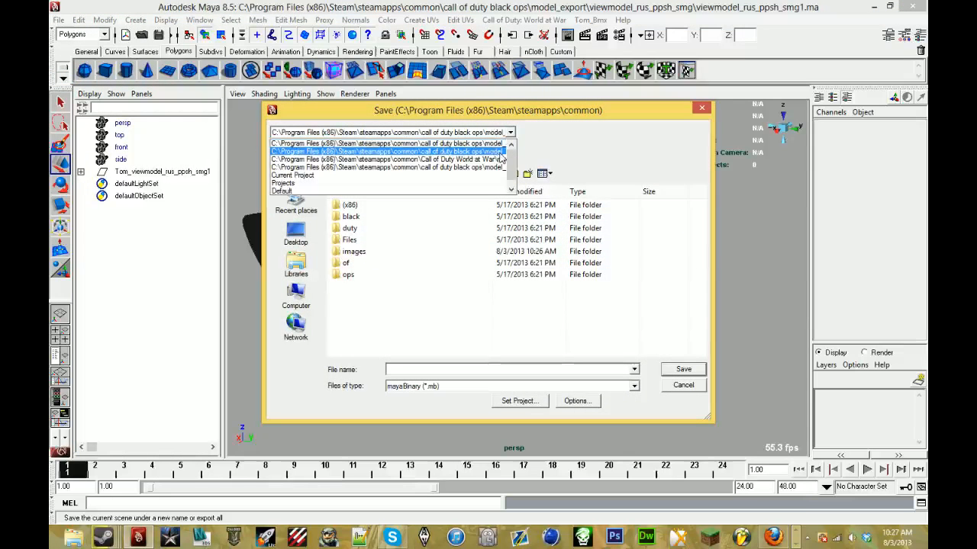
click(501, 152)
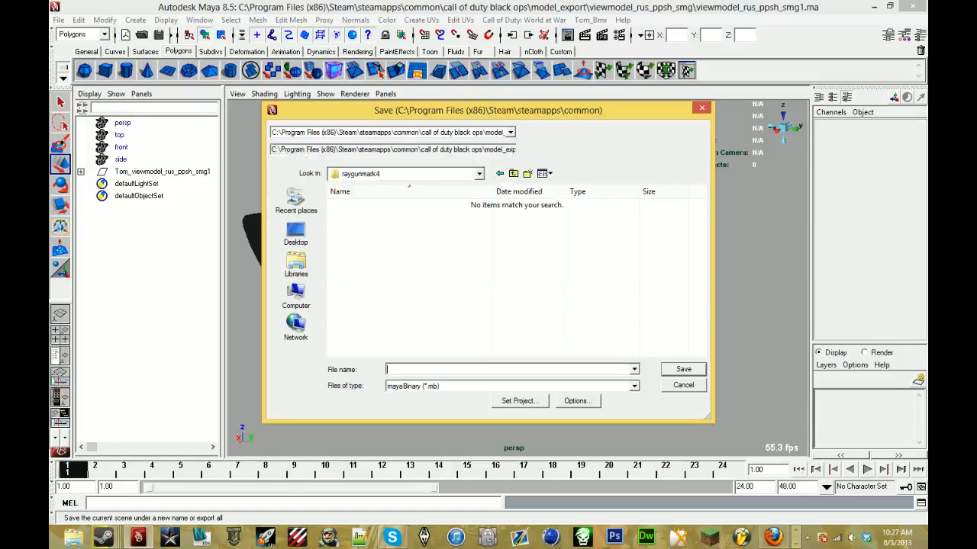
click(458, 387)
click(438, 390)
click(441, 389)
click(446, 404)
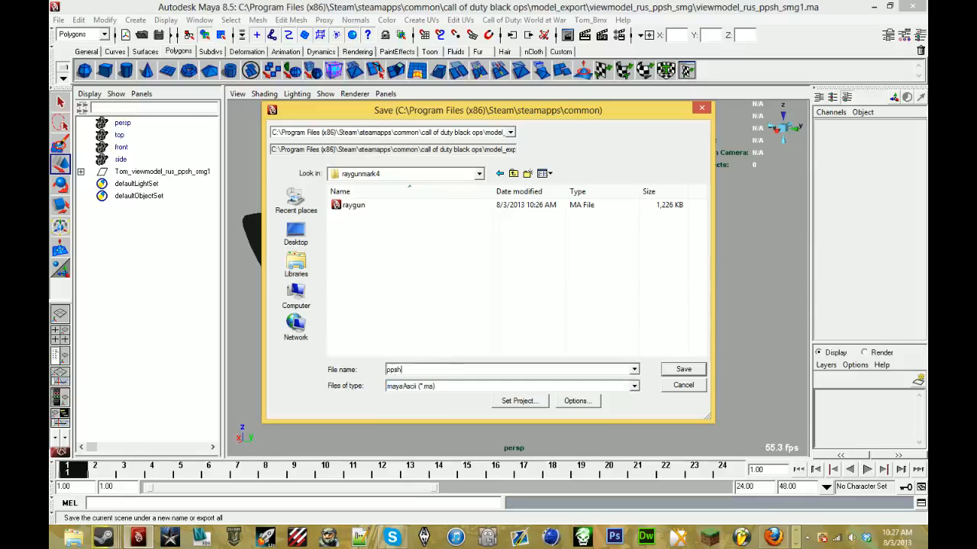
key(Return)
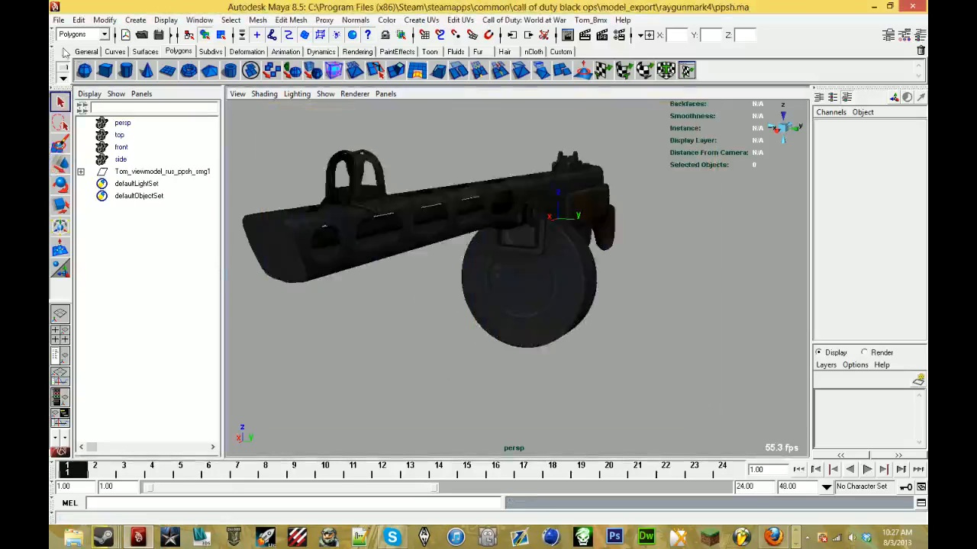
- Open the t5_weapon_mp5_viewmodel1 scene from the t5_weapon_mp5_viewmodel folder in model_export
click(59, 20)
click(80, 48)
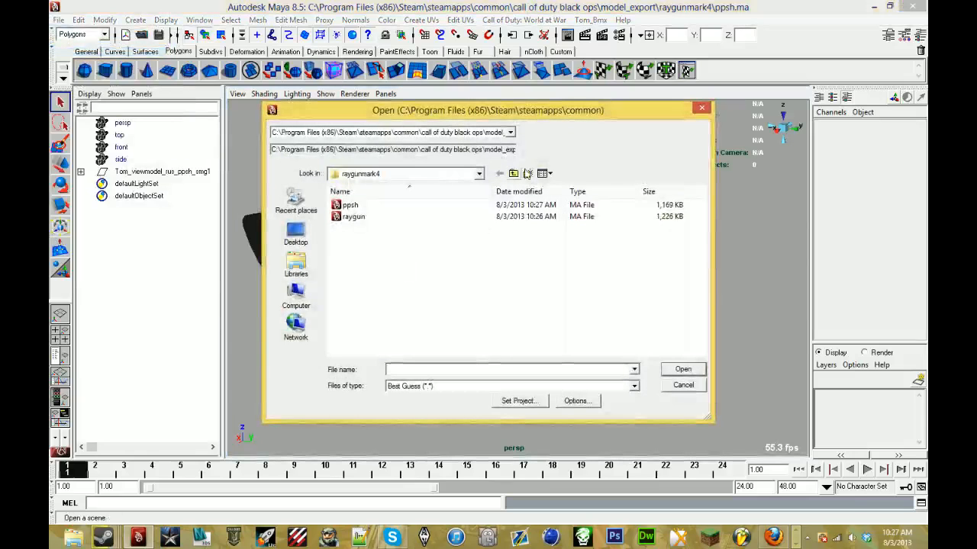
click(514, 174)
scroll(517, 311, down, 10)
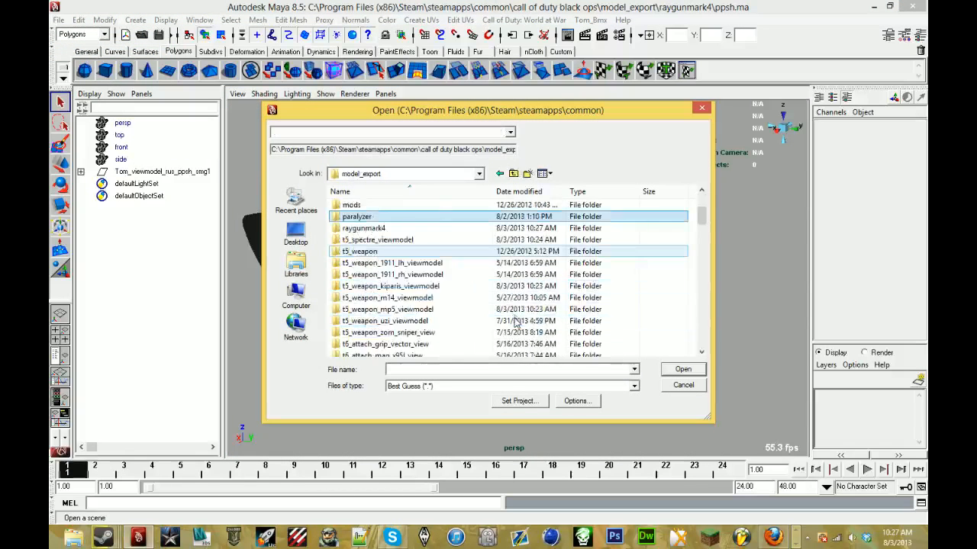
scroll(517, 311, down, 3)
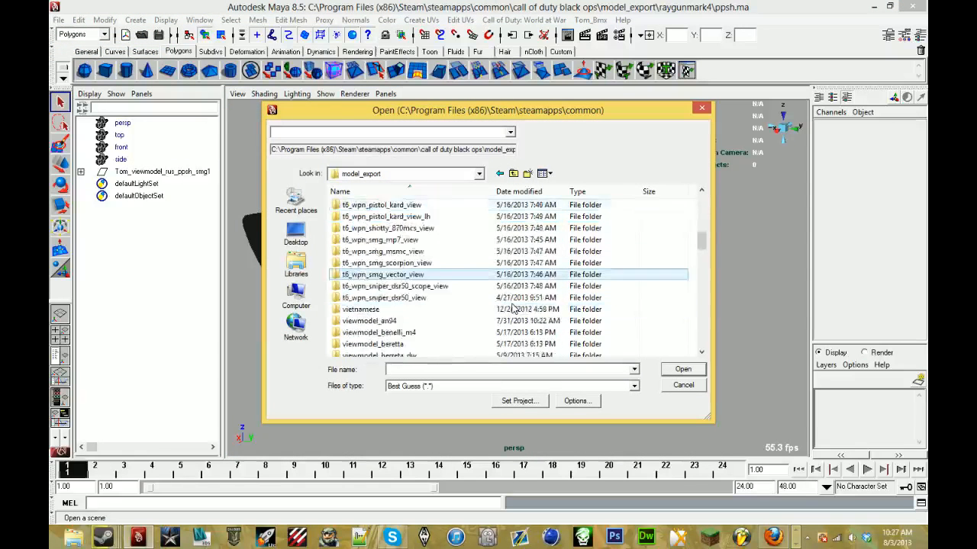
scroll(513, 308, up, 3)
scroll(513, 308, up, 2)
scroll(514, 308, down, 1)
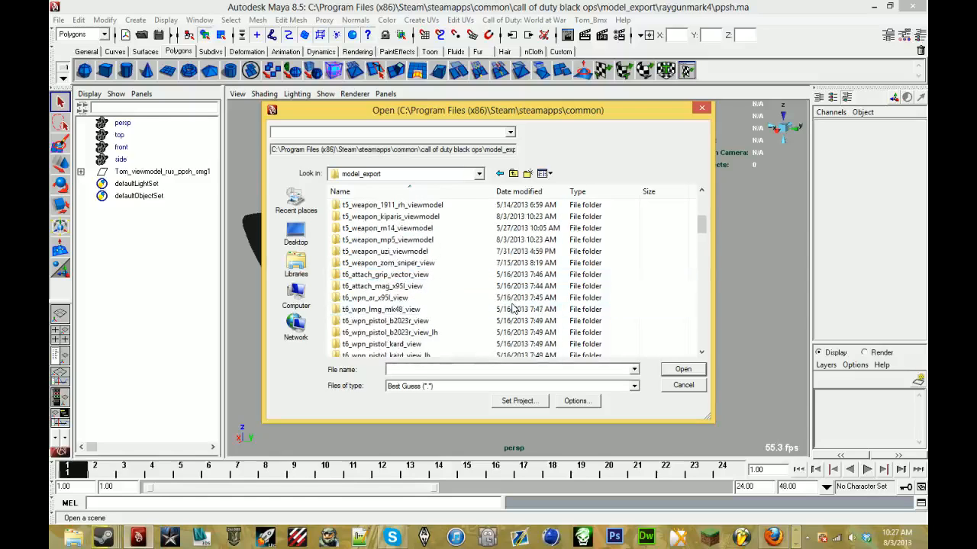
double_click(427, 239)
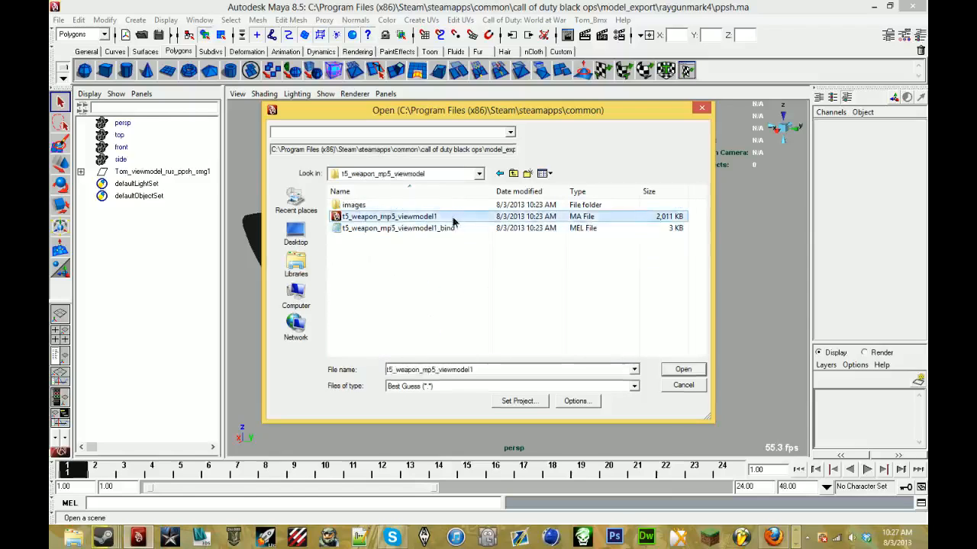
double_click(453, 220)
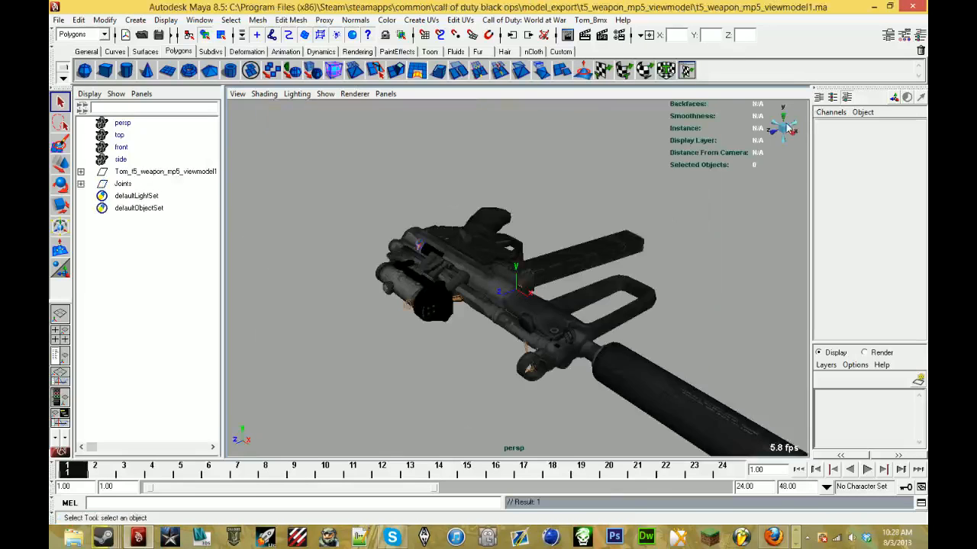
- Turn the perspective view to the MP5's side and hide the joints in it
click(784, 138)
alt+middle_drag(425, 171, 580, 205)
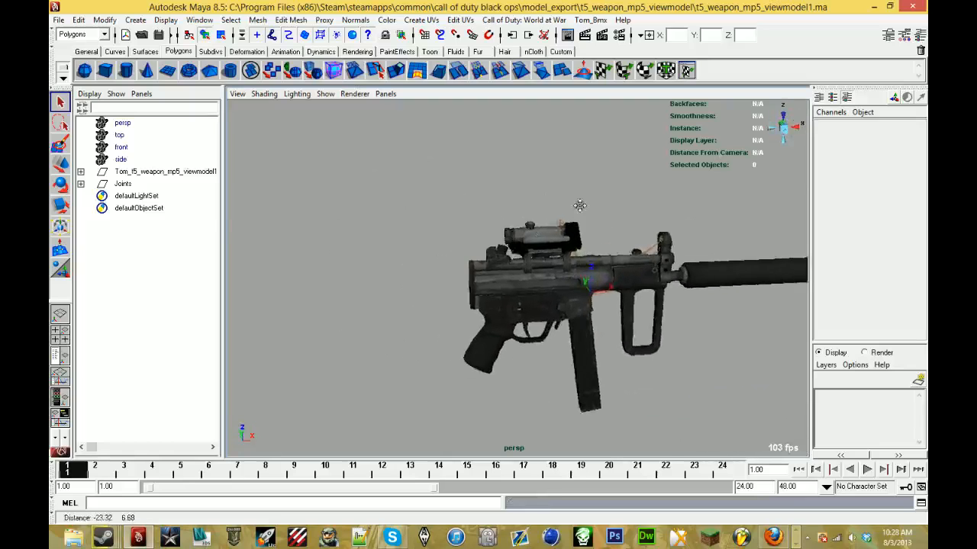
alt+drag(580, 205, 552, 200)
scroll(552, 200, up, 2)
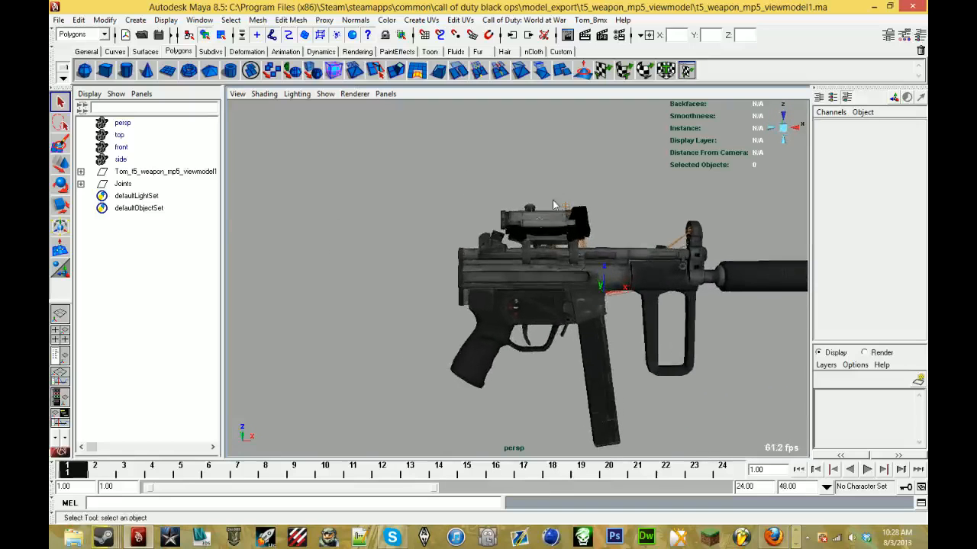
click(324, 94)
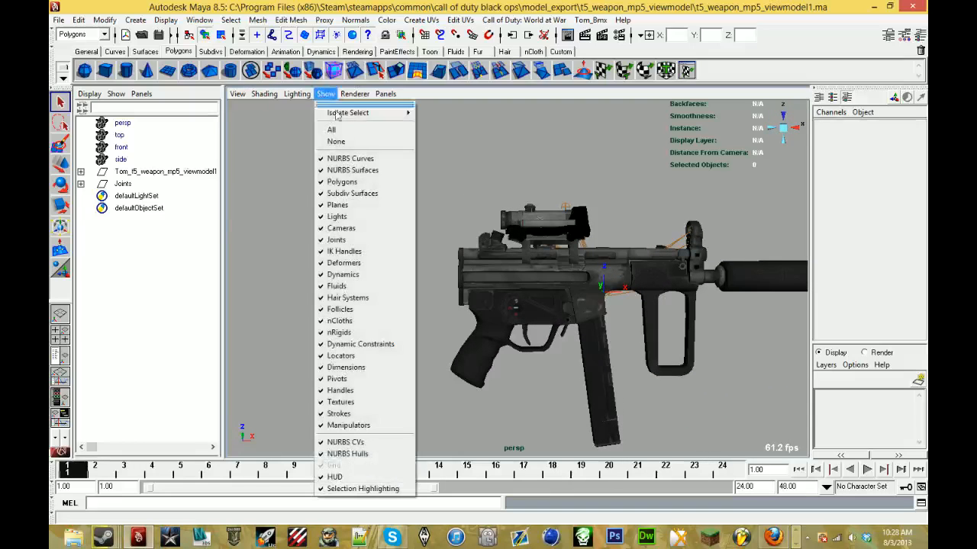
click(366, 241)
scroll(401, 246, up, 5)
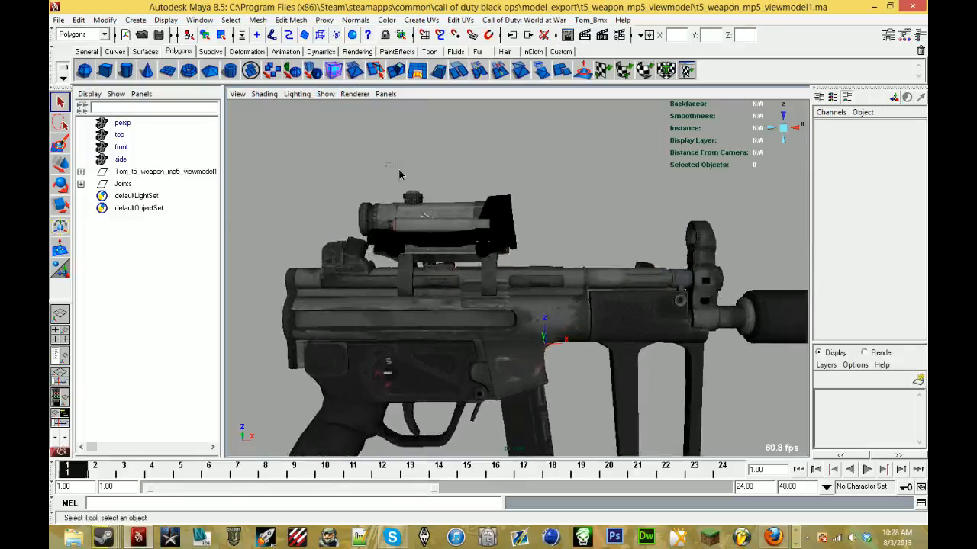
- Delete the scope with its mounts above the MP5's receiver, including the leftover lens mesh
drag(545, 260, 545, 252)
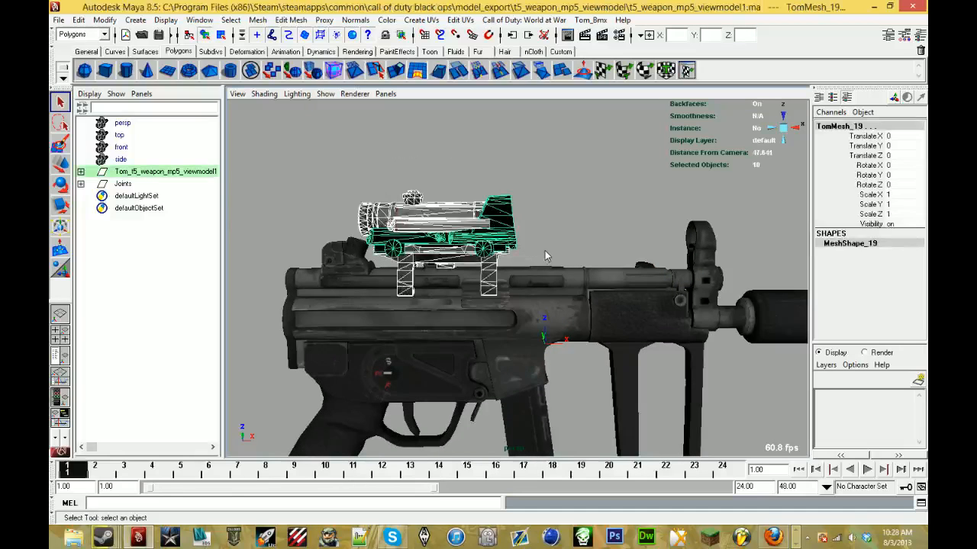
key(Delete)
click(370, 219)
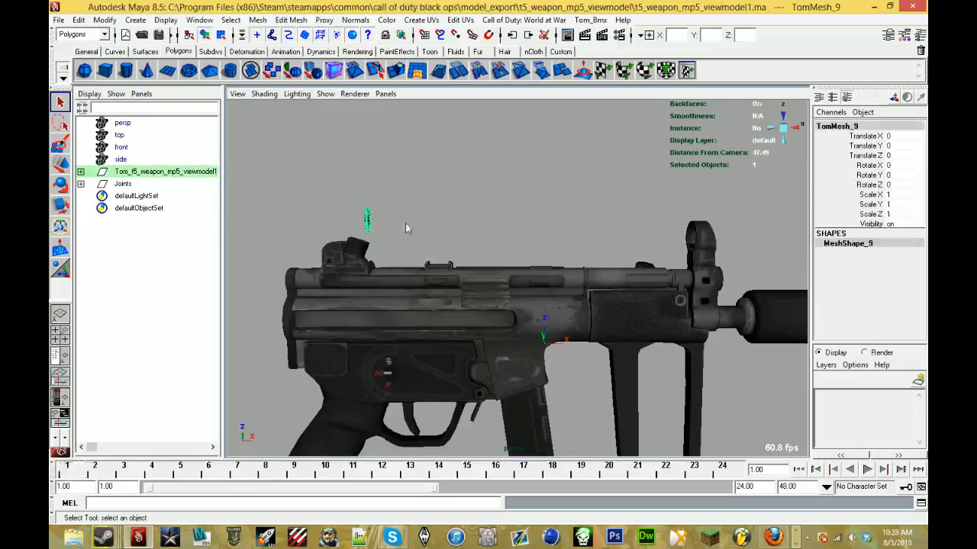
key(Delete)
- Delete the longer magazine mesh, the suppressor and the Joints group from the MP5 scene
alt+drag(433, 265, 619, 314)
scroll(616, 303, up, 3)
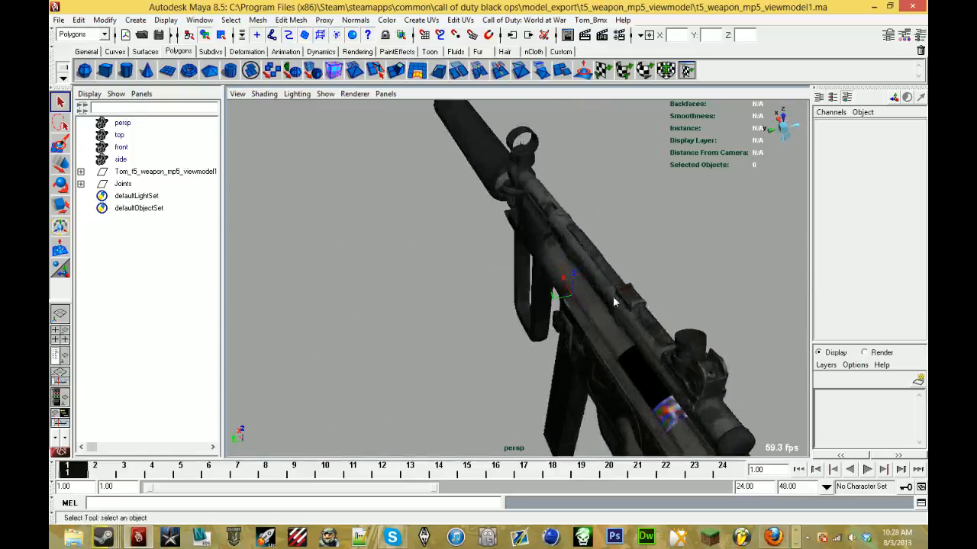
alt+middle_drag(615, 301, 447, 225)
alt+drag(447, 224, 589, 321)
click(565, 374)
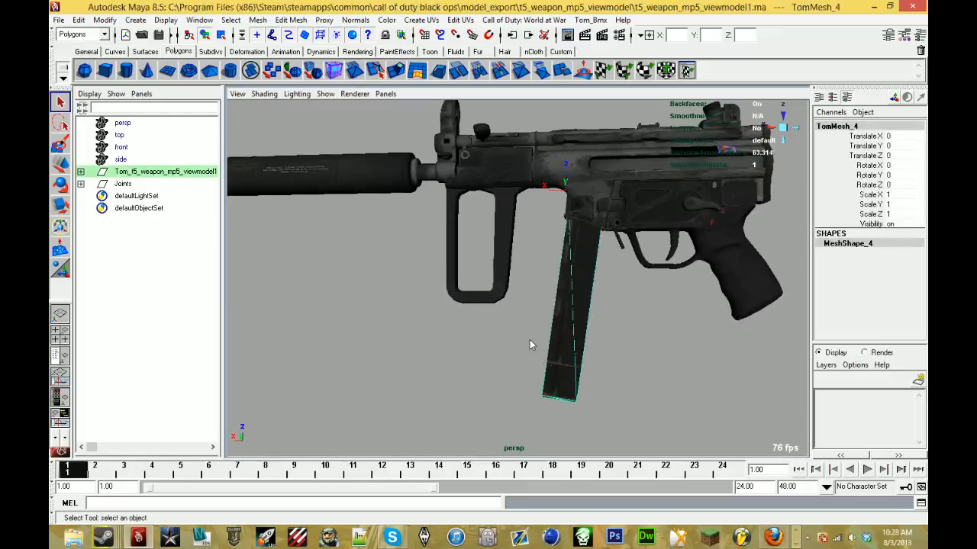
key(Delete)
click(339, 173)
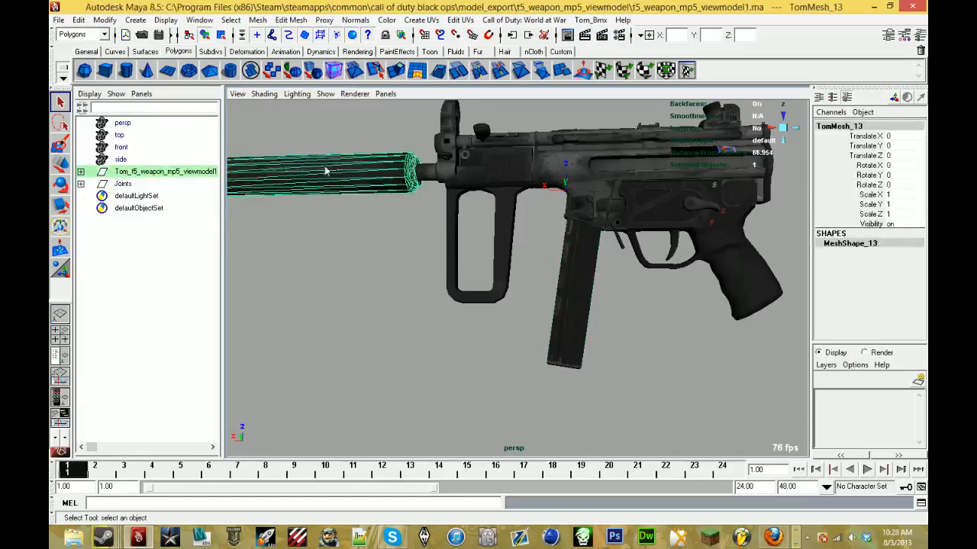
key(Delete)
- Turn the display of joints back on in the perspective view
click(325, 94)
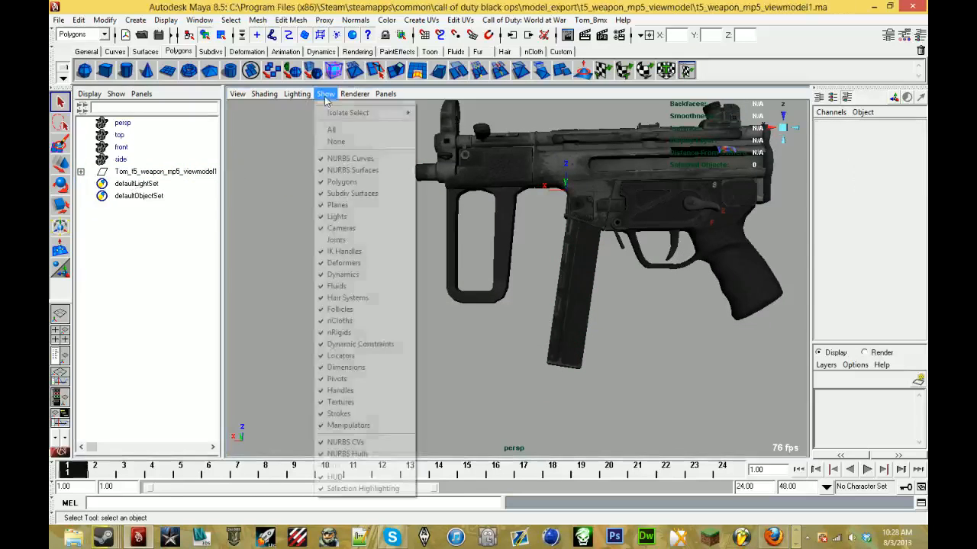
click(342, 240)
- Delete the black mesh and the multicoloured mesh beside it on the MP5's receiver
alt+drag(345, 243, 471, 238)
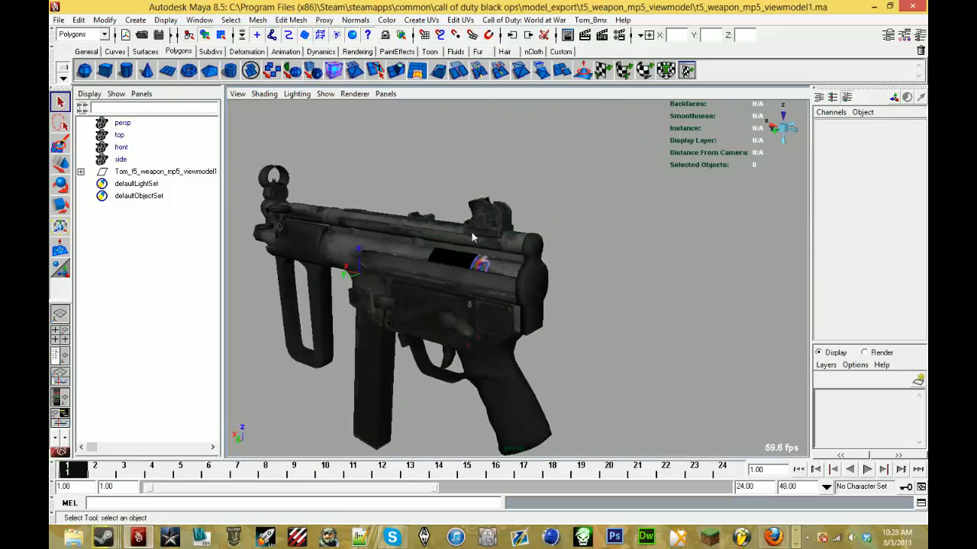
click(467, 264)
key(Delete)
click(478, 263)
key(Delete)
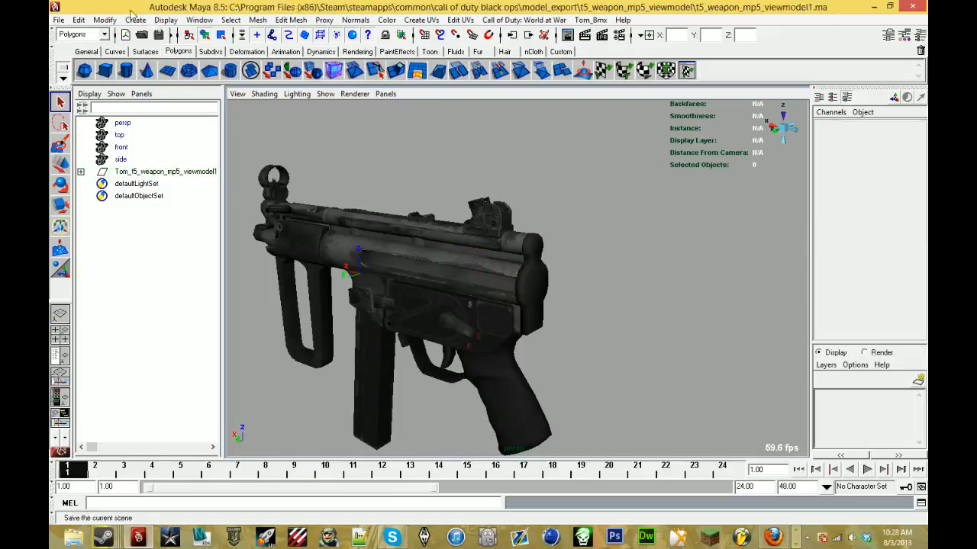
- Examine the cleaned MP5 model from several angles for leftover attachment parts
alt+drag(428, 267, 457, 276)
click(413, 227)
alt+drag(391, 227, 423, 216)
click(414, 156)
alt+drag(414, 156, 382, 183)
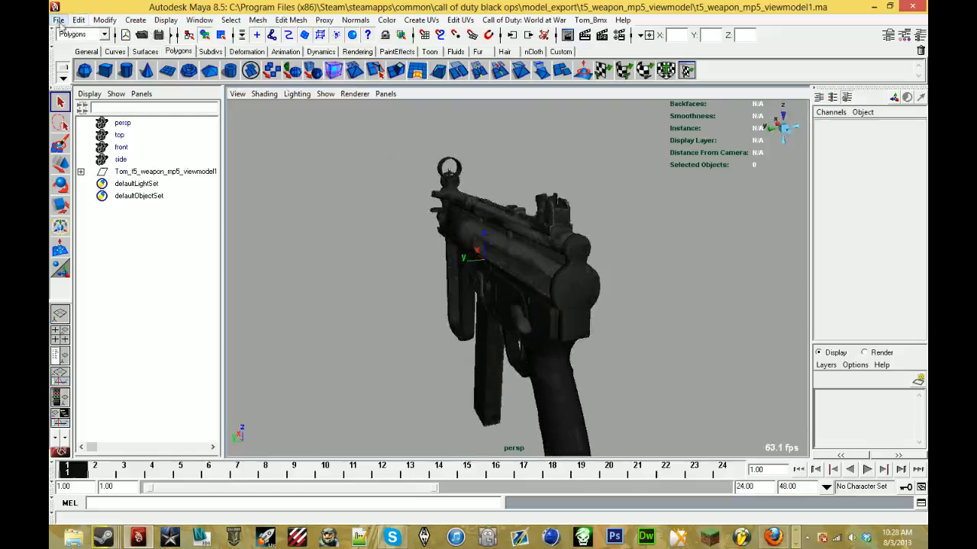
alt+drag(392, 148, 255, 197)
click(313, 200)
click(277, 198)
- Save the scene as mp5k in the raygunmark4 folder, with mayaAscii (*.ma) as the file type
click(58, 20)
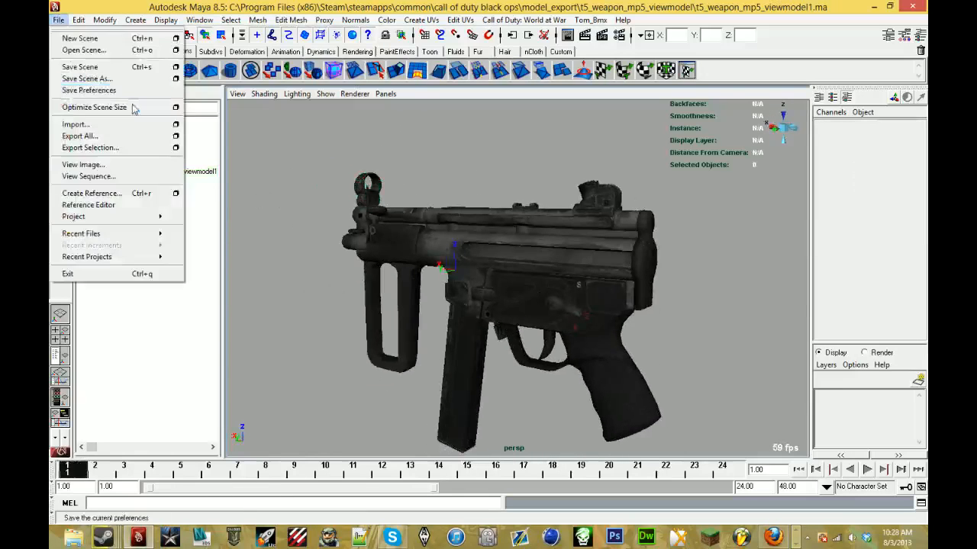
click(129, 80)
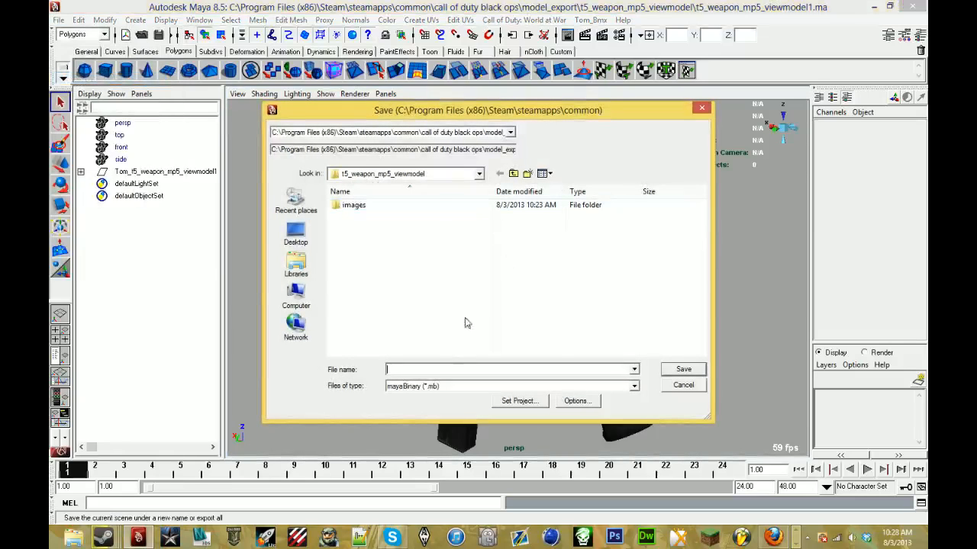
click(443, 386)
click(427, 403)
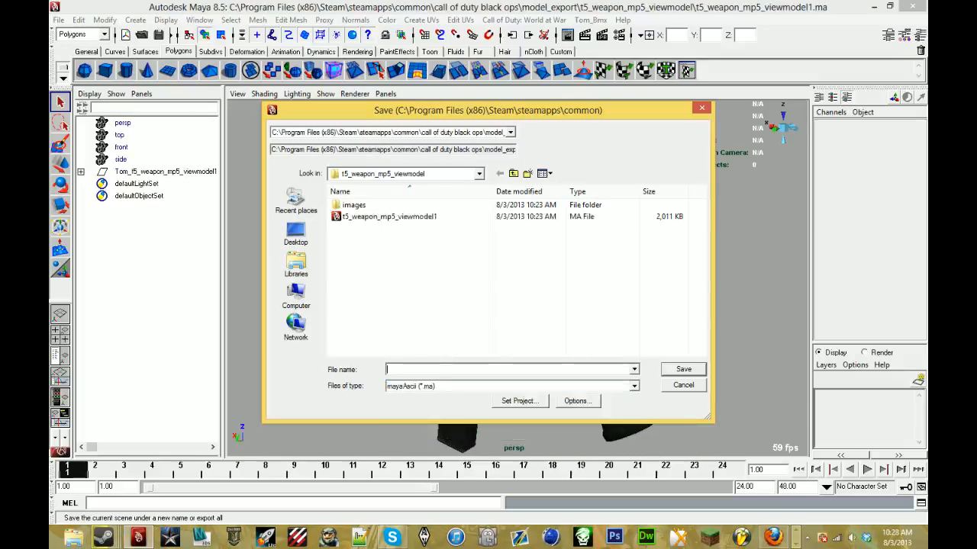
click(486, 130)
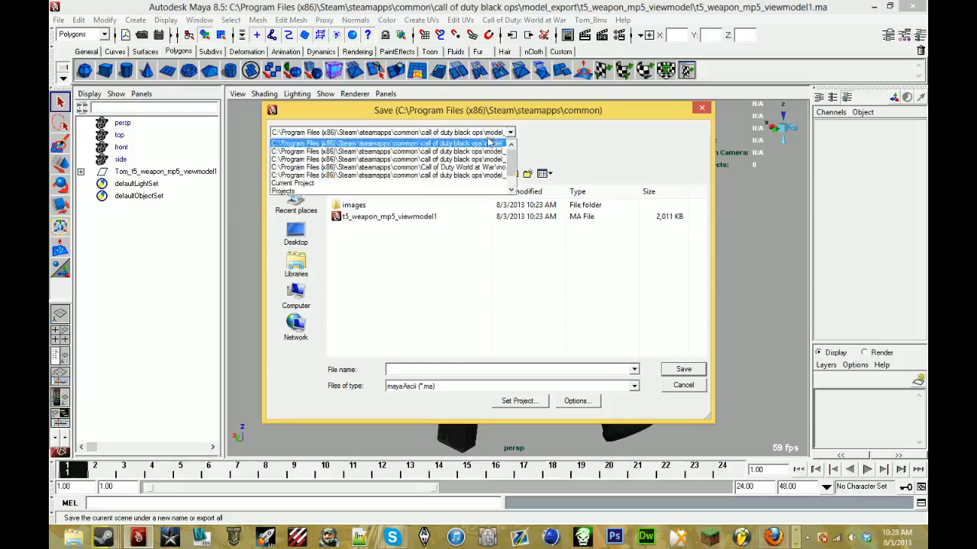
click(492, 159)
click(494, 133)
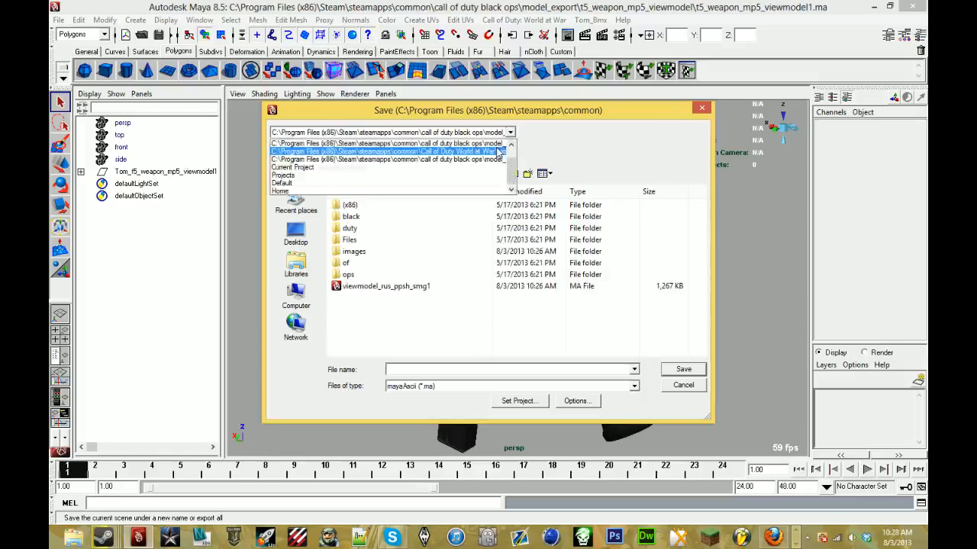
click(494, 144)
click(496, 133)
click(500, 159)
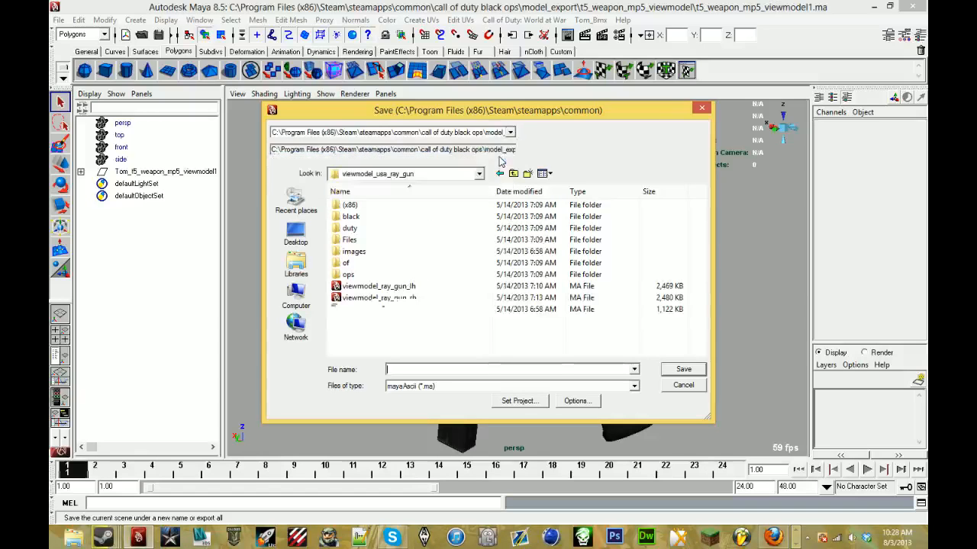
click(491, 133)
click(457, 142)
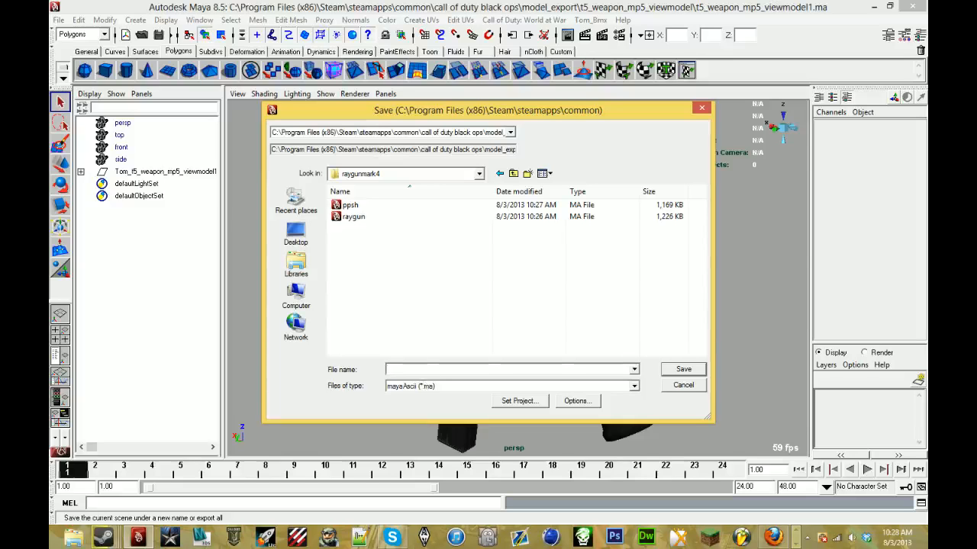
text(mp5k)
key(Return)
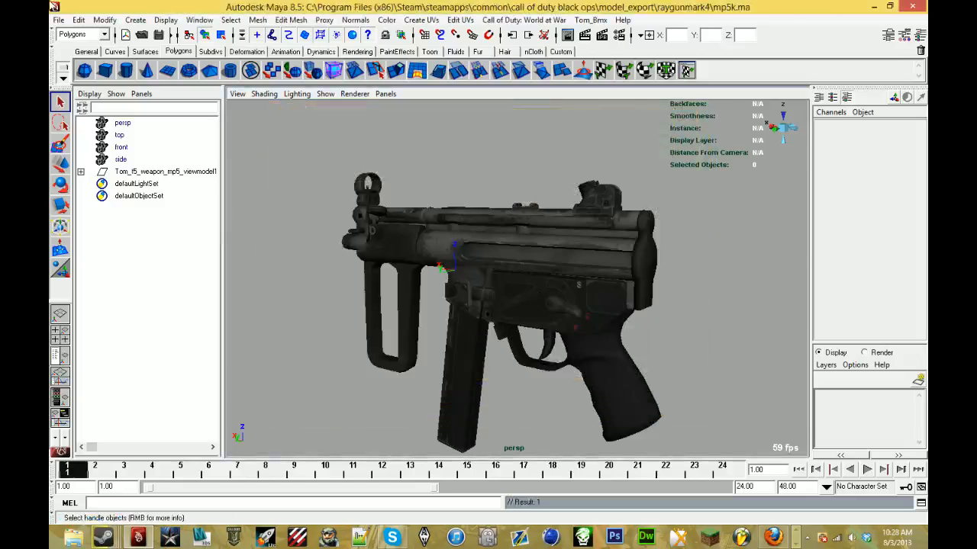
- Open the t5_weapon_kiparis_viewmodel1 scene from the t5_weapon_kiparis_viewmodel folder in model_export
click(58, 20)
click(77, 48)
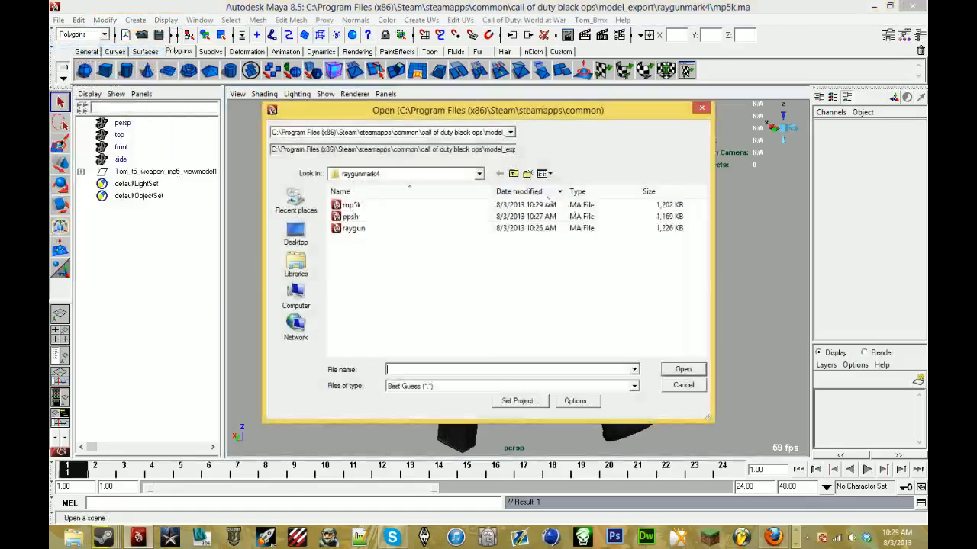
click(513, 174)
scroll(503, 283, down, 2)
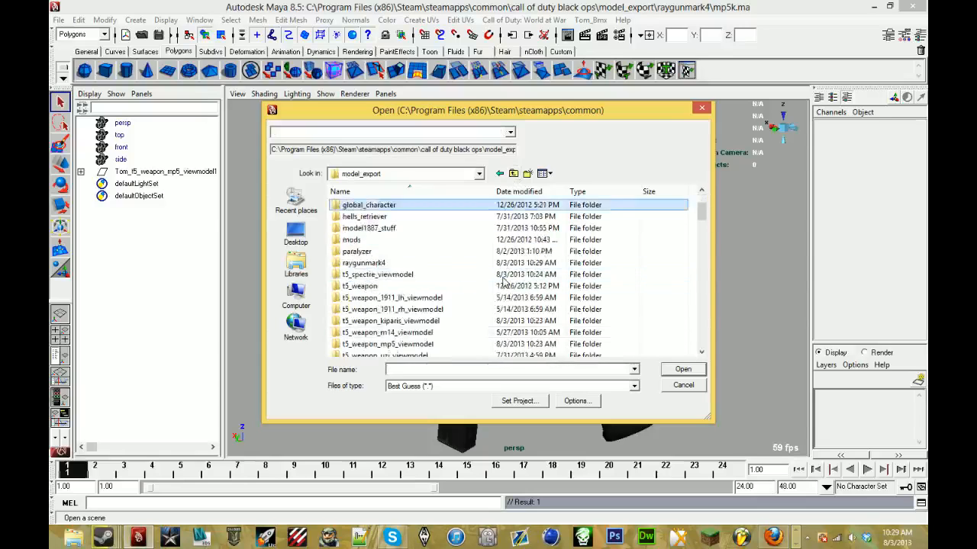
scroll(503, 282, down, 3)
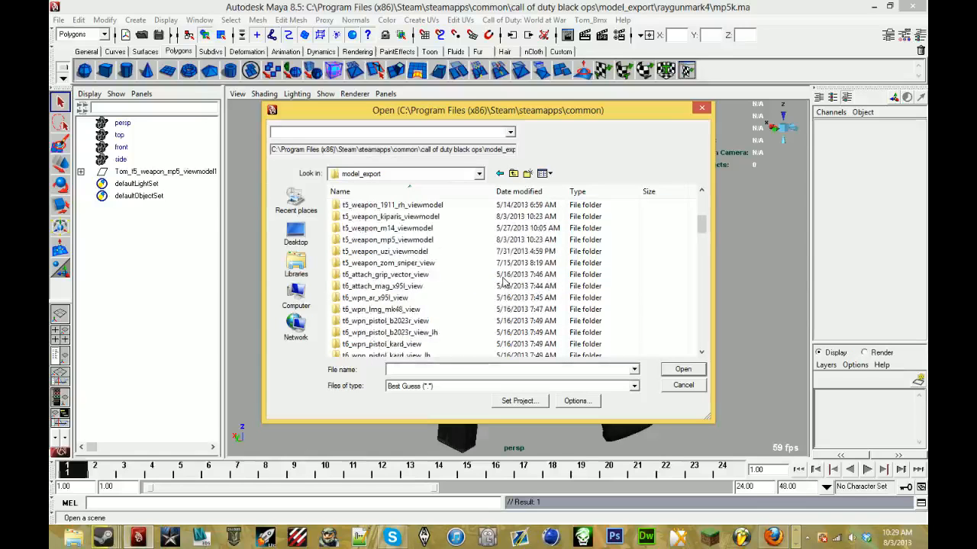
scroll(503, 282, up, 1)
scroll(503, 282, down, 10)
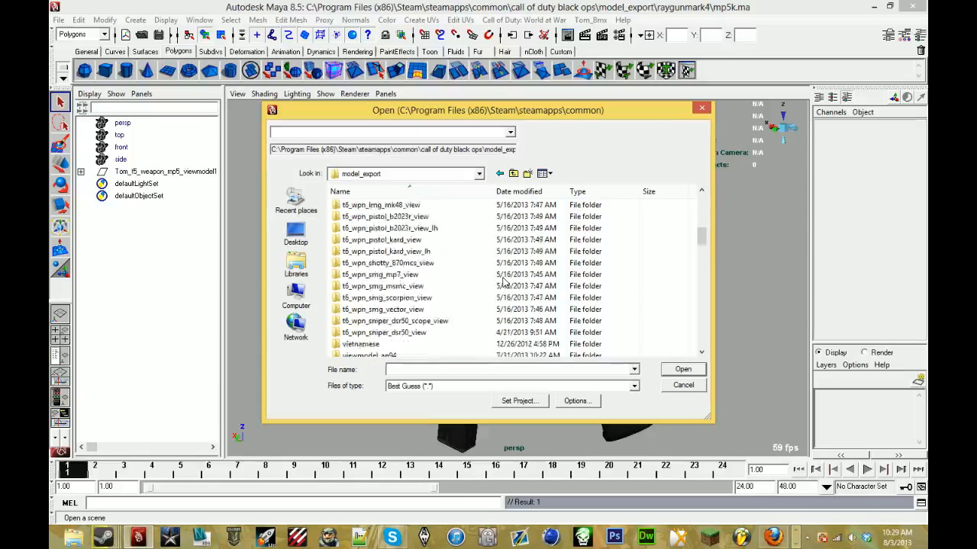
scroll(504, 282, down, 2)
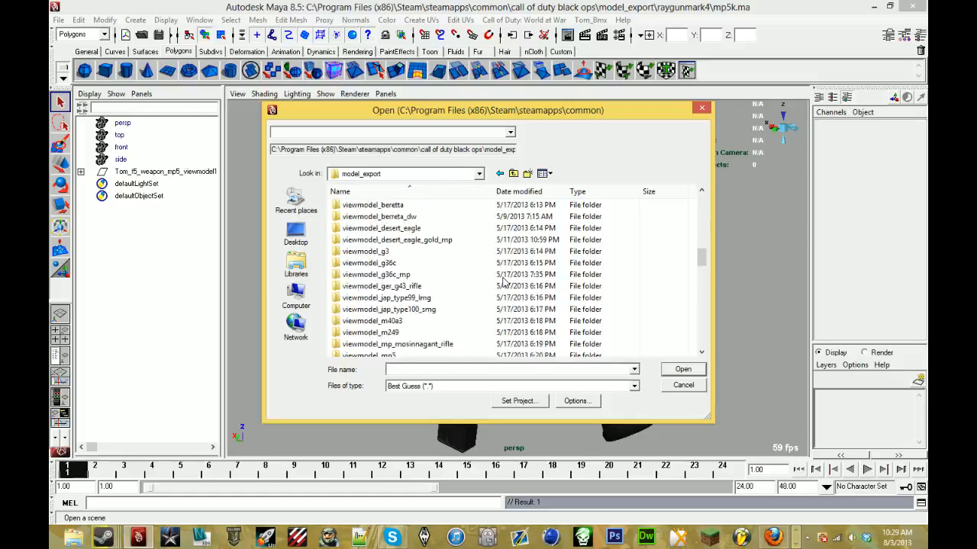
scroll(504, 283, up, 14)
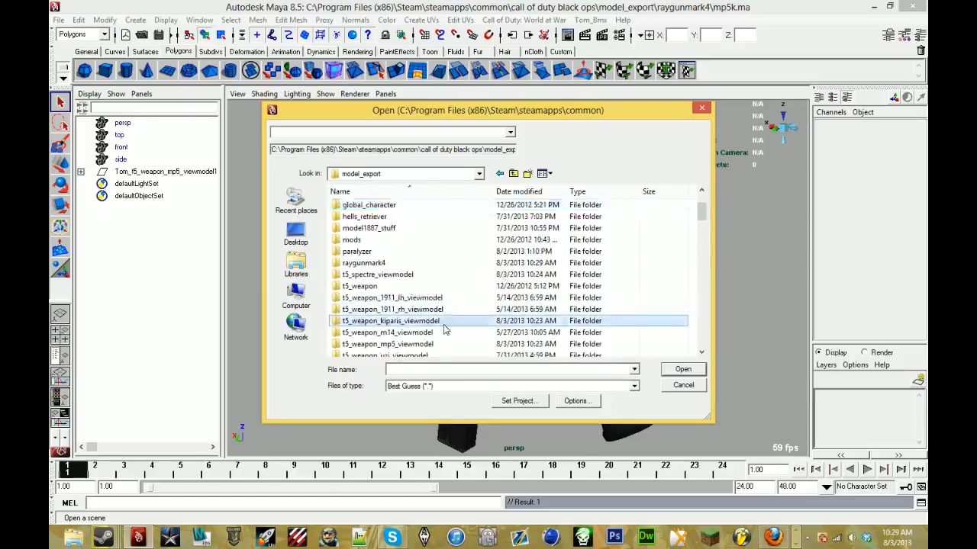
double_click(446, 327)
double_click(427, 214)
- Switch to Firefox to check the YouTube live event comments, and return to Maya
key(alt+Tab)
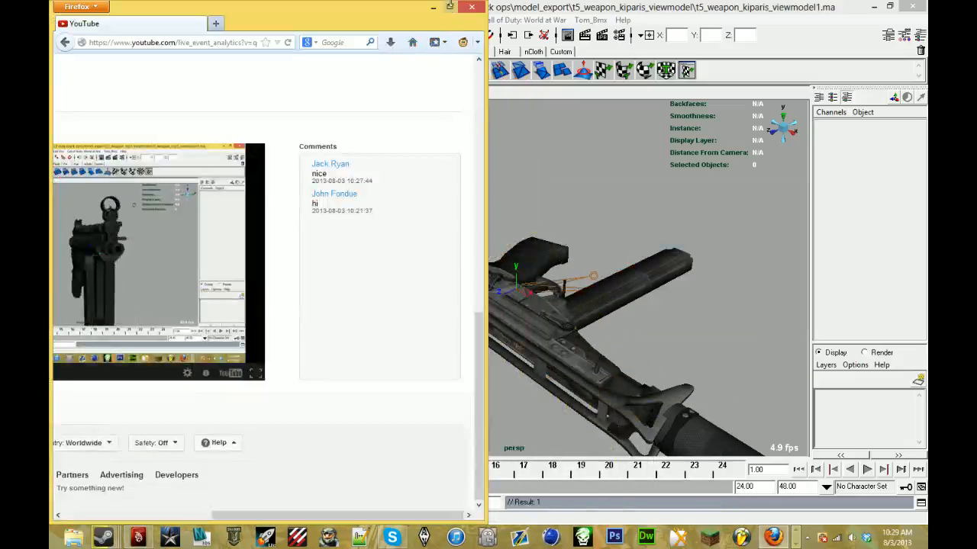
click(433, 7)
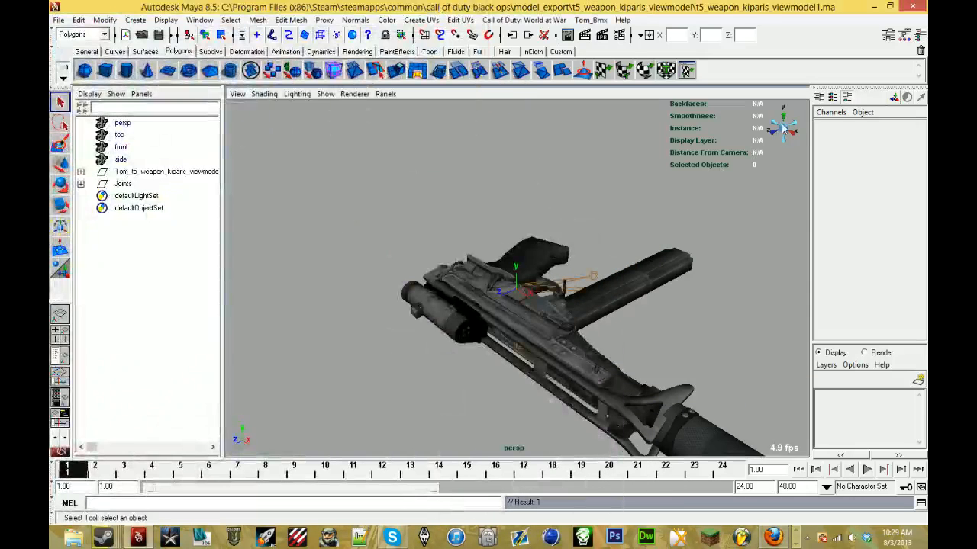
- Hide the joints in the perspective view of the Kiparis model
alt+drag(784, 128, 610, 256)
click(325, 93)
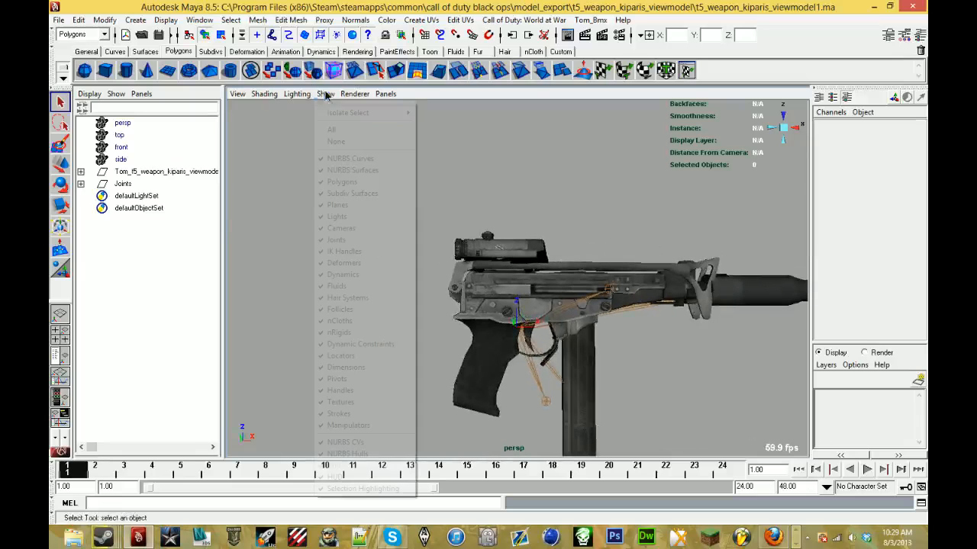
click(364, 242)
- Delete the scope above the Kiparis receiver, including its dark tube and leftover lens discs
scroll(461, 289, up, 5)
alt+drag(471, 289, 478, 283)
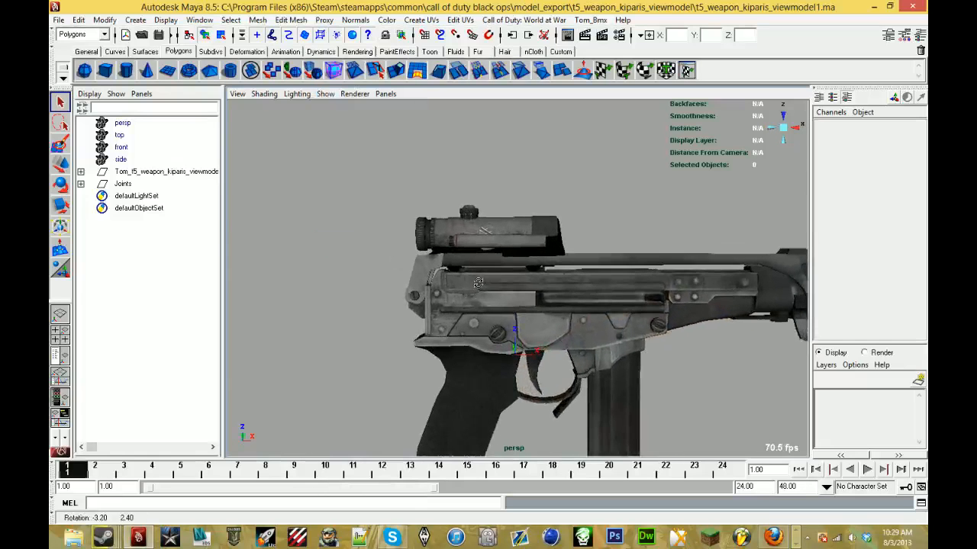
drag(576, 238, 575, 235)
click(575, 236)
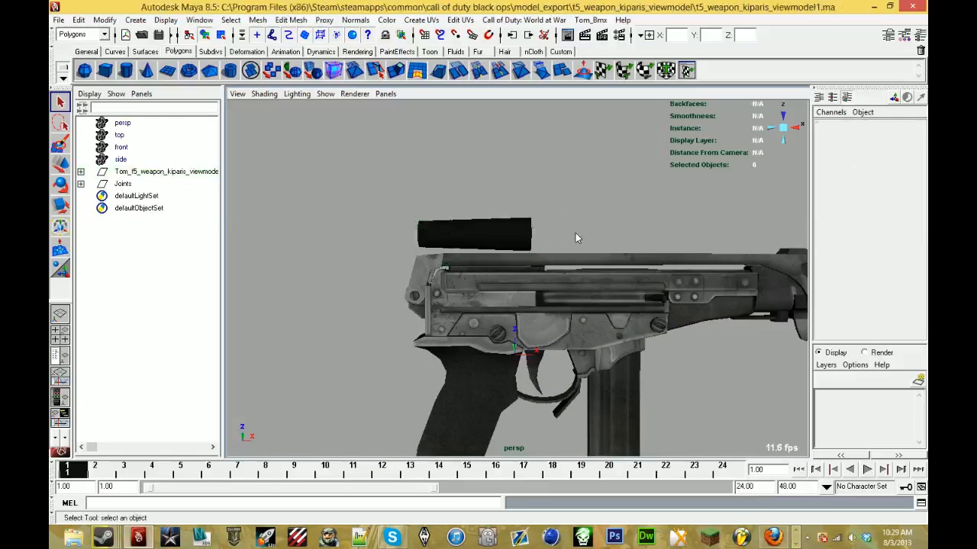
click(539, 244)
key(Delete)
alt+drag(473, 228, 692, 239)
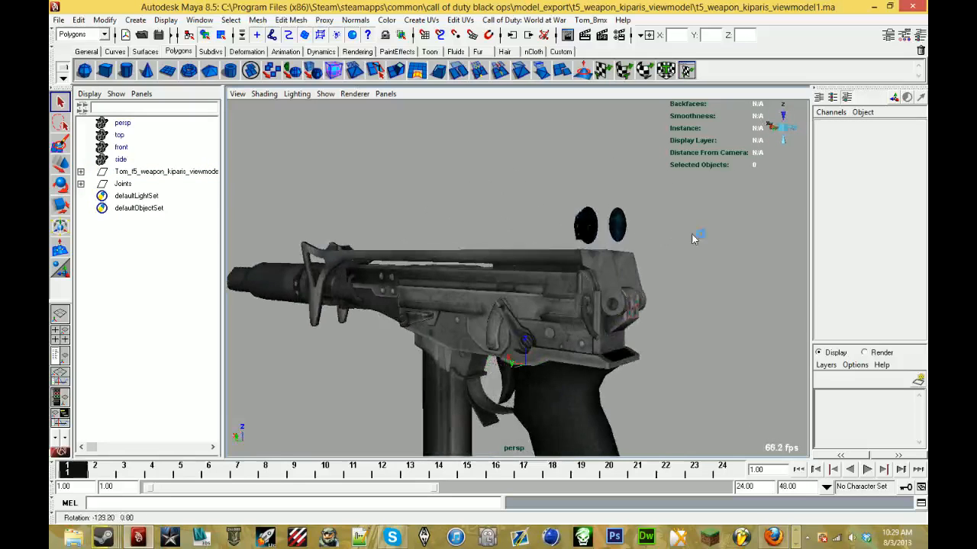
click(604, 219)
key(Delete)
- Delete the stock folded over the top of the Kiparis and the small part at the receiver's rear
click(629, 263)
key(Delete)
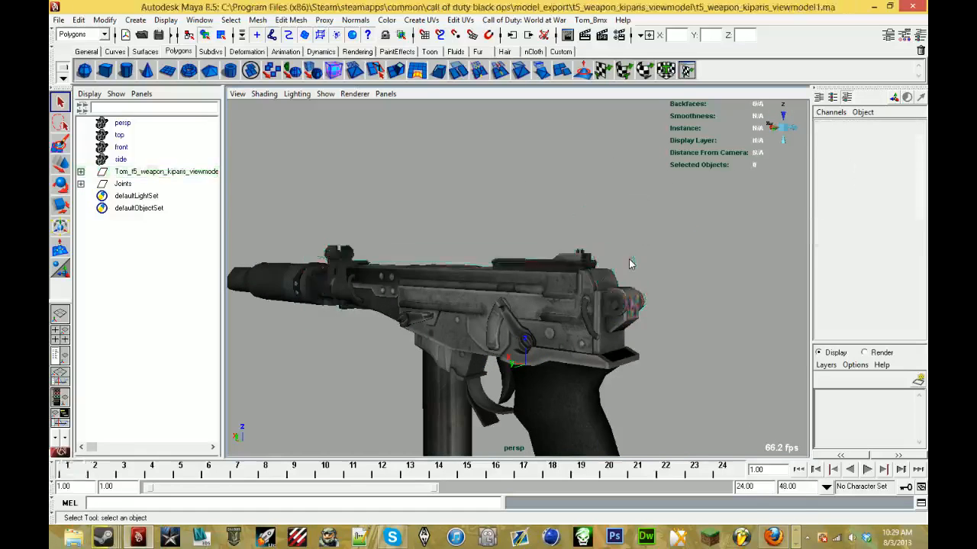
click(633, 319)
key(Delete)
- Delete the suppressor mesh from the Kiparis muzzle
alt+drag(633, 319, 607, 281)
scroll(494, 297, up, 3)
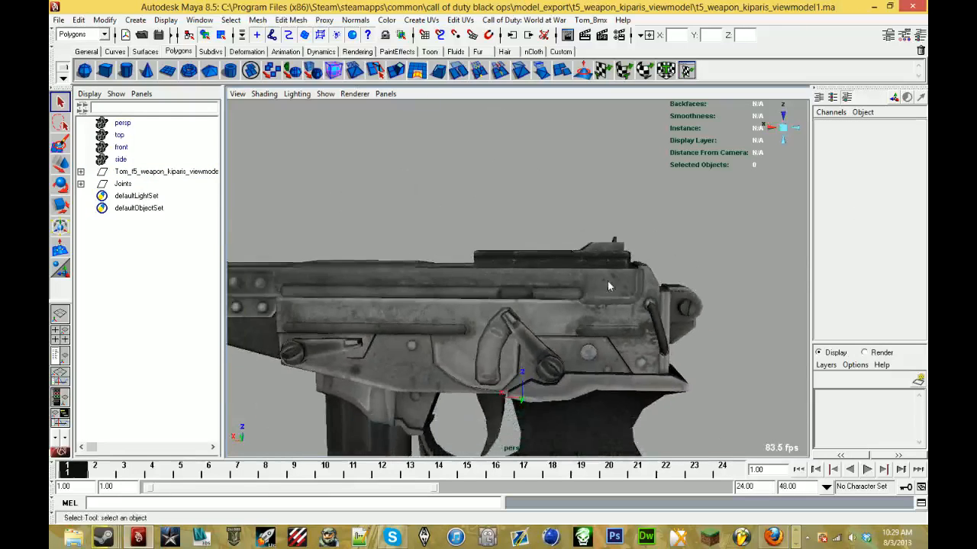
scroll(608, 281, down, 2)
alt+middle_drag(449, 275, 763, 190)
alt+drag(525, 209, 388, 219)
click(352, 217)
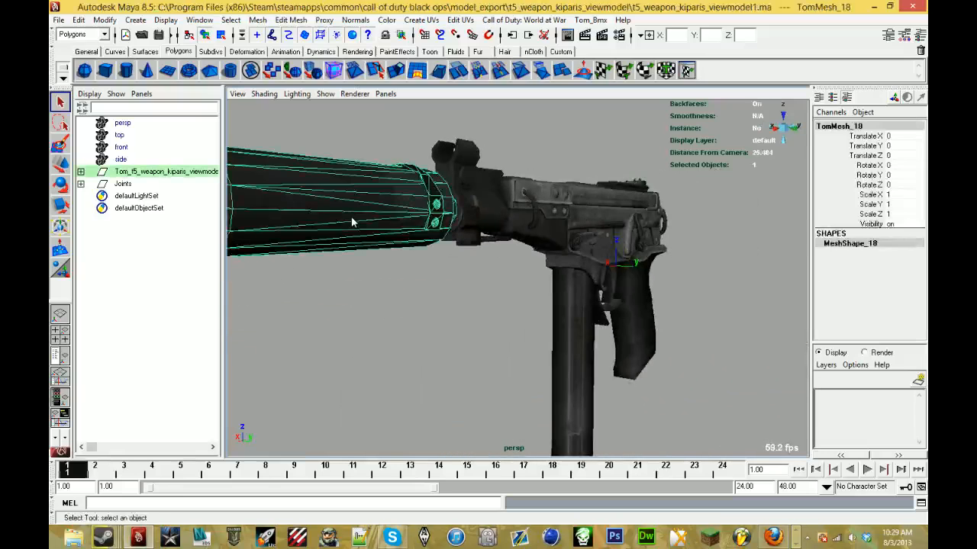
key(Delete)
- Check the Kiparis for leftover parts, delete the Joints group, and turn joint display back on in the view
scroll(371, 235, up, 3)
alt+middle_drag(371, 236, 466, 251)
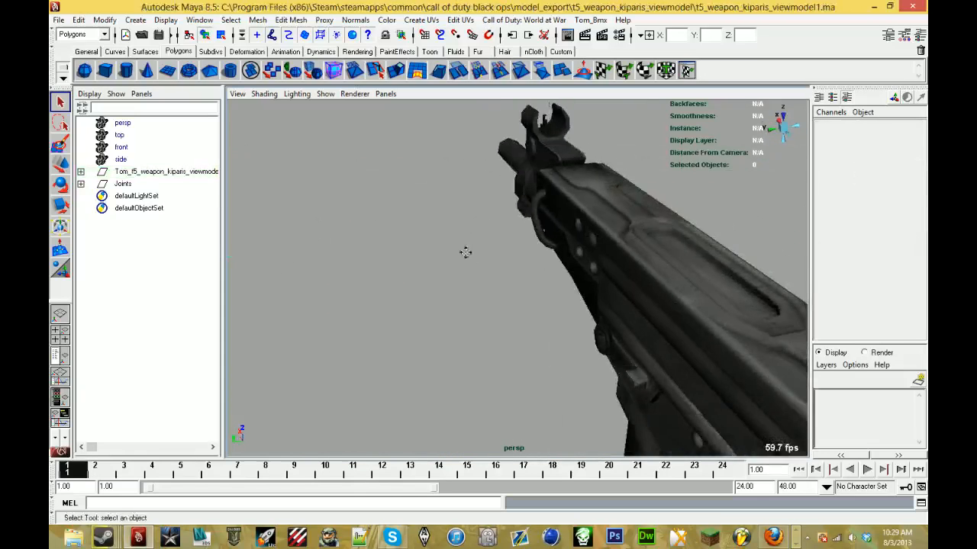
alt+drag(466, 252, 399, 205)
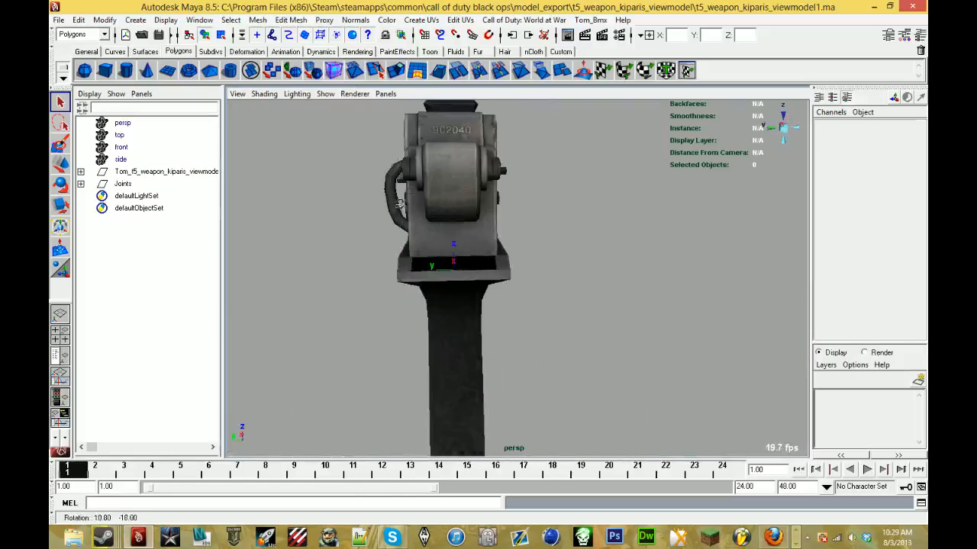
alt+drag(417, 247, 320, 241)
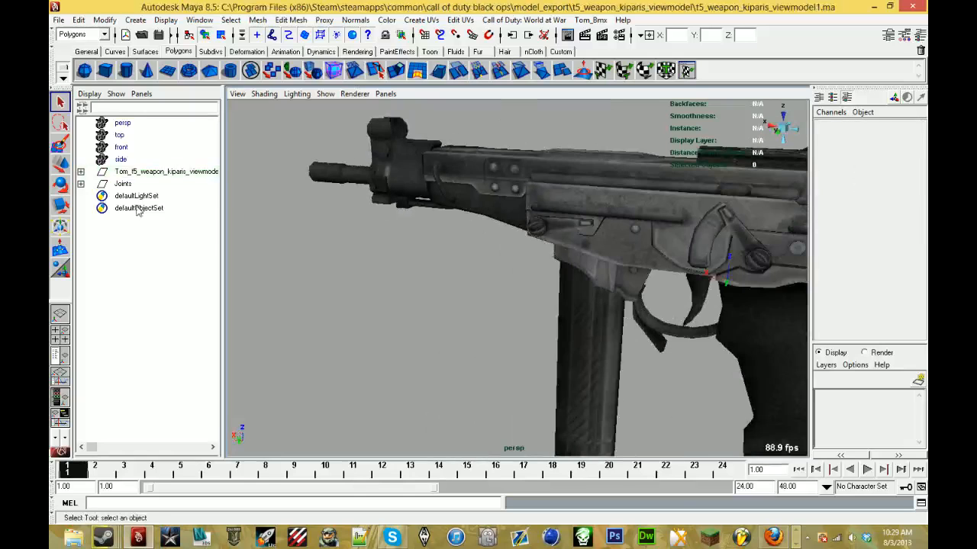
click(126, 174)
click(125, 185)
key(Delete)
click(325, 93)
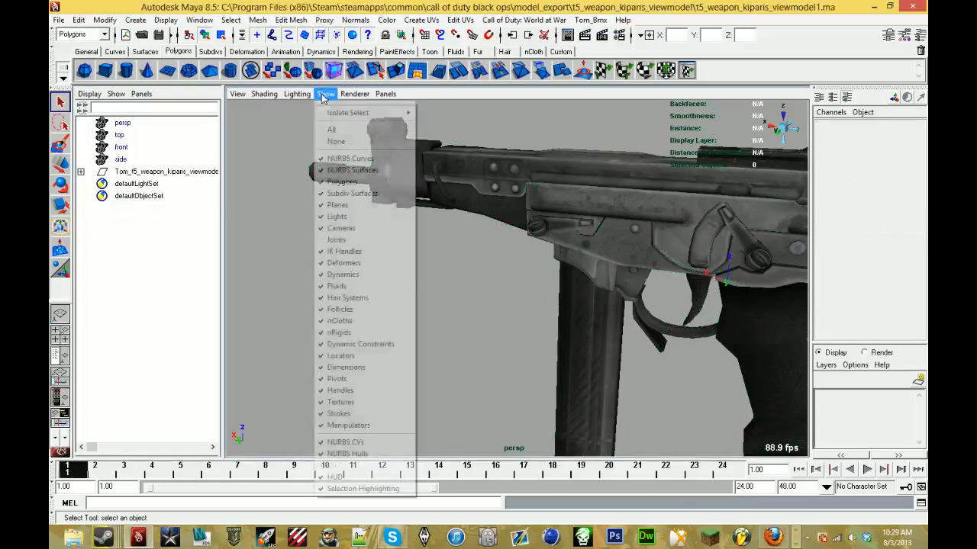
click(353, 242)
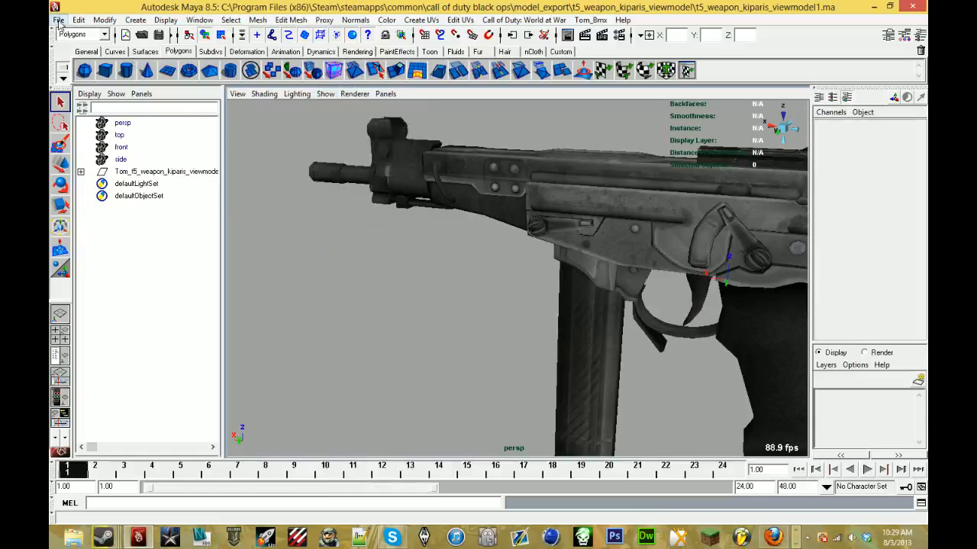
- Save the scene as kiparis in the raygunmark4 folder, with mayaAscii (*.ma) as the file type
click(58, 21)
click(87, 79)
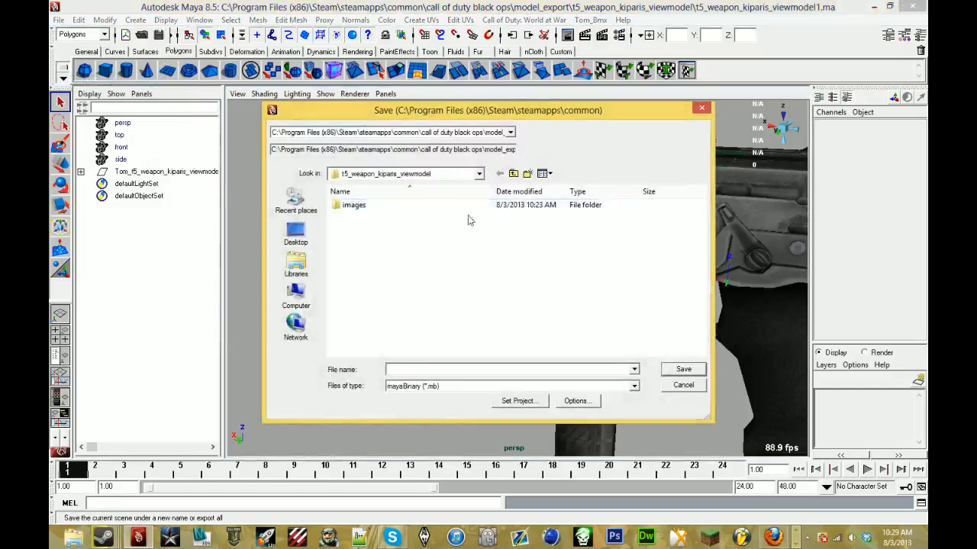
click(403, 283)
scroll(461, 283, down, 1)
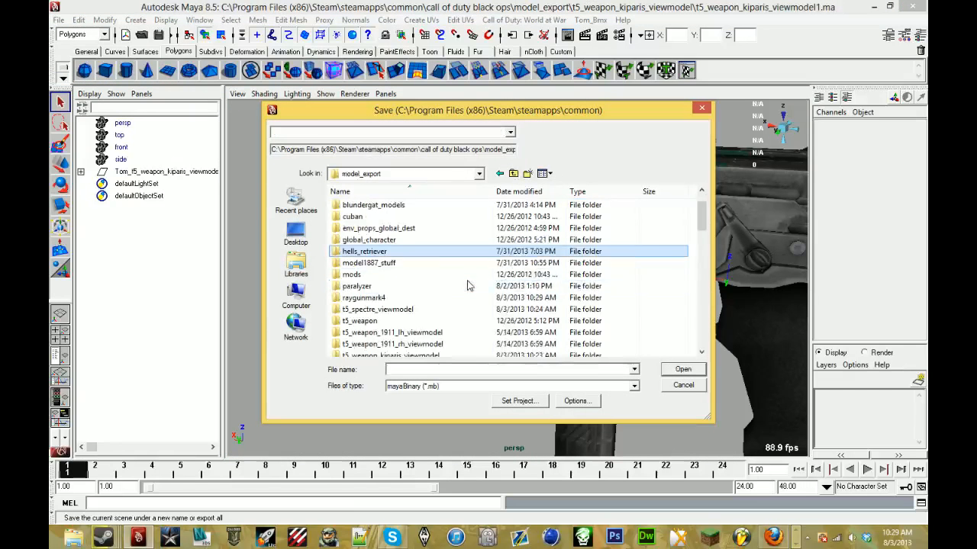
double_click(437, 300)
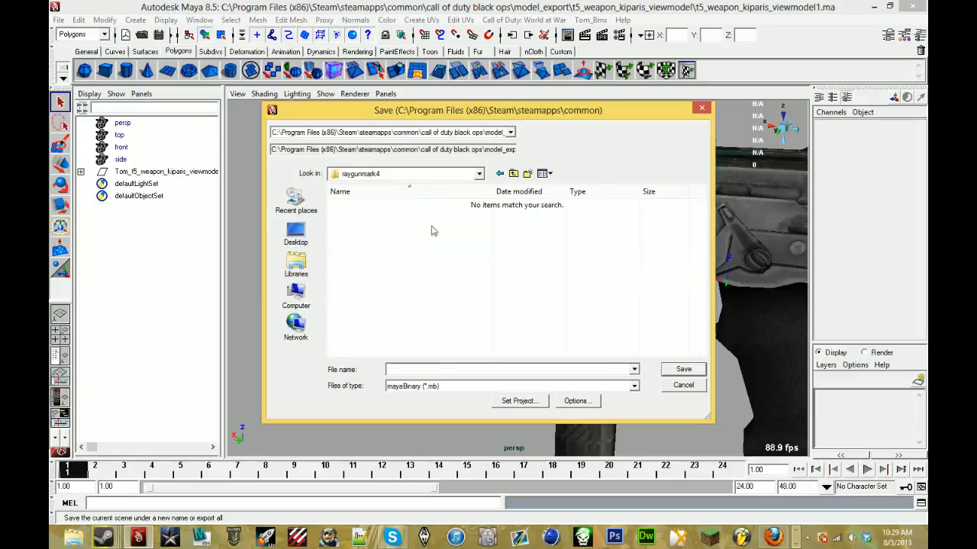
click(450, 389)
click(416, 396)
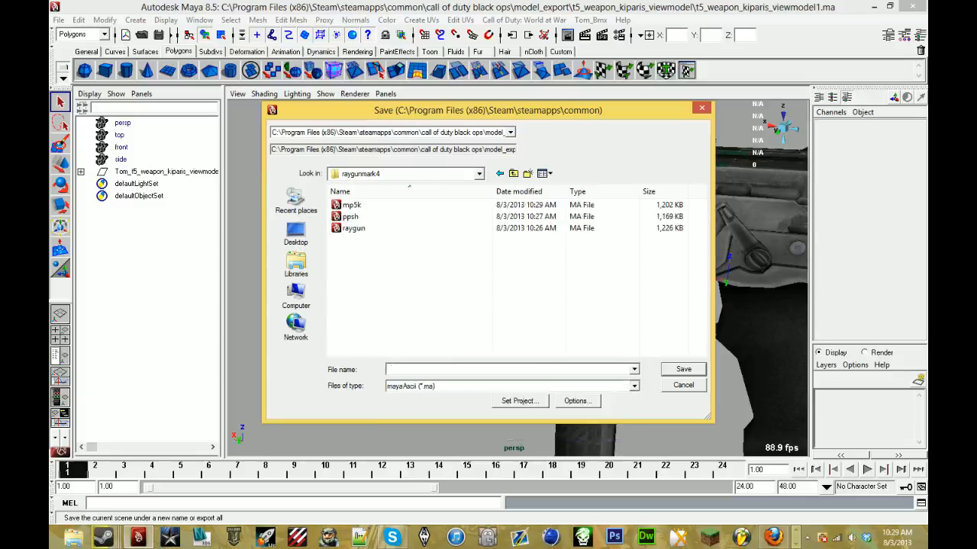
key(Return)
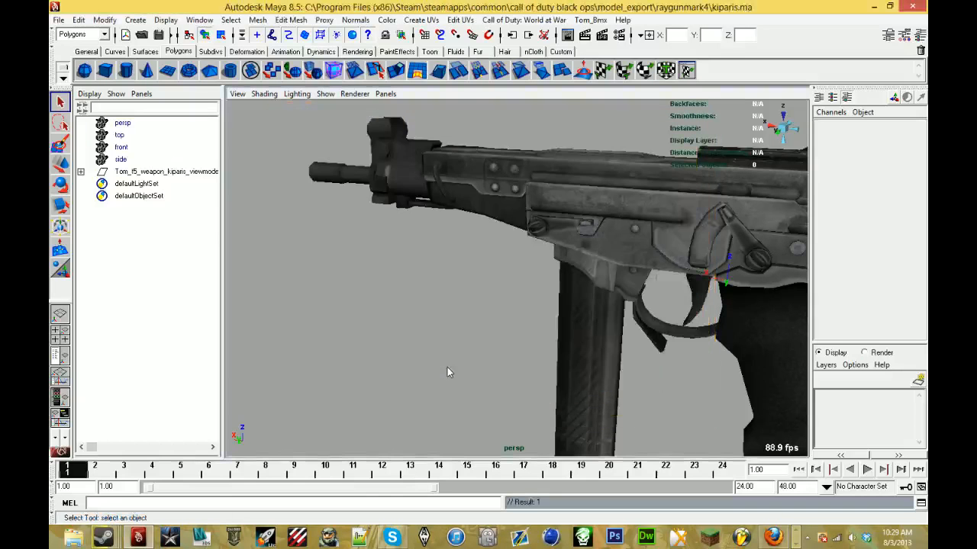
- Start a new scene and import ppsh from model_export's raygunmark4 folder, using the Best Guess (*.*) file type
click(60, 20)
click(83, 36)
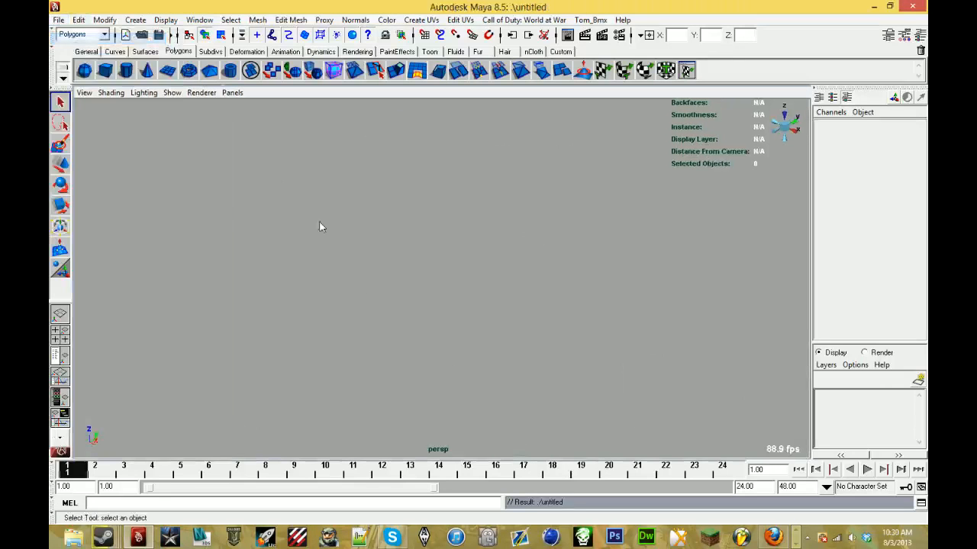
click(58, 20)
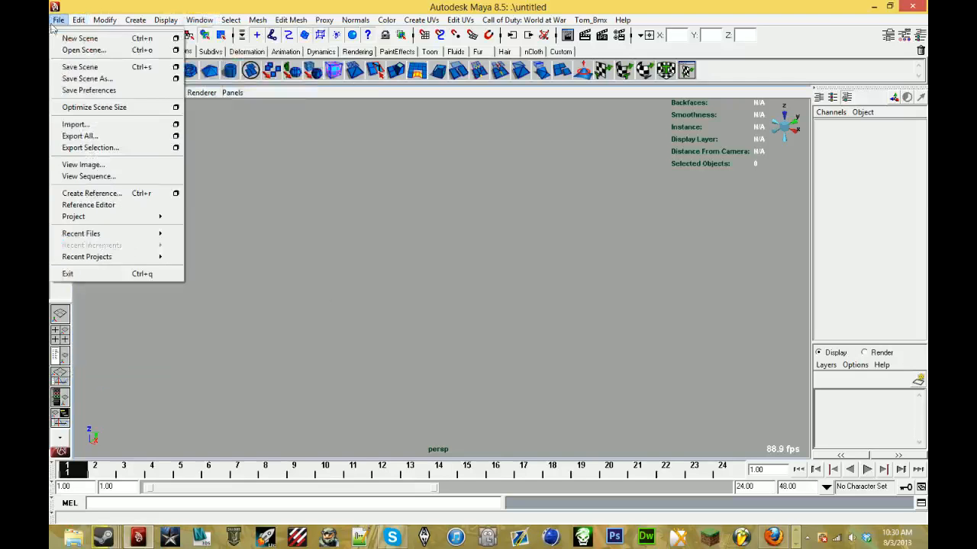
click(98, 127)
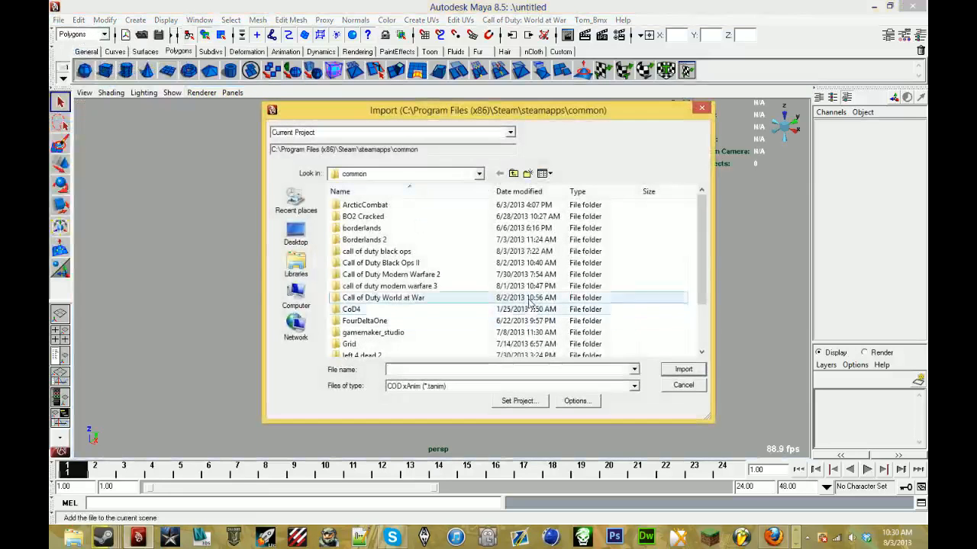
double_click(477, 251)
click(450, 388)
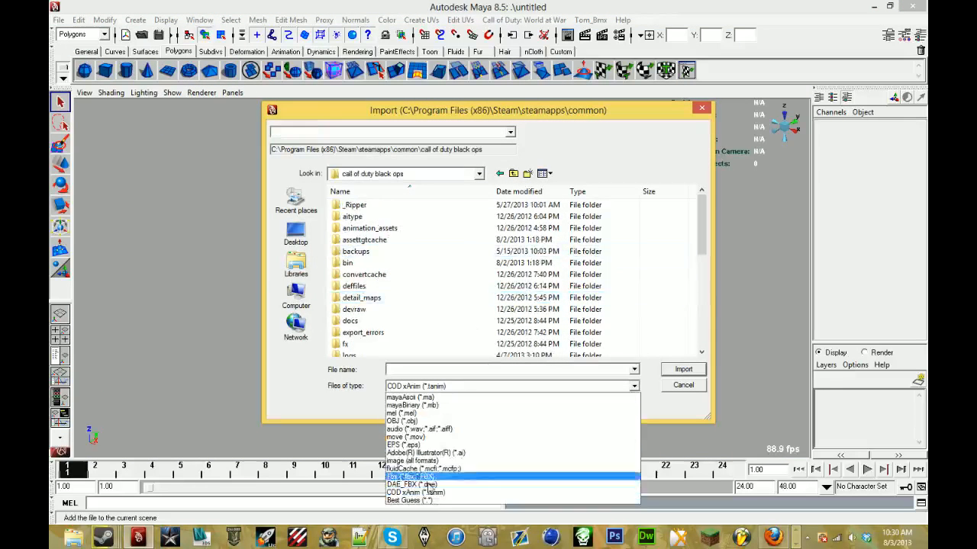
click(433, 502)
scroll(473, 268, down, 3)
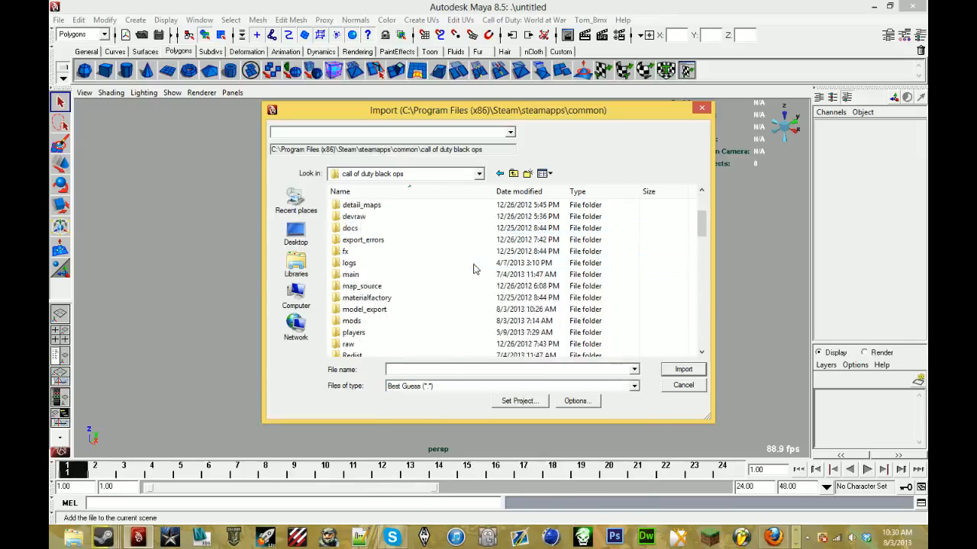
double_click(441, 311)
scroll(441, 318, down, 3)
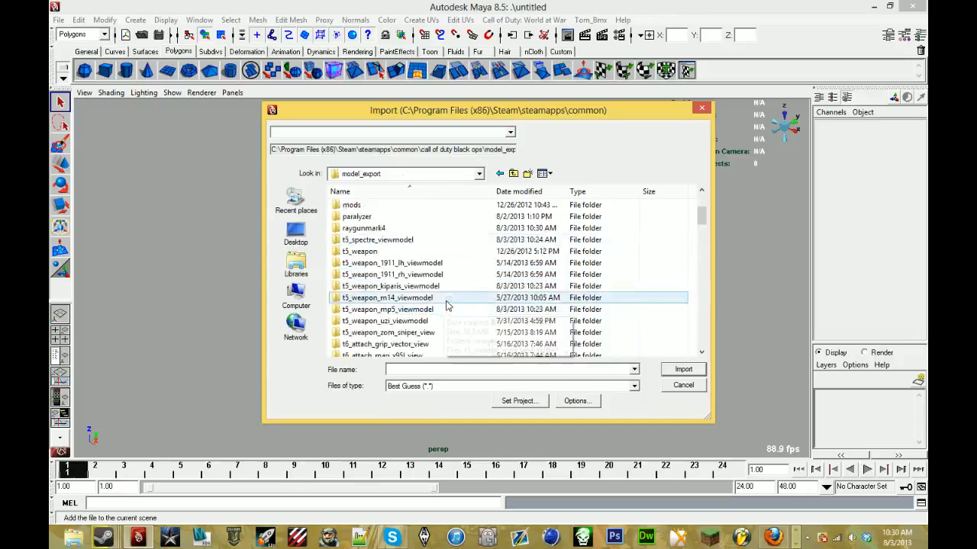
scroll(442, 305, up, 1)
click(449, 264)
double_click(448, 264)
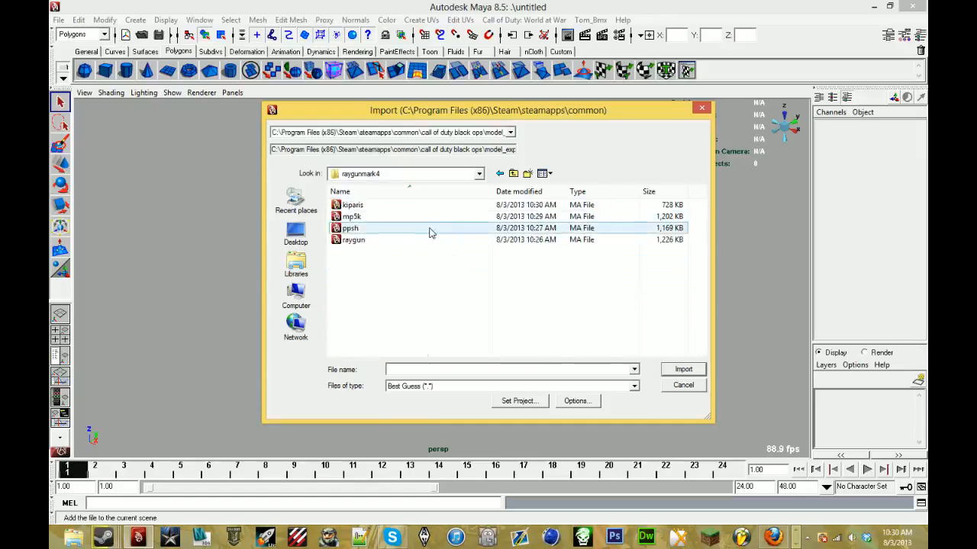
double_click(429, 227)
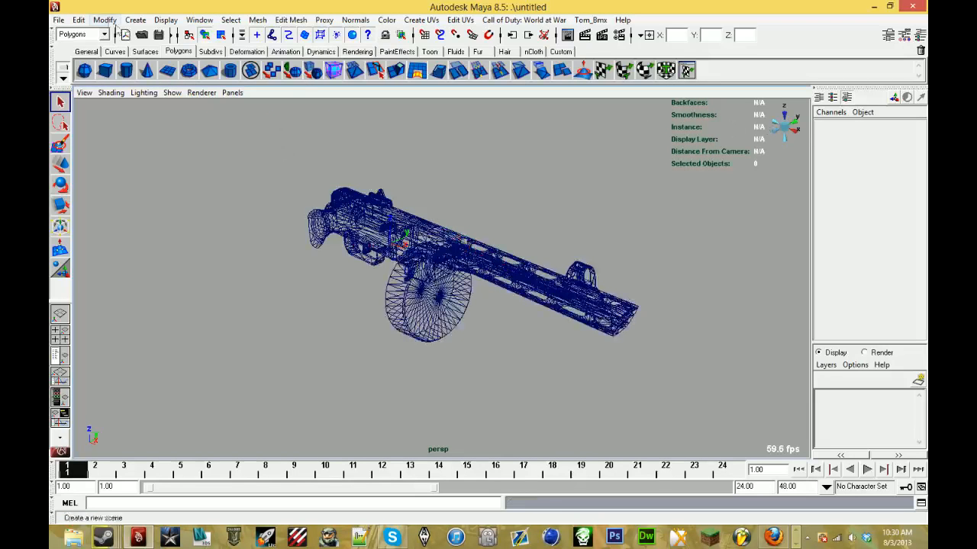
- Import the mp5k scene from the raygunmark4 folder, using the Best Guess (*.*) file type
click(59, 20)
click(76, 123)
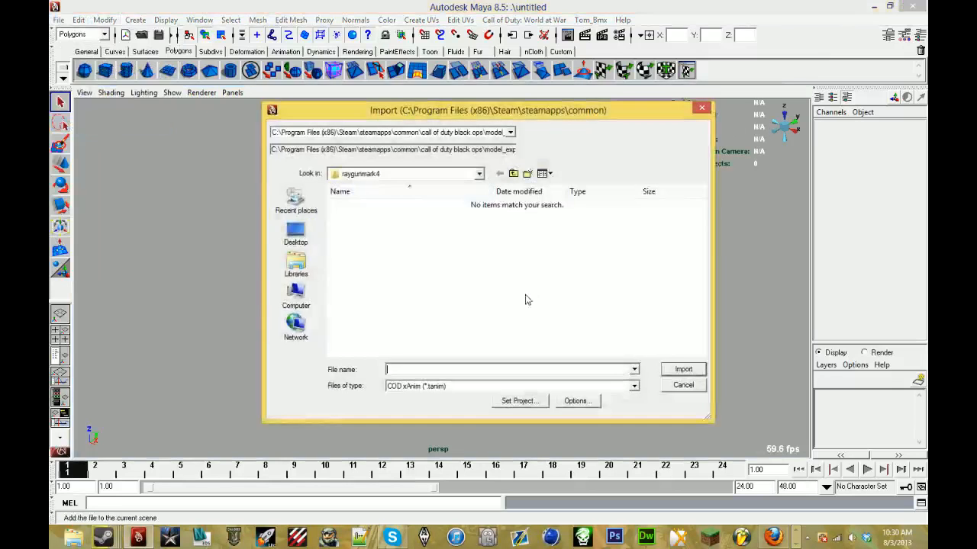
click(484, 386)
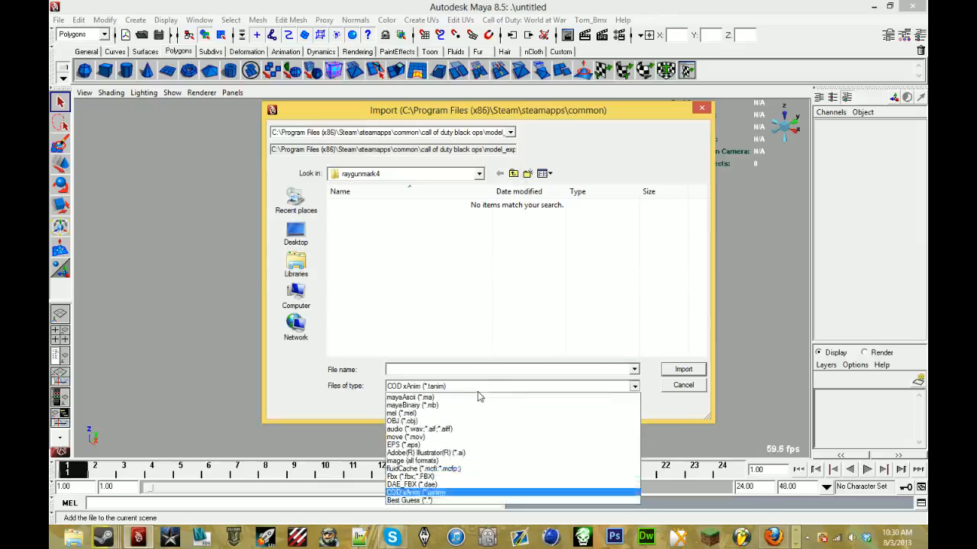
click(446, 498)
double_click(441, 226)
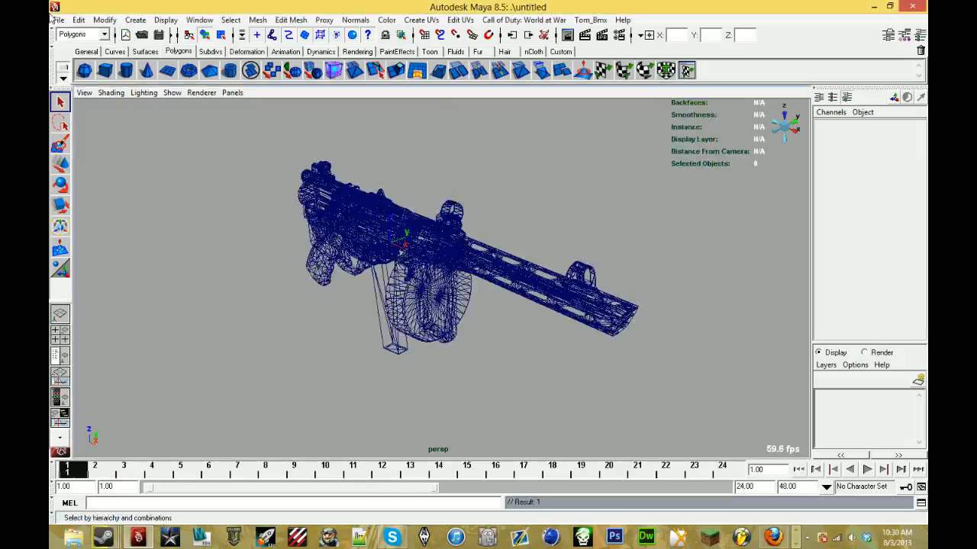
- Import the raygun scene from the raygunmark4 folder, using the Best Guess (*.*) file type
click(57, 20)
click(81, 125)
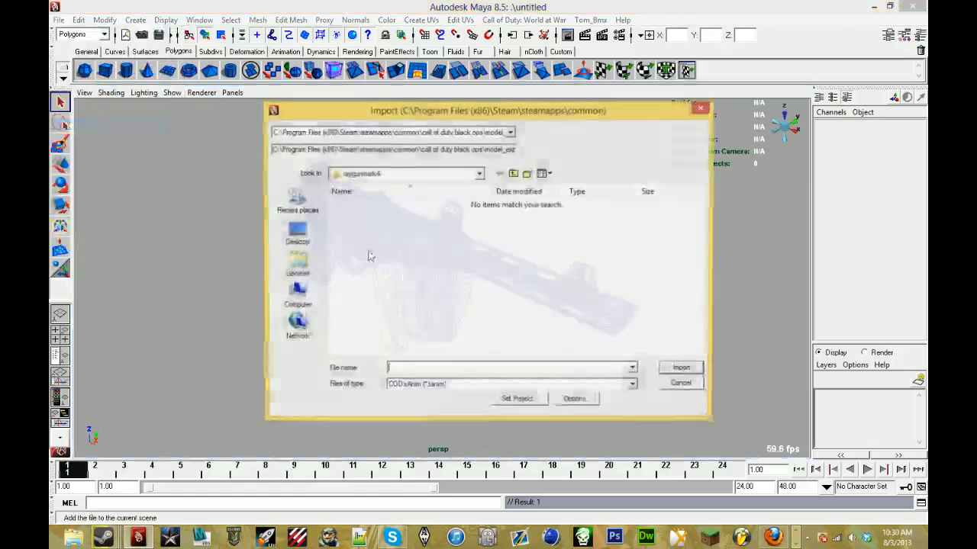
click(425, 386)
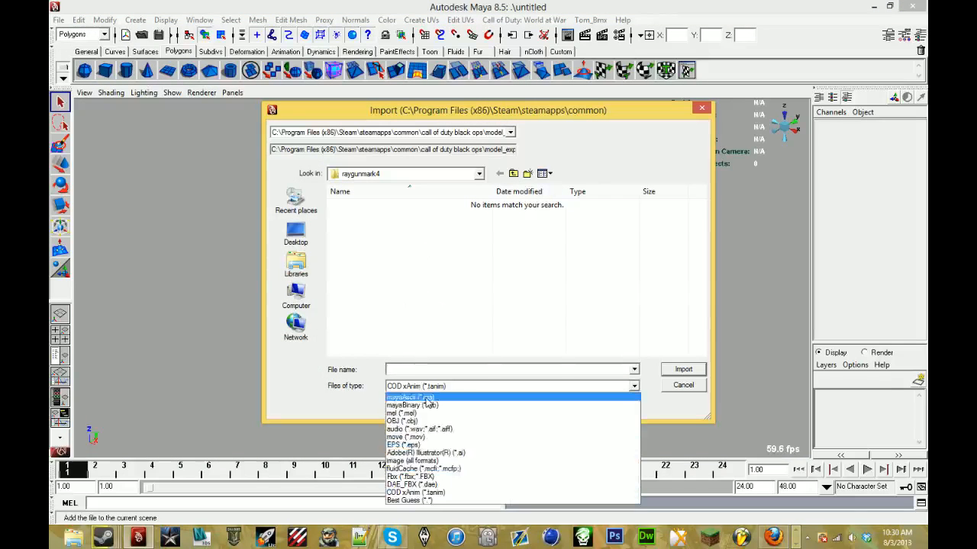
click(430, 496)
double_click(358, 240)
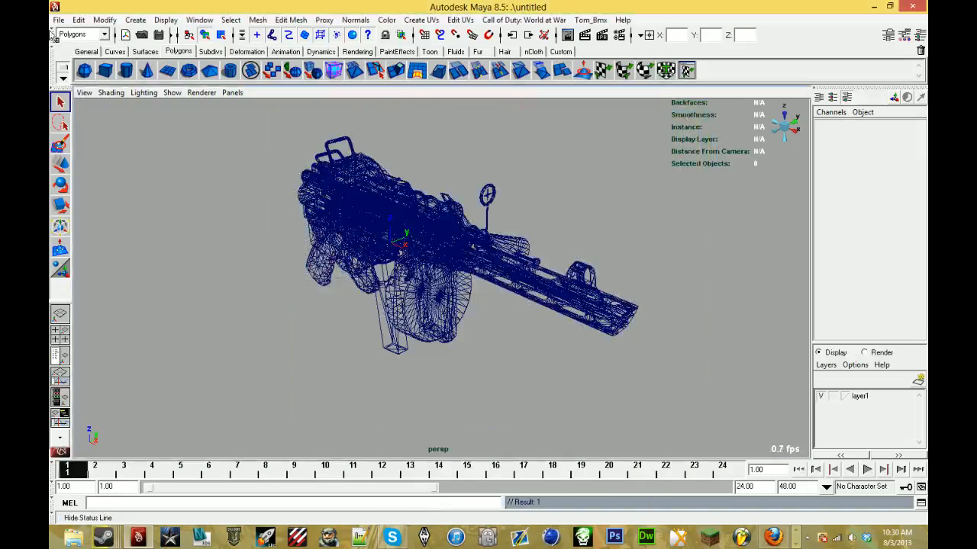
- Import the kiparis scene with the Best Guess (*.*) file type and inspect the combined weapons from other angles
click(67, 21)
click(113, 129)
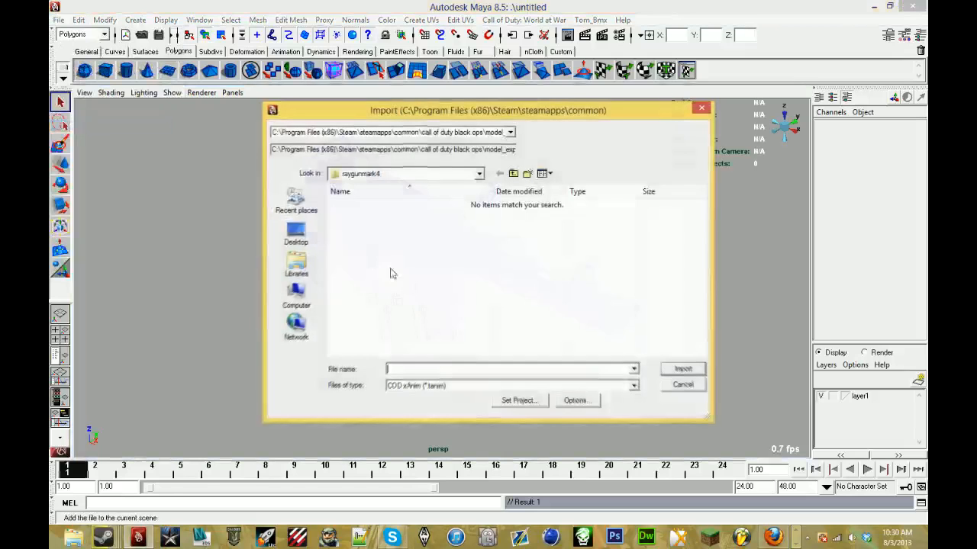
click(464, 387)
click(412, 500)
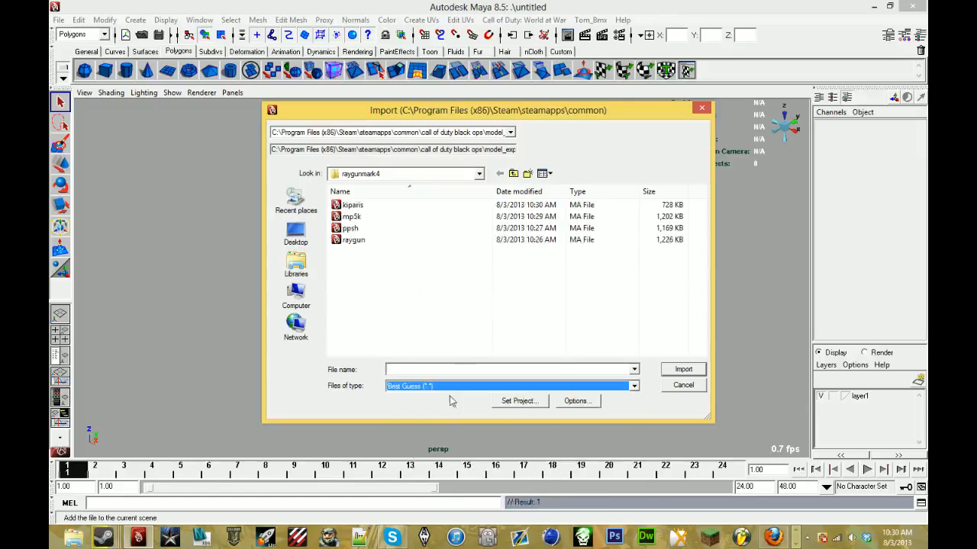
double_click(397, 211)
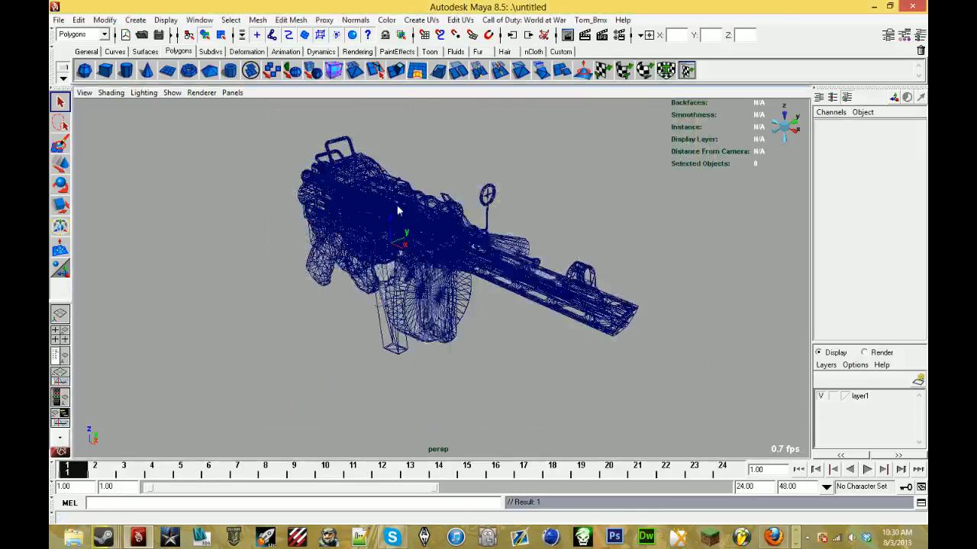
alt+drag(397, 209, 507, 221)
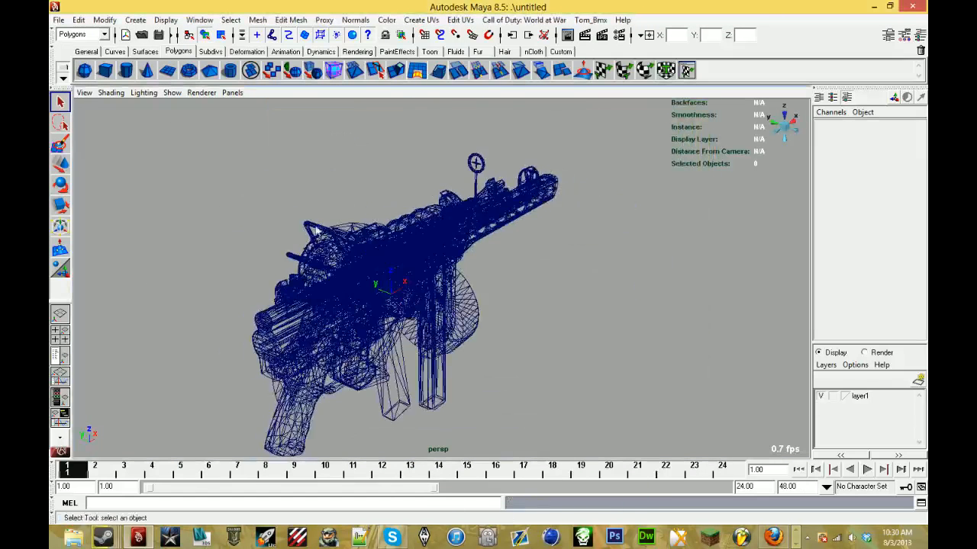
alt+drag(328, 233, 546, 209)
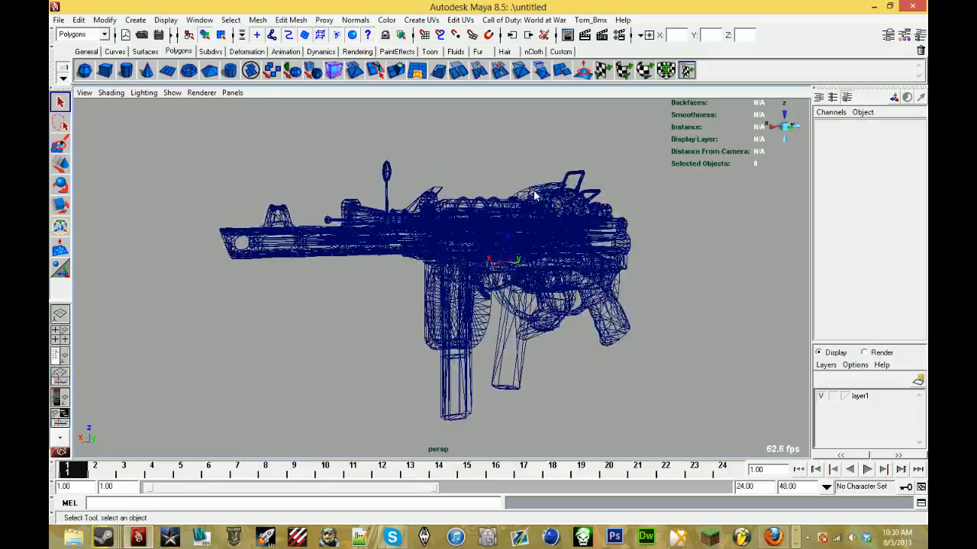
- Switch the combined weapons from wireframe to textured shading and bring them into a side view
key(6)
key(7)
key(6)
scroll(521, 199, up, 4)
alt+drag(520, 200, 702, 194)
alt+drag(293, 172, 224, 201)
scroll(225, 201, up, 5)
scroll(249, 200, down, 6)
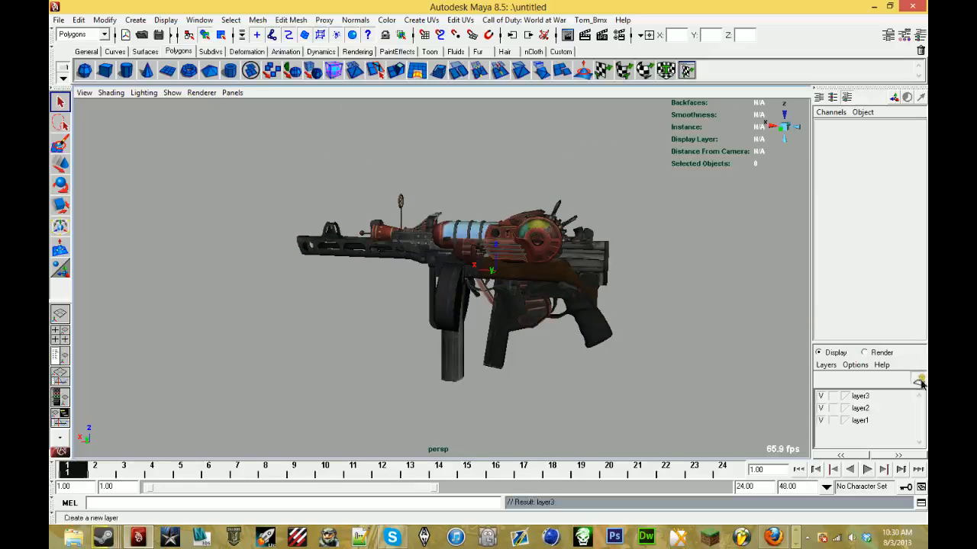
- Assign the Tom_Viewmodel_Ray_Gun1 group to layer1, renamed raygun, and hide that layer
double_click(860, 433)
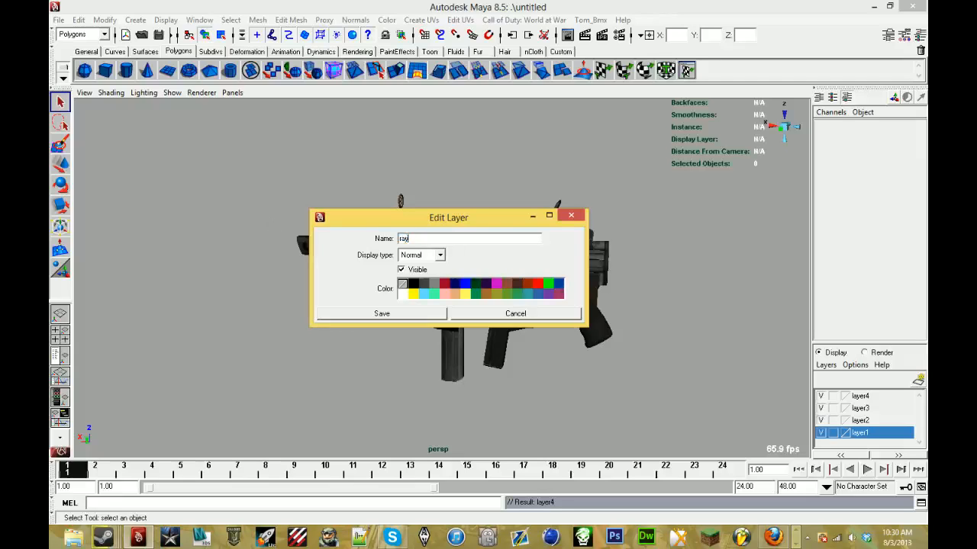
click(376, 314)
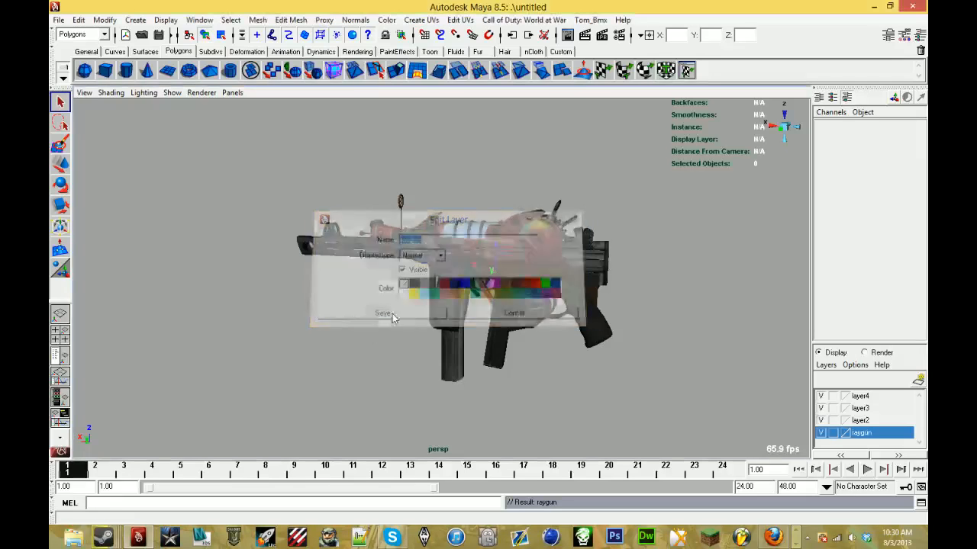
click(61, 356)
click(145, 196)
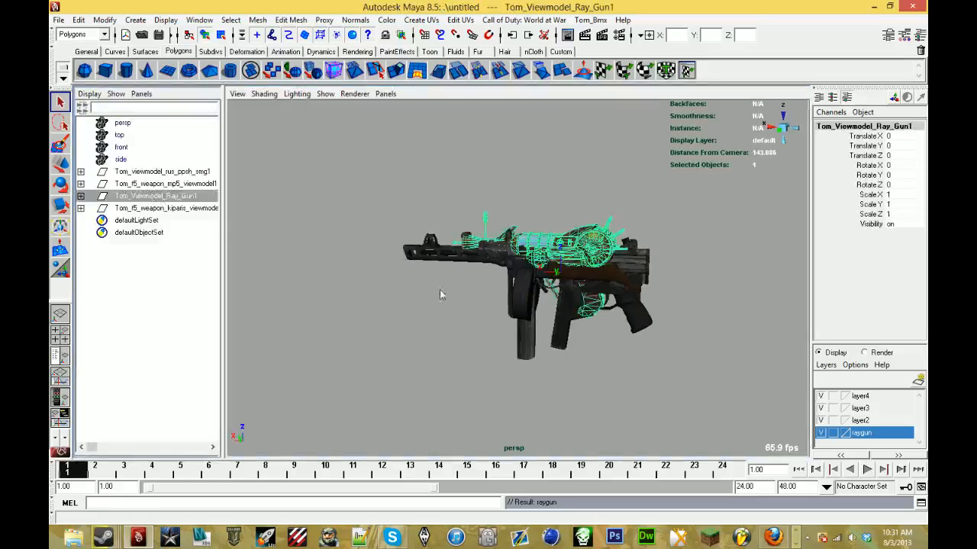
right_click(870, 434)
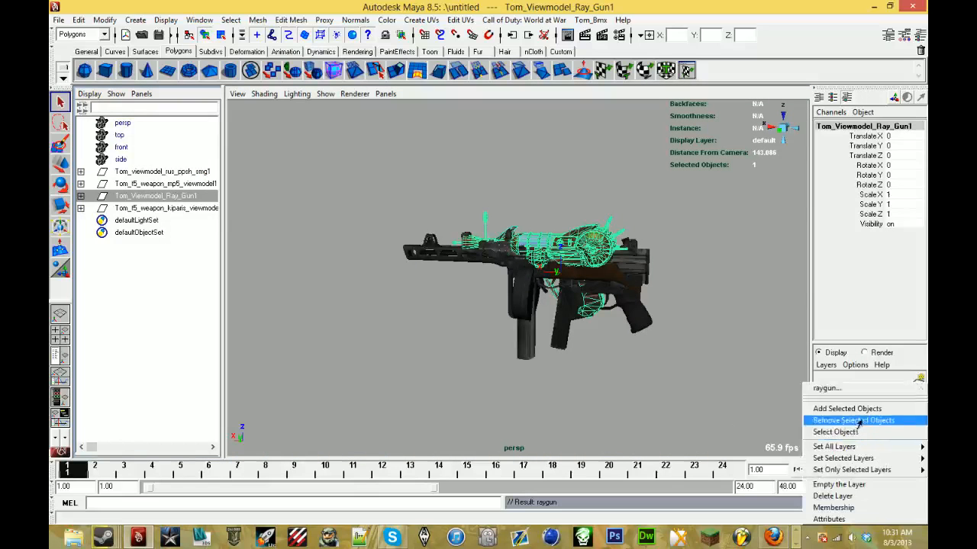
click(847, 431)
click(821, 432)
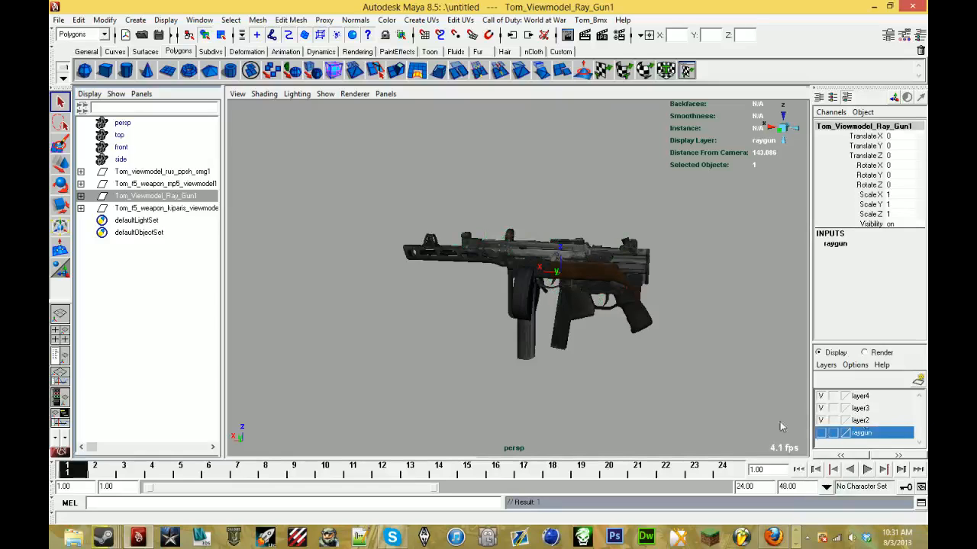
click(780, 427)
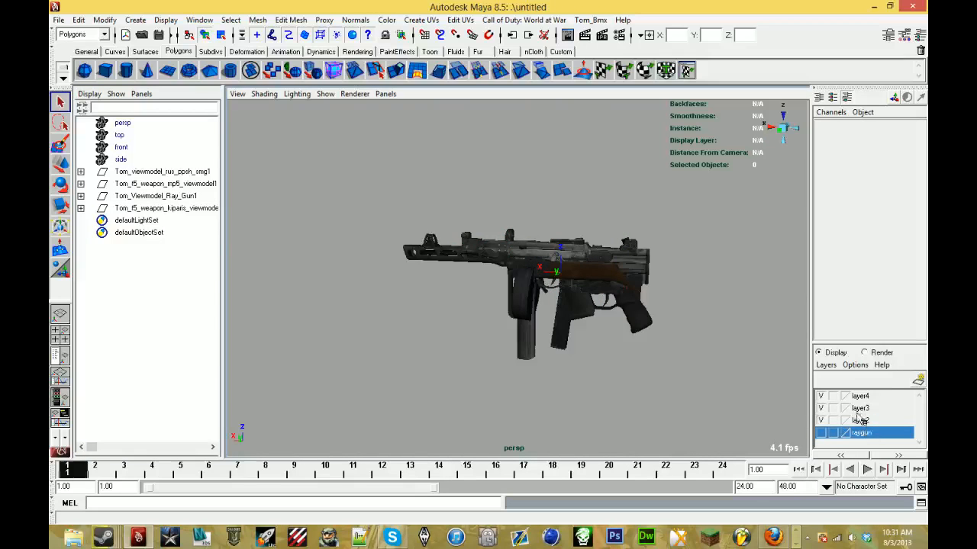
- Rename layer2 to ppsh, put the Tom_viewmodel_rus_ppsh_smg1 group on it and hide it
double_click(859, 420)
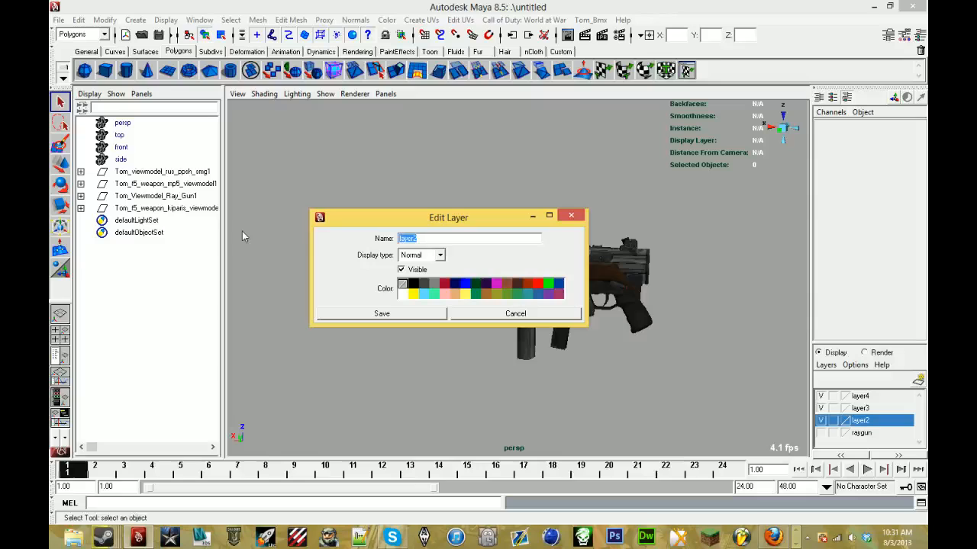
key(Return)
click(370, 313)
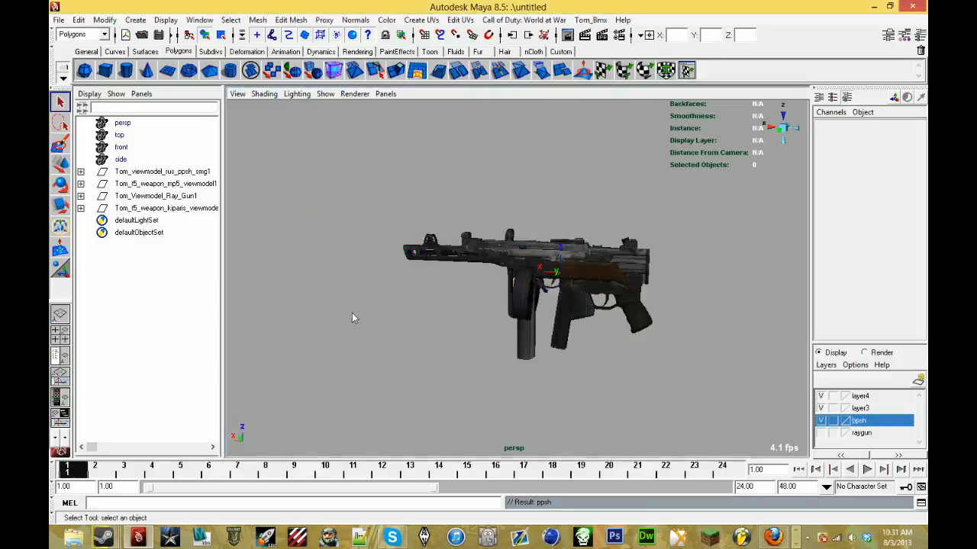
click(192, 173)
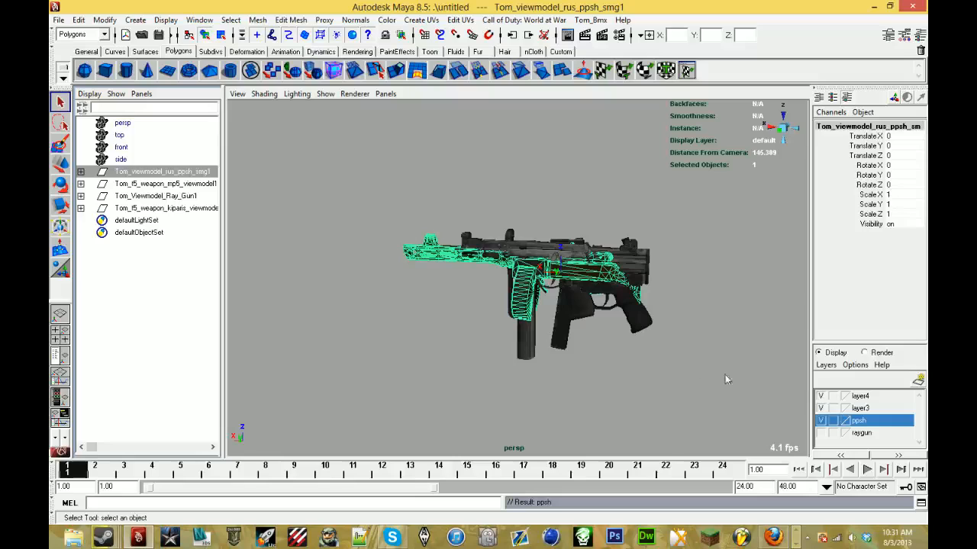
right_click(876, 422)
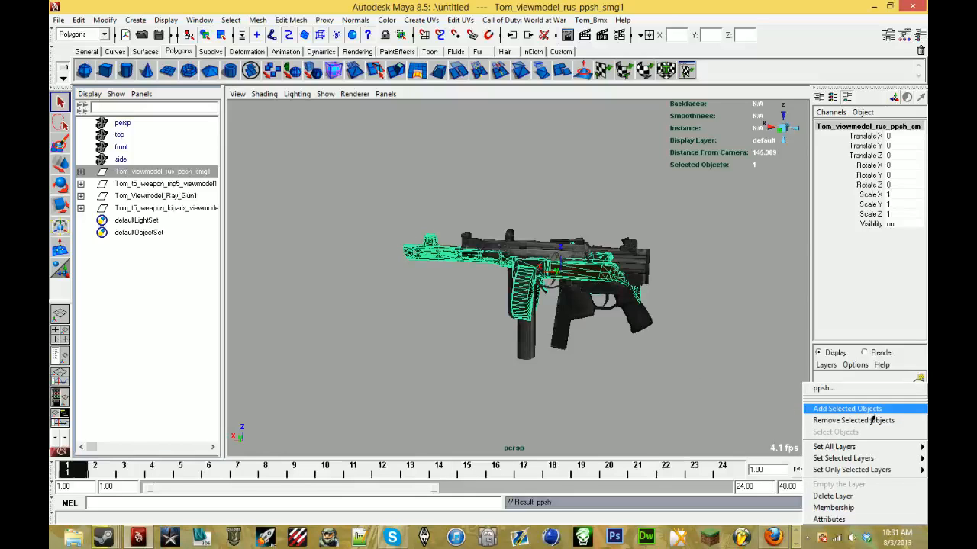
click(869, 406)
click(820, 422)
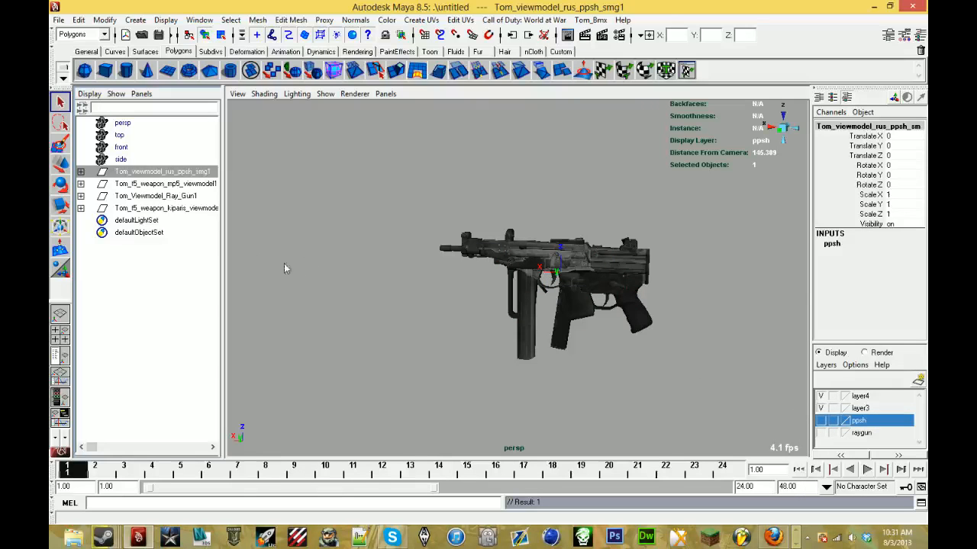
- Rename layer3 to mp5k, put the mp5 viewmodel group on it and hide it
double_click(883, 409)
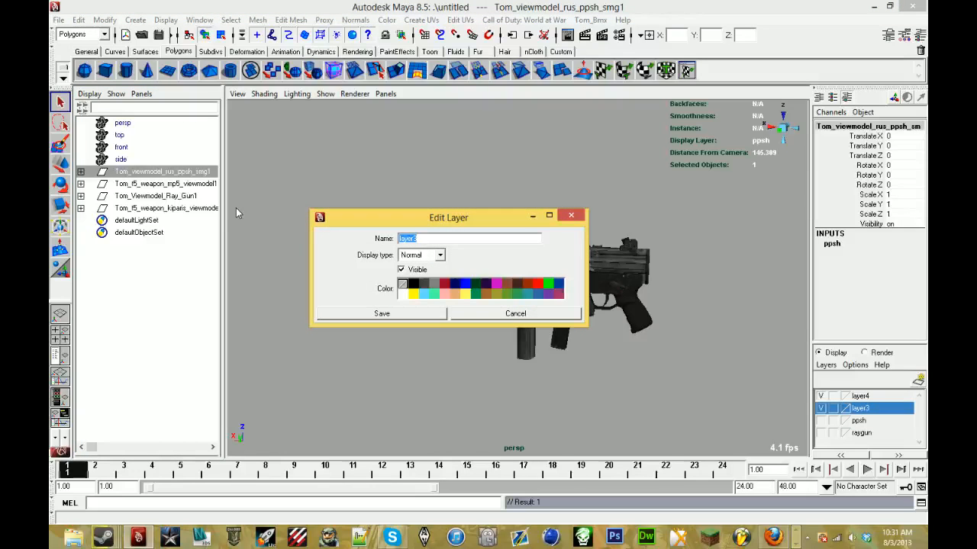
click(398, 313)
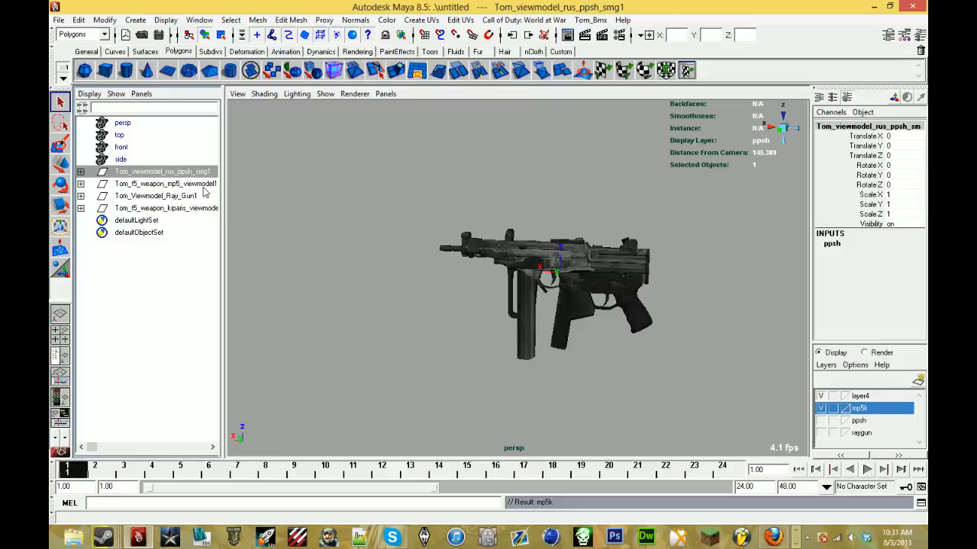
click(176, 184)
right_click(204, 184)
click(204, 184)
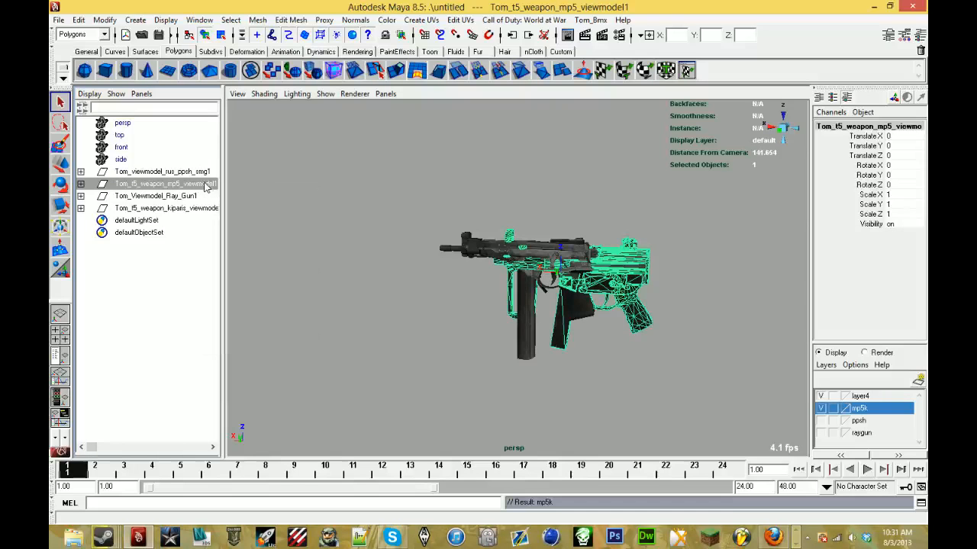
right_click(882, 403)
click(877, 408)
right_click(849, 411)
click(849, 410)
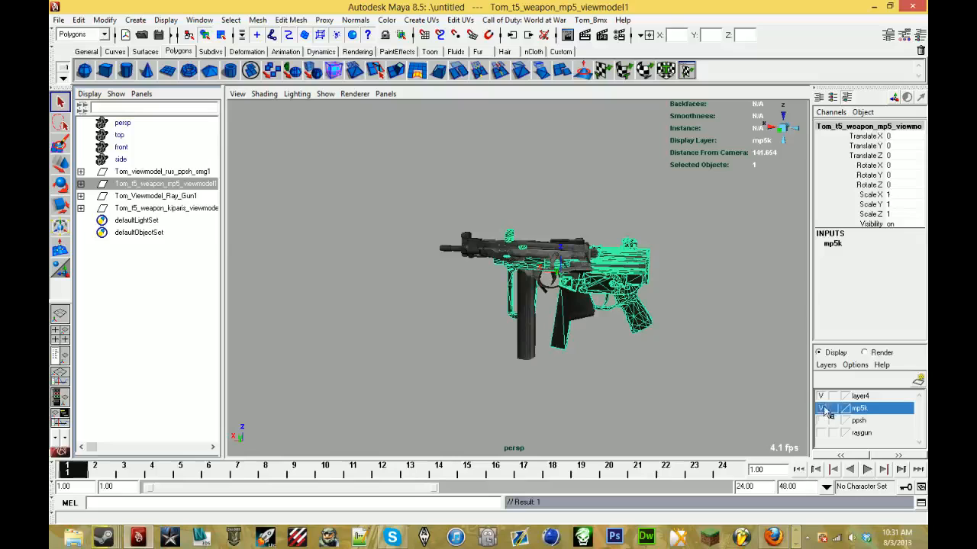
click(822, 408)
- Add the kiparis viewmodel group to layer4 and rename that layer to kiparis
click(209, 208)
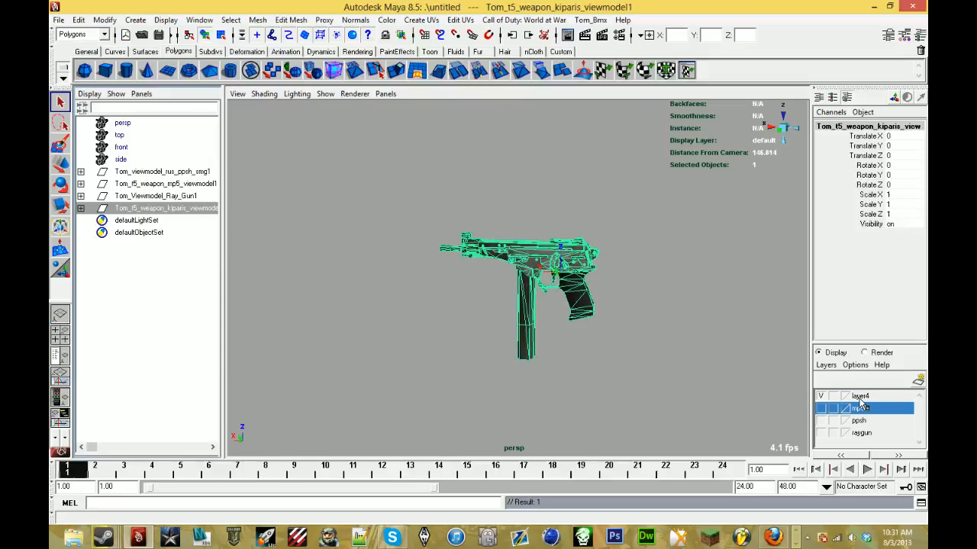
right_click(859, 399)
click(855, 410)
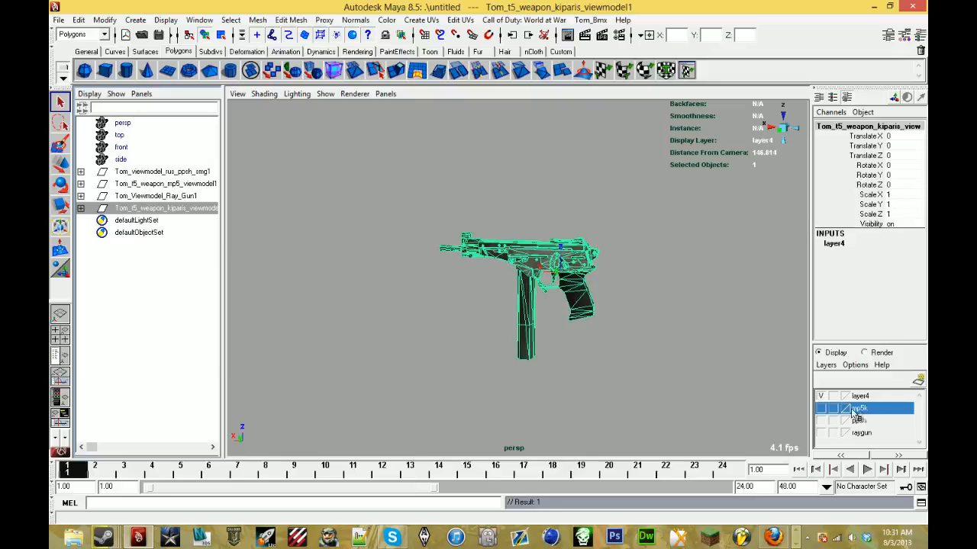
double_click(872, 397)
double_click(482, 238)
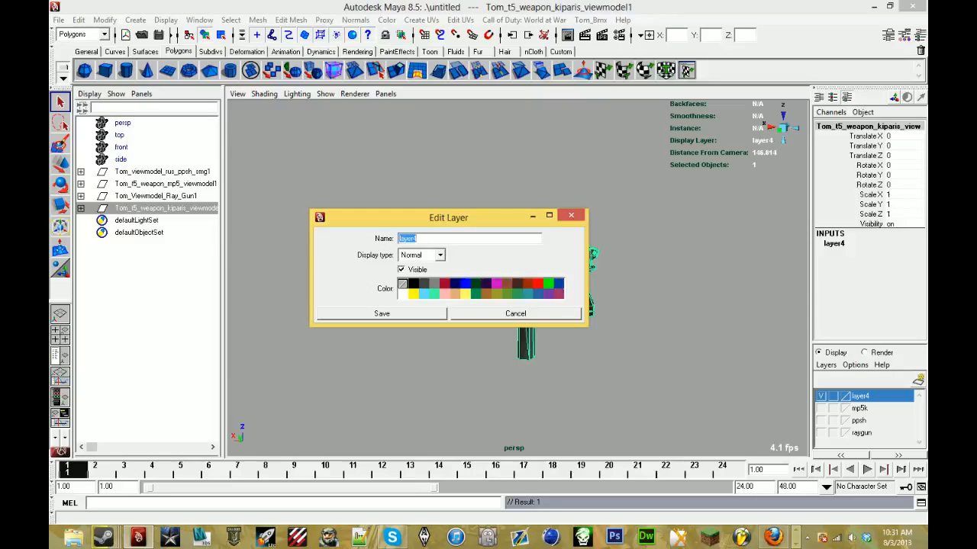
text(kiparis)
click(418, 313)
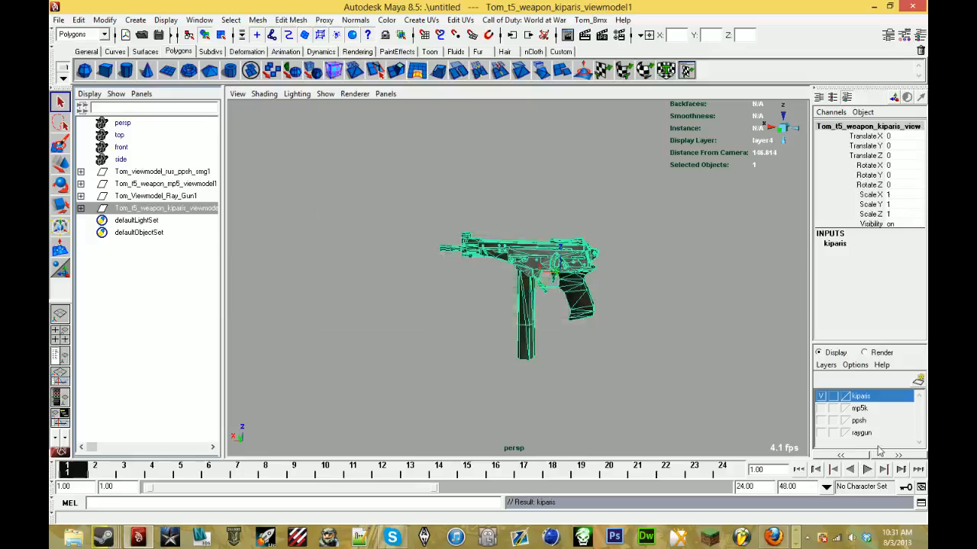
- Hide the kiparis layer and show the ppsh and raygun layers together
click(821, 396)
click(820, 421)
click(821, 433)
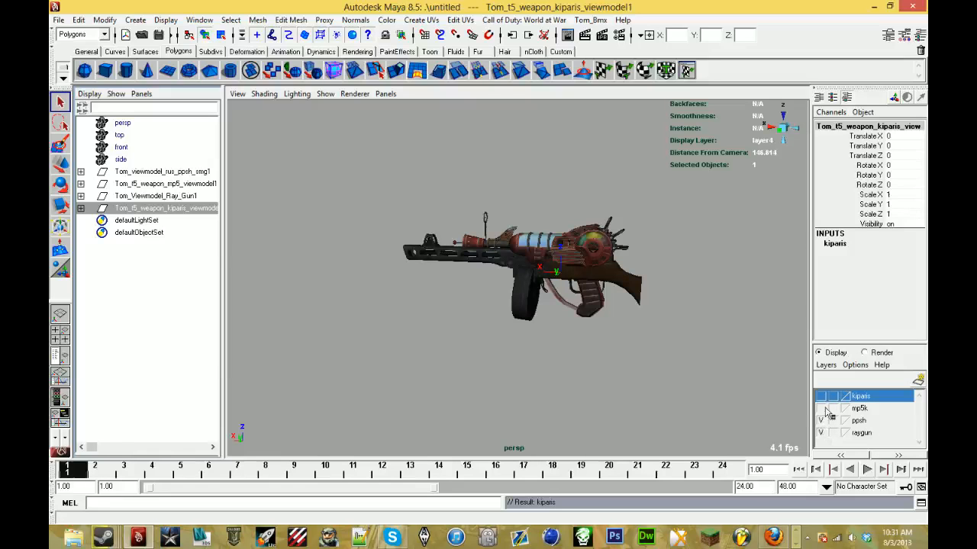
scroll(433, 261, up, 1)
scroll(432, 262, up, 5)
alt+drag(592, 289, 431, 297)
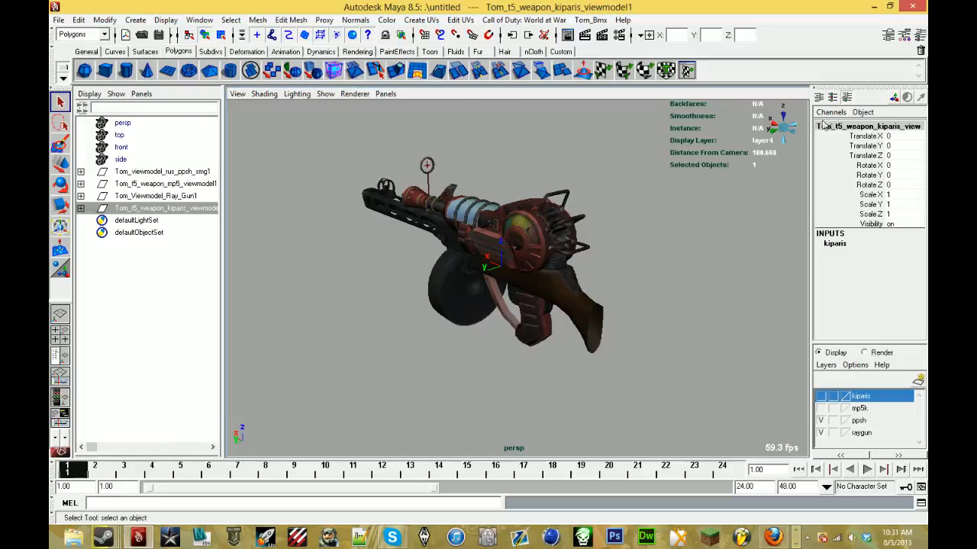
- Move the ray gun's glass cylinder with its rings and inner casing forward onto the ppsh barrel, to Translate X 23.394 and Z -2.836
click(780, 130)
click(483, 206)
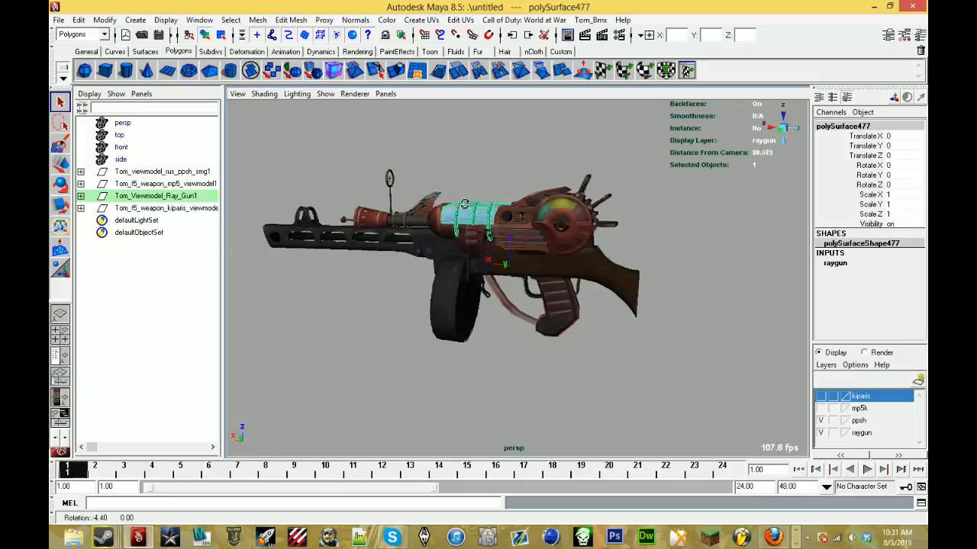
scroll(482, 206, up, 3)
alt+drag(482, 206, 549, 256)
click(579, 239)
click(525, 229)
shift+click(569, 217)
alt+drag(571, 220, 548, 214)
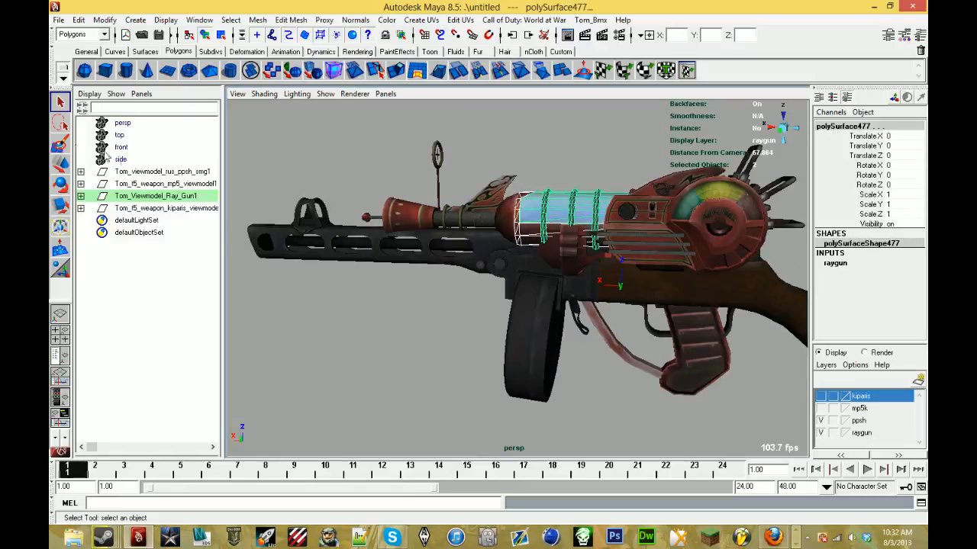
click(64, 168)
alt+drag(392, 240, 519, 267)
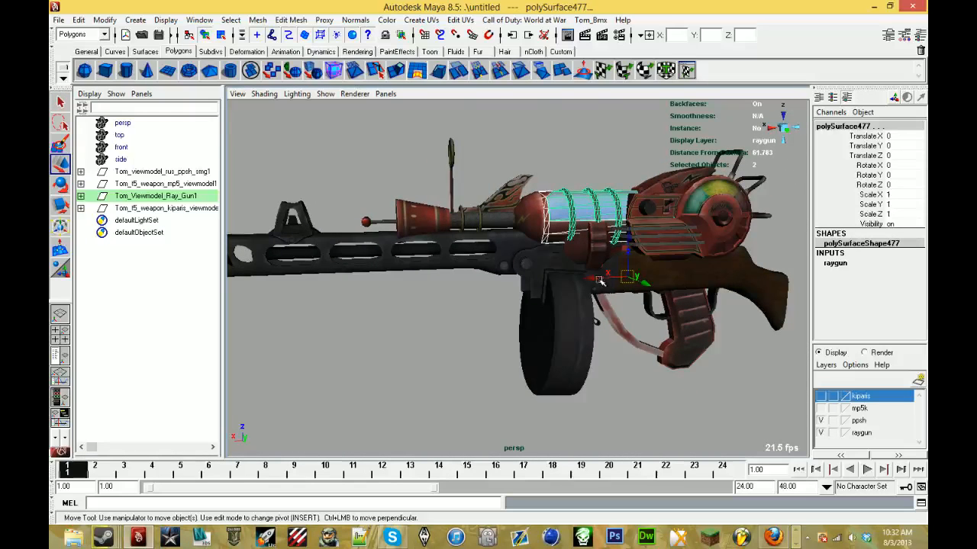
drag(600, 281, 486, 284)
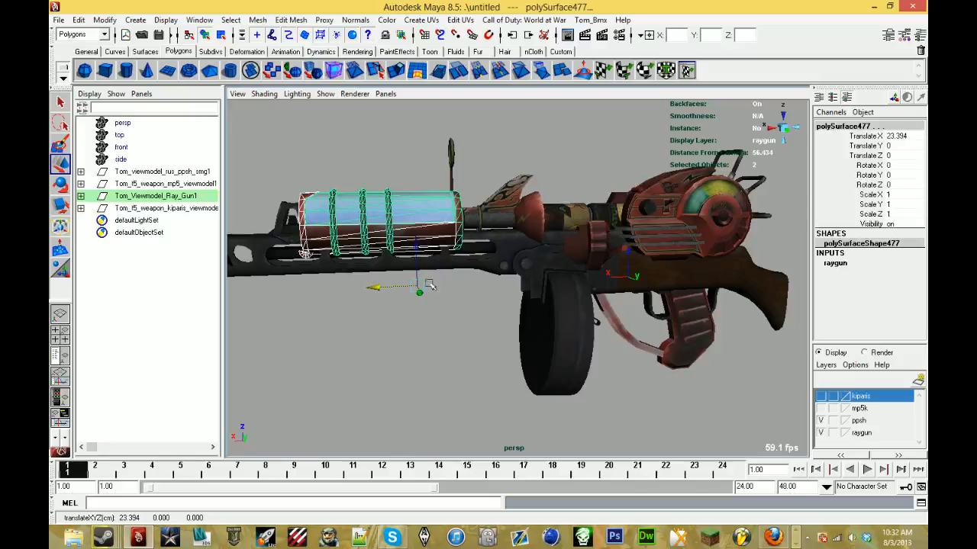
drag(418, 261, 422, 265)
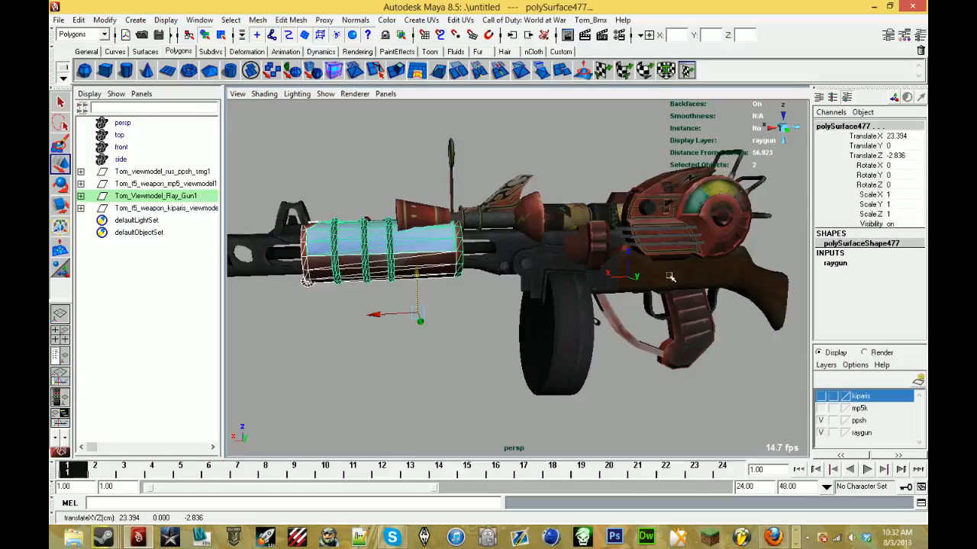
alt+drag(669, 276, 658, 282)
click(822, 433)
click(822, 432)
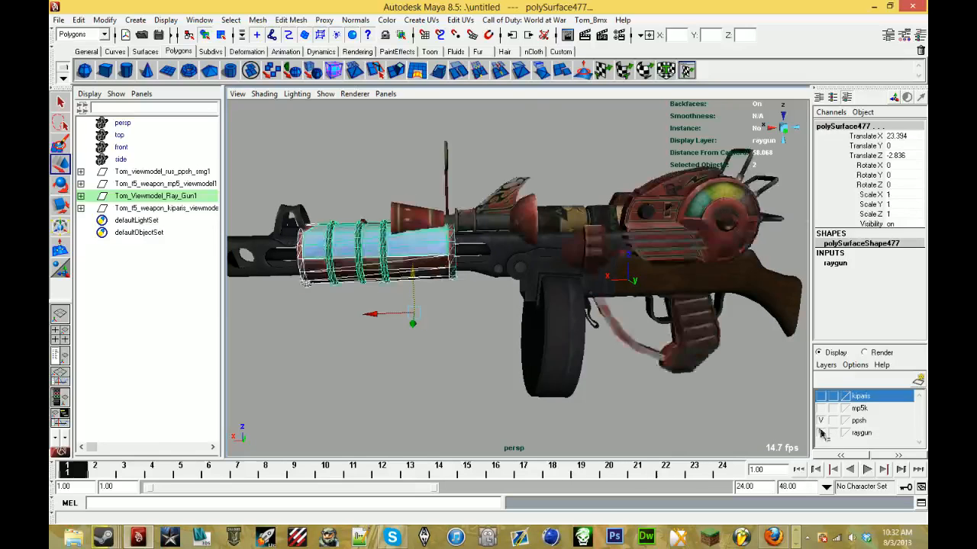
alt+drag(465, 260, 626, 316)
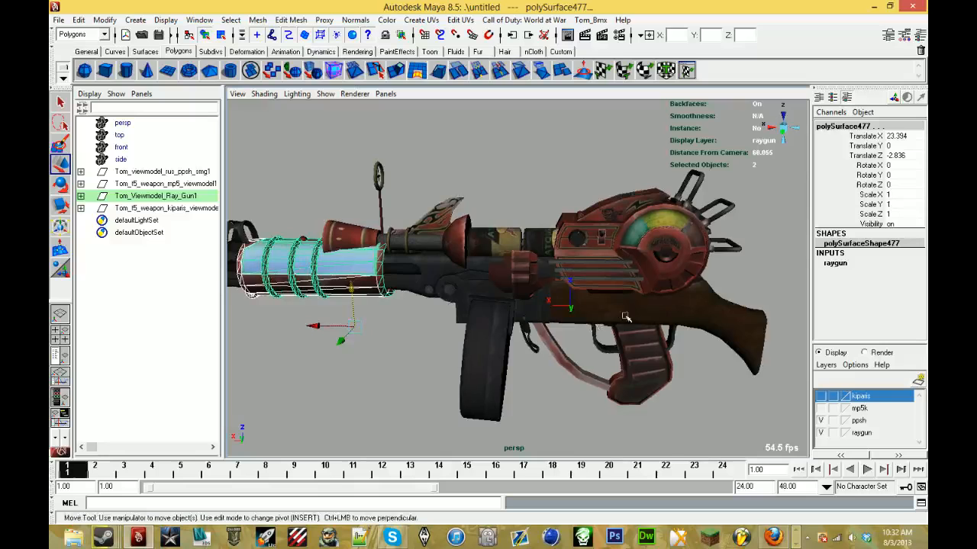
scroll(410, 290, up, 3)
mouse_move(410, 290)
alt+mouse_down()
mouse_move(430, 286)
mouse_move(401, 281)
alt+mouse_up()
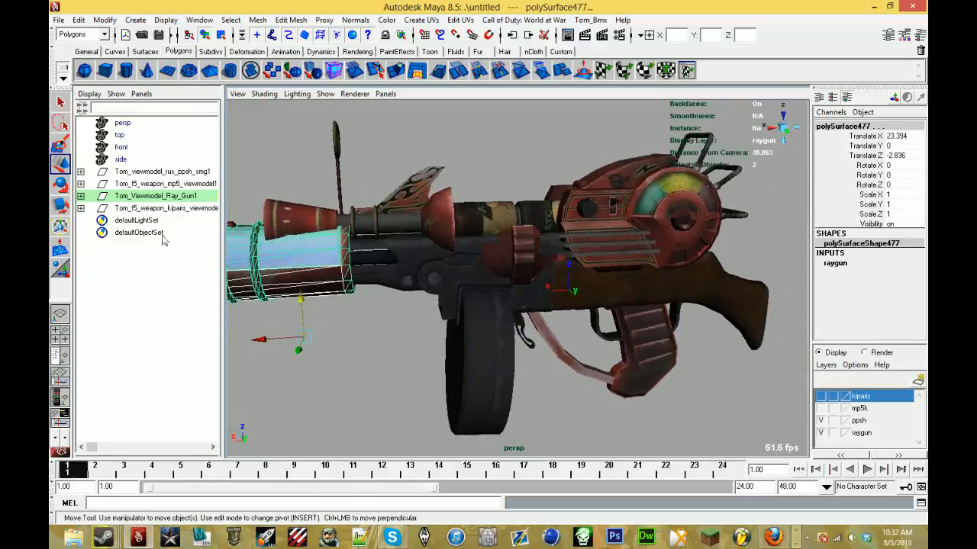
- Select the remaining ray gun meshes, TomMesh_4 through polySurface484, and move them clear behind the ppsh to Translate X -43.363
click(80, 197)
click(171, 292)
shift+click(167, 211)
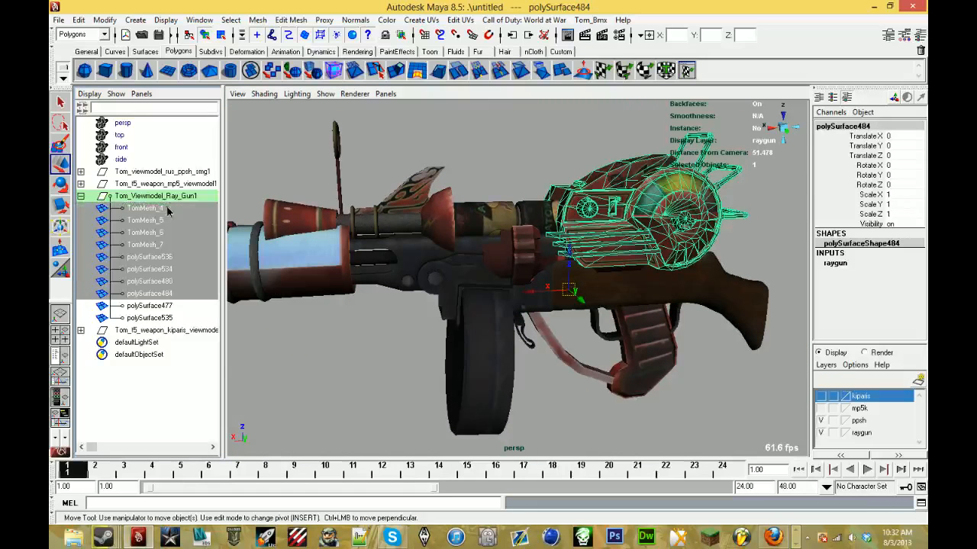
right_click(163, 220)
click(138, 218)
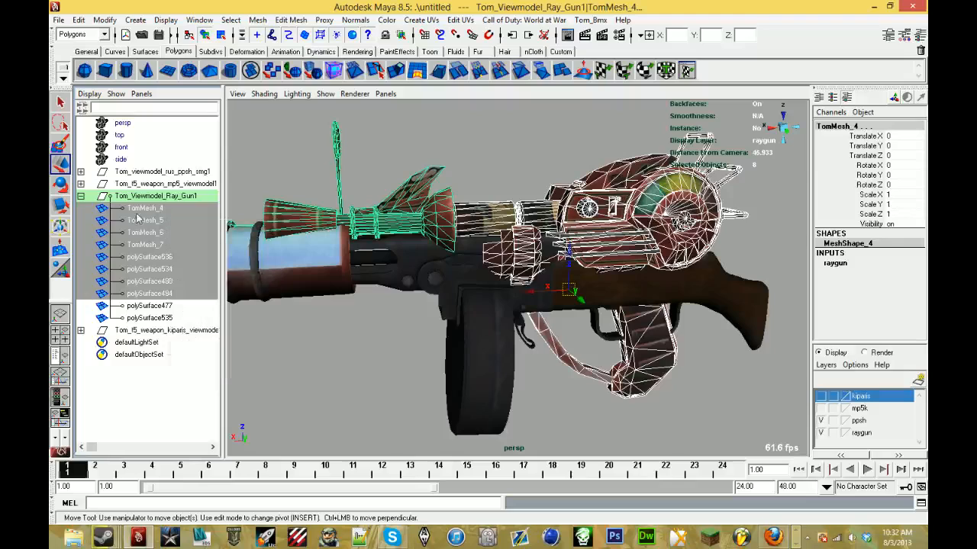
alt+drag(358, 232, 334, 217)
scroll(334, 217, down, 3)
drag(513, 277, 782, 282)
alt+middle_drag(677, 277, 483, 297)
scroll(483, 297, down, 2)
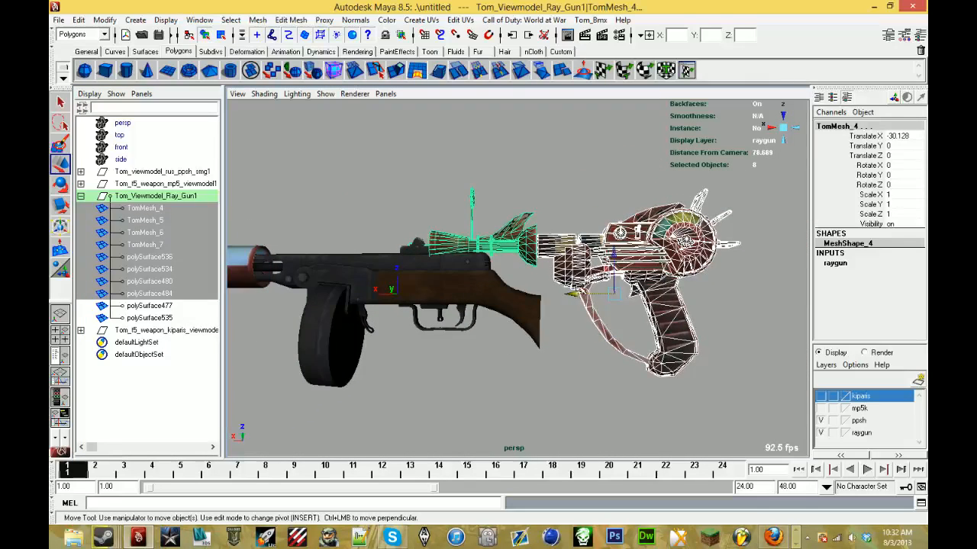
drag(577, 291, 680, 294)
- Move the glass cylinder, rings and inner casing back along the ppsh barrel toward the receiver, to Translate X 17.517 and Z -3.749
alt+middle_drag(367, 273, 590, 268)
scroll(590, 268, up, 3)
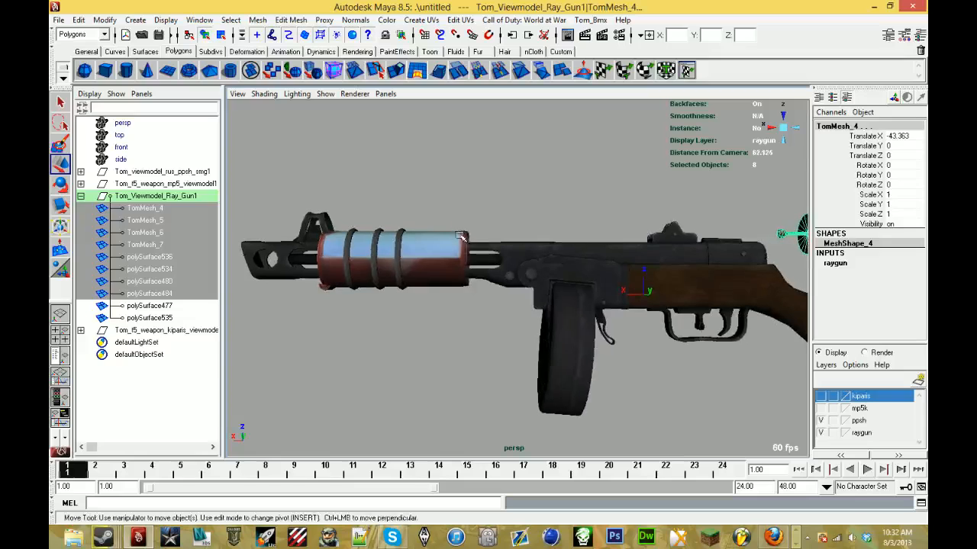
click(416, 218)
click(412, 251)
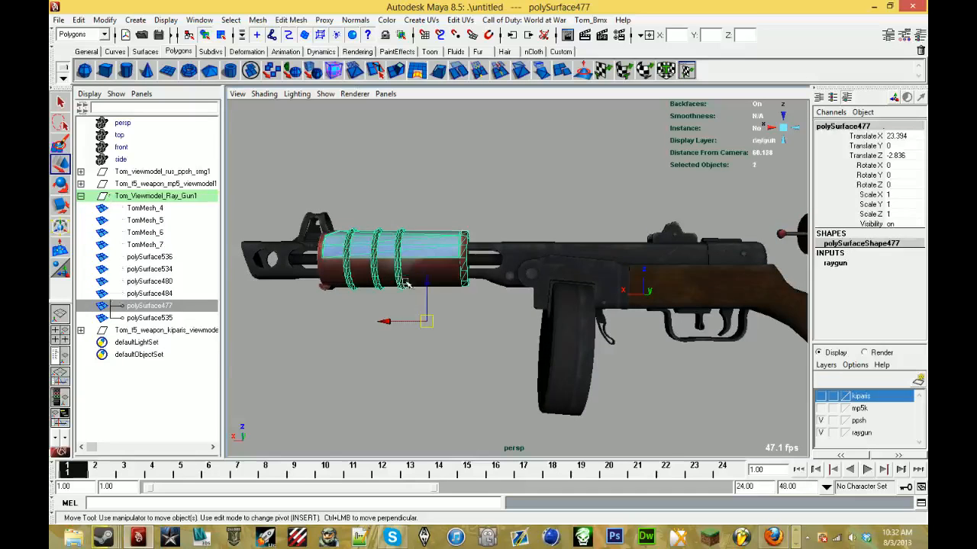
shift+click(406, 284)
scroll(382, 320, up, 2)
drag(373, 330, 402, 341)
drag(447, 294, 476, 333)
drag(404, 336, 412, 338)
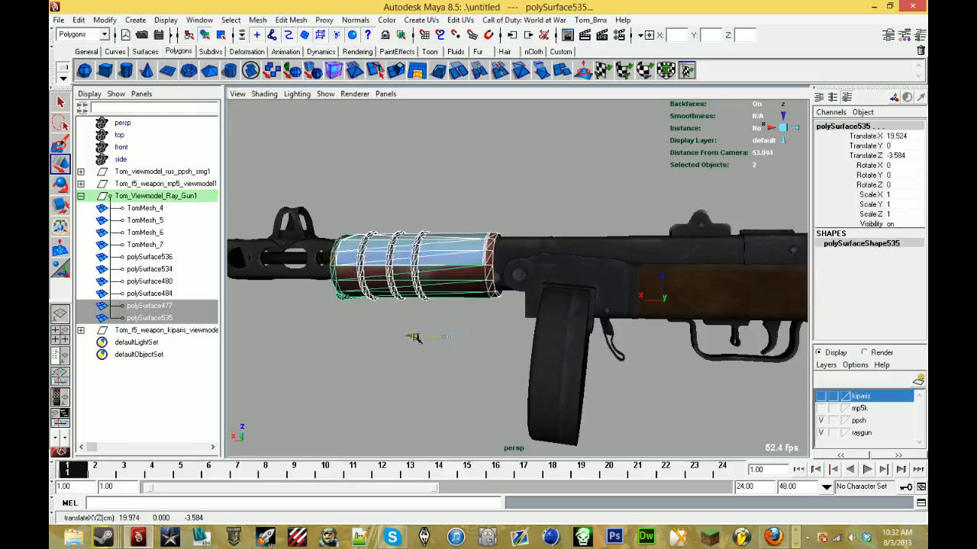
alt+drag(474, 333, 476, 336)
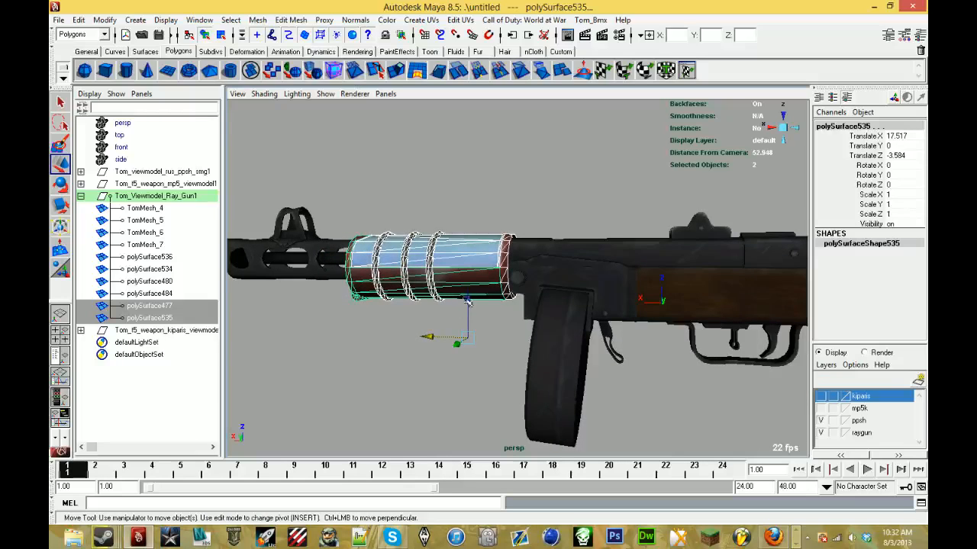
mouse_move(468, 302)
alt+mouse_down()
mouse_move(588, 320)
mouse_move(539, 310)
mouse_move(461, 314)
alt+mouse_up()
alt+middle_drag(526, 312, 388, 312)
- Pull the ray gun's dial housing, polySurface484, forward from the parked parts to below the ppsh stock, at Translate X -6.083 and Z -10.861
scroll(387, 312, down, 6)
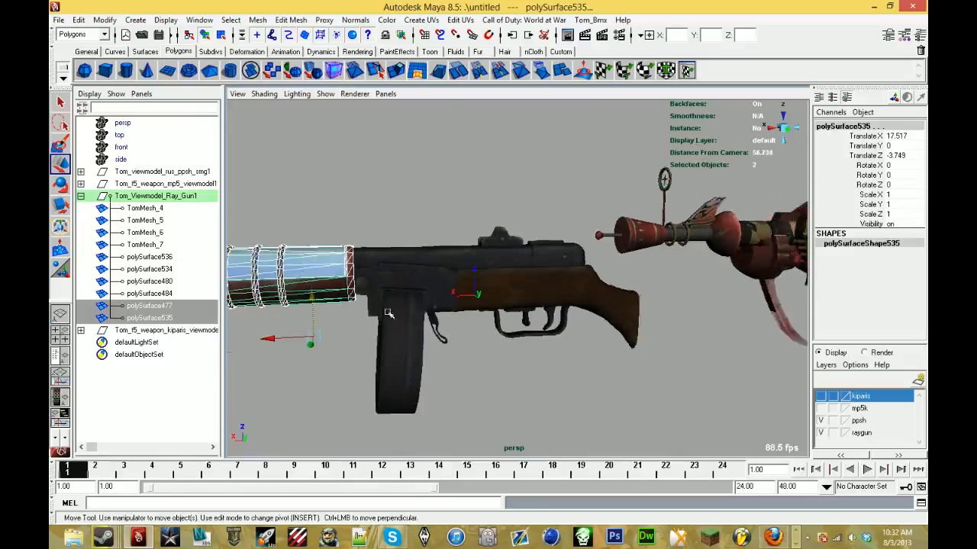
alt+middle_drag(576, 256, 698, 250)
alt+drag(698, 249, 725, 249)
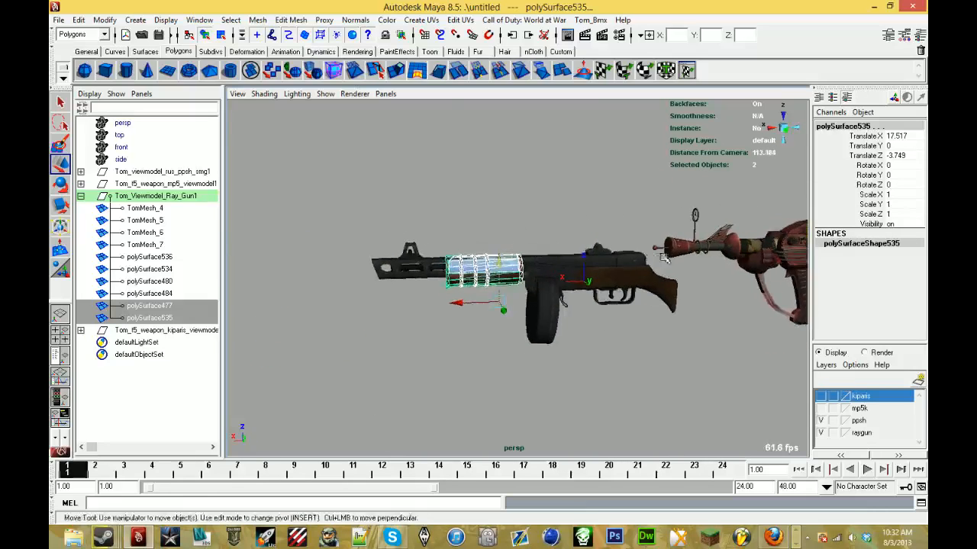
alt+middle_drag(752, 247, 599, 255)
click(670, 254)
scroll(595, 299, up, 2)
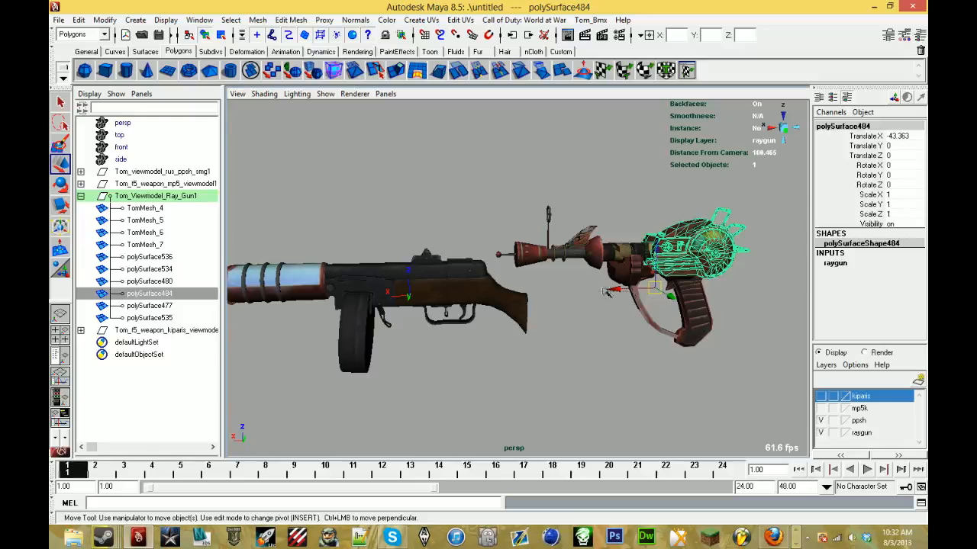
click(561, 315)
click(651, 282)
drag(615, 292, 445, 325)
alt+drag(455, 317, 391, 337)
scroll(450, 305, up, 3)
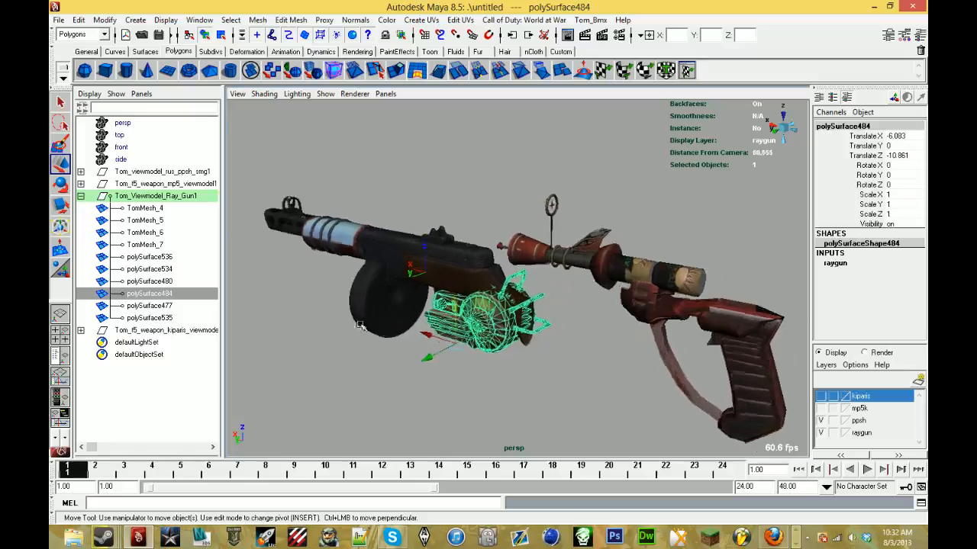
- Fit the dial housing over the ppsh receiver at Translate X 4.725 and Z -4.711
alt+drag(461, 293, 270, 401)
alt+middle_drag(309, 375, 455, 401)
drag(458, 393, 457, 374)
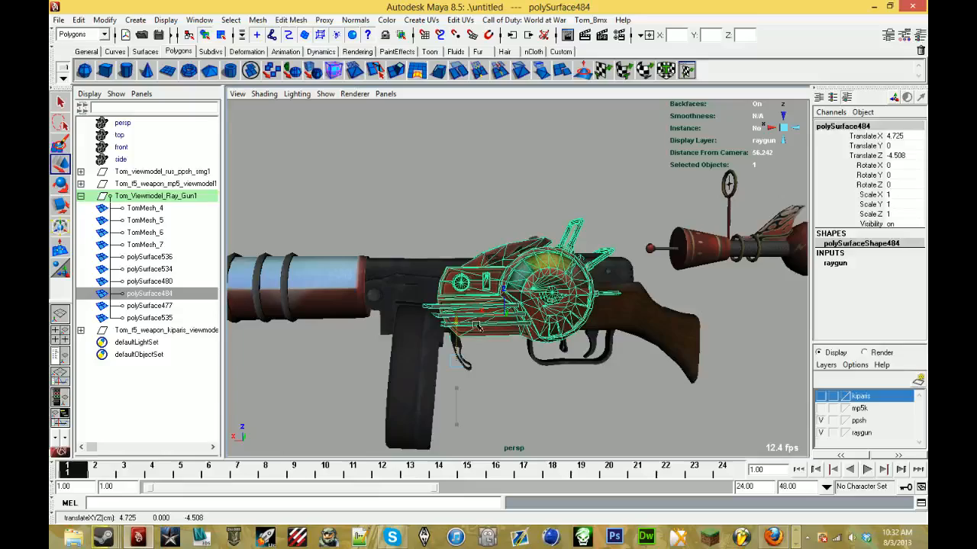
mouse_move(476, 326)
alt+mouse_down()
mouse_move(274, 330)
mouse_move(457, 327)
alt+mouse_up()
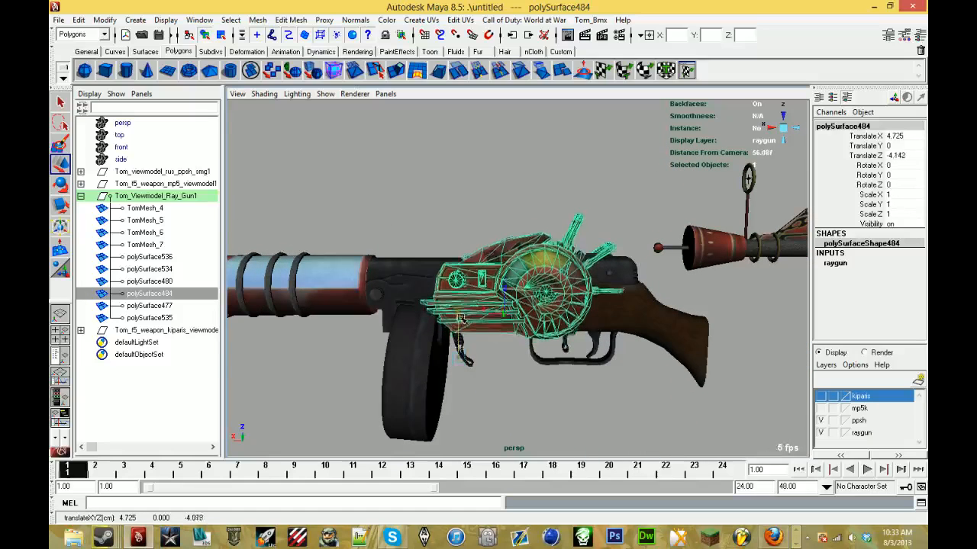
alt+drag(463, 326, 588, 227)
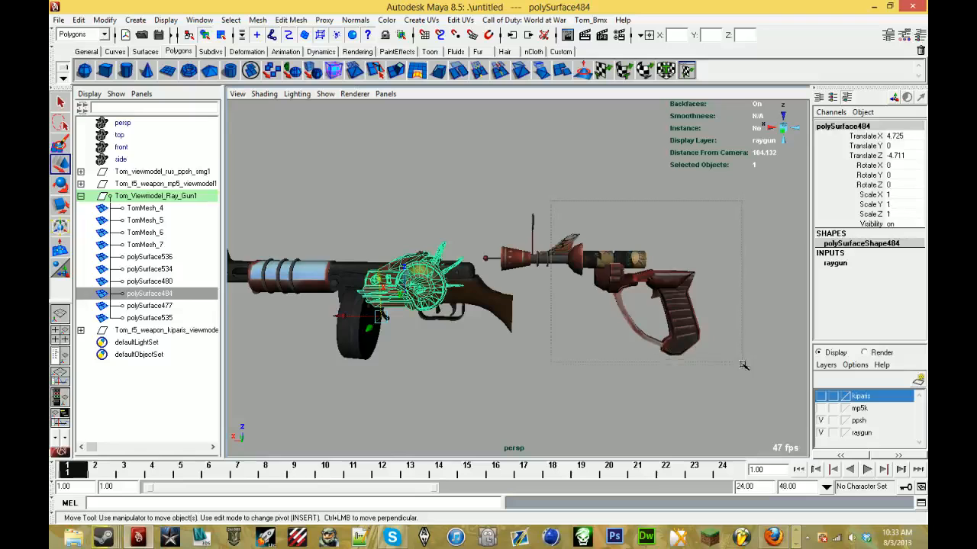
- Try placing the ray gun's front nozzle, TomMesh_4, on the ppsh muzzle at Translate X 30.619 and Z -2.837
drag(743, 365, 740, 360)
click(533, 217)
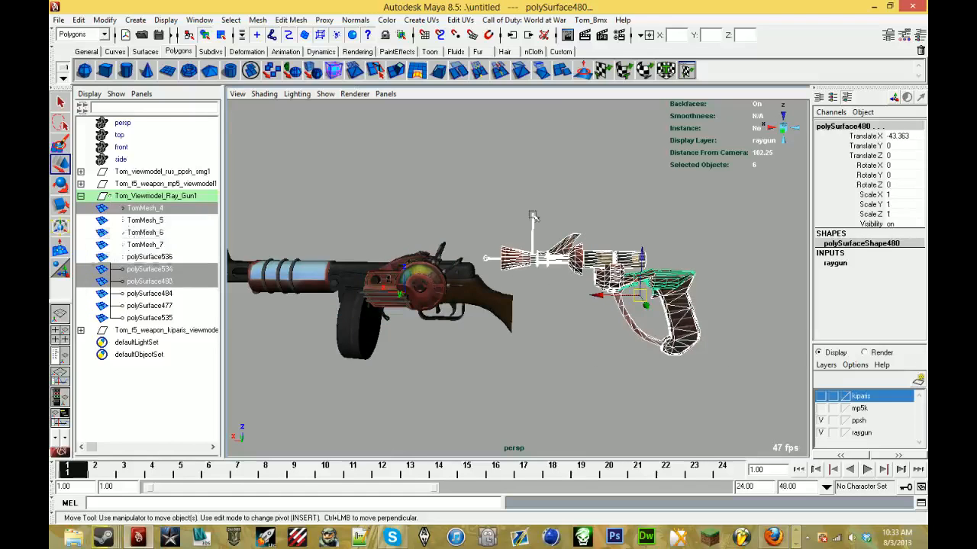
alt+drag(591, 286, 637, 300)
alt+middle_drag(637, 301, 761, 301)
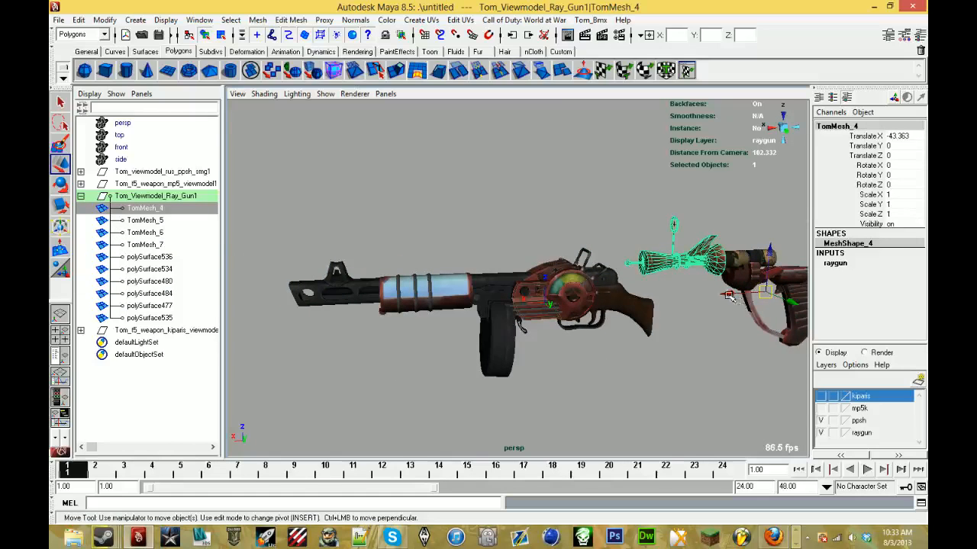
drag(729, 296, 330, 315)
alt+middle_drag(331, 316, 486, 336)
scroll(477, 323, up, 5)
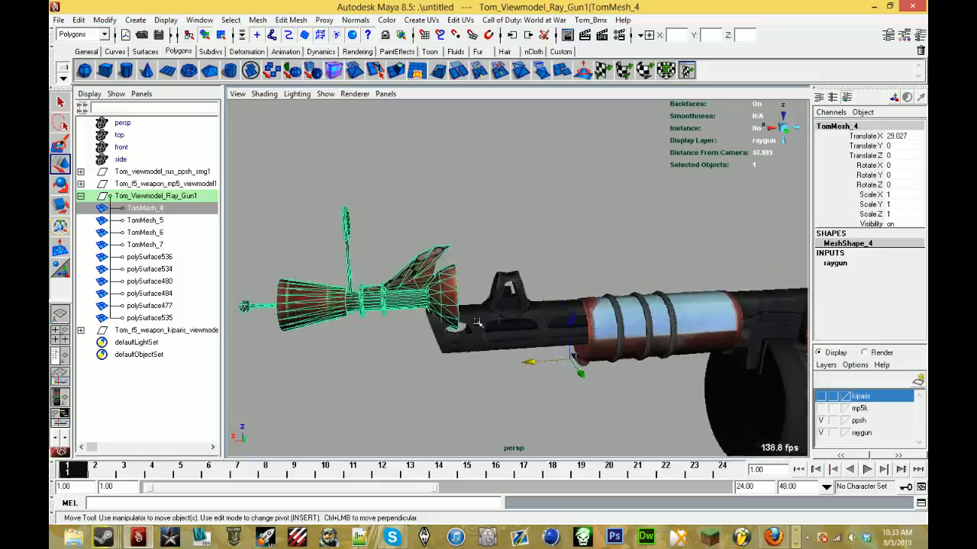
drag(574, 328, 500, 384)
- Examine the nozzle's fit on the muzzle from the side and along the sight line from behind the gun
key(alt+Tab)
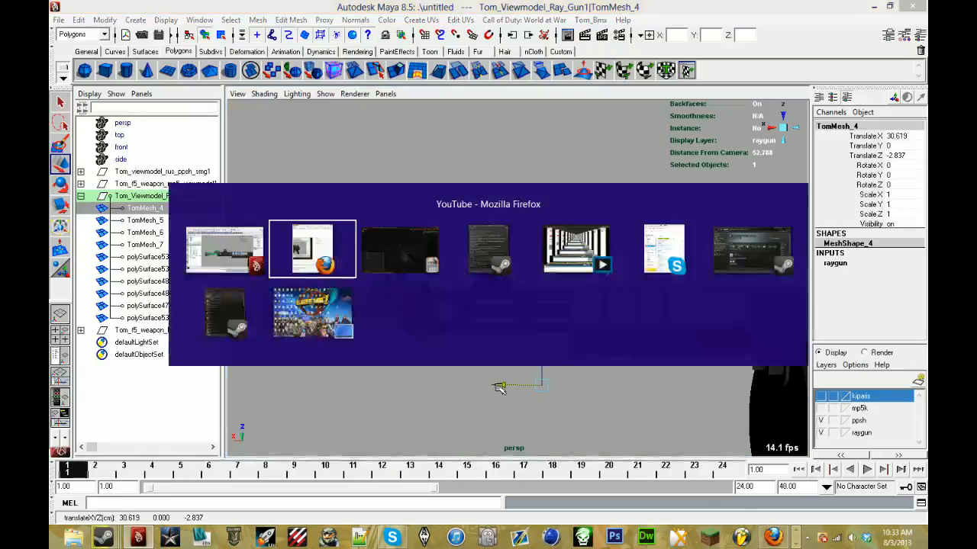
key(alt+Tab)
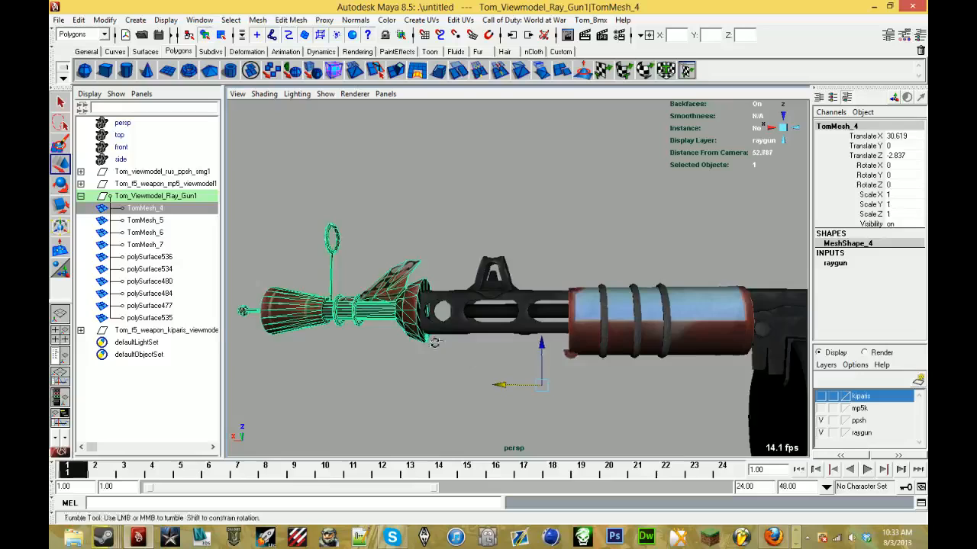
alt+drag(432, 343, 394, 351)
scroll(512, 343, up, 5)
scroll(397, 351, down, 5)
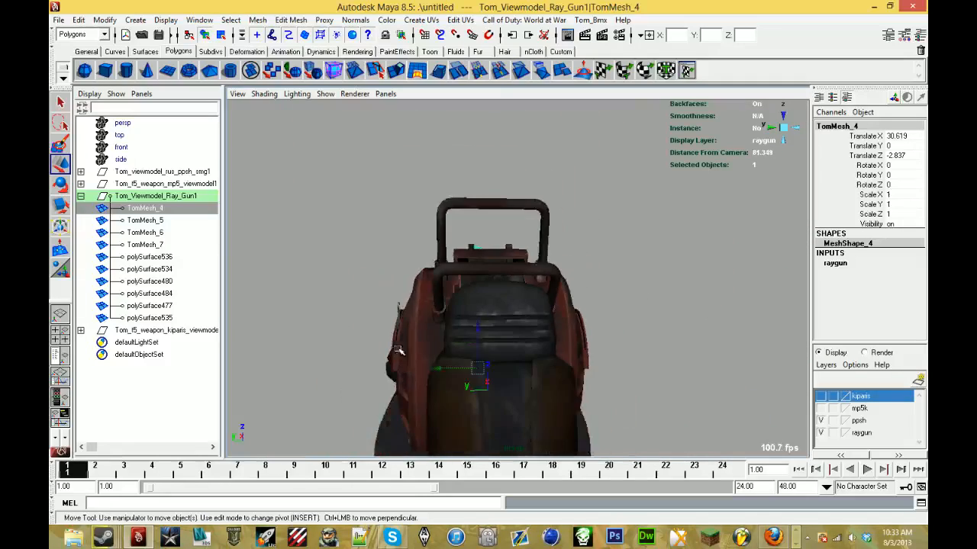
alt+middle_drag(399, 351, 460, 352)
scroll(442, 360, up, 4)
alt+drag(460, 352, 606, 369)
- Delete the nozzle mesh, then undo the deletion and the nozzle's moves to return it to the parked ray gun parts
key(Delete)
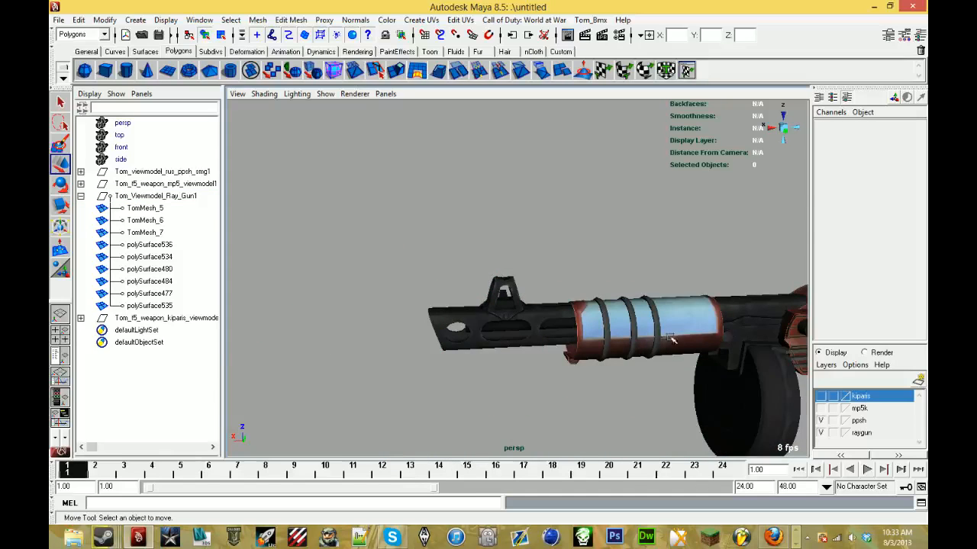
alt+middle_drag(671, 338, 428, 336)
scroll(436, 388, down, 4)
key(ctrl+z)
scroll(450, 374, down, 2)
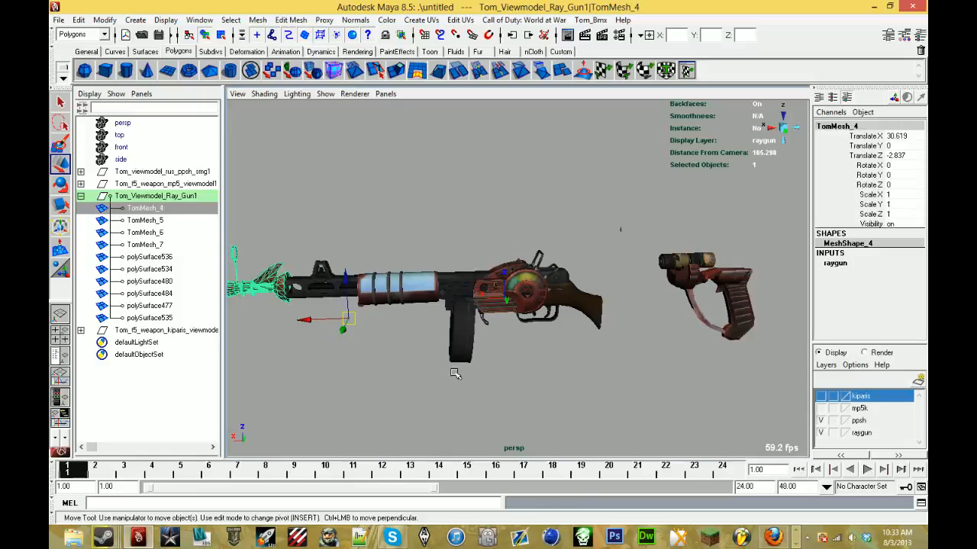
key(ctrl+z)
key(ctrl+z)
scroll(451, 360, up, 2)
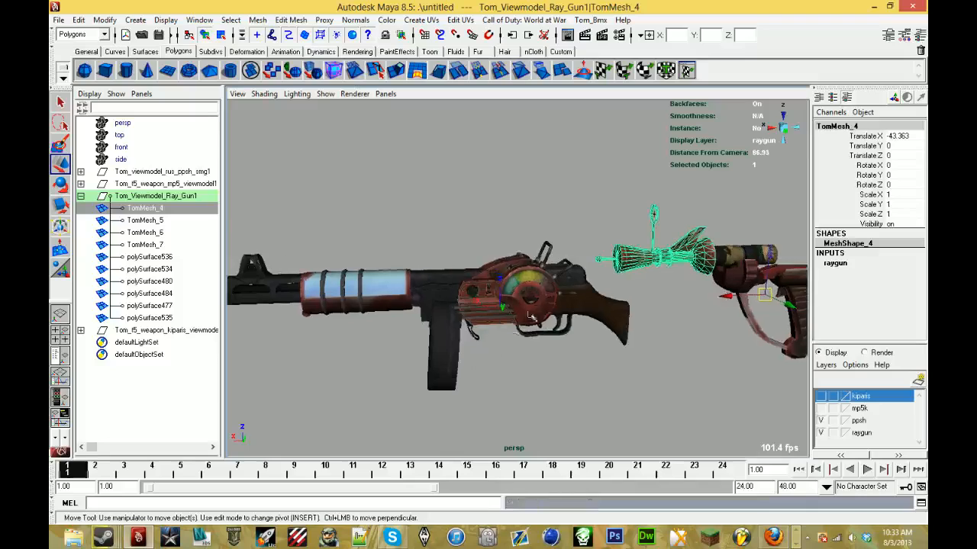
- Separate the dial housing mesh, polySurface484, on the ppsh receiver into its individual pieces
alt+drag(451, 359, 499, 330)
scroll(510, 313, up, 4)
alt+drag(526, 299, 521, 273)
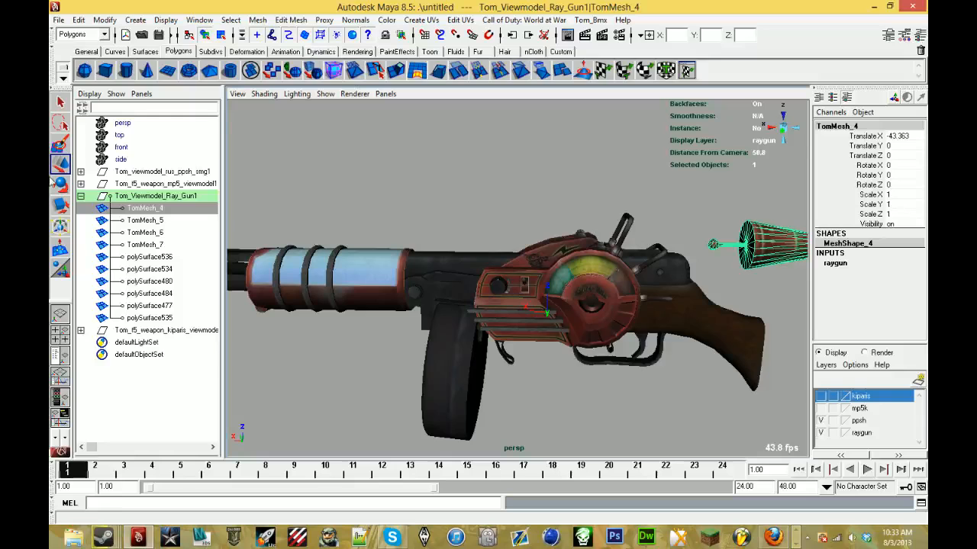
alt+middle_drag(399, 216, 292, 198)
scroll(292, 198, down, 2)
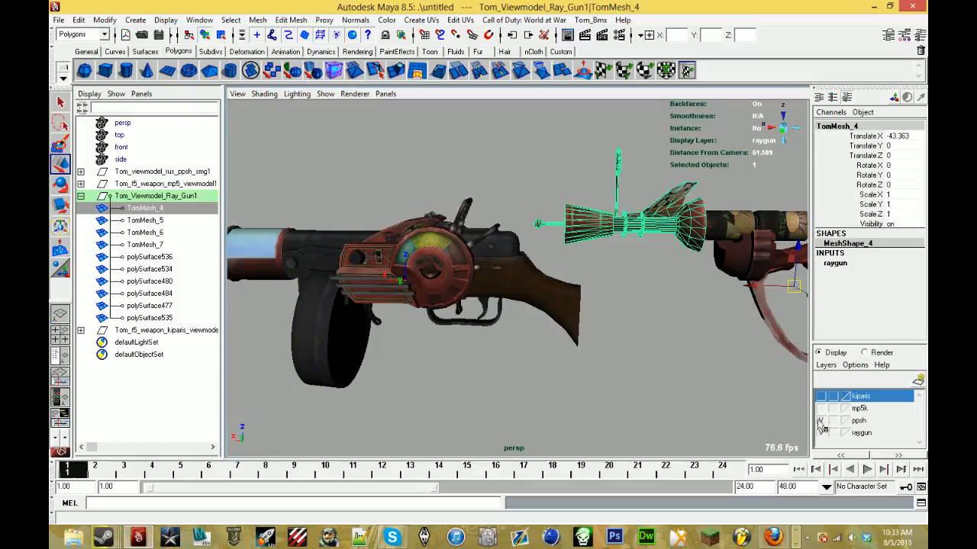
alt+drag(703, 291, 598, 293)
click(586, 211)
alt+drag(587, 213, 634, 233)
scroll(574, 255, up, 3)
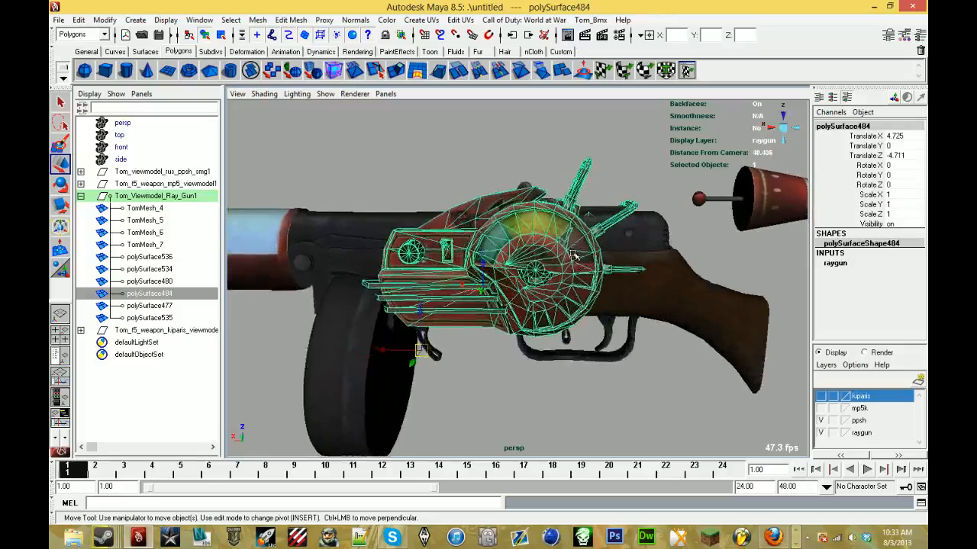
alt+drag(575, 255, 580, 256)
alt+middle_drag(579, 256, 503, 304)
click(261, 22)
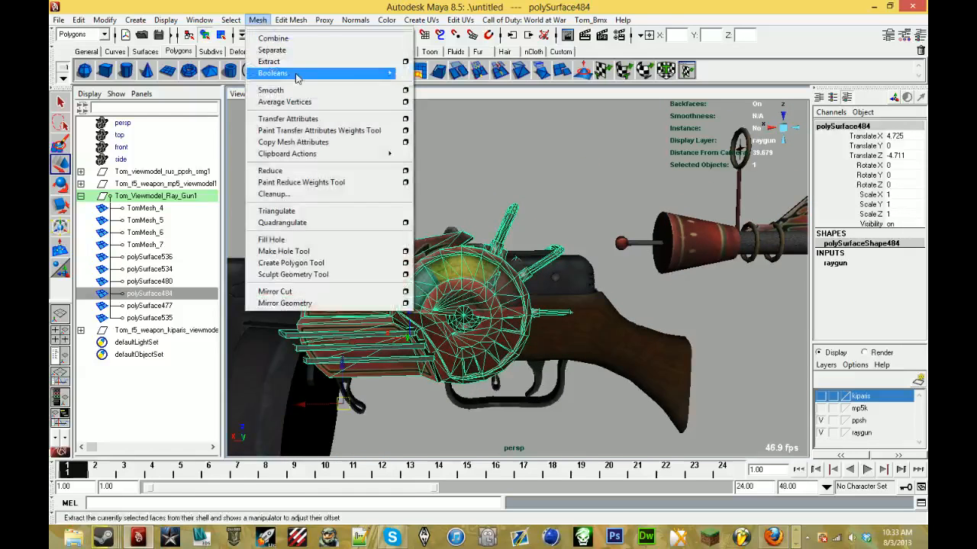
click(300, 53)
key(w)
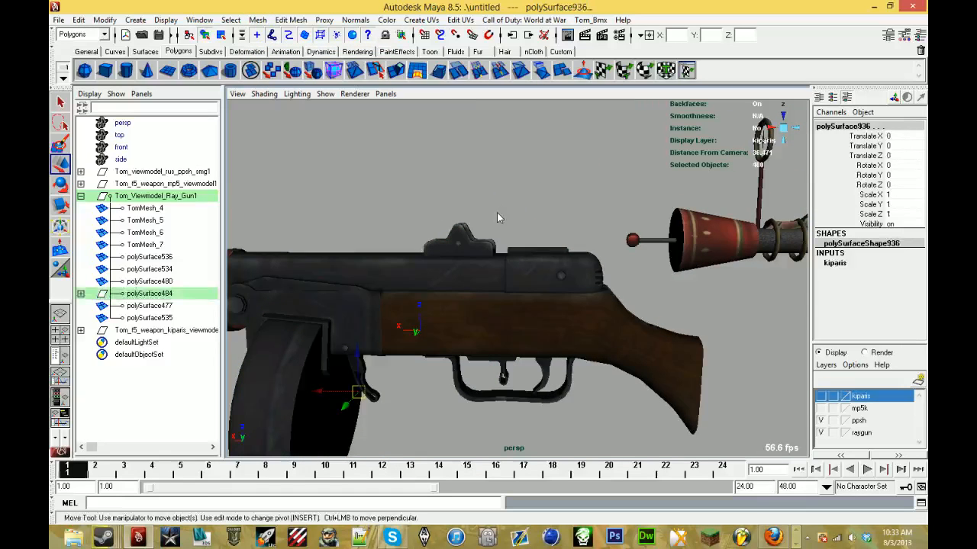
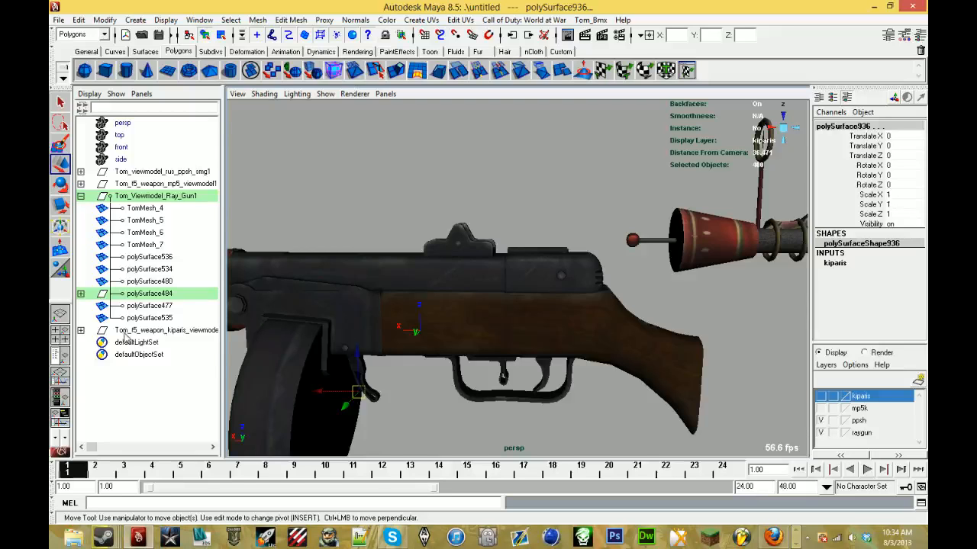
- Make the kiparis layer visible together with the ppsh and raygun layers, leaving the mp5k layer hidden
alt+drag(720, 384, 679, 351)
alt+middle_drag(680, 351, 495, 361)
scroll(494, 362, down, 3)
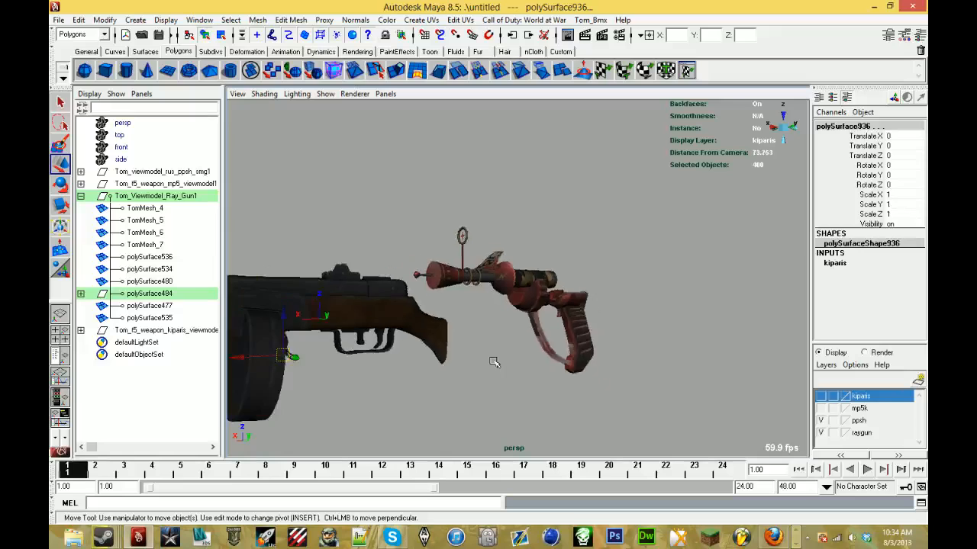
mouse_move(494, 361)
alt+mouse_down()
mouse_move(379, 392)
mouse_move(390, 375)
mouse_move(485, 354)
alt+mouse_up()
click(821, 396)
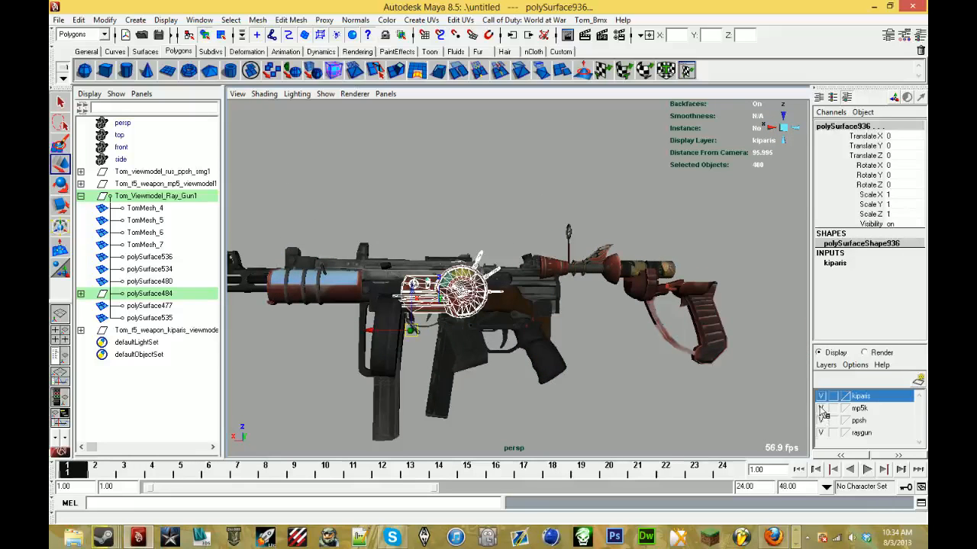
click(821, 408)
scroll(433, 256, up, 4)
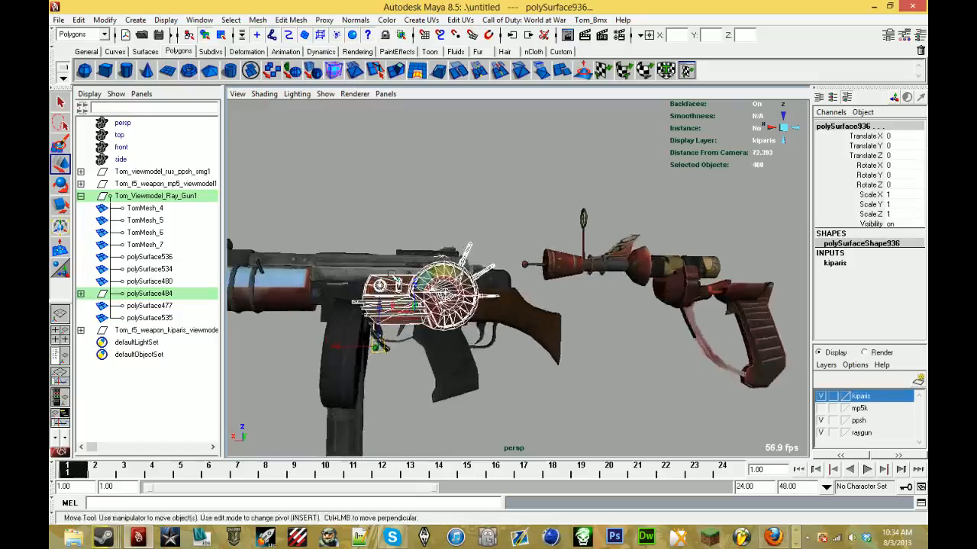
alt+middle_drag(434, 254, 622, 187)
scroll(622, 187, up, 4)
alt+drag(622, 187, 531, 229)
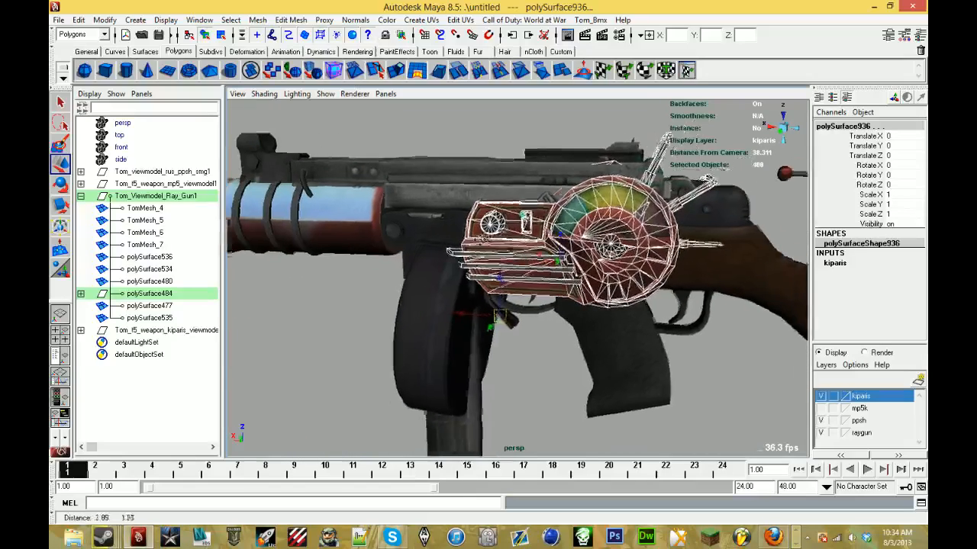
alt+middle_drag(530, 229, 476, 239)
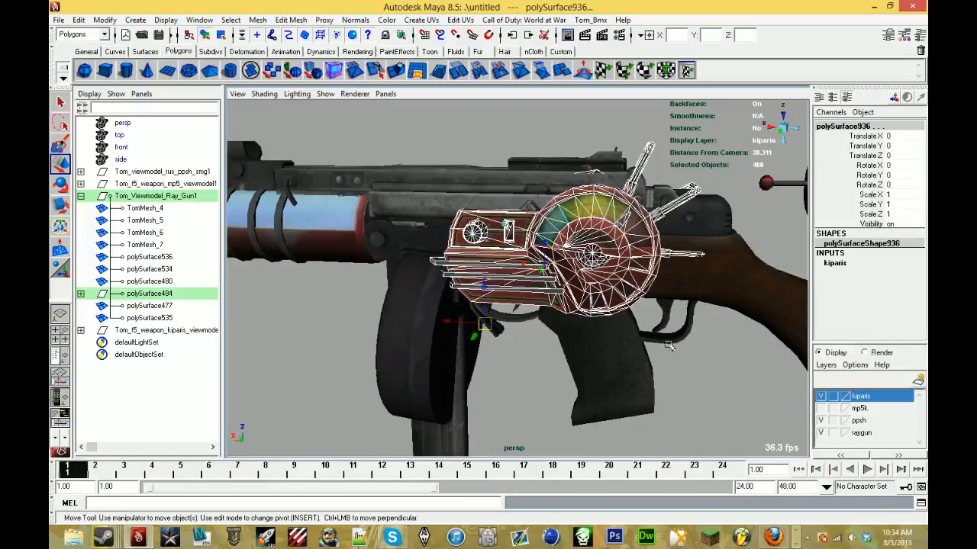
alt+drag(670, 347, 217, 314)
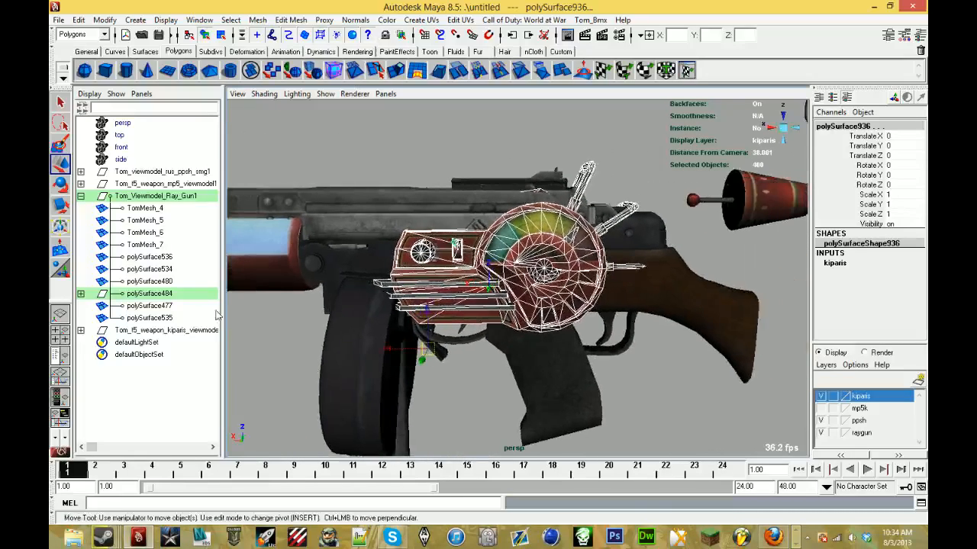
- Add the separated dial housing pieces to the raygun layer, and remove them from the kiparis layer
click(873, 434)
right_click(872, 434)
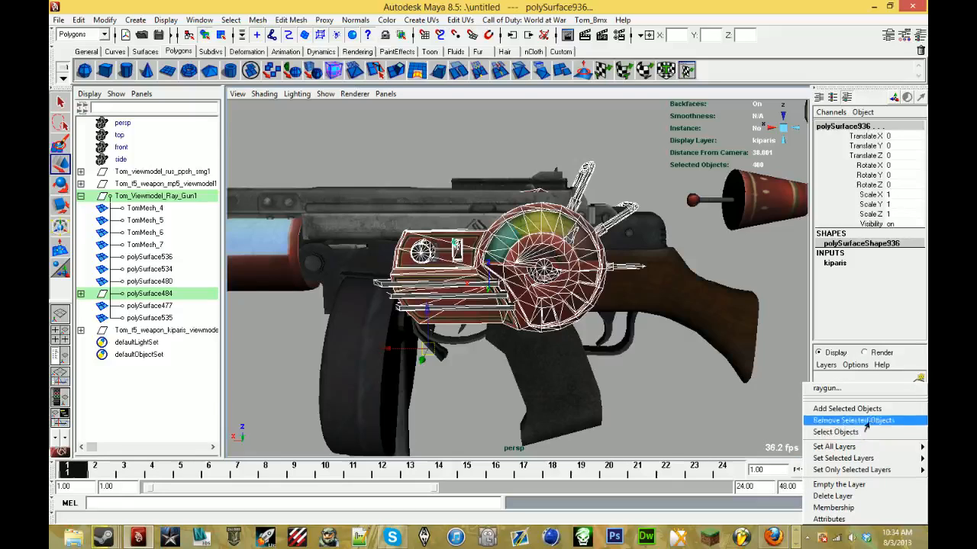
click(863, 411)
click(867, 397)
right_click(865, 398)
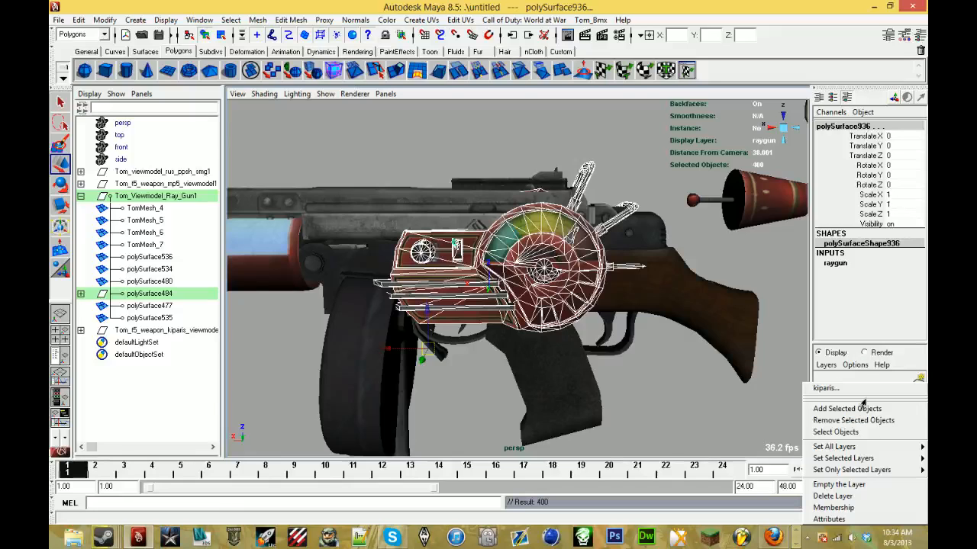
click(861, 419)
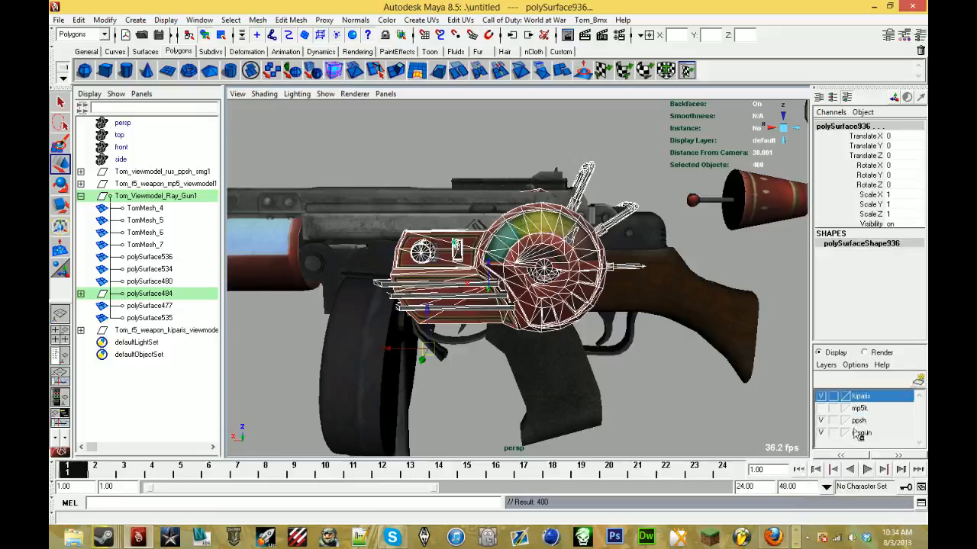
click(822, 397)
click(821, 397)
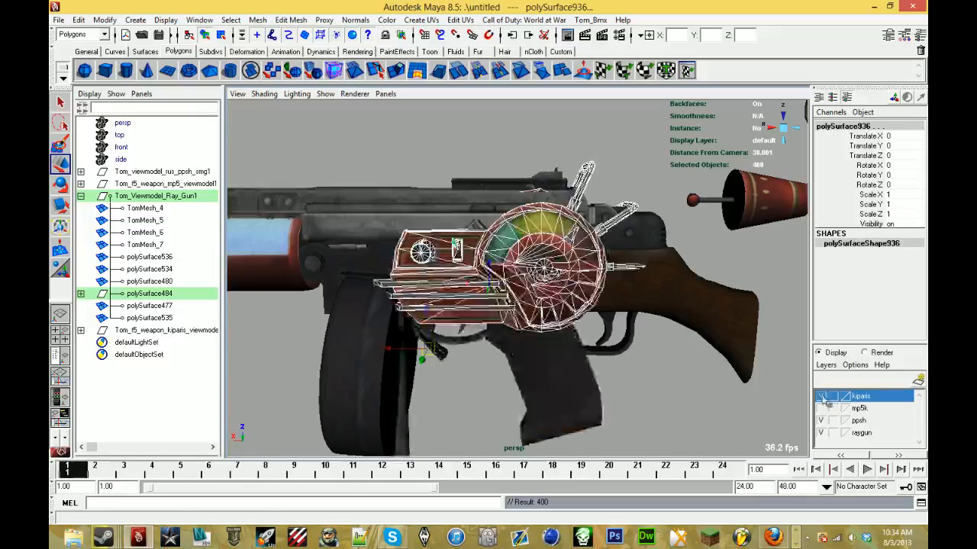
- Reassign the polySurface484 group from the kiparis layer to the raygun layer, and check it by toggling the kiparis layer's visibility
alt+drag(571, 311, 560, 338)
click(197, 296)
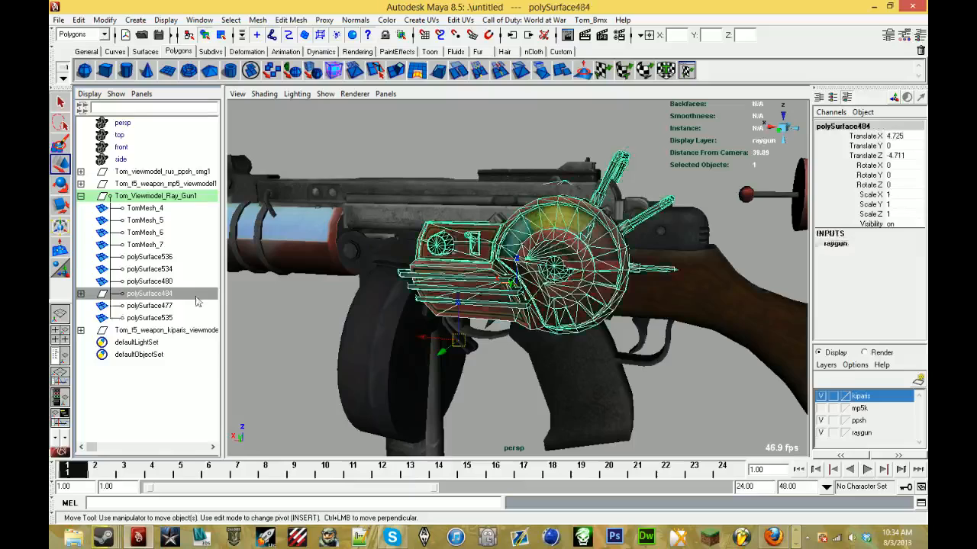
right_click(864, 399)
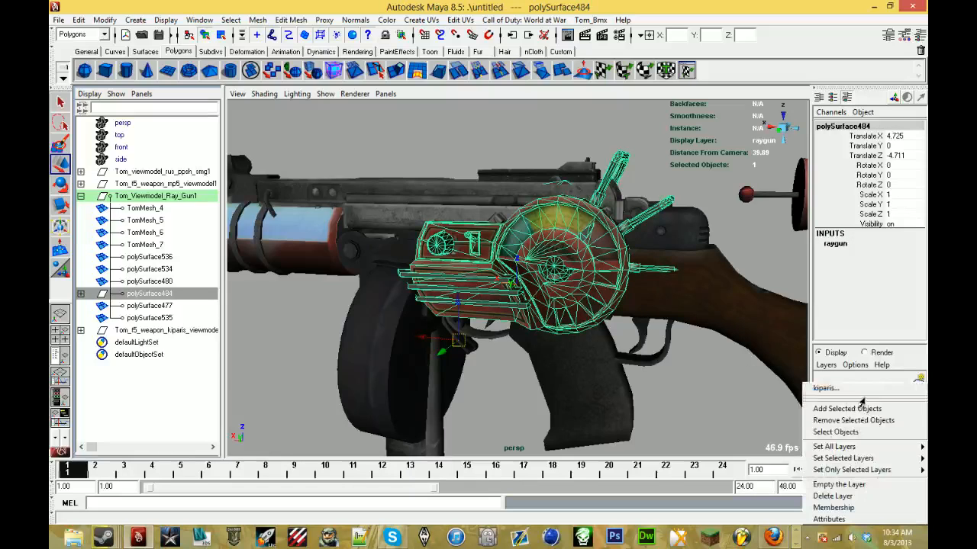
click(847, 420)
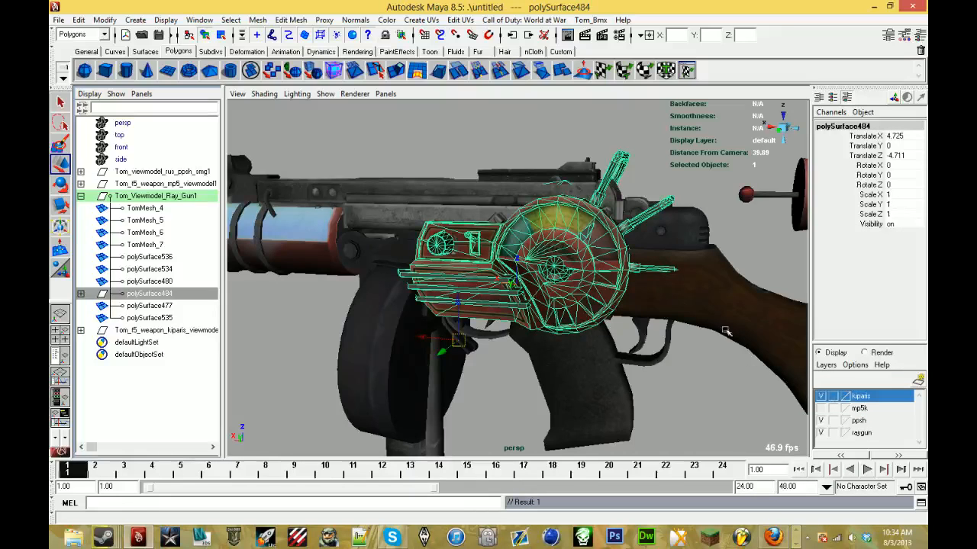
click(864, 433)
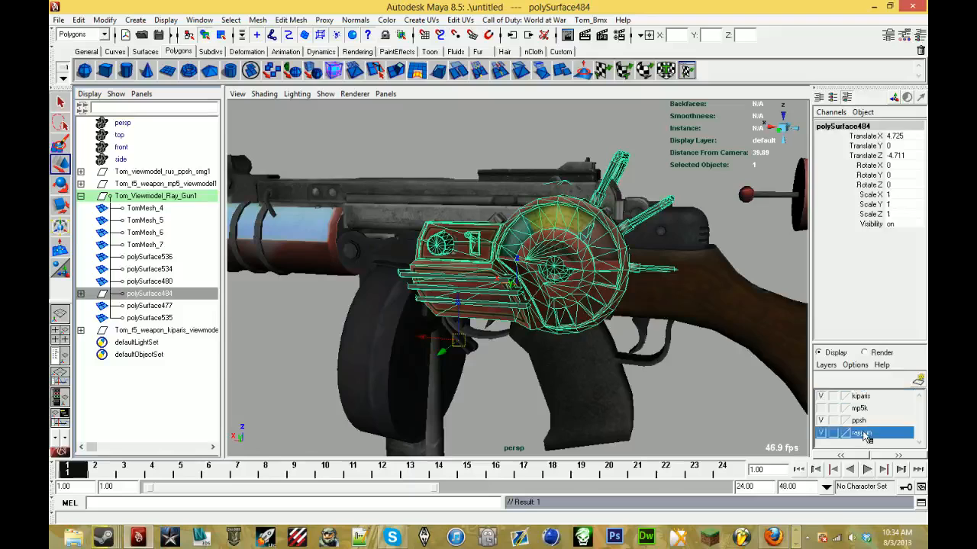
right_click(862, 433)
click(849, 421)
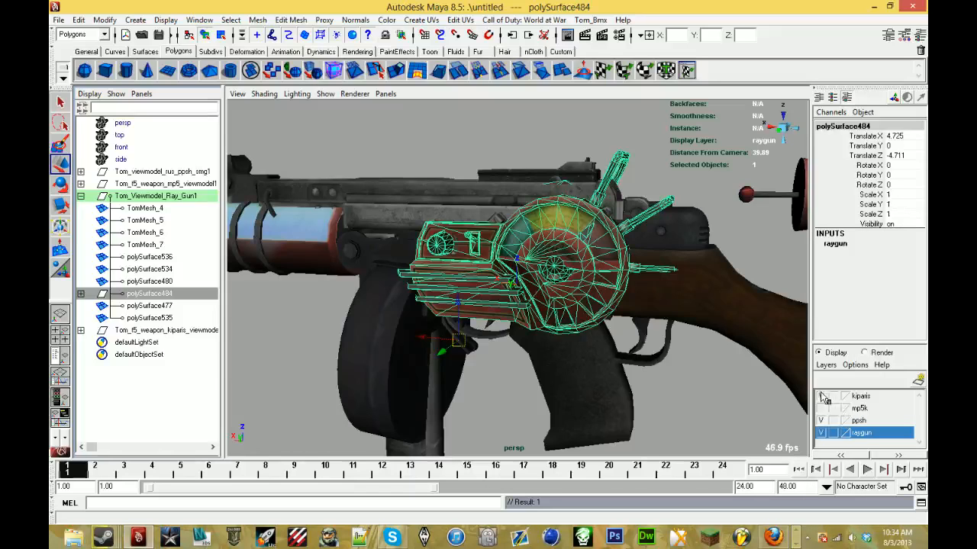
click(819, 392)
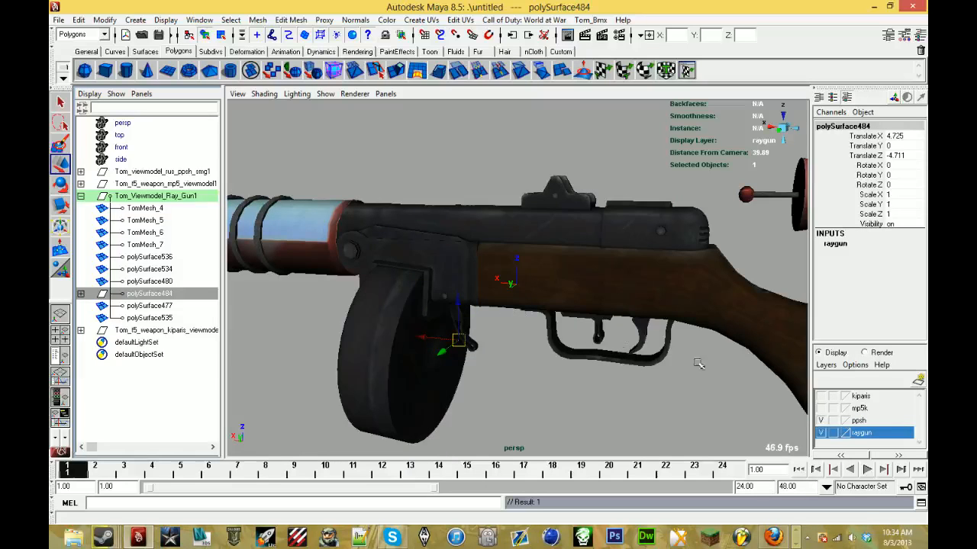
click(821, 396)
- Raise the polySurface484 dial group above the receiver to Translate Z 4.233
scroll(470, 298, down, 1)
alt+middle_drag(470, 299, 412, 294)
drag(408, 299, 409, 186)
alt+middle_drag(409, 186, 414, 290)
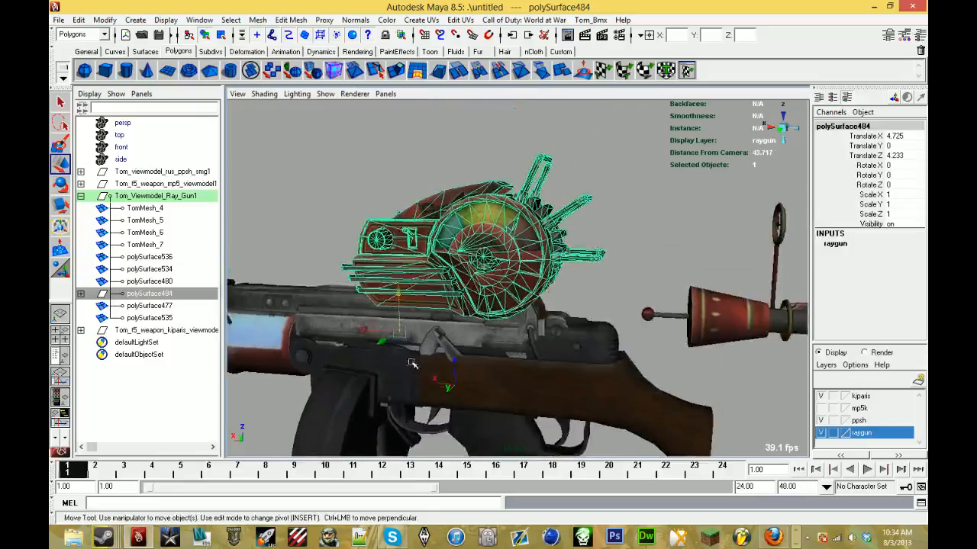
alt+drag(458, 290, 495, 282)
alt+middle_drag(511, 251, 519, 296)
alt+drag(520, 298, 525, 282)
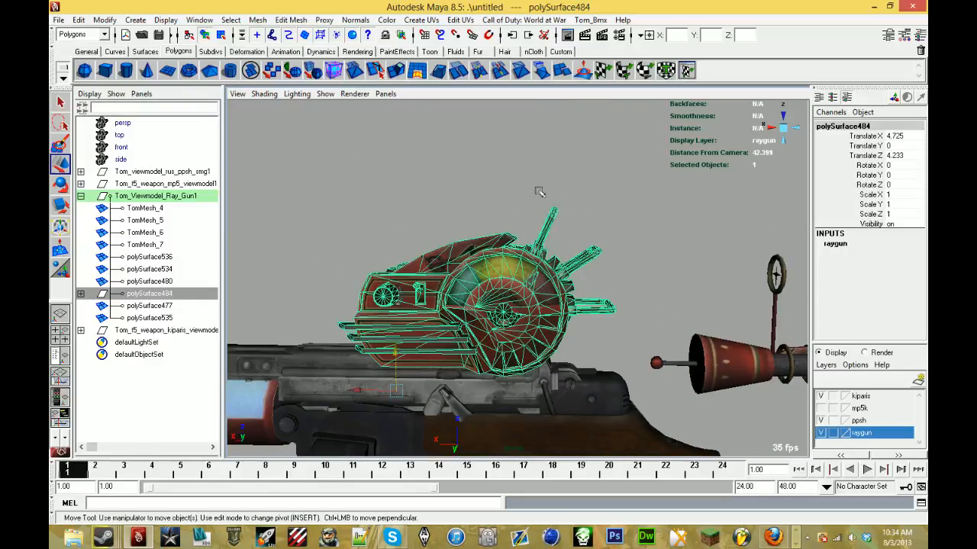
- Delete the uppermost rear rod and the red emblem fin from the top of the dial housing
drag(562, 238, 750, 246)
key(Delete)
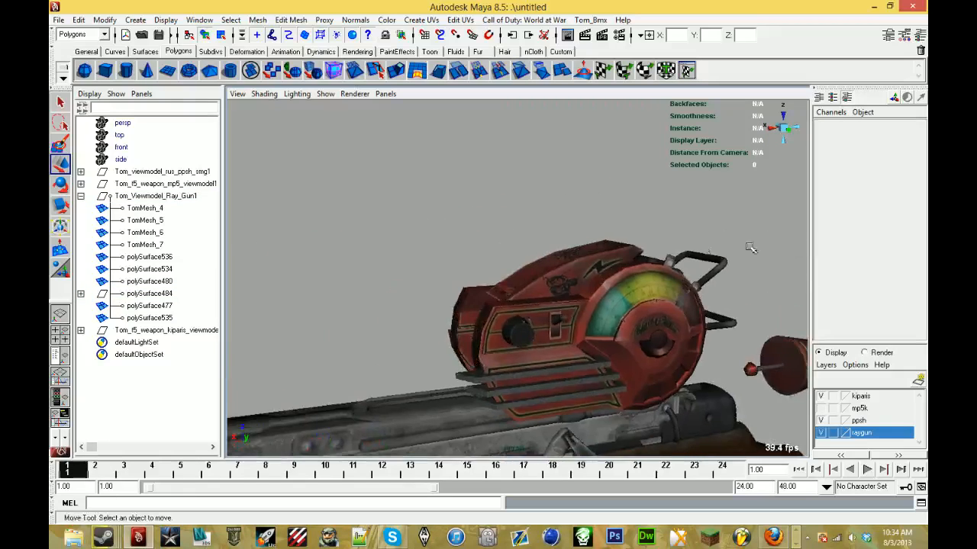
scroll(750, 247, up, 4)
alt+drag(580, 243, 561, 250)
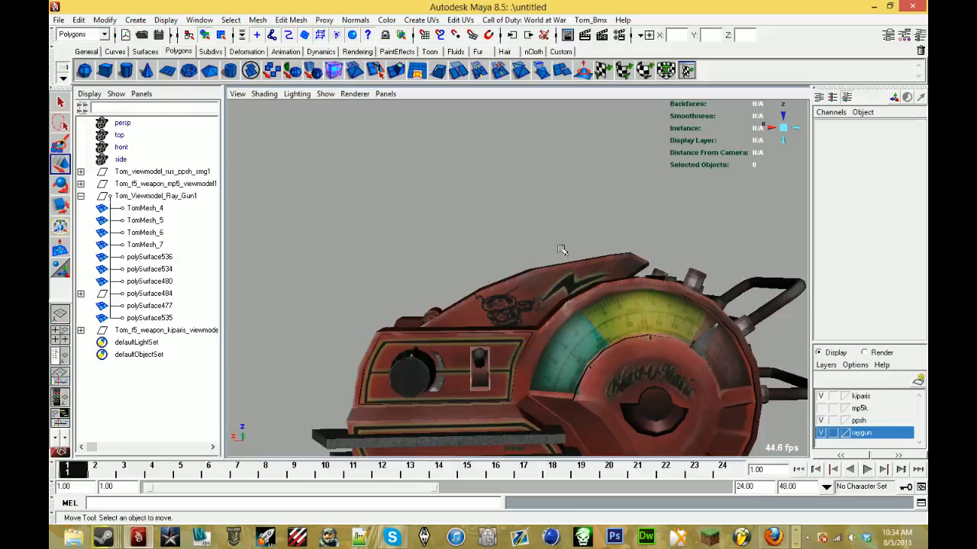
drag(635, 265, 610, 255)
key(Delete)
- Delete the leftover fin fragments and the small piece polySurface621 from the housing's top
click(574, 248)
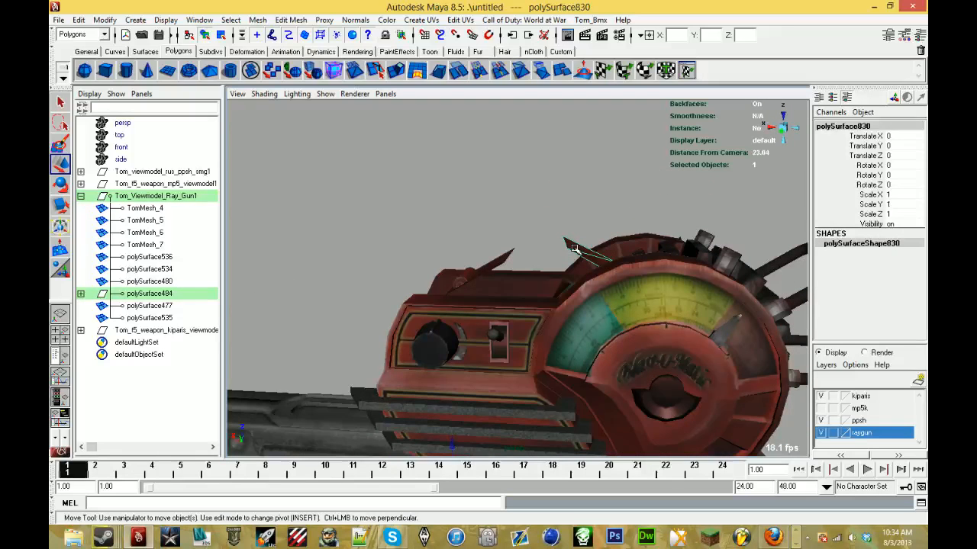
key(Delete)
click(679, 242)
key(Delete)
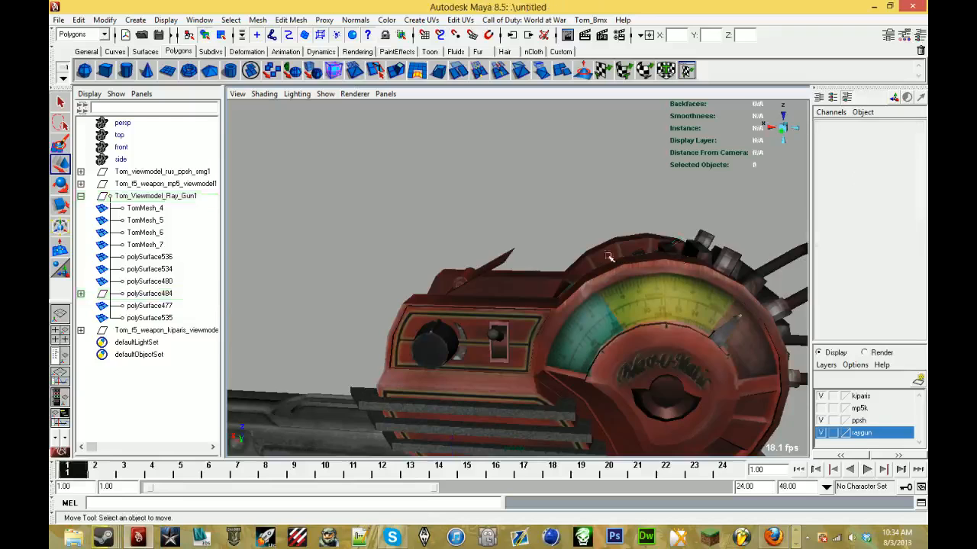
click(496, 270)
click(474, 268)
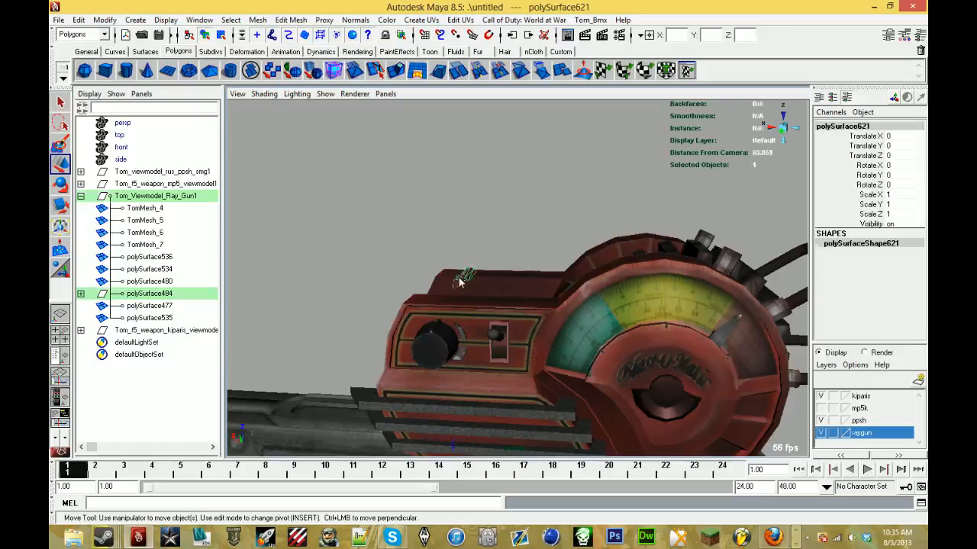
key(Delete)
- Delete the small red rod pieces between the housing's two side walls
alt+drag(474, 269, 544, 288)
alt+middle_drag(543, 288, 557, 293)
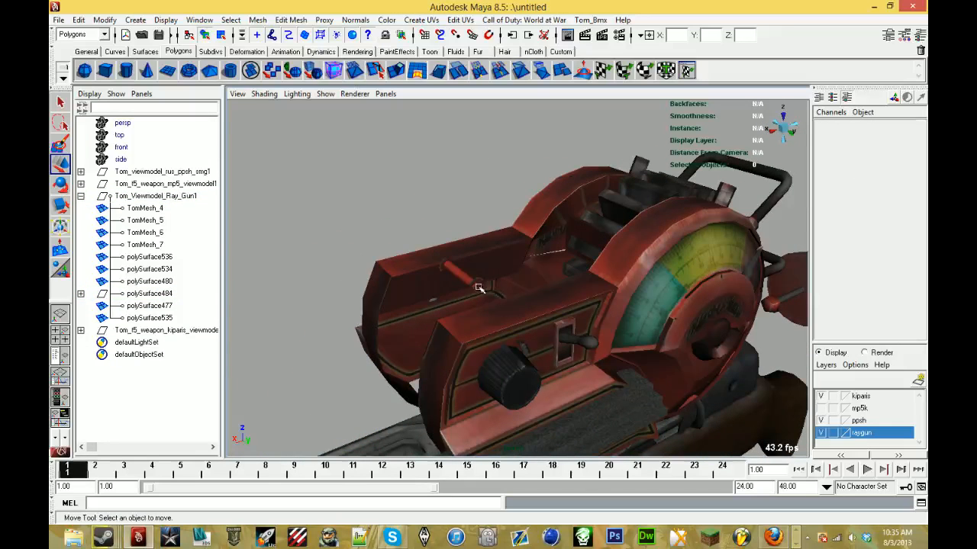
click(473, 285)
key(Delete)
click(468, 283)
key(Delete)
click(460, 277)
key(Delete)
- Check the housing from all sides and delete the upper angled loop handle behind the dial
alt+drag(460, 277, 577, 278)
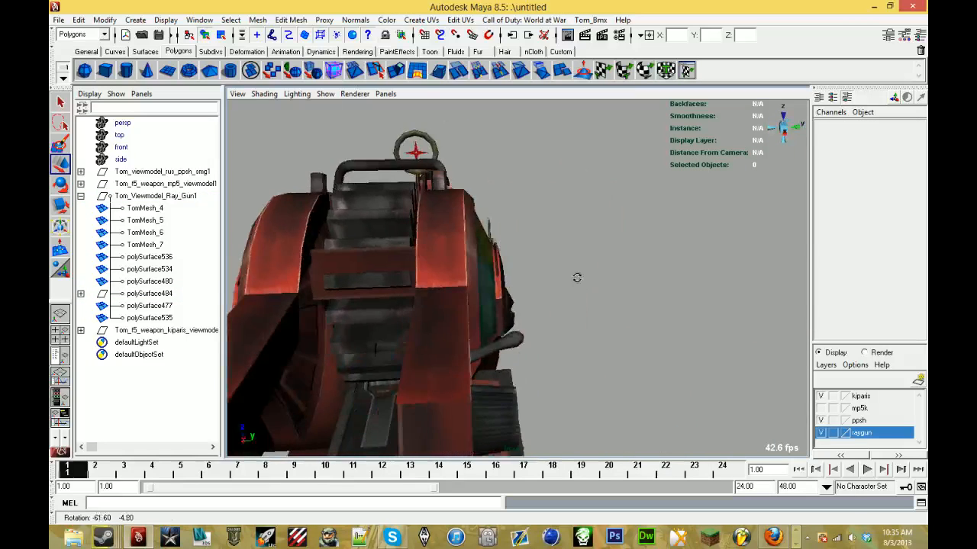
alt+drag(421, 291, 705, 273)
alt+drag(467, 302, 626, 297)
scroll(719, 301, down, 5)
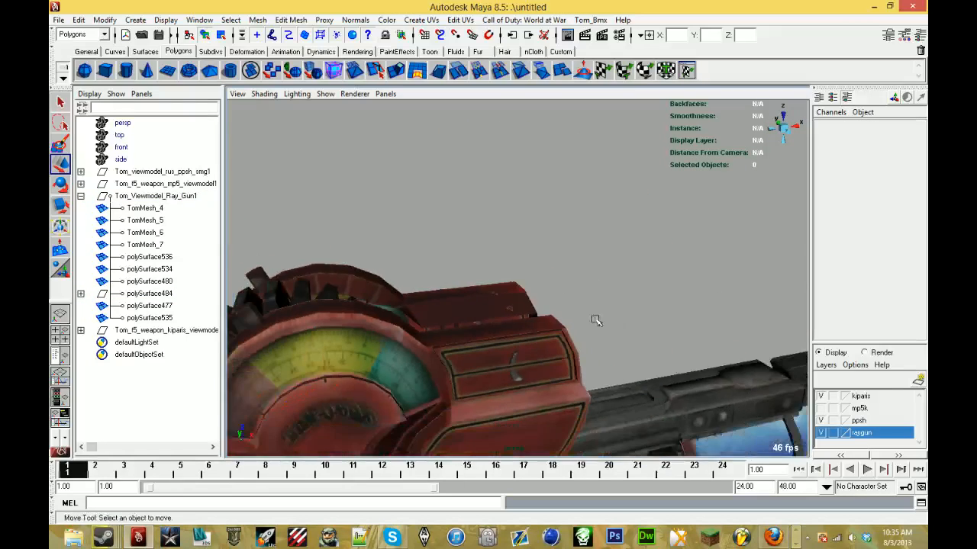
alt+middle_drag(359, 391, 514, 266)
alt+drag(514, 266, 663, 282)
alt+drag(497, 305, 679, 278)
alt+middle_drag(679, 274, 578, 270)
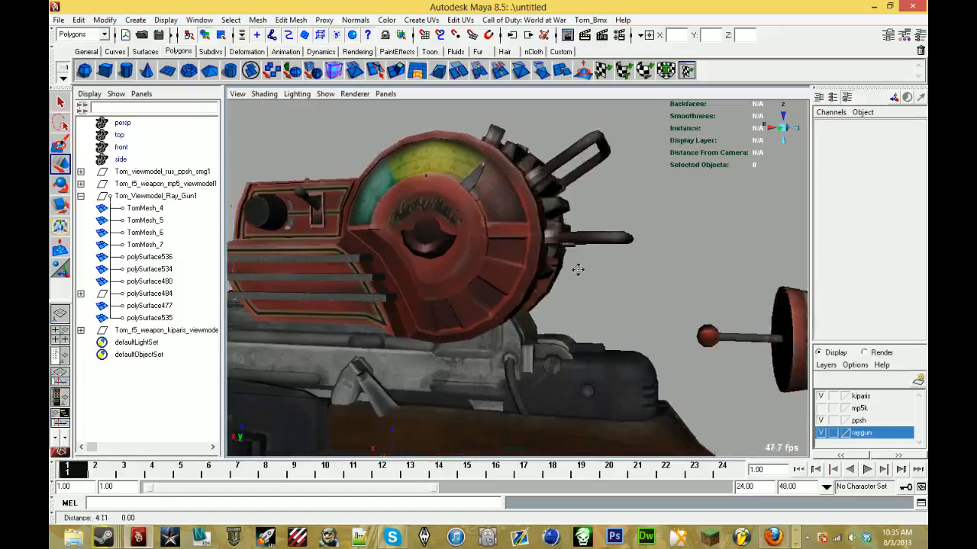
alt+drag(578, 269, 541, 326)
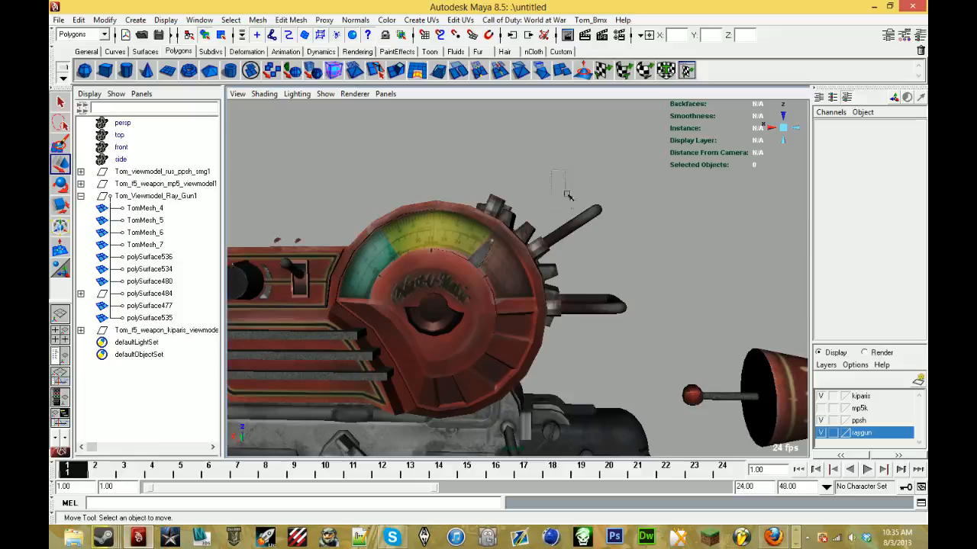
drag(606, 246, 486, 251)
click(605, 245)
- Lower the polySurface484 dial group back onto the gun's receiver at Translate Z -4.825
click(116, 295)
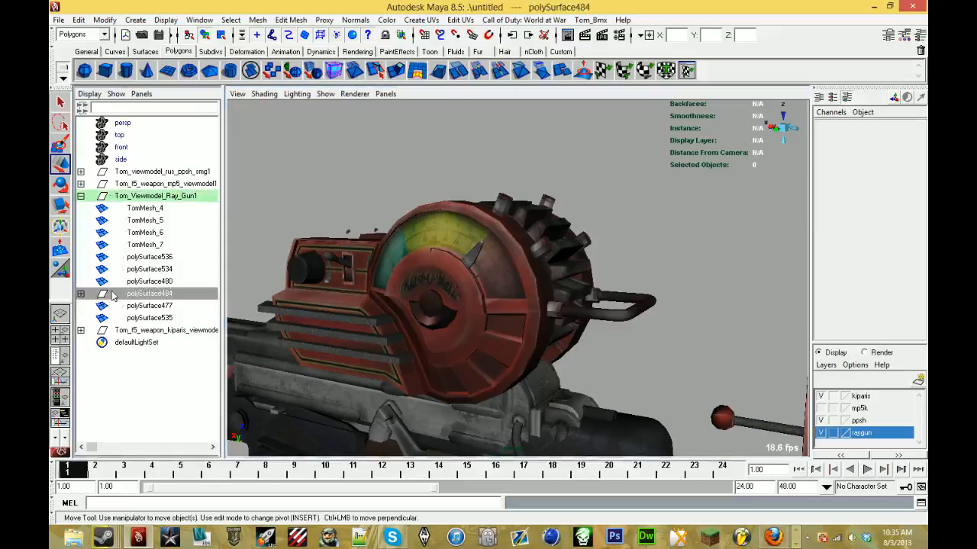
scroll(338, 338, down, 2)
alt+drag(338, 338, 398, 348)
alt+middle_drag(397, 349, 392, 236)
scroll(393, 235, down, 2)
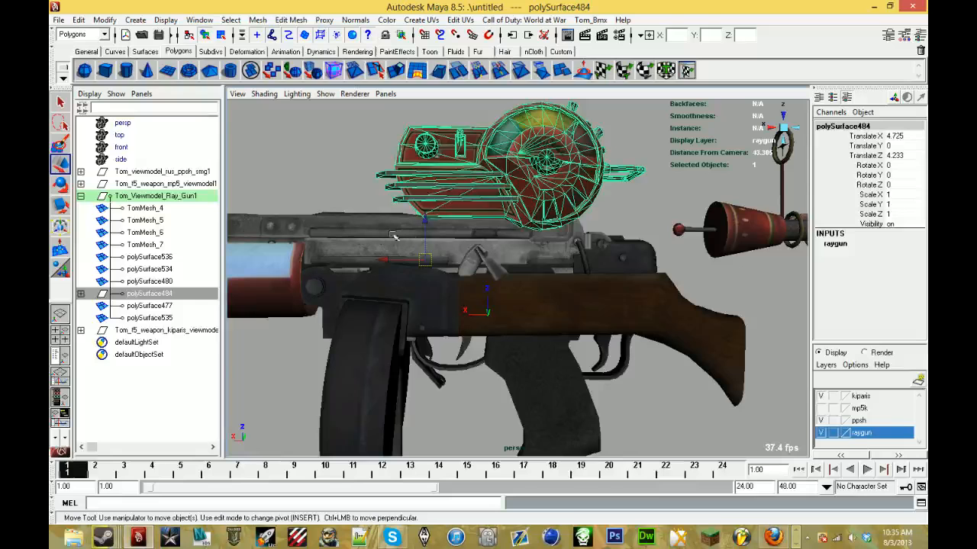
drag(425, 223, 345, 328)
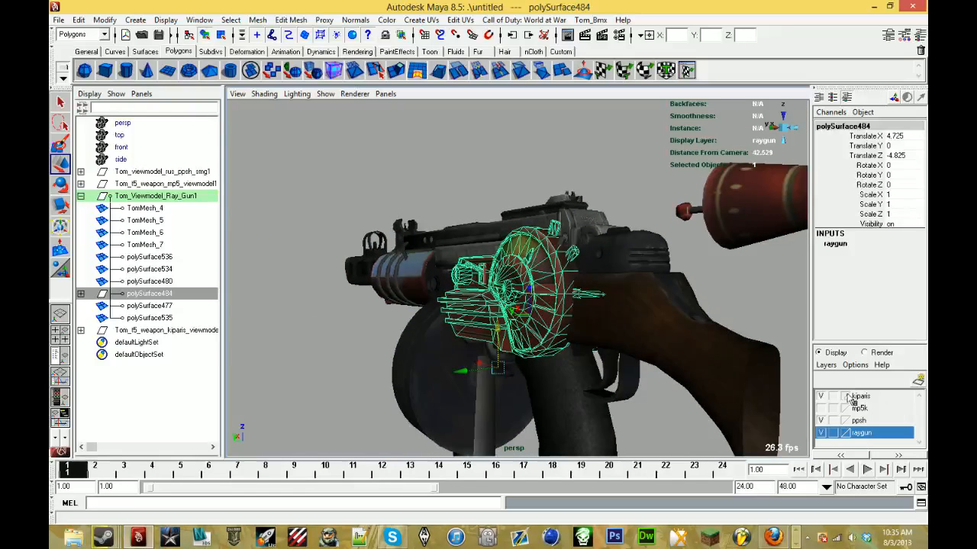
- Select all objects assigned to the kiparis layer and remove them from that layer
mouse_move(876, 443)
right_down()
mouse_move(862, 427)
mouse_move(866, 407)
mouse_move(862, 433)
right_up()
click(867, 398)
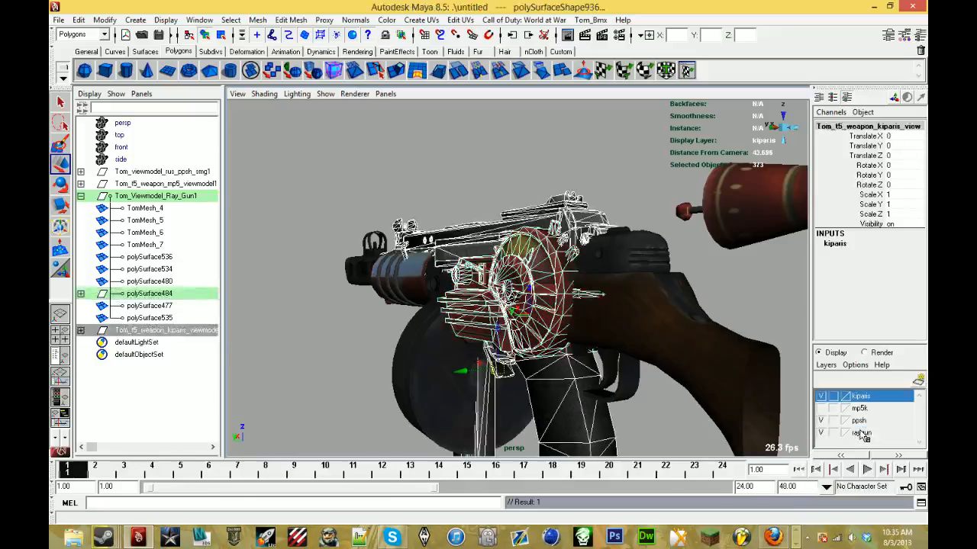
click(523, 153)
right_click(859, 402)
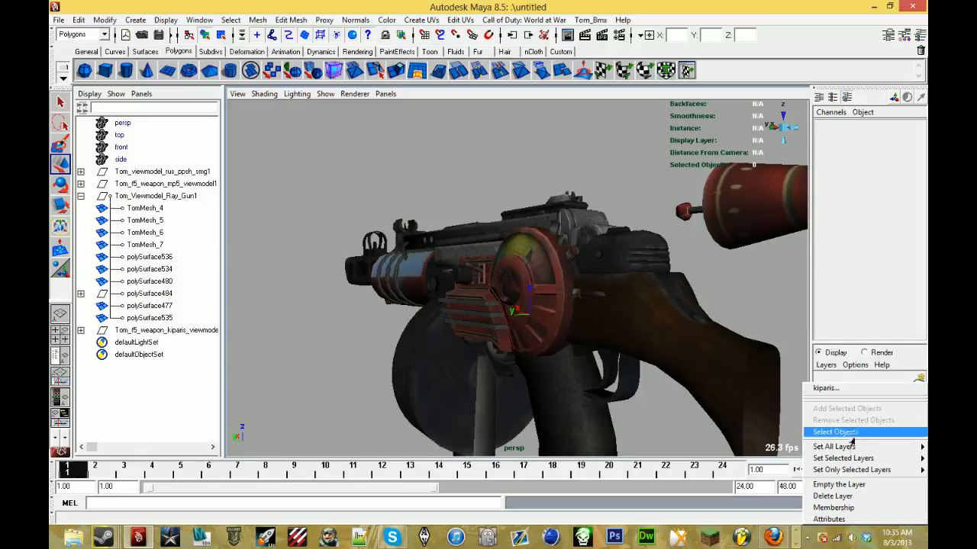
click(848, 433)
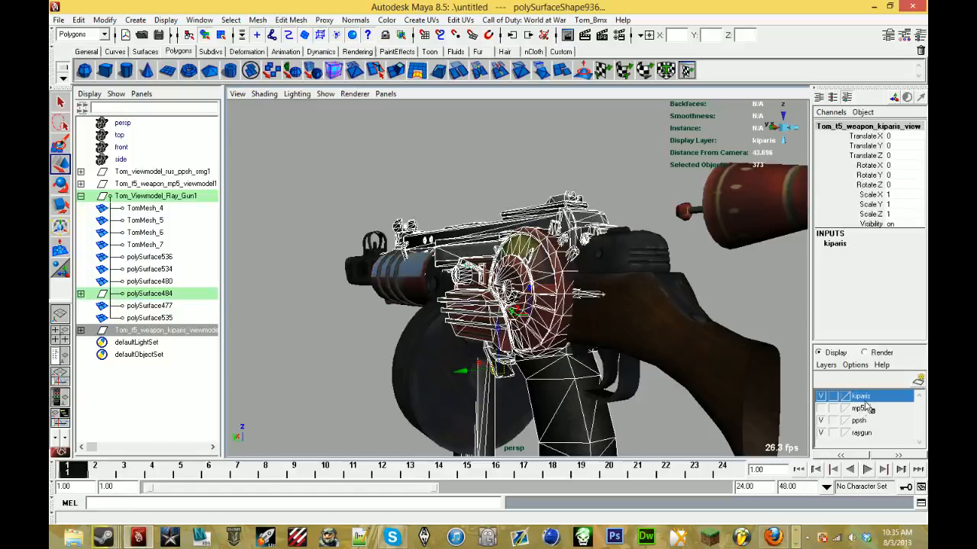
right_click(868, 409)
click(870, 417)
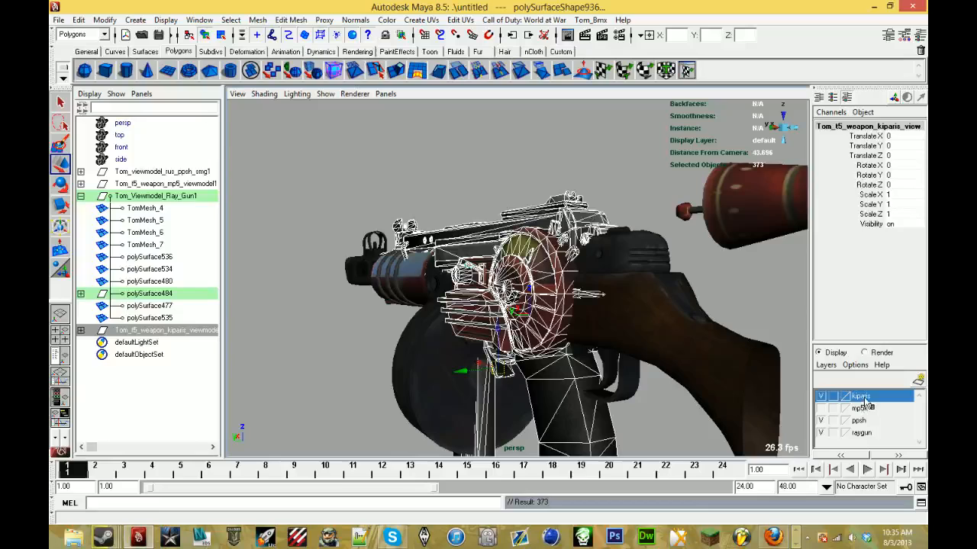
- Add the Tom_t5_weapon_kiparis_viewmodel group back to the kiparis layer
click(710, 292)
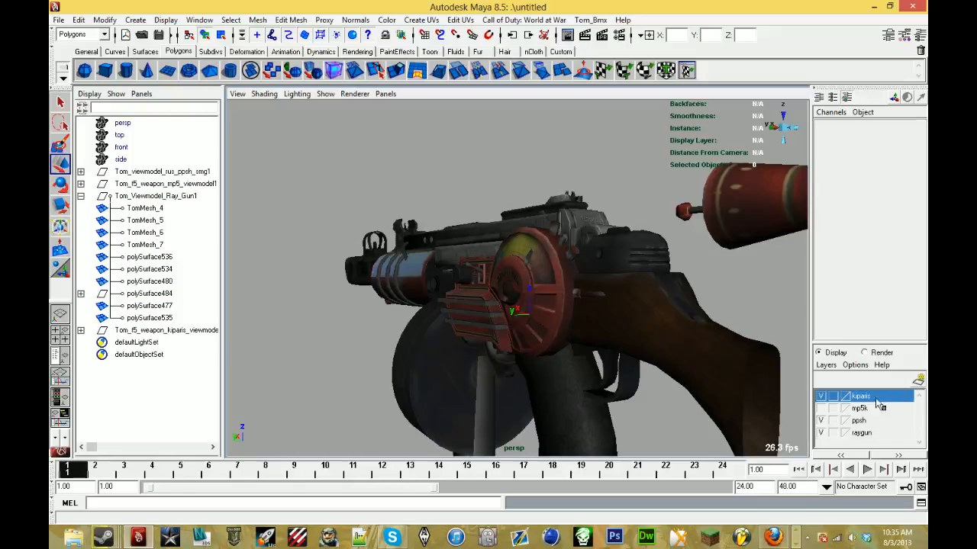
right_click(876, 404)
double_click(860, 397)
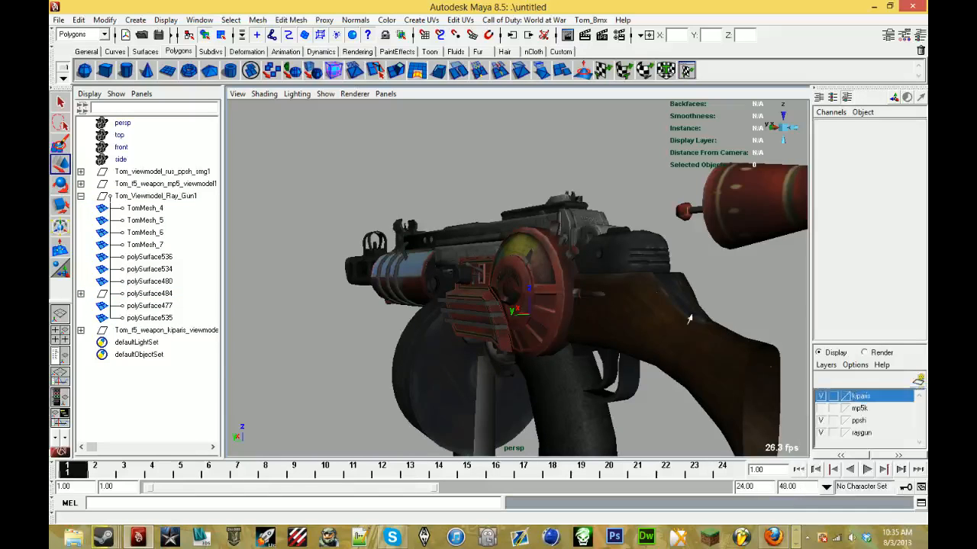
click(571, 216)
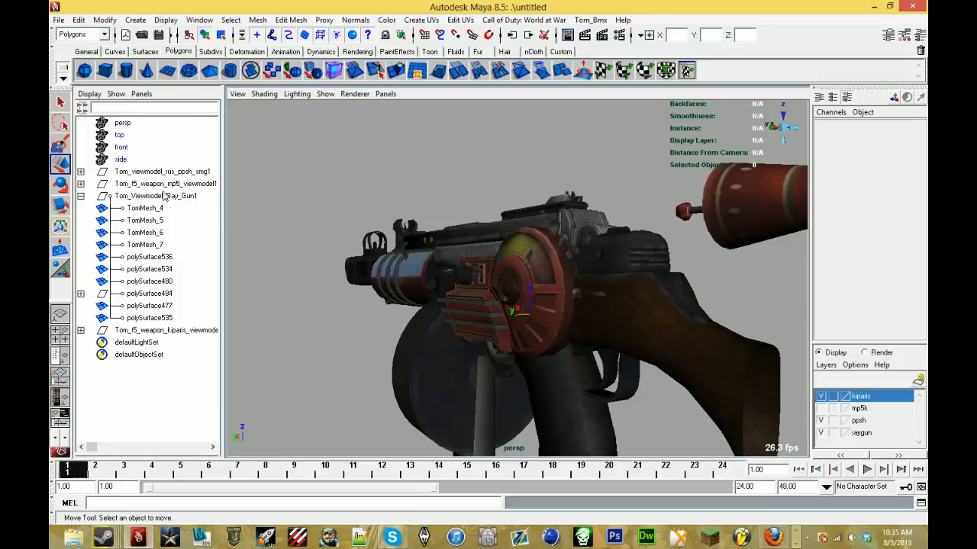
click(178, 331)
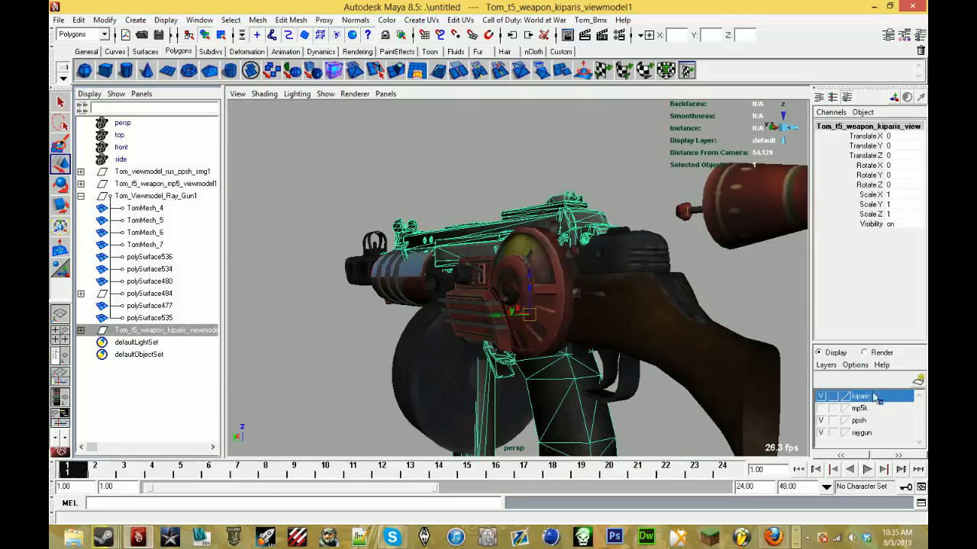
right_click(875, 398)
click(855, 402)
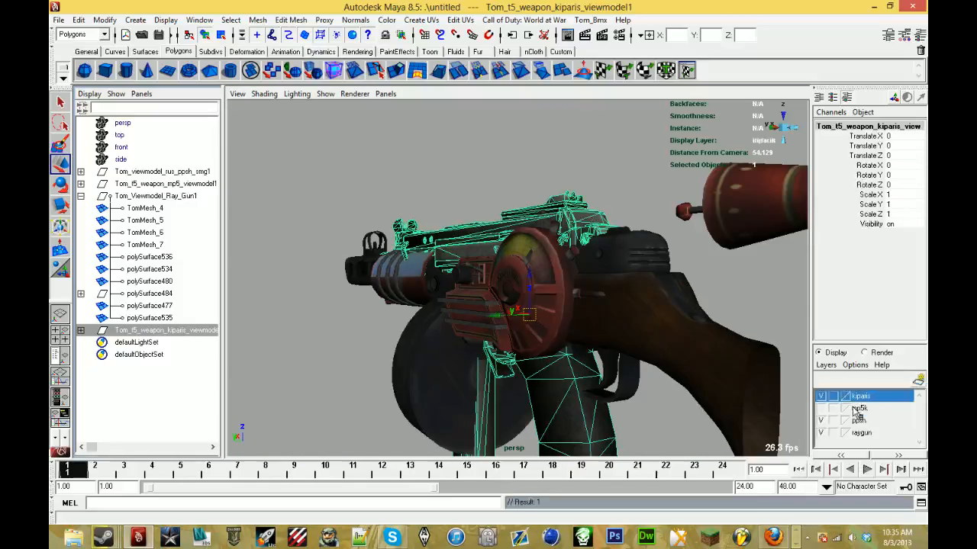
- Add the polySurface484 dial group to the raygun layer and clear the selection
click(119, 295)
click(868, 438)
right_click(864, 433)
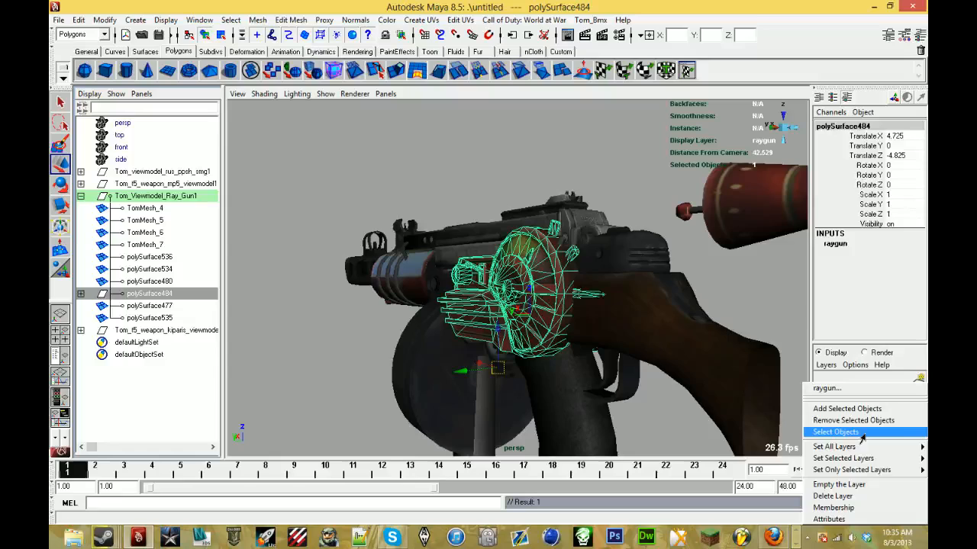
click(864, 407)
click(783, 326)
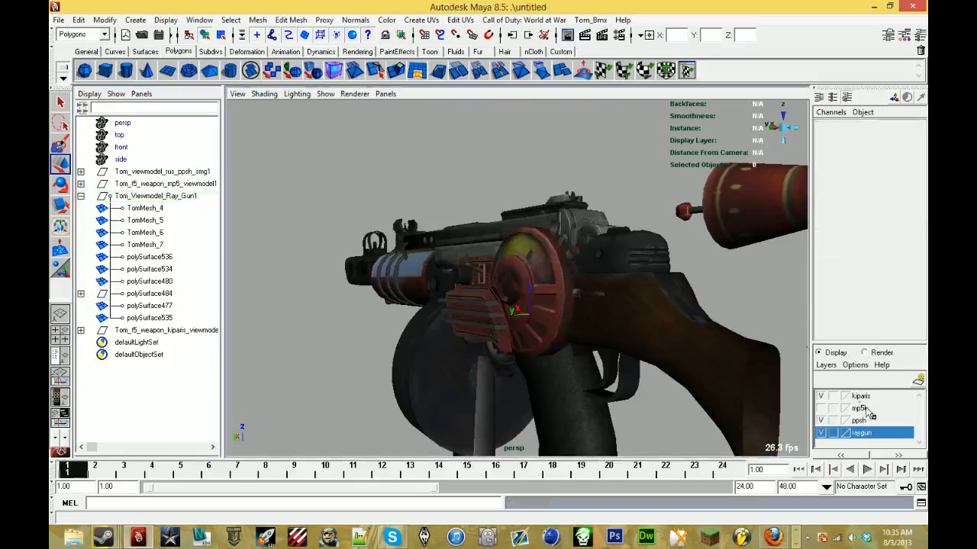
- Check what the raygun and kiparis layers contain by toggling their visibility and template display, and hide the kiparis layer
click(823, 433)
click(823, 434)
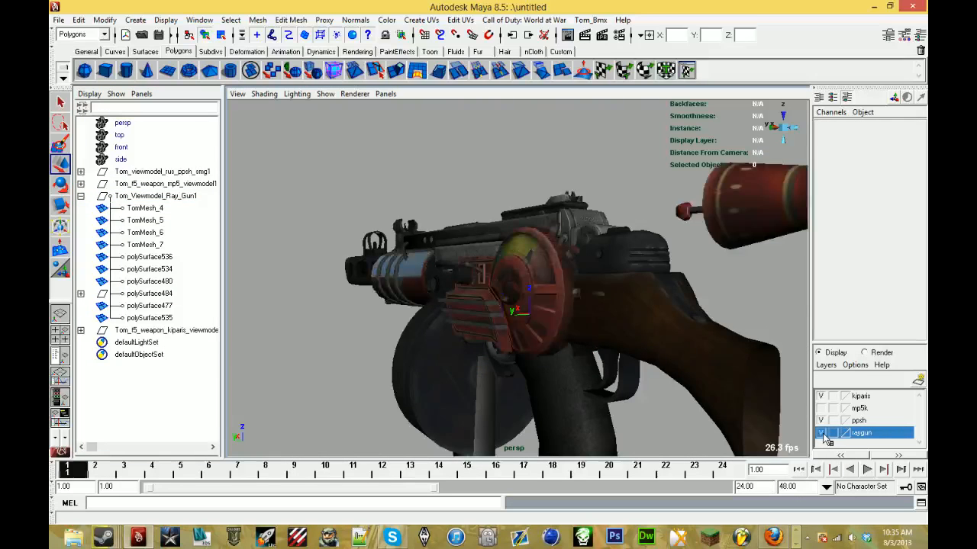
click(821, 396)
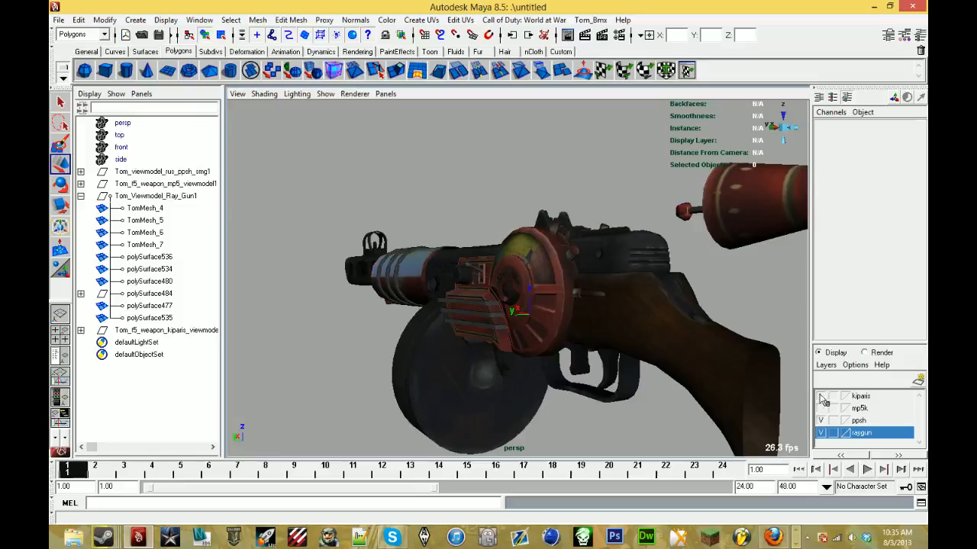
click(821, 396)
click(832, 397)
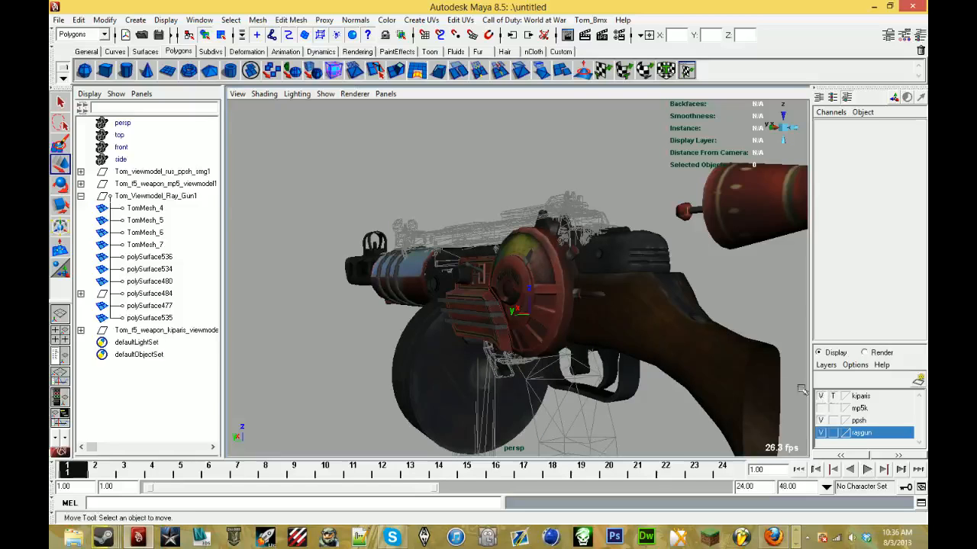
click(833, 397)
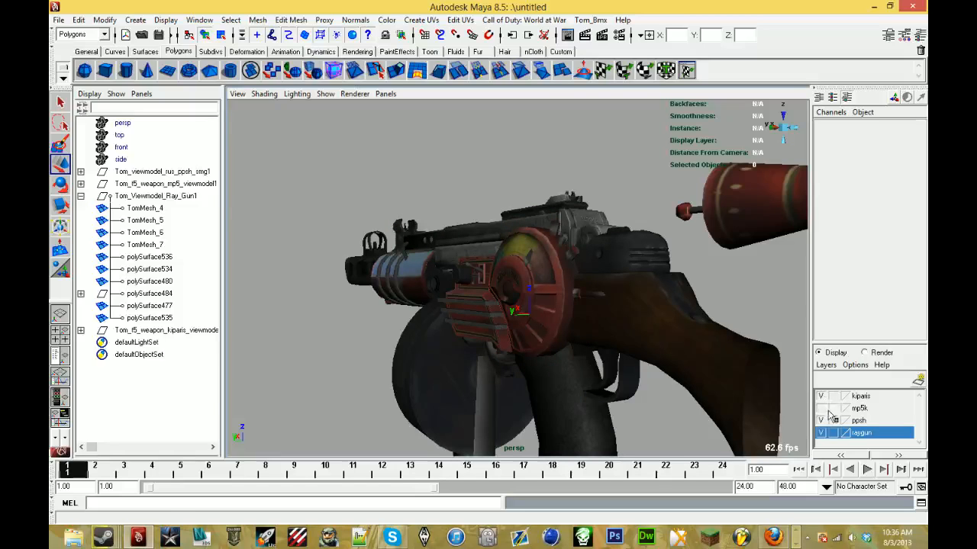
click(821, 397)
- Delete the unused remainder of the ray gun behind the ppsh stock, including its nozzle, fins, body and grip
alt+drag(534, 290, 568, 298)
scroll(635, 322, down, 4)
click(512, 271)
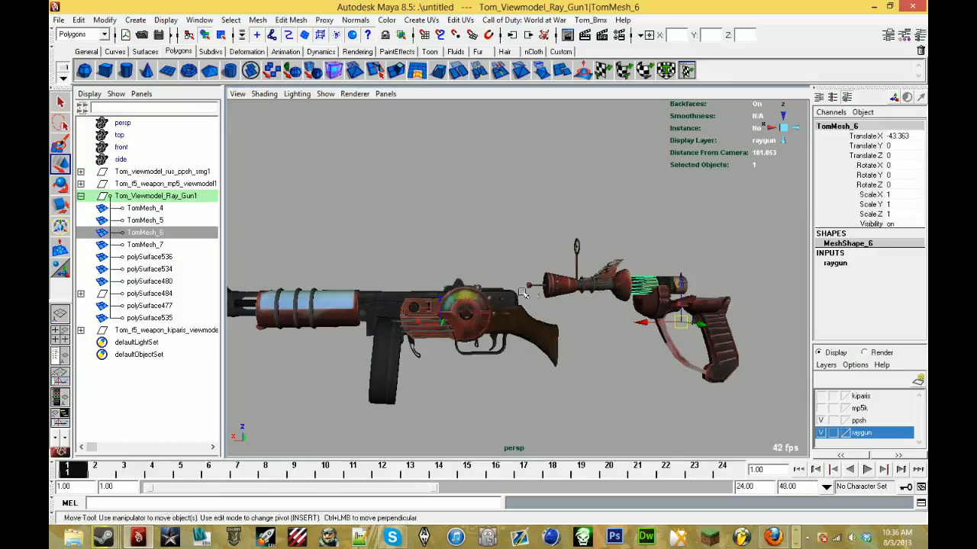
alt+middle_drag(568, 297, 502, 282)
alt+right_drag(502, 283, 534, 219)
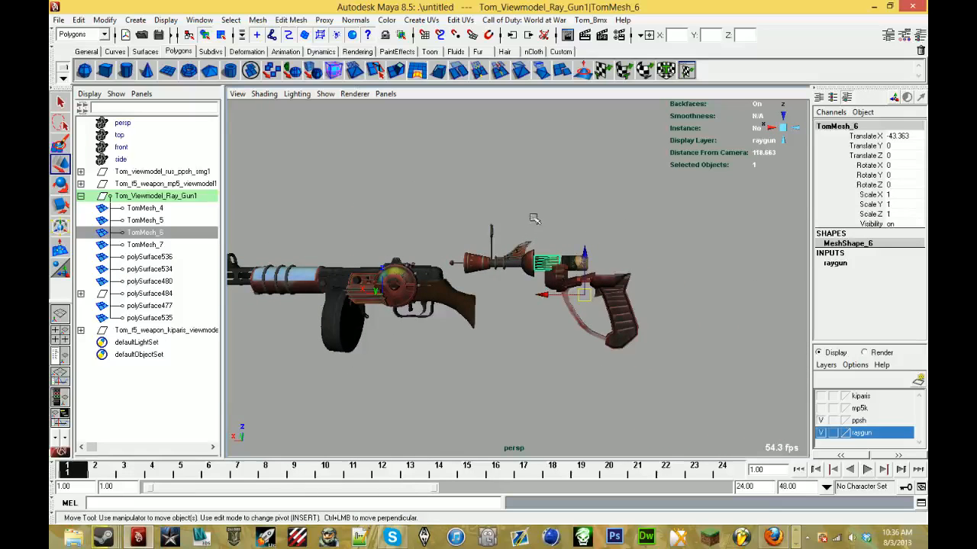
drag(661, 333, 766, 303)
key(Delete)
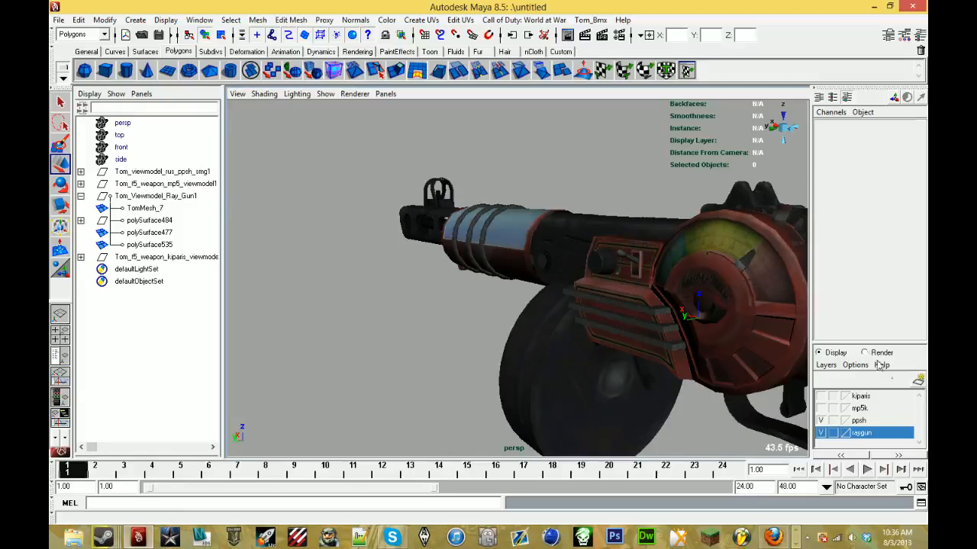
- Show the mp5k layer, select the Tom_t5_weapon_mp5_viewmodel1 group and compare it with the gun picture in the other window
click(822, 408)
alt+drag(584, 276, 327, 206)
click(211, 186)
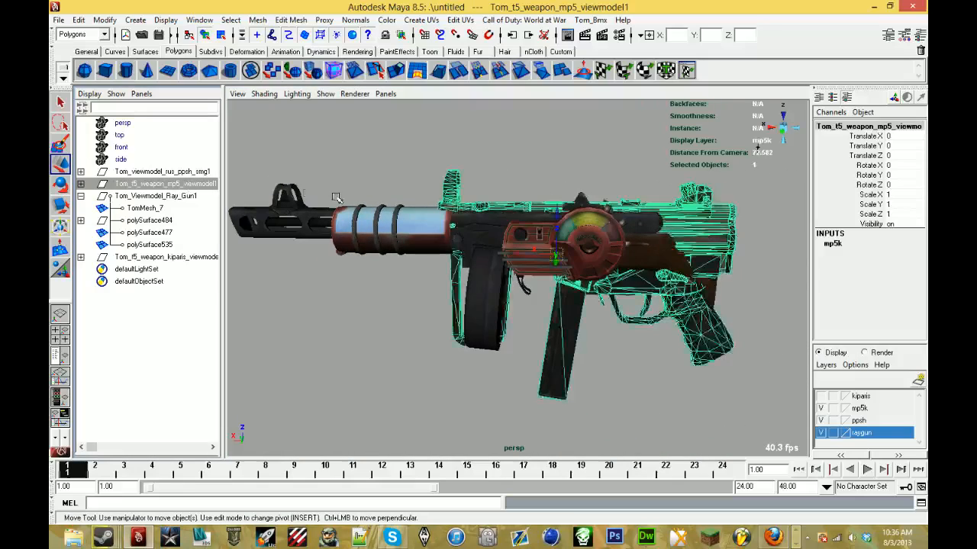
key(alt+Tab)
click(434, 8)
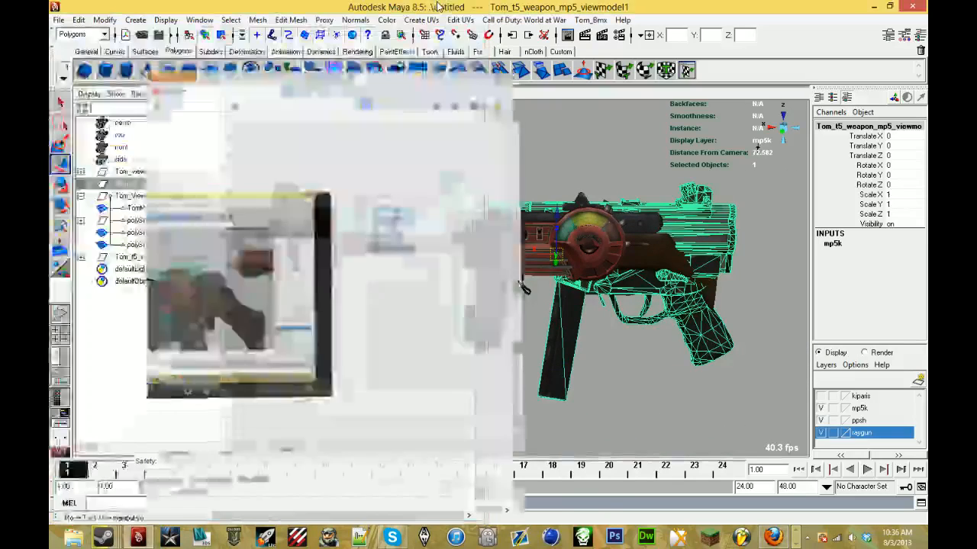
scroll(487, 209, up, 3)
alt+middle_drag(486, 207, 478, 199)
scroll(478, 199, down, 5)
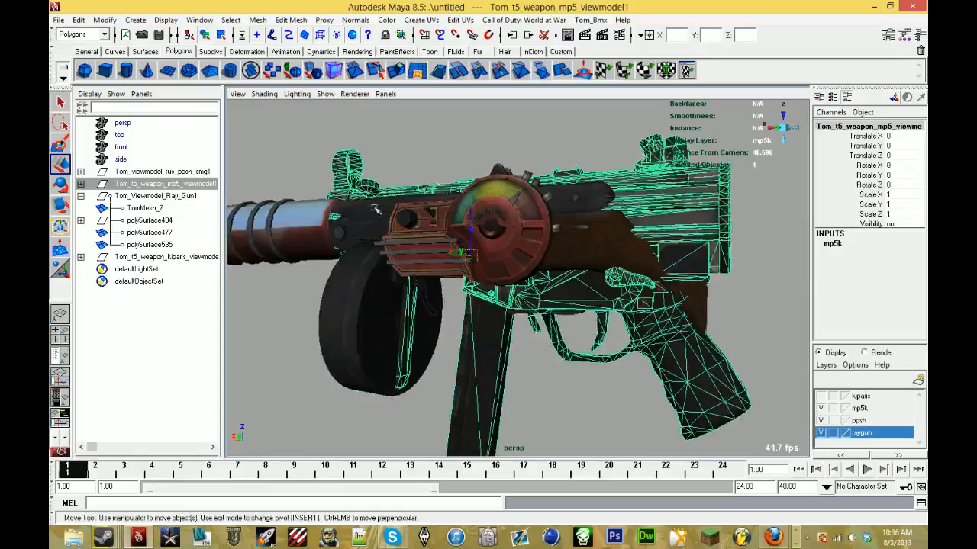
- Isolate the mp5k by hiding the ppsh and raygun layers, examine it from all sides, and show the ppsh layer again
click(821, 421)
click(822, 433)
alt+drag(500, 304, 476, 305)
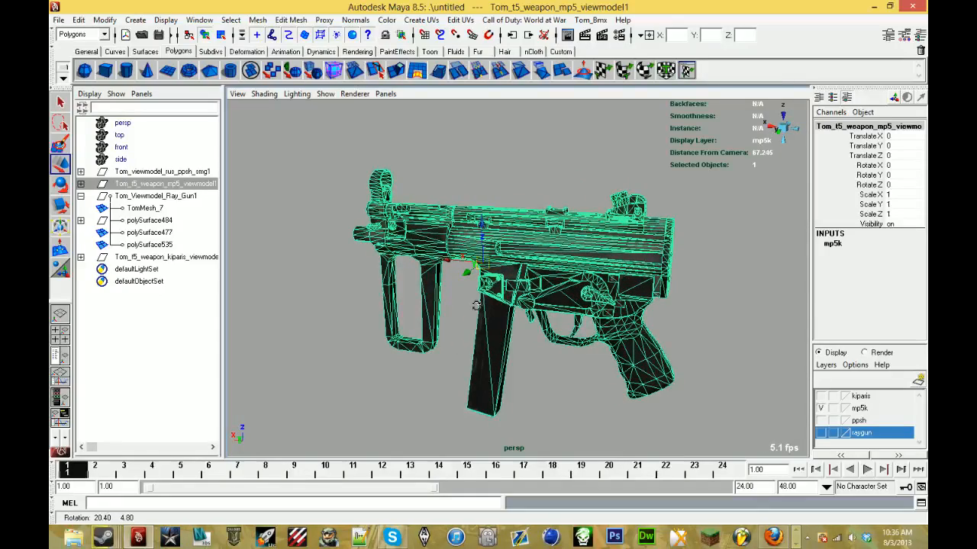
alt+drag(476, 305, 630, 287)
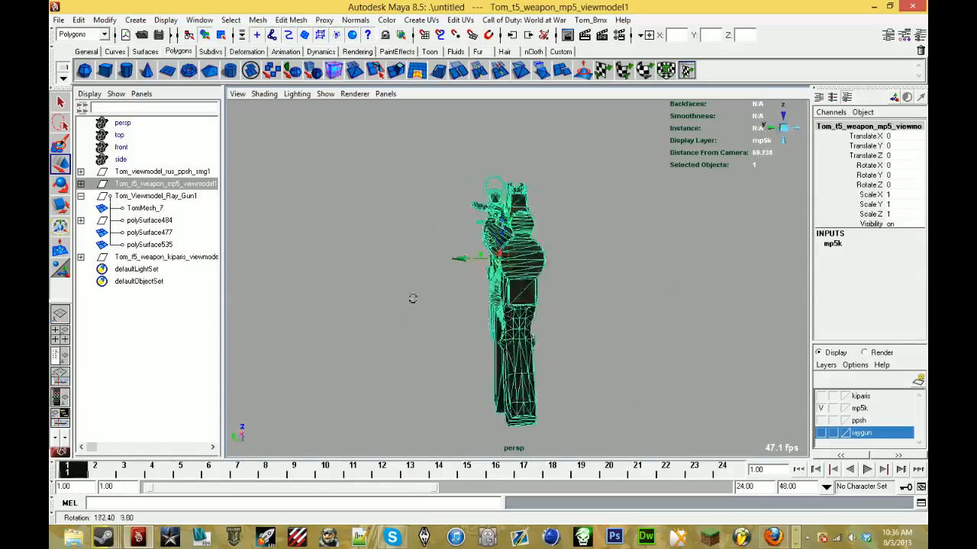
alt+drag(413, 298, 500, 299)
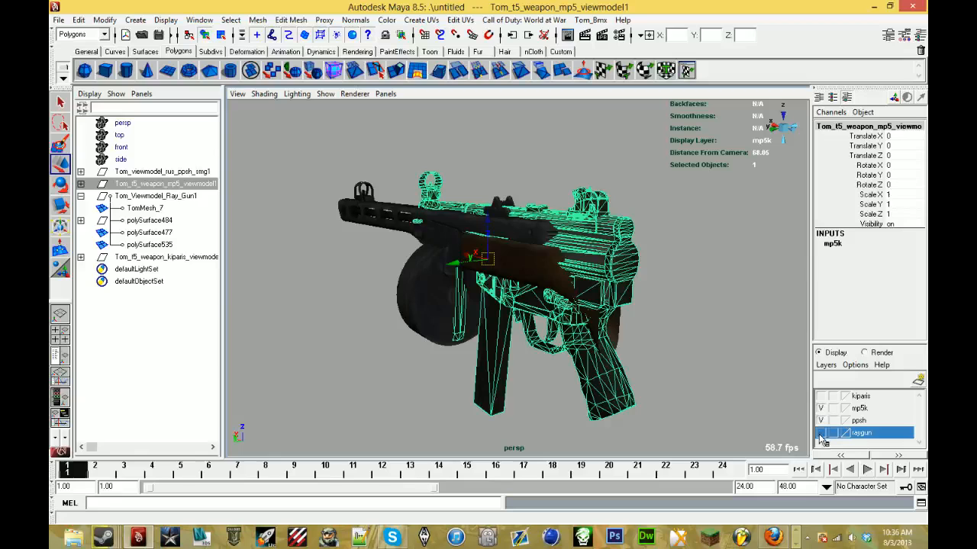
- Show the raygun layer again and move the mp5 group forward to Translate X 14.574, placing its front handle under the barrel
alt+drag(695, 360, 266, 210)
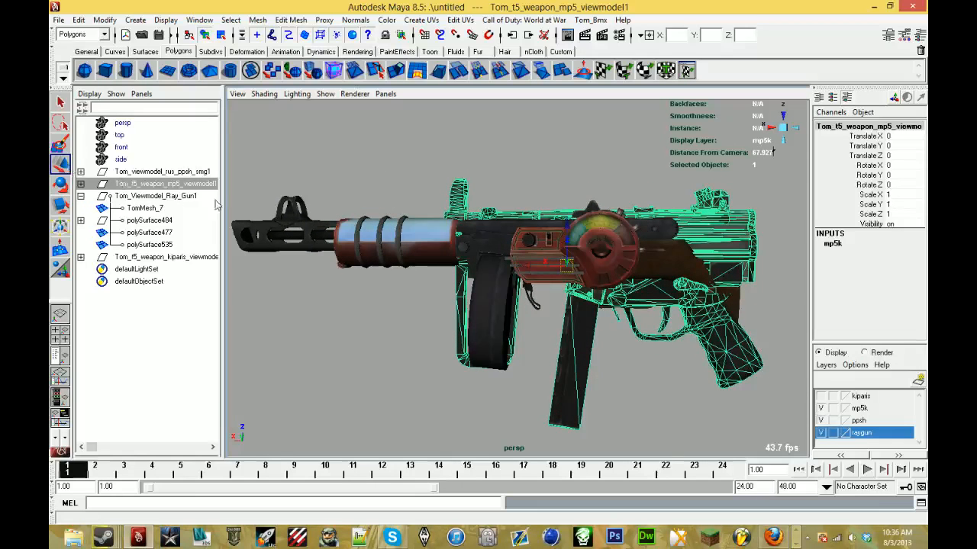
drag(534, 265, 412, 223)
drag(470, 239, 439, 239)
- Reparent the mp5's TomMesh_7 handle and grip mesh under Tom_Viewmodel_Ray_Gun1, and delete the rest of the mp5 group
click(421, 296)
alt+drag(422, 297, 393, 286)
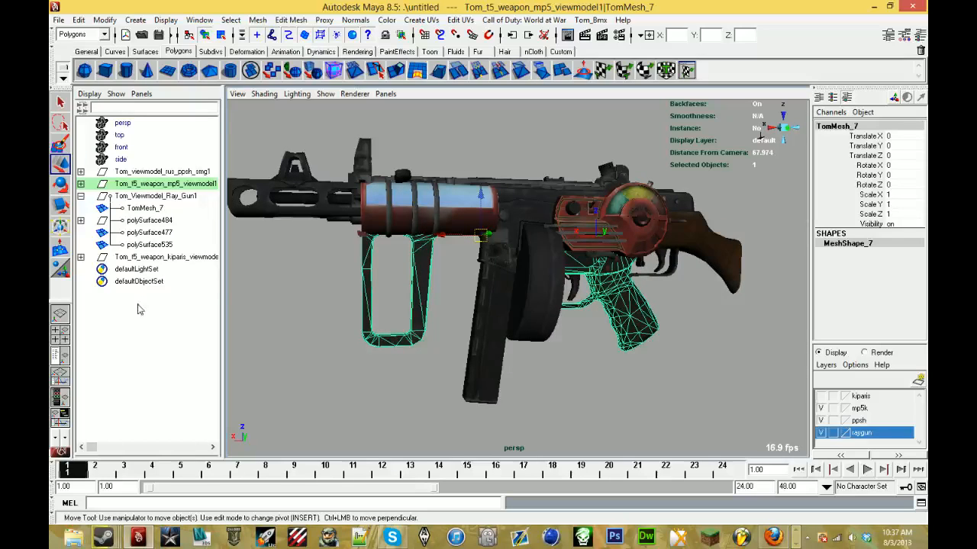
click(81, 183)
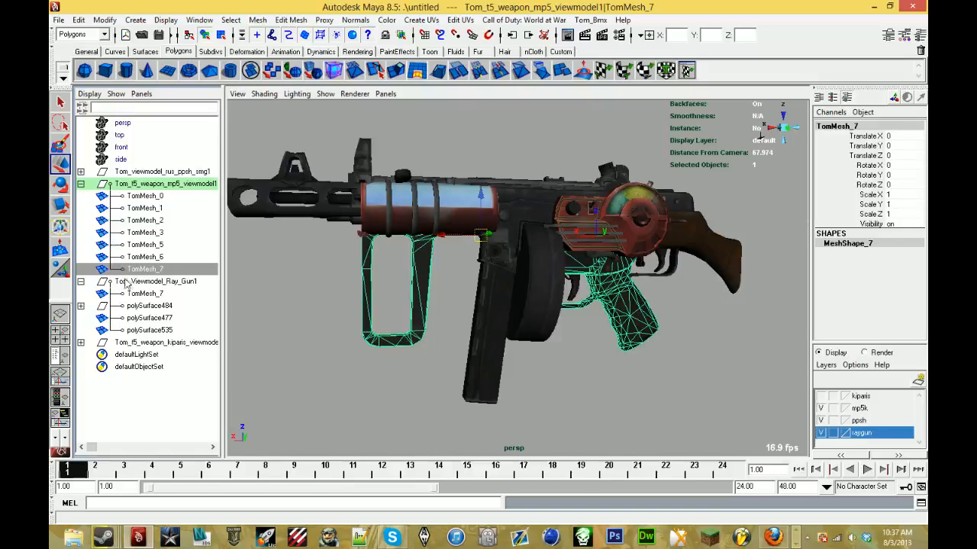
middle_drag(147, 303, 147, 302)
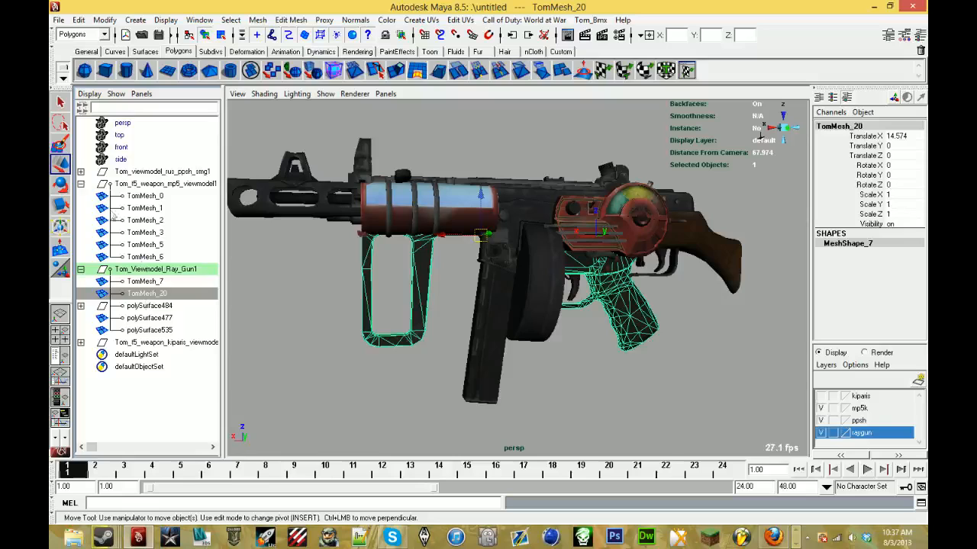
click(81, 185)
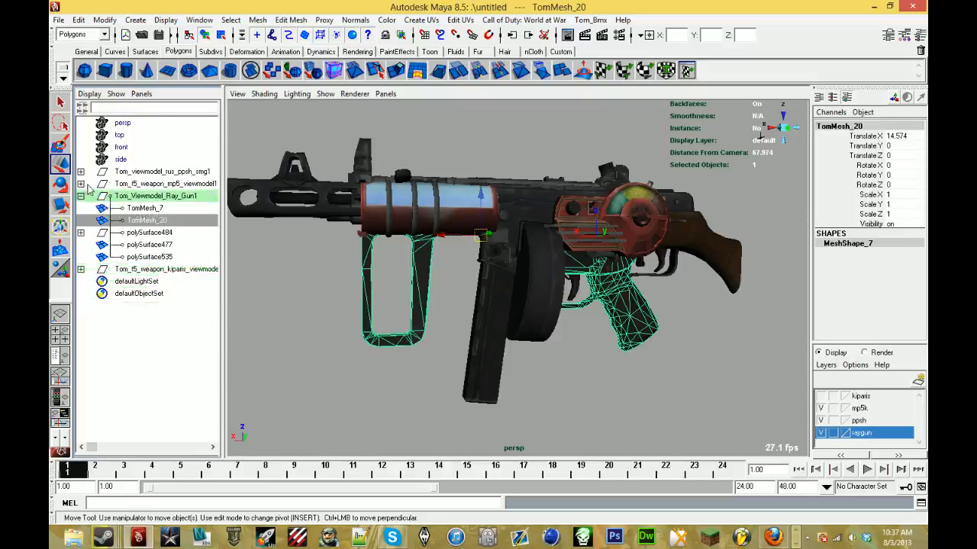
click(168, 184)
key(Delete)
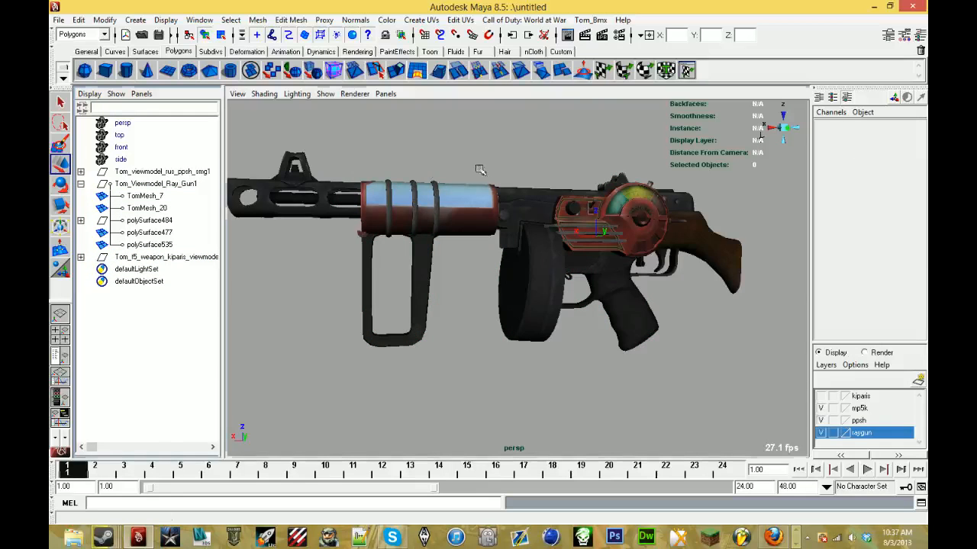
- Lower the TomMesh_20 handle and grip mesh clear of the gun to Translate Z -20.439
alt+drag(478, 163, 439, 176)
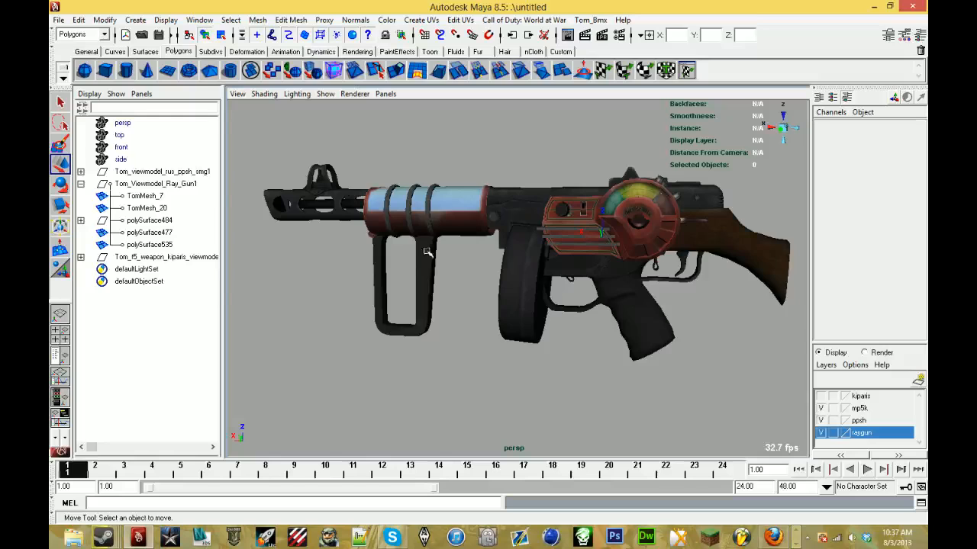
alt+drag(427, 252, 537, 336)
click(484, 278)
click(387, 332)
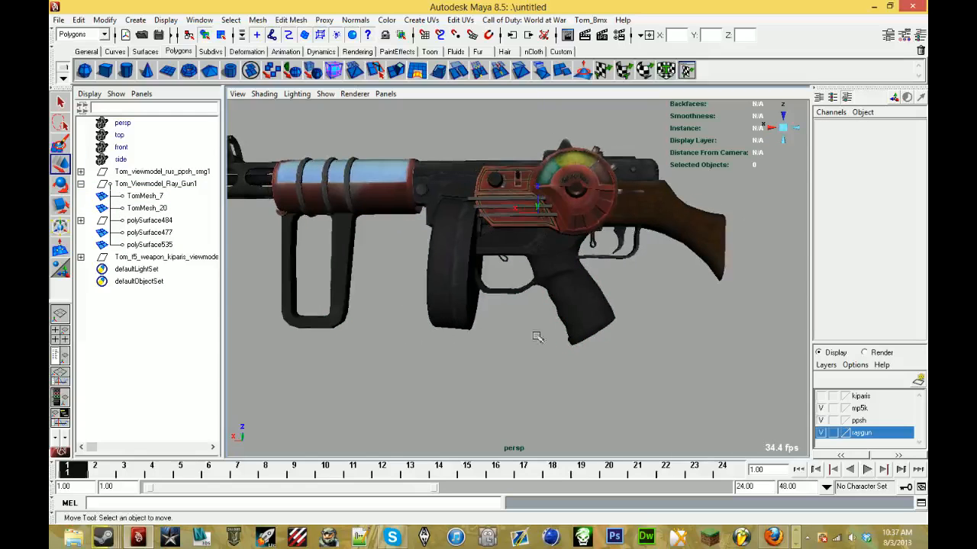
click(570, 310)
alt+drag(560, 298, 557, 290)
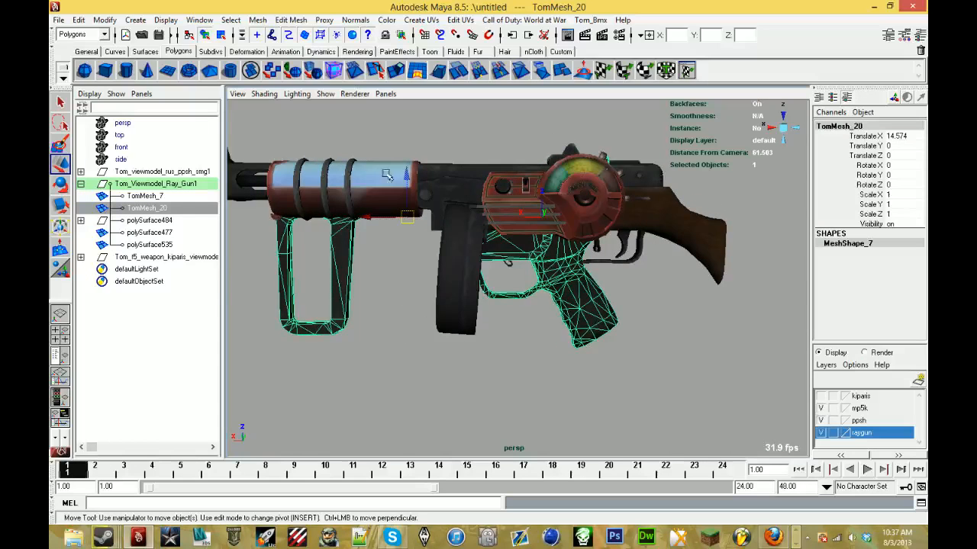
drag(388, 174, 399, 333)
alt+middle_drag(399, 333, 435, 201)
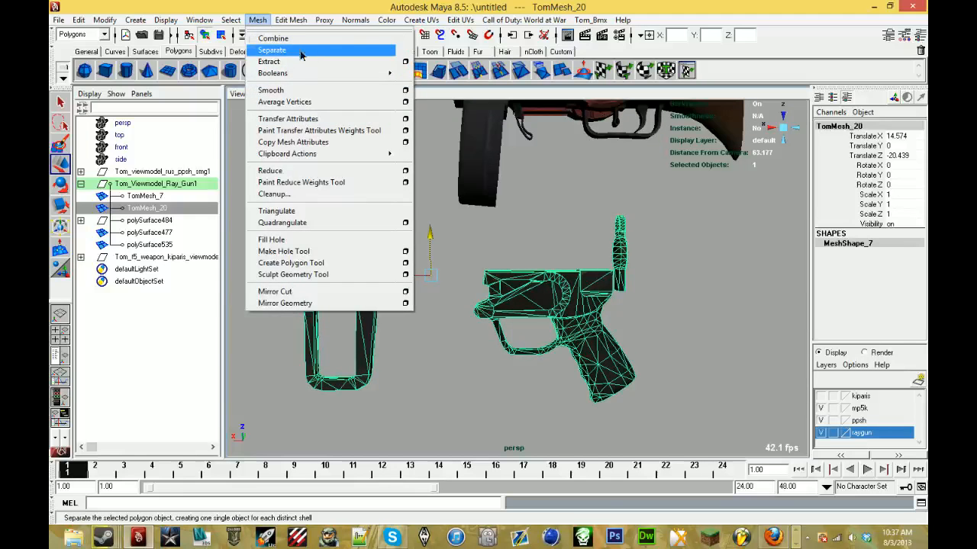
- Separate TomMesh_20 into individual pieces and delete the rear pistol grip and trigger guard pieces
click(273, 49)
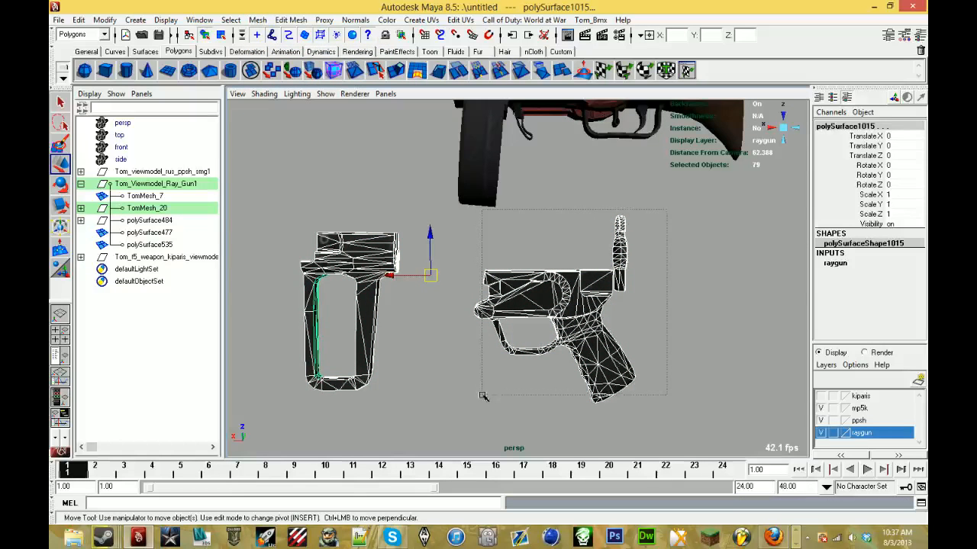
drag(482, 396, 483, 396)
key(Delete)
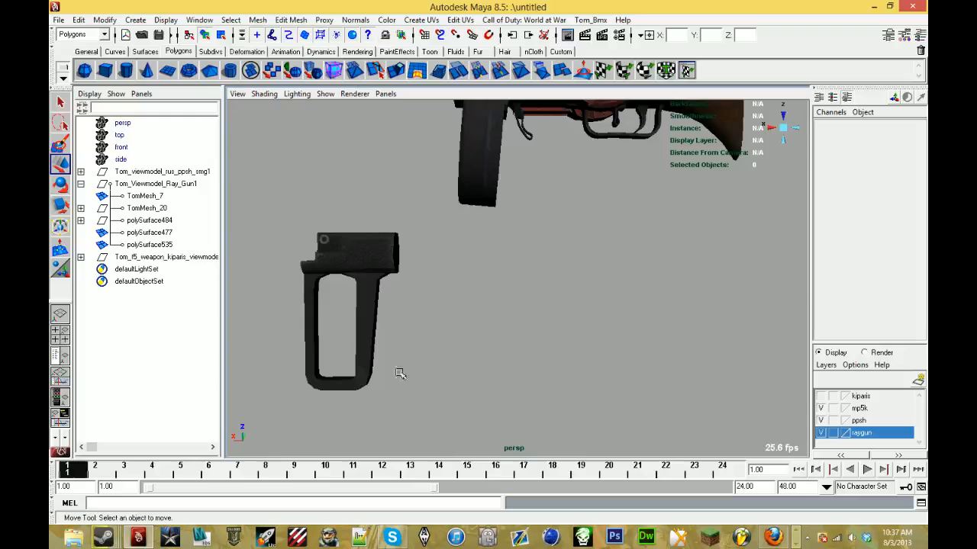
- Combine the remaining front handle pieces of TomMesh_20 into one mesh
click(153, 211)
click(258, 20)
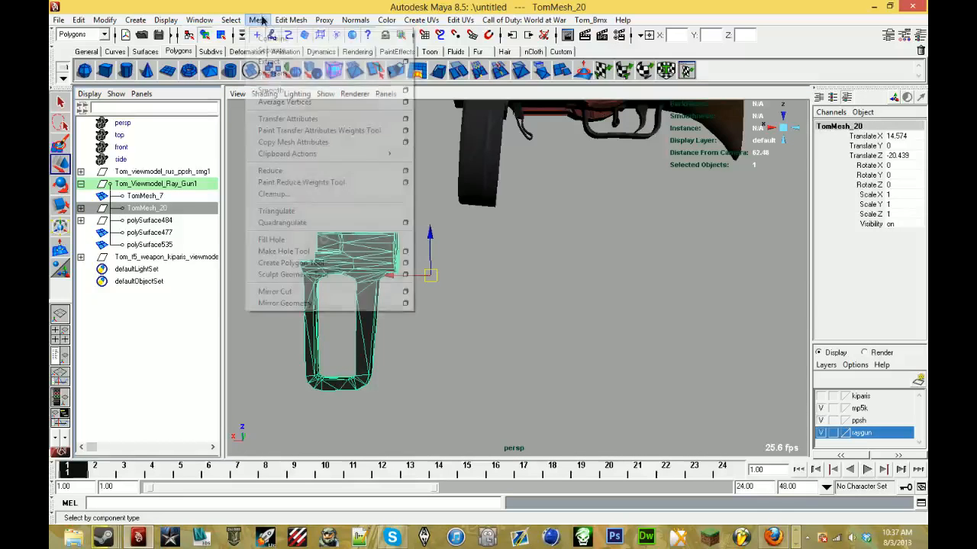
click(267, 50)
- Combine the pieces of the polySurface484 dial group into one mesh
click(169, 209)
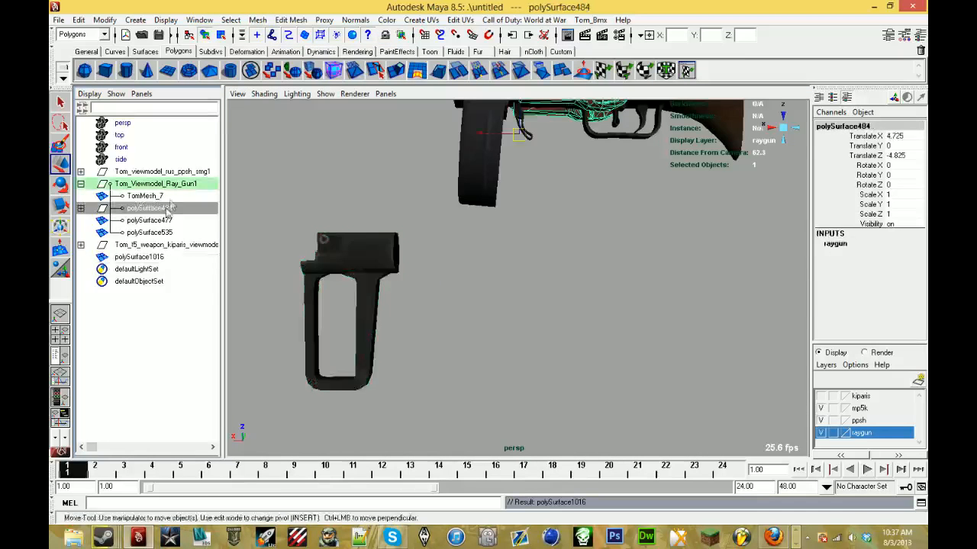
click(257, 20)
click(267, 48)
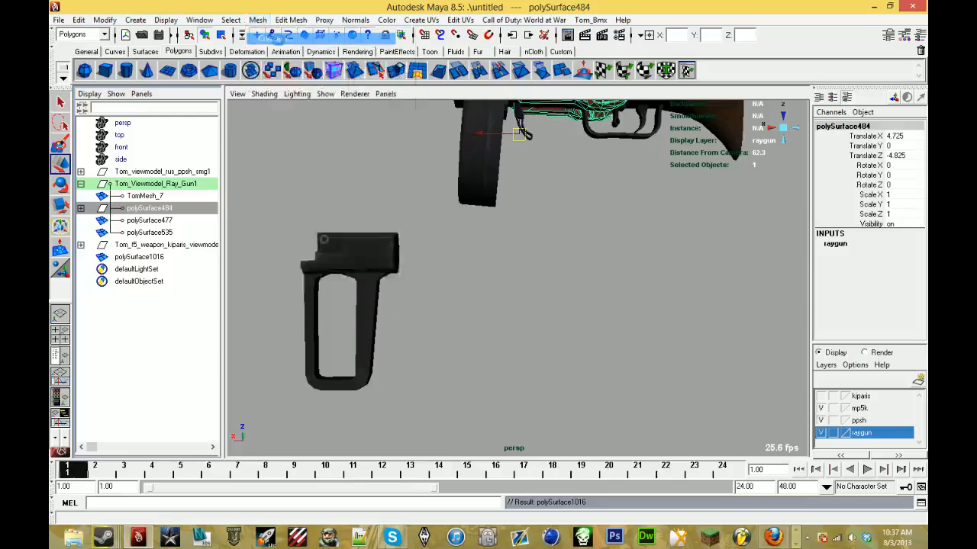
- Move the combined meshes polySurface1016 and polySurface1017 into the Tom_Viewmodel_Ray_Gun1 group
ctrl+click(163, 245)
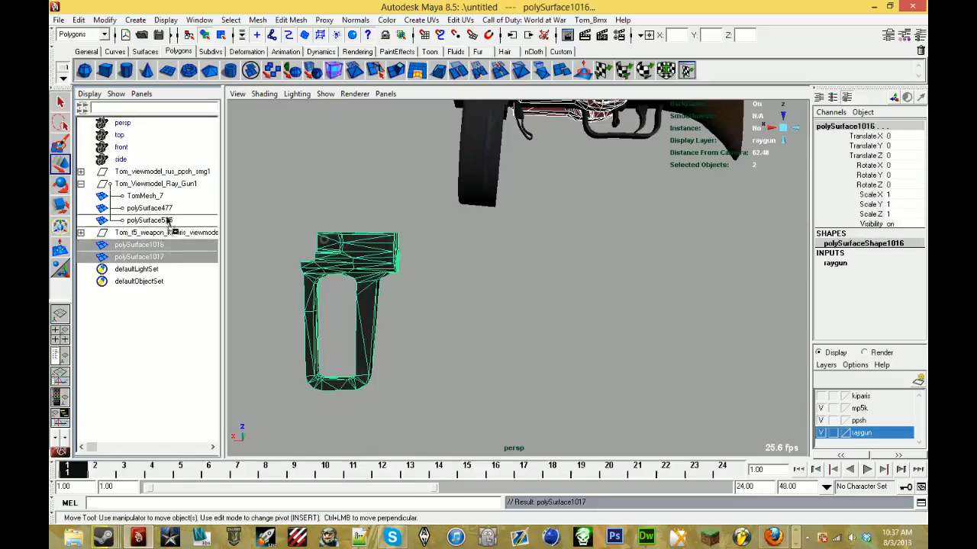
middle_drag(168, 205, 168, 206)
click(169, 208)
- Center the pivot of the front handle mesh polySurface1016
click(329, 240)
alt+middle_drag(341, 187, 466, 289)
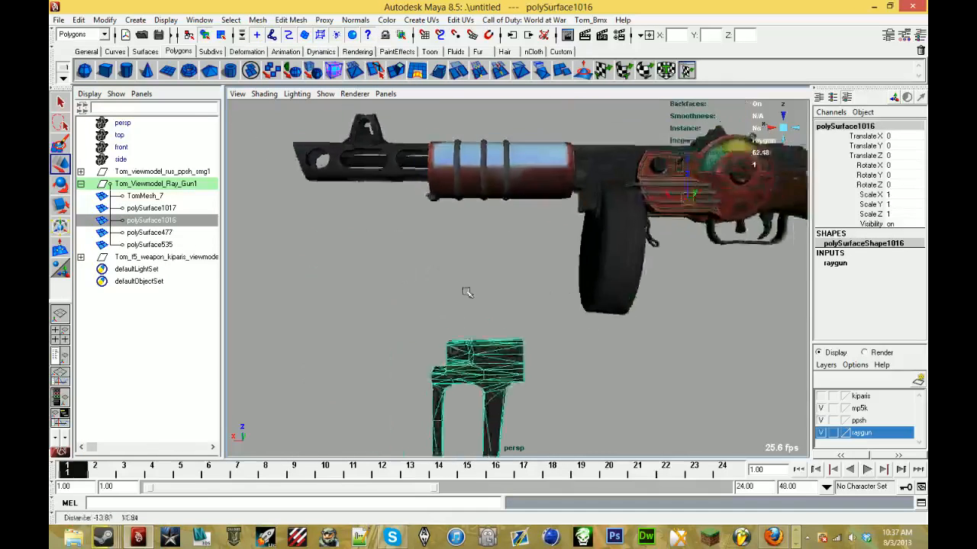
scroll(464, 288, down, 3)
scroll(468, 292, down, 2)
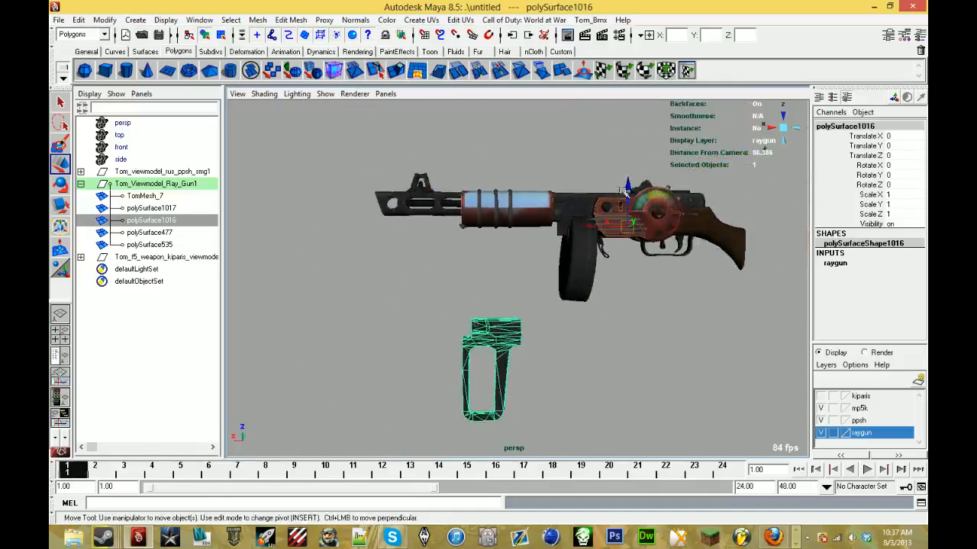
click(105, 20)
click(137, 148)
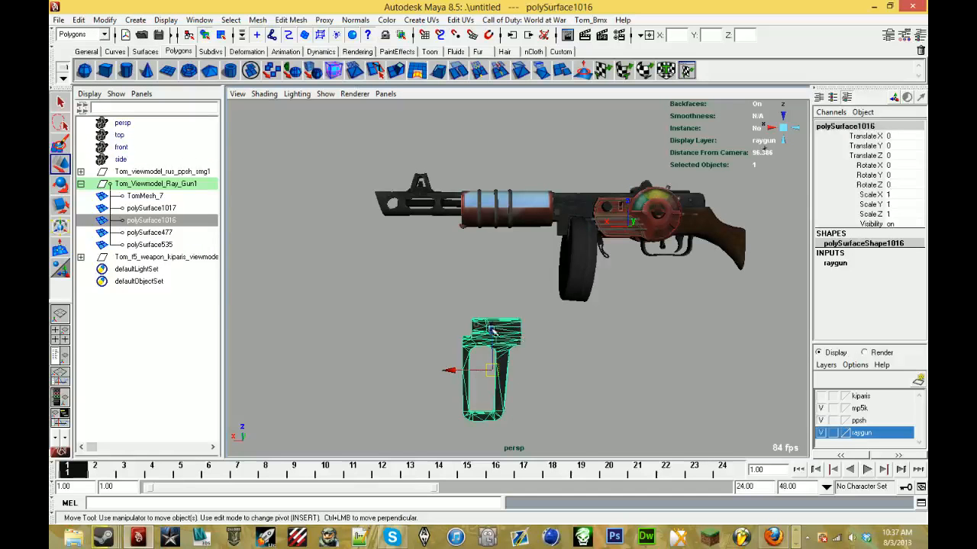
- Raise the front handle to the underside of the barrel sleeve at Translate Z 17.699
drag(494, 333, 555, 308)
scroll(473, 229, up, 5)
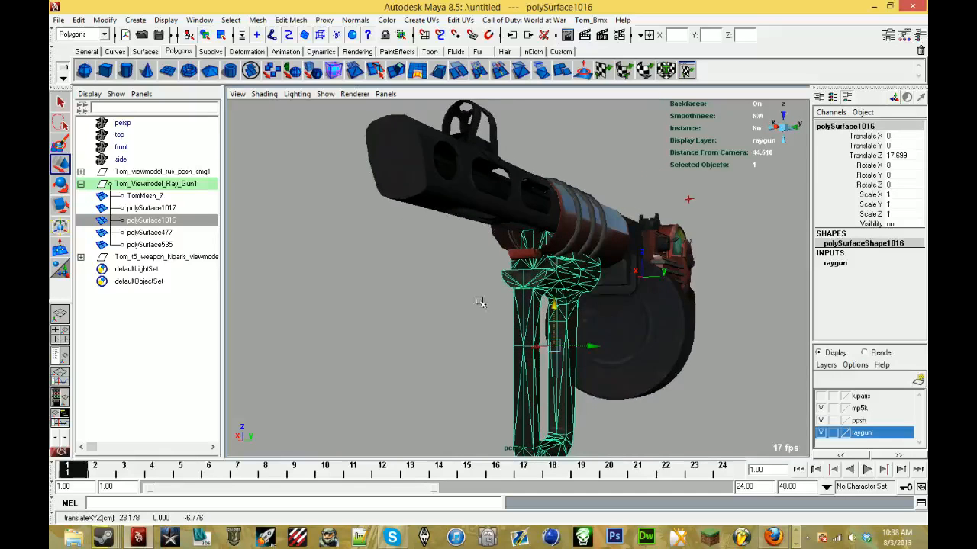
alt+drag(480, 302, 447, 208)
- Slide the handle together with sleeve pieces polySurface477 and polySurface535 forward along the barrel, bringing the handle to Translate X 2.144
shift+click(433, 273)
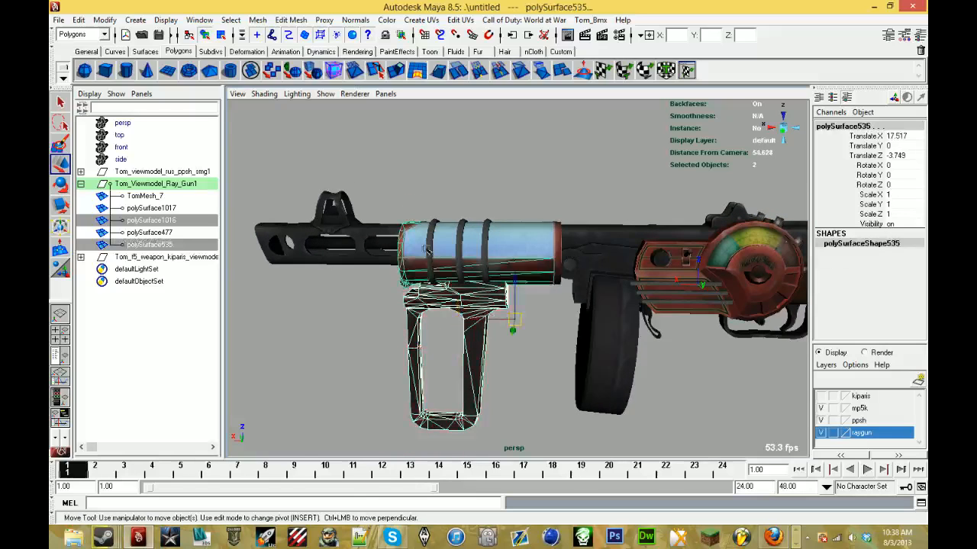
shift+click(459, 259)
alt+drag(461, 263, 514, 319)
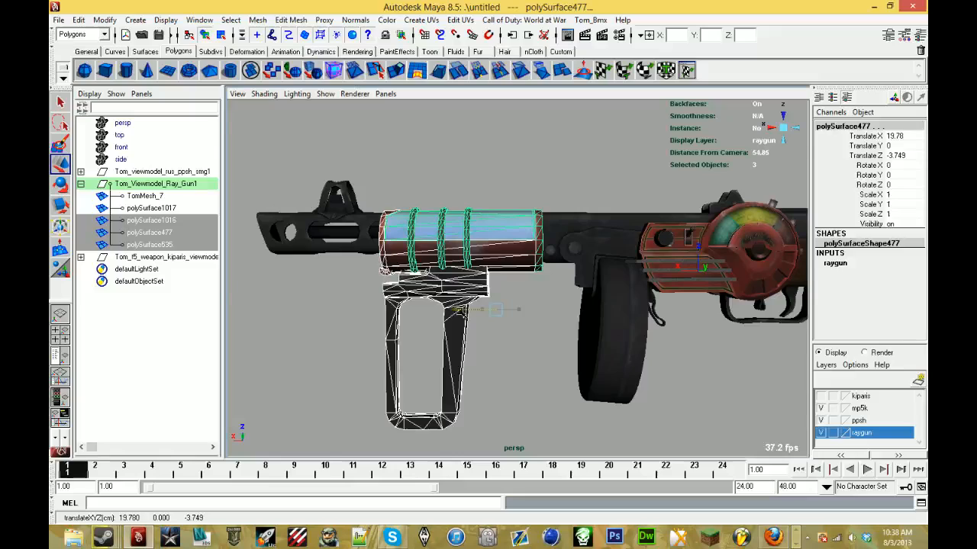
mouse_move(461, 310)
alt+mouse_down()
mouse_move(335, 296)
mouse_move(458, 304)
alt+mouse_up()
click(524, 391)
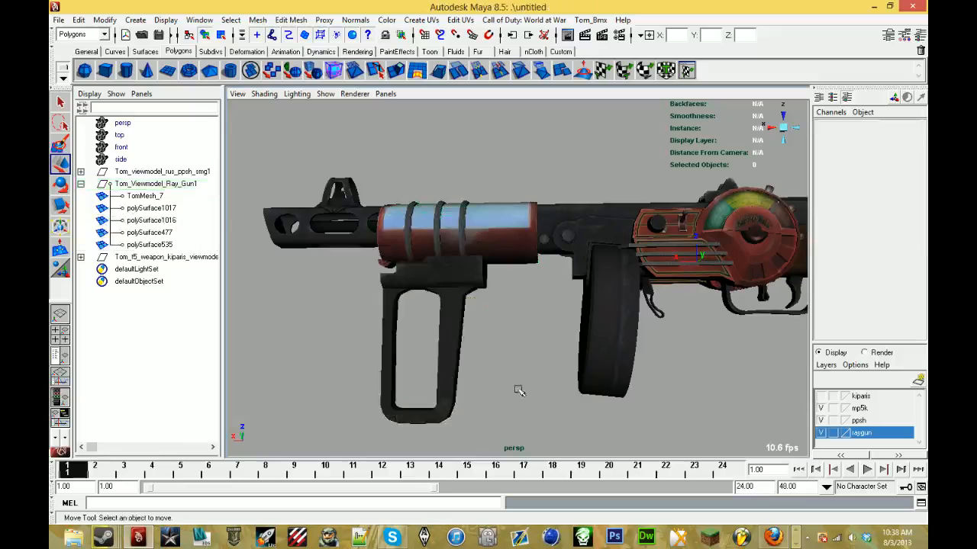
- Raise only the front handle to about Translate Z 18.84 so its mount sits tight against the sleeve
alt+drag(524, 391, 477, 385)
click(441, 331)
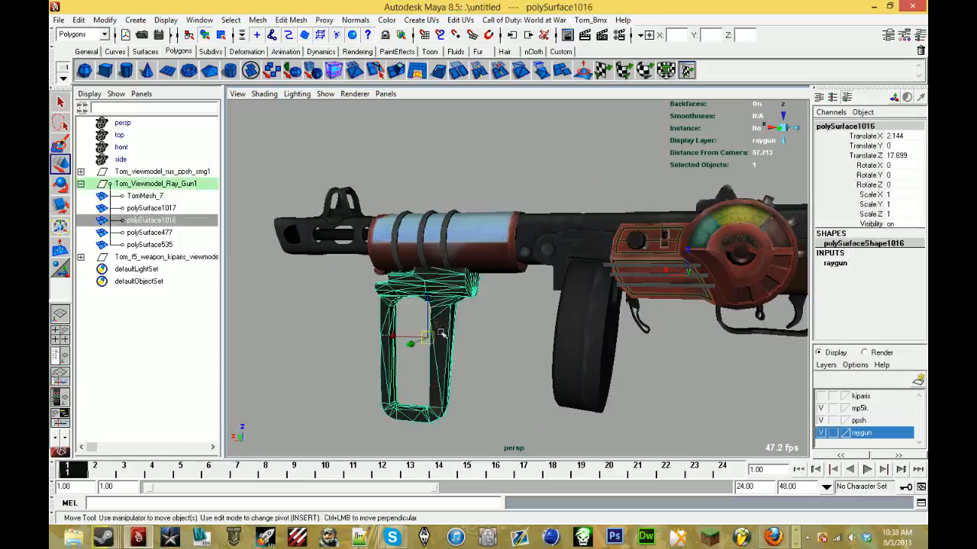
alt+drag(441, 331, 454, 322)
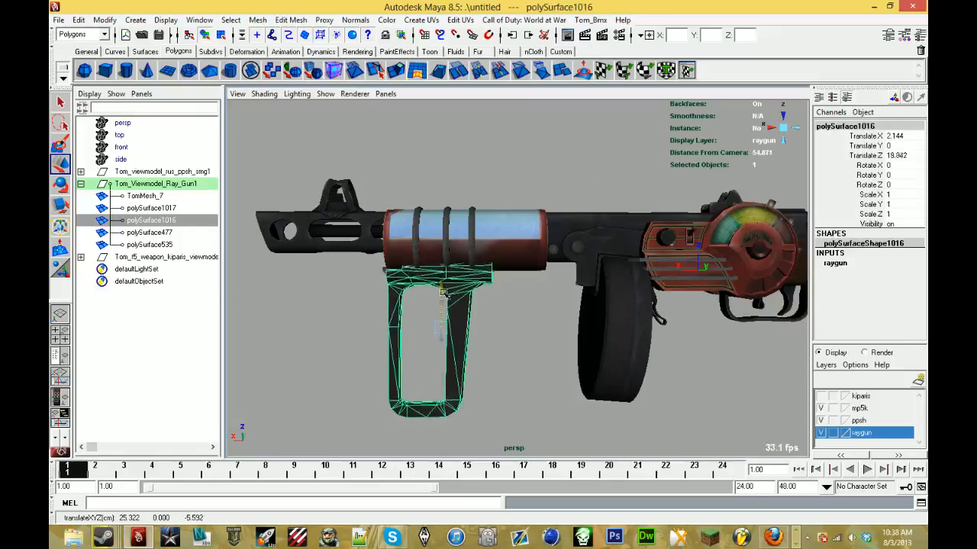
alt+drag(445, 290, 290, 264)
click(292, 286)
- Slide the handle and both sleeve pieces back along the barrel, placing the sleeve pieces at Translate X 15.008
alt+middle_drag(290, 264, 384, 348)
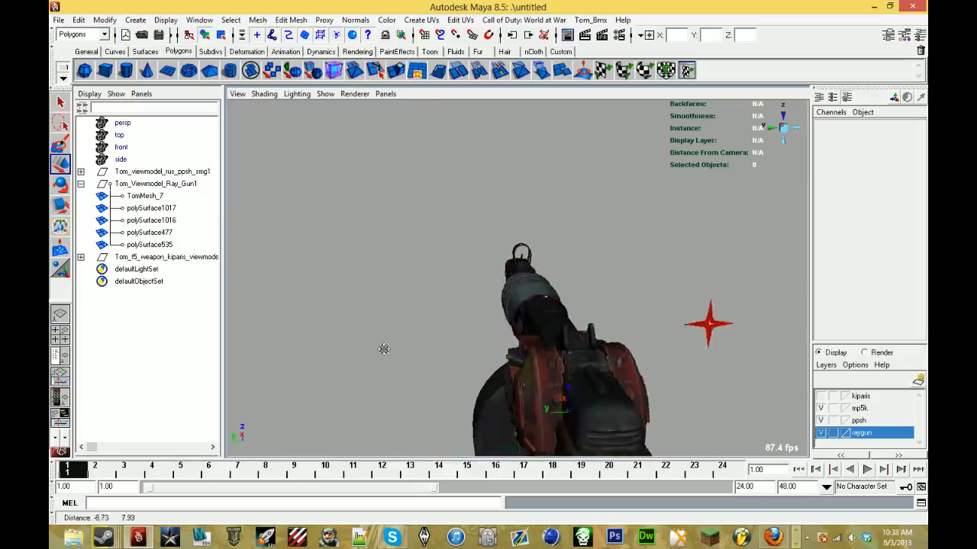
alt+drag(384, 349, 476, 318)
click(440, 333)
shift+click(432, 316)
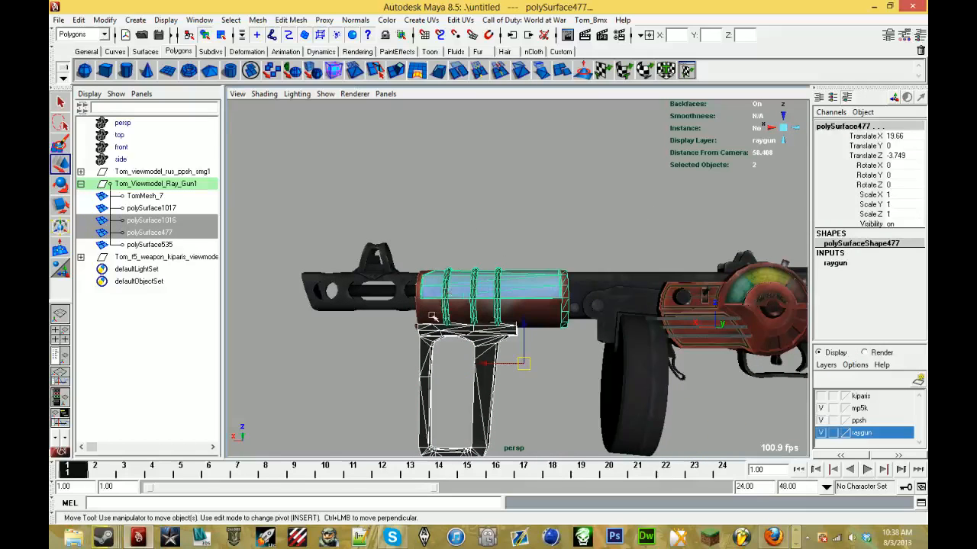
drag(486, 363, 306, 347)
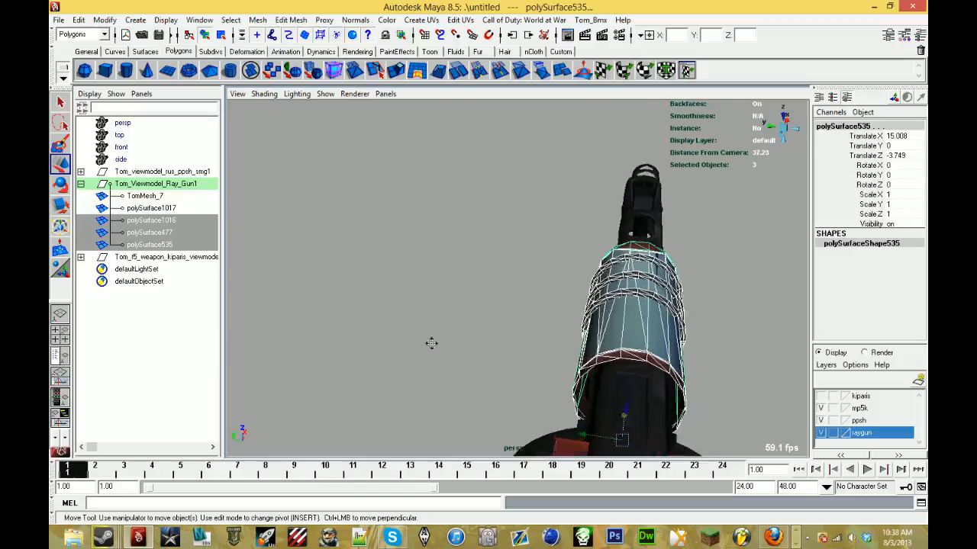
- Put the blue sleeve piece polySurface477 into vertex editing mode at its rear rim
alt+middle_drag(432, 343, 290, 229)
alt+drag(290, 229, 327, 221)
scroll(425, 270, up, 5)
click(489, 275)
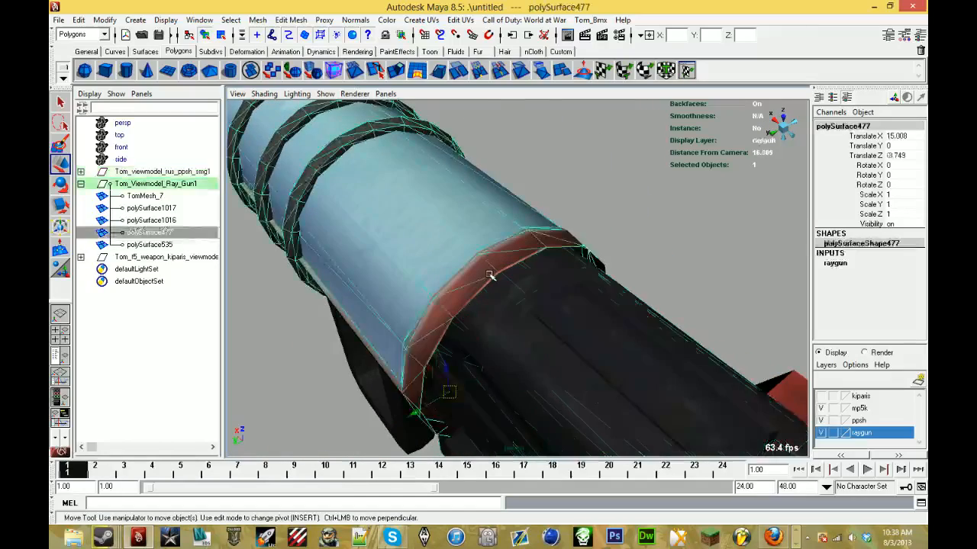
alt+drag(490, 275, 449, 241)
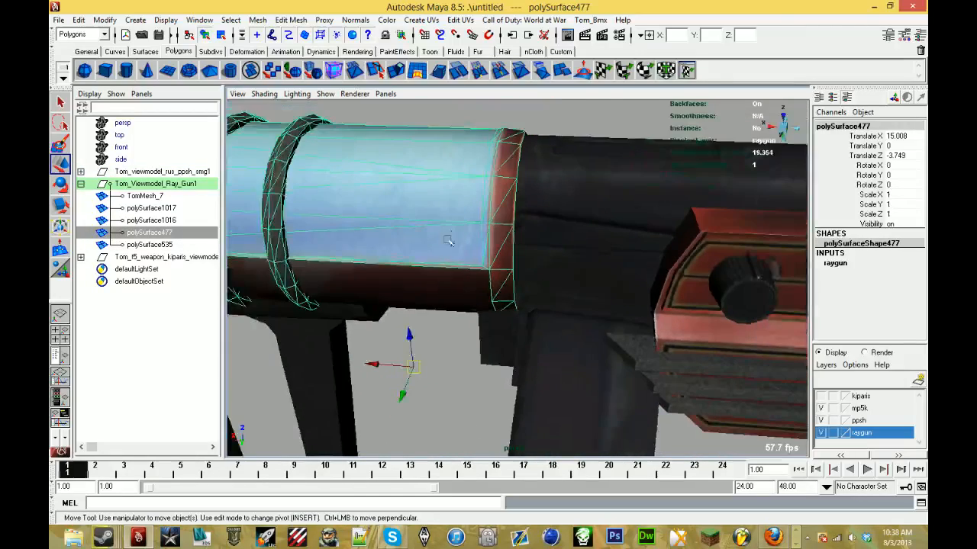
right_click(479, 222)
right_drag(480, 222, 450, 223)
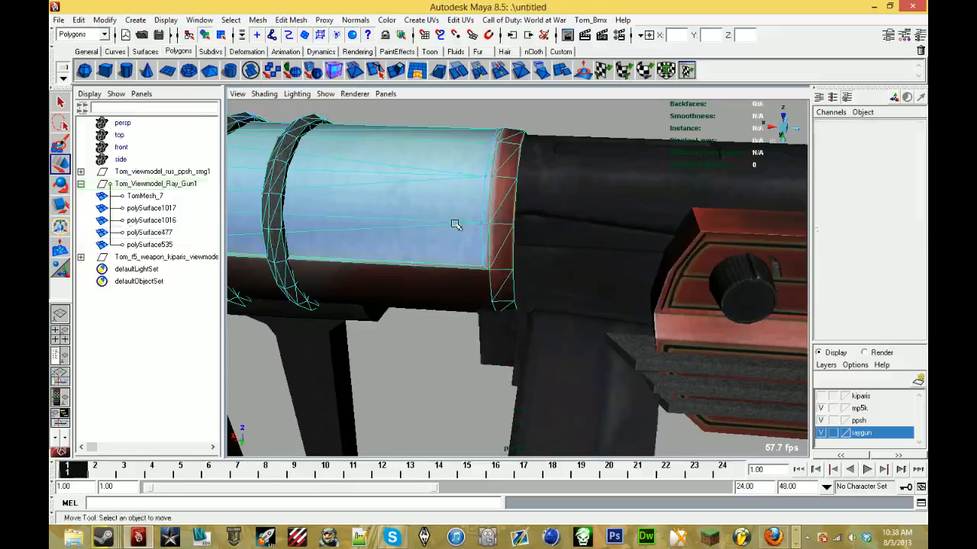
alt+drag(456, 224, 477, 225)
alt+middle_drag(478, 224, 469, 241)
scroll(527, 174, down, 2)
- Pull vertices 25 and 27 on the sleeve's rear inner rim inward against the gun body
alt+drag(527, 174, 418, 247)
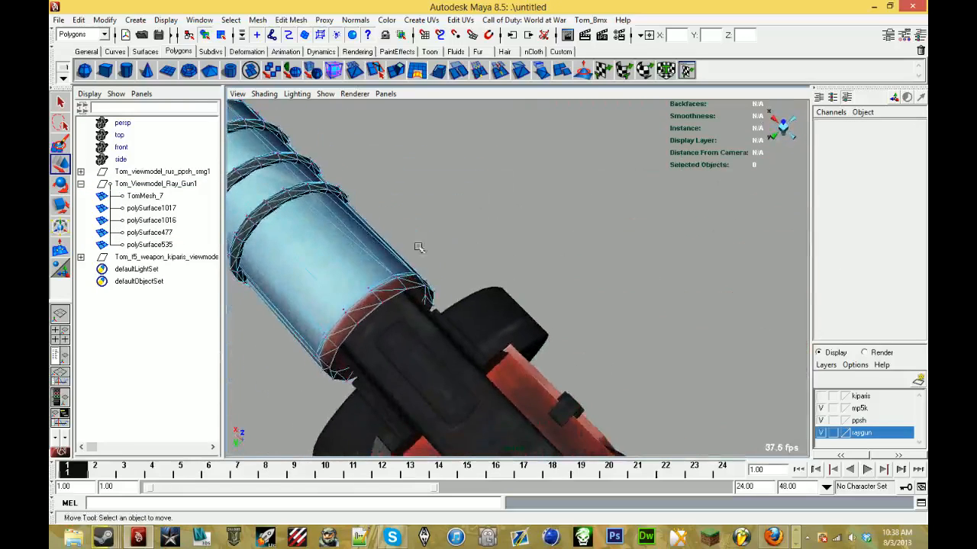
click(358, 325)
alt+drag(358, 326, 492, 296)
alt+drag(536, 164, 469, 217)
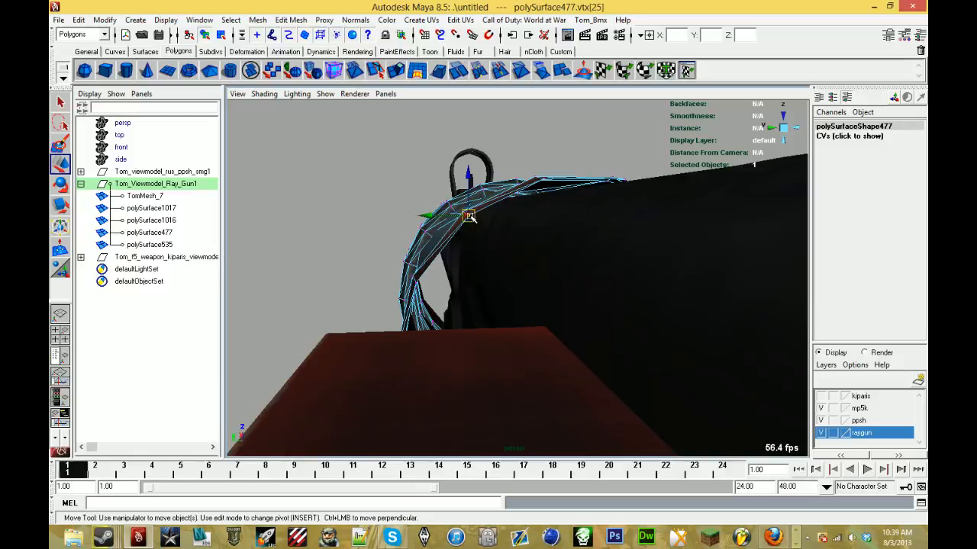
alt+drag(477, 223, 492, 261)
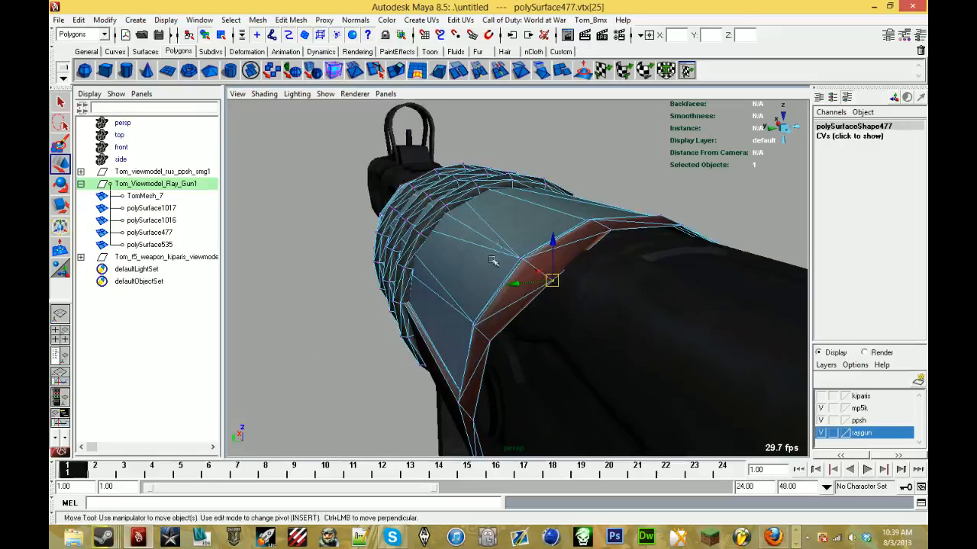
alt+drag(505, 355, 436, 273)
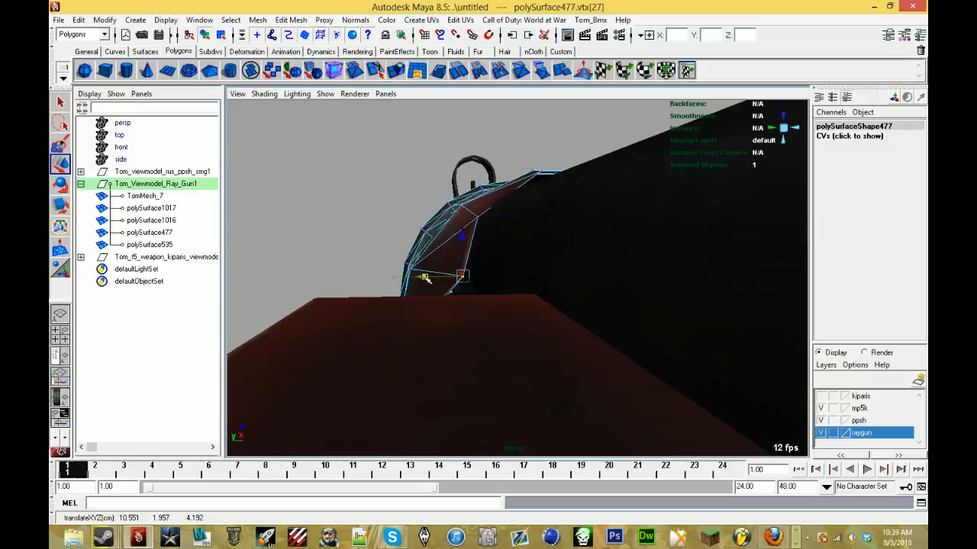
mouse_move(425, 279)
alt+mouse_down()
mouse_move(414, 279)
mouse_move(427, 282)
alt+mouse_up()
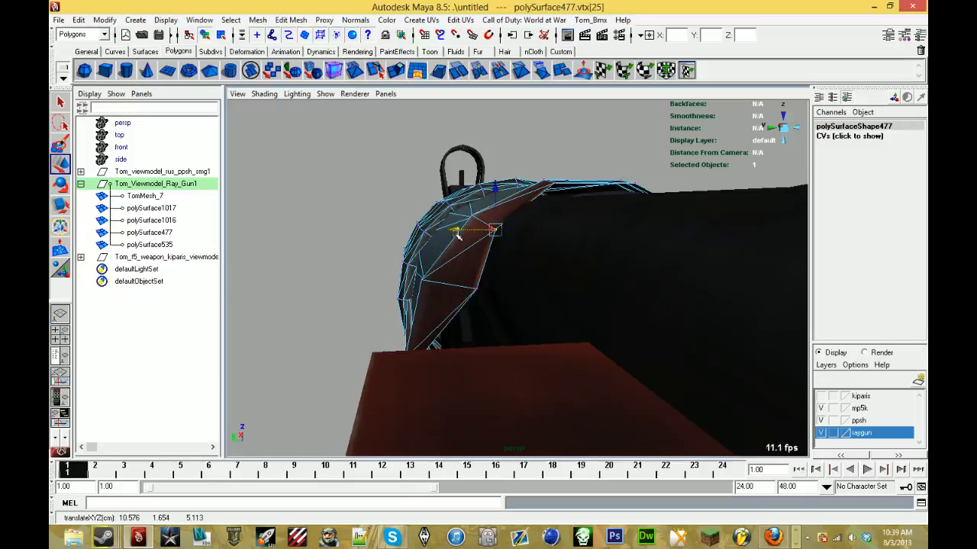
alt+drag(458, 237, 461, 250)
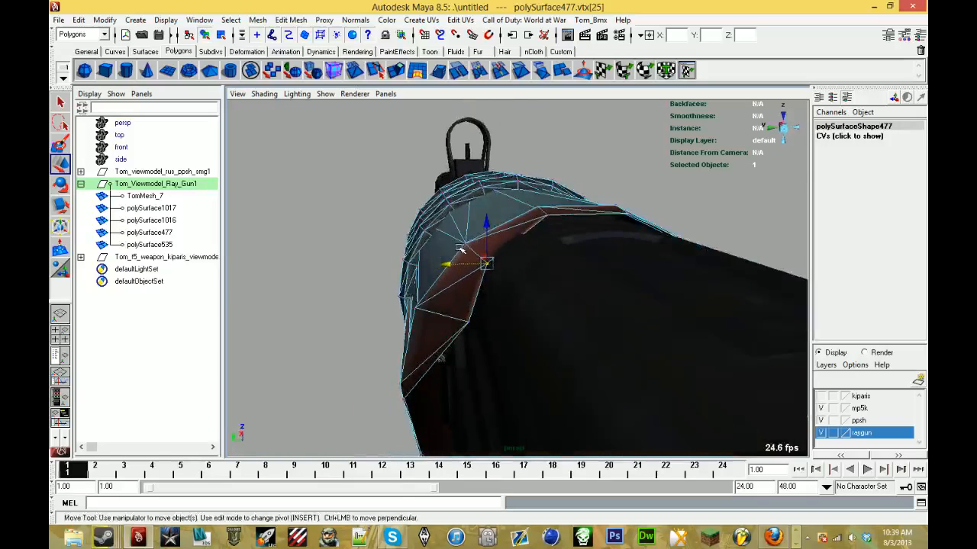
click(470, 325)
alt+drag(470, 322, 461, 315)
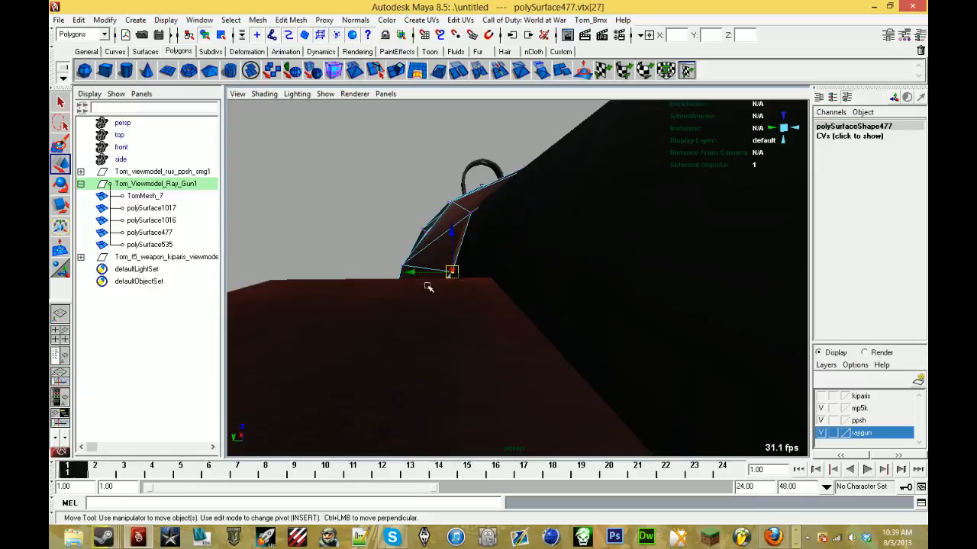
alt+drag(418, 277, 520, 312)
- Move vertex 34, lower on the same side of the sleeve's rear rim, inward to meet the gun body
click(527, 307)
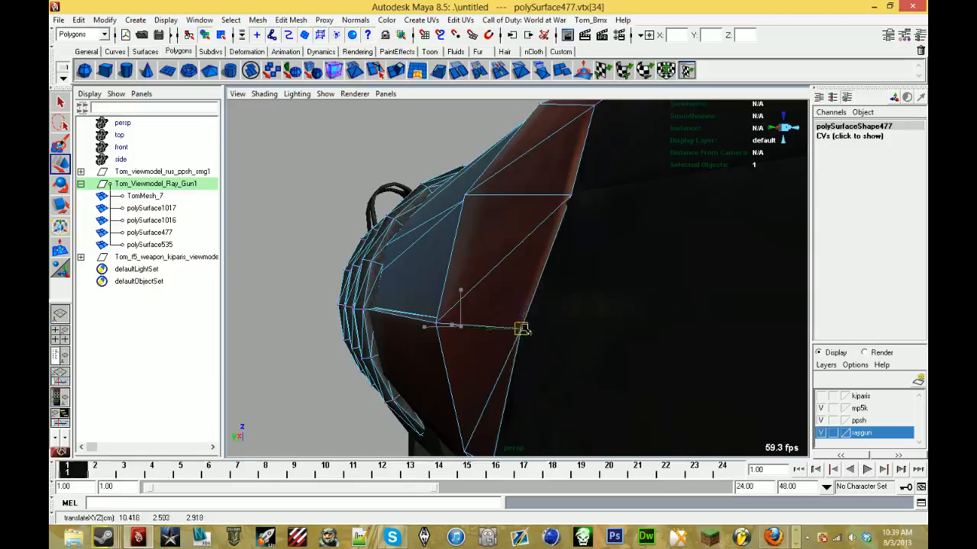
mouse_move(536, 331)
alt+mouse_down()
mouse_move(518, 331)
mouse_move(565, 328)
mouse_move(562, 359)
mouse_move(542, 328)
mouse_move(553, 323)
alt+mouse_up()
key(4)
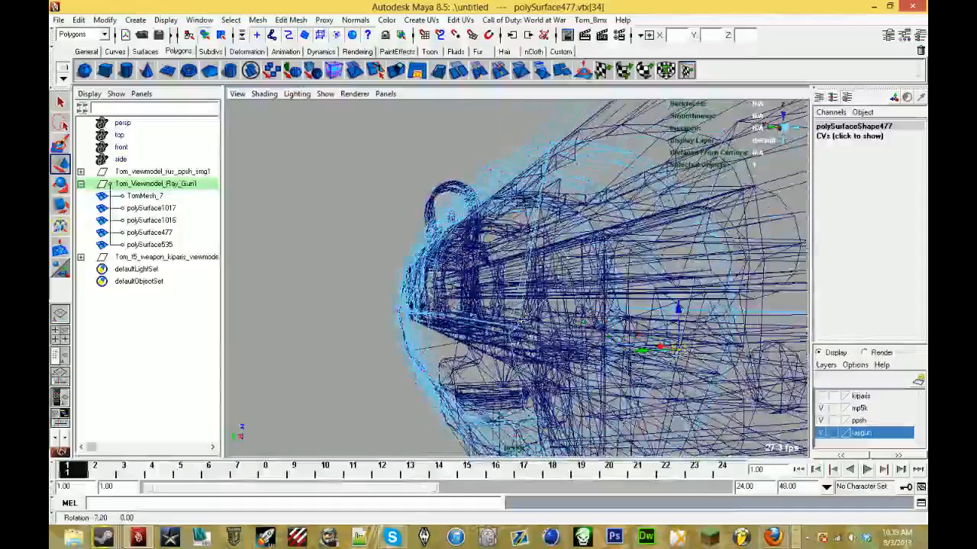
alt+right_drag(552, 324, 496, 309)
key(6)
mouse_move(496, 309)
alt+mouse_down()
mouse_move(484, 295)
mouse_move(566, 334)
mouse_move(443, 260)
mouse_move(445, 269)
alt+mouse_up()
alt+right_drag(445, 268, 512, 270)
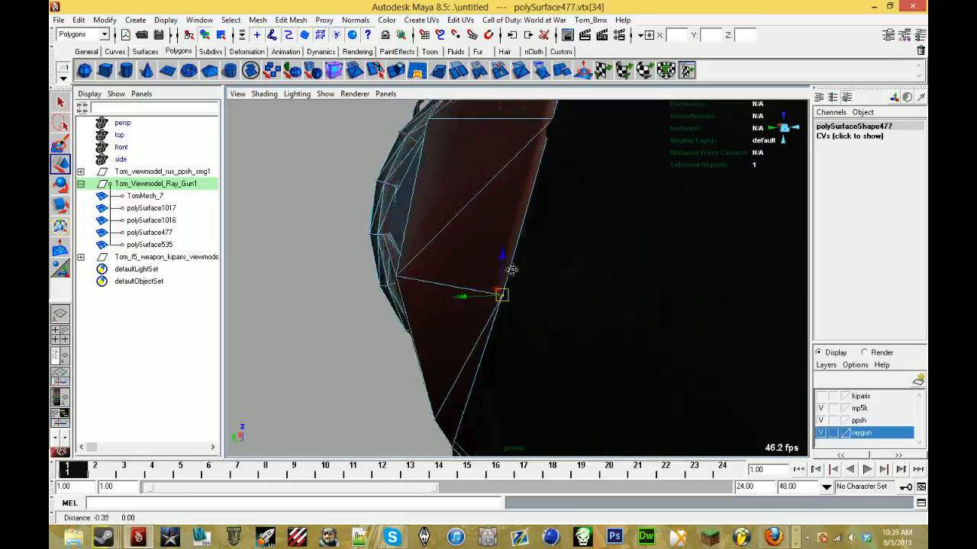
alt+drag(512, 270, 527, 238)
scroll(506, 275, down, 6)
alt+drag(462, 301, 477, 294)
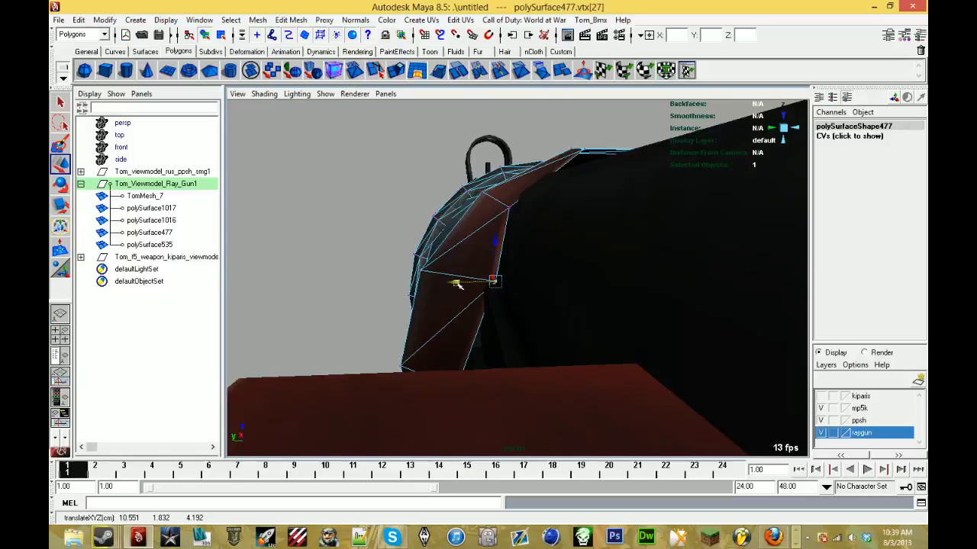
- Adjust rear rim vertices 27, 25, 23, 21 and 19 so the rim follows the gun body over the top
alt+drag(457, 285, 448, 288)
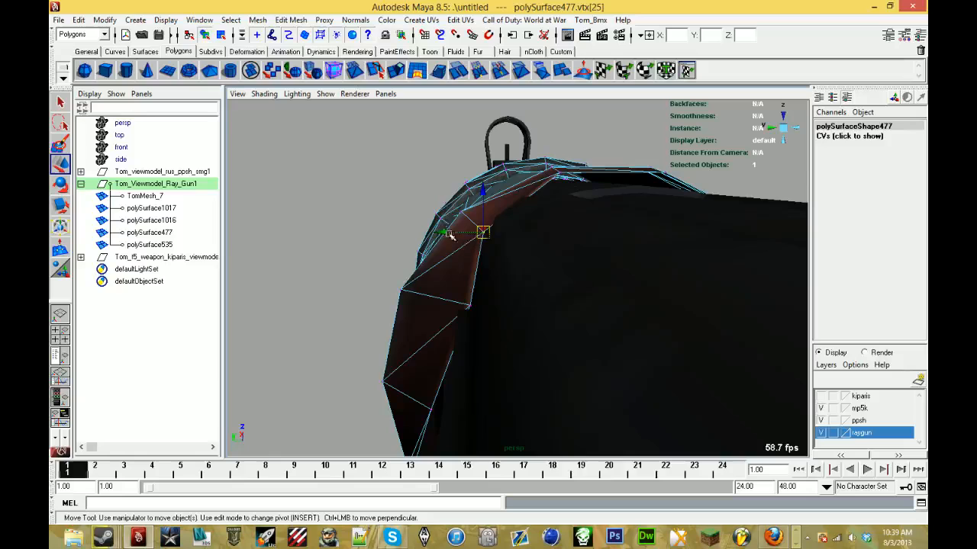
alt+drag(452, 234, 442, 270)
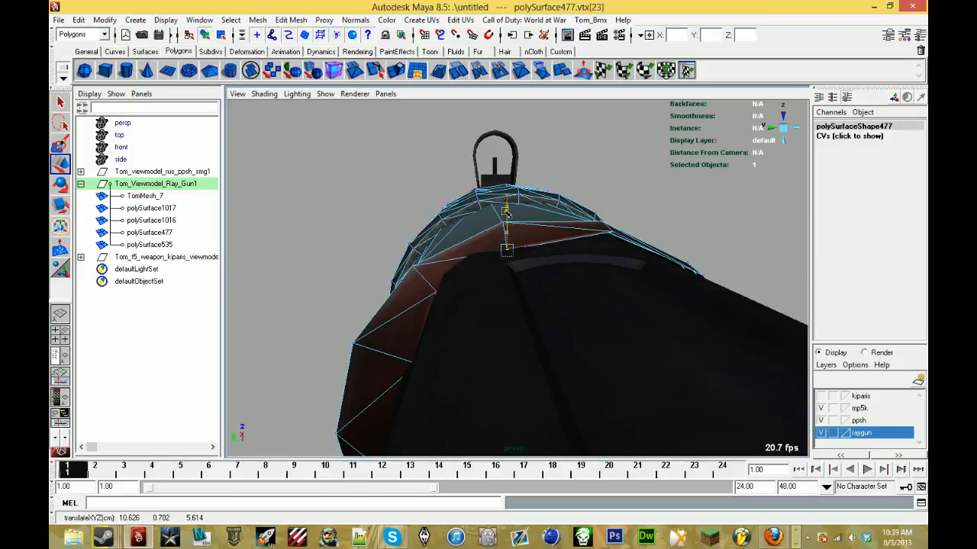
alt+drag(507, 213, 488, 221)
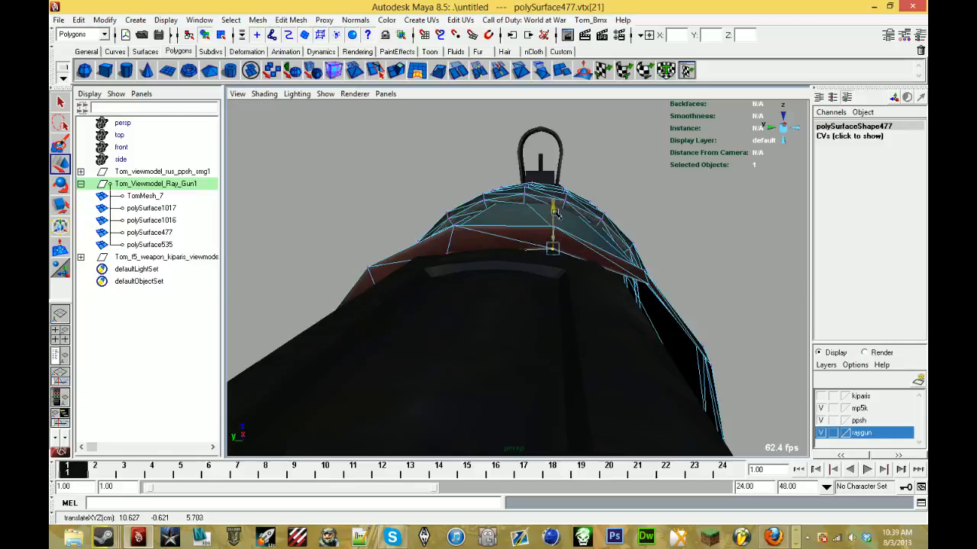
alt+drag(554, 216, 474, 240)
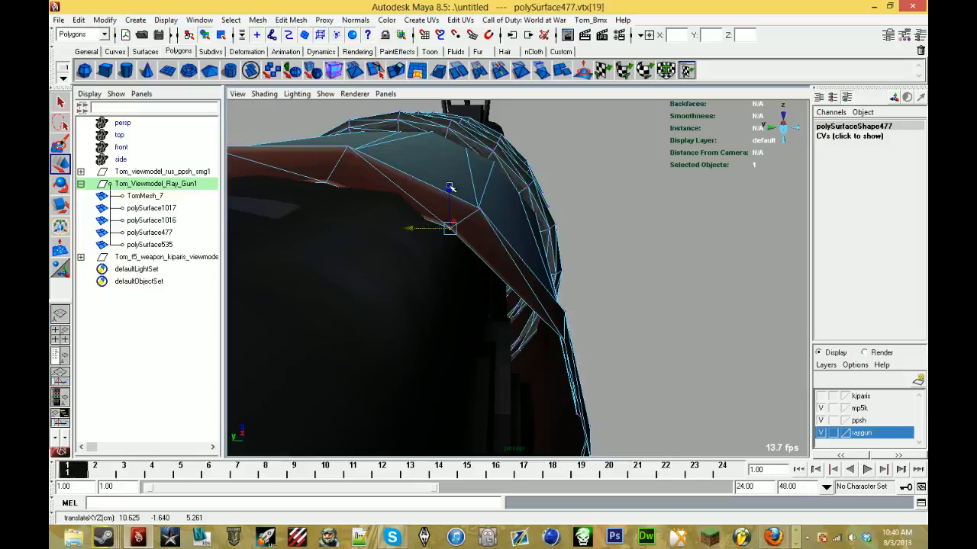
alt+drag(444, 191, 445, 255)
- Return polySurface477 to vertex editing, pull vertices 17 and 9 on the rim's opposite side inward, and clear the selection
click(475, 221)
click(451, 241)
right_click(445, 254)
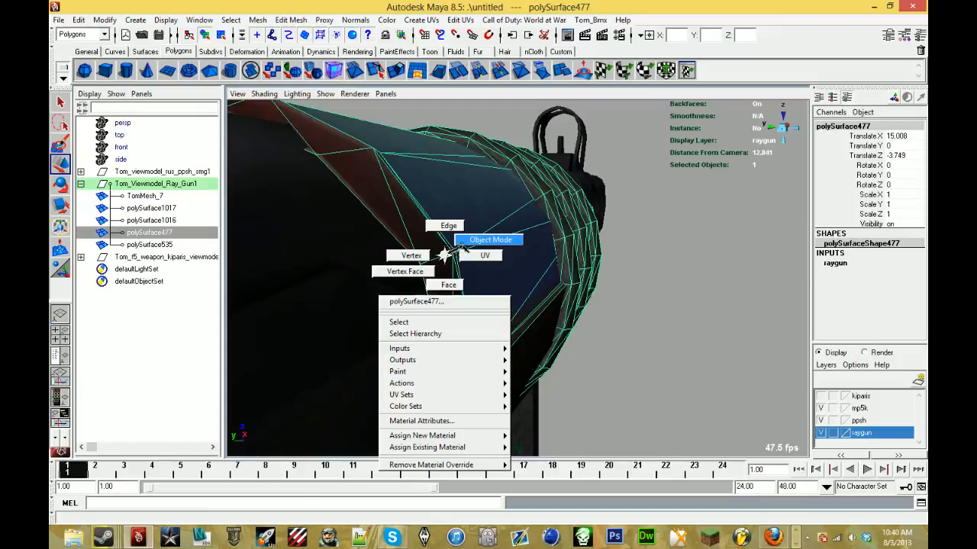
right_drag(414, 266, 408, 259)
alt+drag(408, 258, 539, 267)
click(570, 267)
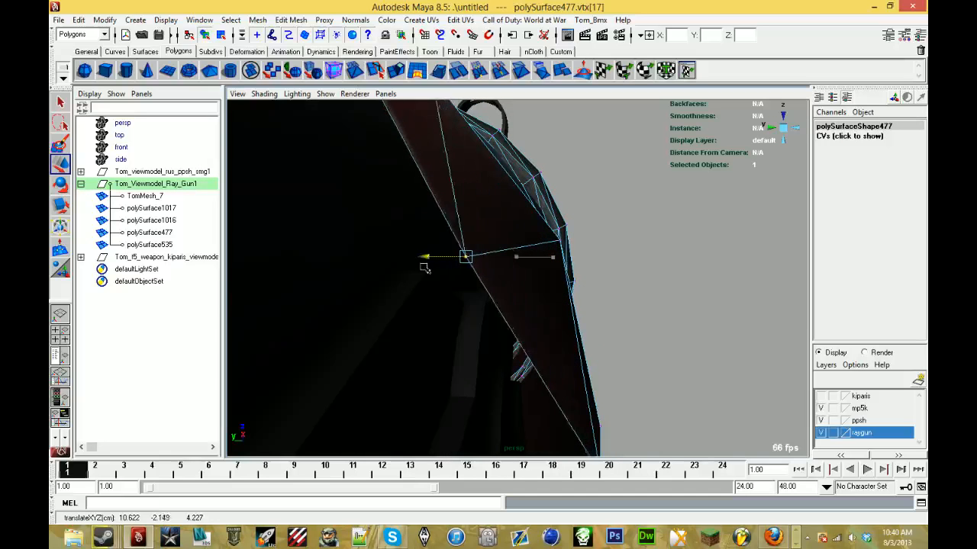
drag(367, 272, 361, 272)
alt+drag(360, 273, 414, 252)
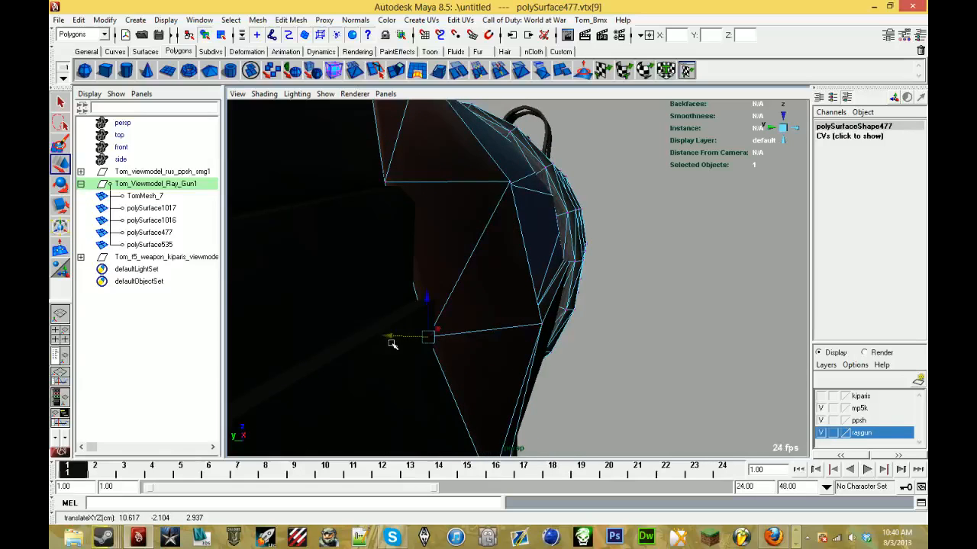
alt+drag(392, 344, 573, 224)
scroll(440, 335, down, 4)
scroll(474, 330, down, 3)
click(573, 223)
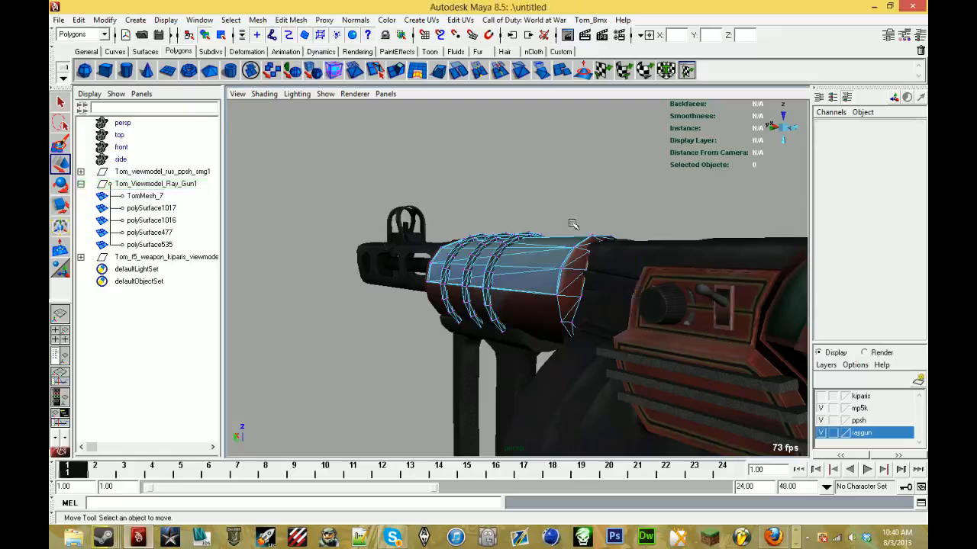
- Show the kiparis layer and move the whole kiparis model back behind the ppsh stock, to Translate X -37.54
right_drag(519, 263, 532, 252)
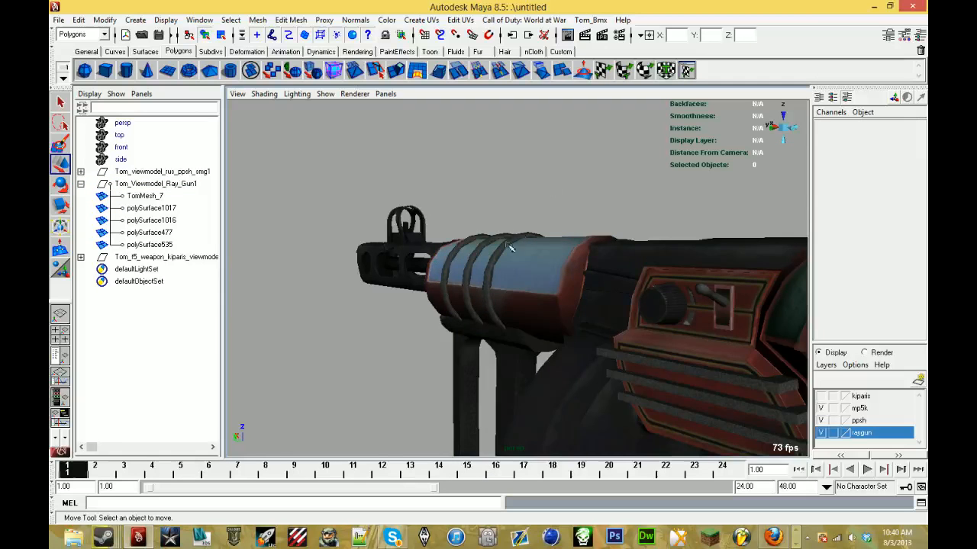
alt+drag(511, 248, 558, 216)
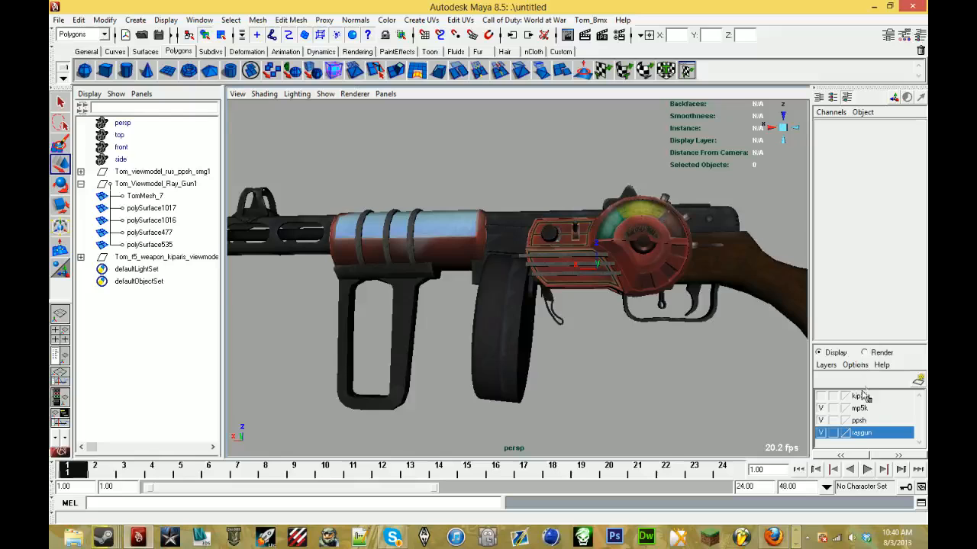
click(822, 396)
alt+drag(496, 249, 526, 250)
scroll(527, 250, down, 2)
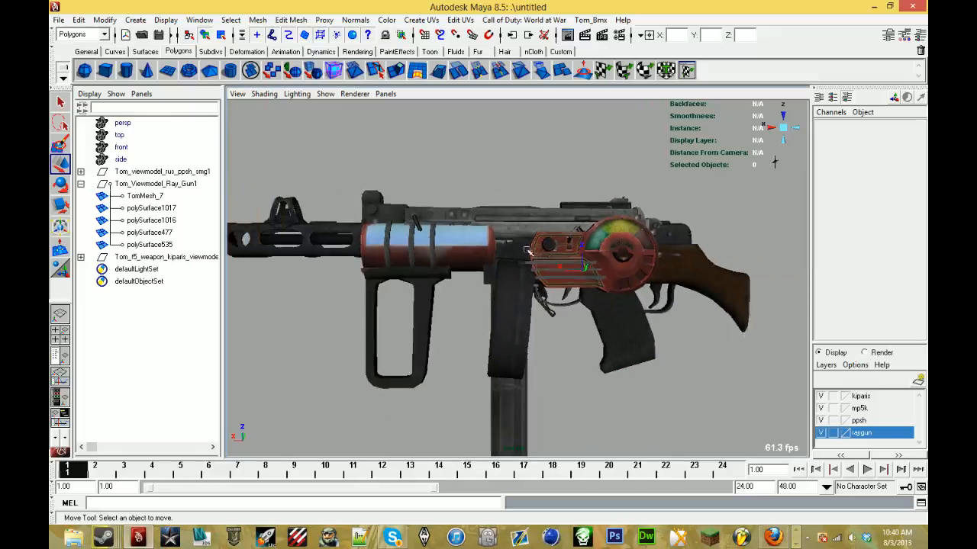
click(151, 259)
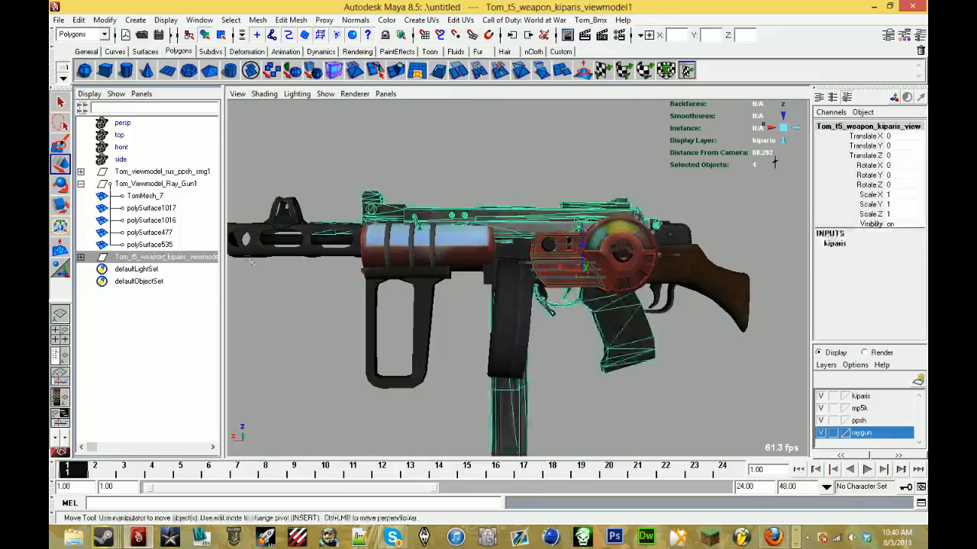
scroll(681, 204, down, 2)
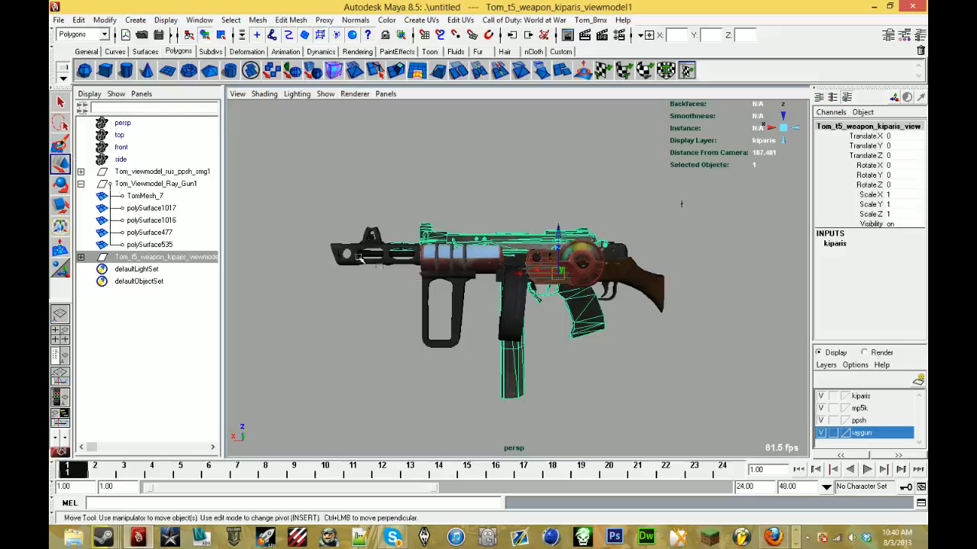
drag(521, 275, 716, 276)
- Delete TomMesh_7 from the Tom_Viewmodel_Ray_Gun1 group
alt+middle_drag(686, 277, 410, 343)
scroll(410, 344, up, 1)
drag(438, 264, 441, 268)
key(Delete)
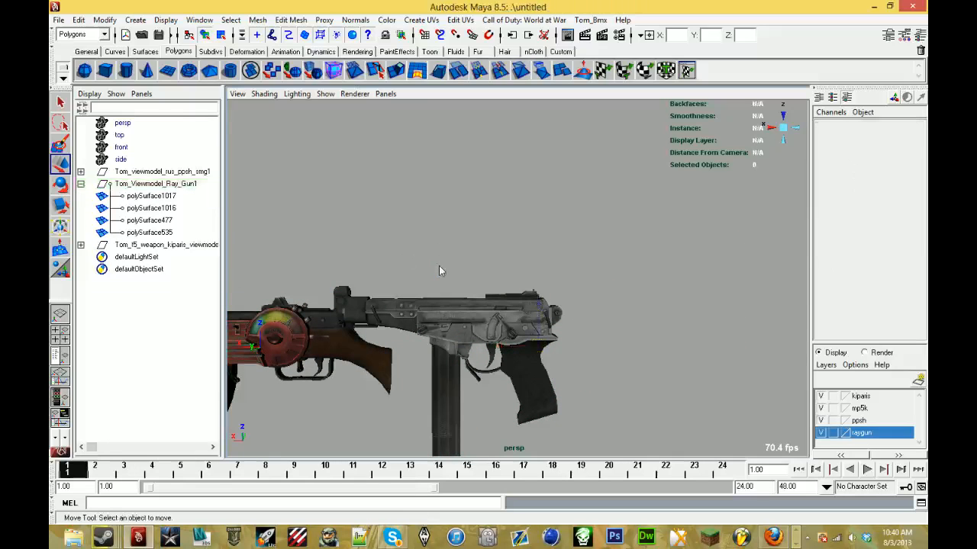
- Move the whole kiparis model farther behind the ppsh stock, to Translate X -44.964
click(189, 250)
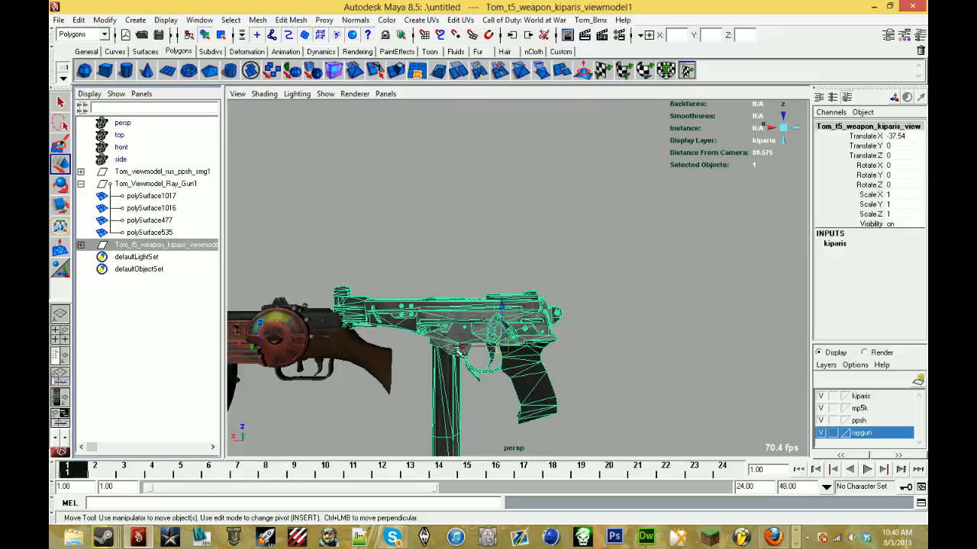
drag(460, 350, 506, 351)
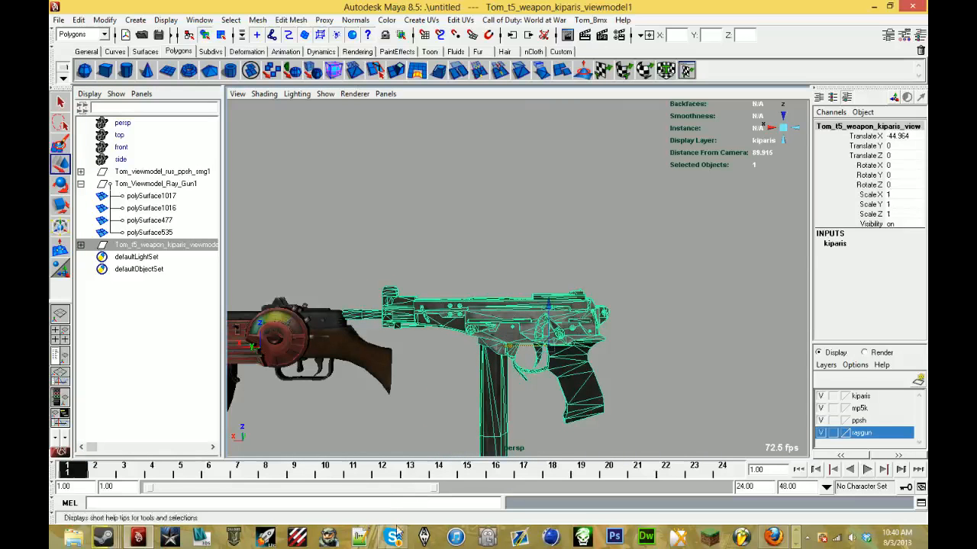
mouse_move(396, 535)
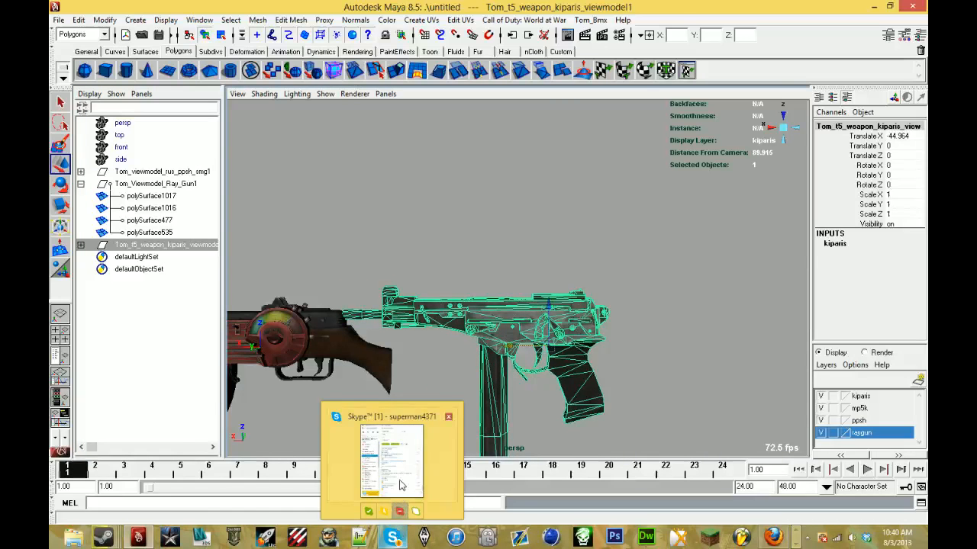
mouse_move(402, 482)
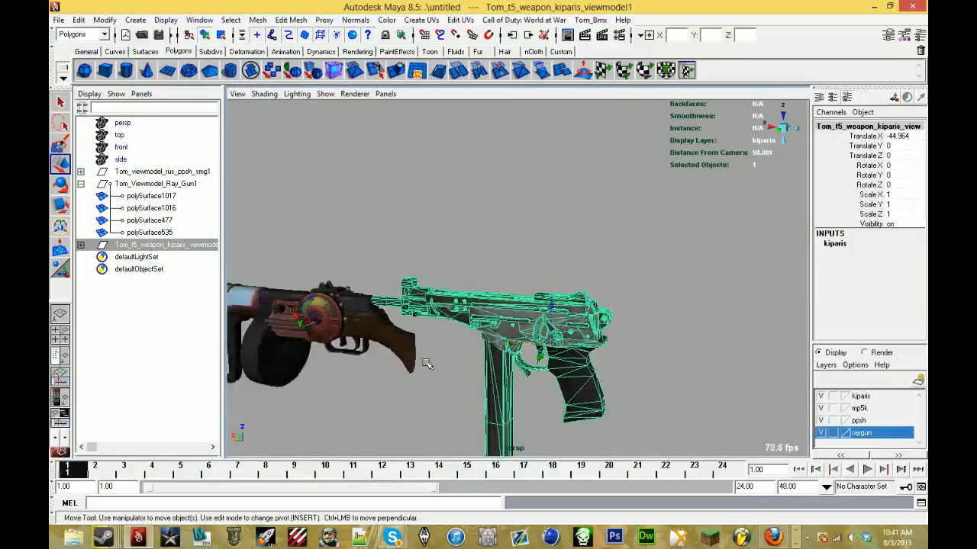
- Examine the assembled gun and the kiparis side by side from several angles to compare their parts
alt+middle_drag(430, 363, 484, 298)
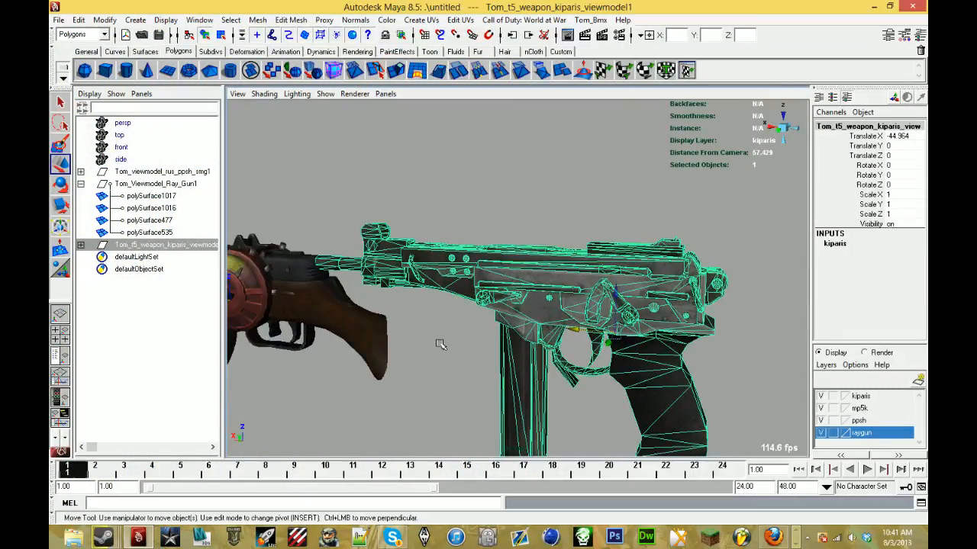
alt+middle_drag(461, 342, 620, 320)
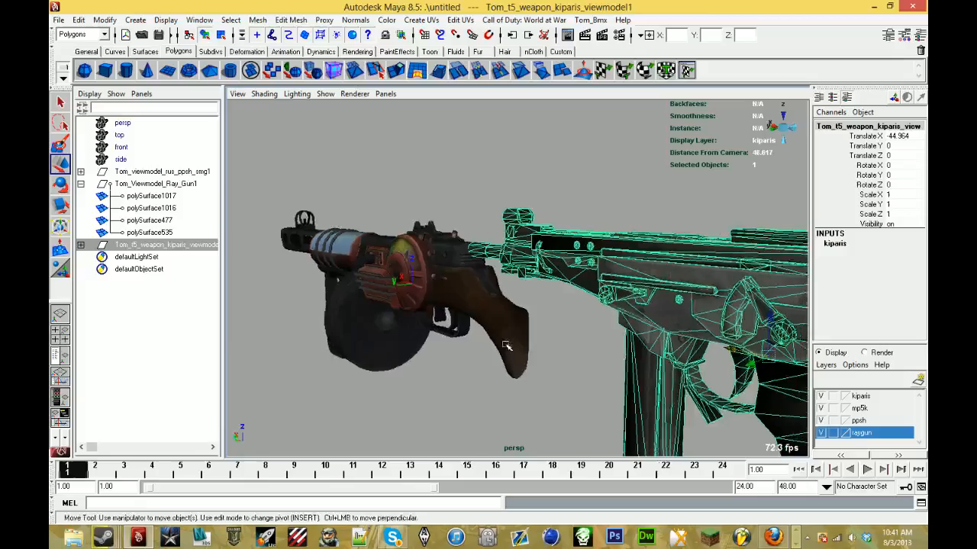
alt+drag(506, 347, 486, 333)
alt+middle_drag(486, 333, 389, 327)
alt+drag(539, 337, 492, 339)
alt+middle_drag(492, 339, 692, 331)
alt+drag(693, 330, 548, 341)
alt+middle_drag(548, 341, 749, 312)
alt+drag(616, 335, 672, 354)
- Move the kiparis body TomMesh_6 forward over the ppsh barrel and lower it, to Translate X 61.49 and Z -1.766
scroll(645, 352, down, 3)
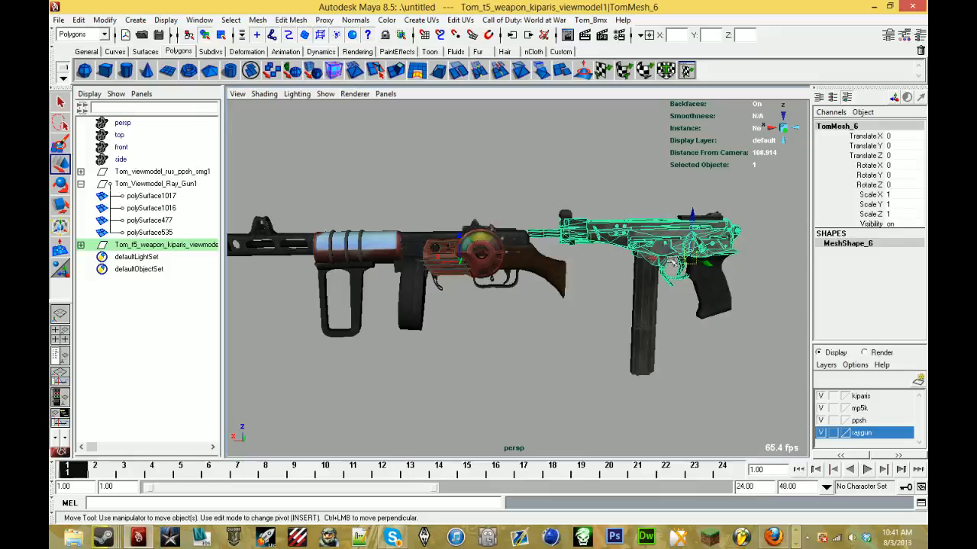
alt+middle_drag(315, 296, 704, 359)
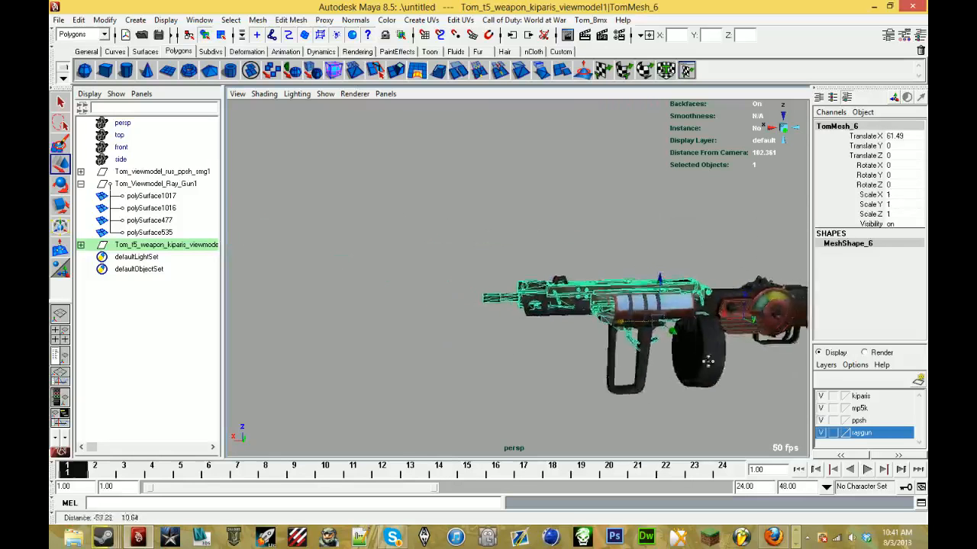
scroll(704, 359, up, 5)
alt+drag(704, 359, 643, 320)
alt+middle_drag(643, 319, 401, 287)
alt+drag(401, 287, 460, 323)
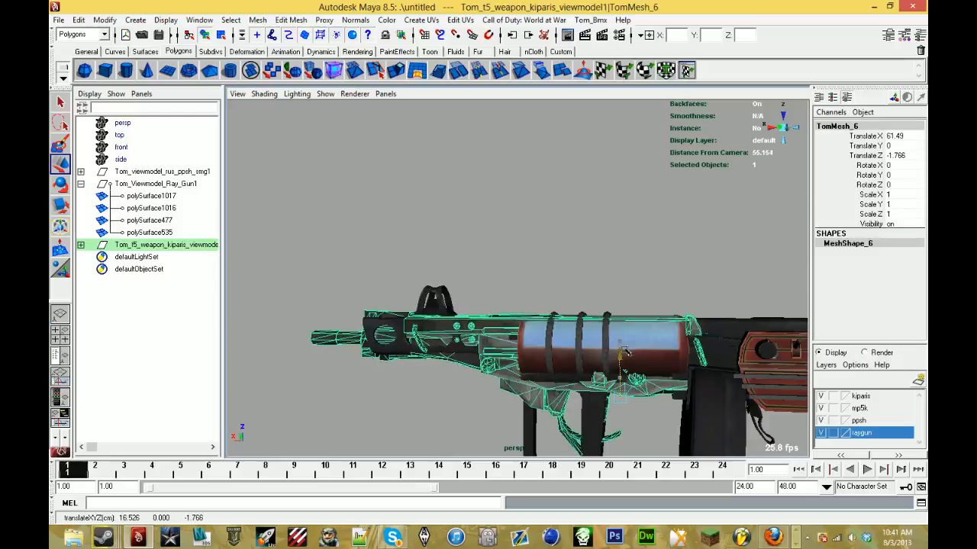
alt+middle_drag(626, 349, 637, 296)
click(494, 381)
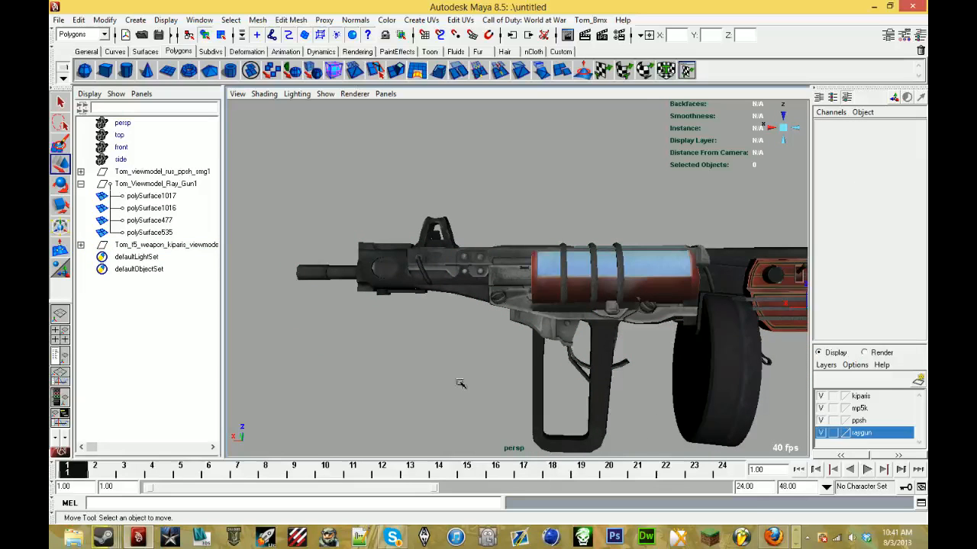
- Shift TomMesh_6 back and down around the ray gun sleeve, to Translate X 58.306 and Z -2.117
click(507, 313)
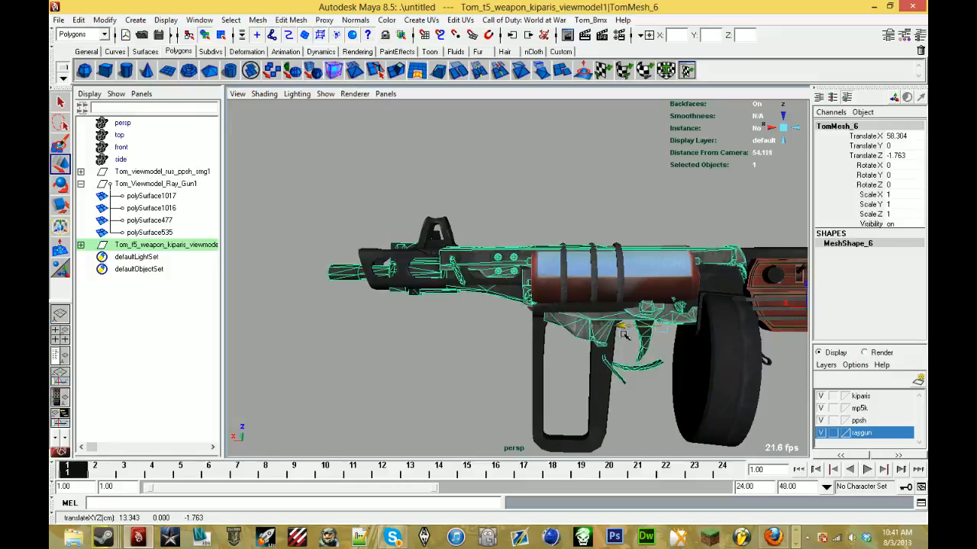
alt+drag(624, 336, 620, 345)
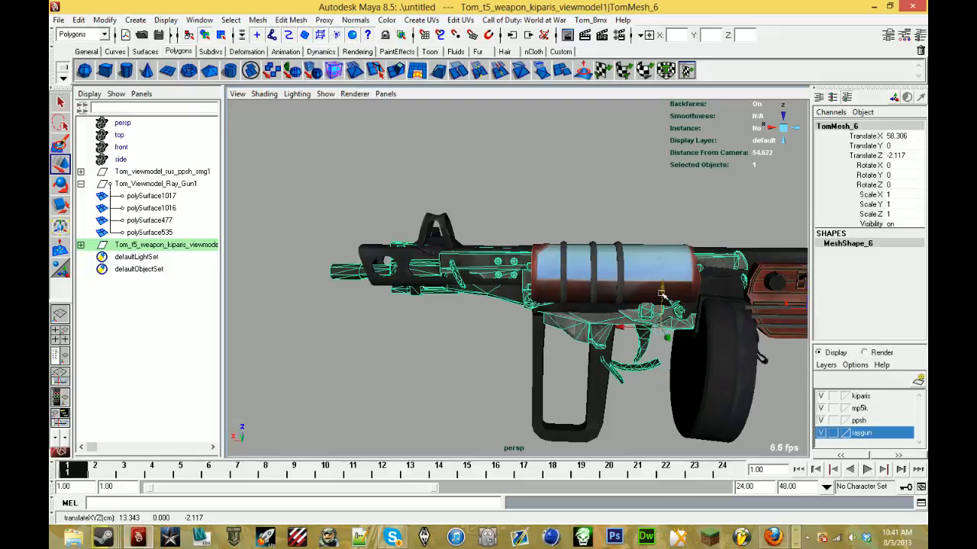
alt+drag(662, 294, 595, 309)
click(466, 368)
alt+drag(466, 368, 574, 339)
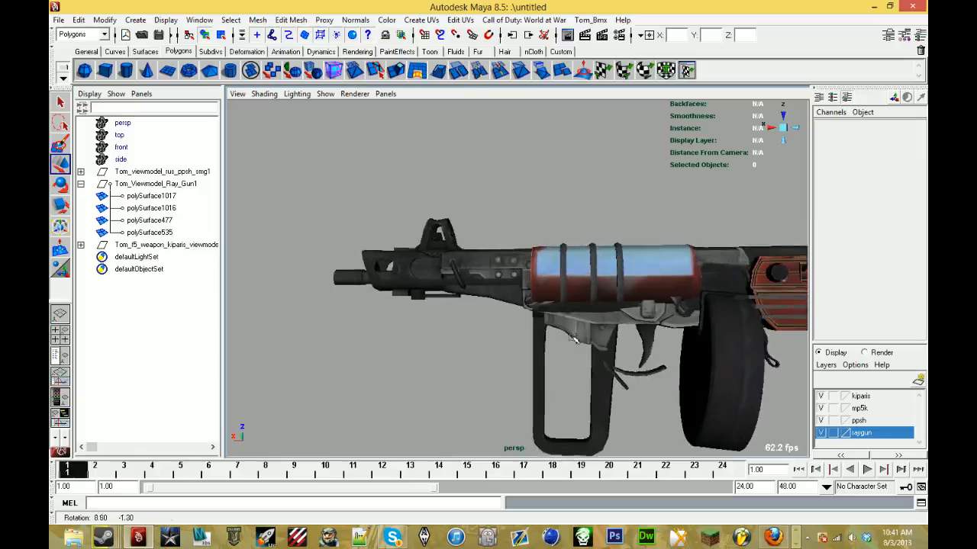
- Separate the kiparis body TomMesh_6 into its individual pieces
click(576, 338)
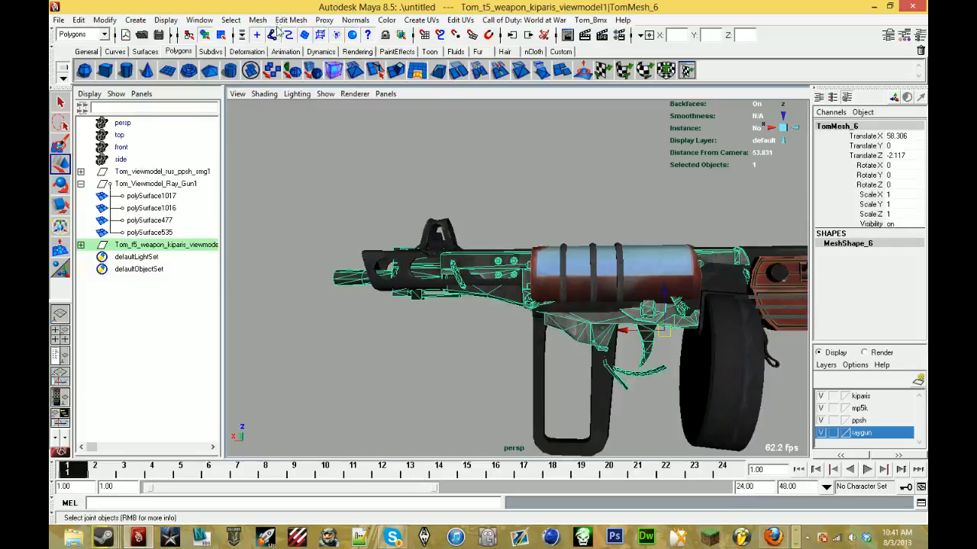
click(257, 19)
click(288, 53)
alt+middle_drag(503, 194, 259, 103)
scroll(336, 160, up, 3)
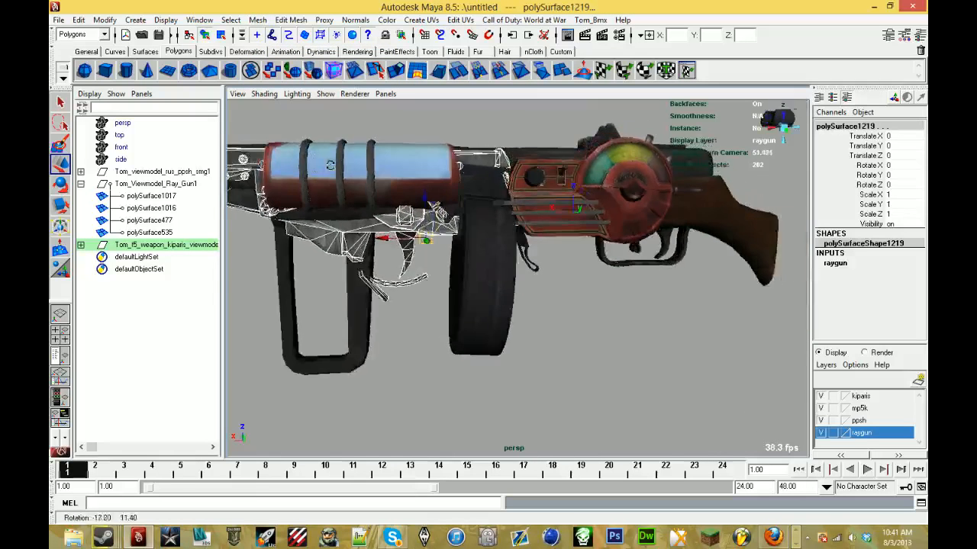
alt+middle_drag(351, 172, 434, 180)
alt+drag(434, 179, 433, 181)
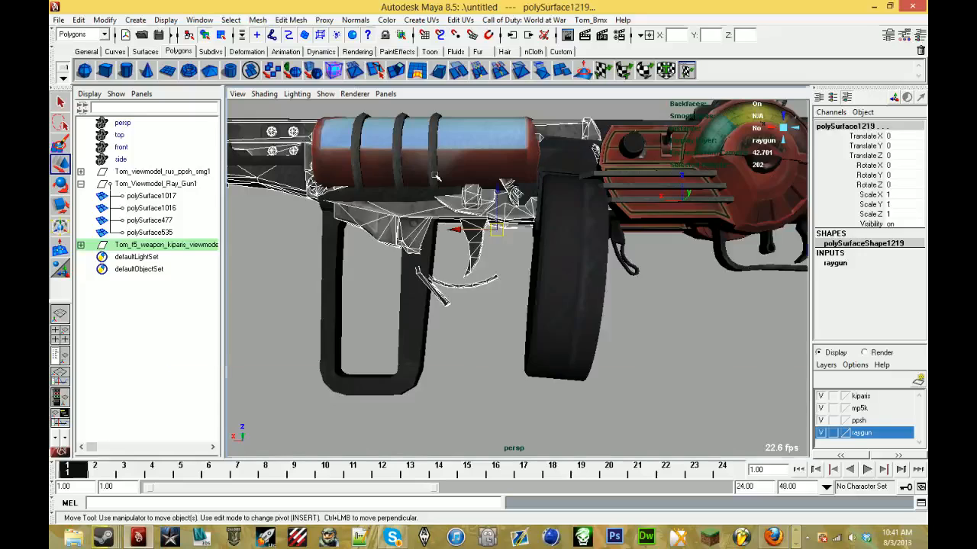
key(alt+Tab)
key(alt+Tab)
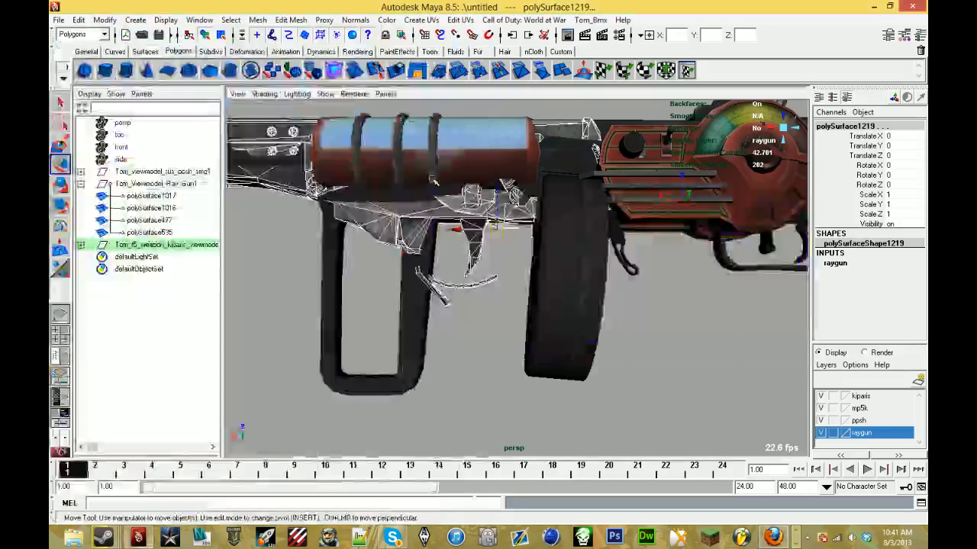
- Delete the separated kiparis trigger and trigger guard pieces hanging between the foregrip and the drum magazine
alt+drag(433, 184, 394, 230)
scroll(402, 189, up, 2)
scroll(403, 188, up, 2)
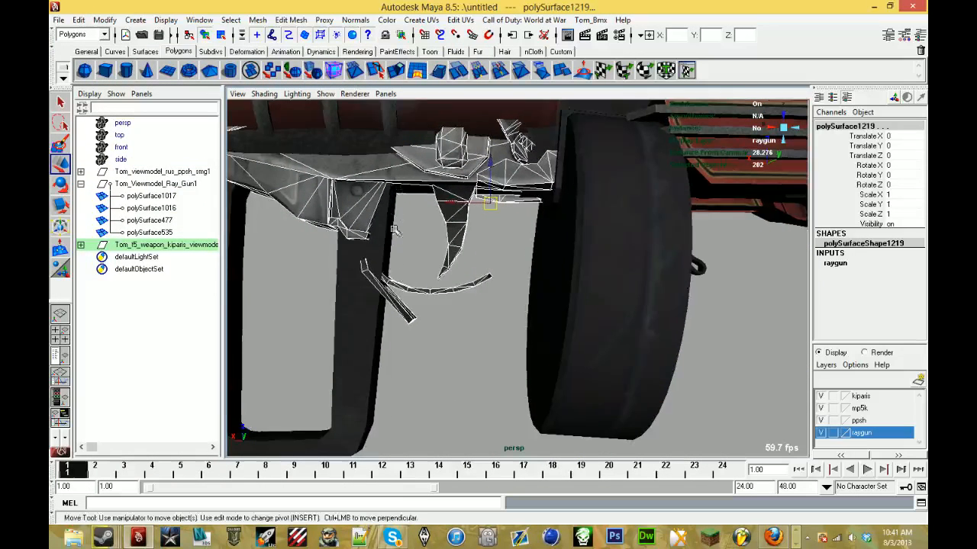
drag(501, 222, 478, 257)
key(Delete)
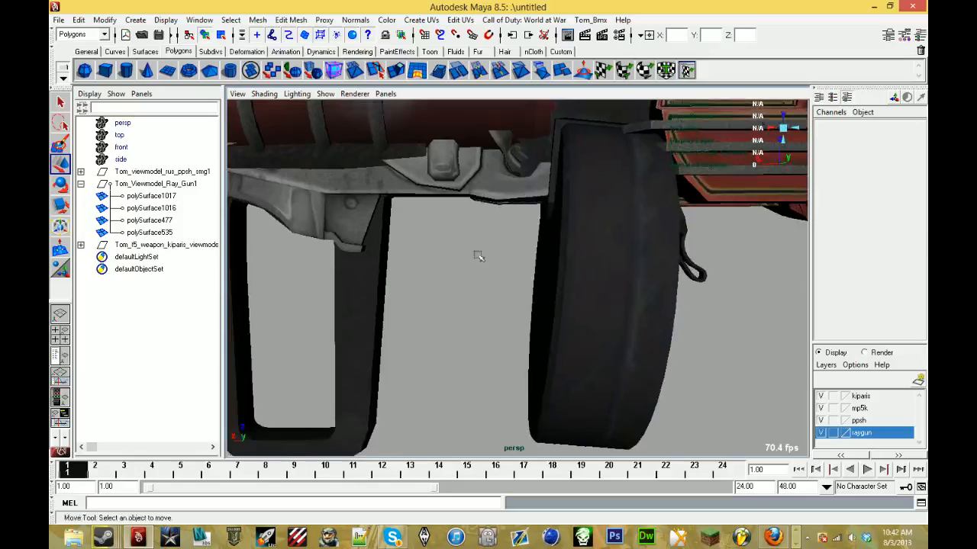
alt+right_drag(464, 263, 461, 280)
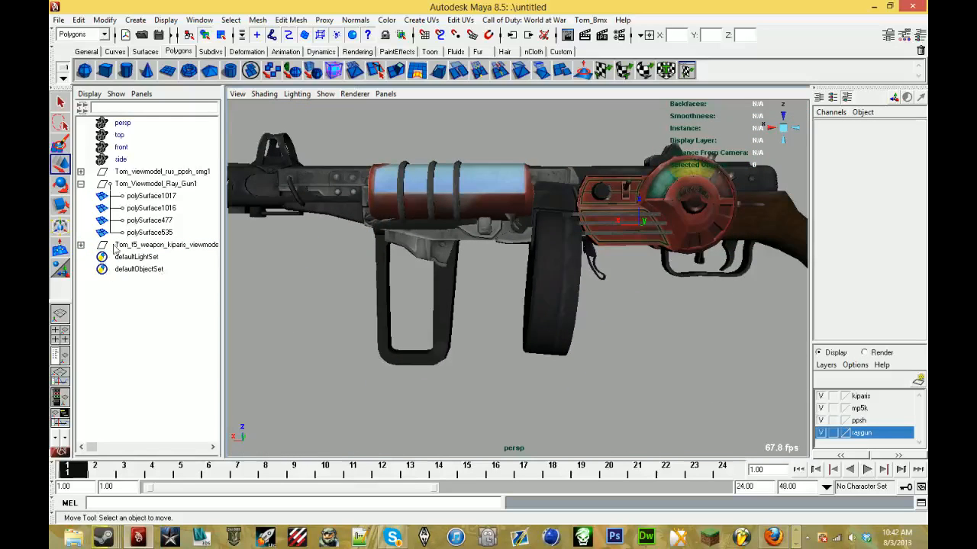
- Combine the remaining pieces under TomMesh_6 in the kiparis group into a single mesh
click(81, 245)
click(116, 270)
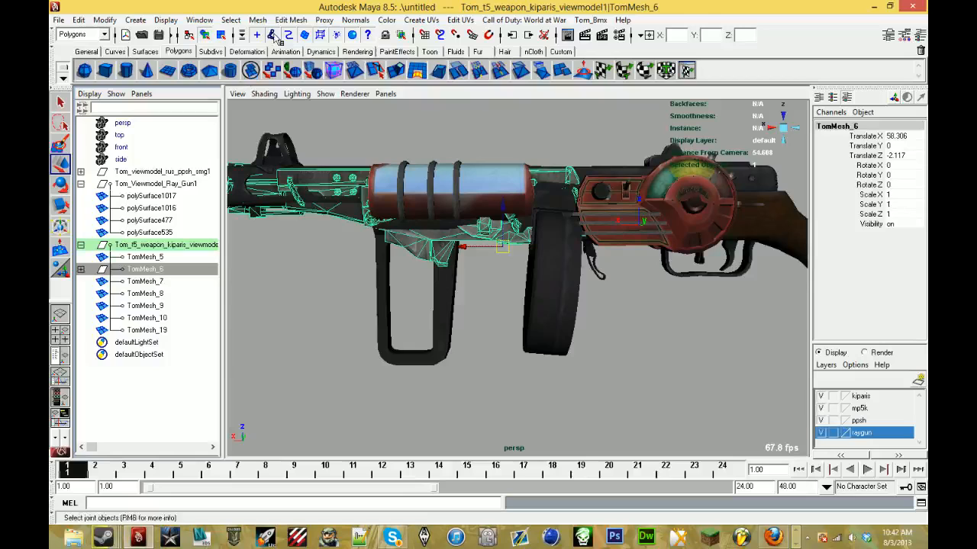
click(257, 19)
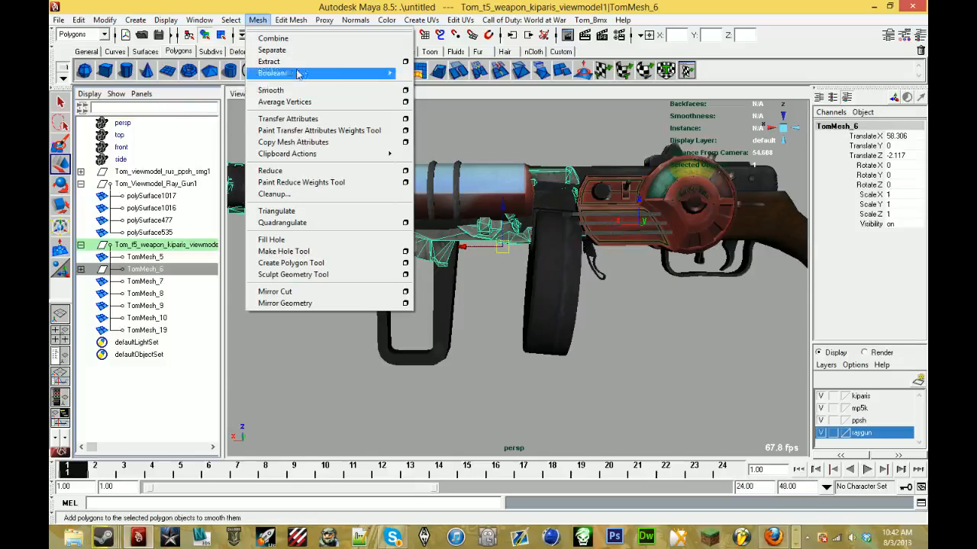
click(302, 40)
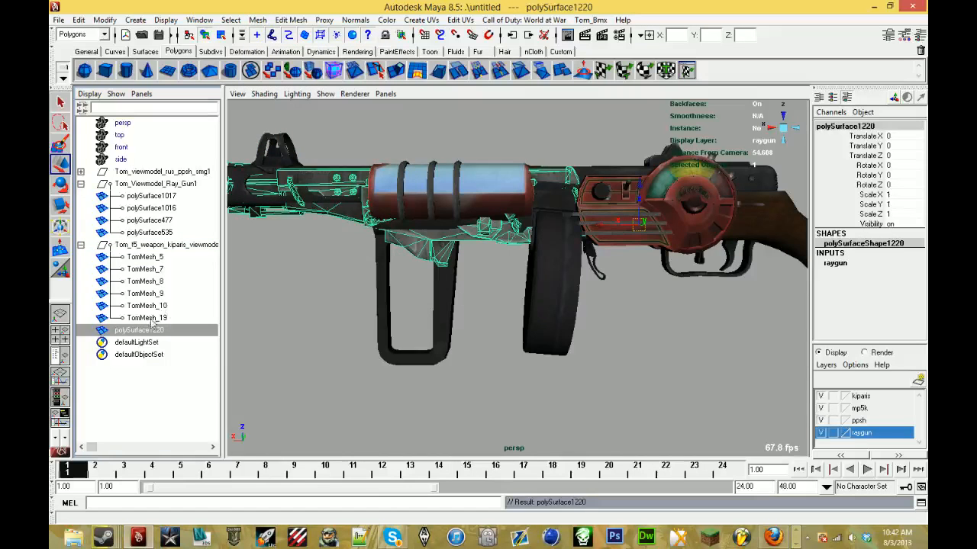
- Widen the combined kiparis body around the gun by scaling it to 1.147 in Y
alt+drag(421, 278, 345, 267)
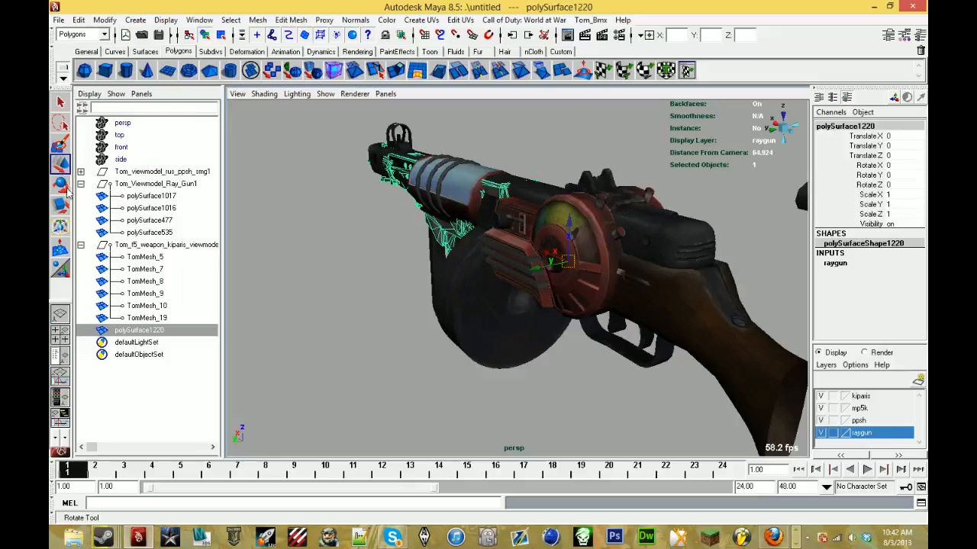
alt+drag(349, 227, 414, 260)
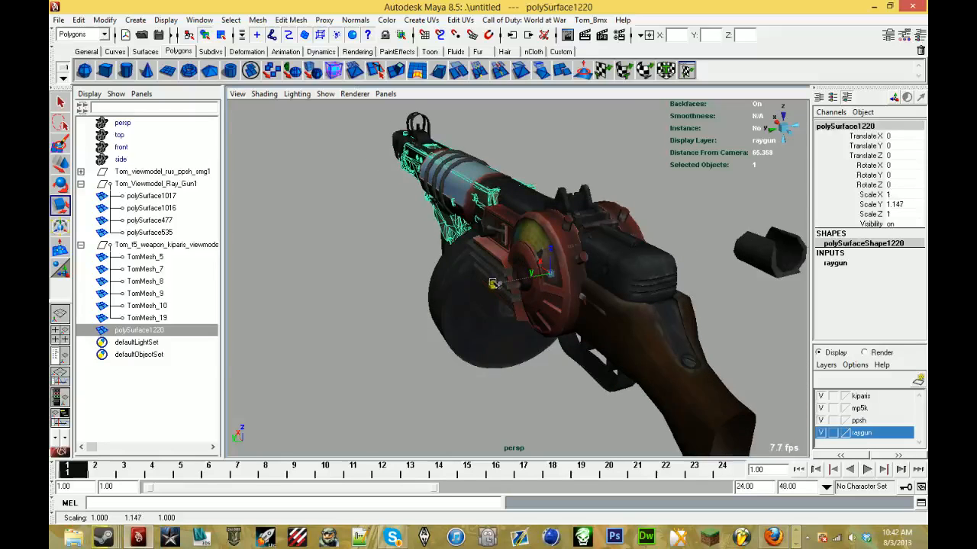
alt+drag(496, 284, 442, 281)
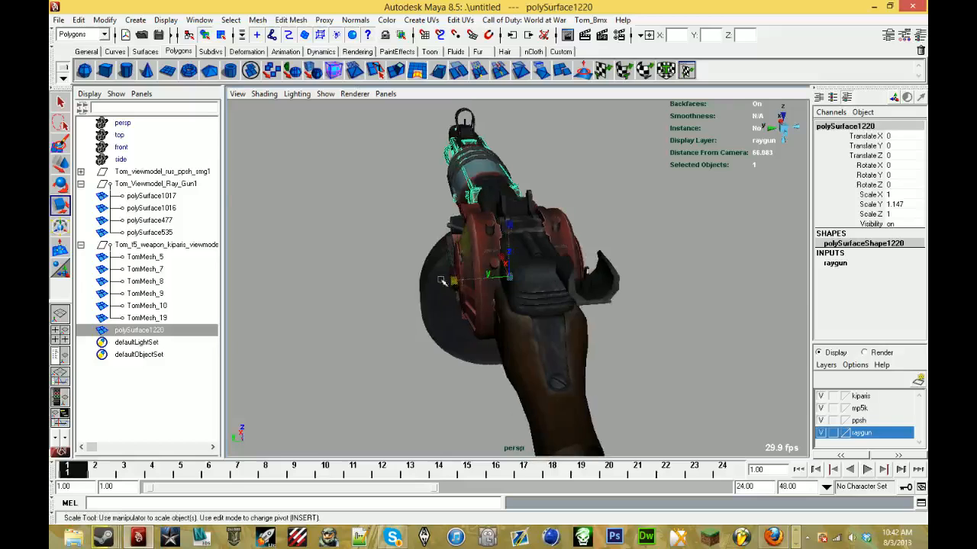
click(358, 268)
alt+drag(358, 267, 429, 216)
- Widen the combined kiparis body further to a Scale Y of 1.201 and clear the selection
click(559, 192)
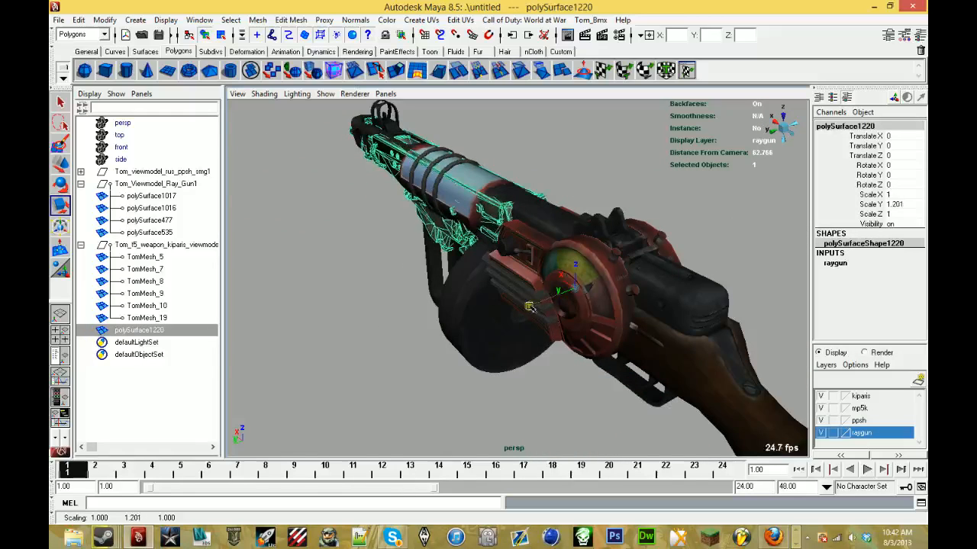
click(587, 165)
alt+drag(587, 166, 686, 185)
alt+middle_drag(482, 207, 560, 208)
alt+right_drag(555, 229, 491, 288)
scroll(492, 289, down, 3)
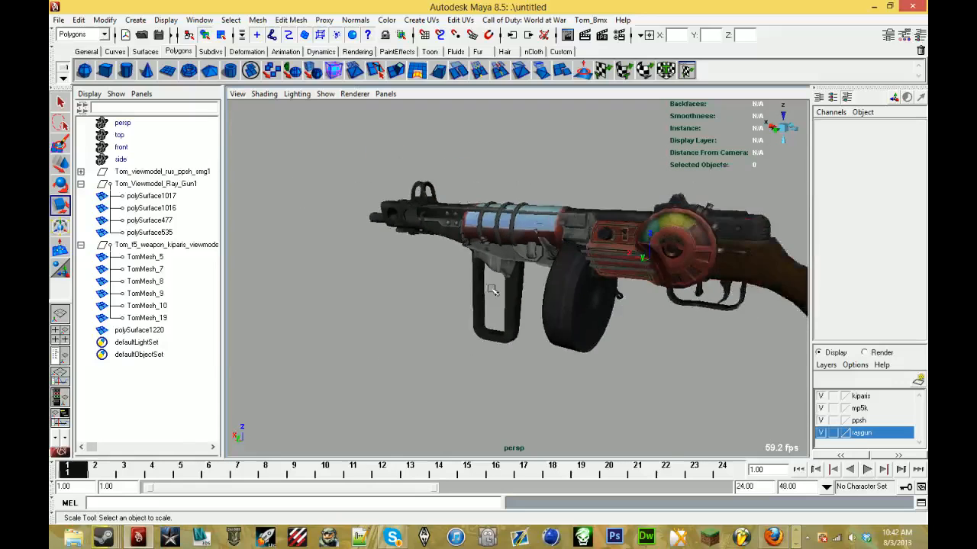
alt+drag(513, 303, 534, 295)
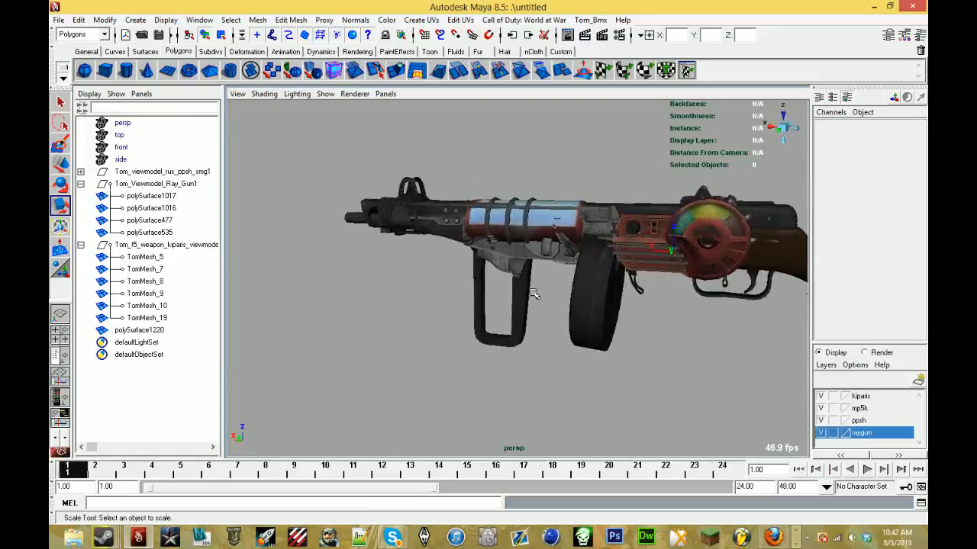
- Separate the widened kiparis body around the canister into its individual pieces
click(574, 245)
scroll(573, 244, up, 3)
alt+drag(574, 244, 531, 270)
scroll(531, 270, up, 3)
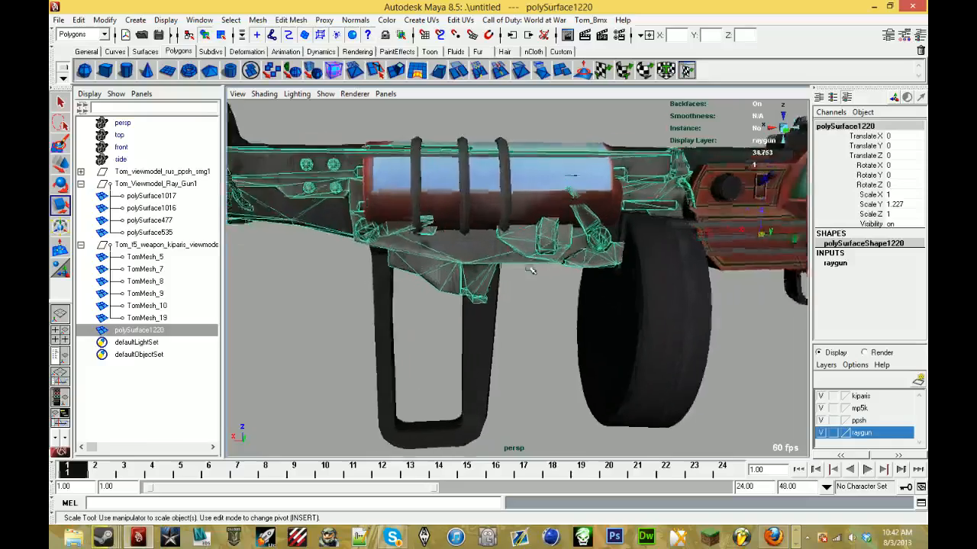
scroll(532, 272, up, 4)
alt+middle_drag(534, 275, 468, 312)
scroll(468, 312, down, 4)
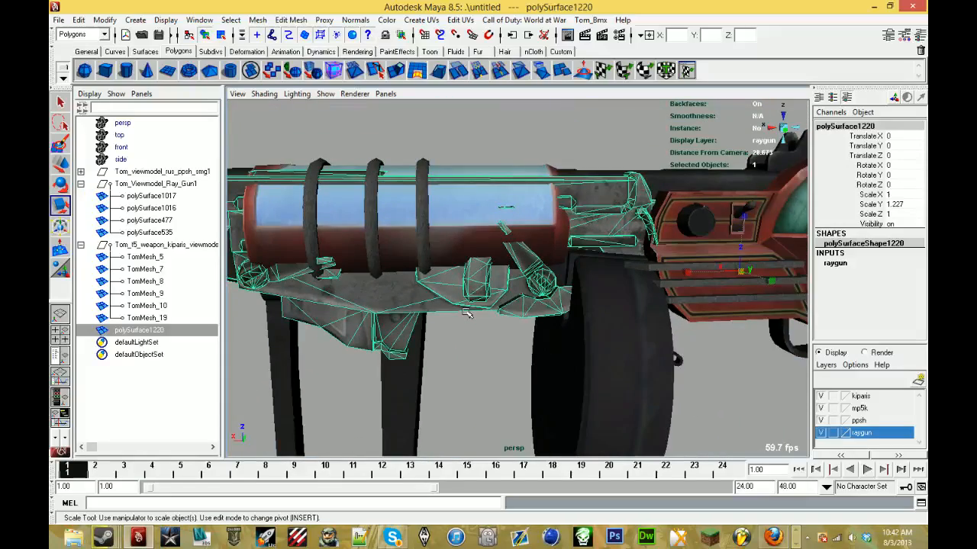
alt+drag(467, 313, 461, 288)
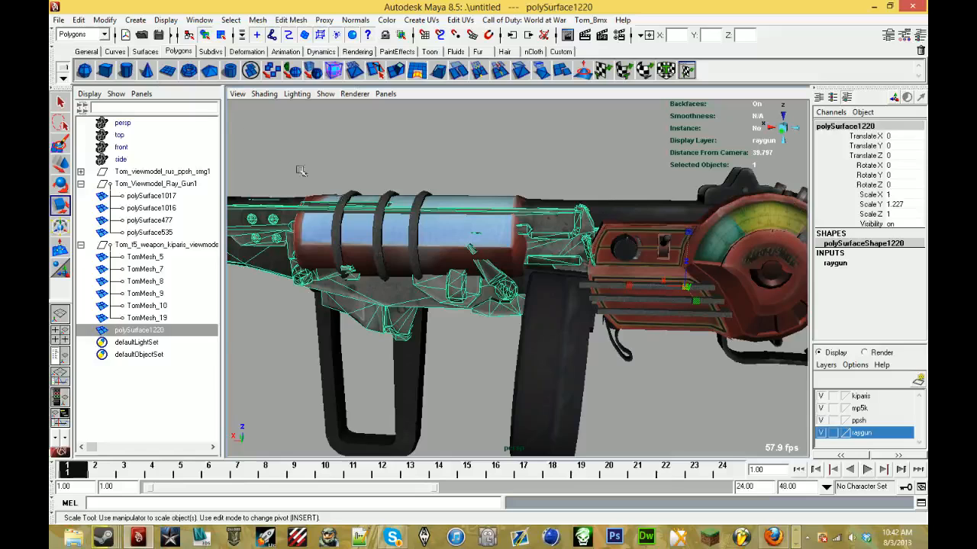
click(258, 20)
click(275, 47)
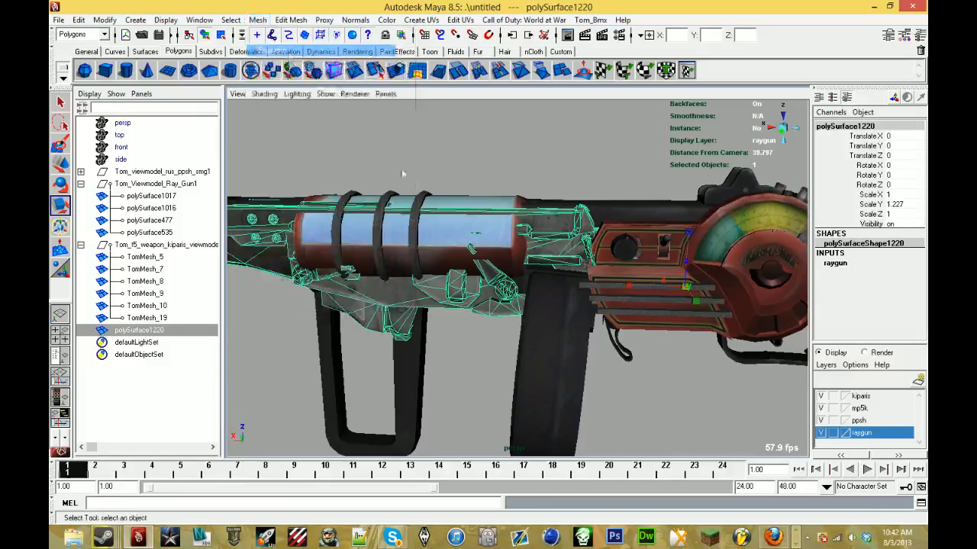
- Delete the thin sliver and the small slanted fragments floating over the canister above the rear lever
scroll(435, 259, up, 5)
scroll(450, 229, up, 3)
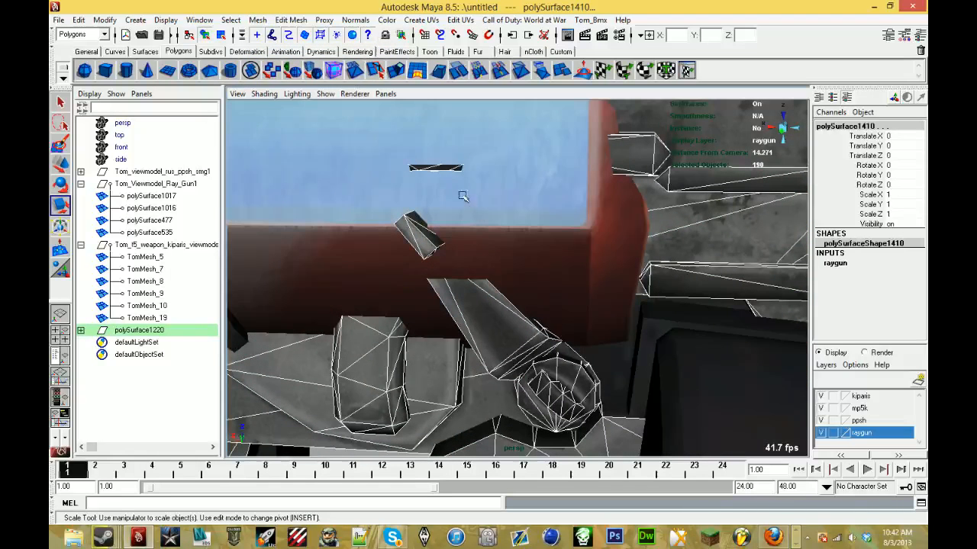
click(437, 170)
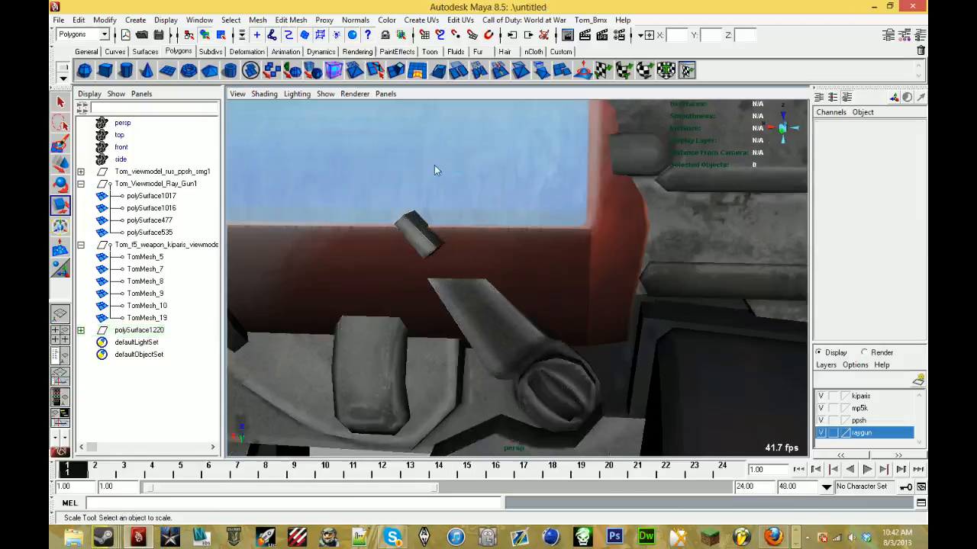
click(432, 254)
key(Delete)
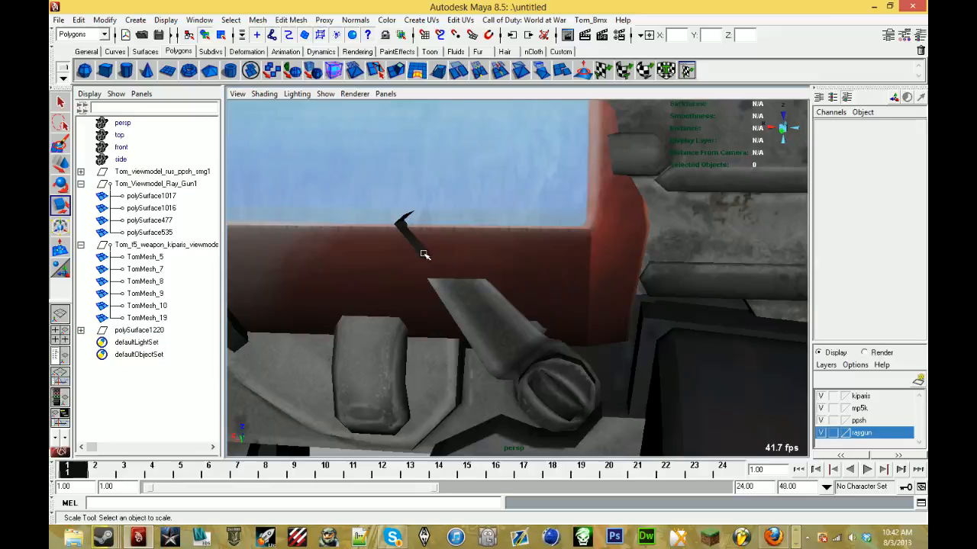
click(409, 232)
key(Delete)
click(405, 217)
key(Delete)
- Delete the lever pieces attached to the rear screw below the canister
click(502, 338)
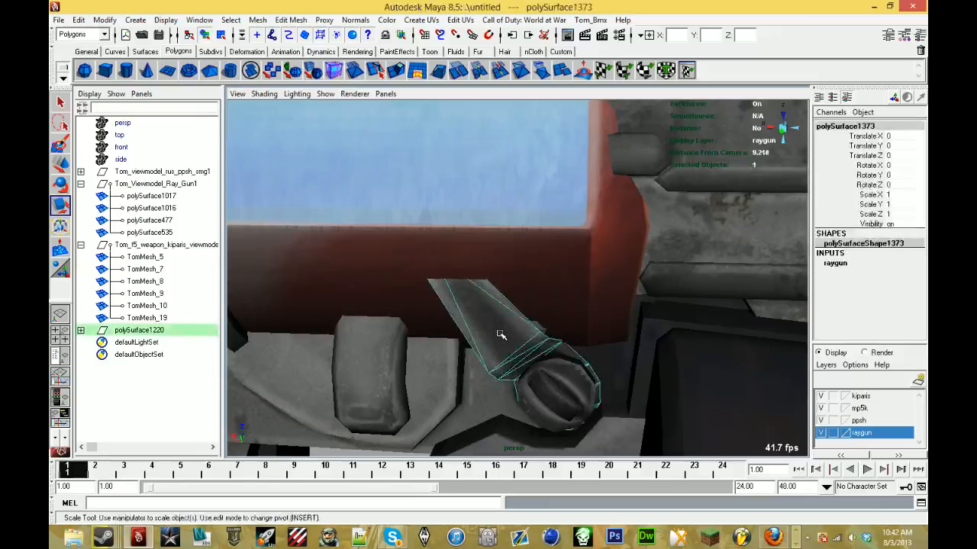
key(Delete)
click(503, 350)
key(Delete)
click(497, 373)
key(Delete)
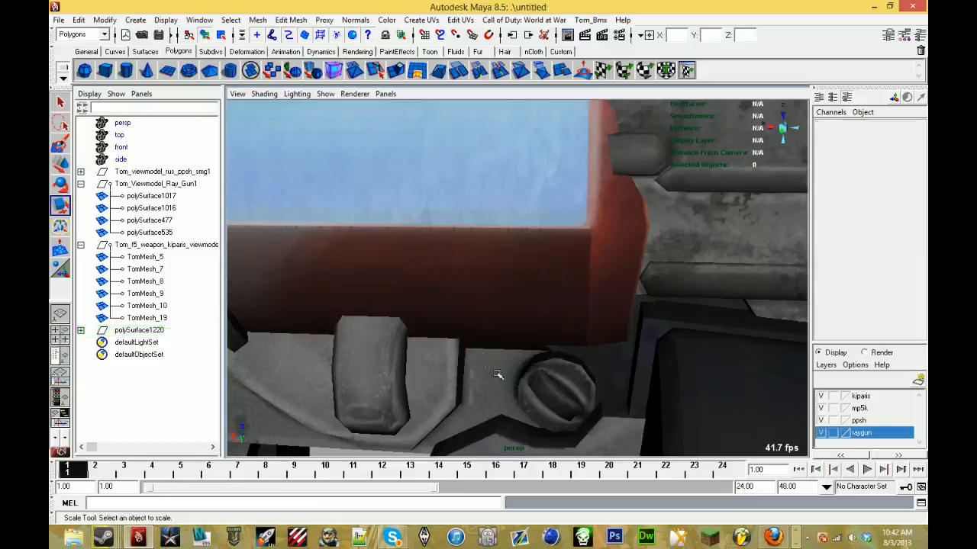
- Delete the stray kiparis fragments between the front screw and the canister's first ring
scroll(511, 388, down, 6)
alt+drag(473, 355, 435, 317)
click(450, 315)
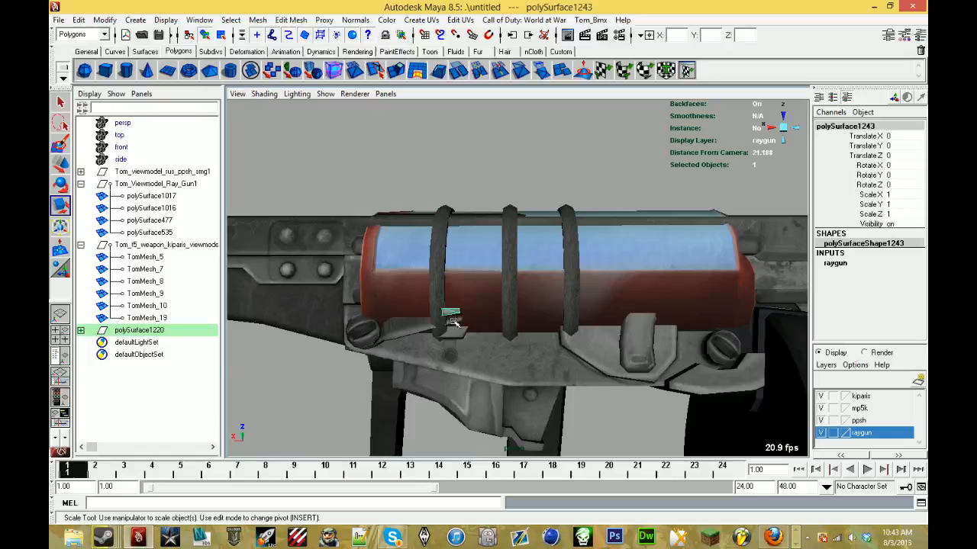
key(Delete)
click(428, 329)
key(Delete)
click(404, 336)
key(Delete)
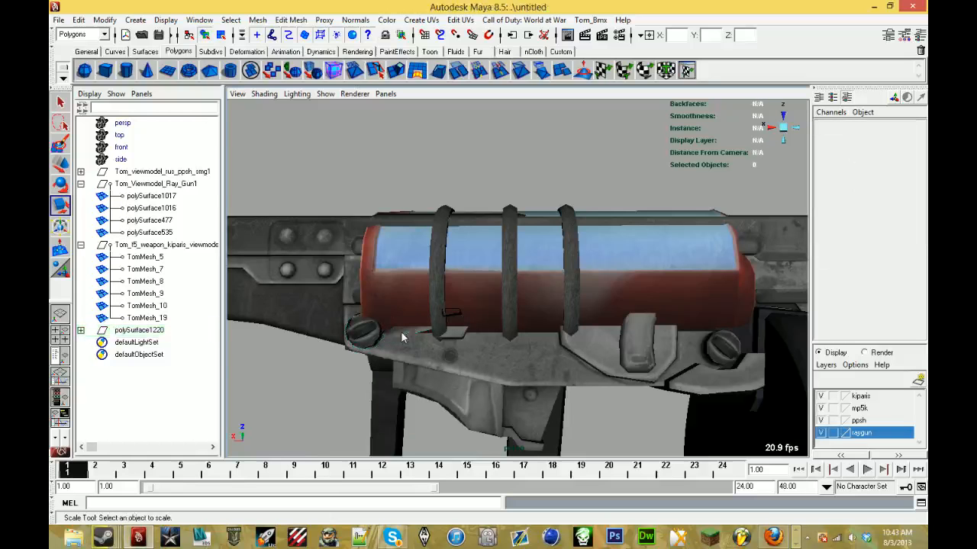
click(458, 336)
key(Delete)
- Delete the remaining small slivers sticking out around the lower end of the canister's first ring
click(455, 318)
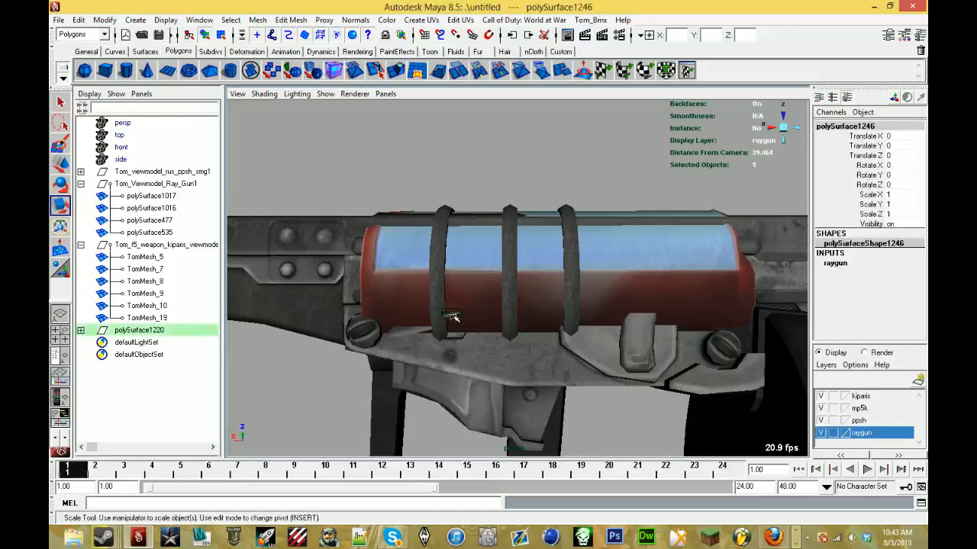
scroll(450, 320, up, 5)
alt+middle_drag(384, 331, 512, 276)
scroll(556, 316, up, 6)
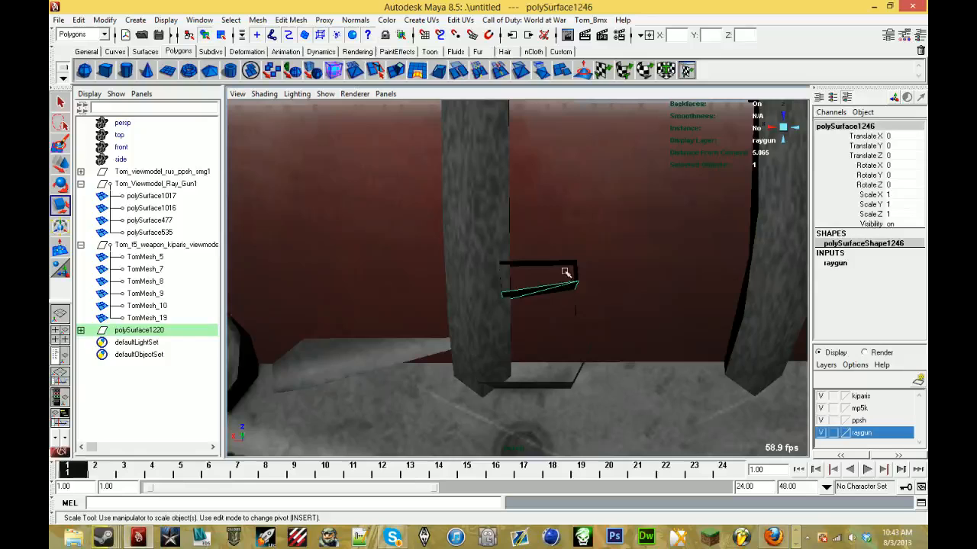
key(Delete)
click(555, 267)
key(Delete)
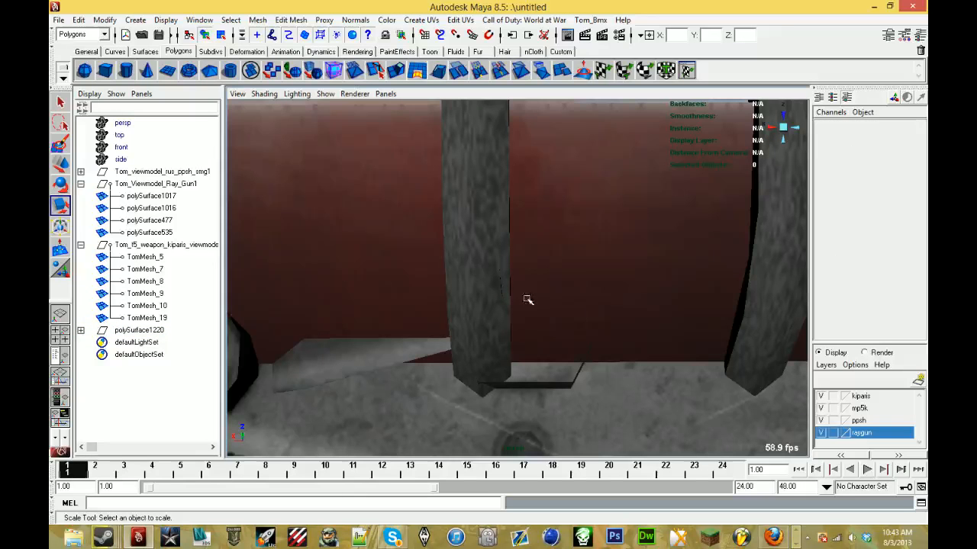
alt+drag(515, 293, 344, 296)
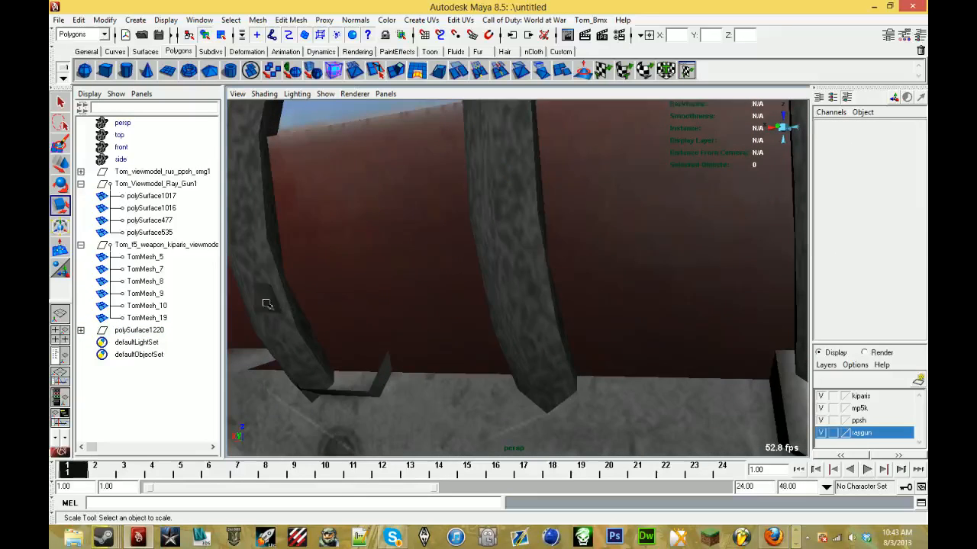
click(363, 395)
key(Delete)
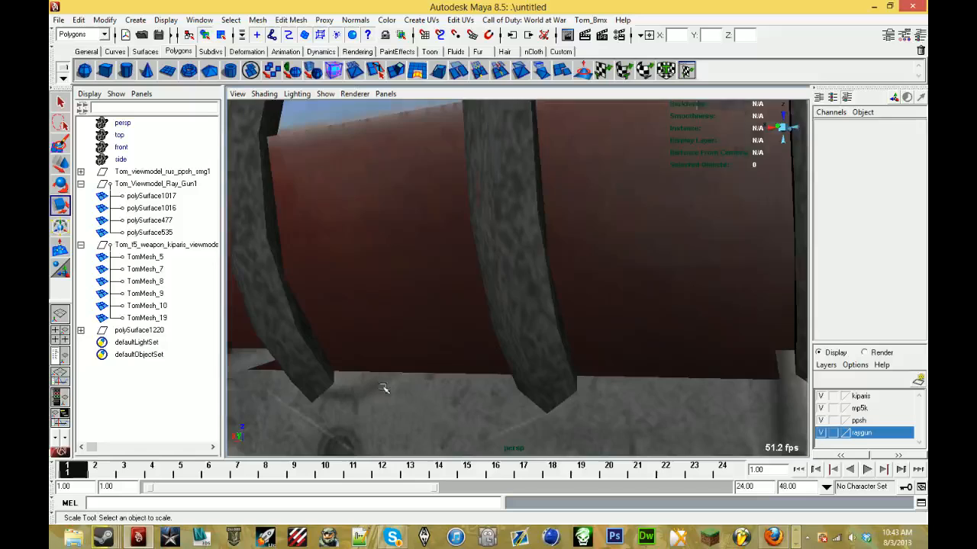
- Delete the last angled fragment between the front screw and the first ring
scroll(384, 388, down, 5)
alt+drag(386, 386, 437, 368)
click(482, 314)
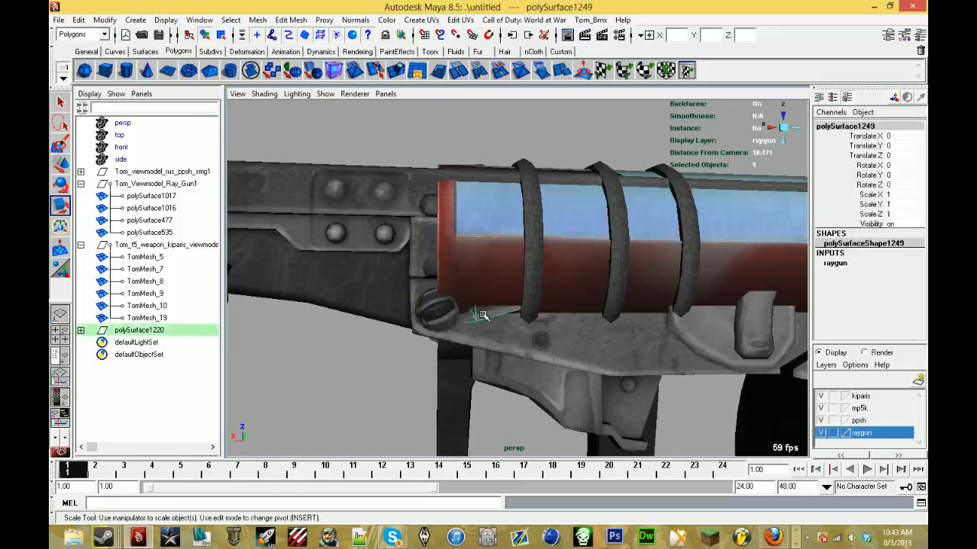
key(Delete)
- Combine the remaining pieces under polySurface1220 into a single mesh
alt+drag(483, 314, 588, 359)
alt+right_drag(588, 360, 522, 349)
mouse_move(523, 349)
alt+mouse_down()
mouse_move(447, 333)
mouse_move(527, 344)
alt+mouse_up()
alt+middle_drag(526, 343, 298, 355)
alt+right_drag(297, 354, 222, 346)
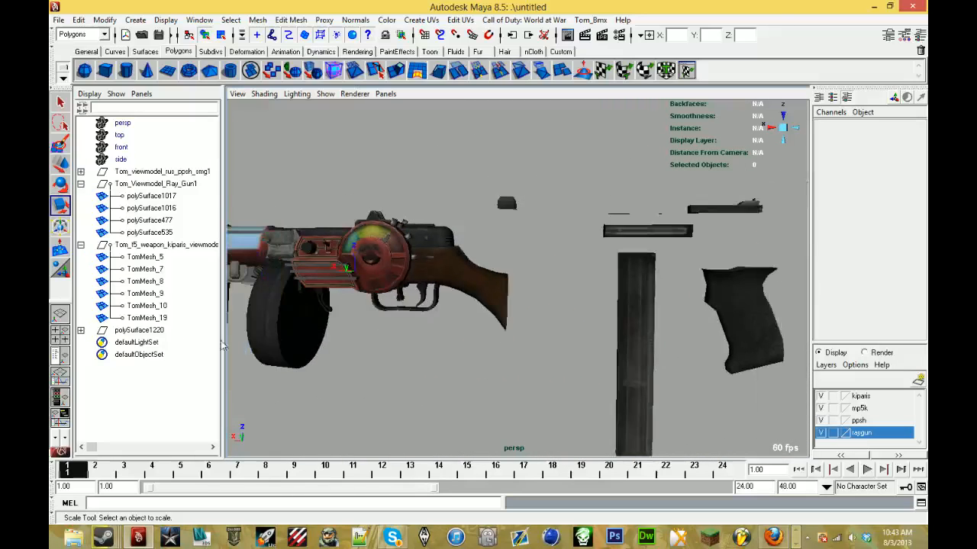
click(157, 331)
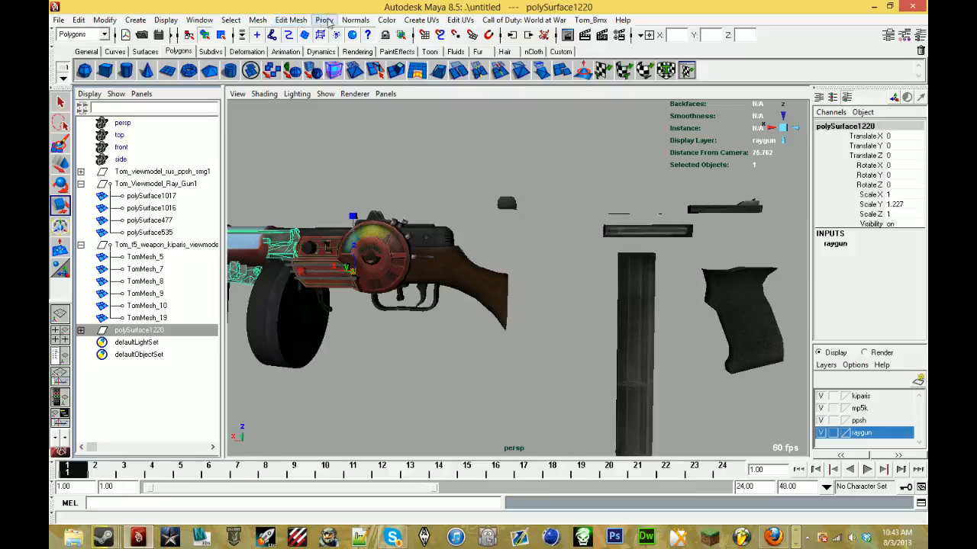
click(257, 20)
click(293, 40)
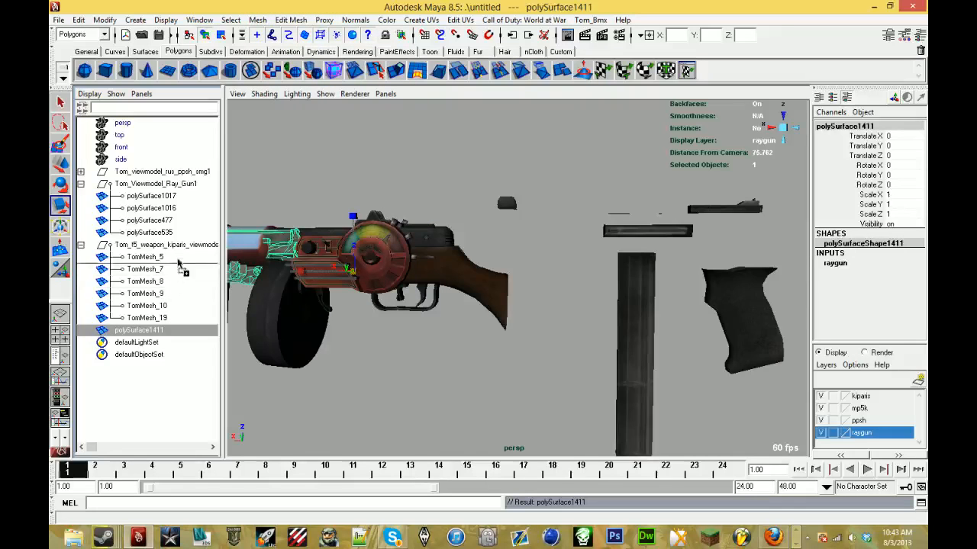
- Move the combined kiparis mesh into the Tom_Viewmodel_Ray_Gun1 group and delete the kiparis group with its leftover parts
middle_drag(187, 221, 186, 219)
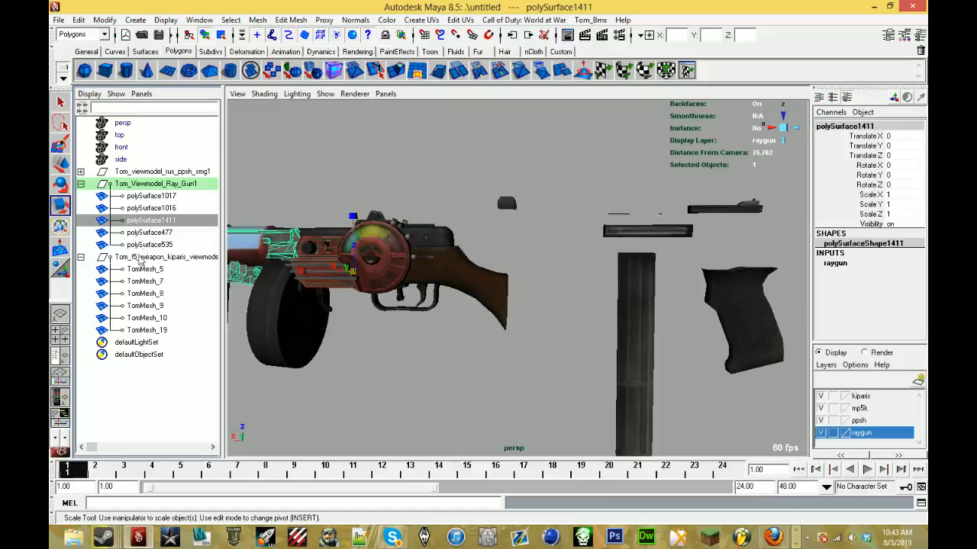
click(138, 256)
key(Delete)
- Move all six TomMesh parts from Tom_viewmodel_rus_ppsh_smg1 into the Tom_Viewmodel_Ray_Gun1 group and delete the emptied ppsh group
scroll(336, 315, down, 5)
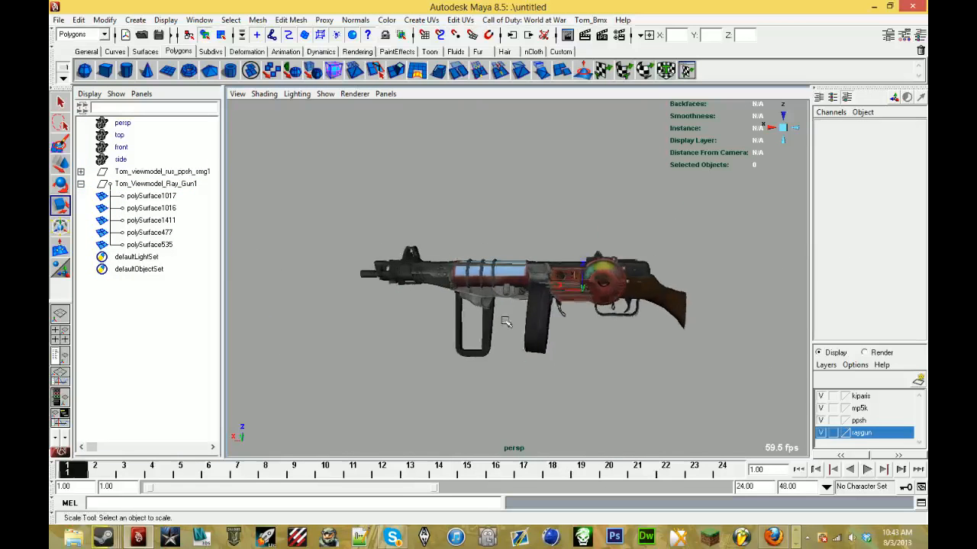
alt+drag(523, 316, 450, 333)
key(r)
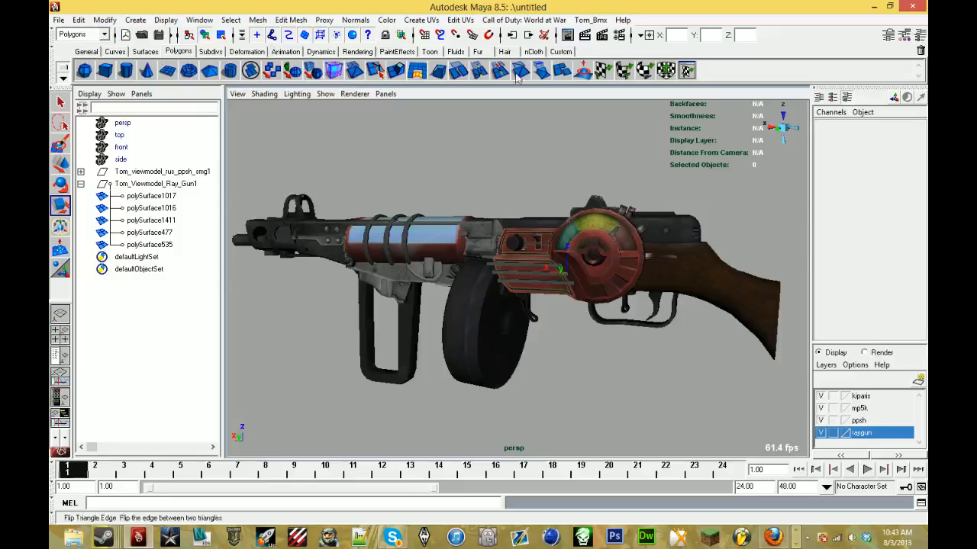
click(82, 171)
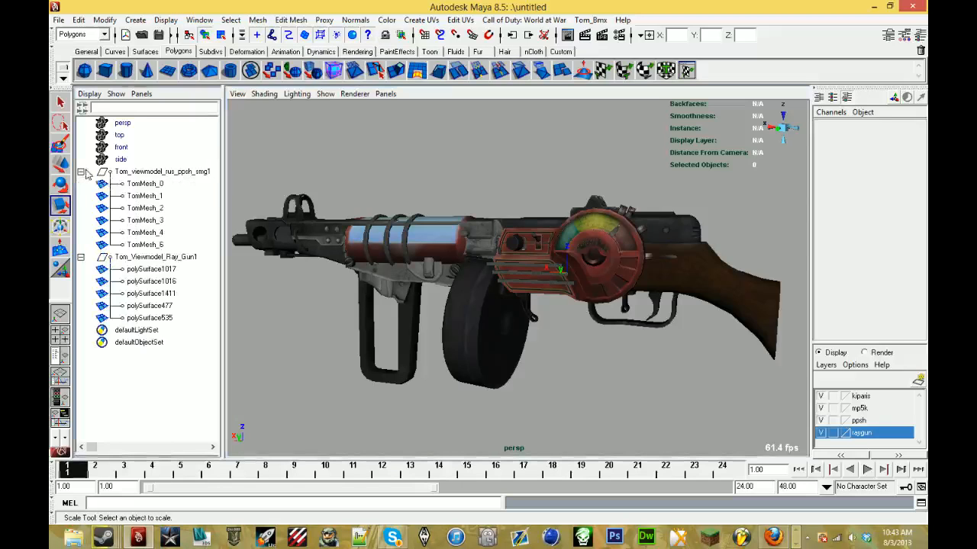
click(150, 185)
shift+click(163, 245)
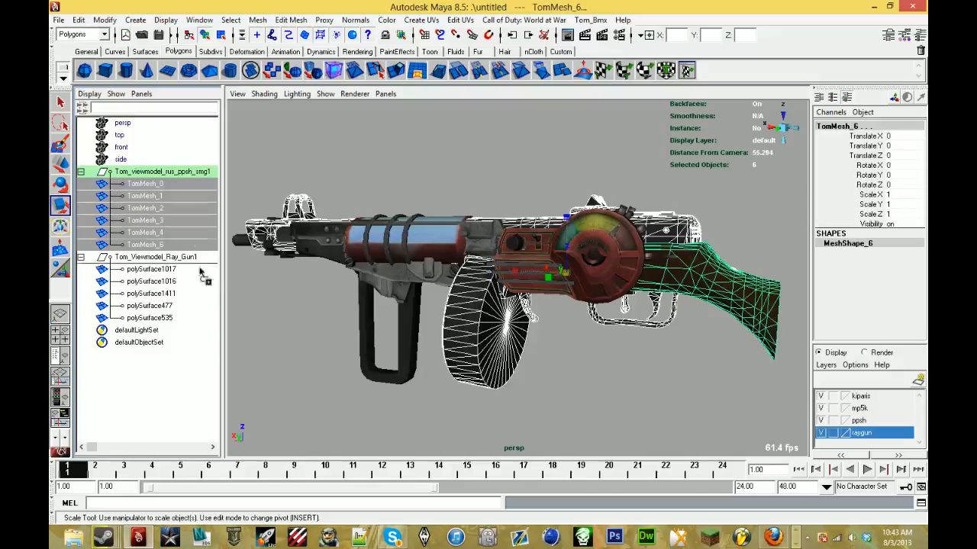
middle_drag(191, 306, 186, 304)
click(147, 172)
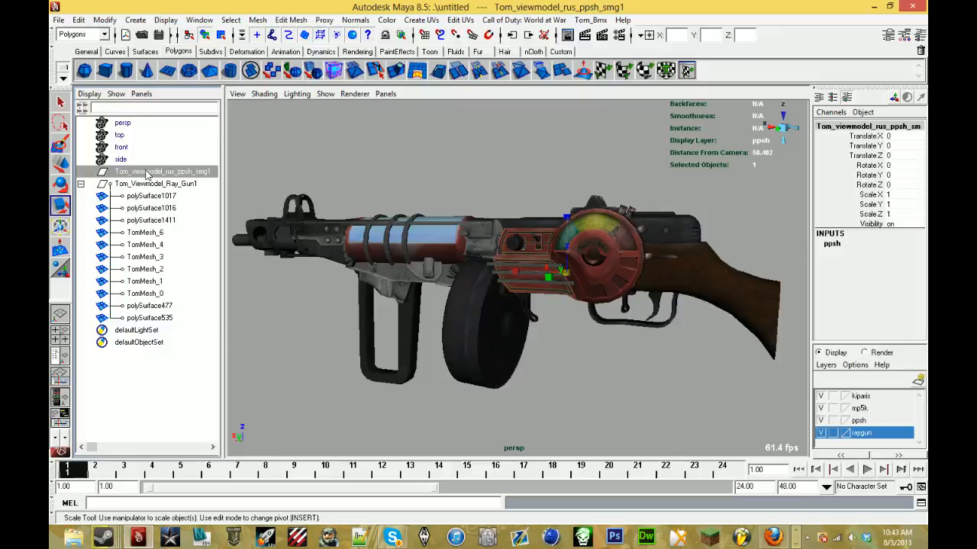
key(Delete)
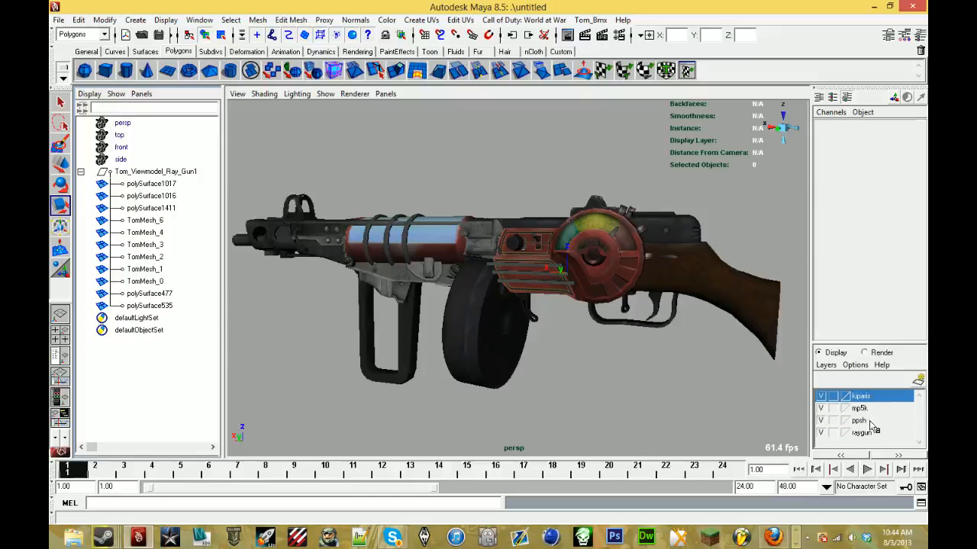
click(862, 432)
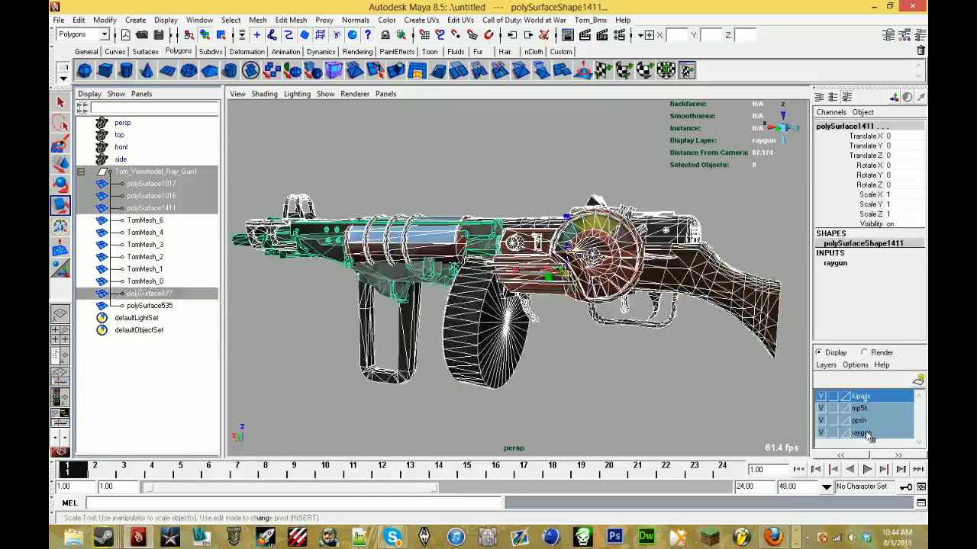
key(Delete)
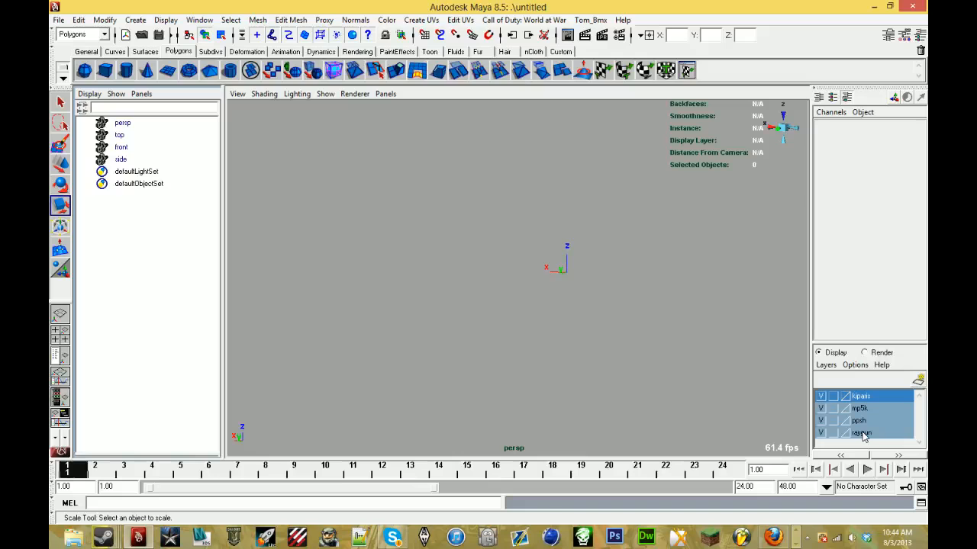
key(ctrl+z)
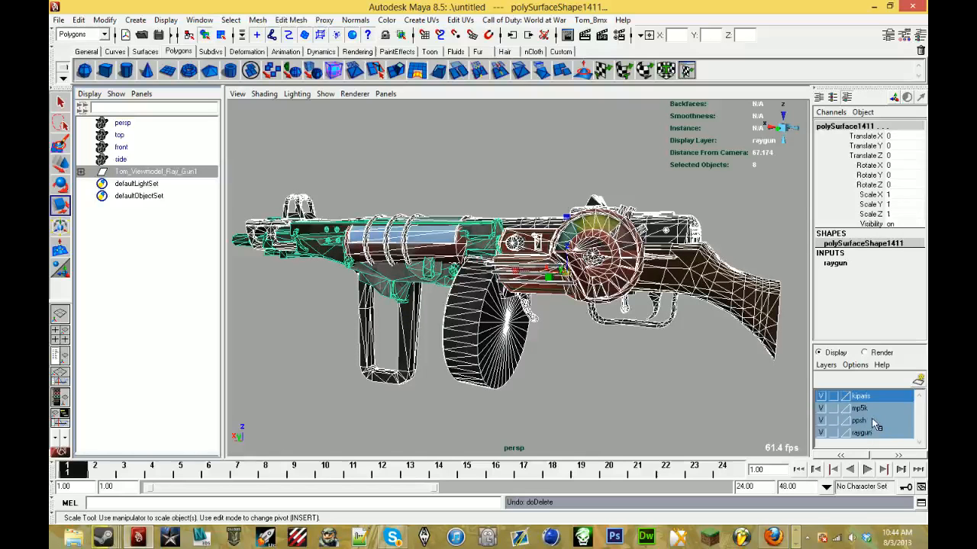
- Delete the ppsh, kiparis, mp5k and raygun display layers and clear the selection
right_click(860, 421)
click(853, 496)
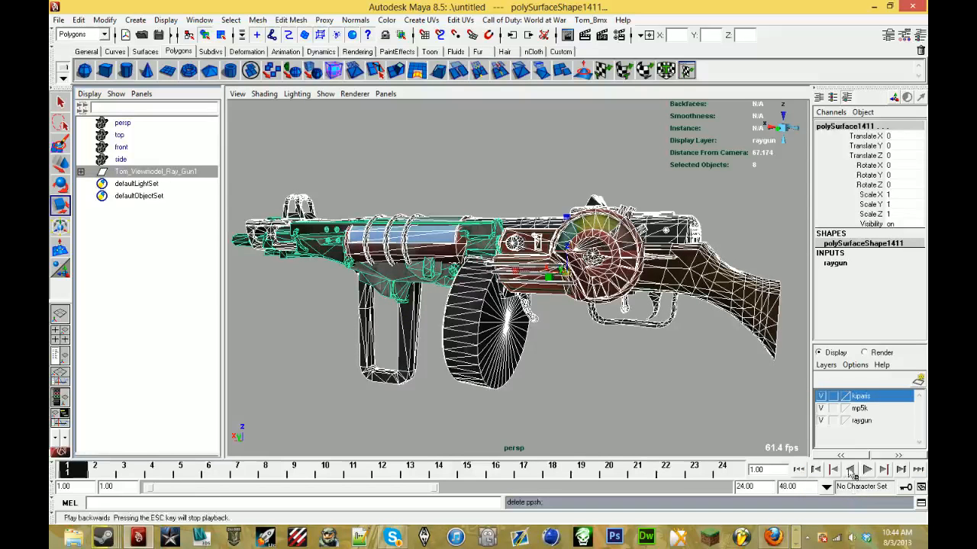
right_click(867, 422)
click(860, 497)
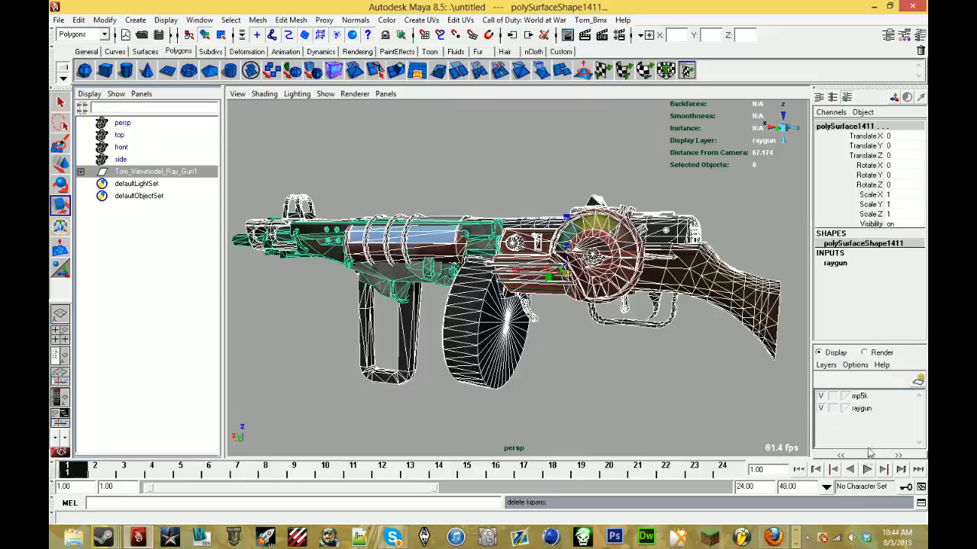
right_click(868, 398)
click(852, 497)
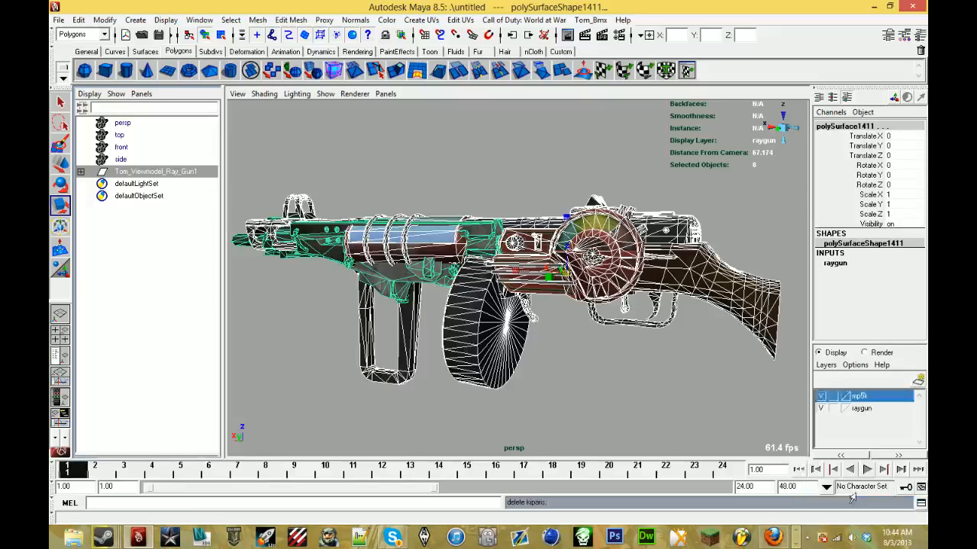
right_click(875, 402)
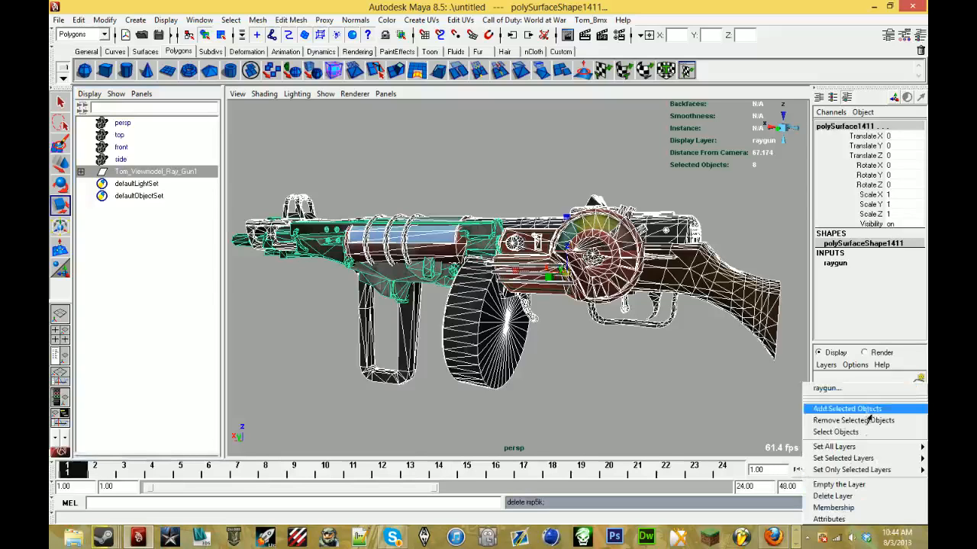
click(846, 496)
click(547, 358)
alt+drag(569, 350, 532, 375)
alt+drag(359, 424, 473, 353)
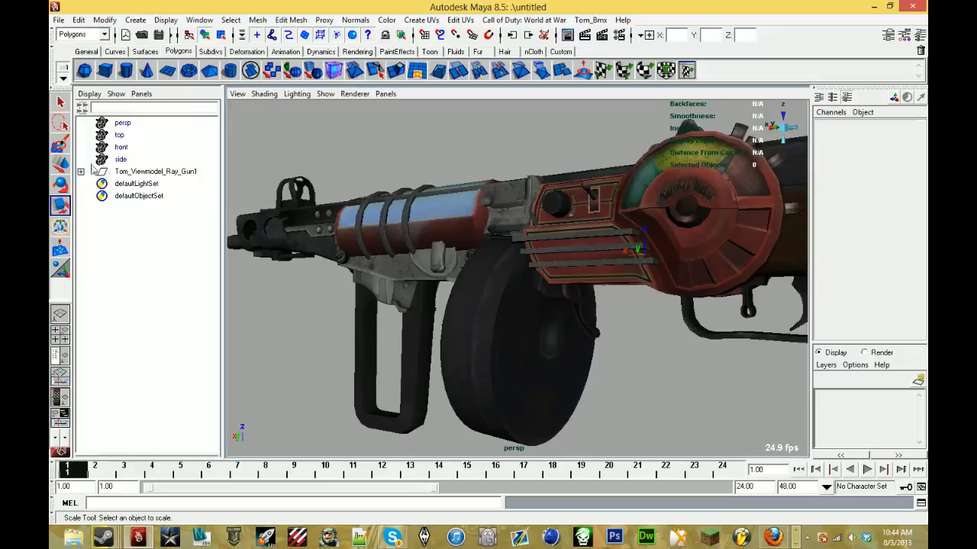
- Apply vertex color to all the parts in the Tom_Viewmodel_Ray_Gun1 group and clear the selection
key(5)
scroll(394, 295, down, 4)
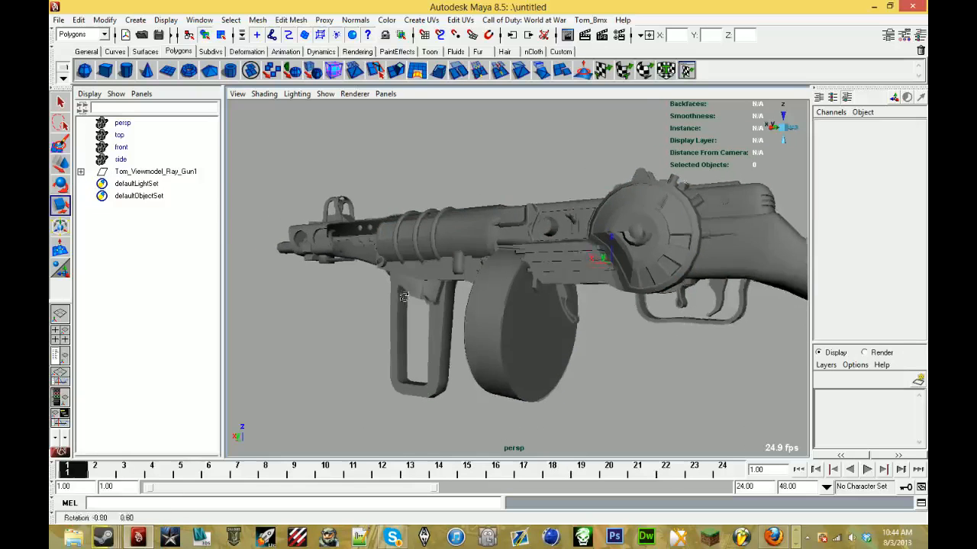
mouse_move(394, 294)
alt+mouse_down()
mouse_move(416, 308)
mouse_move(397, 294)
alt+mouse_up()
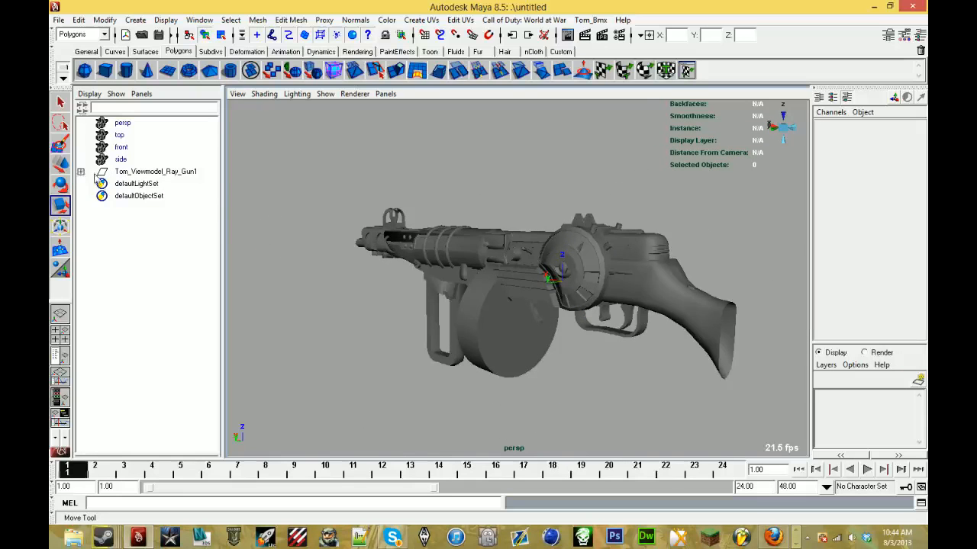
click(81, 171)
click(154, 173)
shift+click(157, 308)
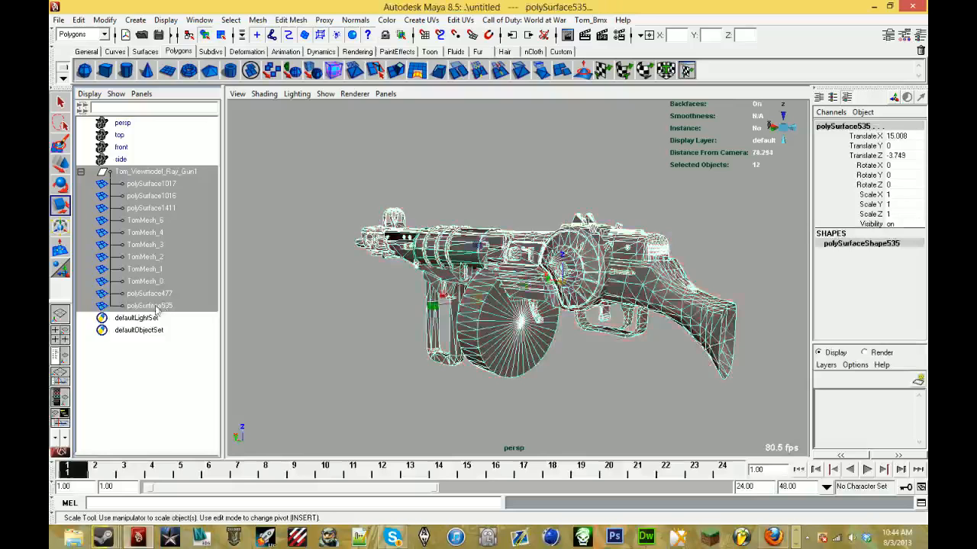
click(386, 20)
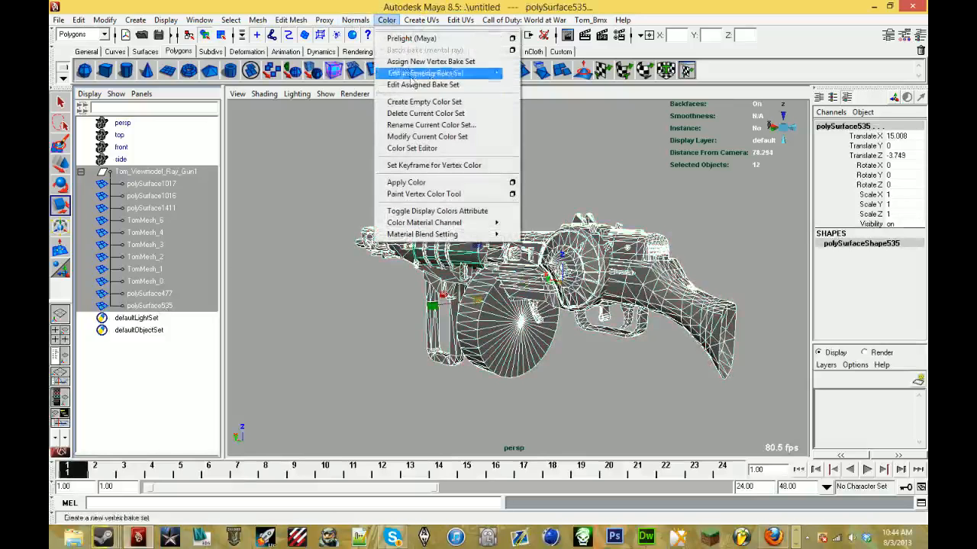
click(421, 185)
click(428, 169)
alt+drag(429, 169, 490, 174)
- Examine the whole gun in lit, textured, shaded and wireframe display modes
key(7)
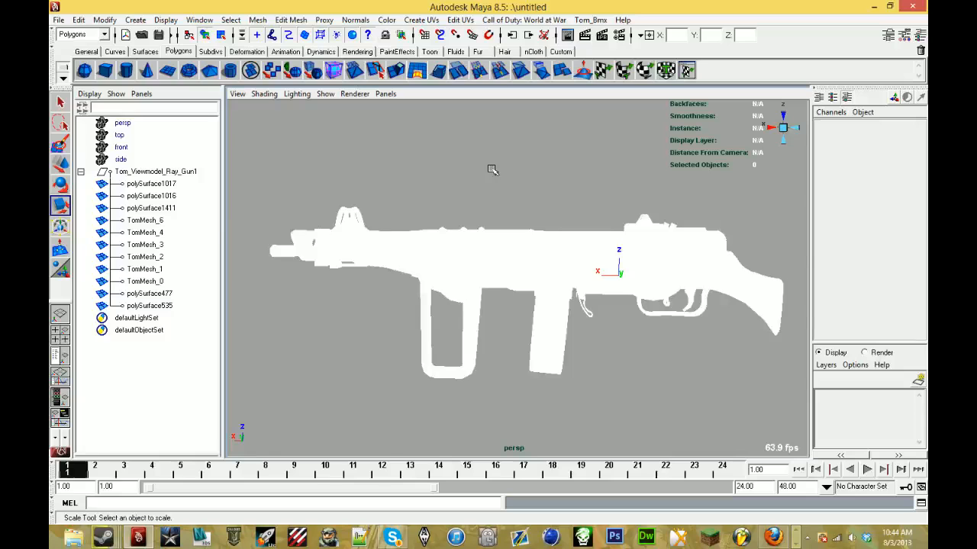
key(6)
key(4)
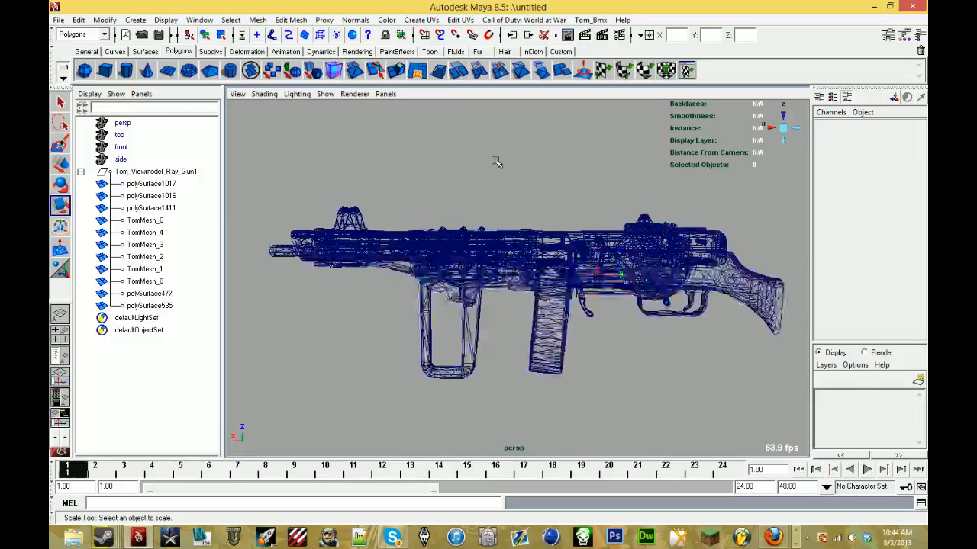
key(5)
key(6)
key(5)
key(6)
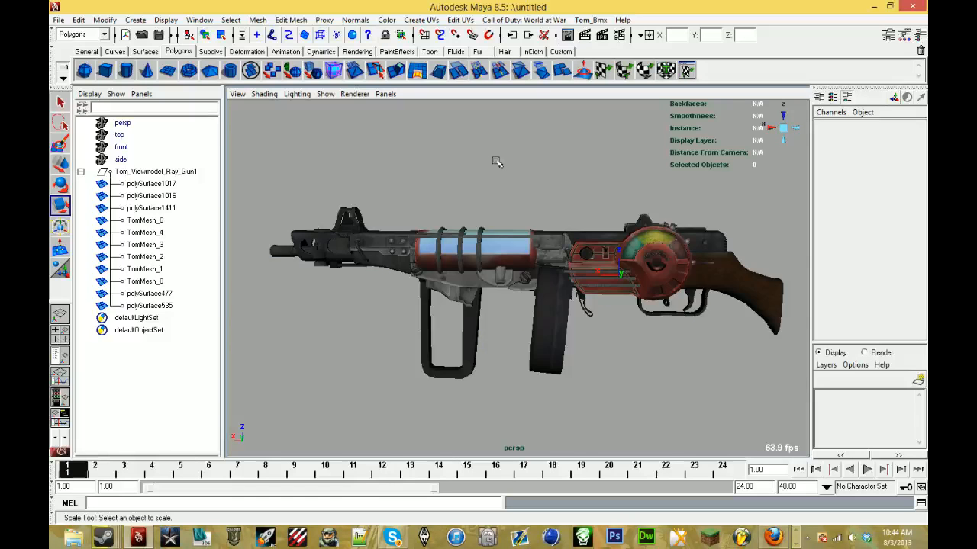
key(5)
key(4)
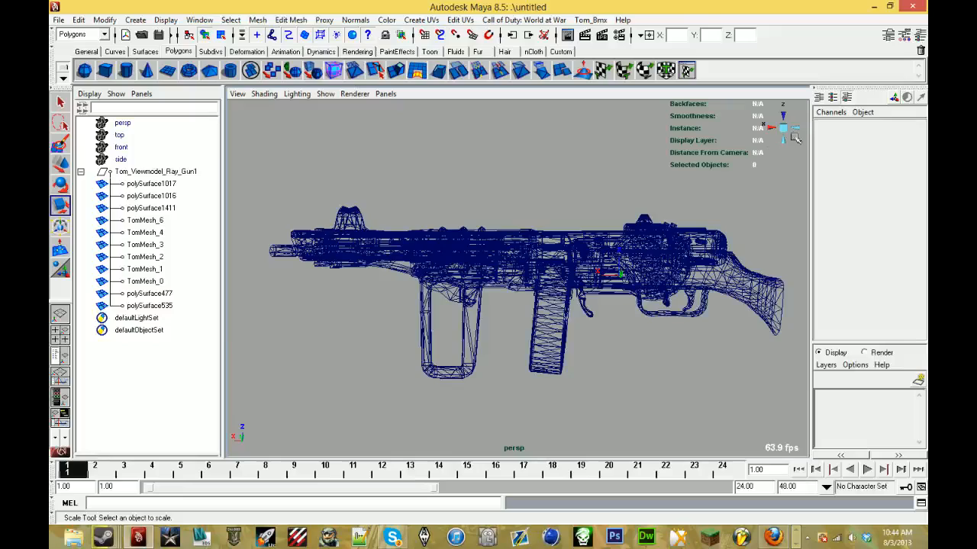
- Capture a Gyazo screenshot of the whole wireframe gun in the orthographic back view and return to Maya
alt+drag(707, 179, 729, 151)
click(770, 128)
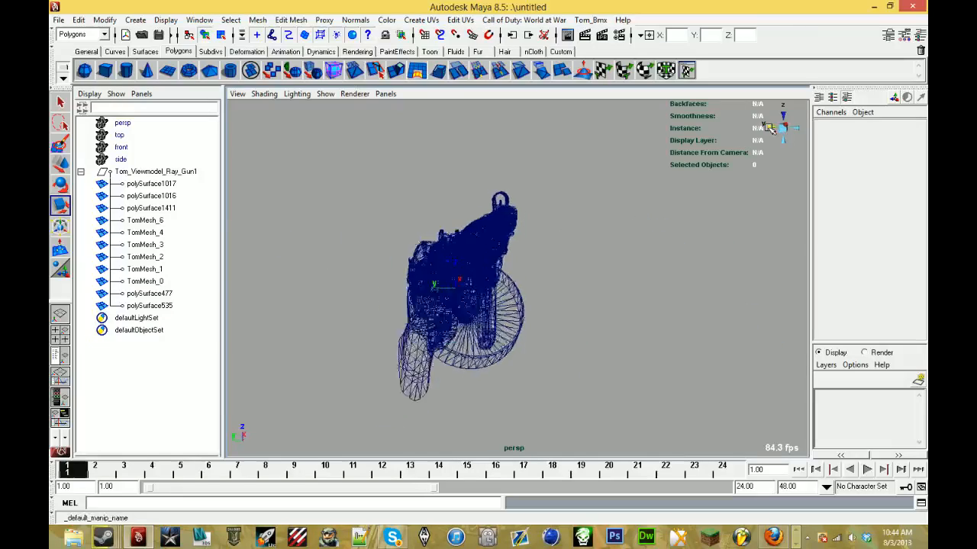
mouse_move(574, 189)
alt+middle_down()
mouse_move(545, 220)
mouse_move(580, 207)
alt+middle_up()
scroll(545, 220, up, 2)
scroll(582, 207, down, 2)
scroll(581, 207, down, 1)
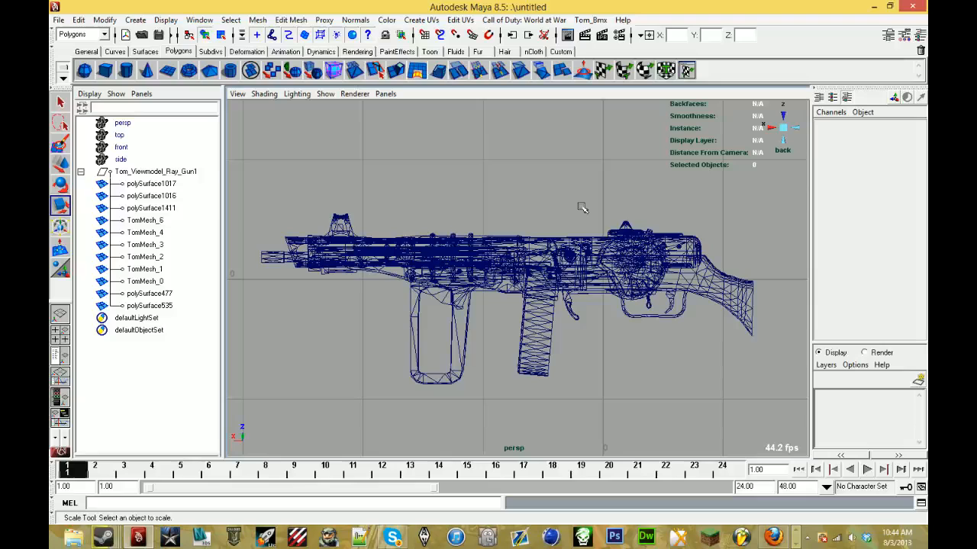
scroll(581, 207, down, 1)
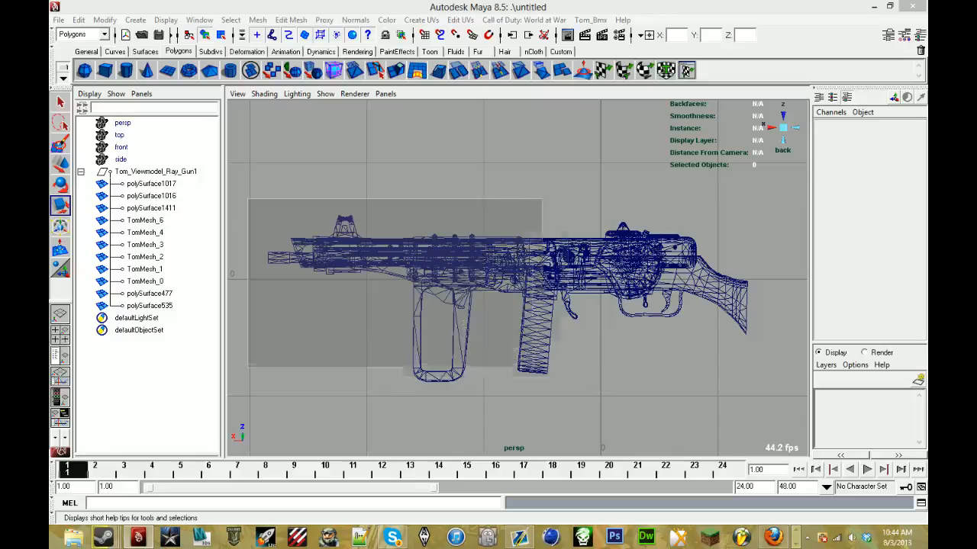
drag(781, 414, 801, 420)
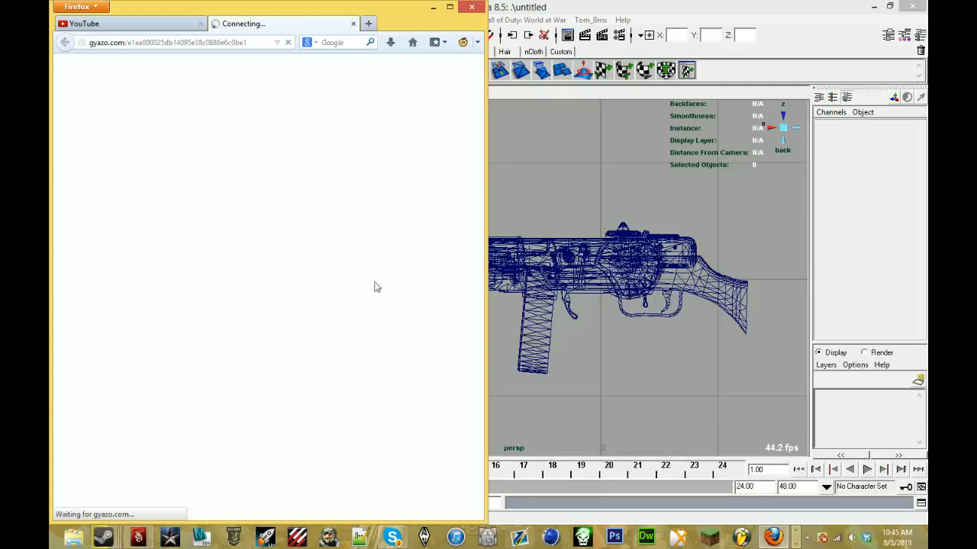
click(715, 5)
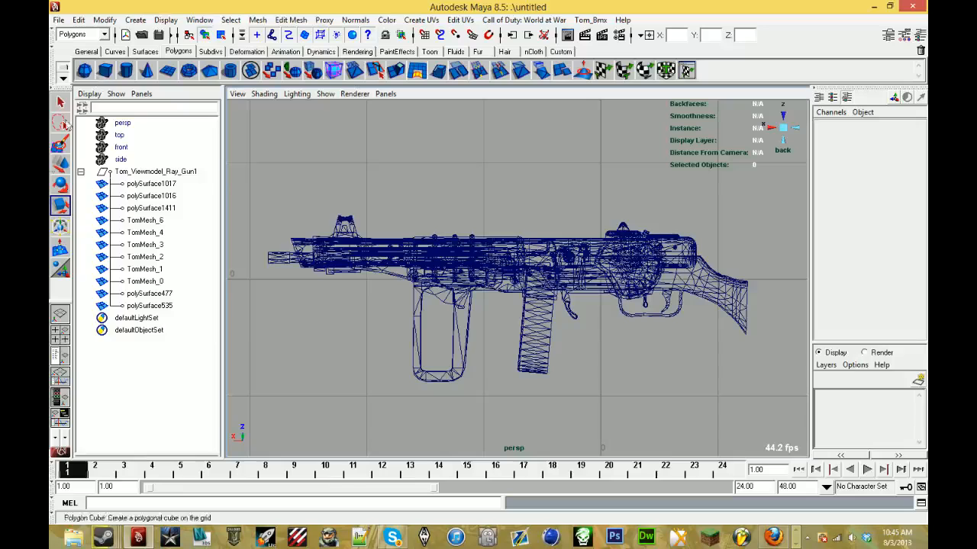
- Rename the Tom_Viewmodel_Ray_Gun1 group as ray_gun_mark_4 and clear the selection
click(174, 173)
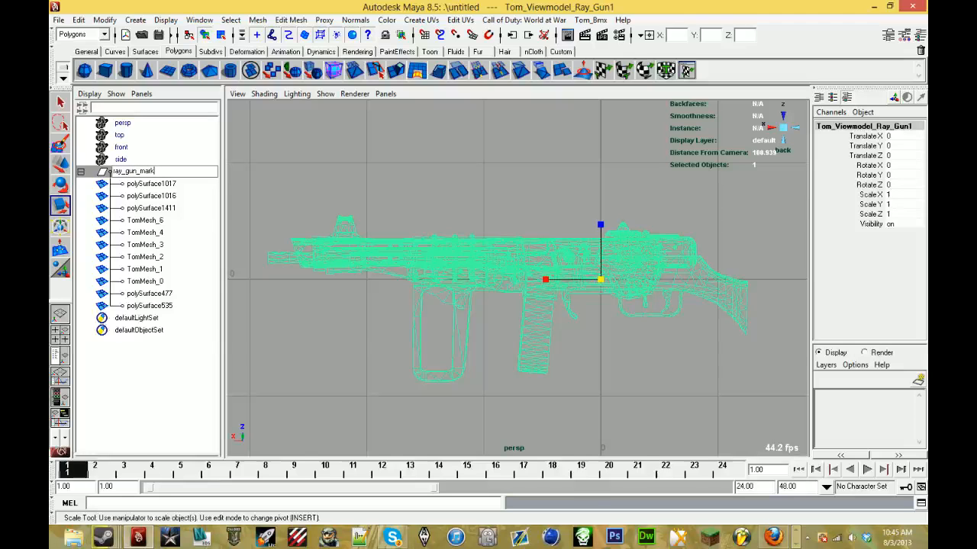
key(Return)
click(267, 181)
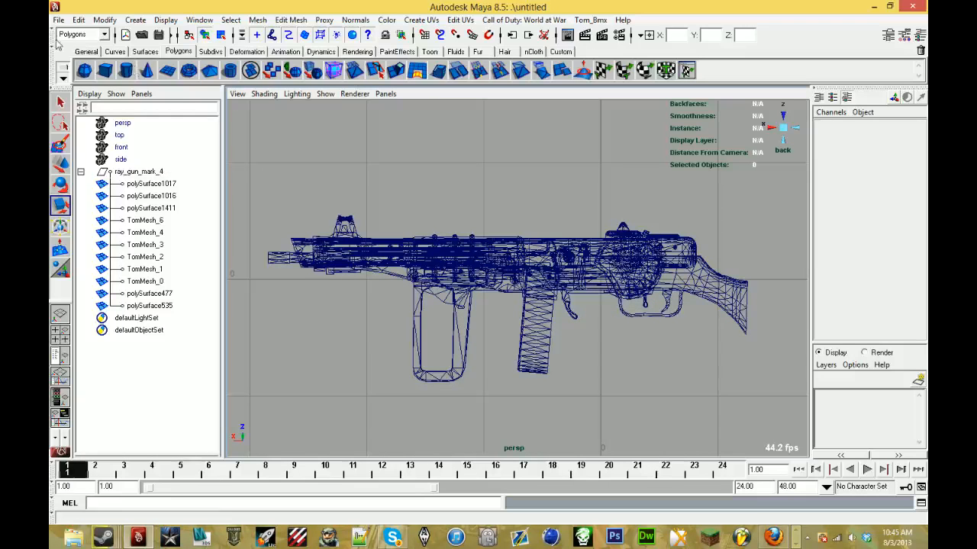
- Import the viewmodel_rus_ppsh_smg1 MA file from the viewmodel_rus_ppsh_smg folder in model_export, using the Best Guess file type
click(58, 20)
click(84, 124)
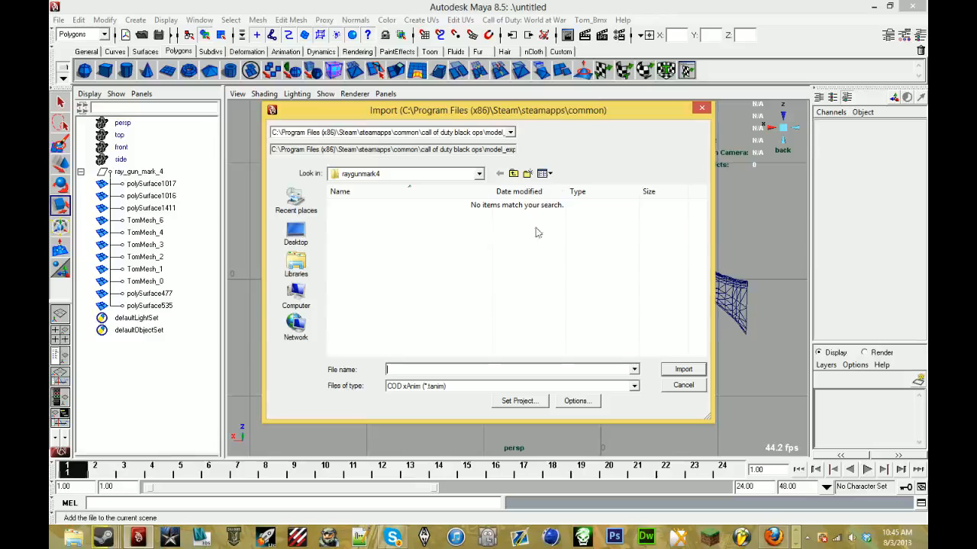
click(514, 174)
scroll(467, 290, down, 10)
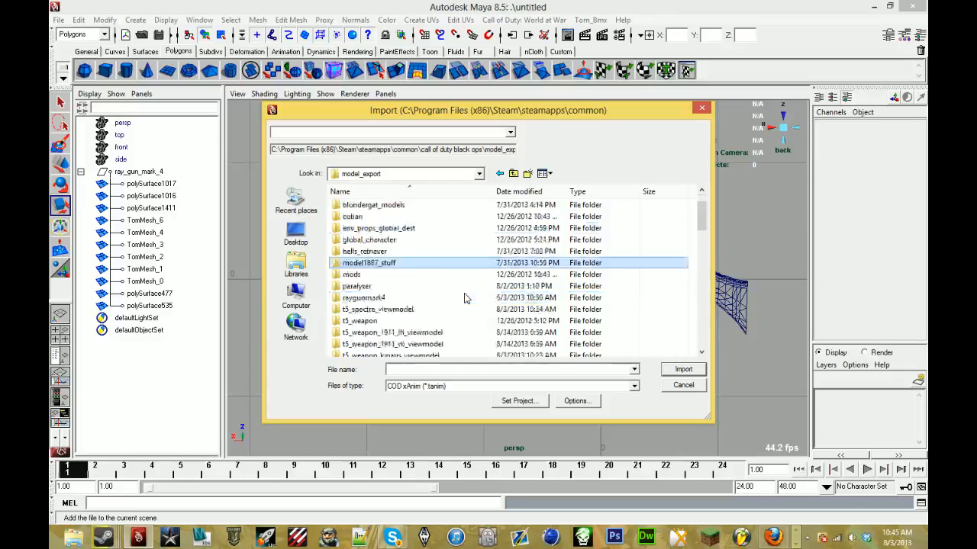
scroll(464, 298, up, 4)
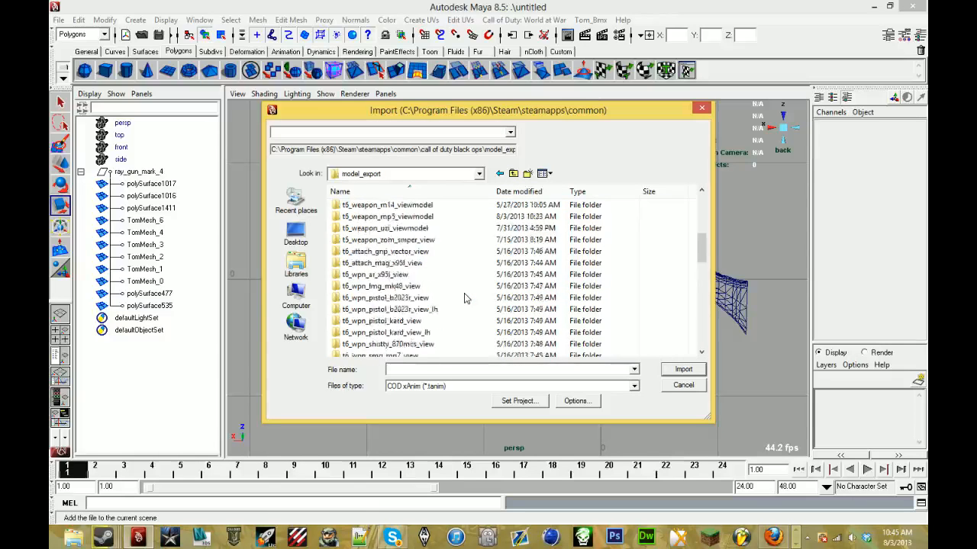
scroll(462, 312, down, 12)
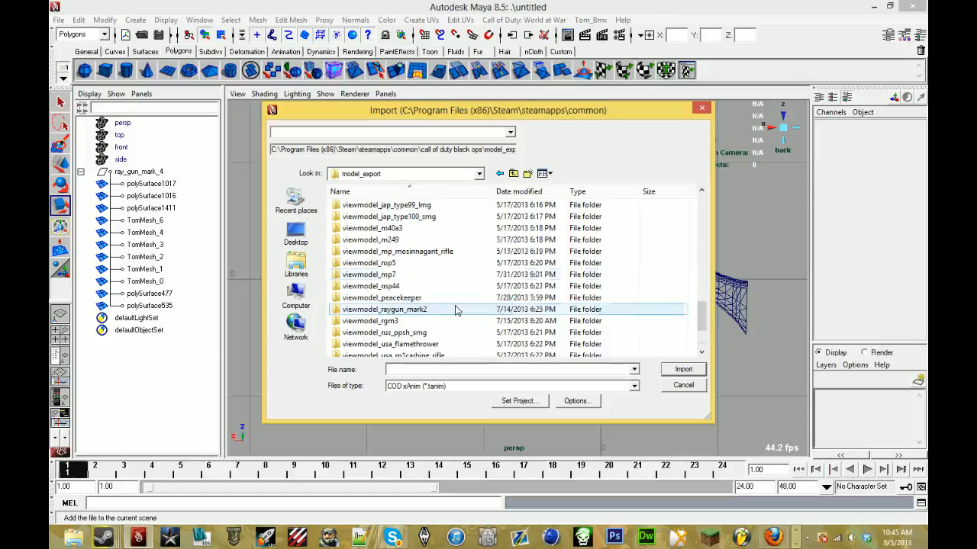
scroll(462, 305, down, 2)
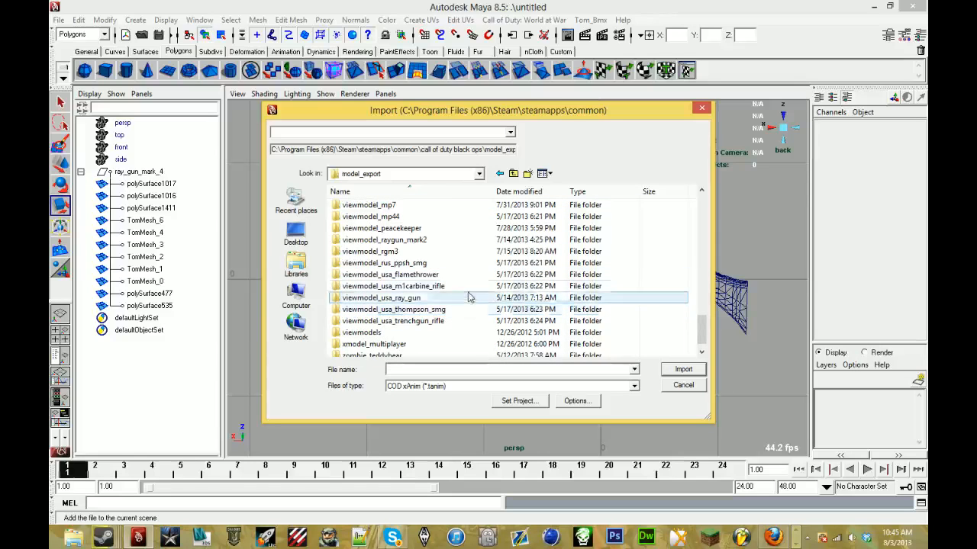
double_click(470, 264)
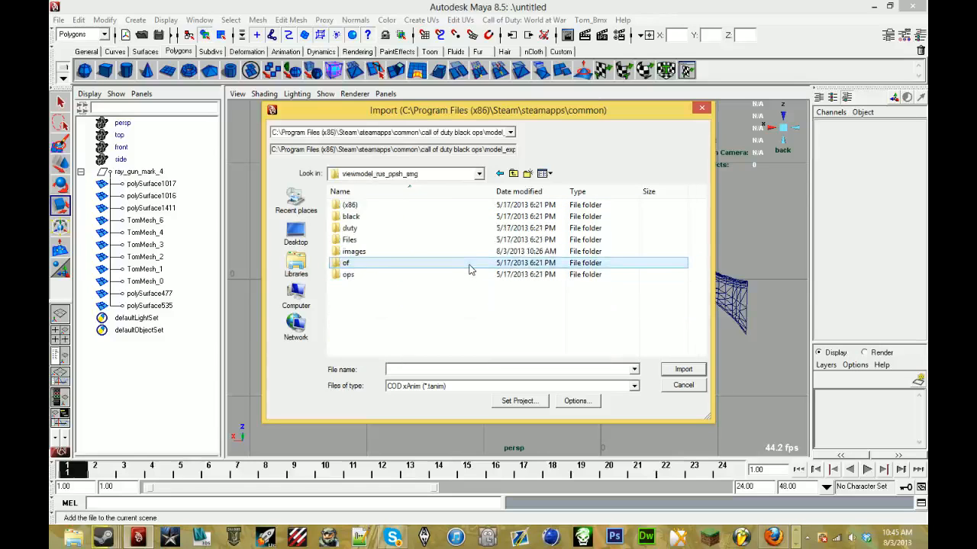
click(460, 386)
click(427, 497)
click(419, 287)
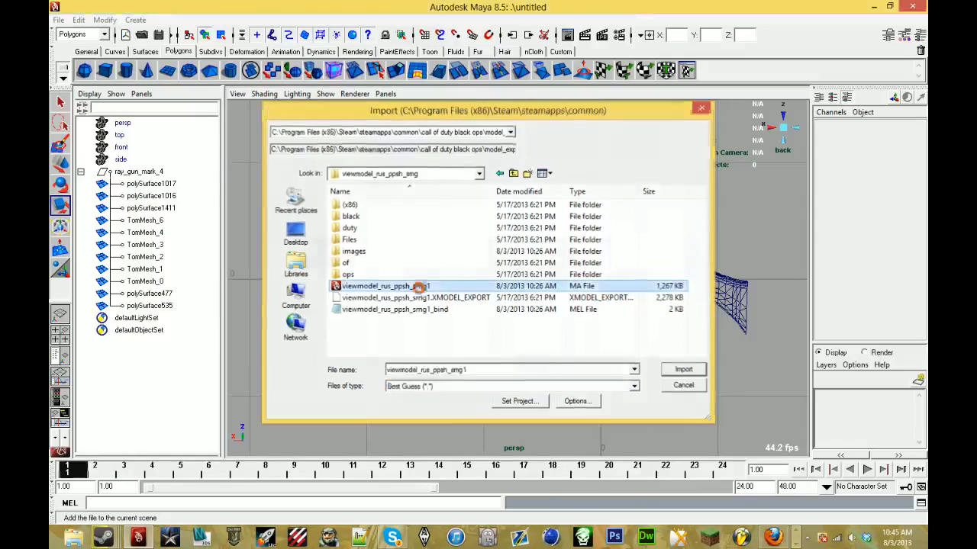
double_click(419, 287)
click(559, 189)
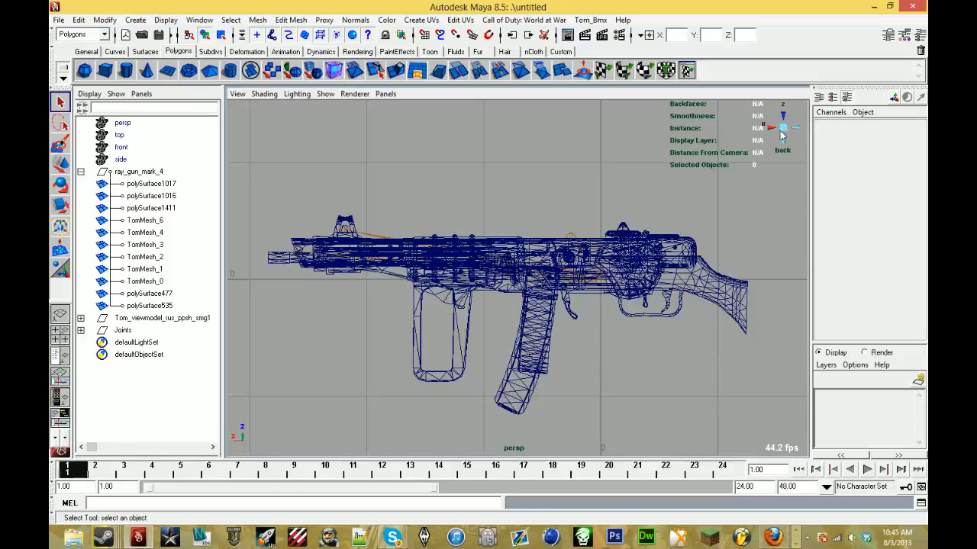
- Delete the imported Tom_viewmodel_rus_ppsh_smg1 mesh group, keeping only its Joints group
alt+drag(560, 191, 486, 257)
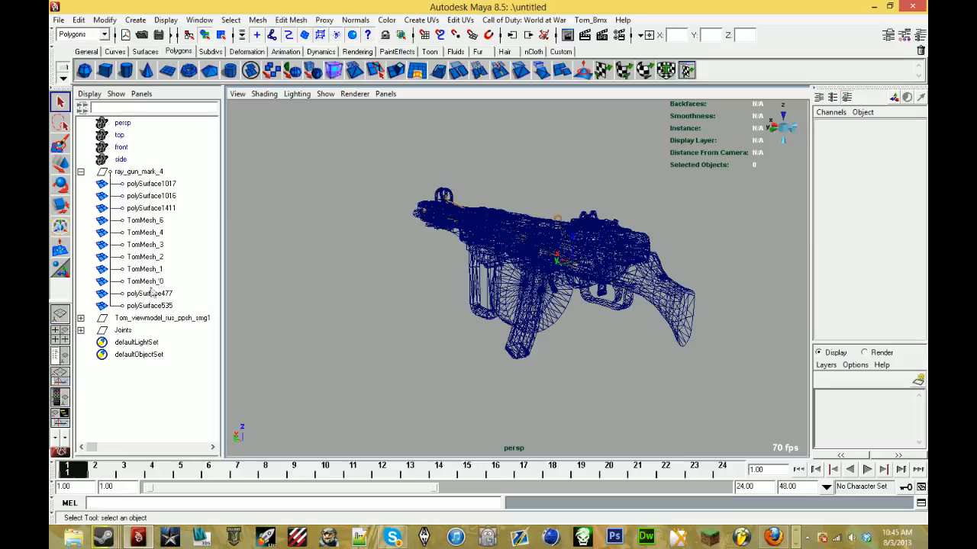
click(163, 318)
alt+drag(534, 229, 600, 226)
key(Delete)
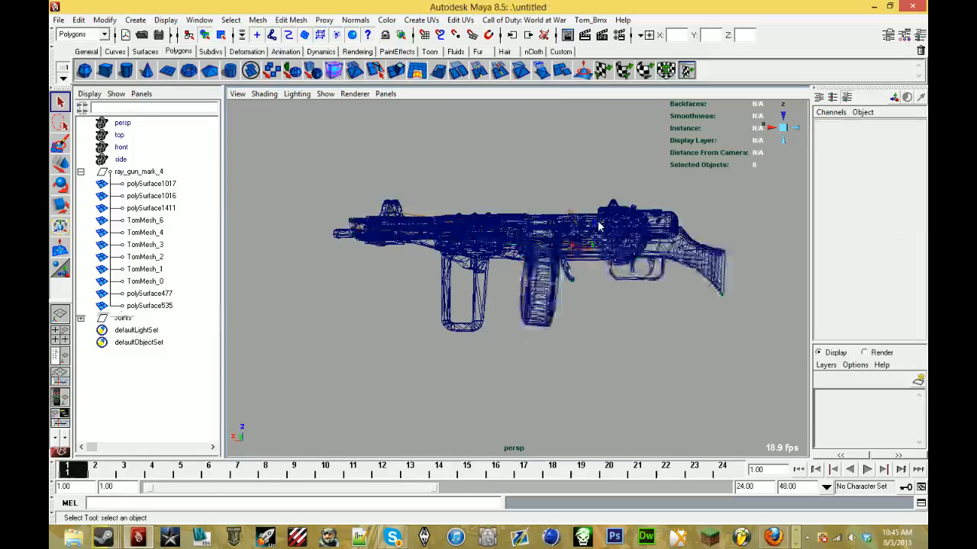
- Expand the Joints hierarchy down to j_gun and delete the j_banana_clip joint, with the gun shown textured
key(f)
click(115, 319)
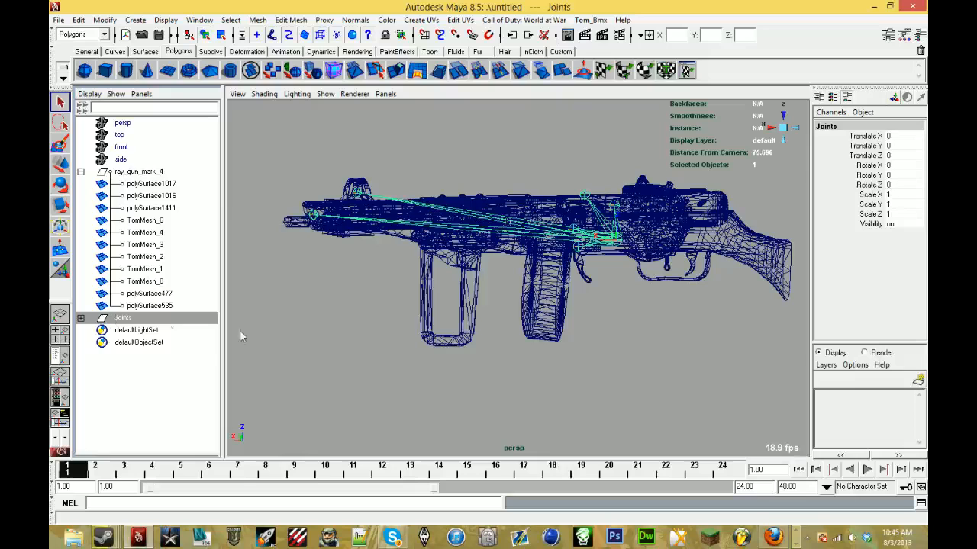
key(6)
alt+right_drag(395, 313, 555, 245)
alt+drag(555, 246, 488, 256)
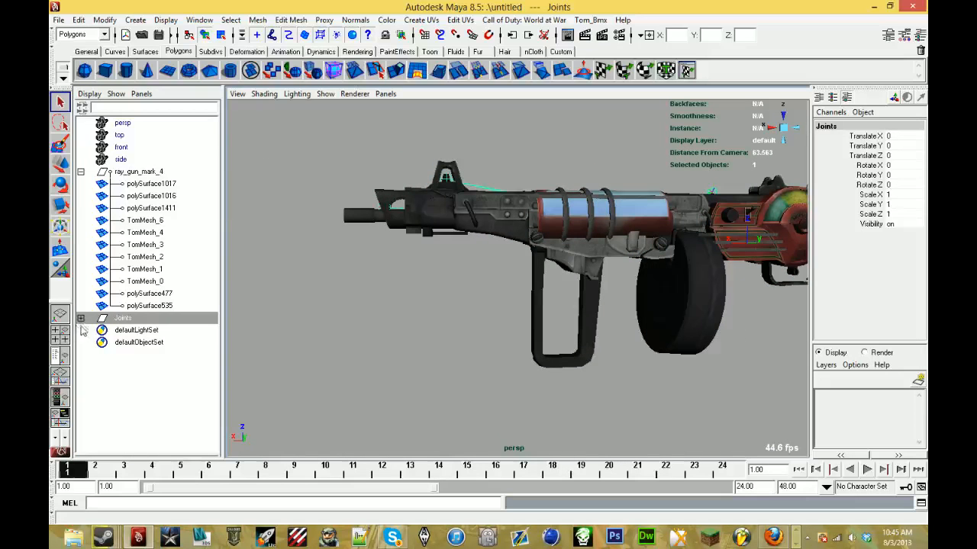
click(80, 318)
click(80, 330)
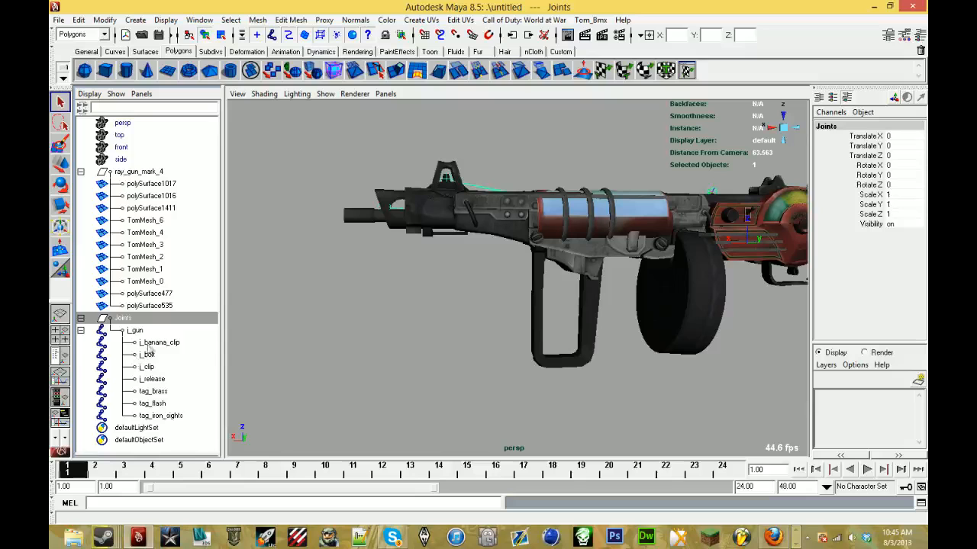
click(210, 345)
key(Delete)
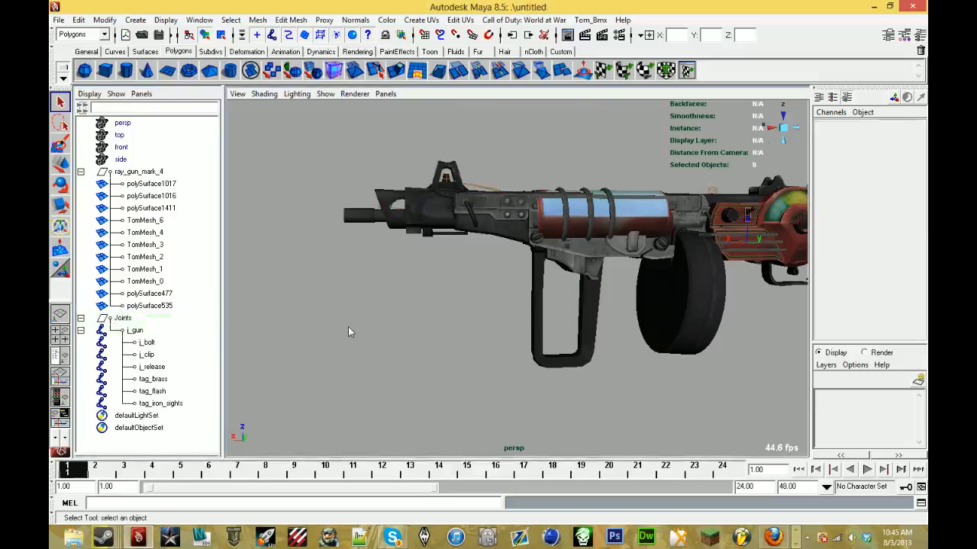
- Smooth bind TomMesh_1, the small curved bolt piece beside the joint, to j_bolt using the Animation menu set
click(162, 343)
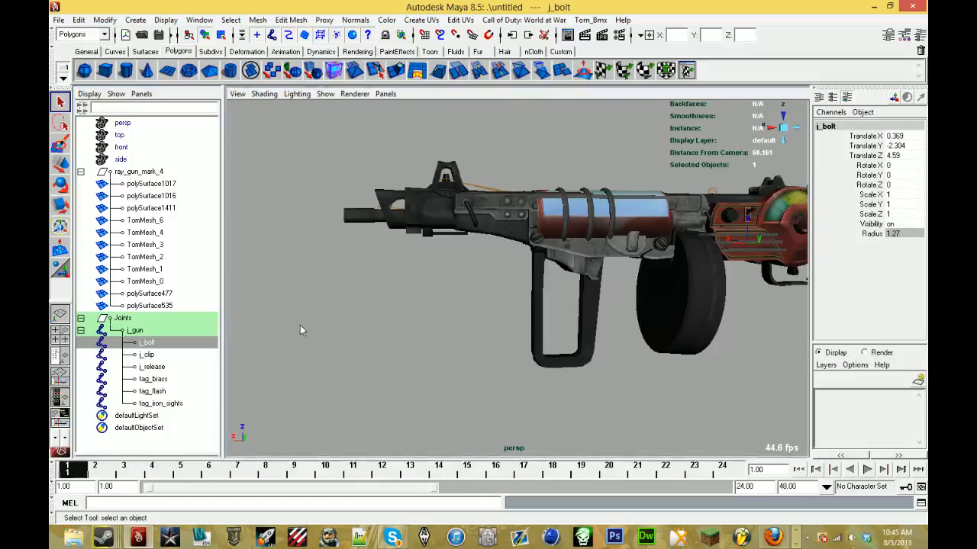
alt+drag(301, 328, 460, 305)
alt+middle_drag(460, 305, 298, 309)
scroll(299, 309, down, 2)
alt+drag(299, 309, 382, 322)
scroll(399, 328, up, 4)
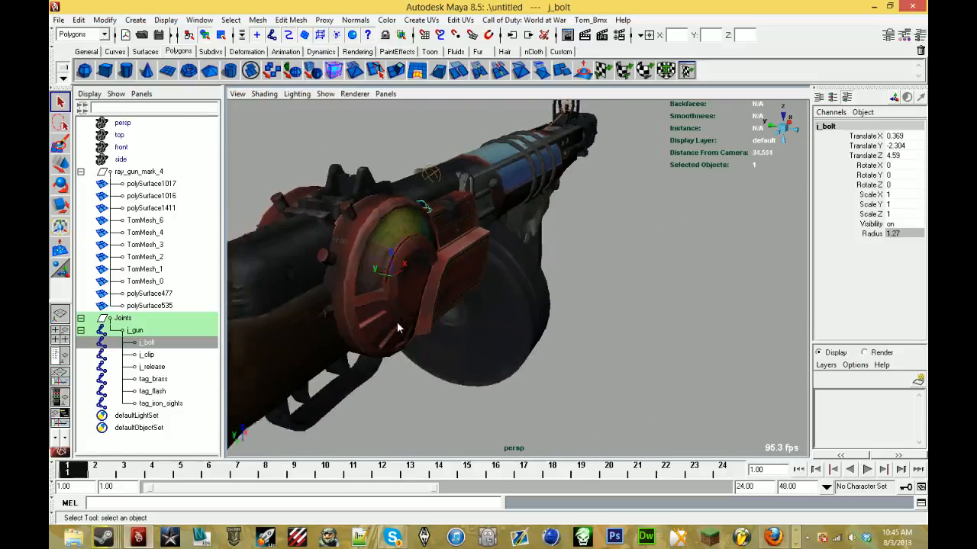
alt+middle_drag(399, 329, 486, 377)
scroll(519, 372, up, 2)
click(536, 318)
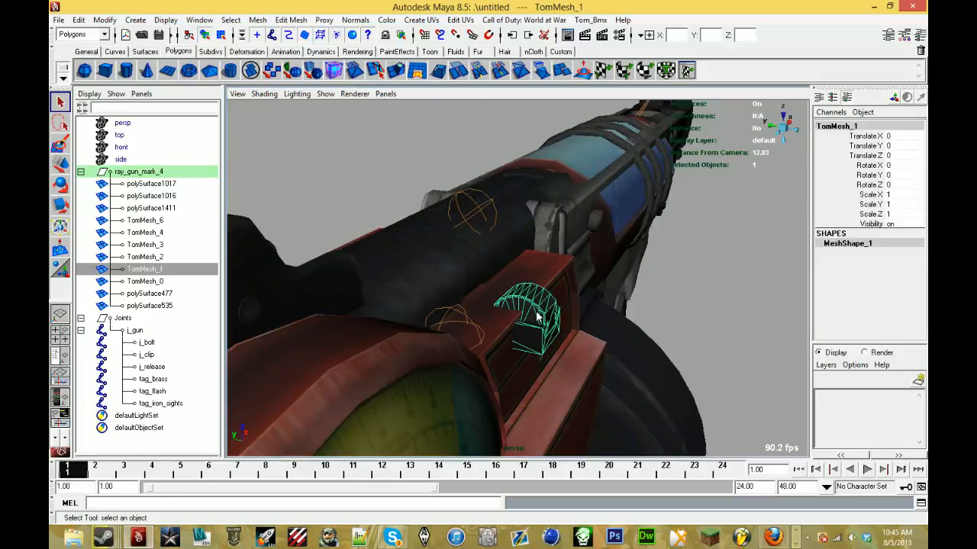
ctrl+click(146, 343)
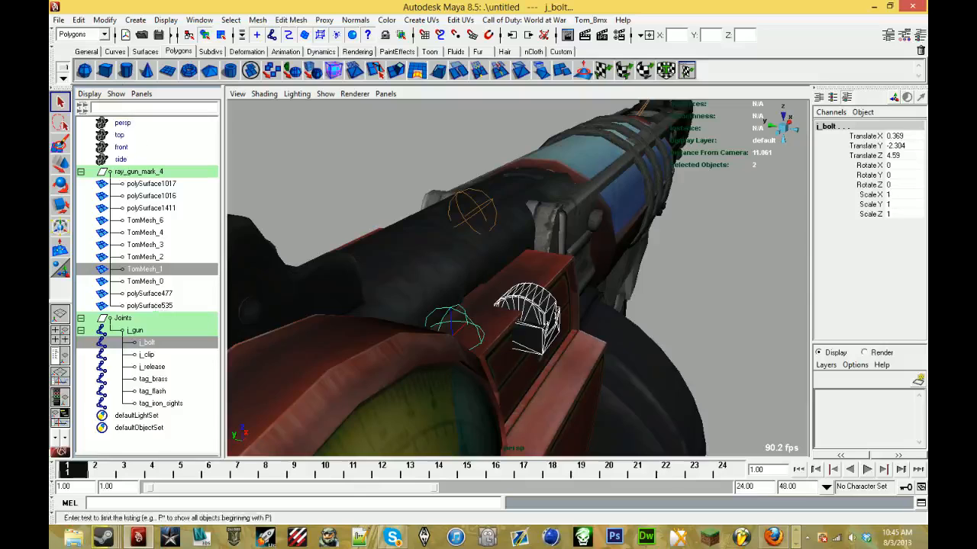
click(83, 34)
click(77, 43)
click(483, 20)
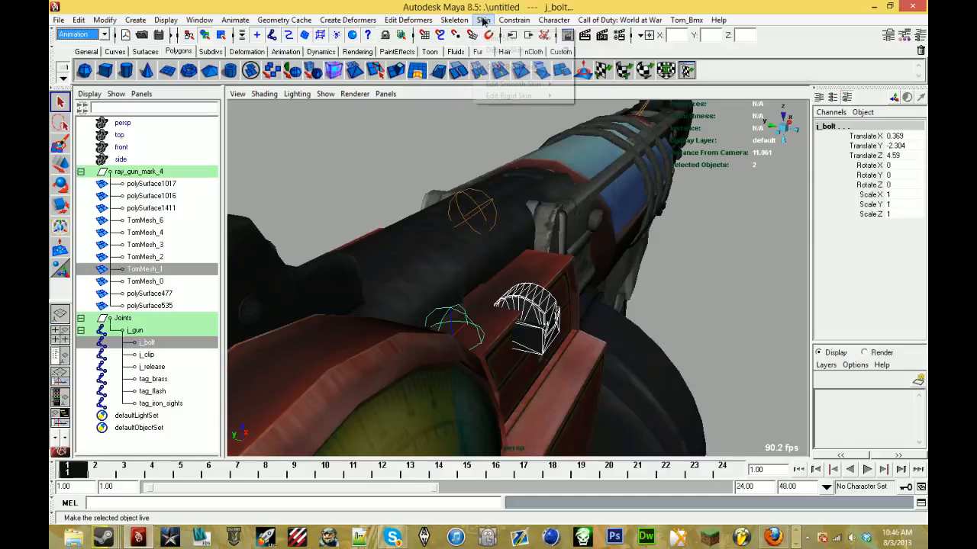
mouse_move(534, 37)
click(594, 44)
alt+drag(321, 298, 456, 262)
alt+right_drag(456, 262, 261, 320)
scroll(261, 320, down, 1)
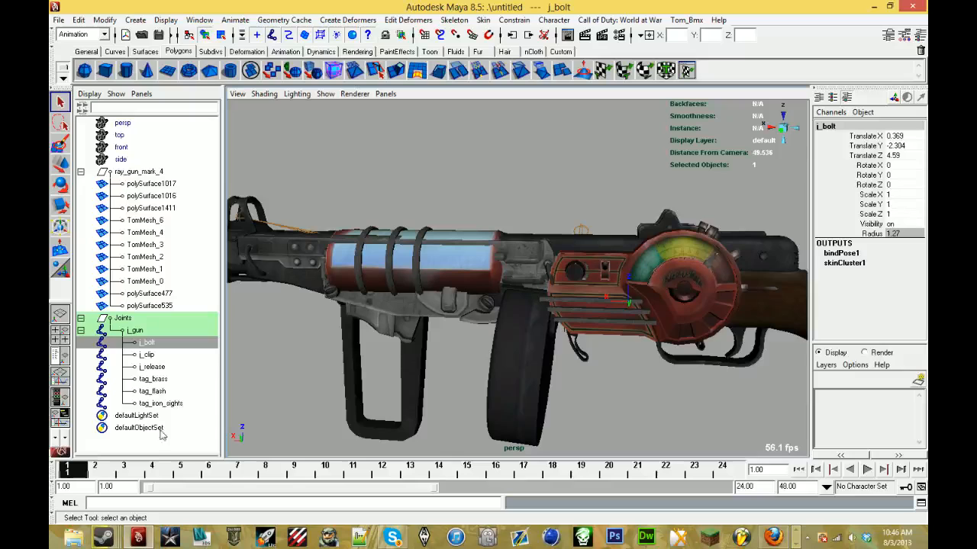
- Smooth bind TomMesh_4, the front sight at the muzzle end, to the tag_iron_sights joint
click(178, 404)
scroll(281, 204, down, 1)
click(281, 215)
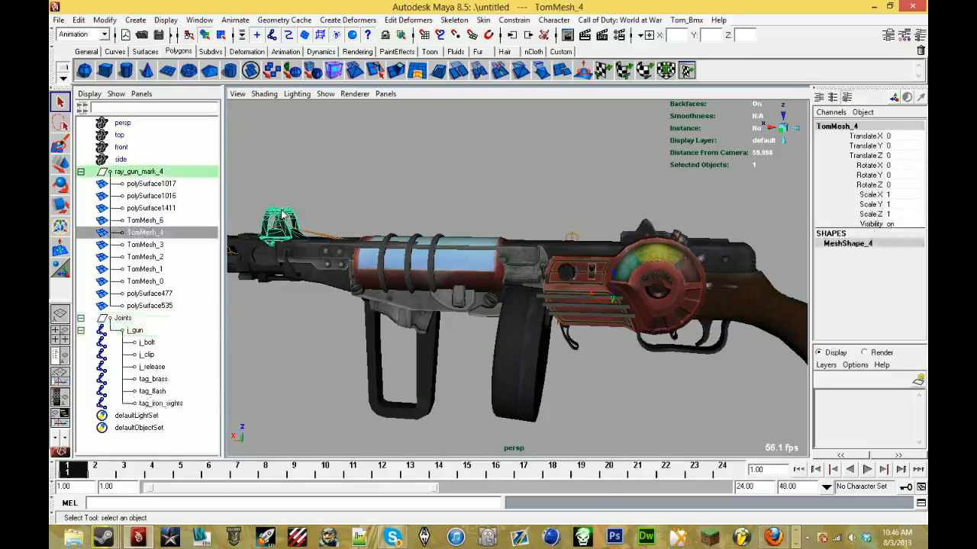
ctrl+click(195, 404)
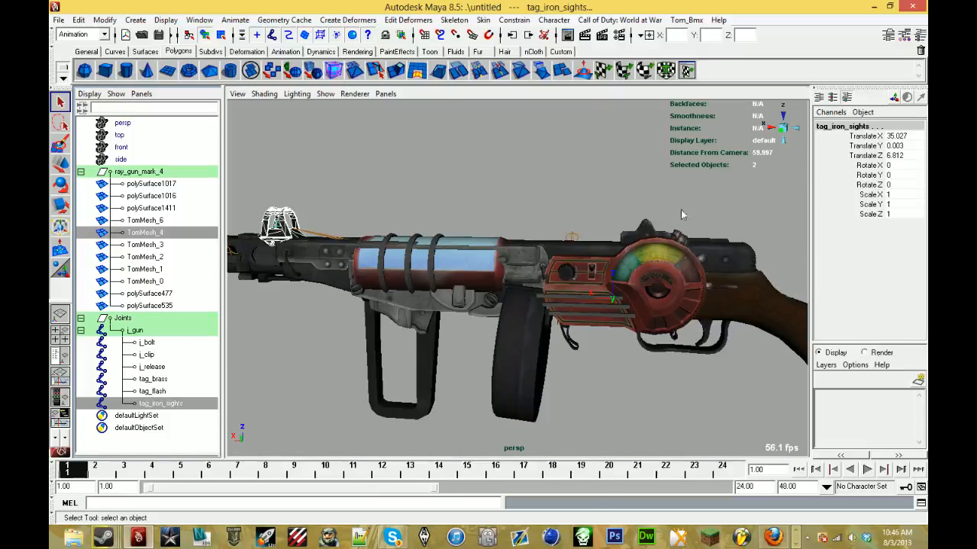
shift+click(647, 232)
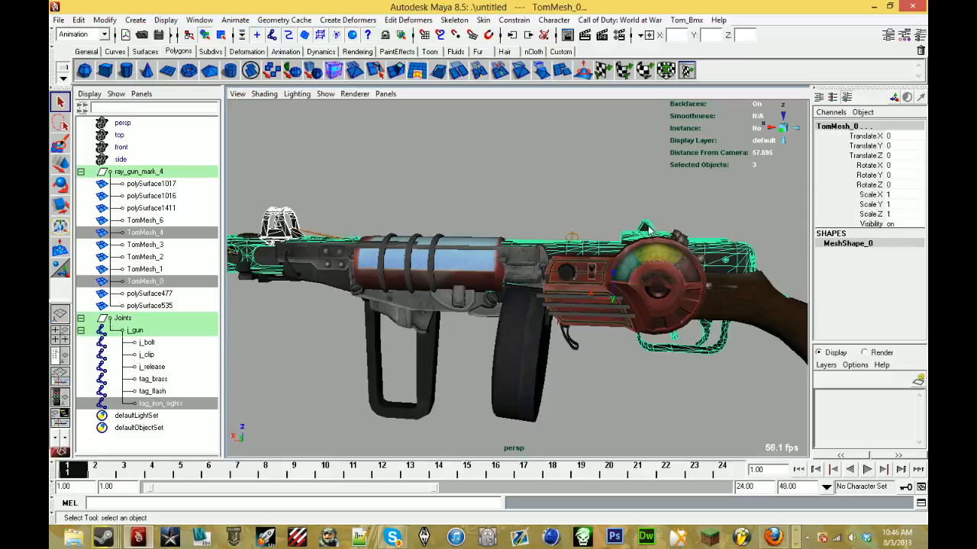
shift+click(645, 227)
click(483, 20)
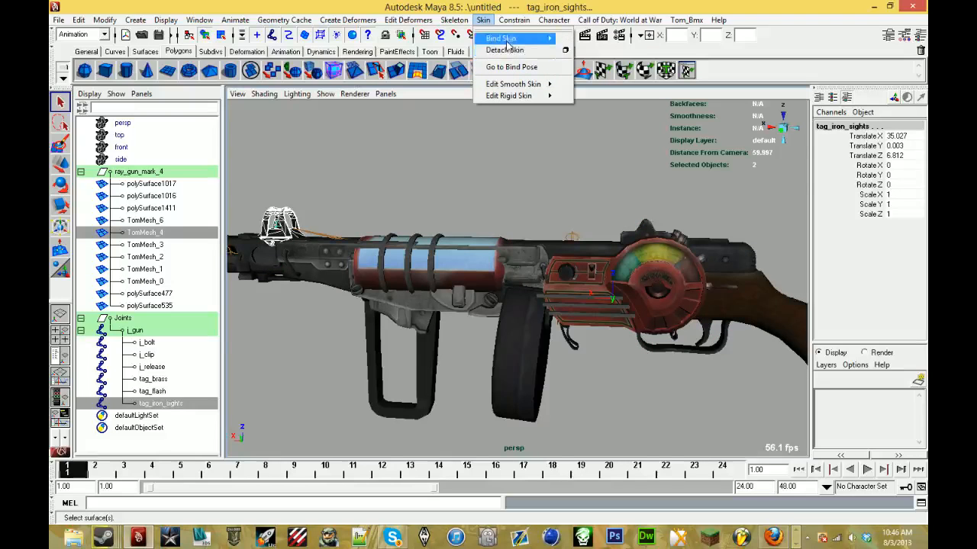
mouse_move(506, 39)
click(584, 39)
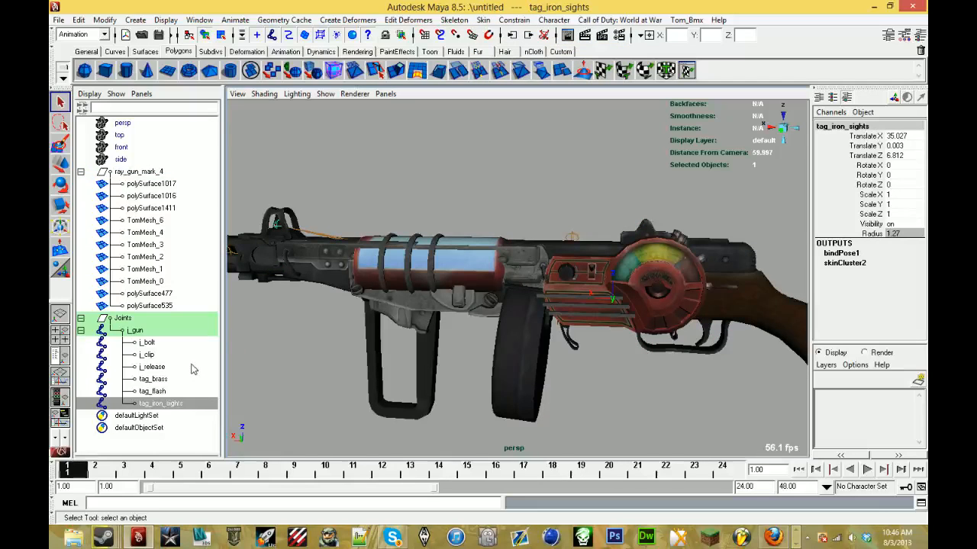
- Smooth bind TomMesh_3, the drum magazine, to the j_clip joint
click(147, 355)
shift+click(525, 357)
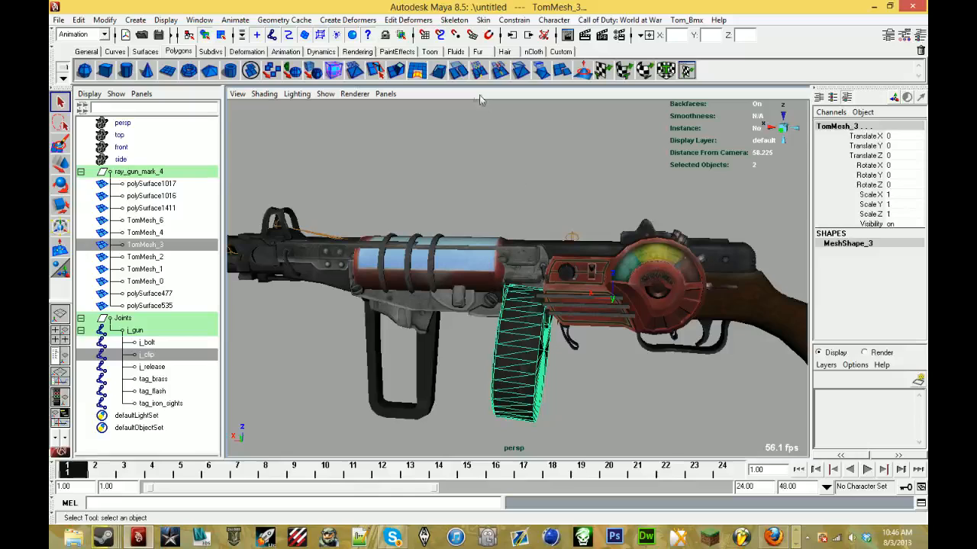
click(480, 21)
mouse_move(506, 39)
click(586, 39)
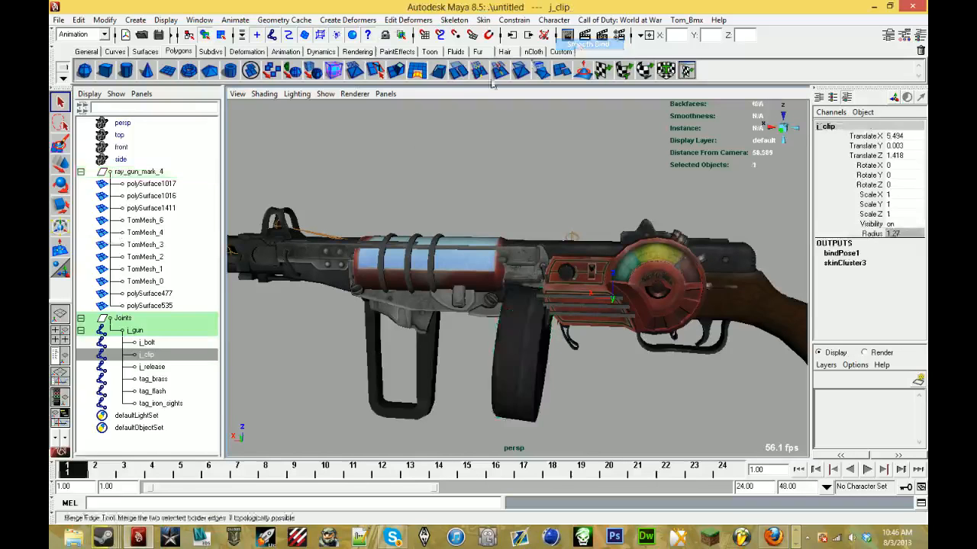
- Examine in wireframe which meshes are already bound, selecting the front sight, drum magazine and bolt piece to identify them in the Outliner
click(145, 331)
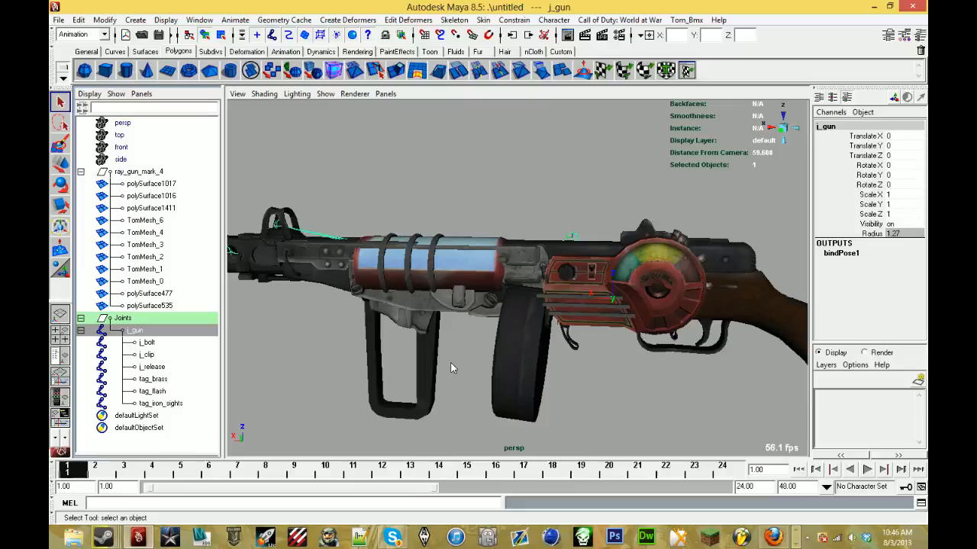
key(4)
mouse_move(444, 343)
alt+mouse_down()
mouse_move(550, 323)
mouse_move(537, 315)
mouse_move(513, 324)
mouse_move(347, 315)
alt+mouse_up()
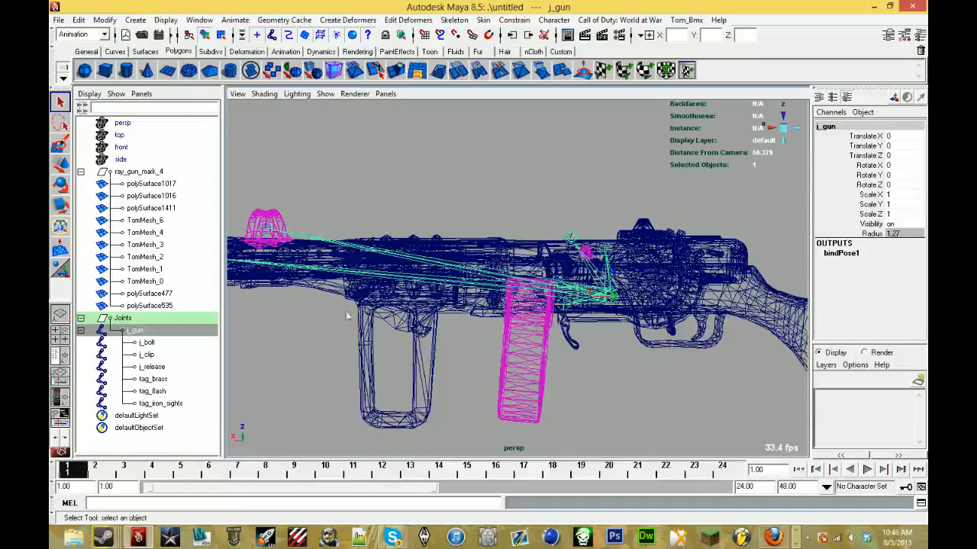
click(531, 351)
mouse_move(532, 351)
alt+mouse_down()
mouse_move(417, 315)
mouse_move(299, 207)
mouse_move(361, 263)
mouse_move(473, 280)
mouse_move(490, 295)
mouse_move(304, 296)
alt+mouse_up()
shift+click(300, 210)
key(6)
shift+click(535, 305)
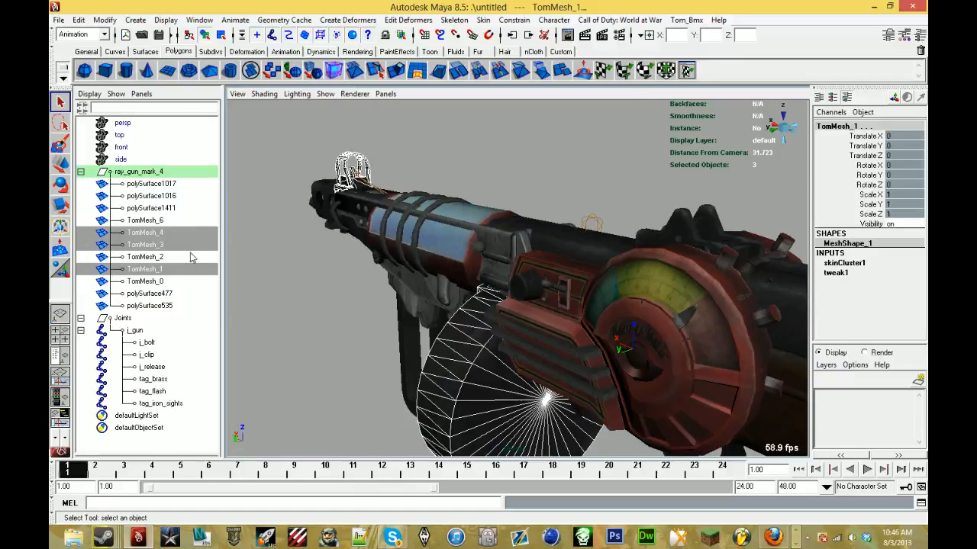
mouse_move(455, 275)
alt+mouse_down()
mouse_move(339, 274)
mouse_move(445, 272)
alt+mouse_up()
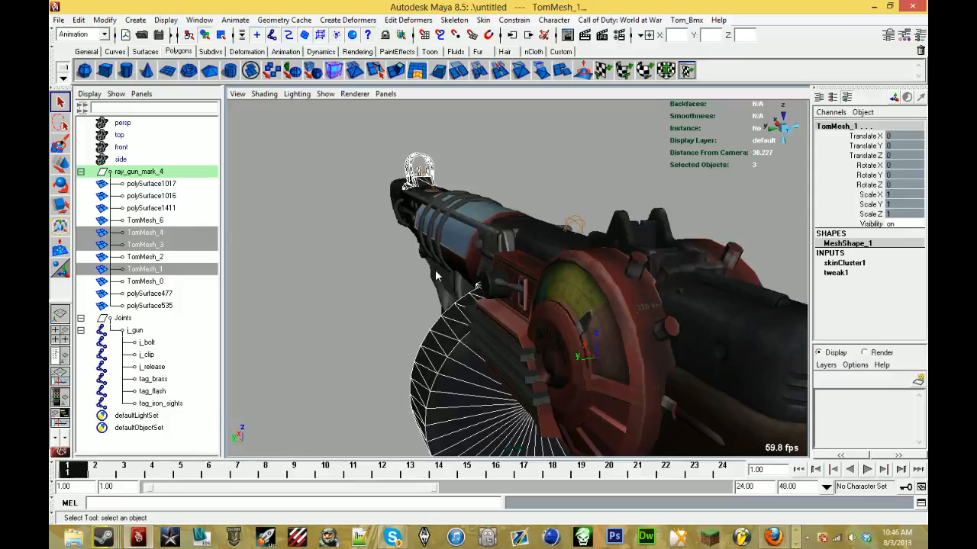
key(5)
key(4)
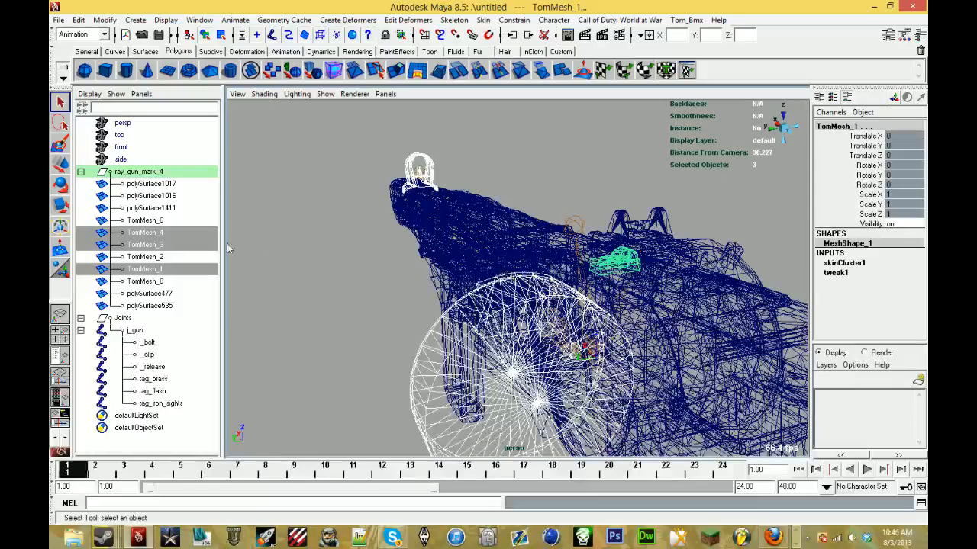
- Smooth bind polySurface1017, 1016, 1411, 477 and 535 plus TomMesh_6, TomMesh_2 and TomMesh_0 to j_gun, and restore the textured display
click(183, 184)
shift+click(175, 196)
shift+click(169, 221)
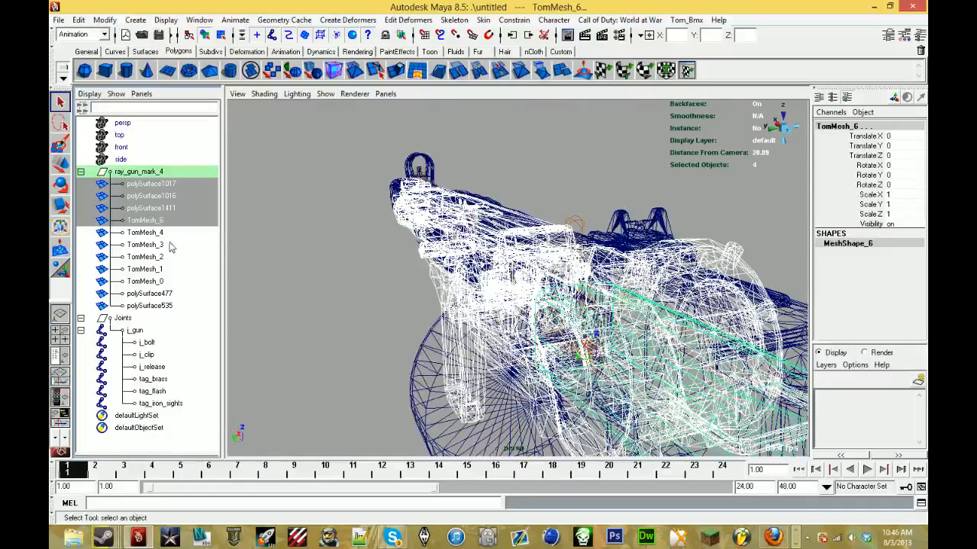
ctrl+click(163, 257)
ctrl+click(169, 281)
ctrl+click(169, 294)
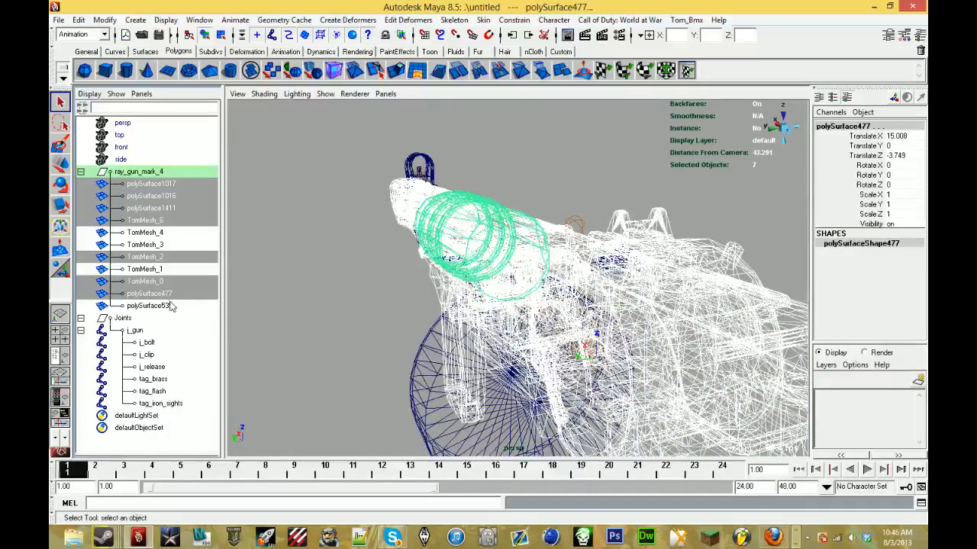
ctrl+click(169, 306)
alt+drag(401, 296, 422, 312)
scroll(473, 285, down, 5)
ctrl+click(141, 331)
click(483, 20)
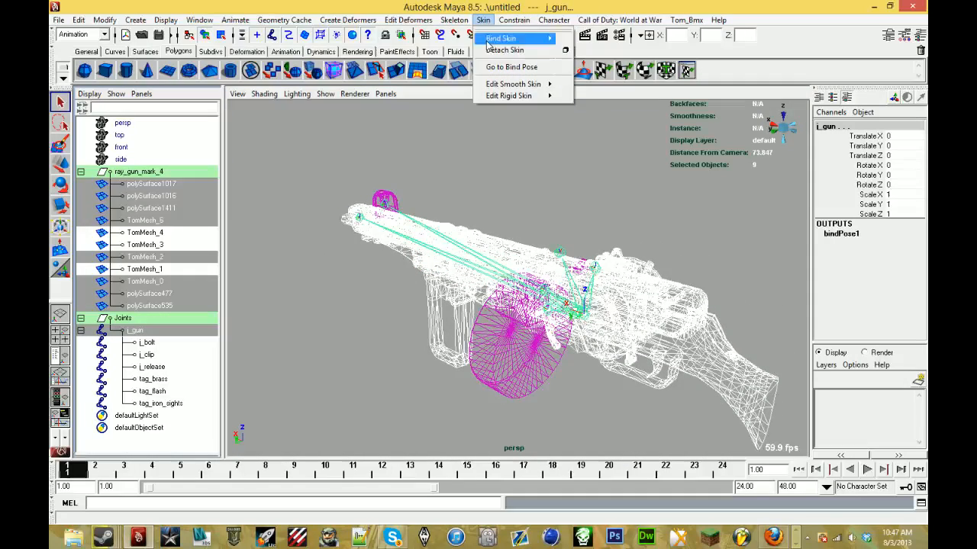
mouse_move(504, 38)
click(588, 39)
mouse_move(477, 224)
alt+mouse_down()
mouse_move(629, 186)
mouse_move(461, 208)
mouse_move(329, 190)
mouse_move(448, 148)
alt+mouse_up()
key(6)
scroll(550, 203, up, 5)
- Save the scene under a new name in the raygunmark4 folder as mayaAscii, with a file name starting with ray_gu
click(58, 20)
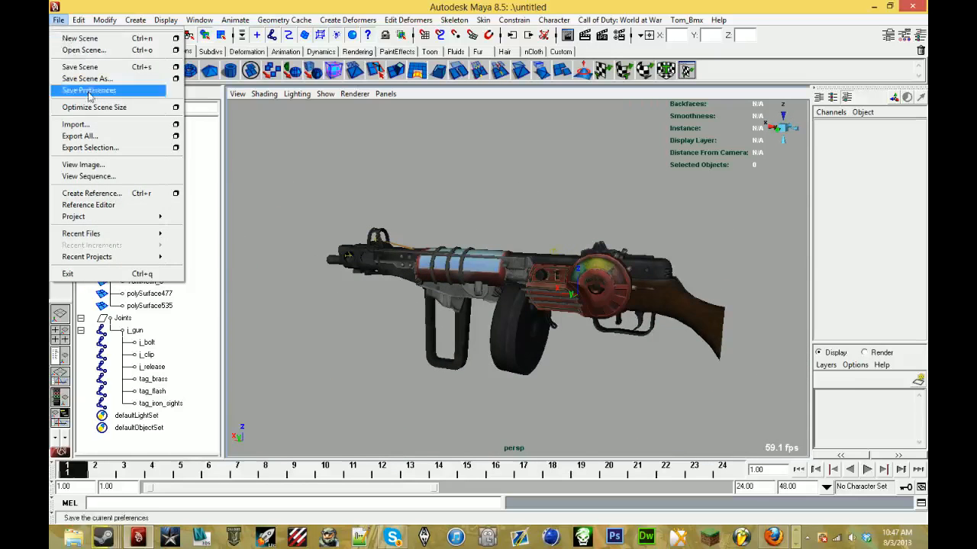
click(76, 84)
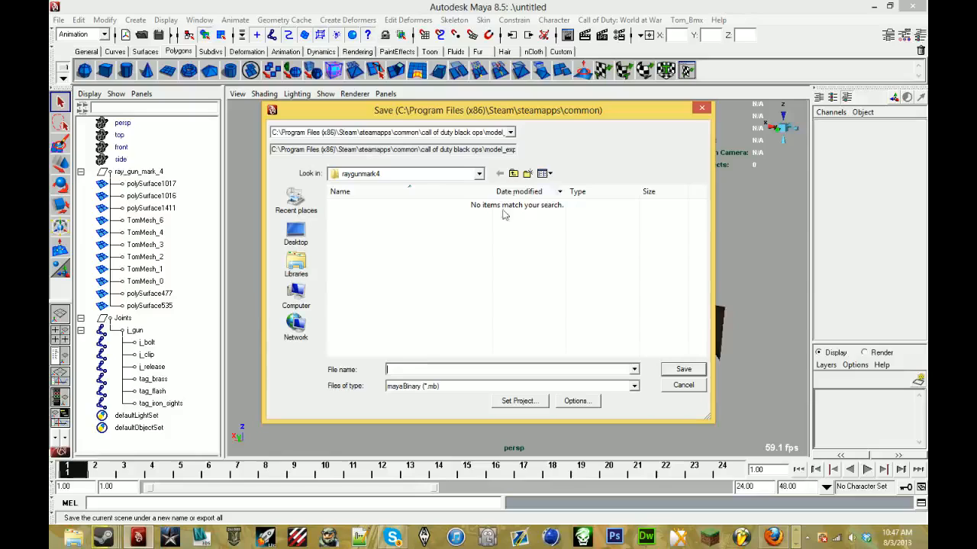
click(427, 386)
click(420, 396)
click(422, 370)
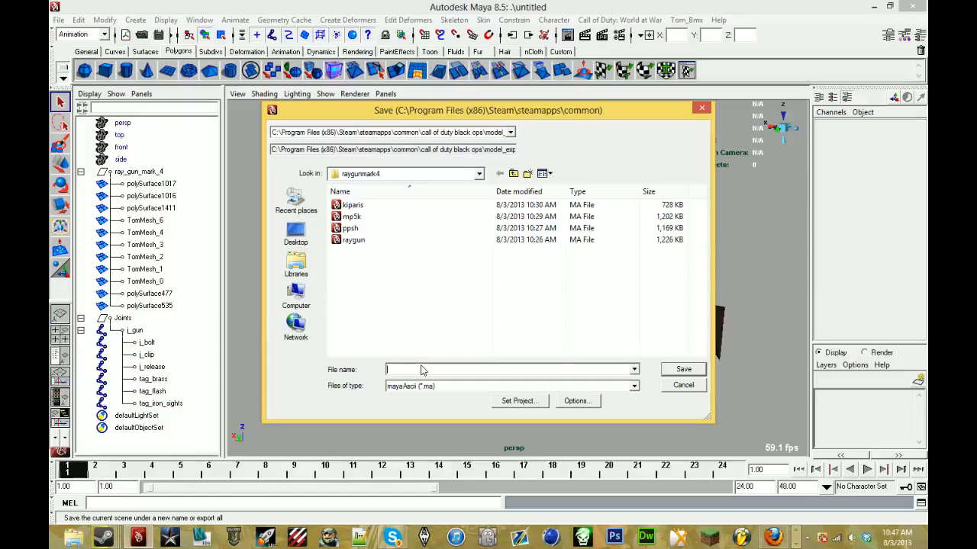
text(ray)
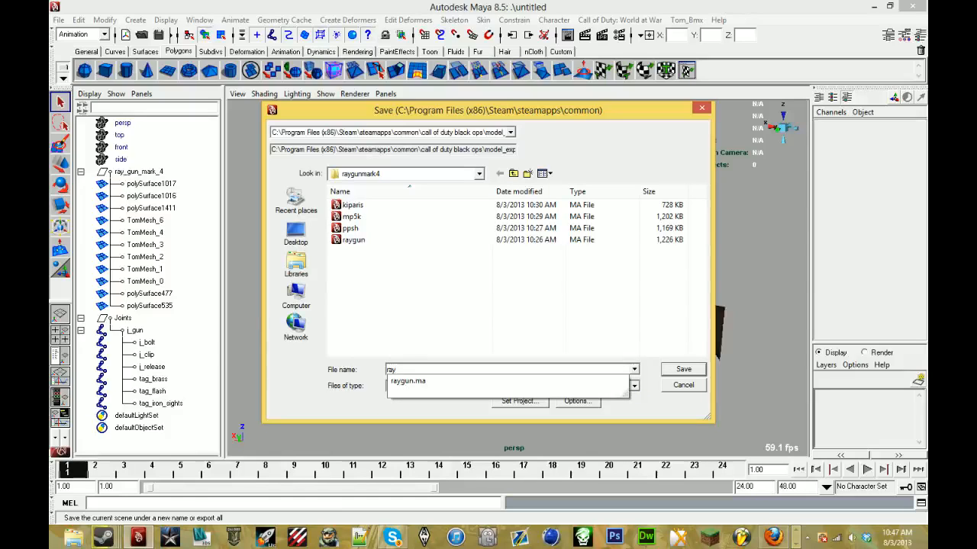
text(_rgm4)
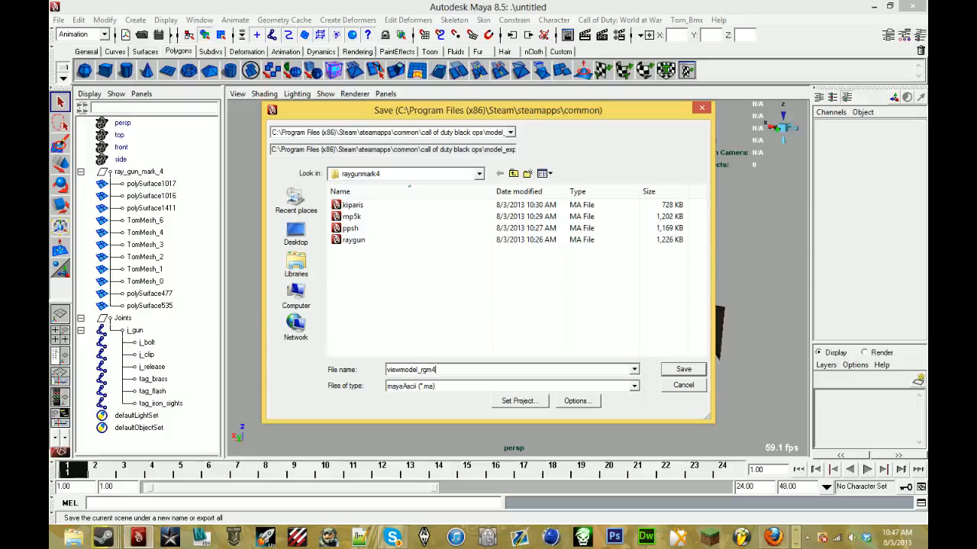
- Save the scene as viewmodel_rgm4 in mayaAscii format in the raygunmark4 folder
key(Return)
alt+drag(602, 167, 459, 199)
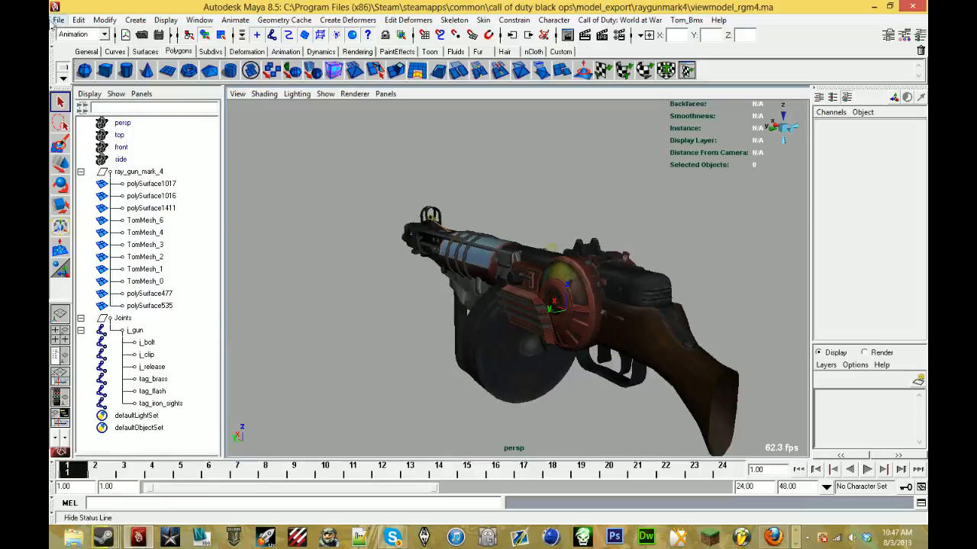
click(58, 20)
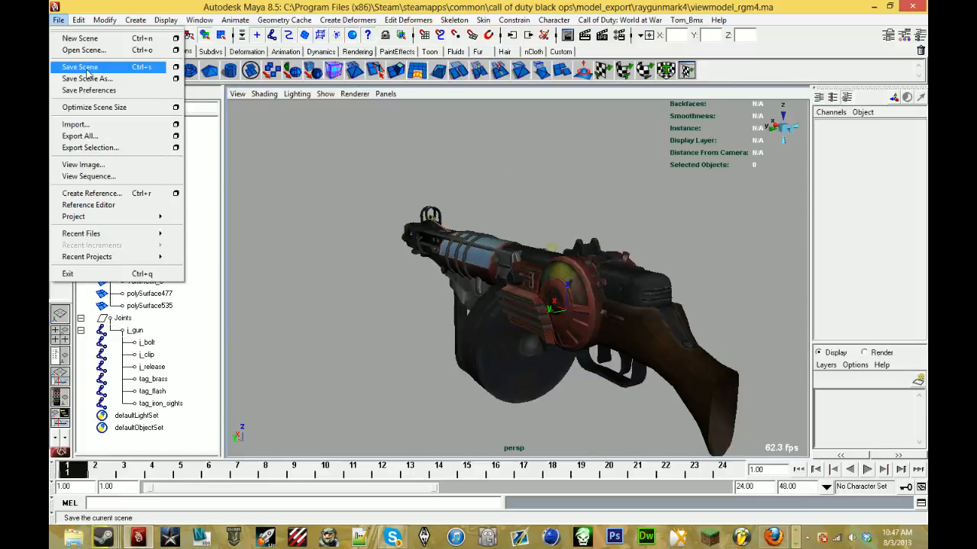
click(477, 125)
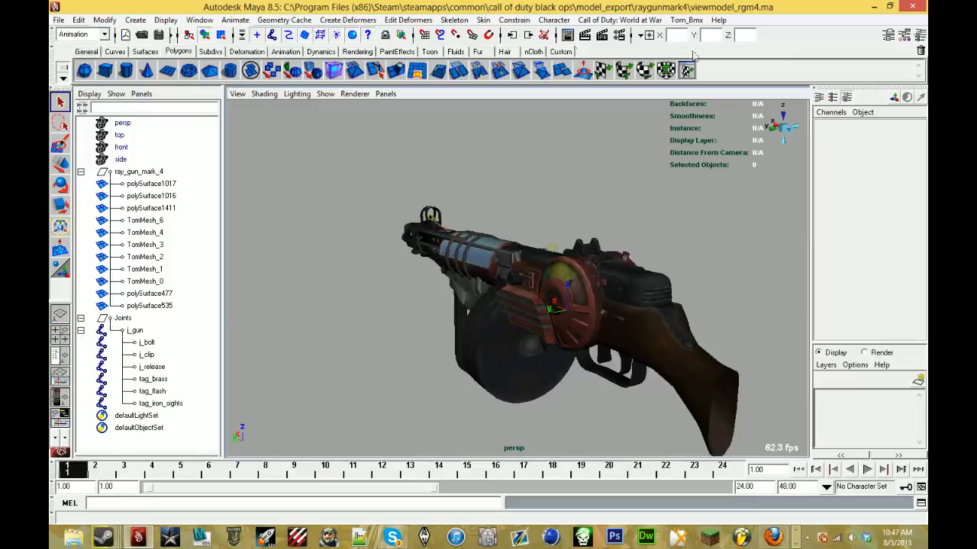
- Save a second copy of the scene as worldmodel in mayaAscii format in the raygunmark4 folder
click(55, 20)
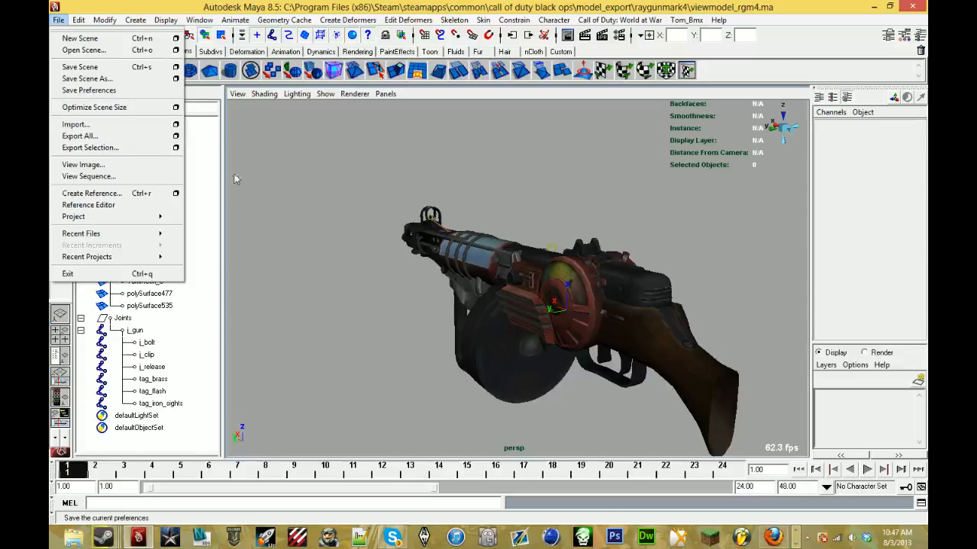
click(87, 79)
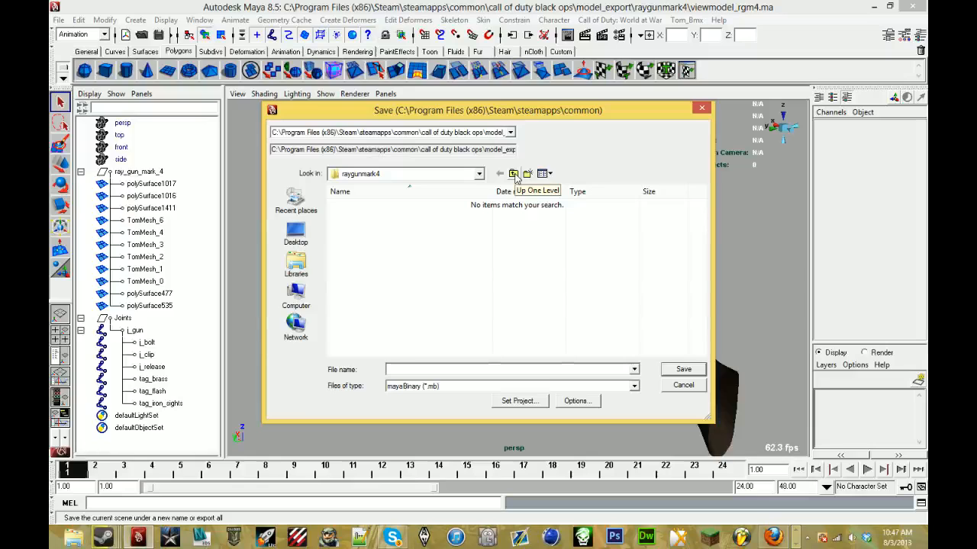
click(471, 386)
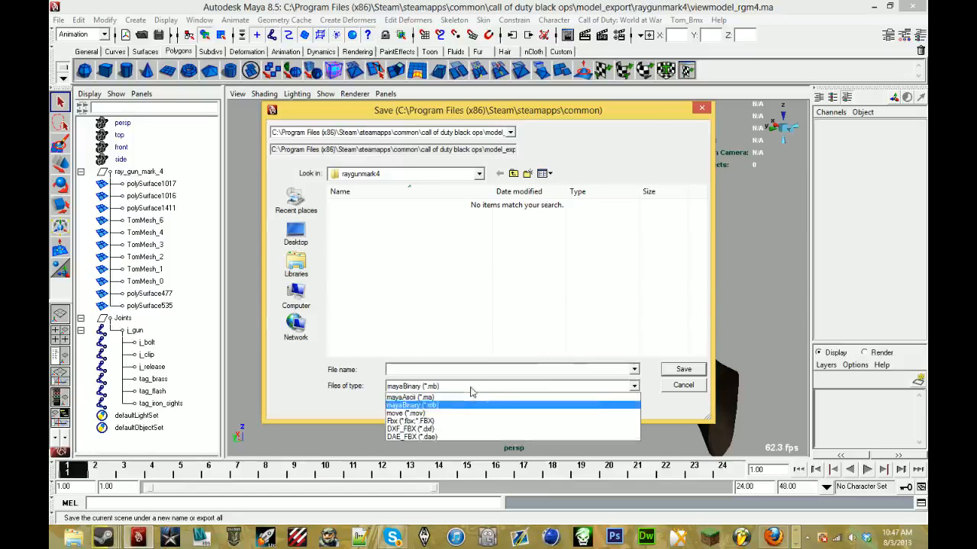
click(462, 396)
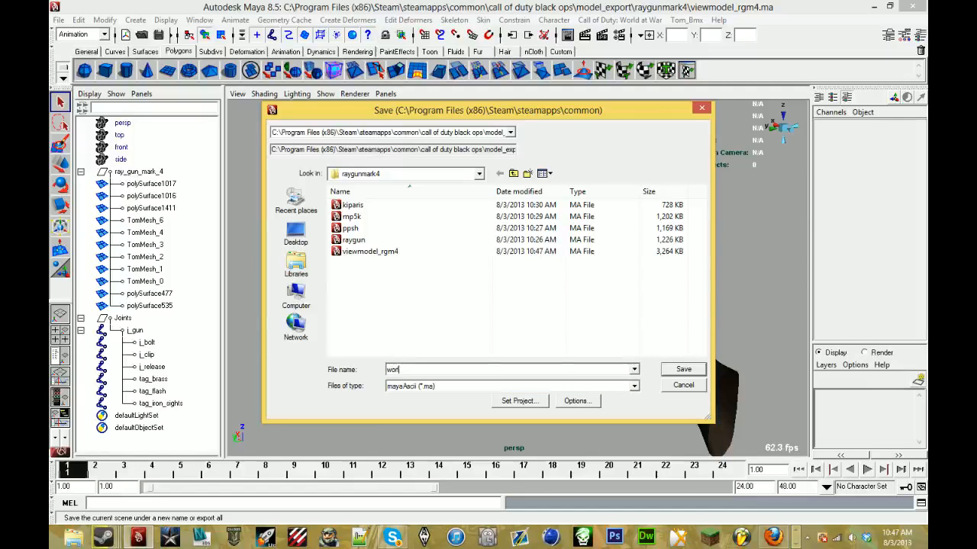
text(worldmodel)
key(Return)
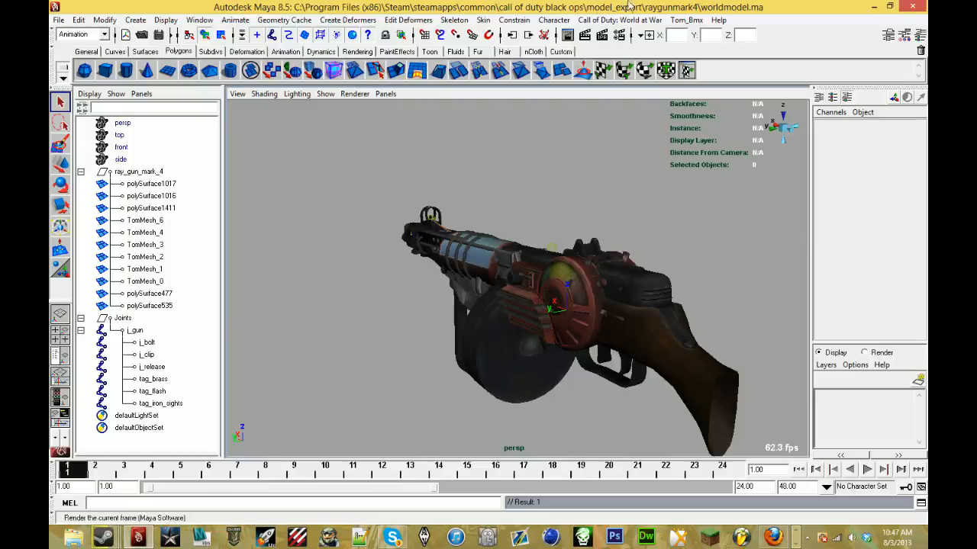
- Add a Call of Duty model export entry with the output file worldmodel_rgm4 in raygunmark4, and minimize the export window
click(633, 20)
click(611, 37)
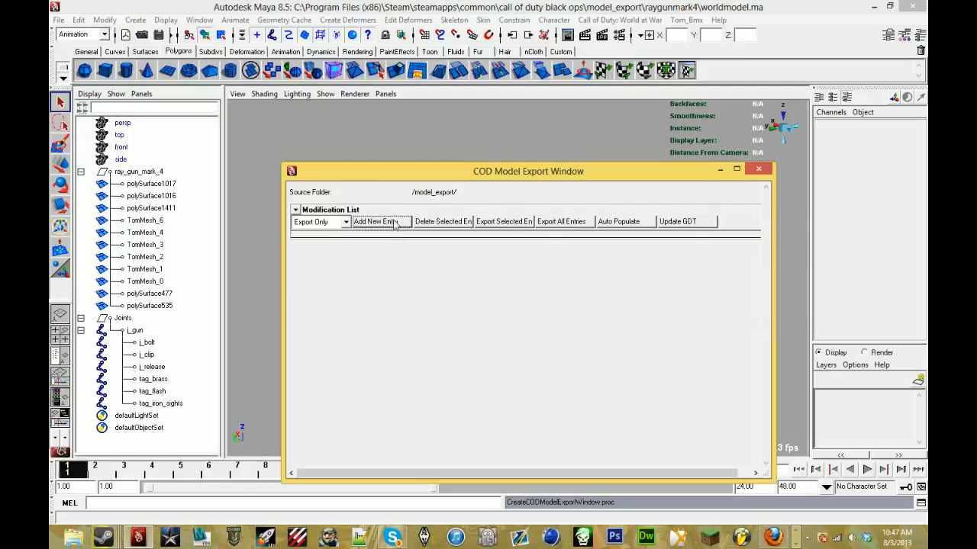
click(374, 222)
click(330, 222)
click(644, 222)
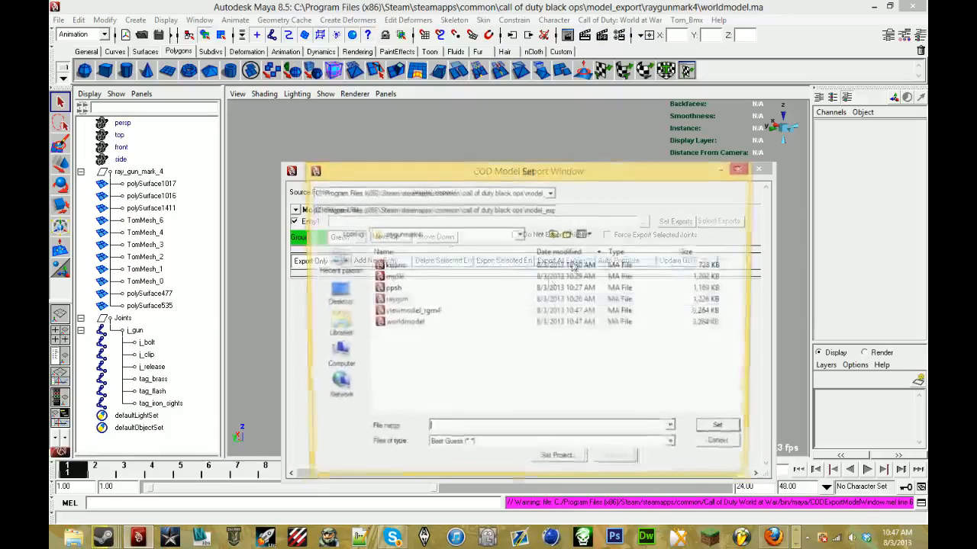
text(worldmo)
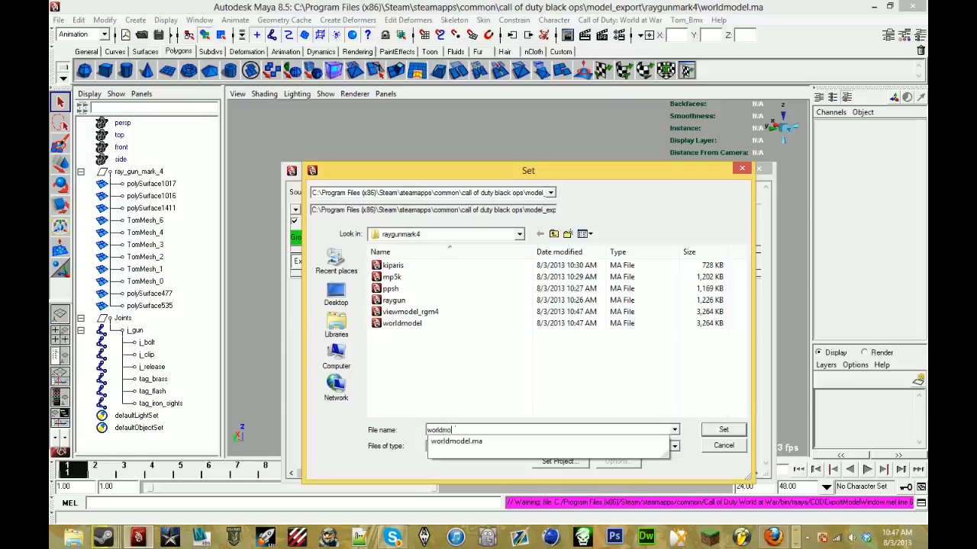
text(del_rgm4)
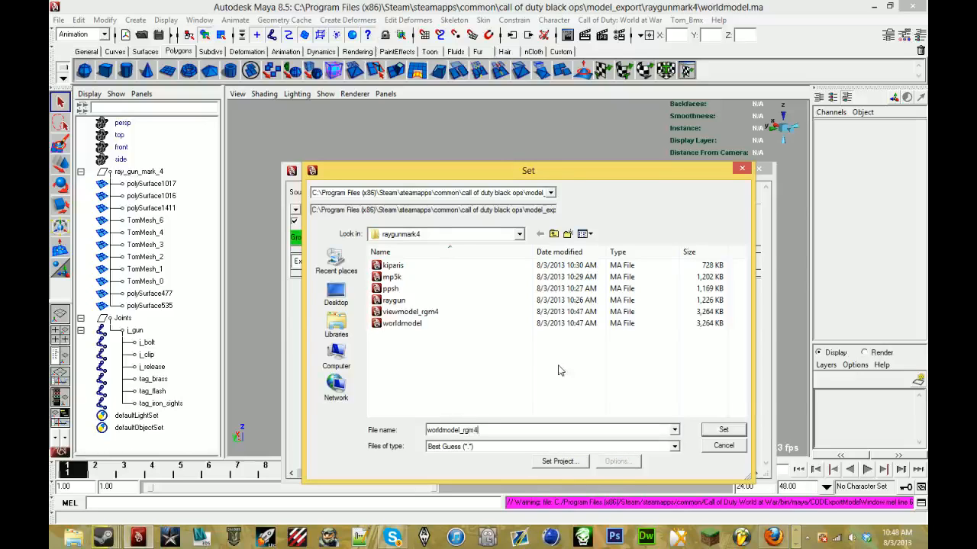
key(Return)
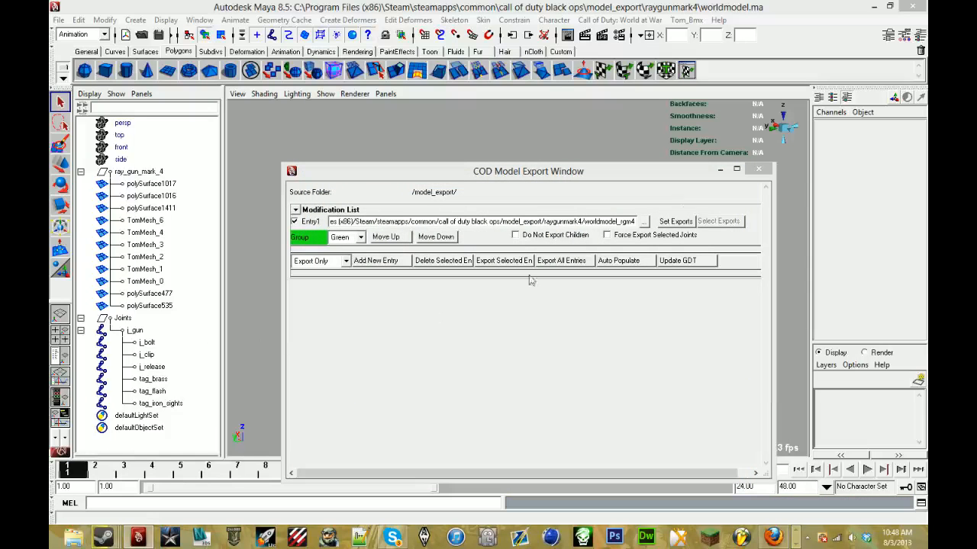
click(720, 169)
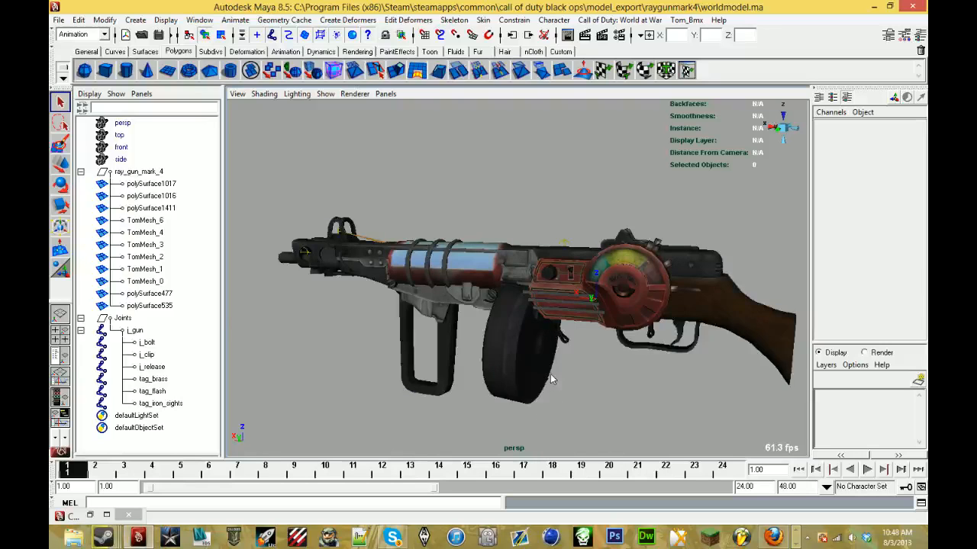
- Show the model in wireframe with the grid displayed, and rename the root joint j_gun to tag_weapon
key(4)
click(113, 22)
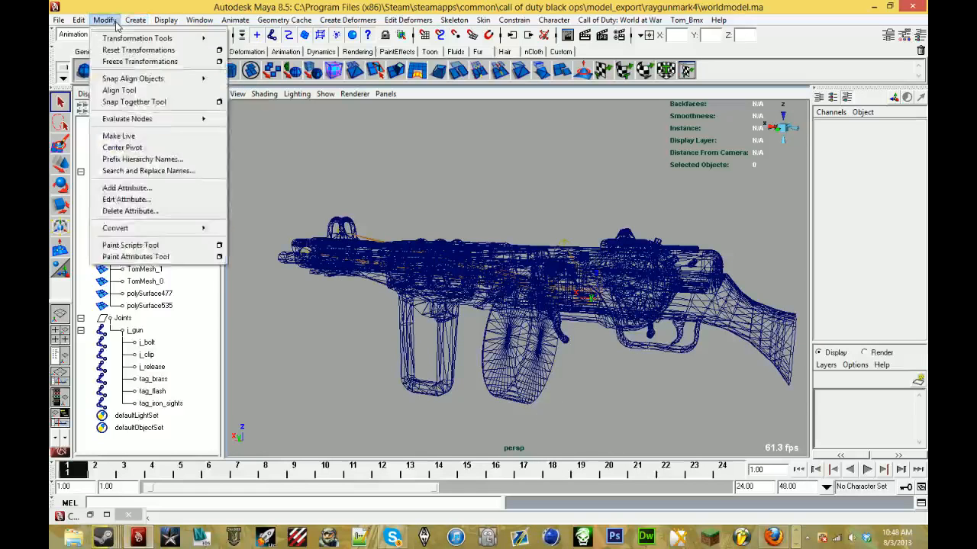
click(135, 330)
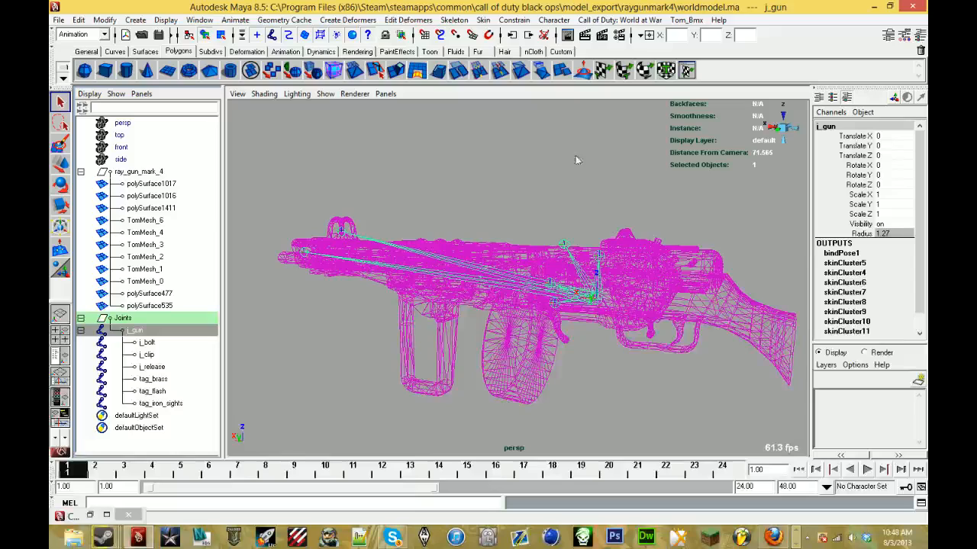
click(199, 20)
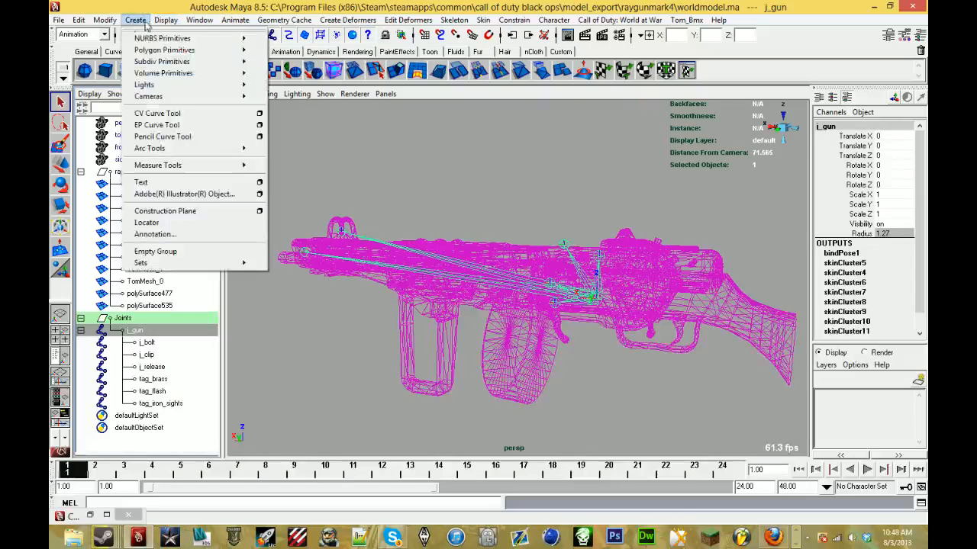
click(172, 38)
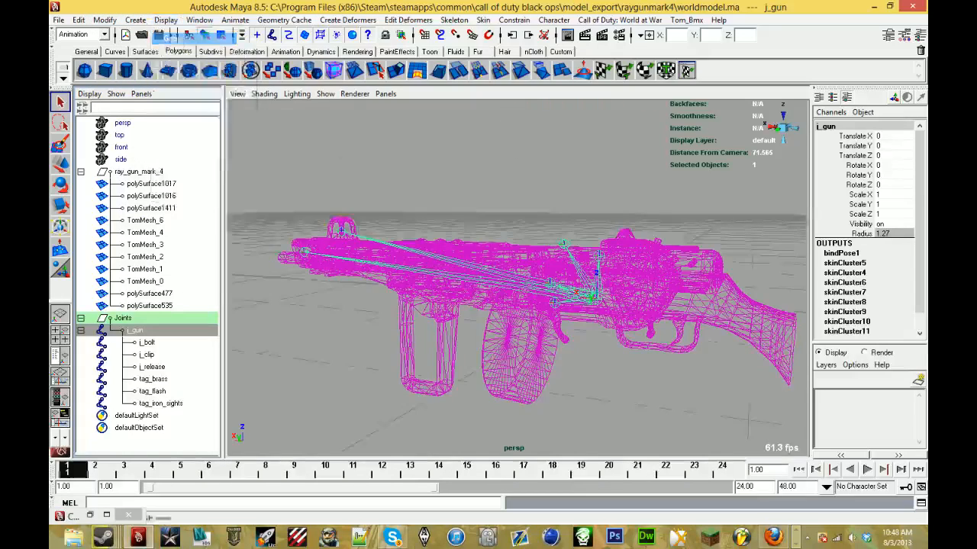
alt+drag(436, 264, 478, 288)
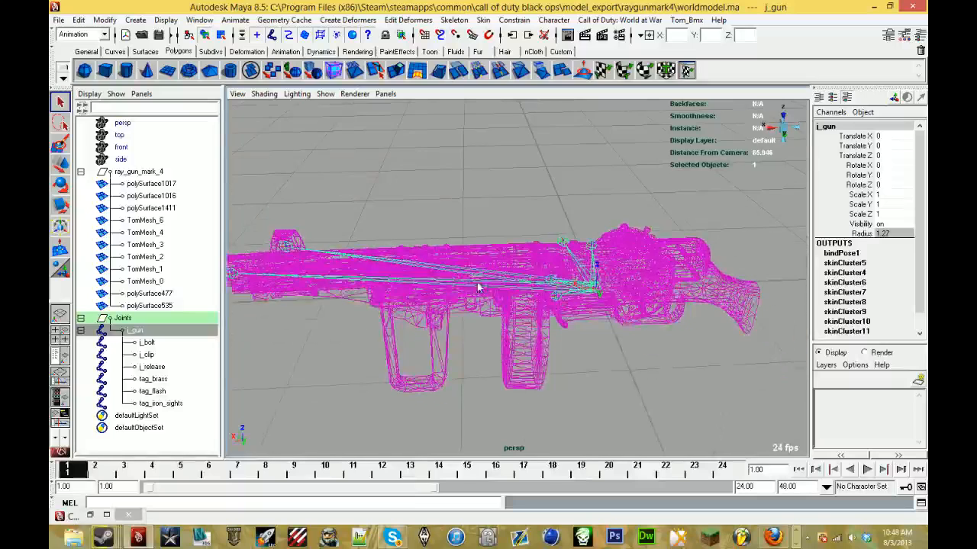
double_click(136, 331)
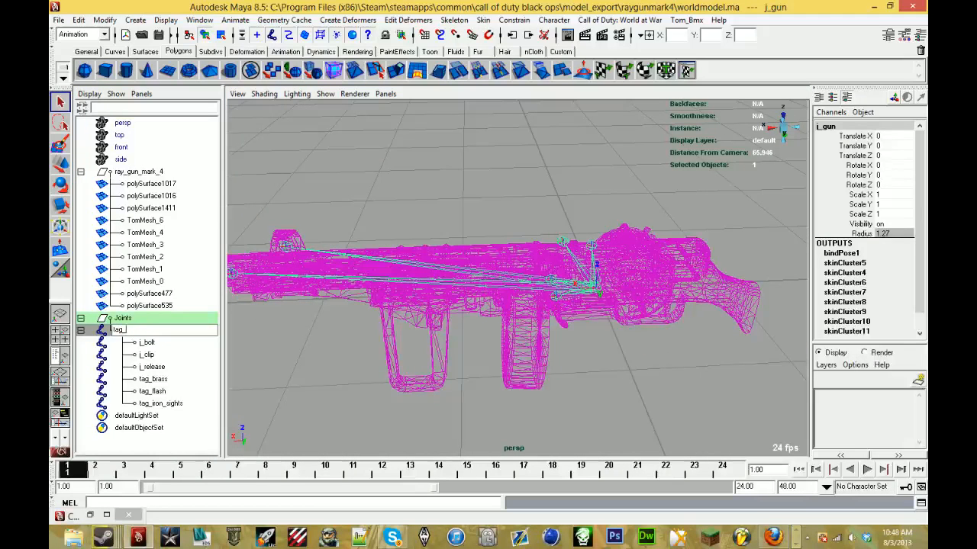
text(tag_weapon)
key(Return)
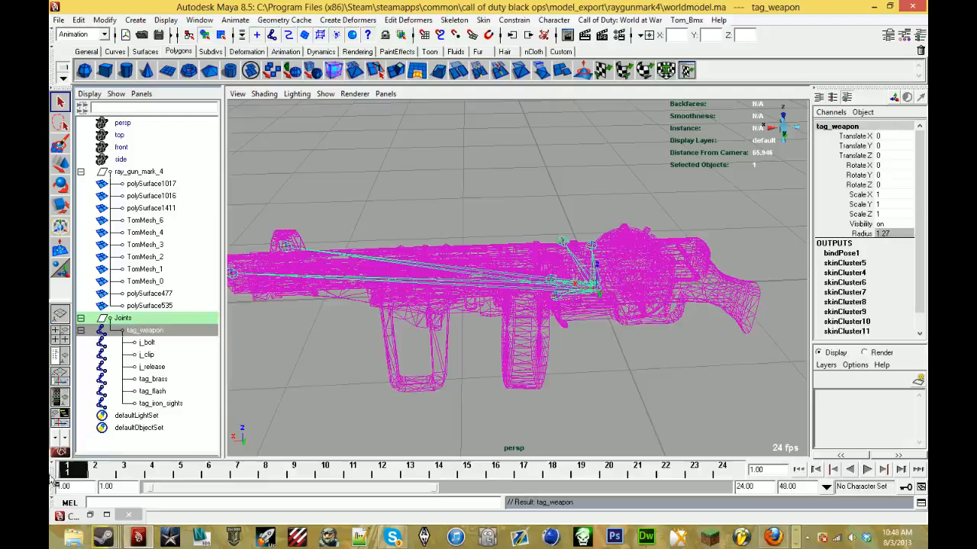
- Export the full hierarchies of ray_gun_mark_4 and Joints through the worldmodel_rgm4 entry, with Force Export Selected Joints enabled
click(89, 515)
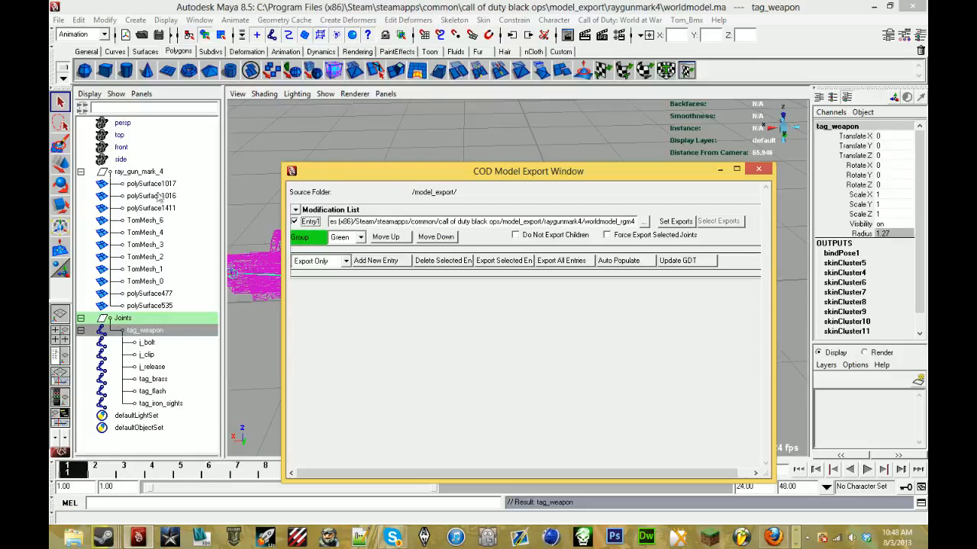
click(136, 171)
click(128, 319)
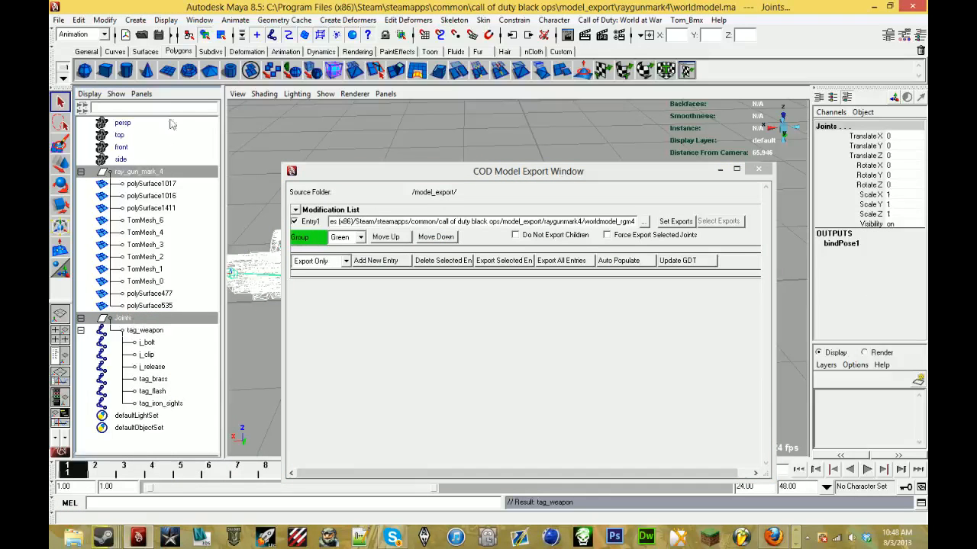
click(78, 20)
click(107, 251)
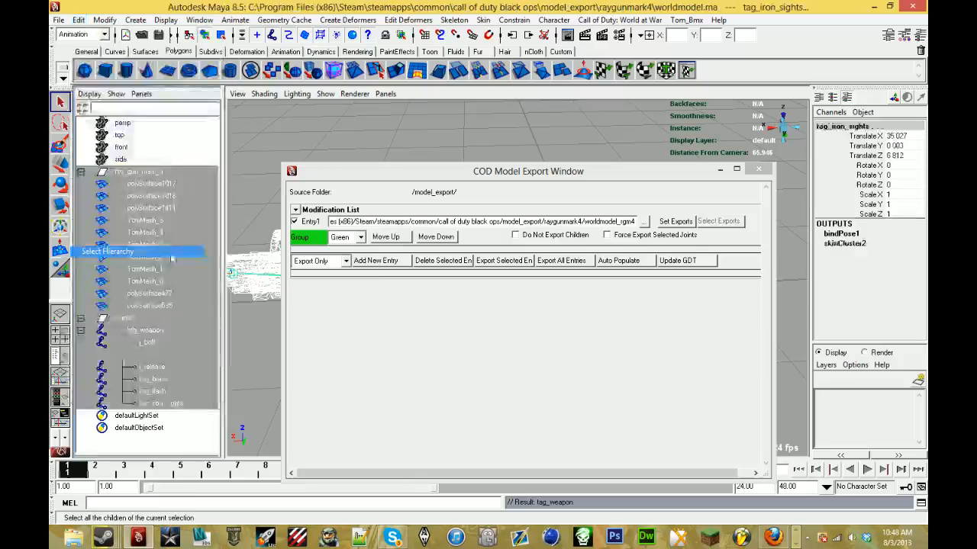
click(655, 235)
click(500, 260)
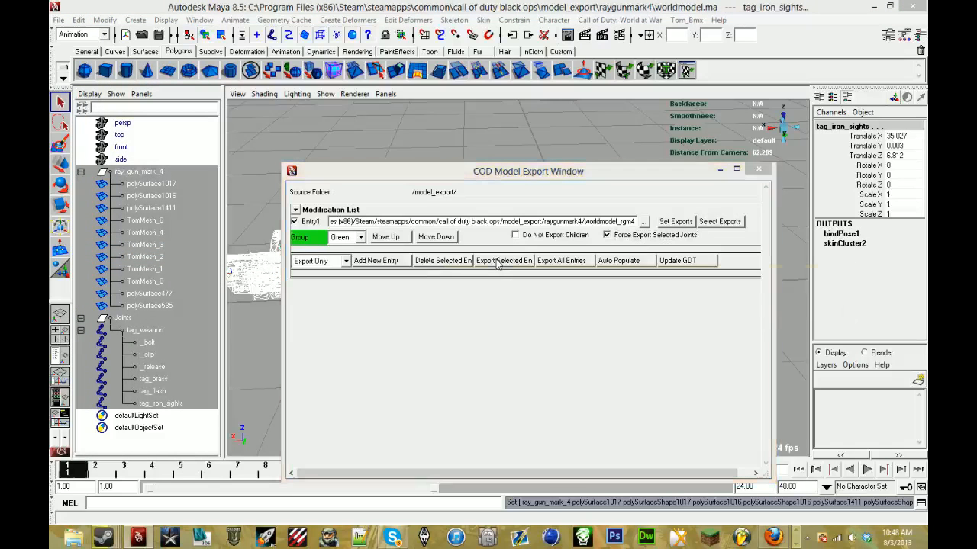
click(603, 312)
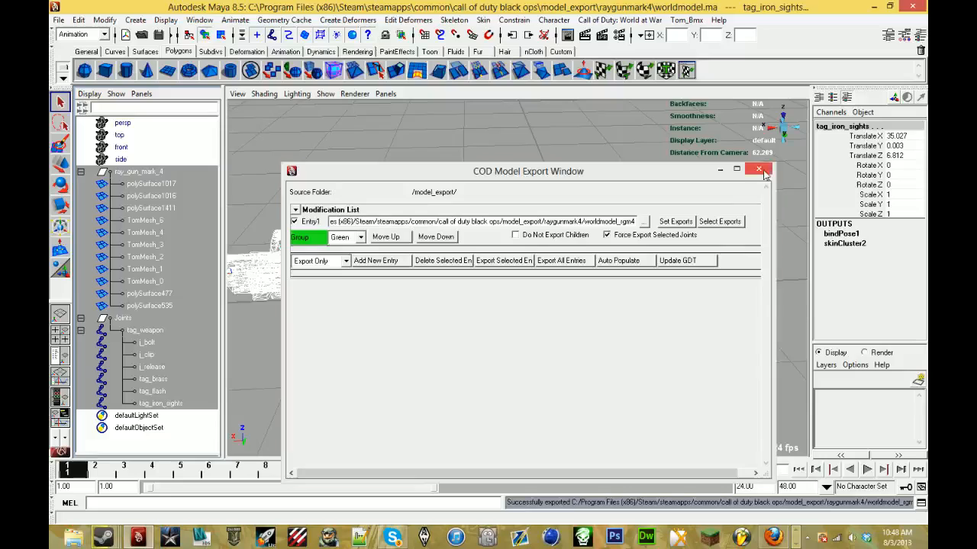
click(758, 169)
- Save the worldmodel scene and open the viewmodel_rgm4 scene
click(58, 20)
click(80, 67)
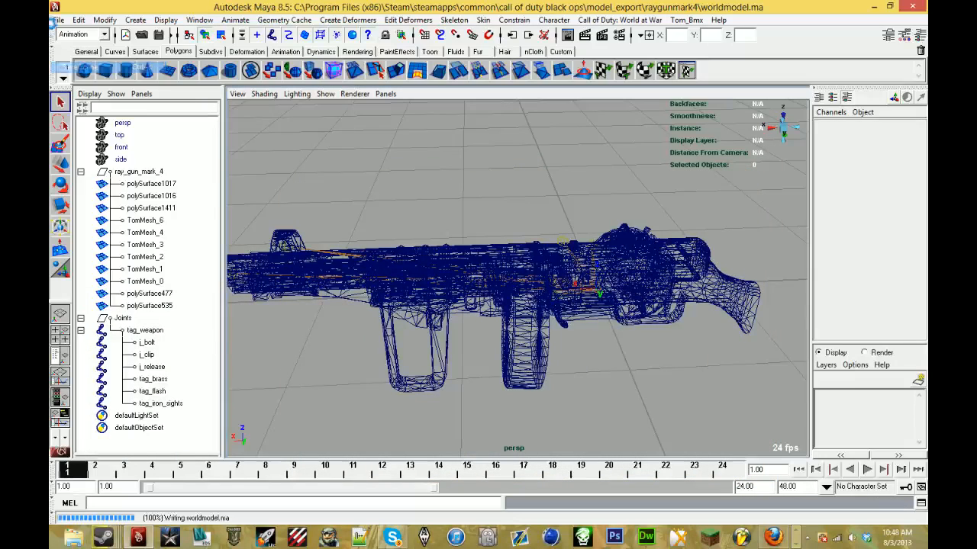
click(58, 20)
click(93, 50)
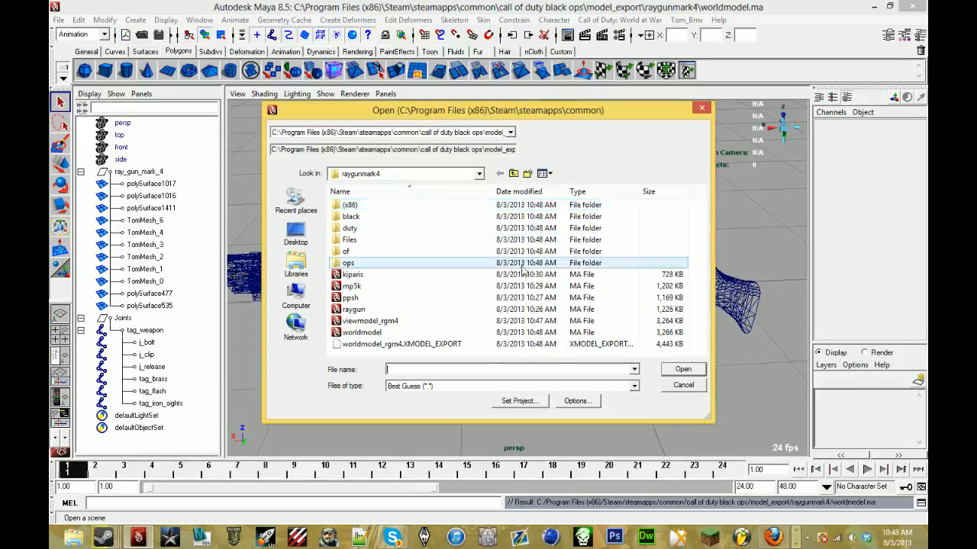
double_click(495, 317)
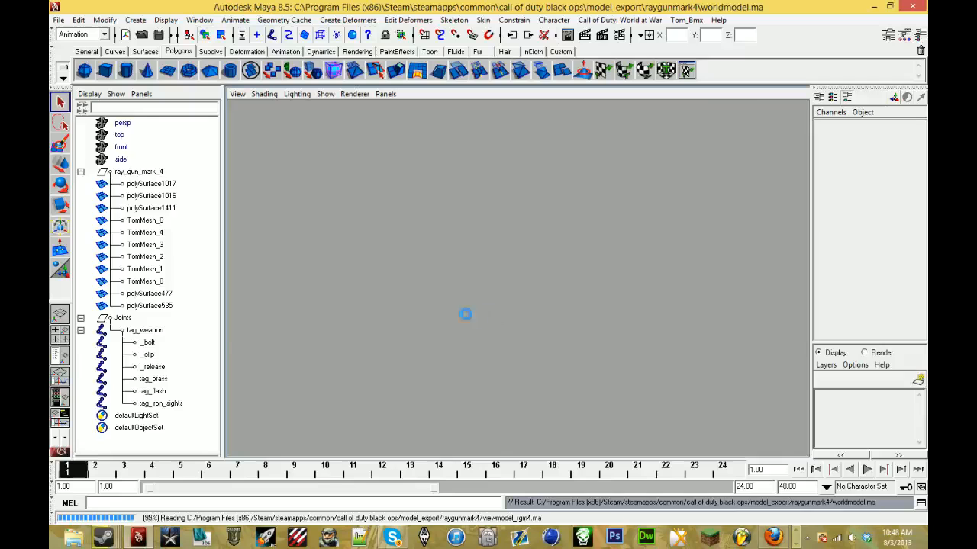
- Show the viewmodel shaded and textured, and add a Call of Duty model export entry with the output file viewmodel_rgm4 in raygunmark4
click(619, 20)
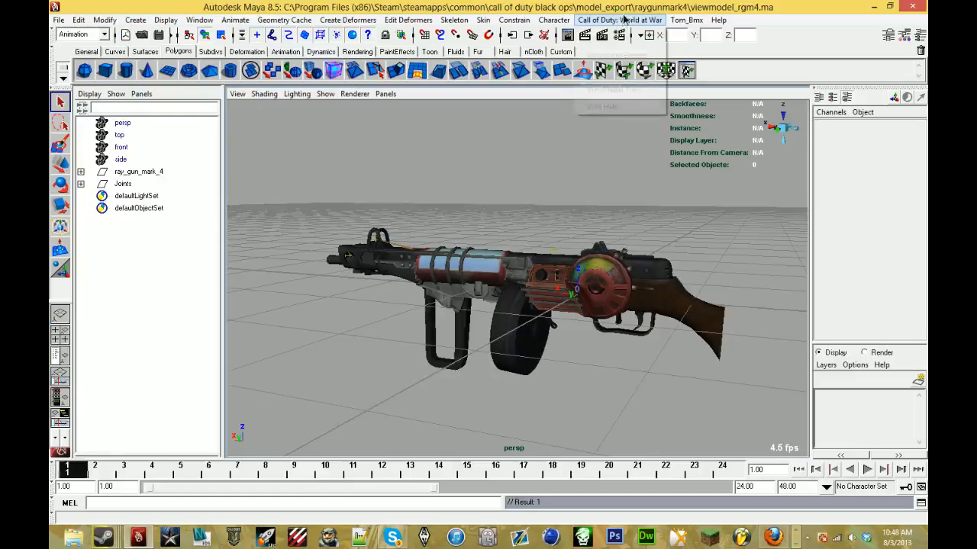
click(530, 199)
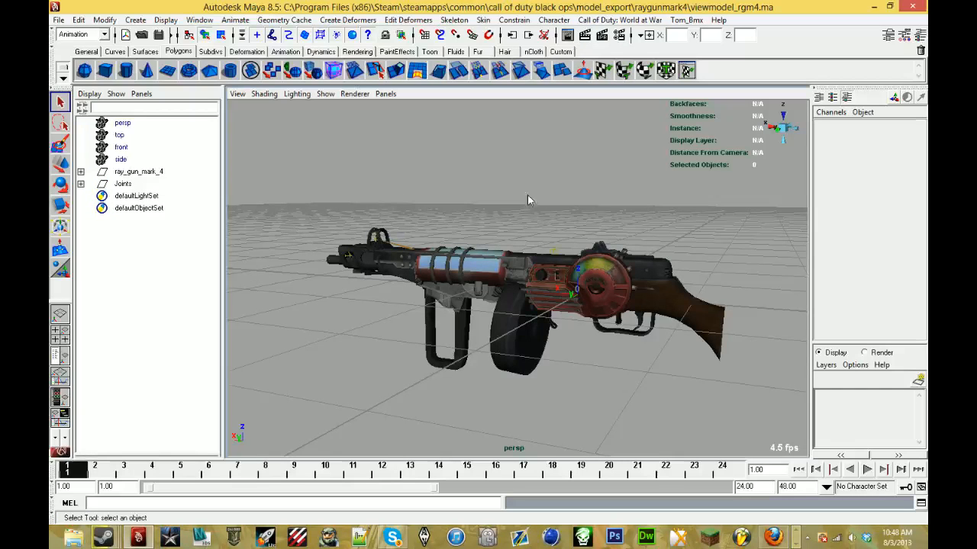
key(5)
key(6)
click(619, 20)
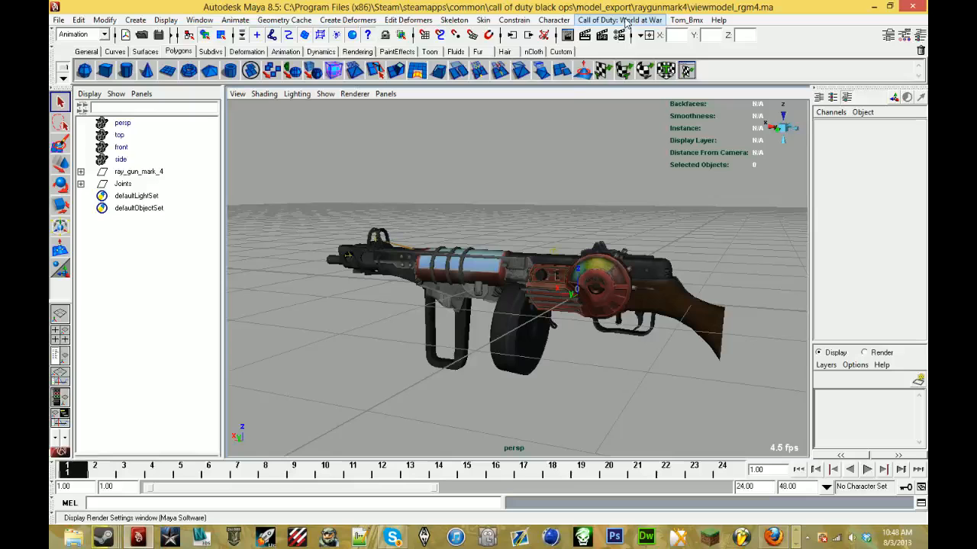
click(615, 72)
click(376, 221)
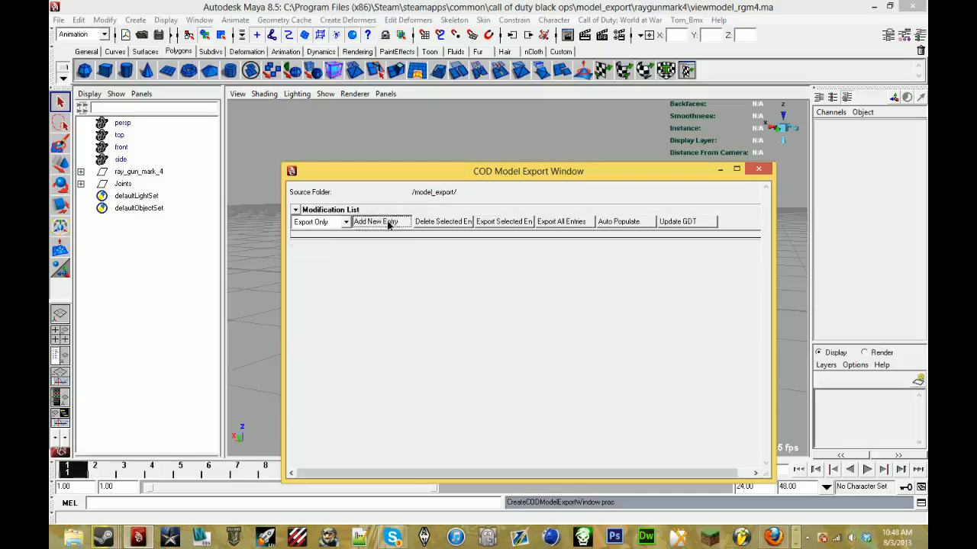
click(653, 222)
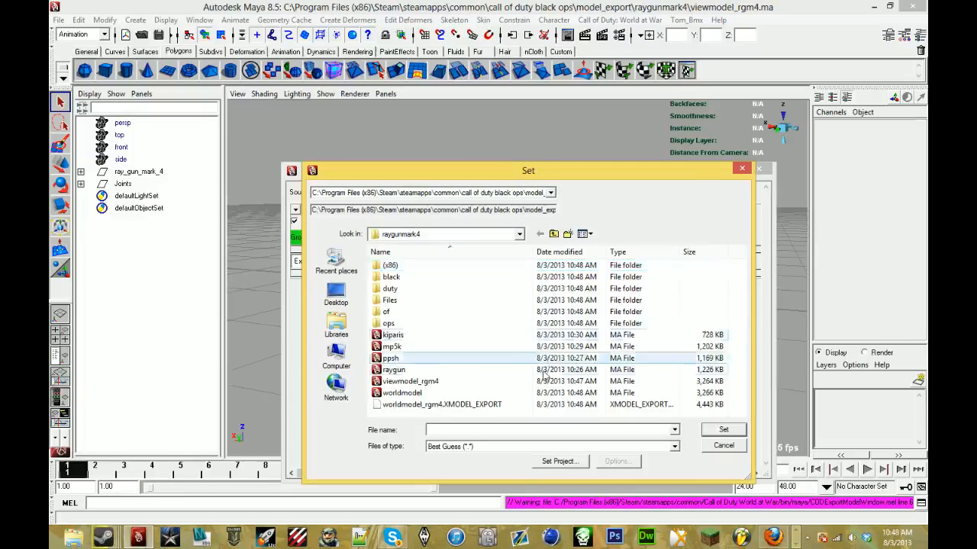
text(viewmodel_rgm4)
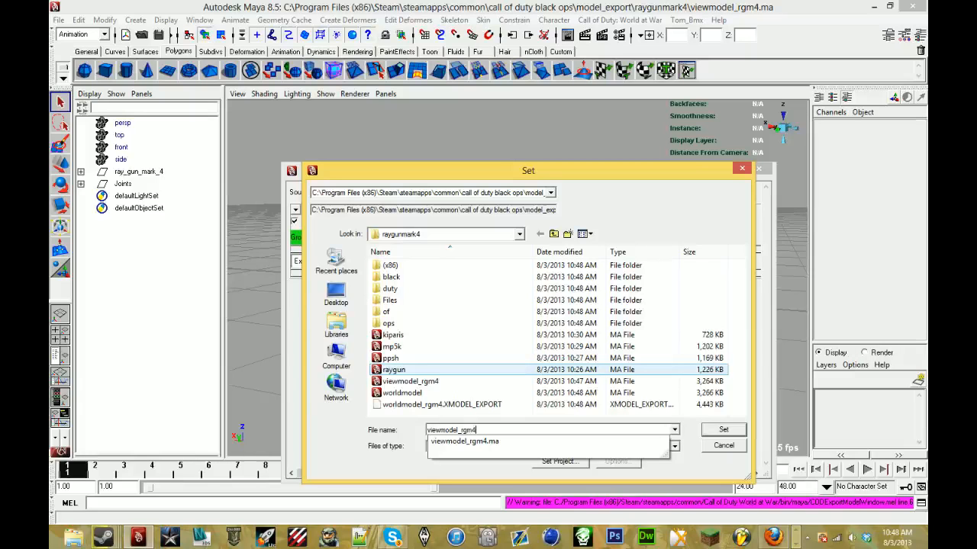
key(Return)
- Export the full hierarchies of ray_gun_mark_4 and Joints through the viewmodel_rgm4 entry with Force Export Selected Joints enabled, saving the scene changes
drag(117, 172, 119, 183)
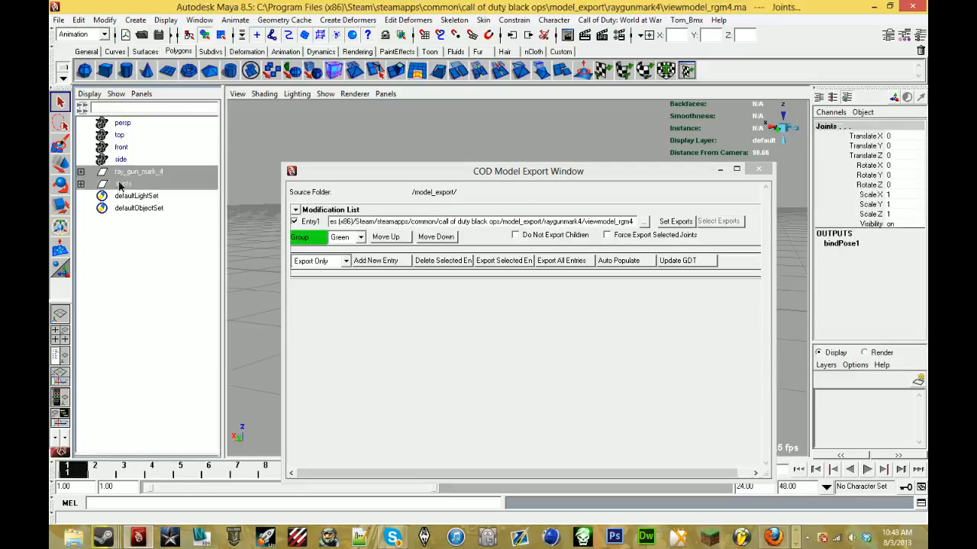
click(78, 20)
click(100, 255)
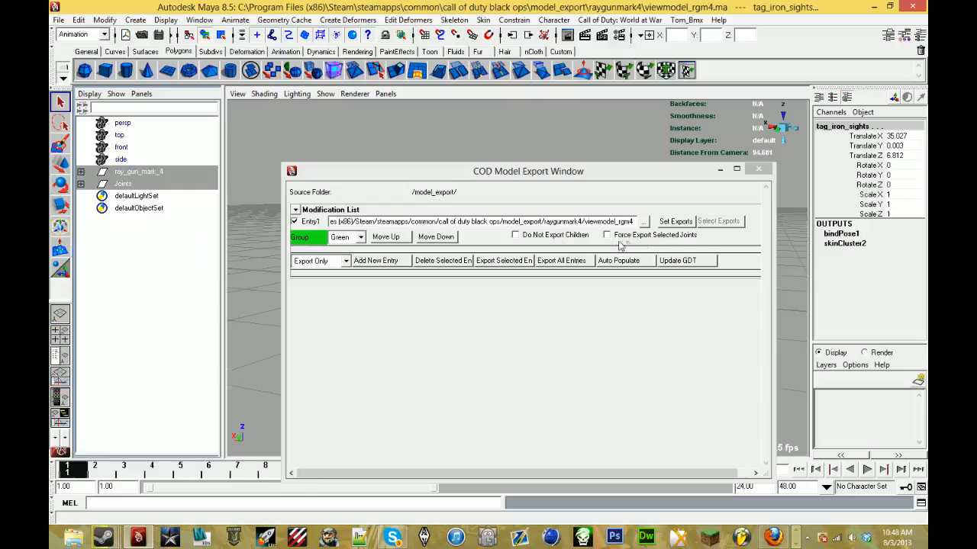
click(656, 239)
click(656, 236)
click(483, 261)
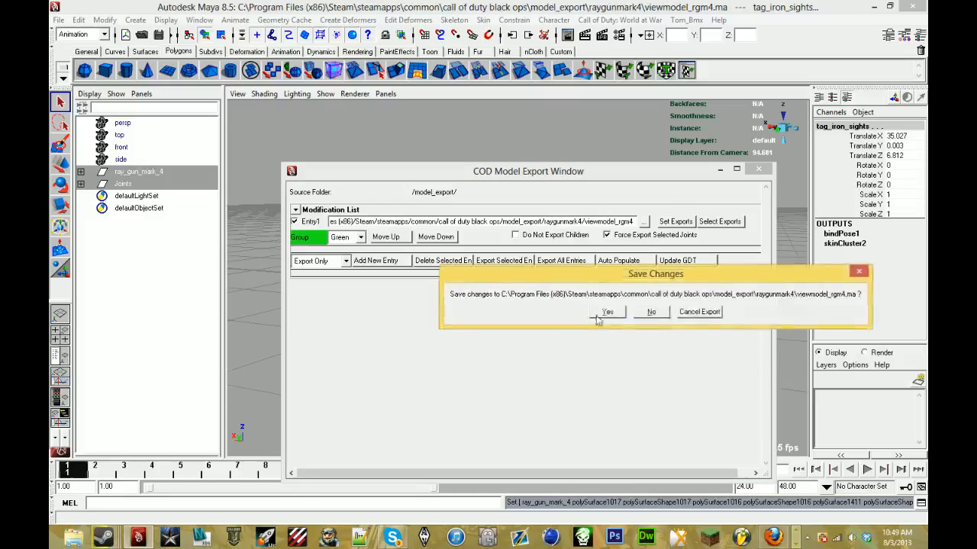
click(611, 309)
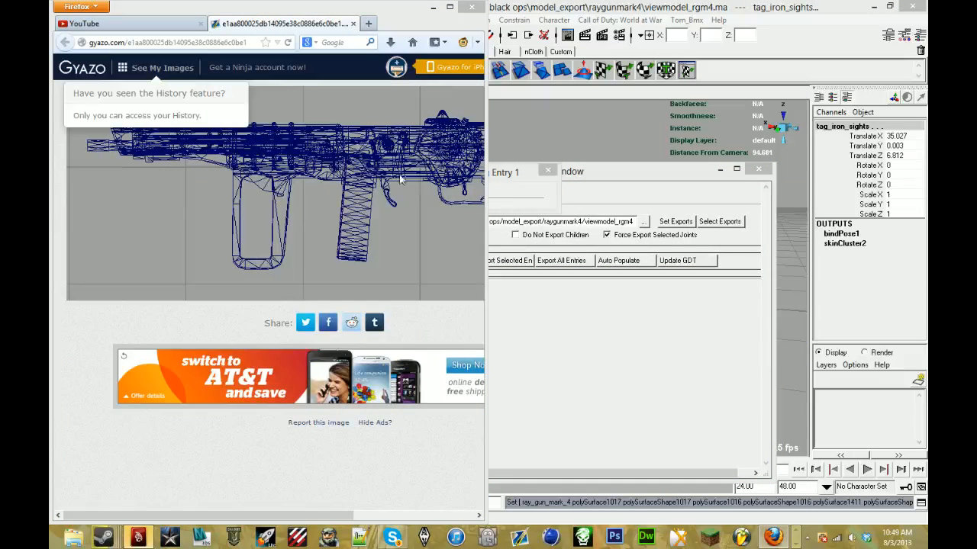
- Read the viewer comments on the YouTube live event page in Firefox, and return to Maya
click(130, 24)
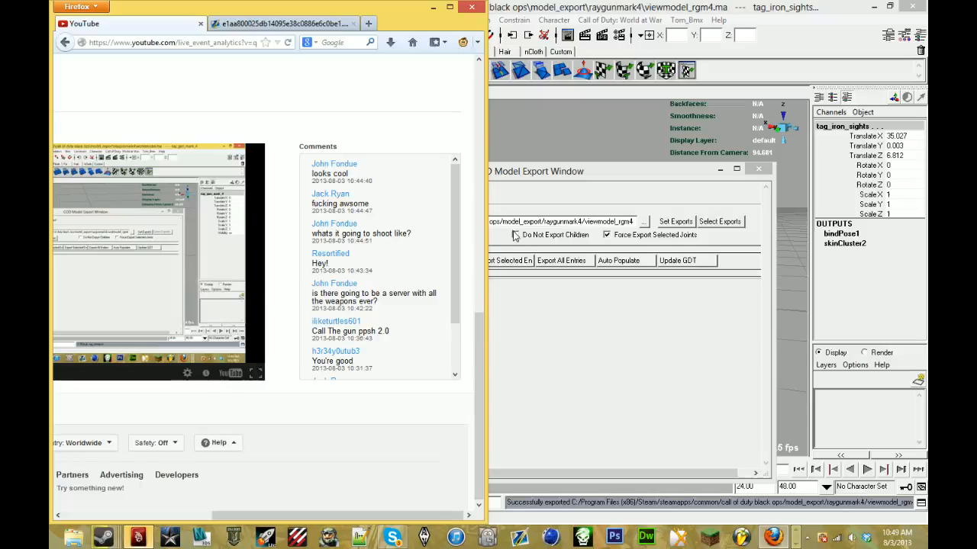
key(alt+Tab)
key(alt+Tab)
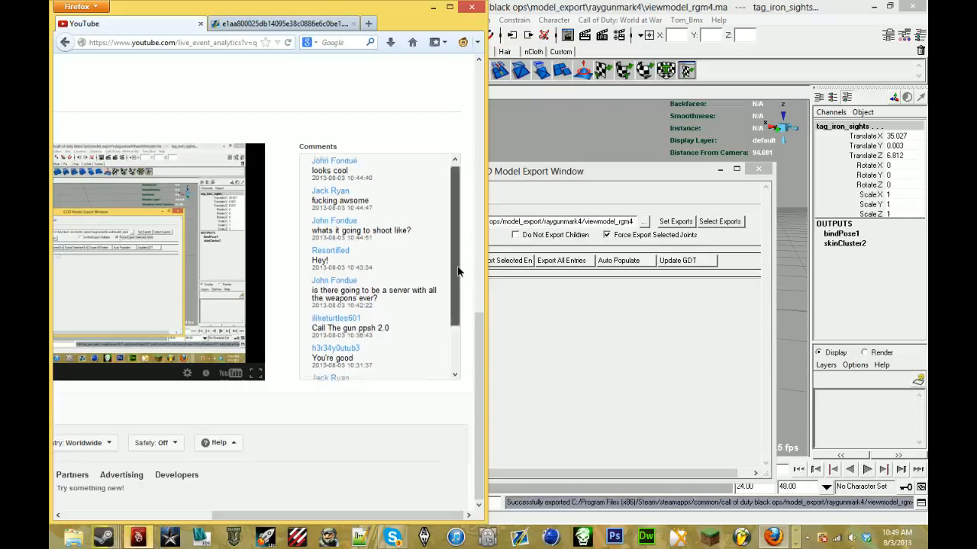
mouse_move(456, 270)
mouse_down()
mouse_move(459, 316)
mouse_move(469, 258)
mouse_up()
drag(313, 163, 335, 294)
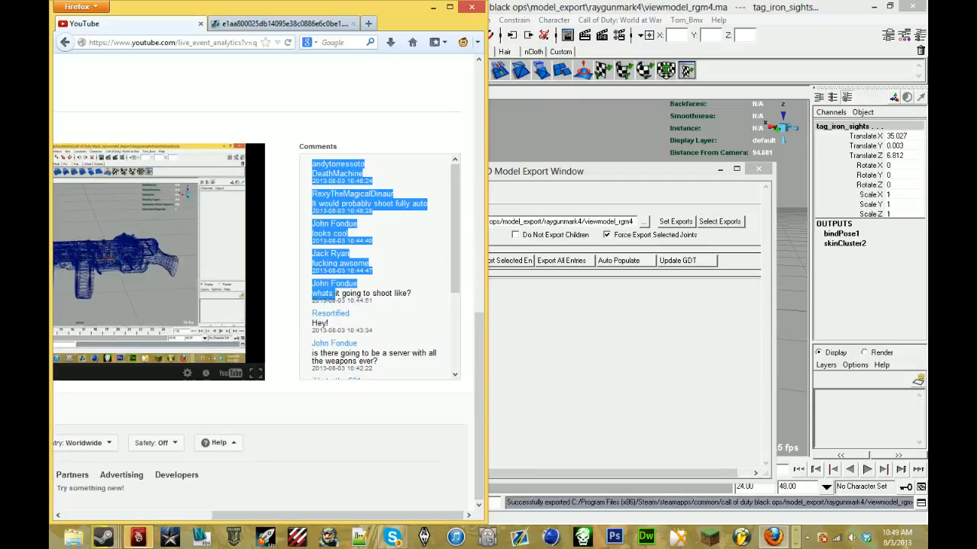
click(335, 294)
scroll(414, 298, down, 2)
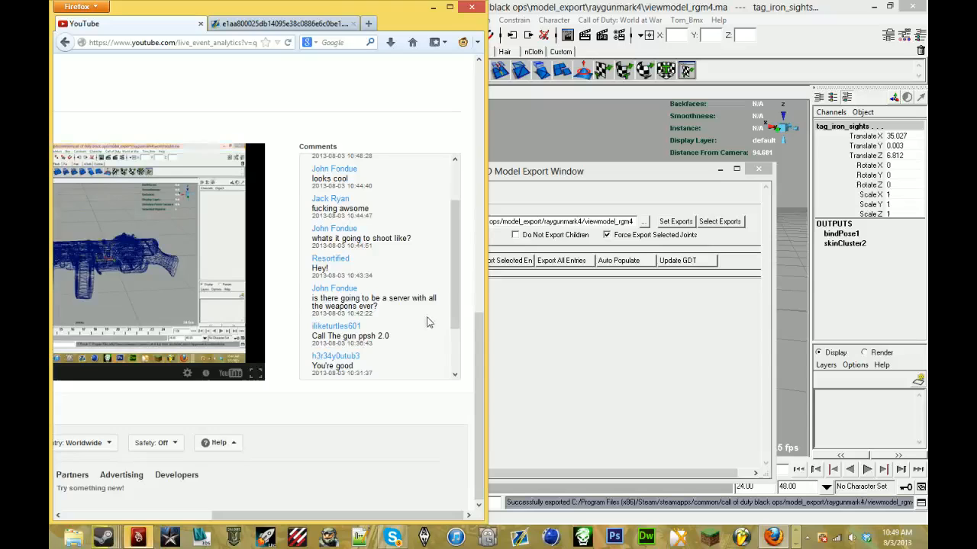
scroll(427, 323, down, 1)
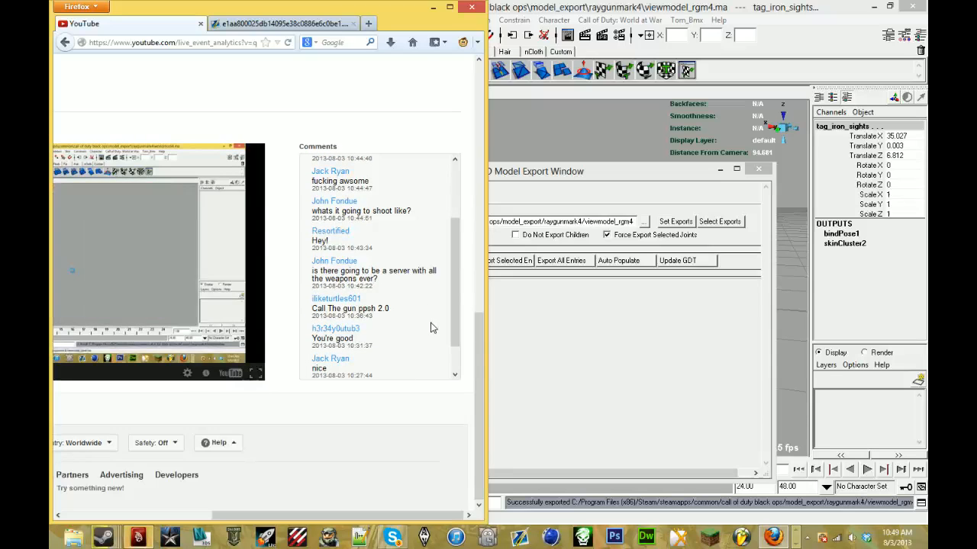
key(alt+Tab)
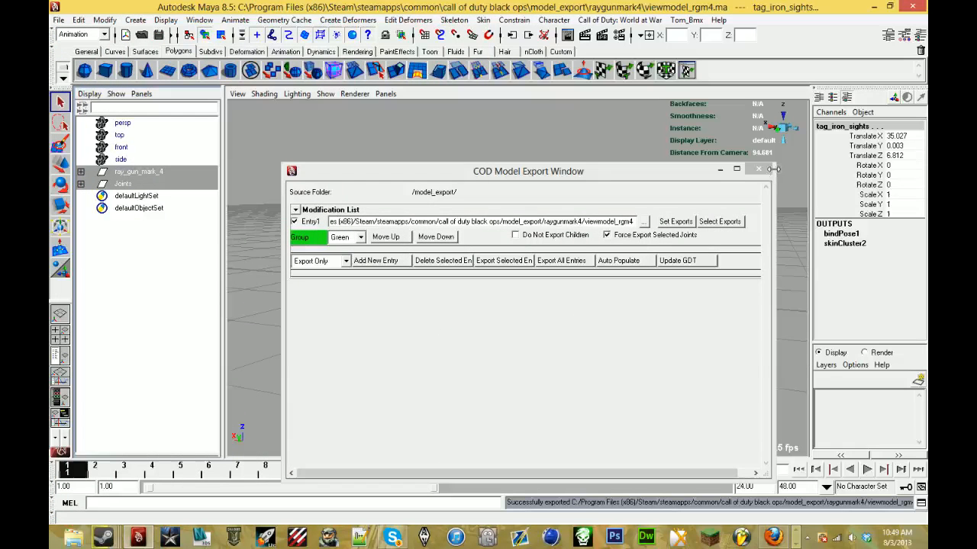
- Close the COD Model Export window and save the viewmodel_rgm4 scene
click(759, 169)
click(456, 147)
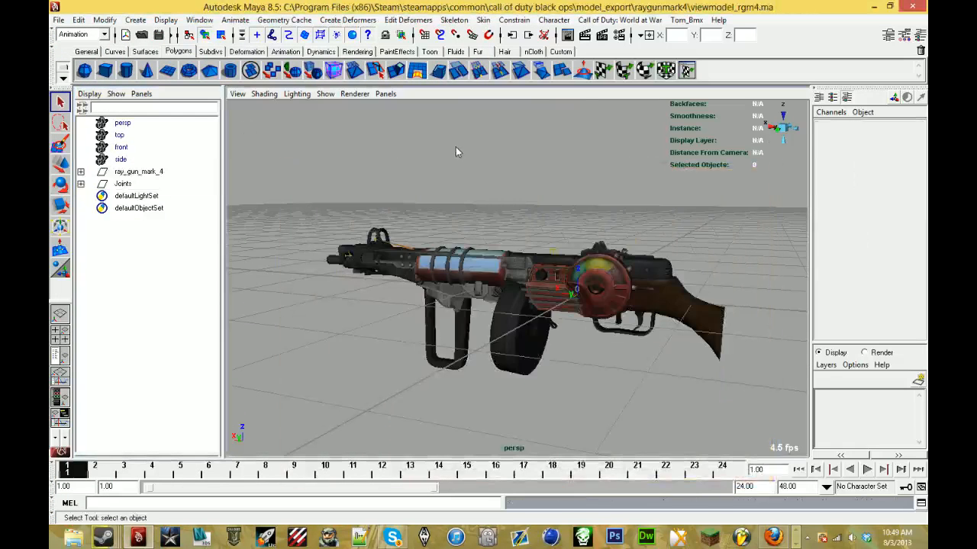
click(58, 19)
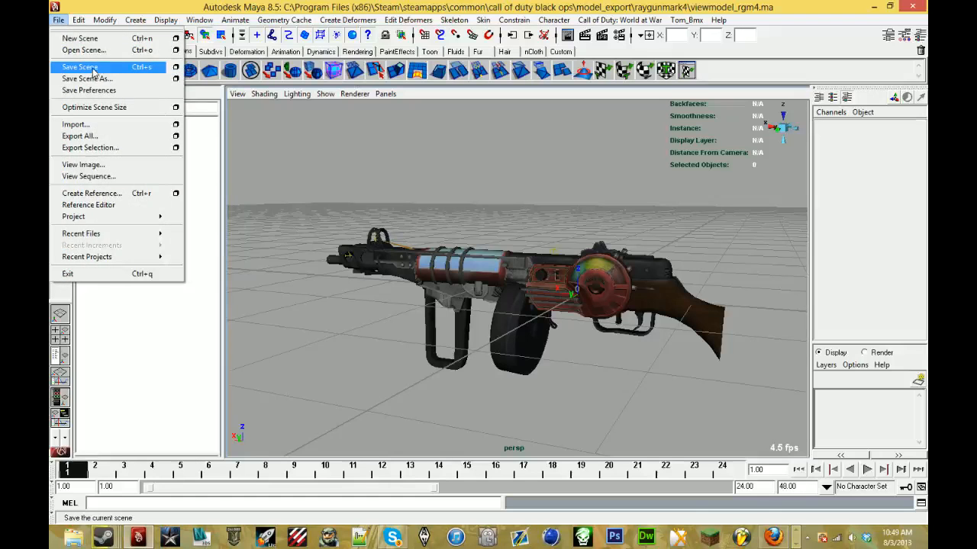
click(79, 66)
click(58, 20)
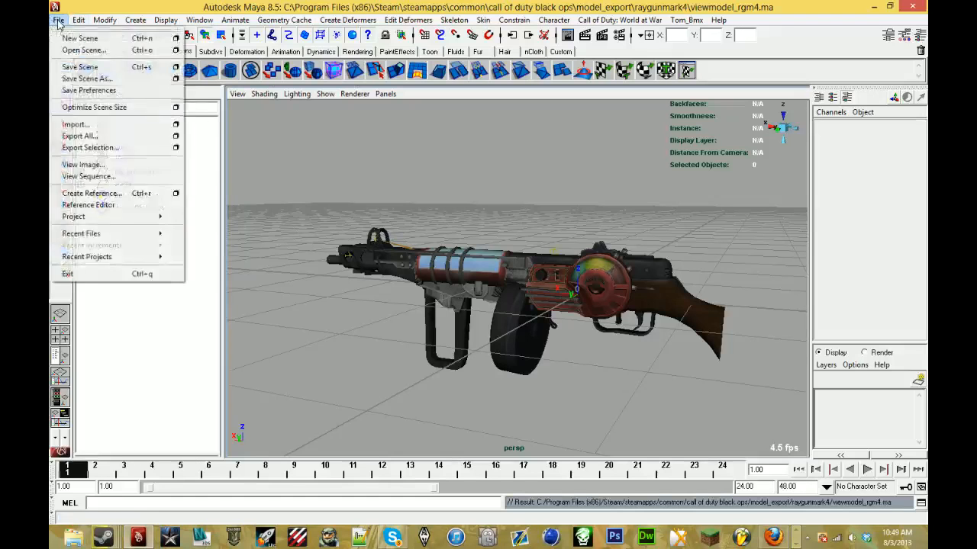
click(596, 177)
- Exit Maya and minimize the Firefox window to reveal the desktop
mouse_move(925, 5)
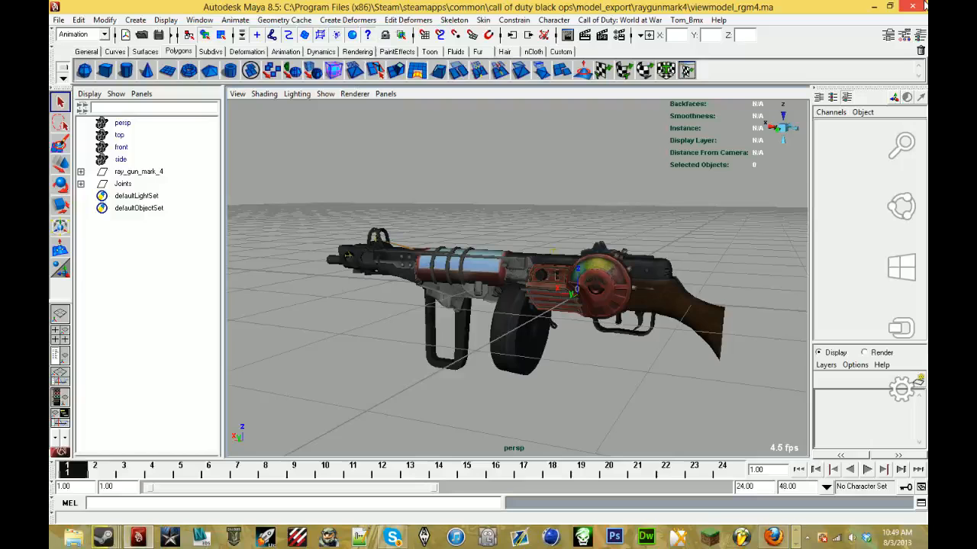
click(924, 5)
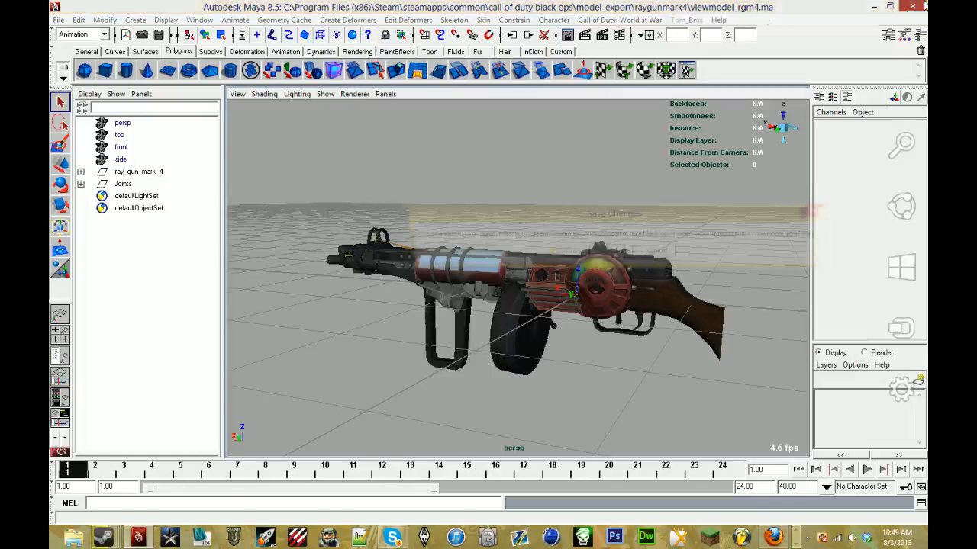
click(570, 251)
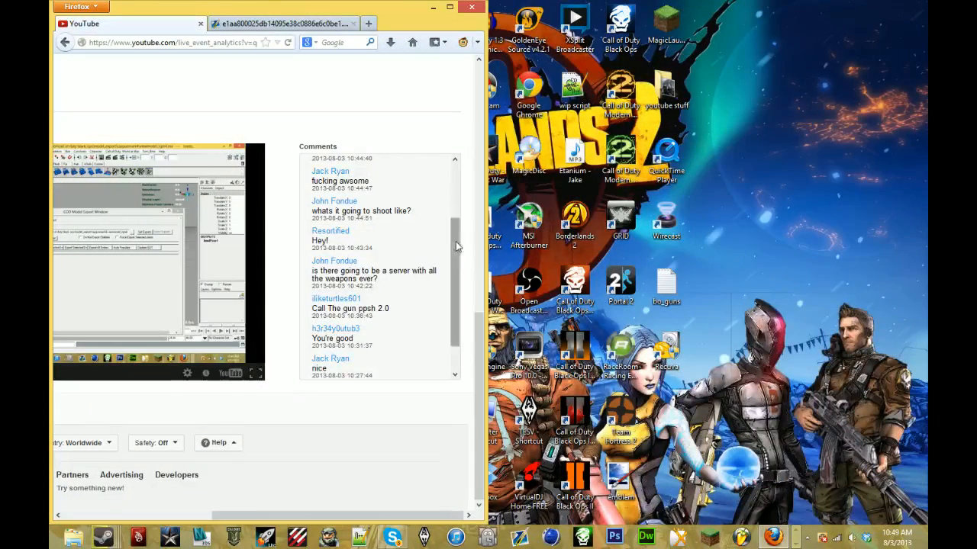
click(432, 7)
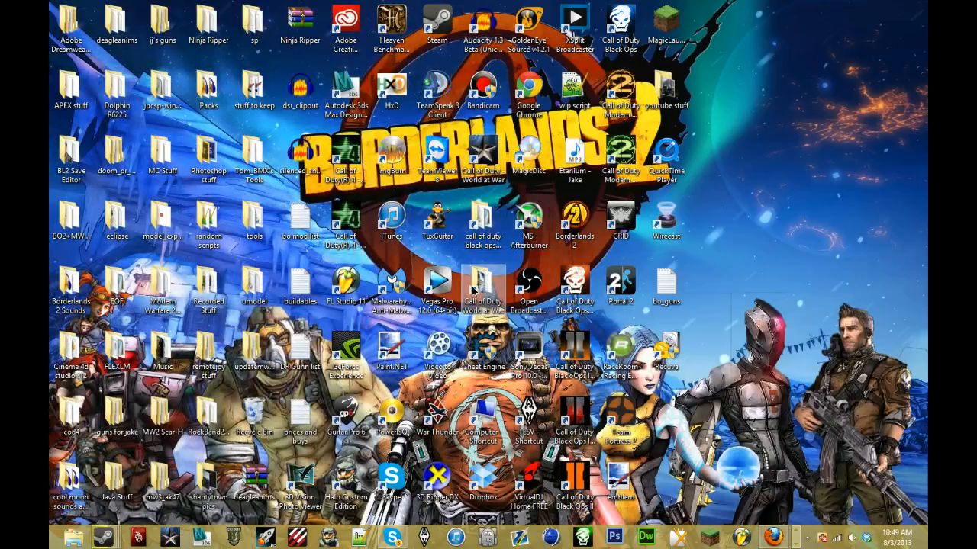
- Launch asset_manager from the Call of Duty World at War folder, and try to save the game data file as raygunmark4
double_click(473, 287)
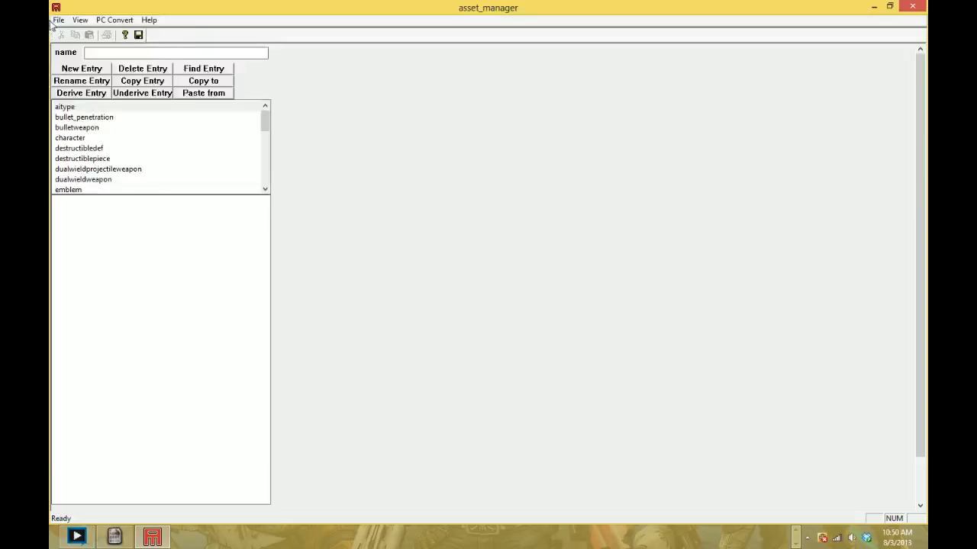
click(58, 20)
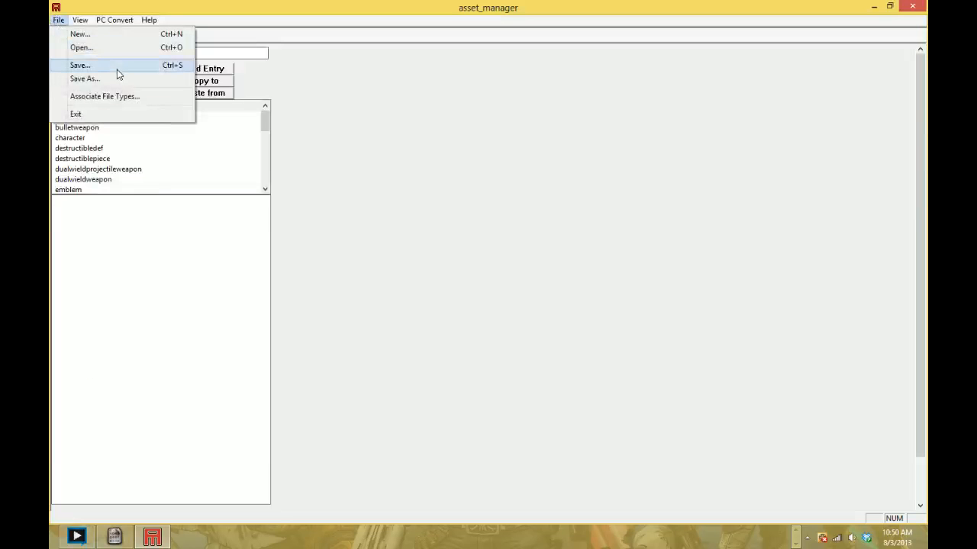
click(119, 79)
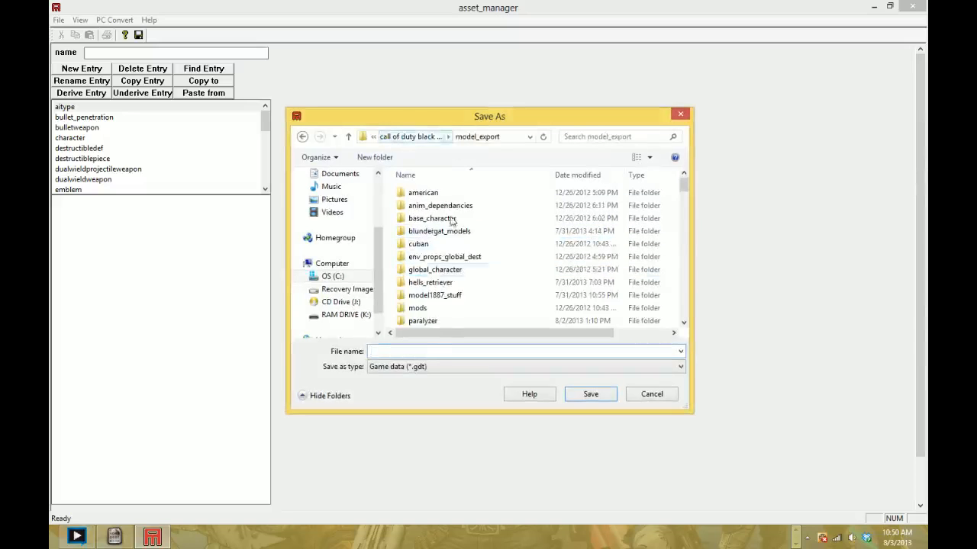
text(raygu)
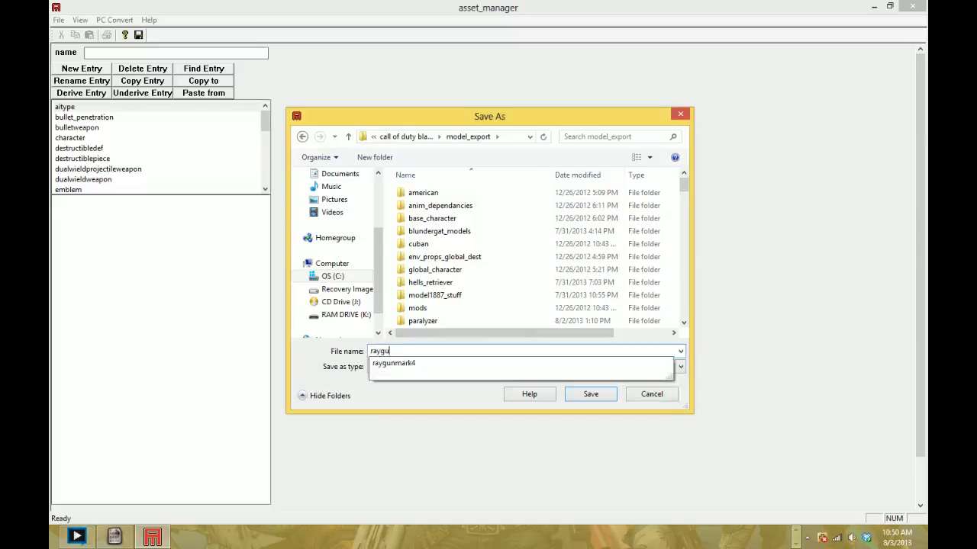
text(nmark4)
key(Return)
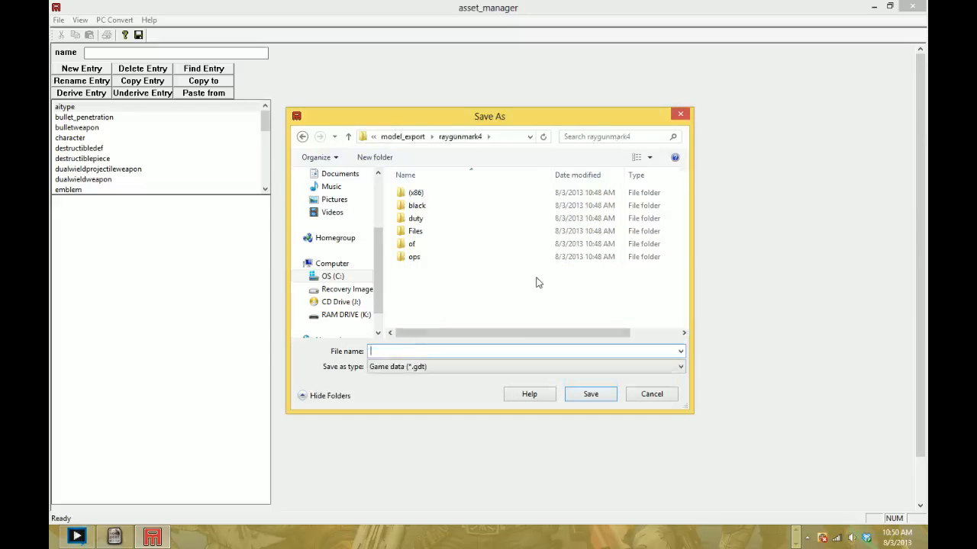
- Save the game data file as raygunmark4gdt in the model_export folder
click(402, 137)
text(ra)
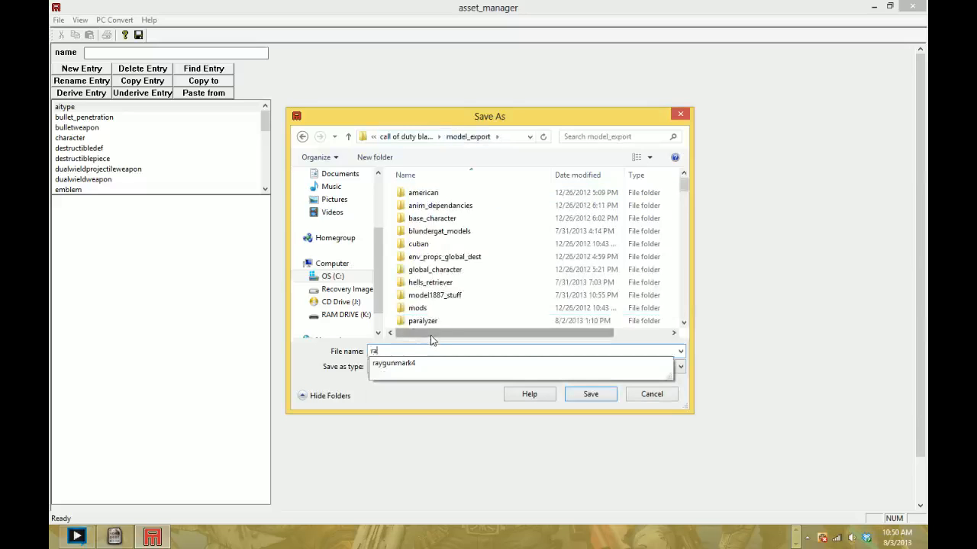
text(ygum)
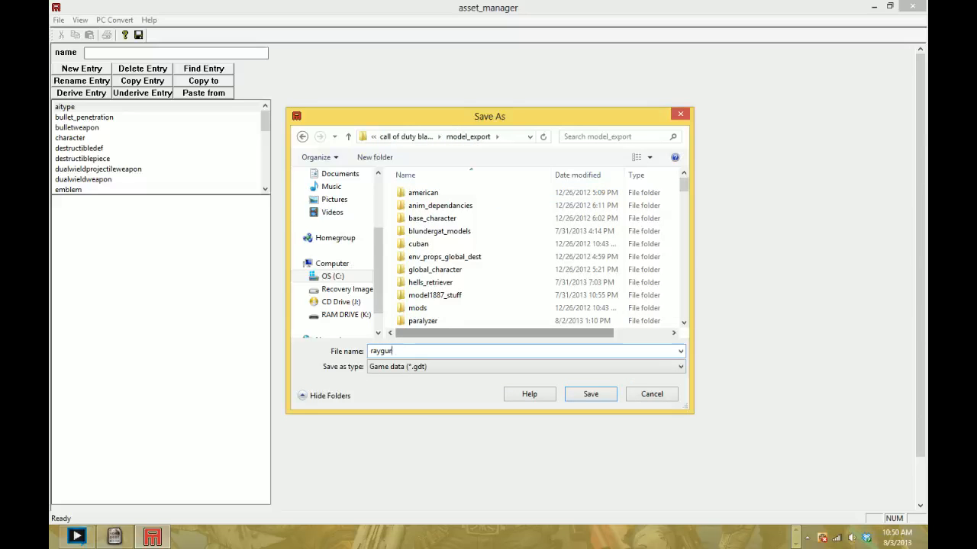
key(BackSpace)
text(nmark4gdt)
key(Return)
- Create a new xmodel entry named viewmodel_rgm4
scroll(145, 152, down, 10)
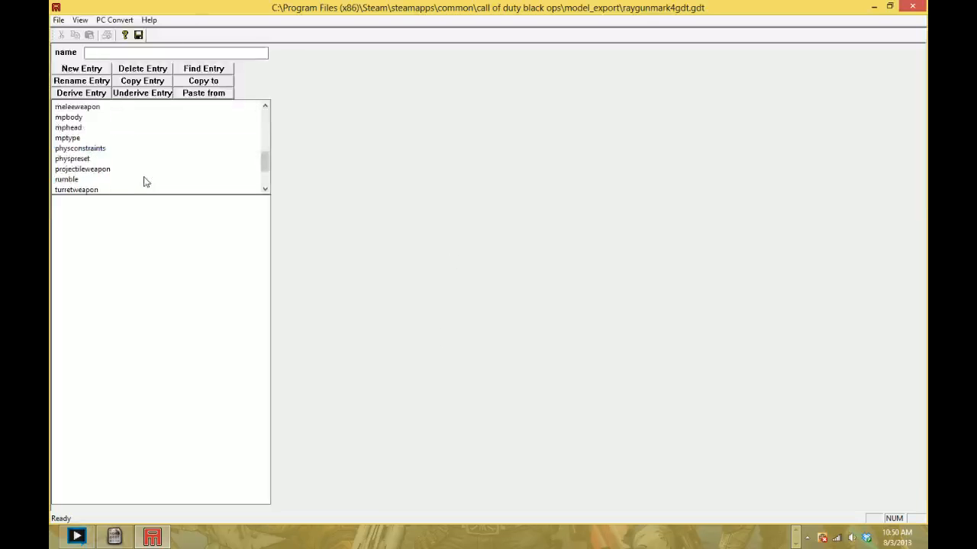
click(142, 169)
click(114, 180)
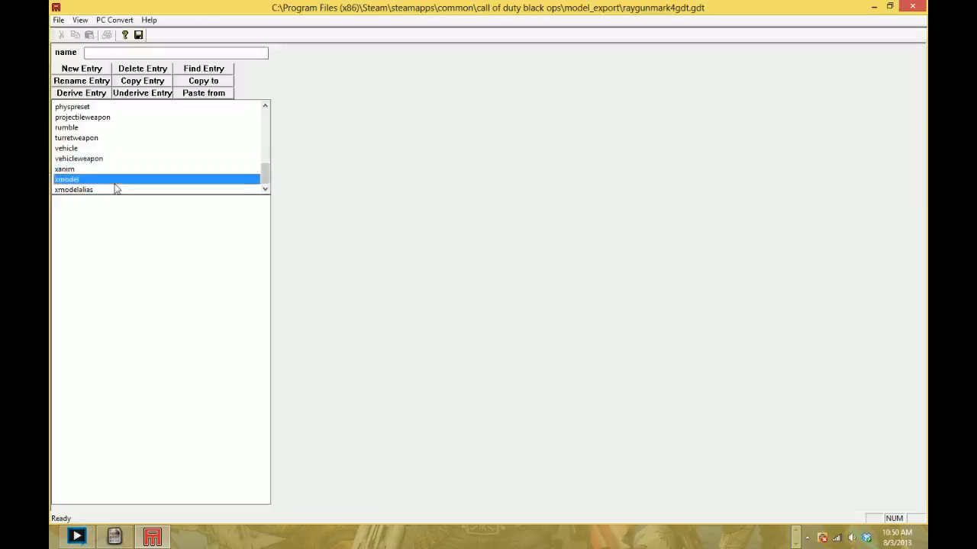
click(99, 70)
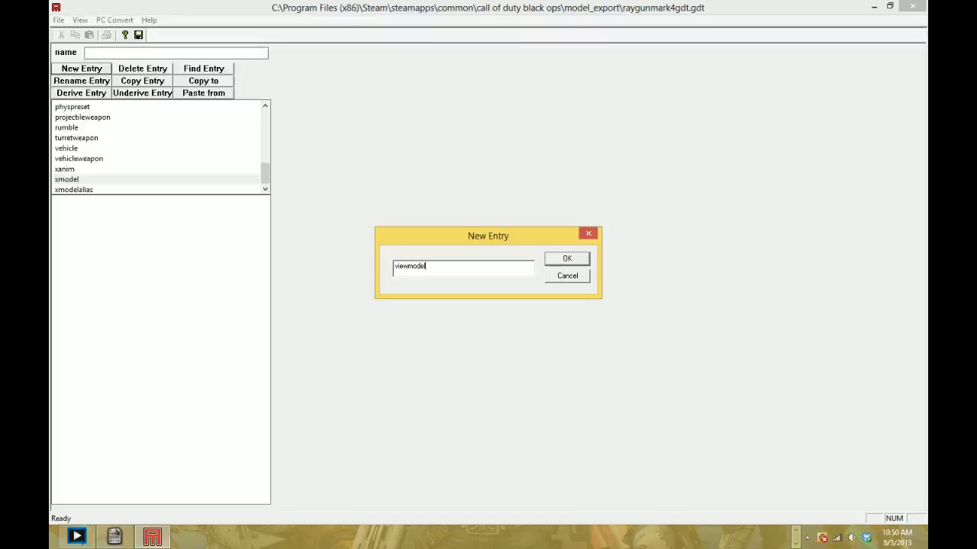
text(viewmodel_rgm4)
key(Return)
- Set the viewmodel_rgm4 entry's type to animated and its filename to raygunmark4\viewmodel_rgm4.XMODEL_EXPORT
click(468, 75)
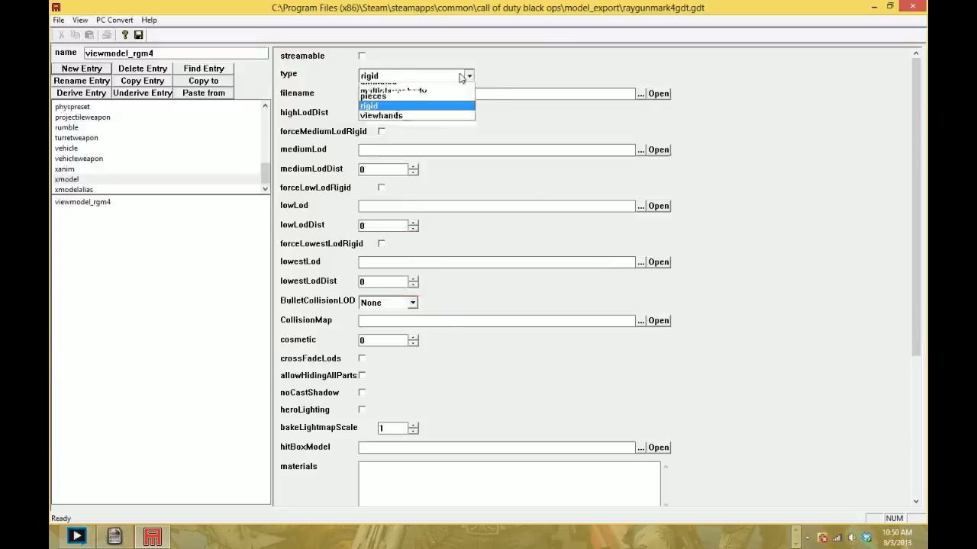
click(455, 90)
click(640, 93)
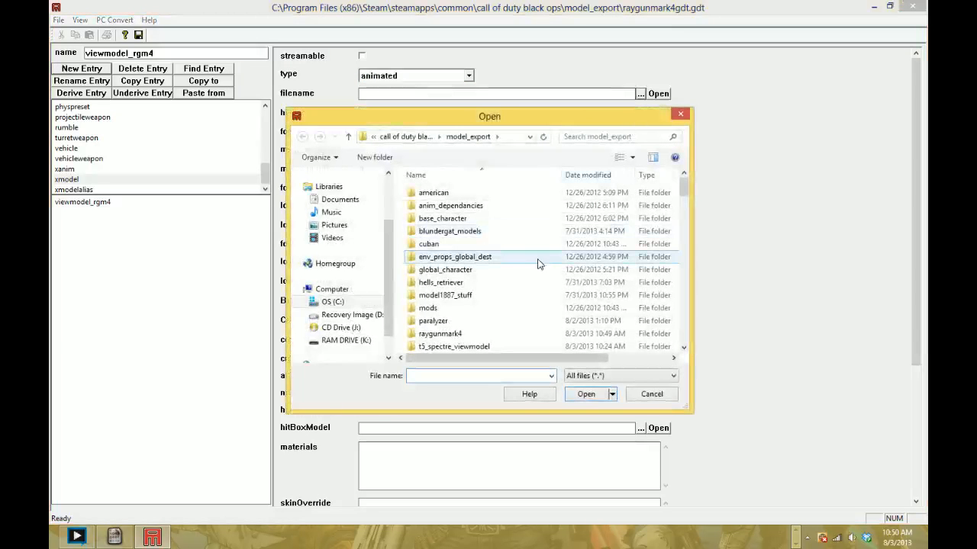
scroll(536, 264, down, 3)
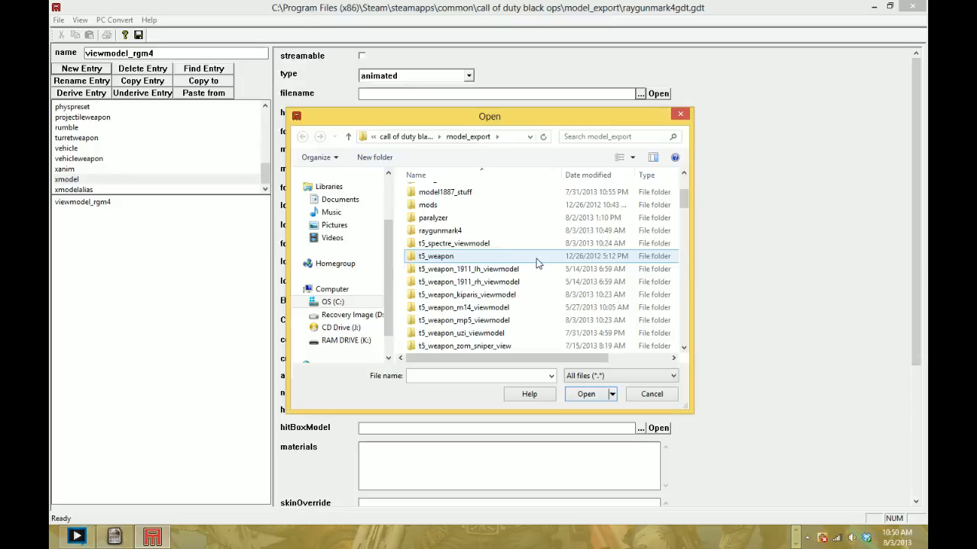
double_click(506, 243)
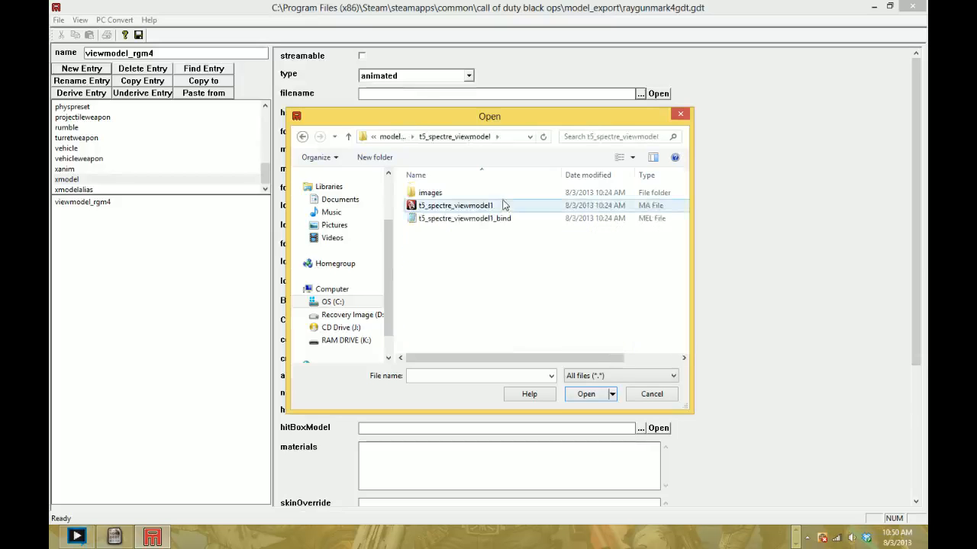
click(392, 137)
double_click(484, 333)
scroll(481, 305, down, 1)
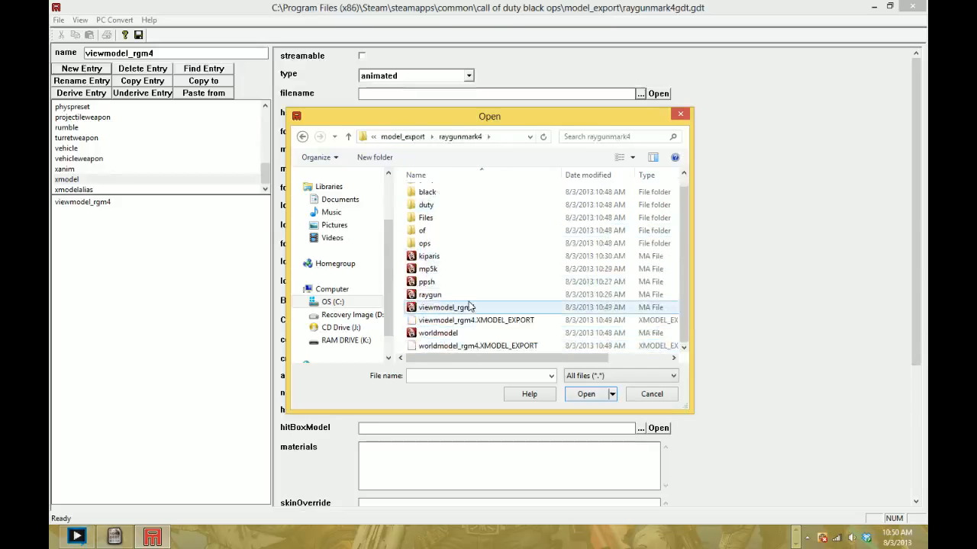
double_click(480, 321)
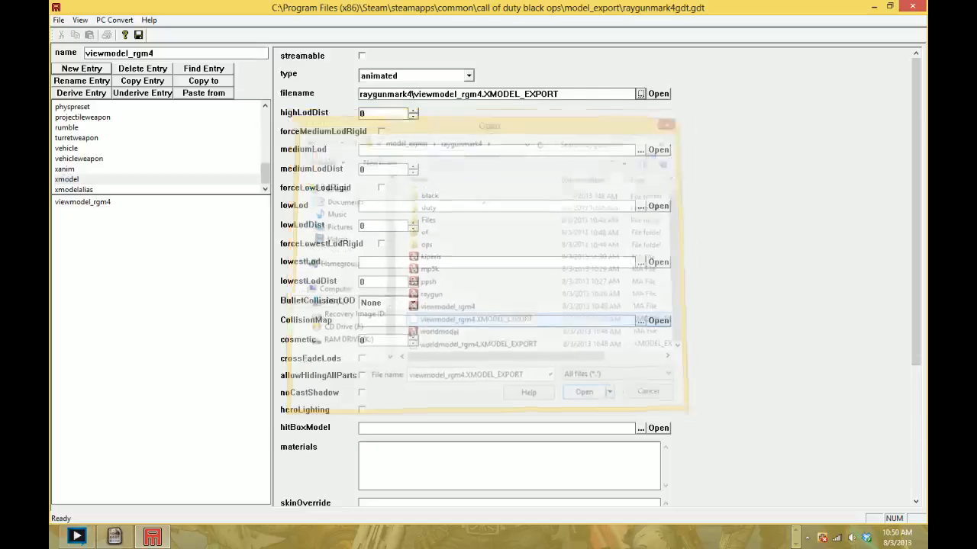
- Convert the viewmodel_rgm4 entry, dismissing the fuzzy find suggestion and continuing past all duplicate-entry errors
click(86, 202)
double_click(87, 204)
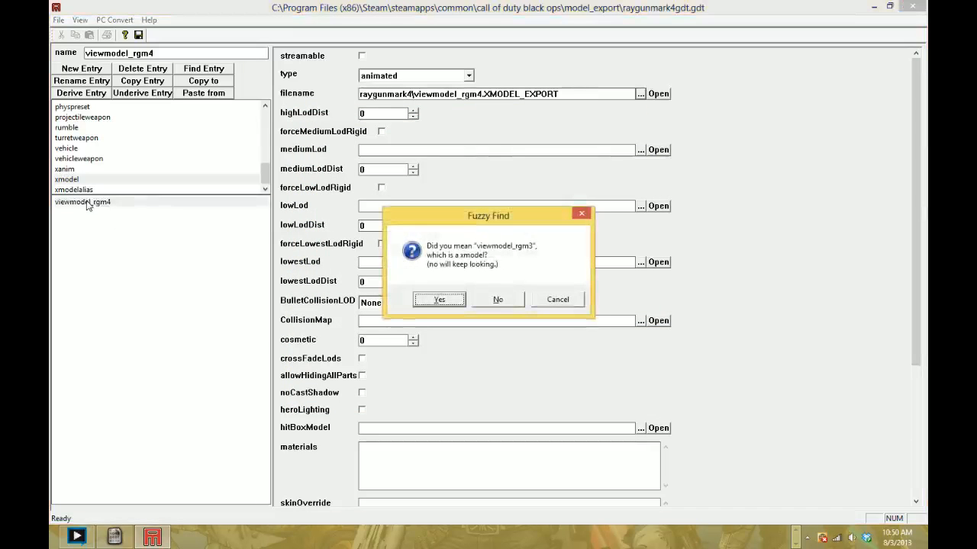
click(557, 300)
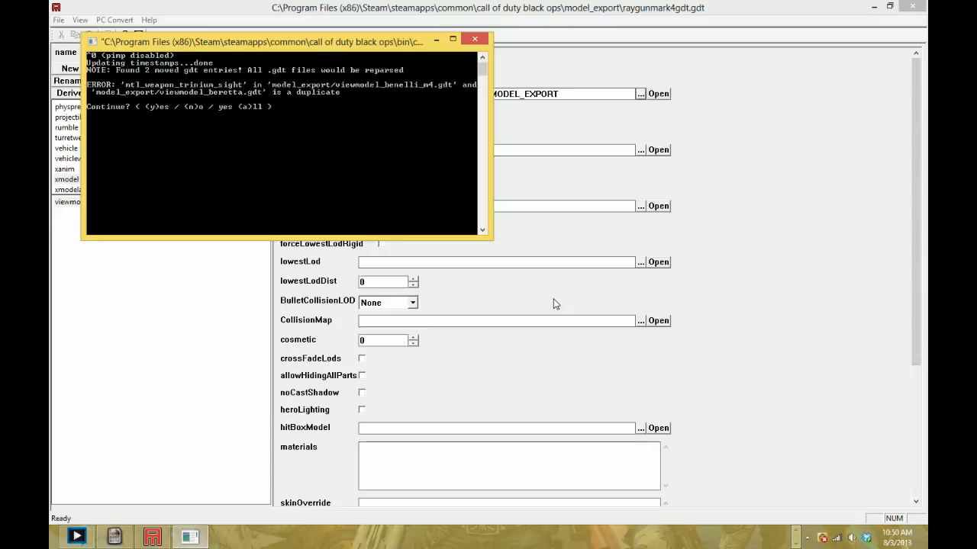
key(a)
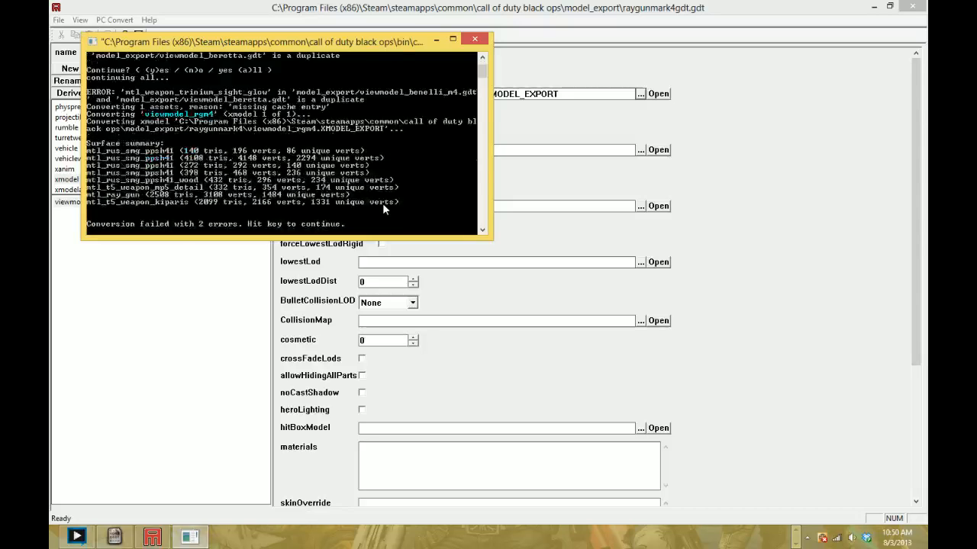
key(Return)
- Copy the viewmodel_rgm4 entry as worldmodel_rgm4 and set the copy's filename to raygunmark4\worldmodel_rgm4.XMODEL_EXPORT
click(168, 81)
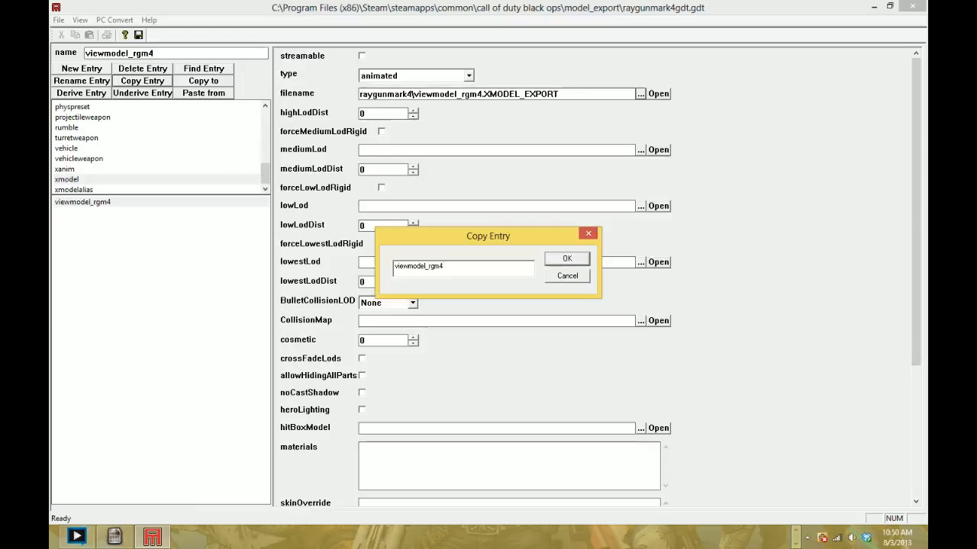
text(worldmode)
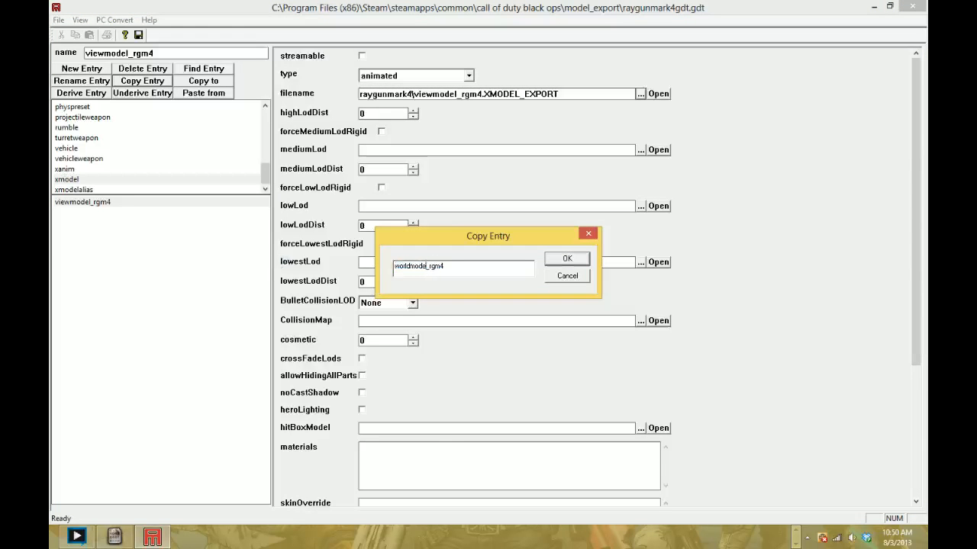
text(l)
key(Return)
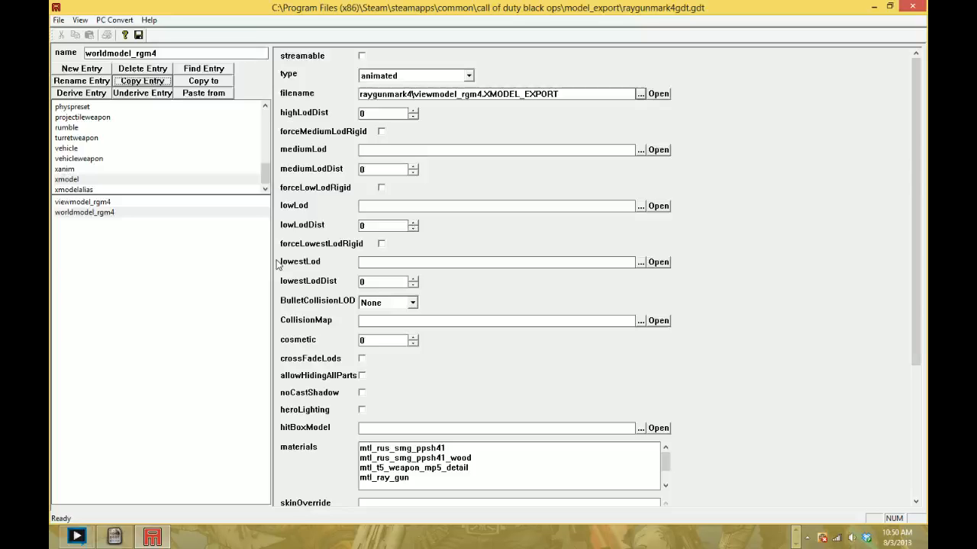
click(640, 93)
double_click(460, 351)
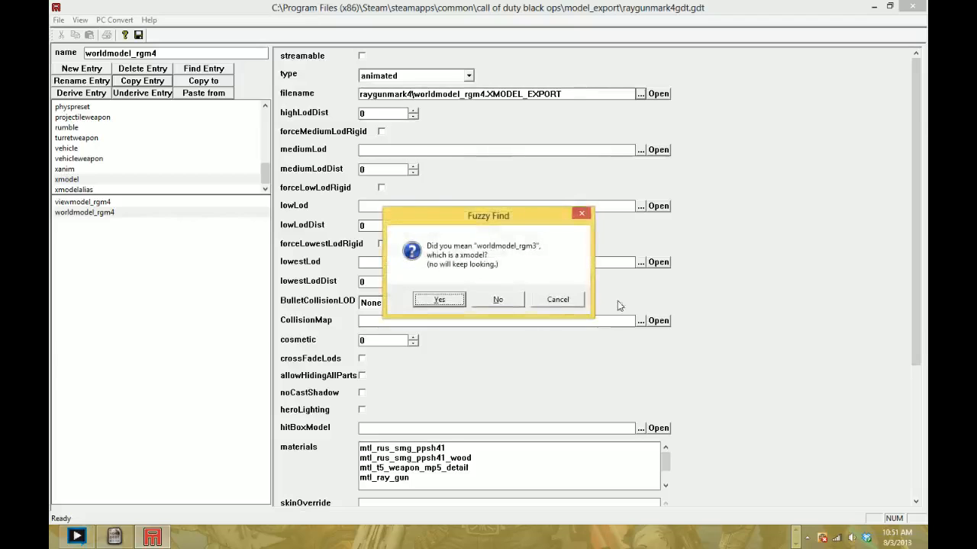
- Convert the worldmodel_rgm4 entry, dismissing the fuzzy find suggestion and continuing past all duplicate-entry errors
click(558, 299)
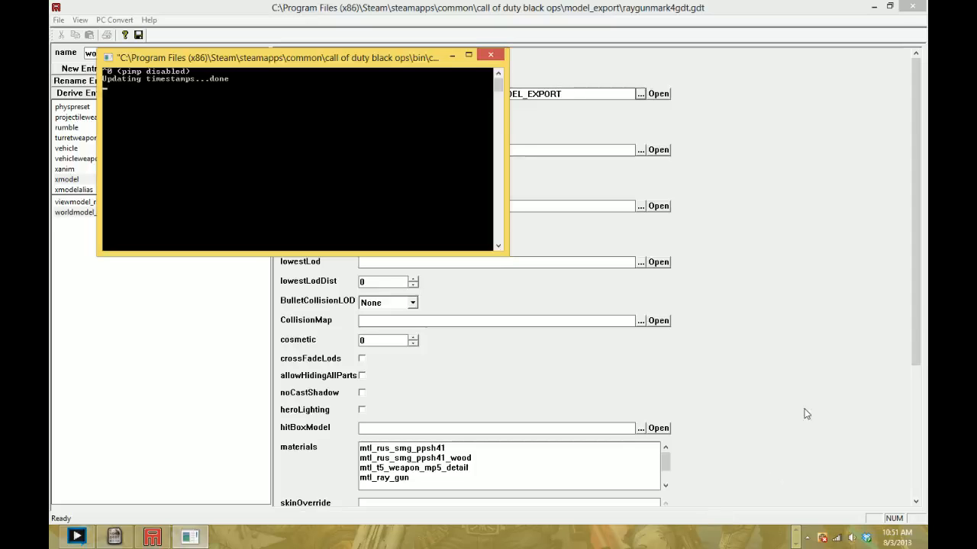
key(a)
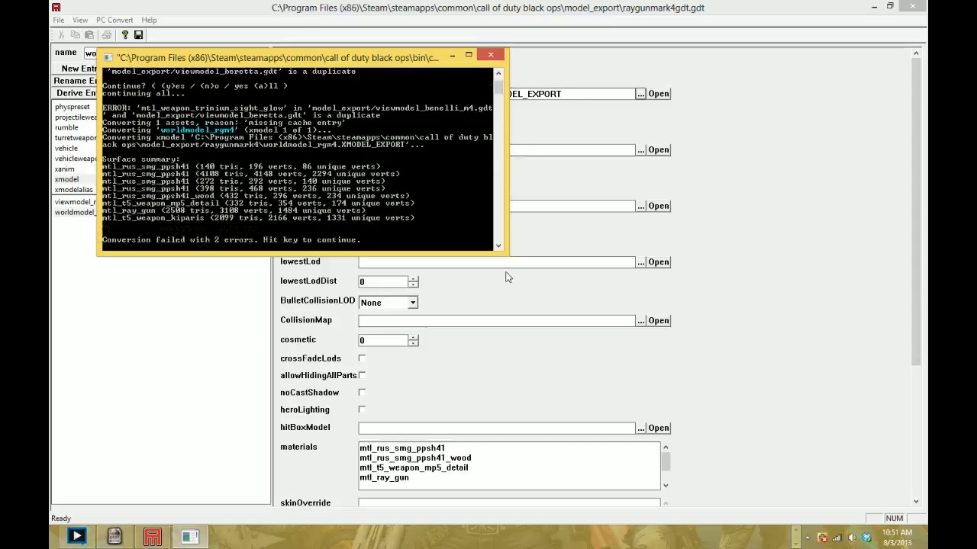
key(Return)
click(97, 216)
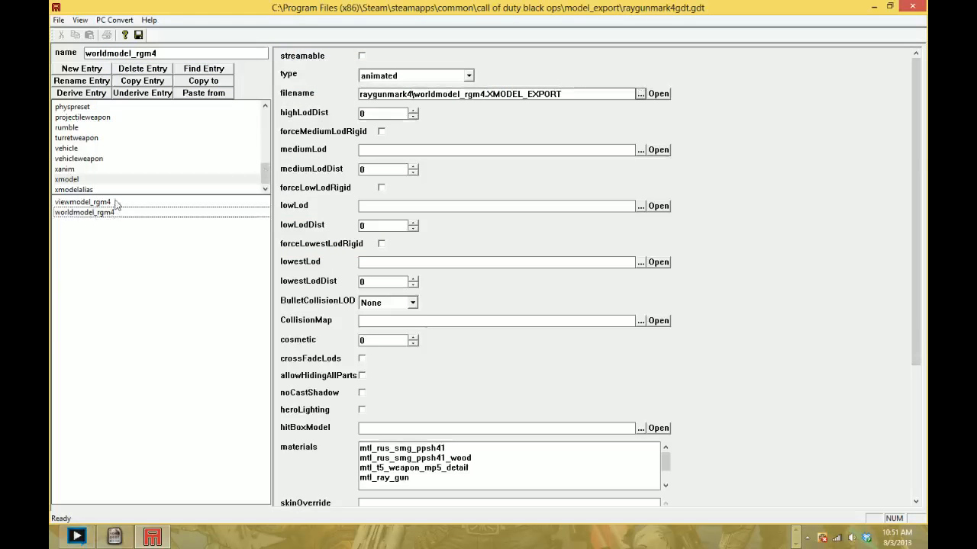
click(116, 204)
click(124, 215)
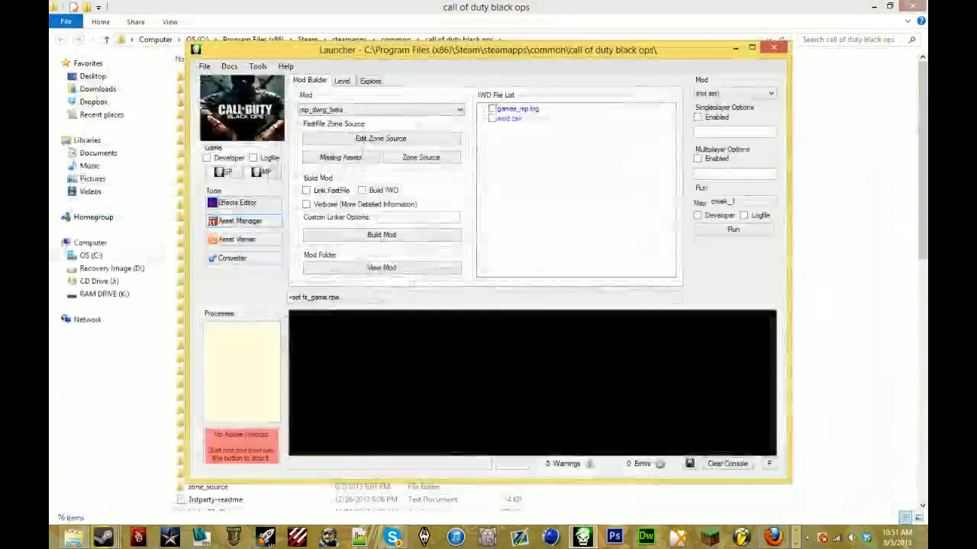
- Switch to the call of duty black ops folder in File Explorer and open its raw\weapons\sp subfolder
click(776, 49)
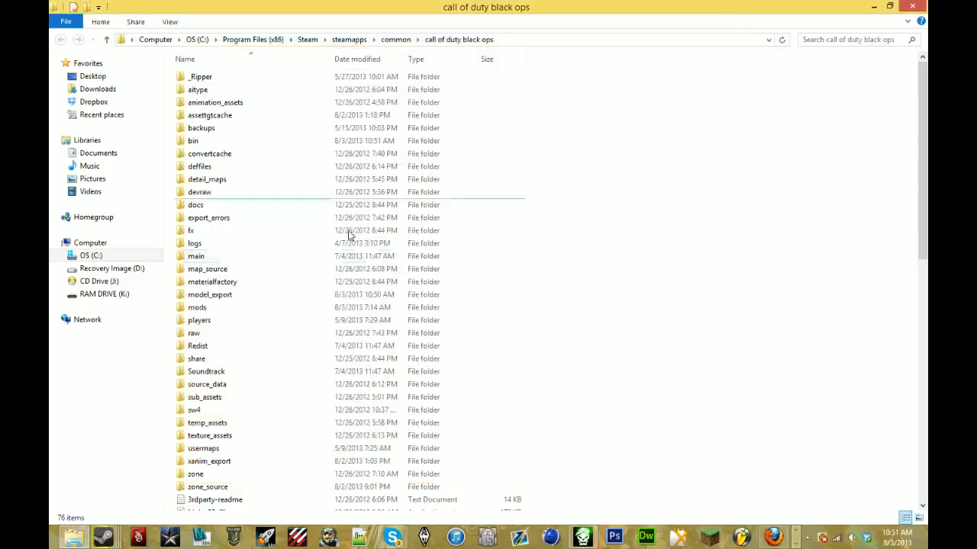
double_click(233, 334)
scroll(252, 327, down, 4)
scroll(260, 322, down, 5)
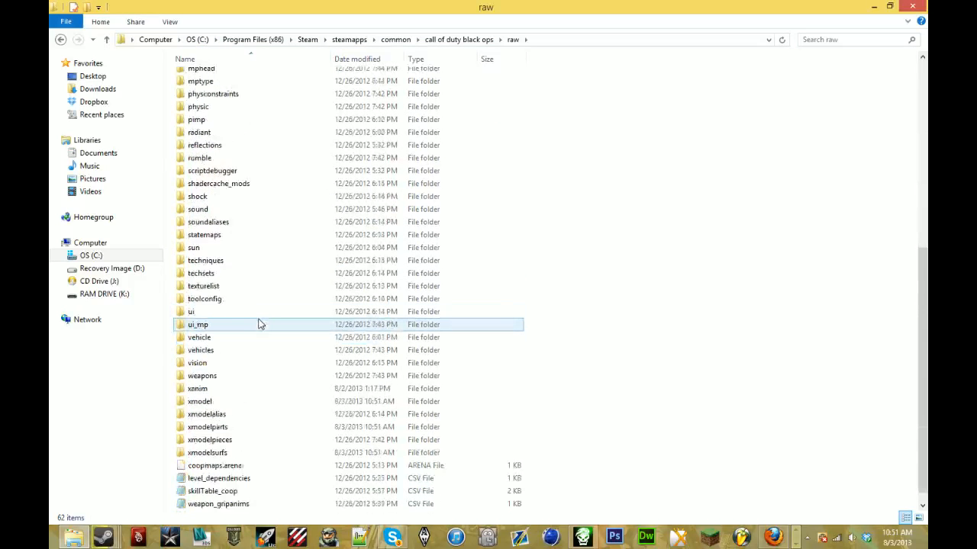
double_click(229, 365)
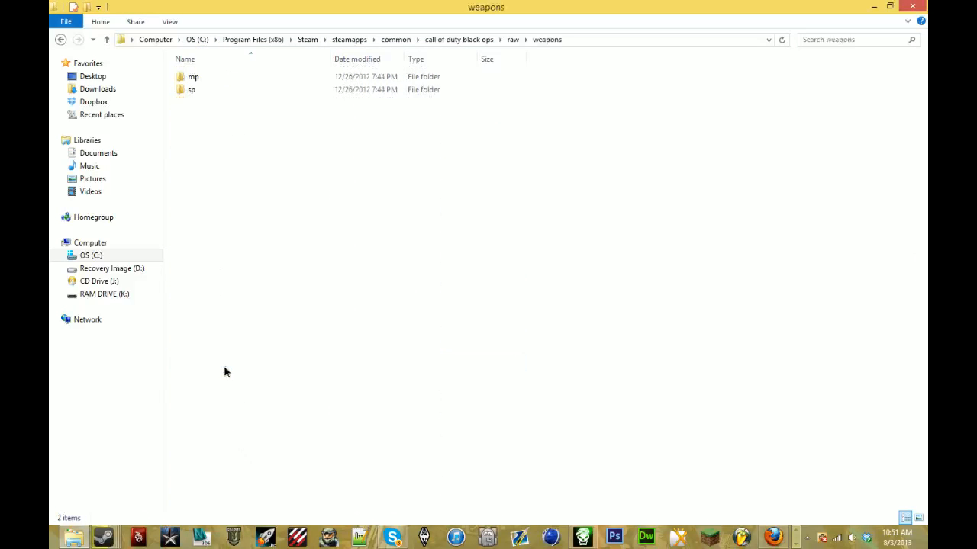
click(300, 79)
double_click(305, 90)
- Locate the ppsh_sp weapon file, open it in Notepad and maximize the window
scroll(455, 200, down, 10)
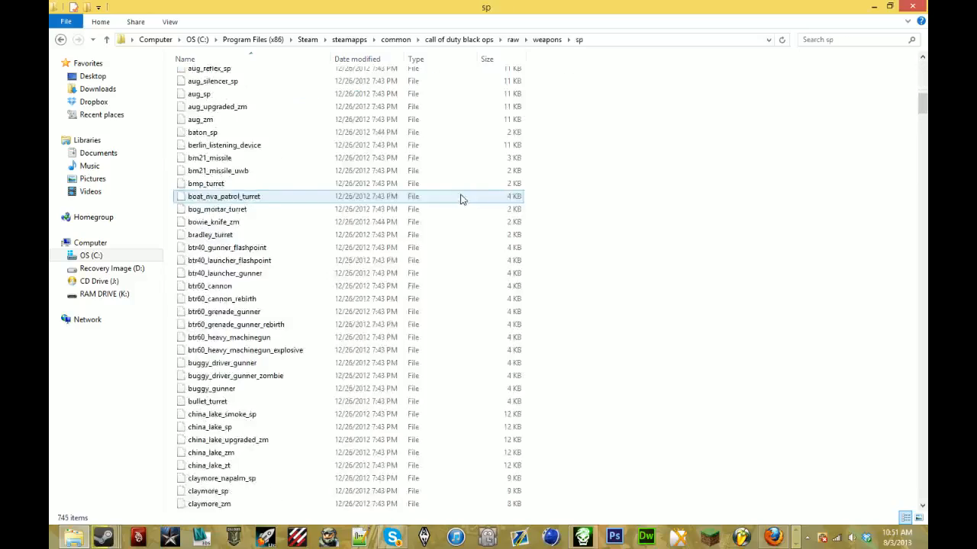
scroll(924, 137, down, 7)
drag(924, 122, 913, 396)
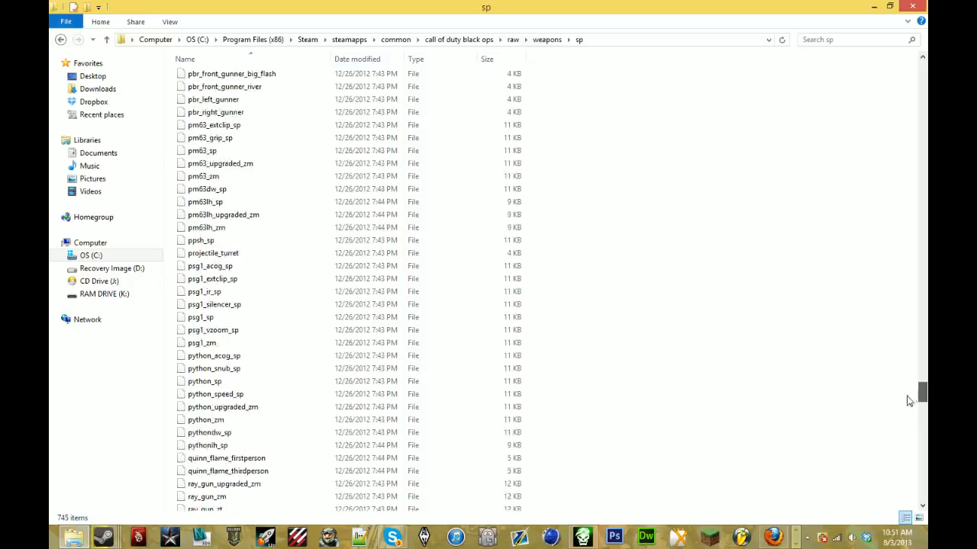
click(260, 242)
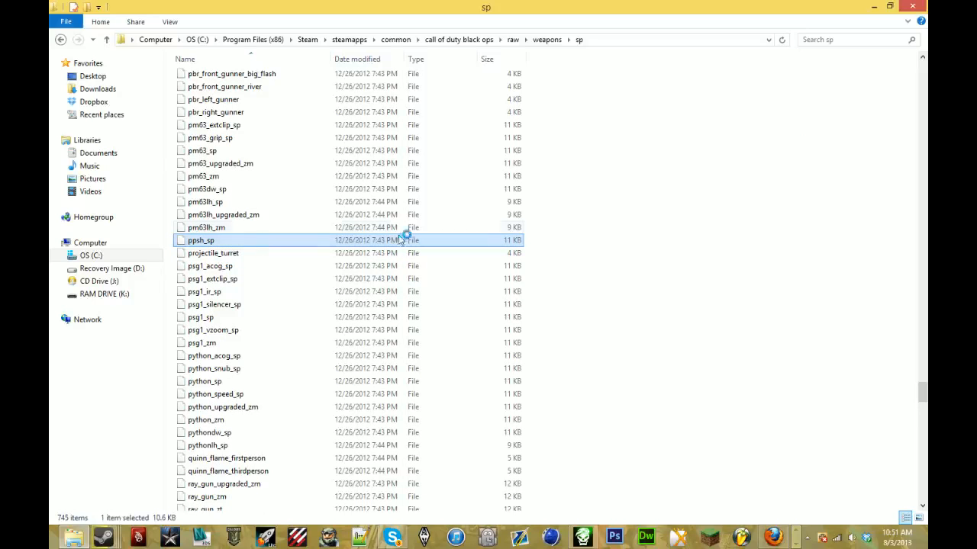
double_click(439, 241)
scroll(477, 255, down, 2)
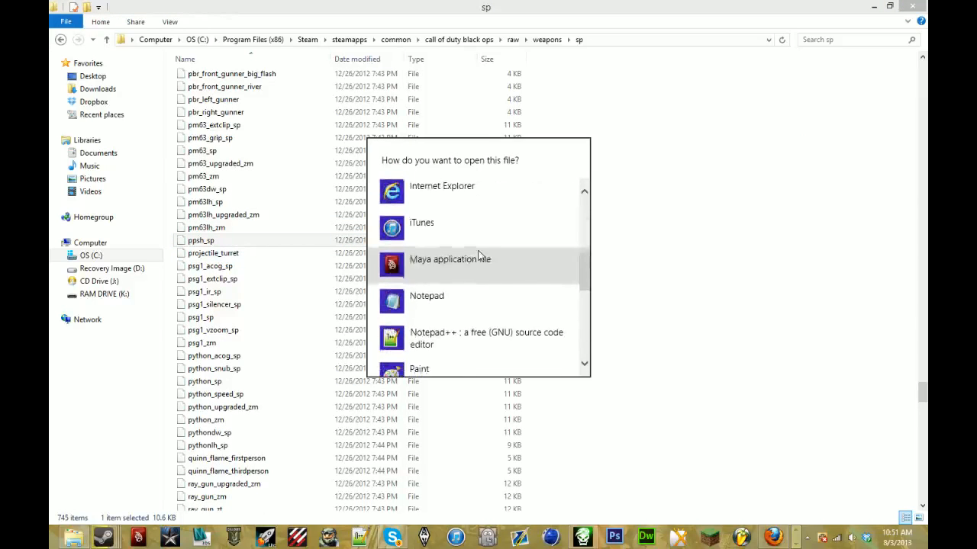
click(471, 298)
drag(556, 29, 530, 2)
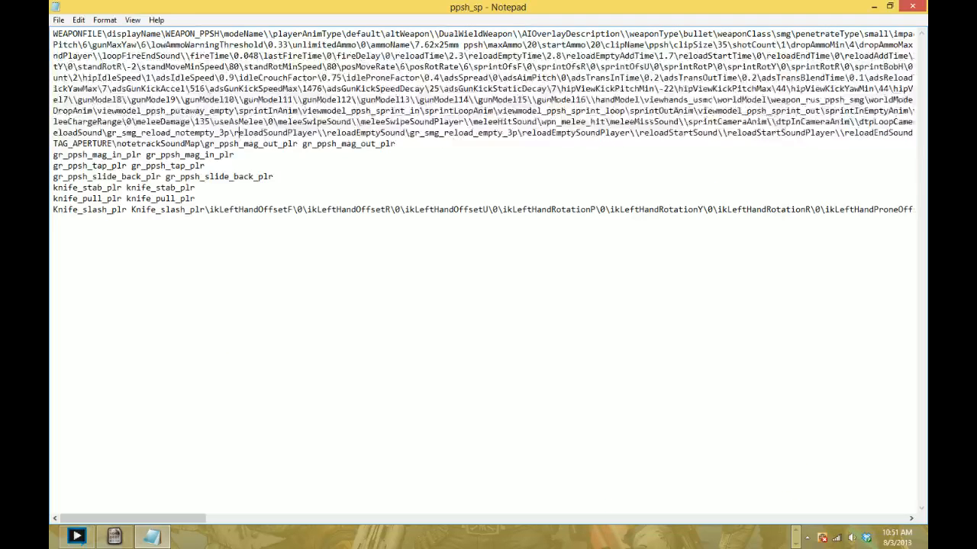
- Search the ppsh_sp weapon file for hidetags to examine its hidden tag setting, and close the file
key(ctrl+f)
text(hidetags)
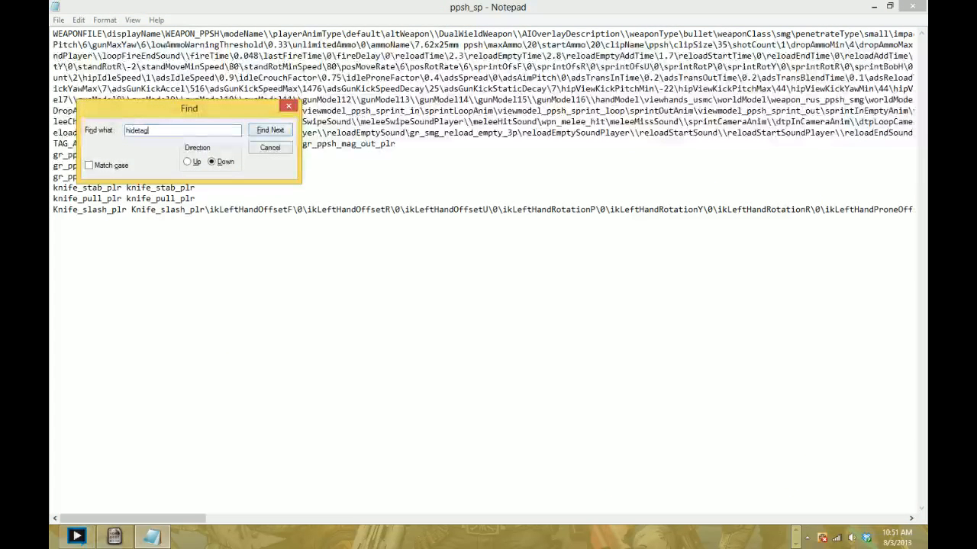
key(Return)
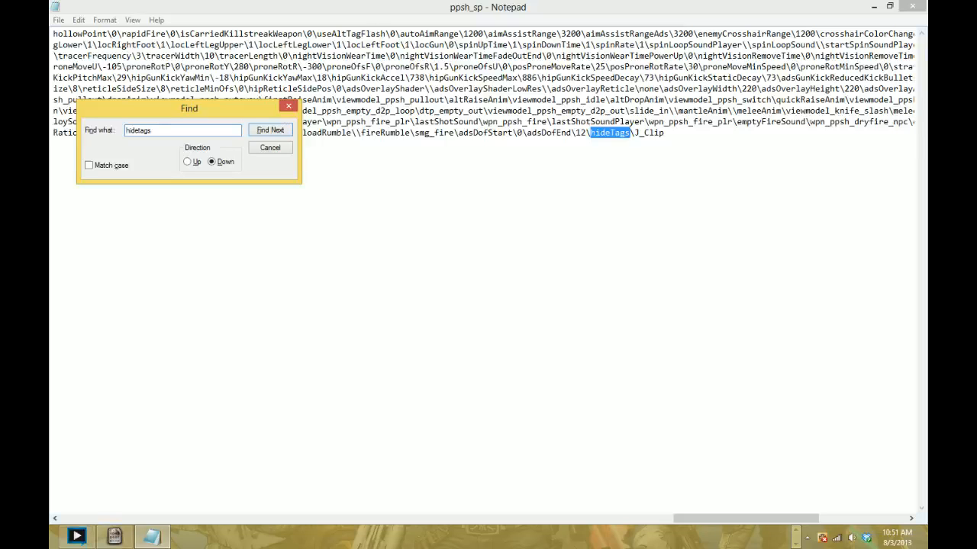
click(291, 108)
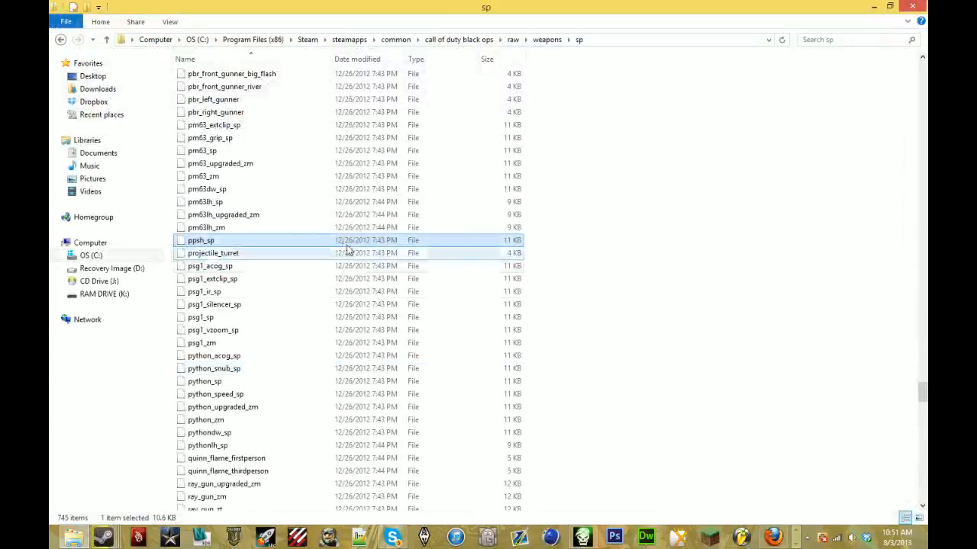
- Copy the ppsh_sp weapon file to the clipboard
right_click(302, 239)
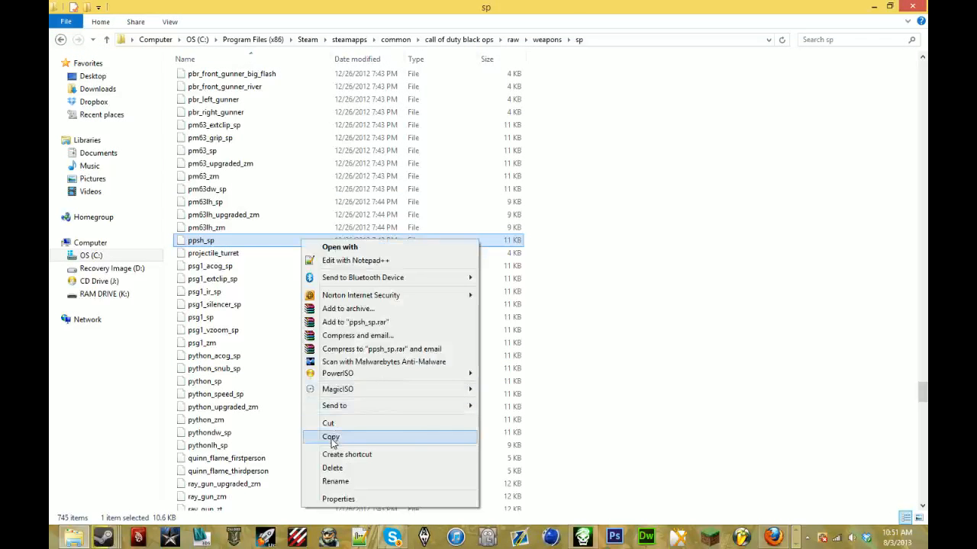
click(327, 436)
- Search the raw\xanim folder for ppsh and dock the results window to half of the screen
click(512, 39)
scroll(305, 412, down, 4)
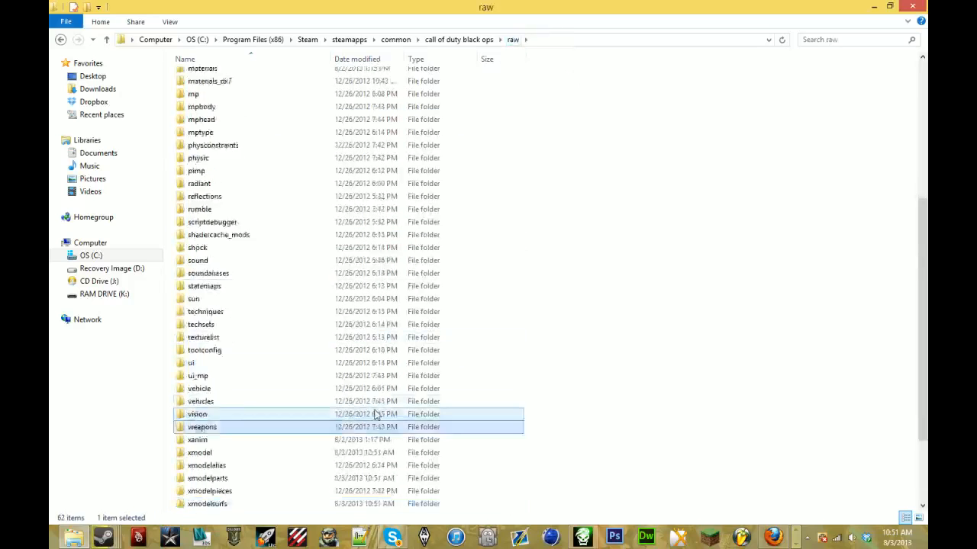
click(321, 376)
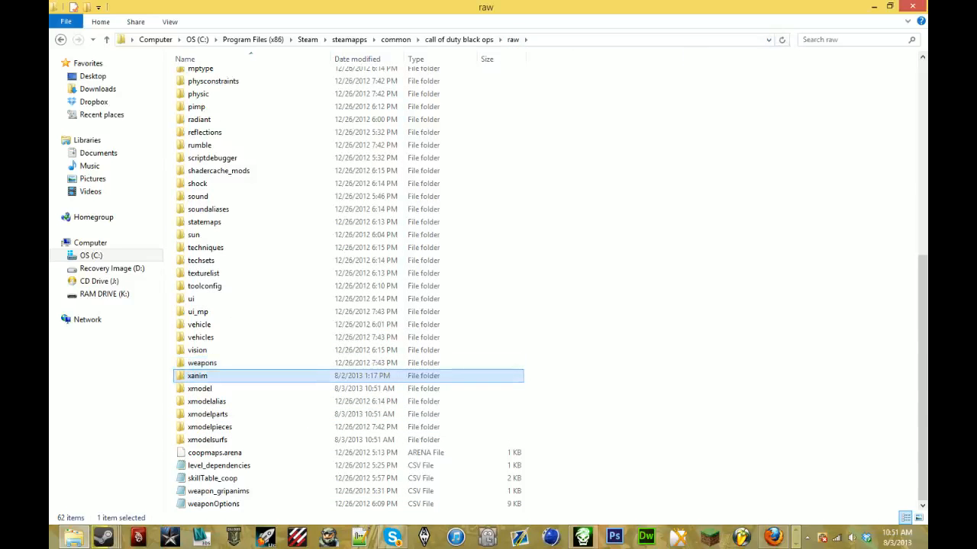
click(811, 39)
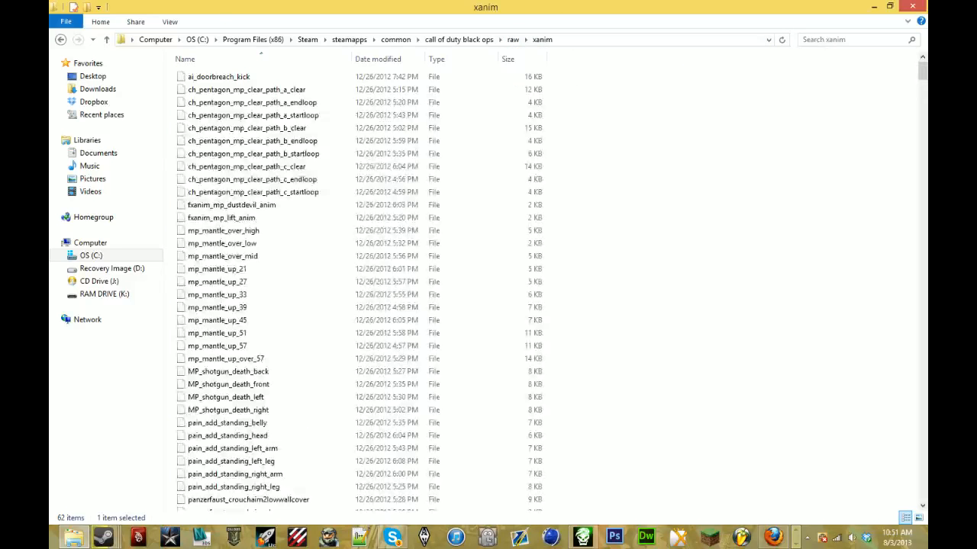
text(ppsh)
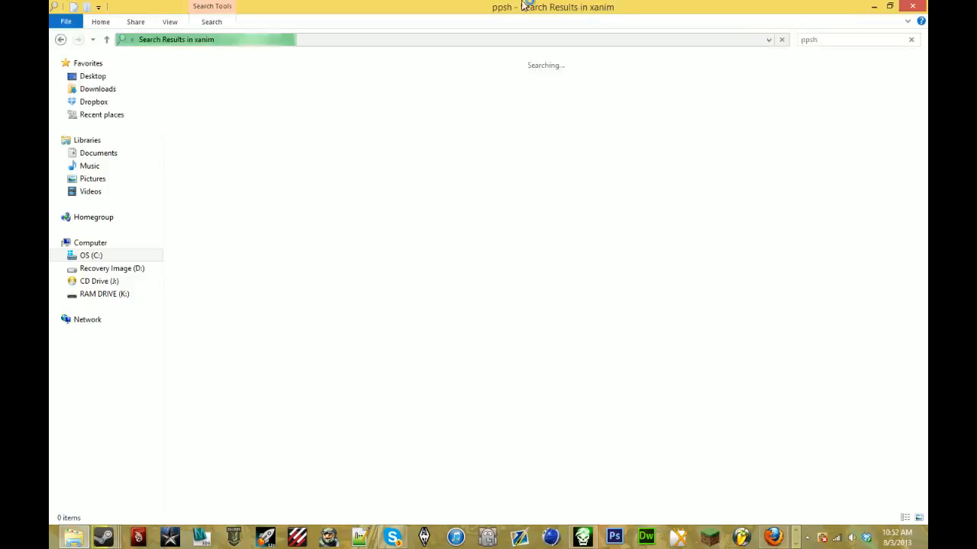
drag(343, 6, 926, 31)
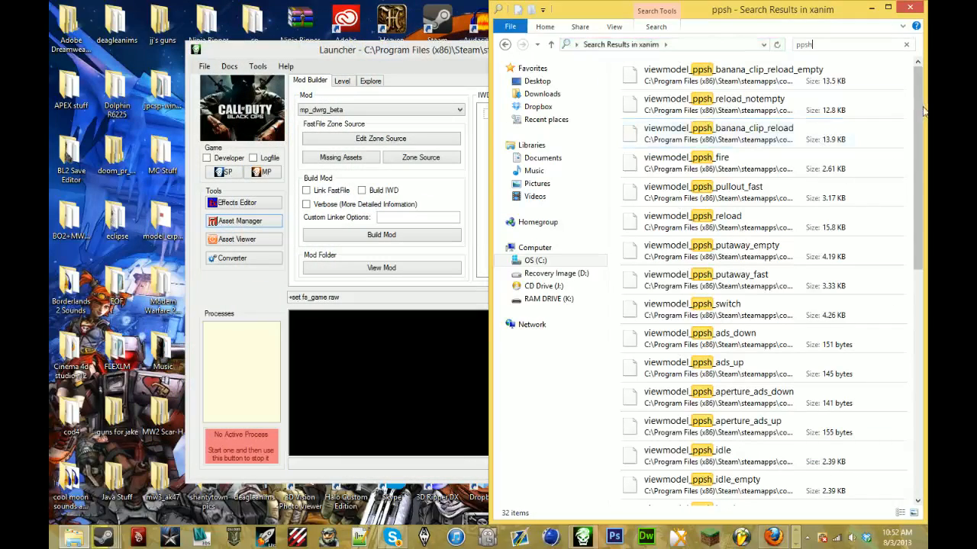
drag(920, 108, 926, 9)
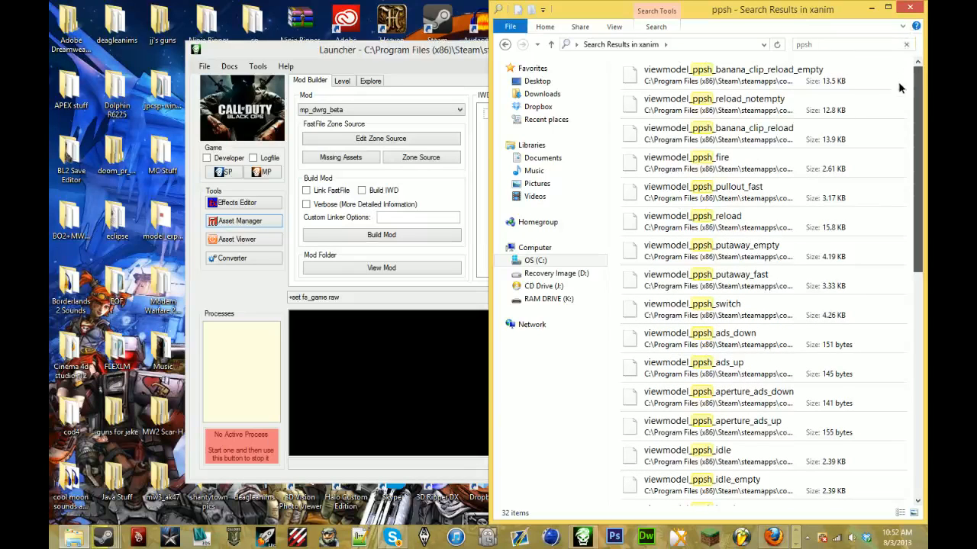
- Leave the ppsh search results and browse to the mods\mp_rollonsguns\weapons\mp folder in a maximized window
drag(899, 84, 916, 71)
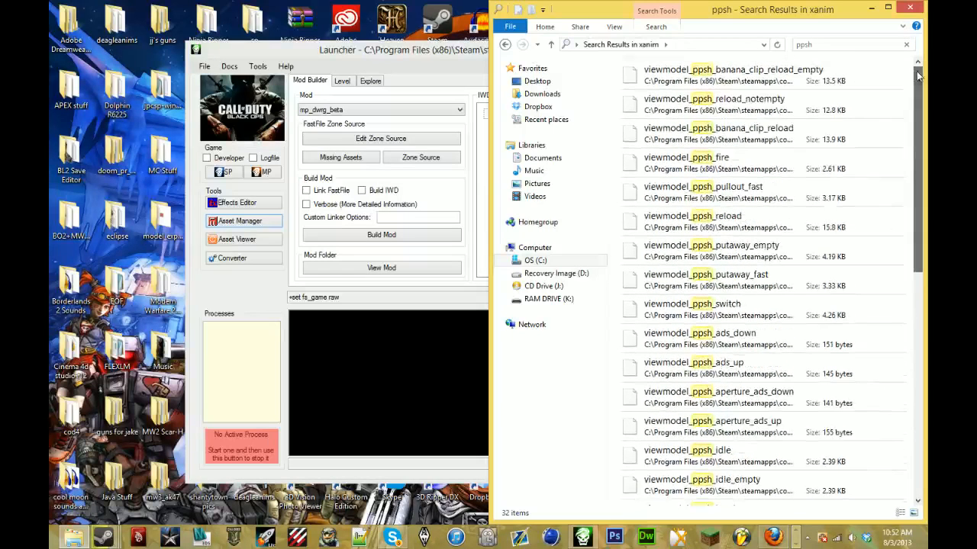
click(506, 45)
click(624, 46)
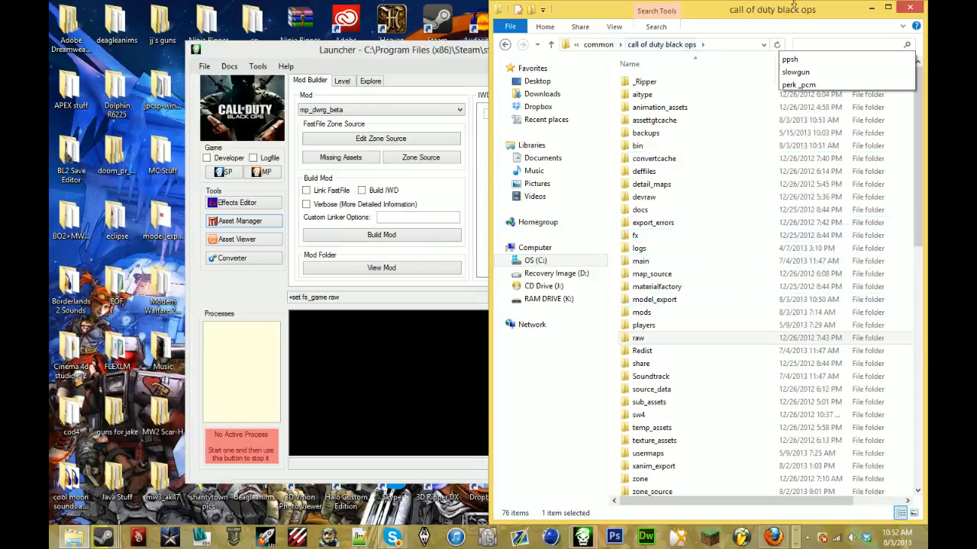
double_click(793, 6)
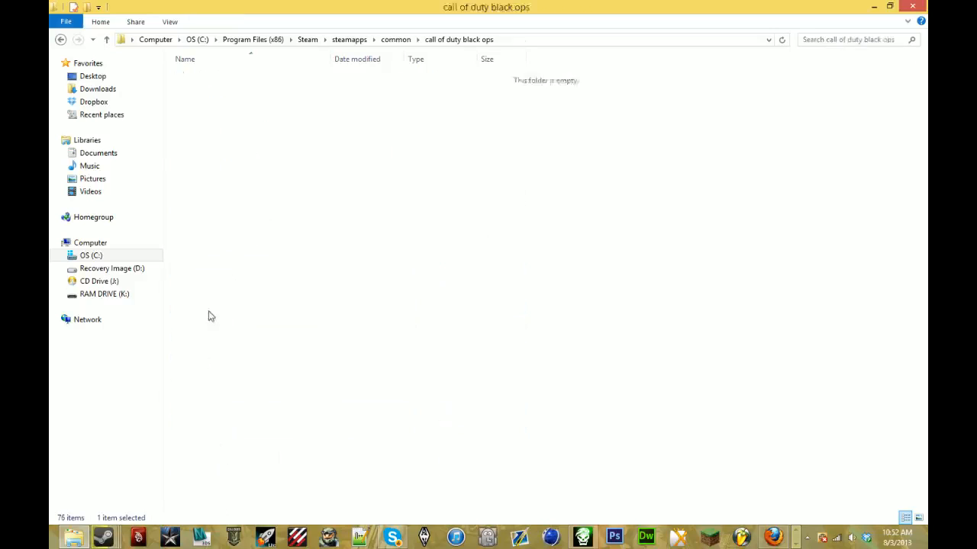
double_click(212, 316)
double_click(335, 145)
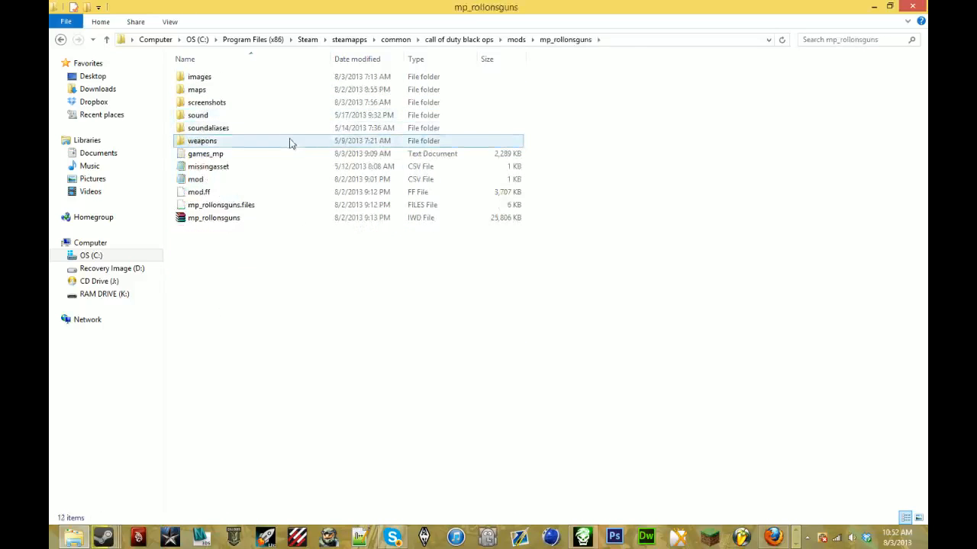
double_click(290, 142)
double_click(290, 77)
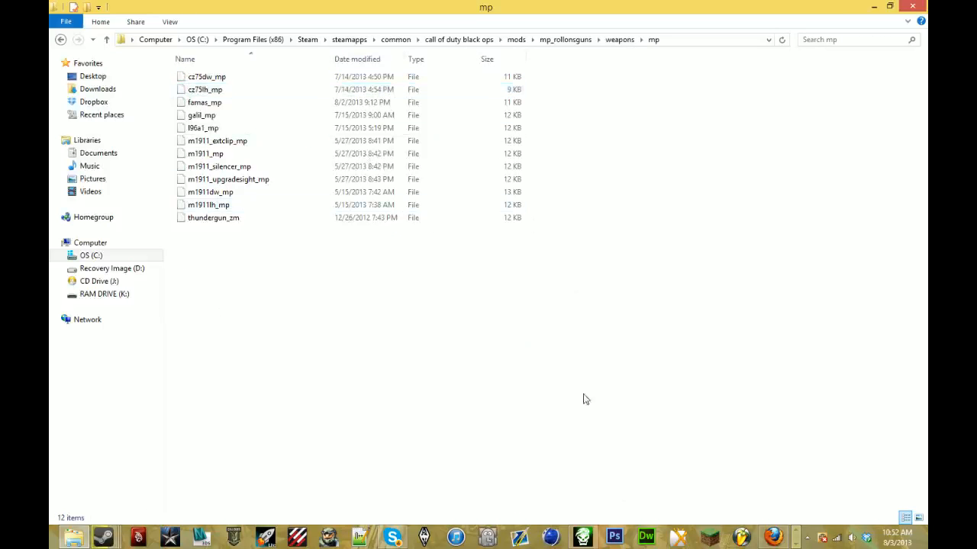
- Paste the copied ppsh_sp weapon file into the mp folder and rename it pm63_mp
right_click(474, 327)
click(559, 411)
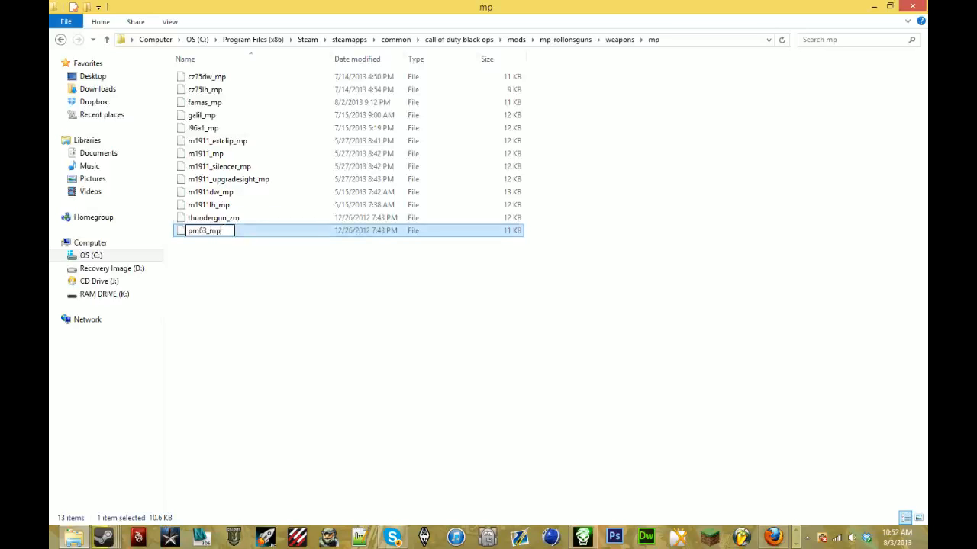
key(Return)
key(Return)
- Open the pasted pm63_mp weapon file in Notepad and maximize its window
scroll(433, 322, down, 5)
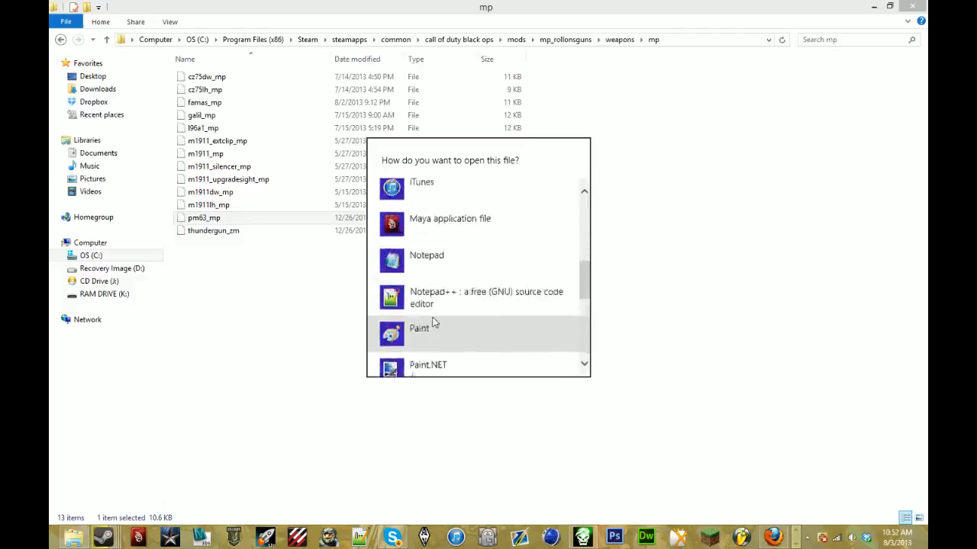
scroll(432, 319, down, 1)
click(433, 220)
drag(576, 29, 534, 2)
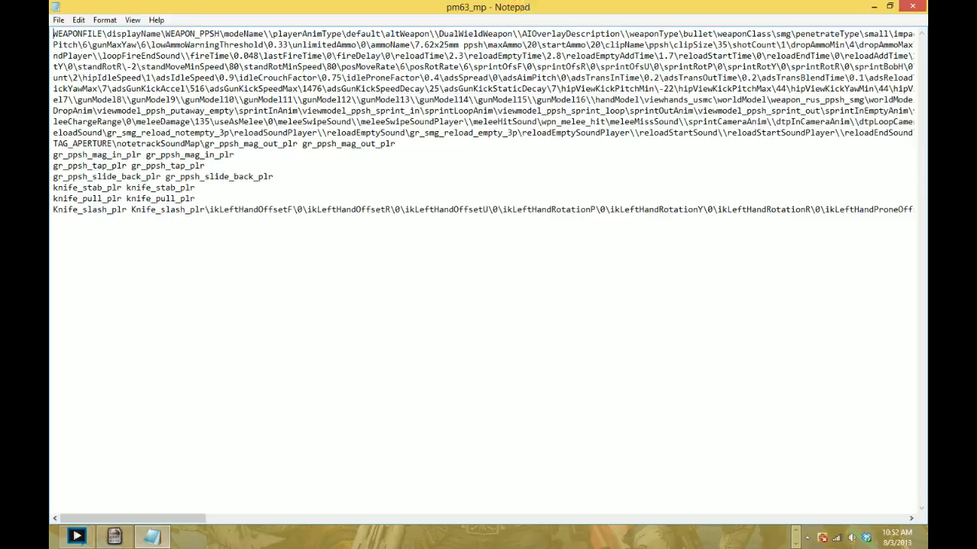
- Change the displayName from WEAPON_PPSH to Ray Gun Mark 4, look over the fireType setting, and close the file without saving
drag(215, 35, 219, 35)
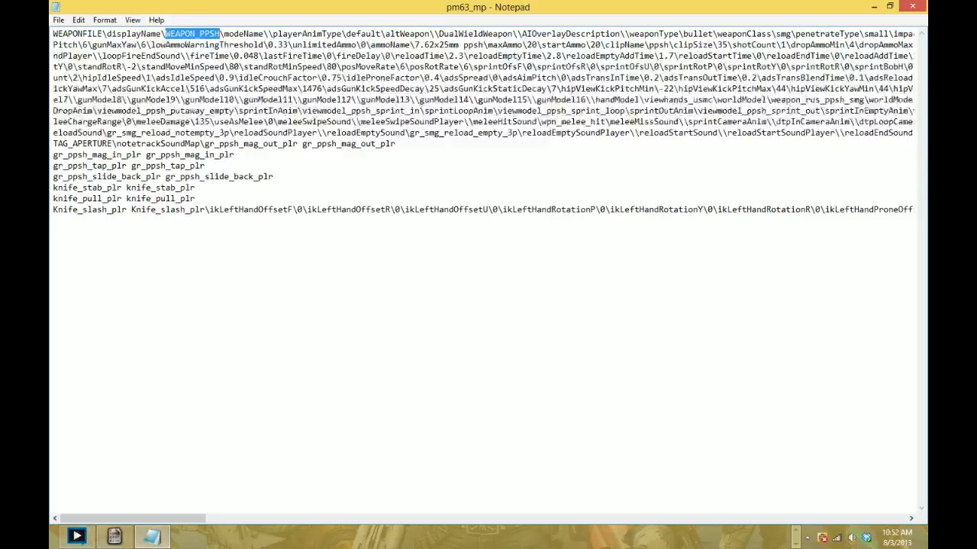
text(Ray Gun Mark)
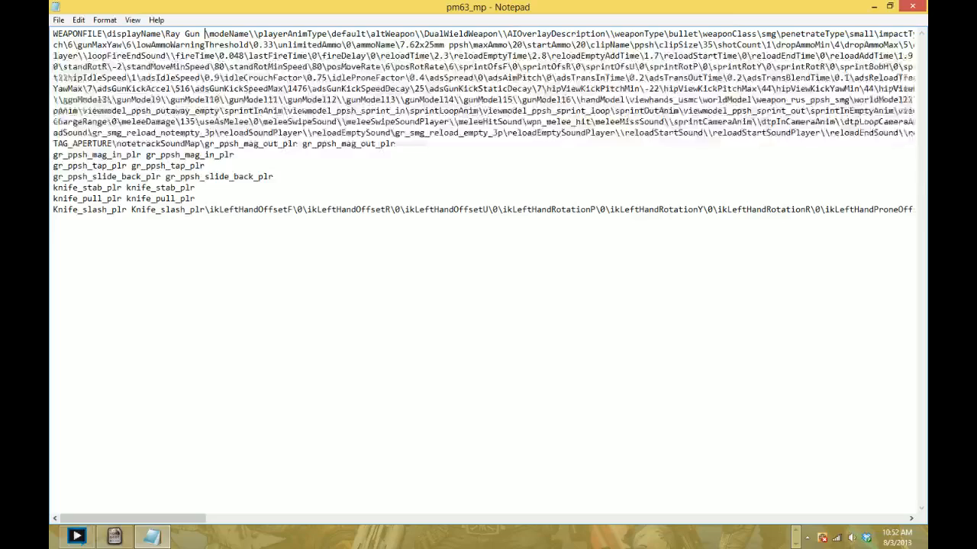
text( 4)
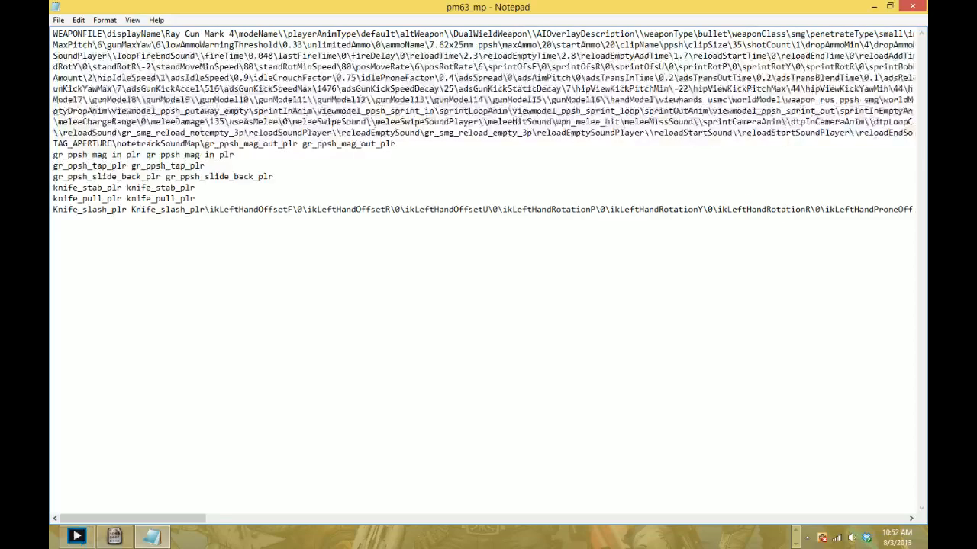
scroll(482, 274, right, 8)
scroll(482, 275, right, 3)
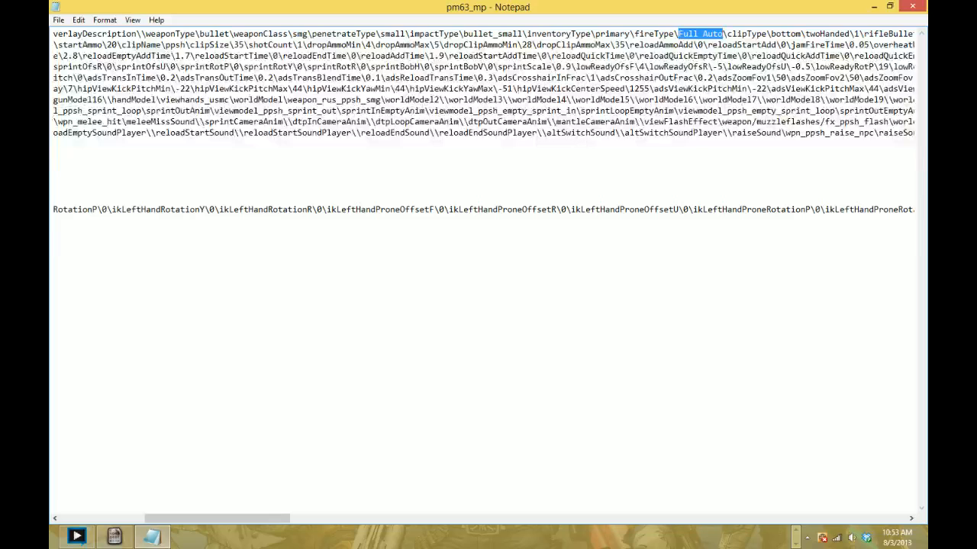
click(912, 6)
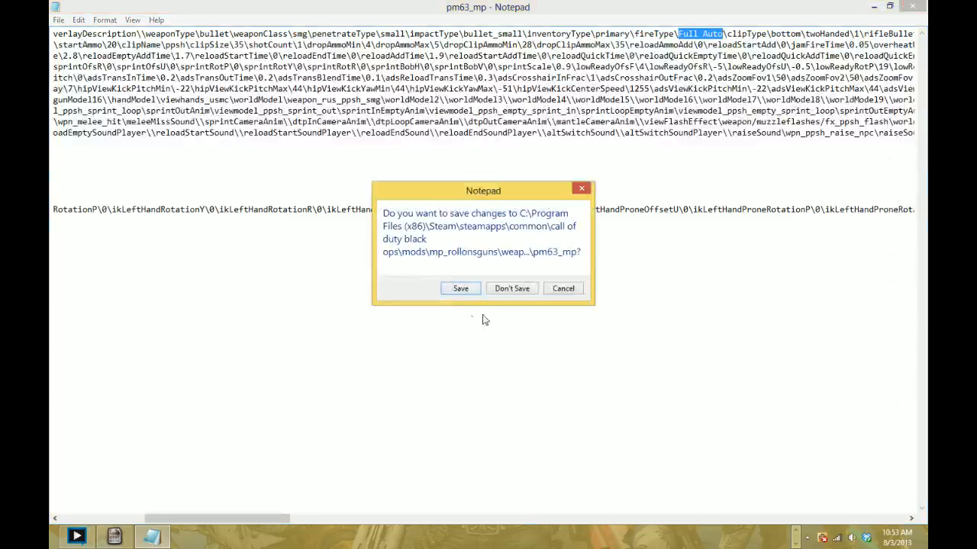
click(510, 288)
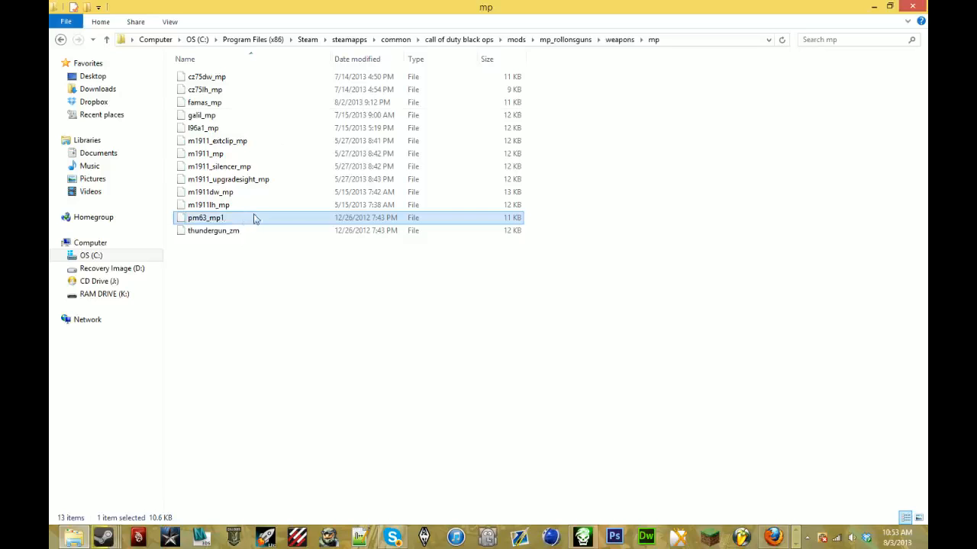
- Duplicate the m1911_mp weapon file in the same folder and rename the copy pm63_mp
click(231, 154)
right_click(230, 155)
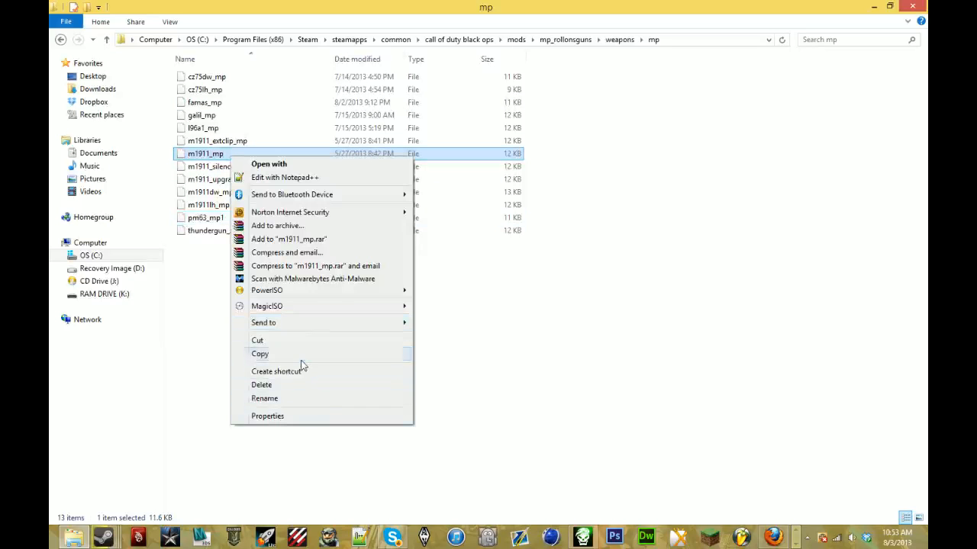
click(287, 354)
right_click(342, 338)
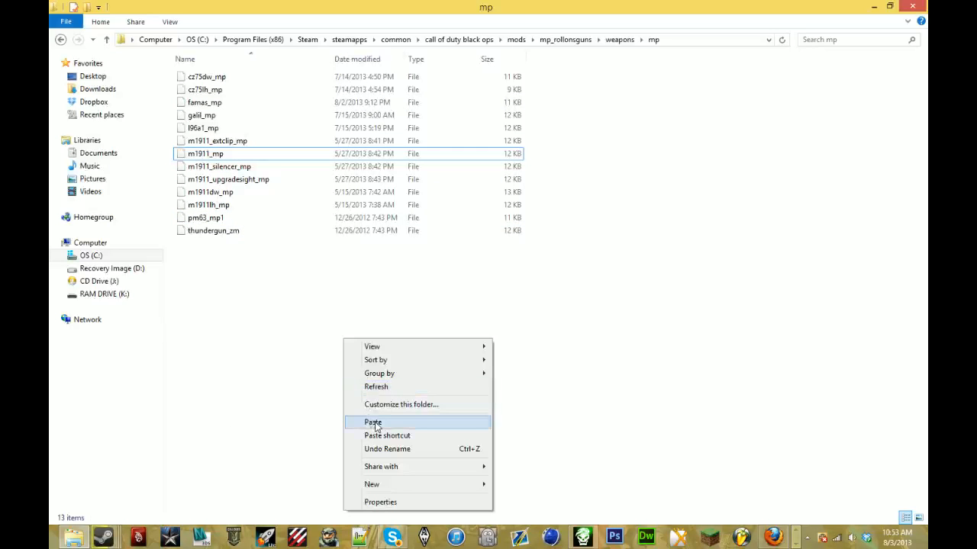
click(373, 422)
click(244, 168)
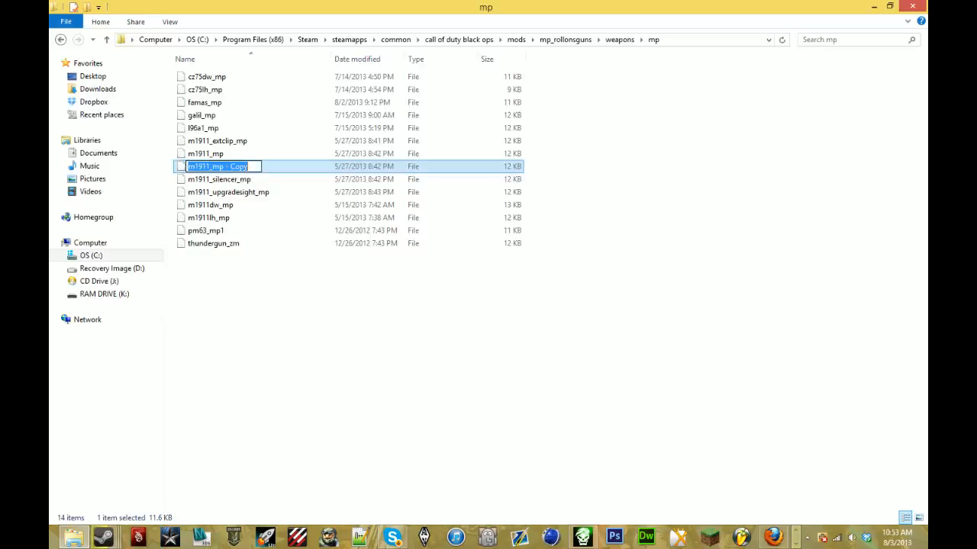
text(pm)
key(Return)
key(Return)
- Open the new pm63_mp weapon file in Notepad and maximize its window
scroll(439, 321, down, 6)
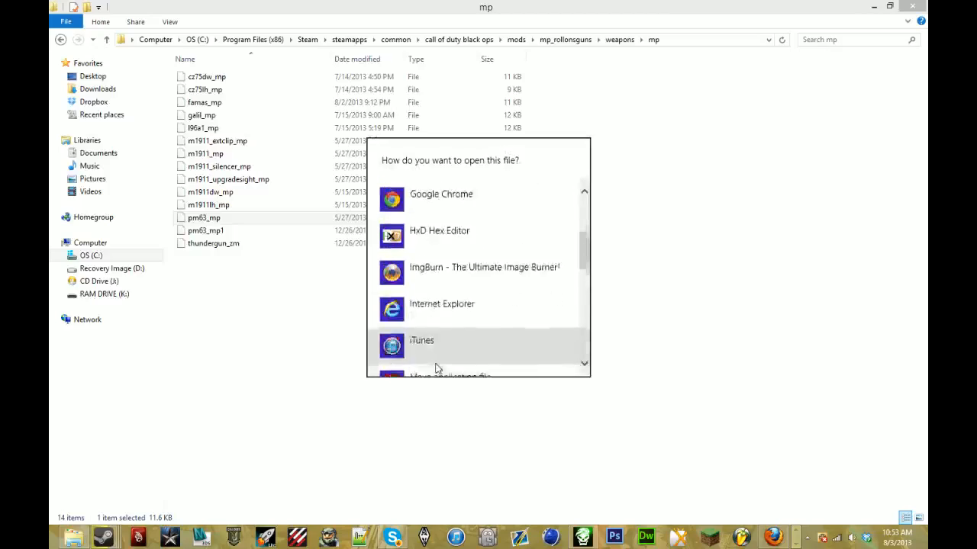
click(440, 306)
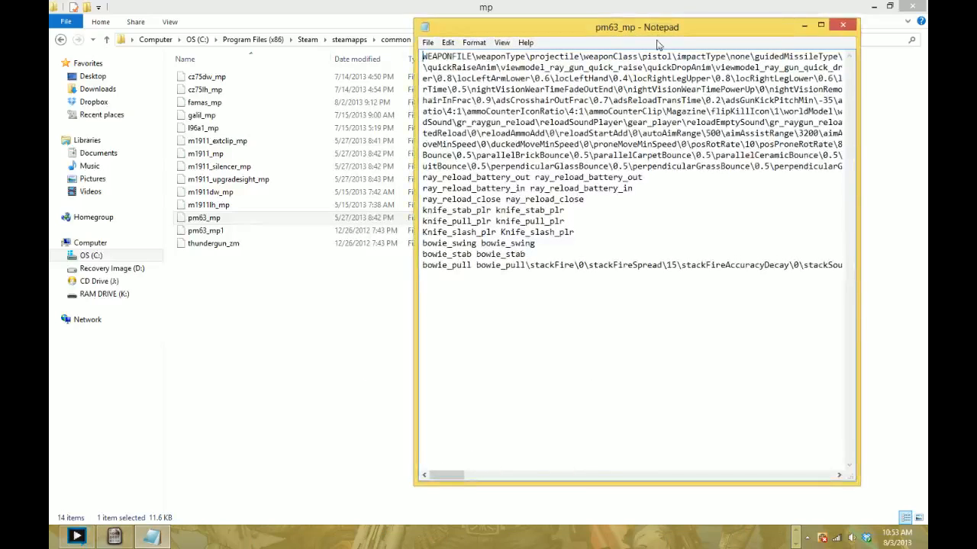
drag(657, 26, 606, 0)
- Set the displayName value in pm63_mp to Ray Gun Mark 4
scroll(488, 274, right, 4)
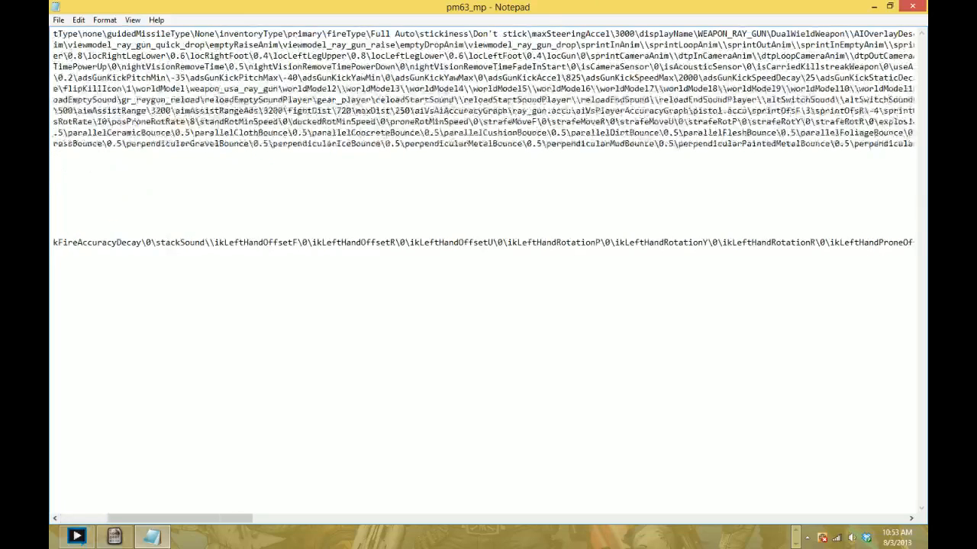
drag(693, 34, 766, 34)
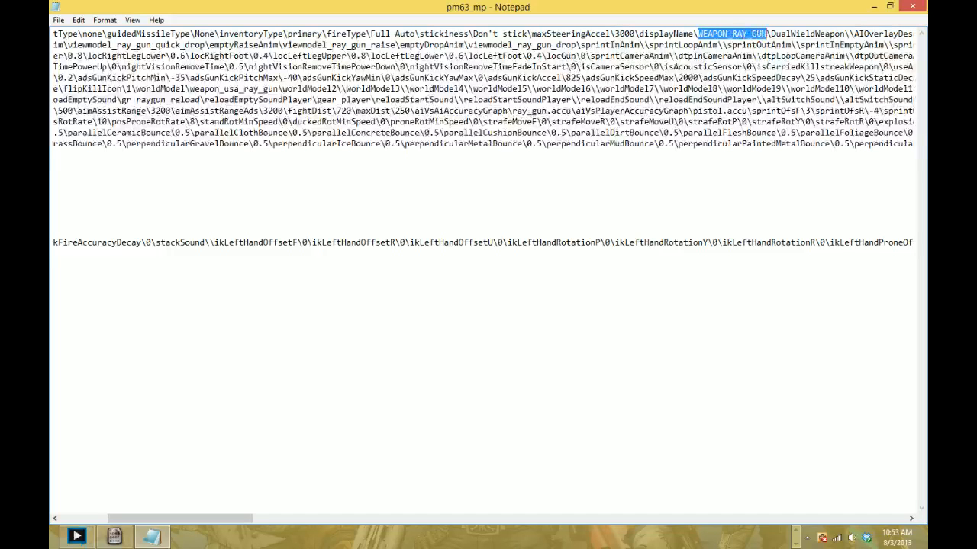
text(Ray Gun M)
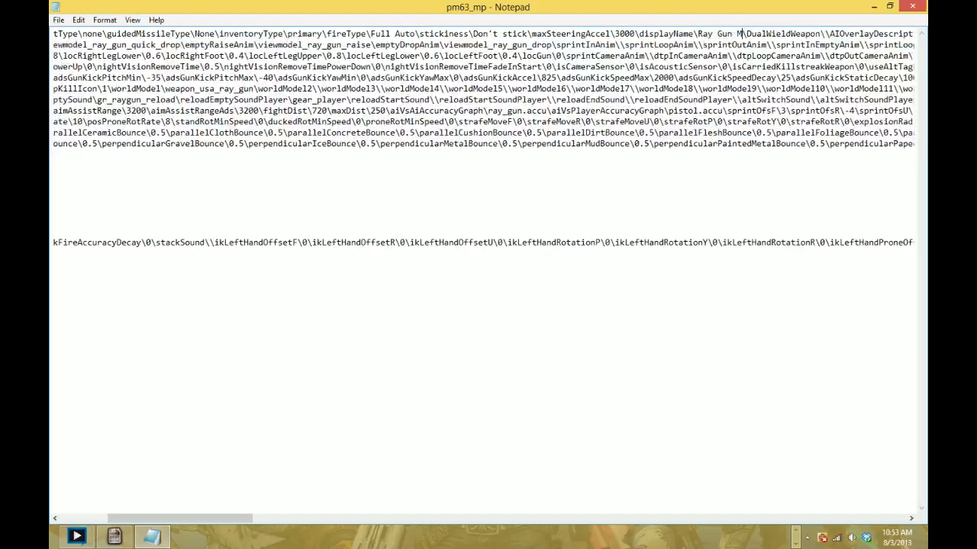
text(ark 4)
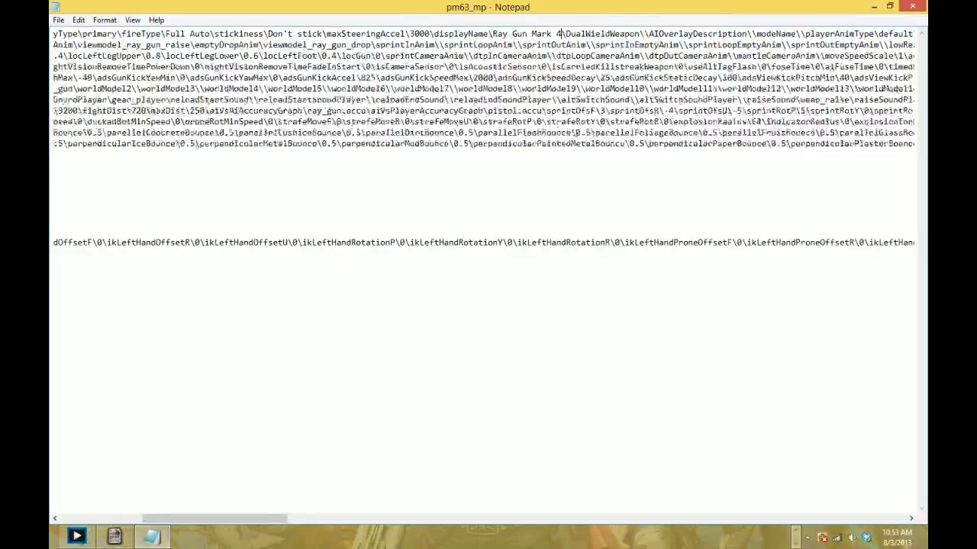
- Dock the pm63_mp Notepad window to half of the screen beside the mp folder, and try to open pm63_mp1
scroll(766, 34, right, 6)
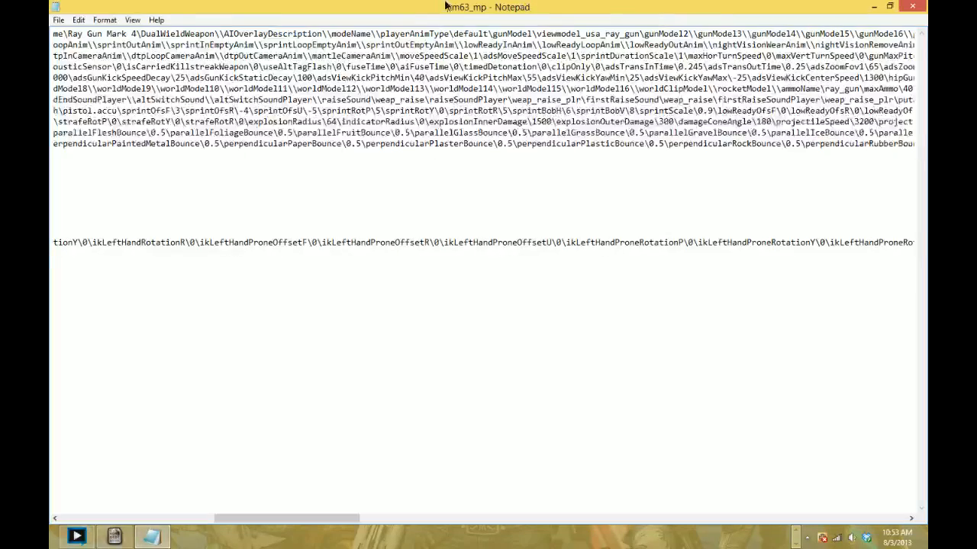
drag(445, 6, 926, 153)
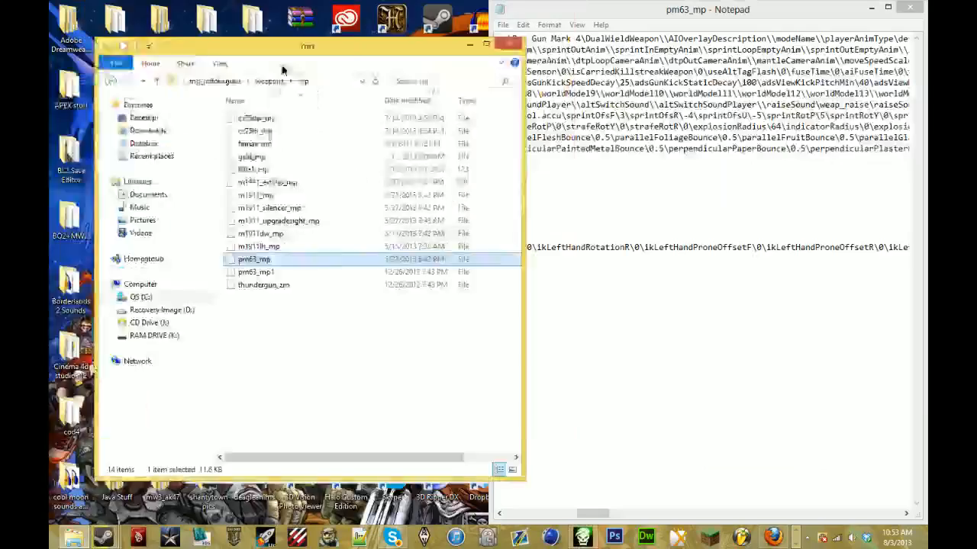
click(243, 236)
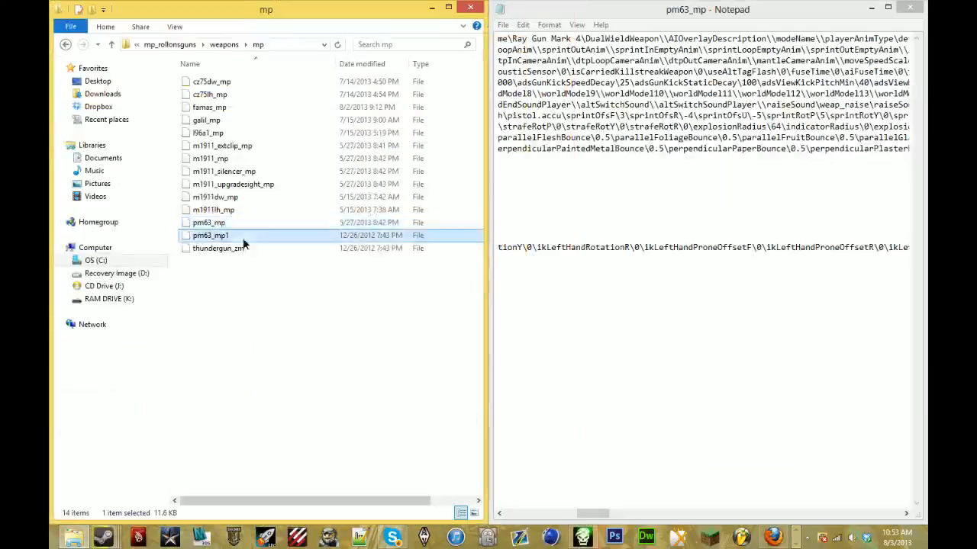
double_click(243, 238)
click(654, 281)
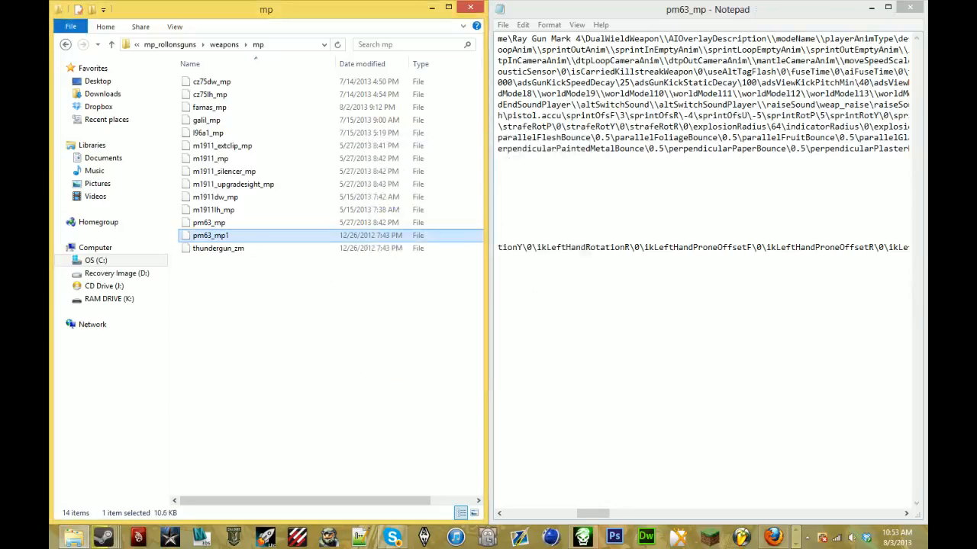
- Set the gunModel value in pm63_mp to viewmodel_rgm4
click(595, 49)
scroll(595, 49, right, 5)
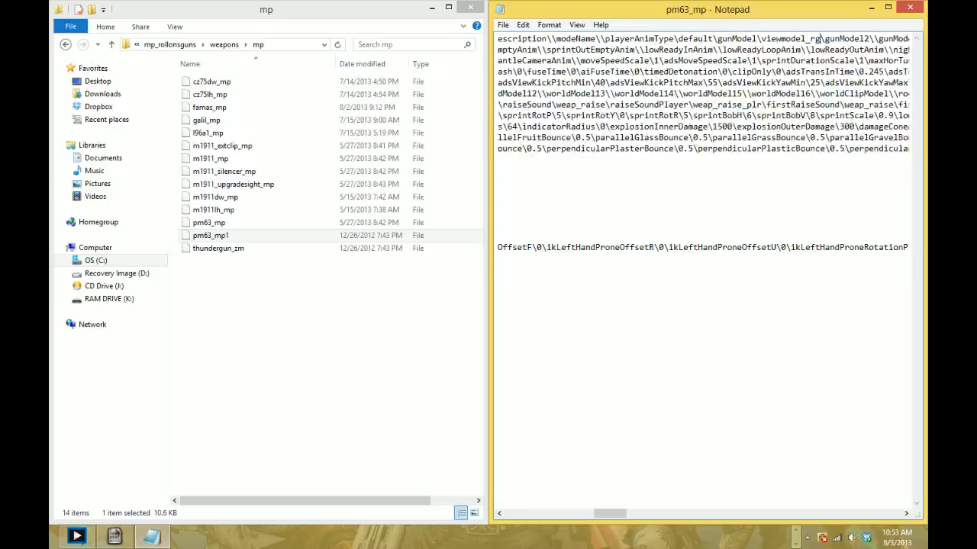
scroll(595, 49, right, 10)
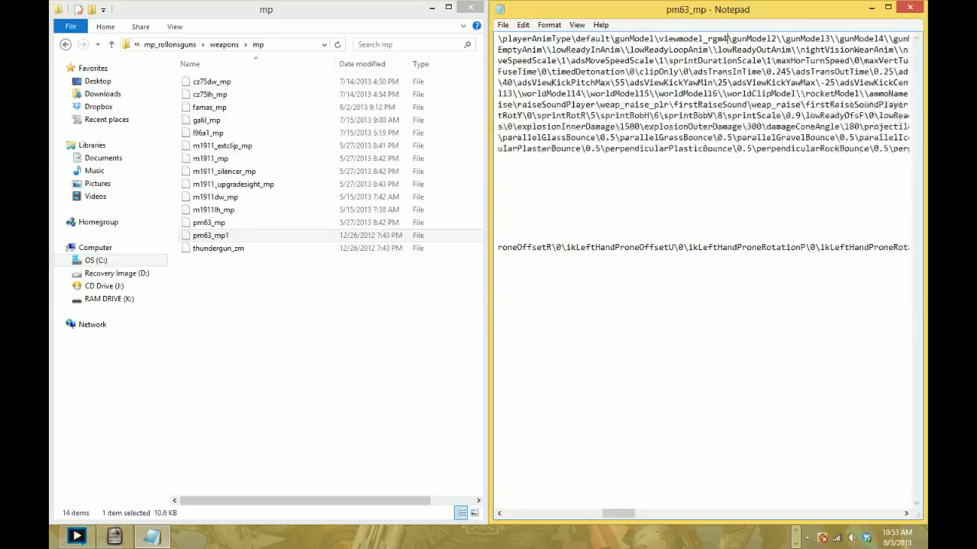
- Bring the animation and hideTags settings of pm63_mp into view, and open the pm63_mp1 weapon file in Notepad
scroll(702, 144, right, 13)
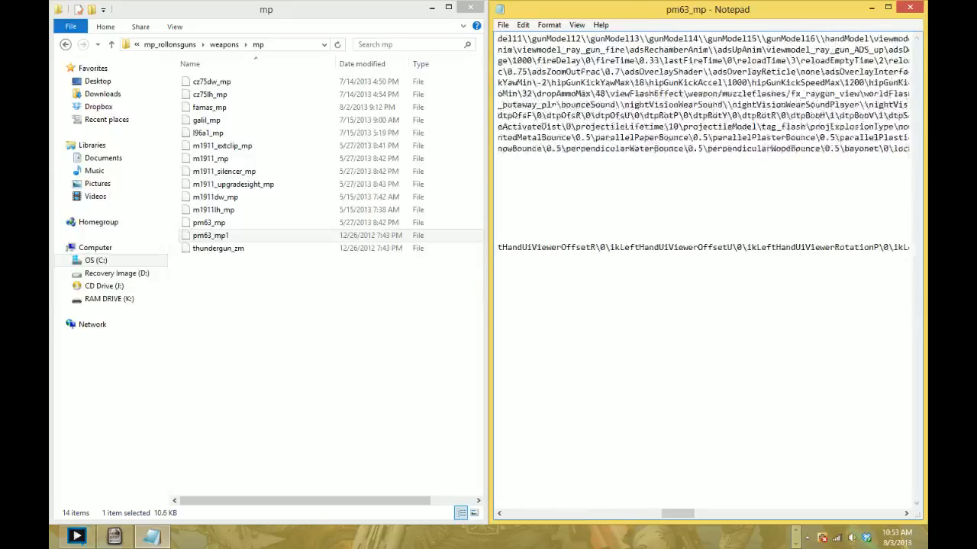
scroll(703, 144, right, 9)
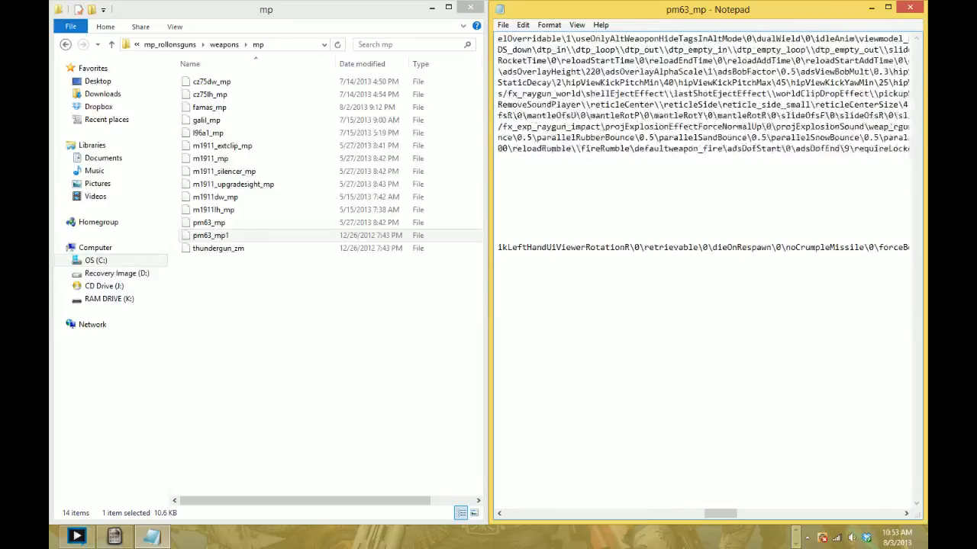
double_click(262, 234)
scroll(494, 290, down, 3)
scroll(495, 290, down, 6)
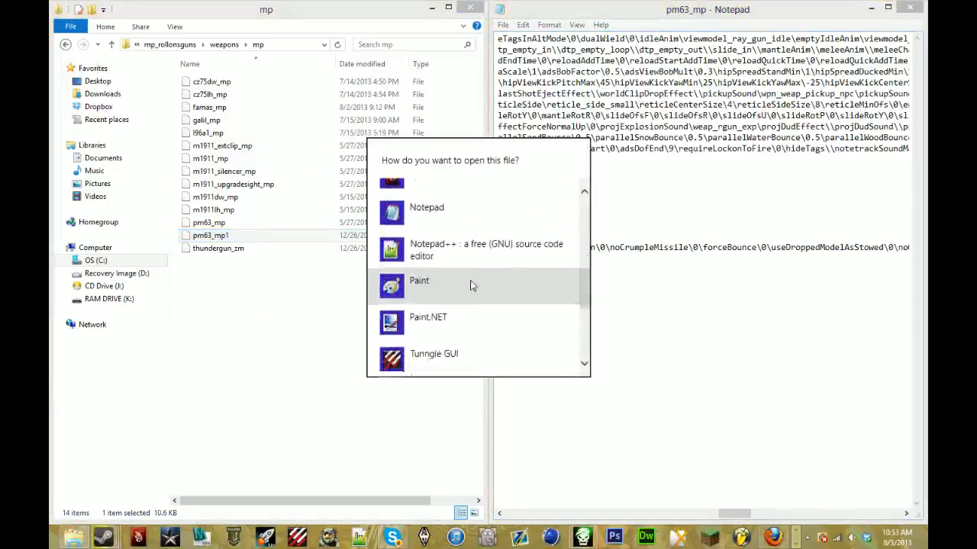
click(420, 210)
- Switch to Firefox and check the livestream's public view and viewer comments on the YouTube Live Control Room page
key(alt+Tab)
key(Tab)
key(Tab)
key(Tab)
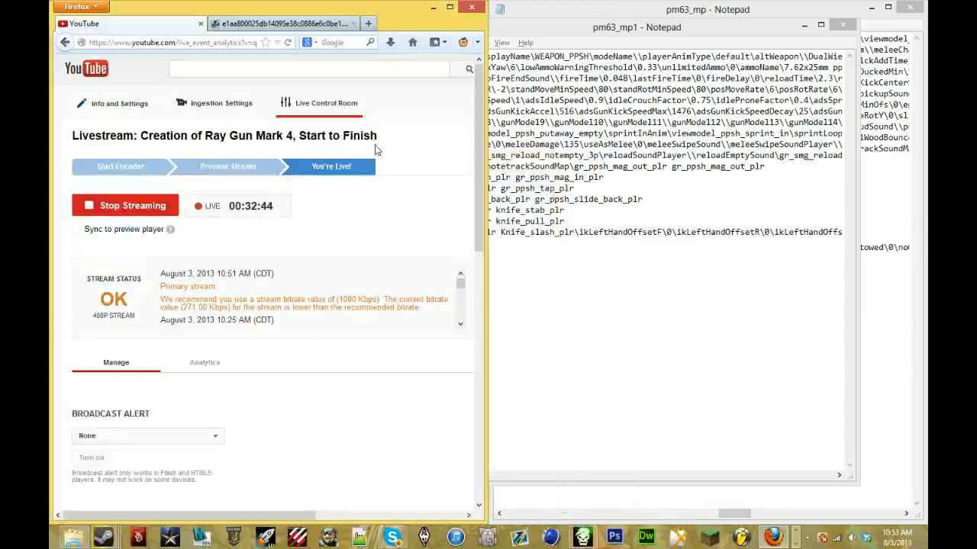
scroll(471, 251, down, 5)
drag(471, 251, 473, 378)
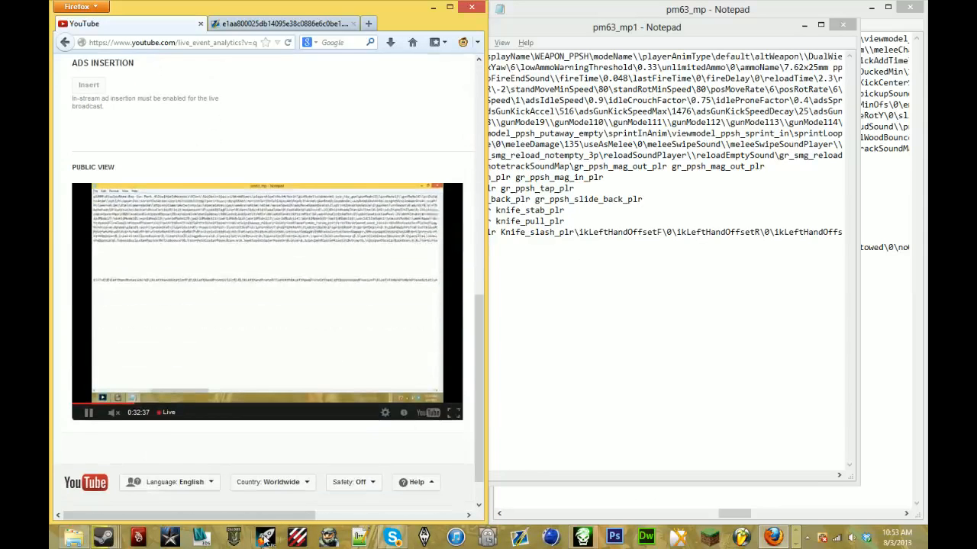
drag(296, 518, 431, 520)
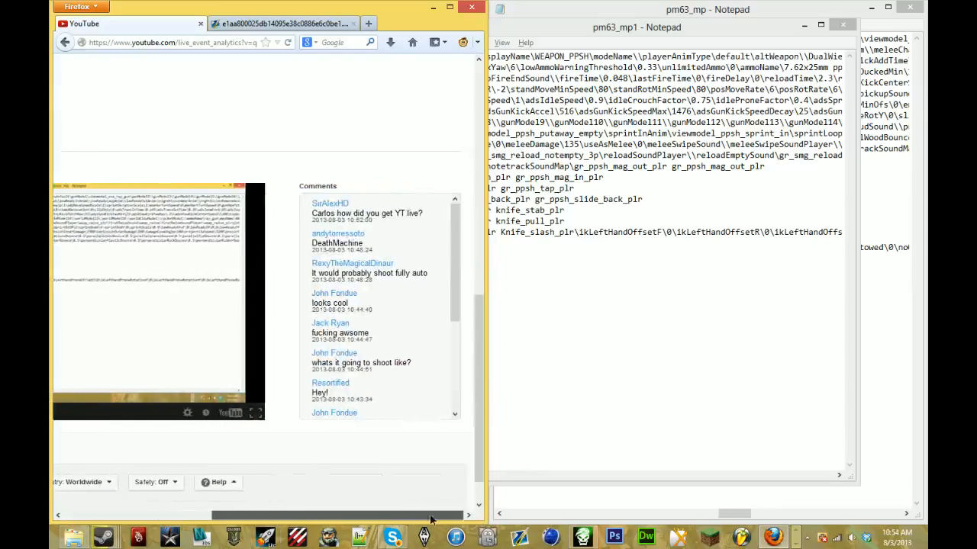
- Minimize the browser and dock the pm63_mp1 Notepad window to half of the screen beside pm63_mp
click(431, 9)
drag(652, 29, 250, 55)
key(super+Left)
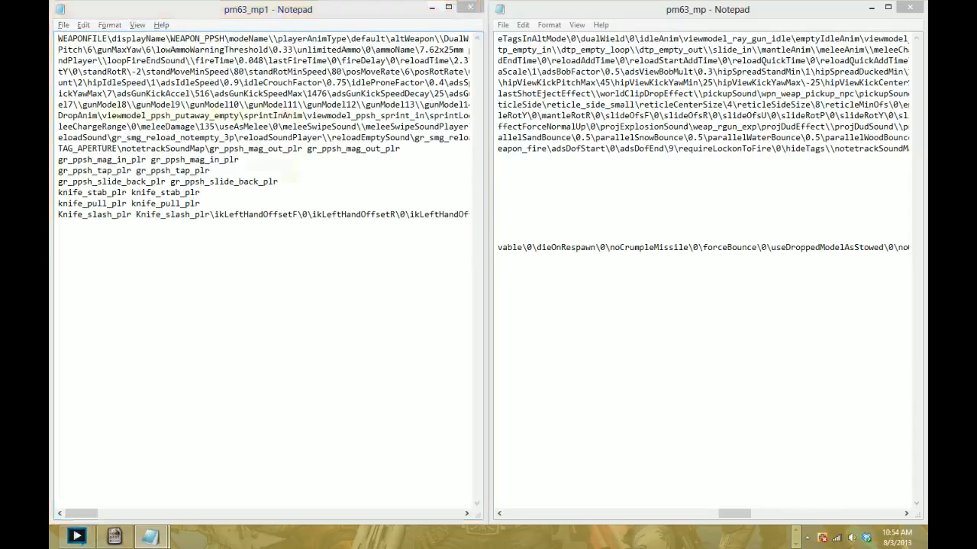
- Find idleAnim in pm63_mp1 and replace the idleAnim value in pm63_mp with viewmodel_ppsh_idle
key(ctrl+f)
text(idleanim)
key(Return)
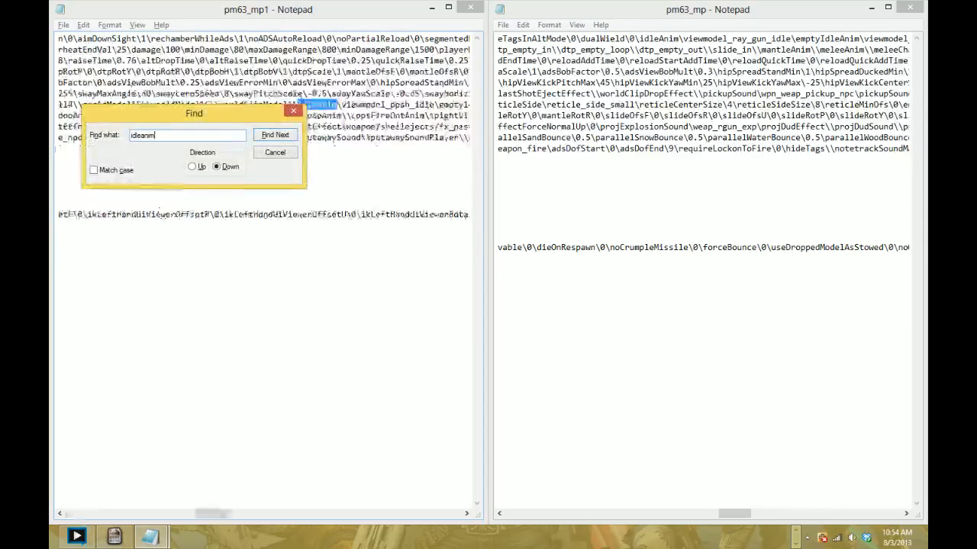
click(292, 111)
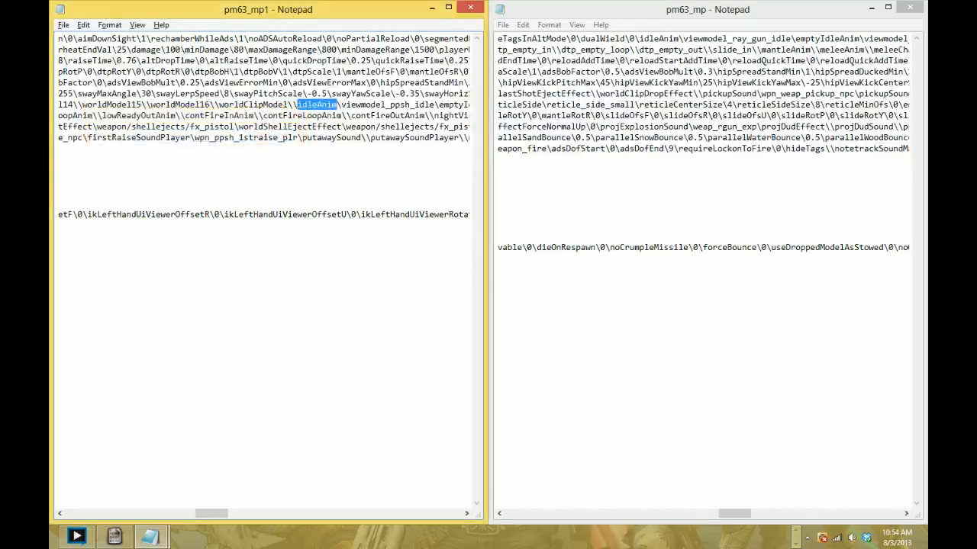
drag(341, 105, 435, 105)
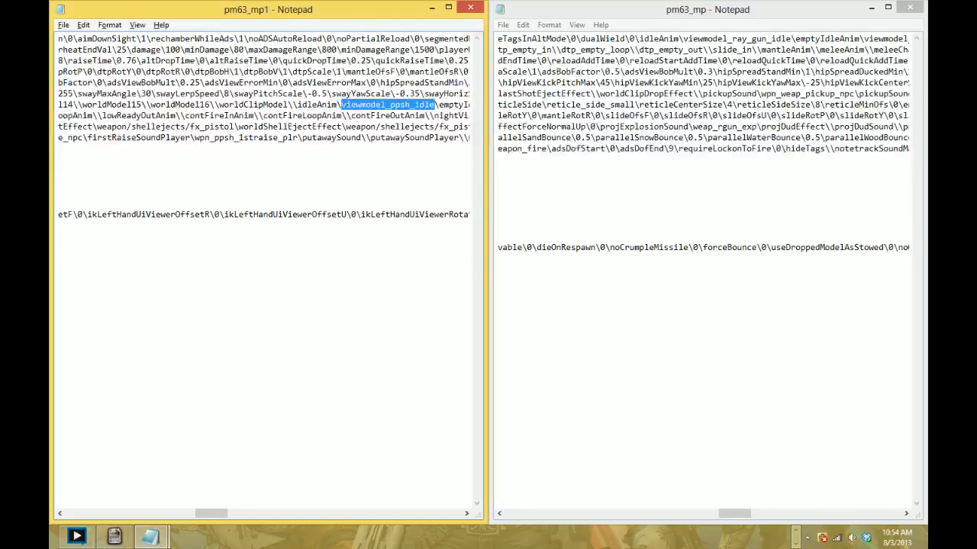
drag(681, 39, 791, 39)
click(688, 39)
text(iewmodel_ppsh_idle)
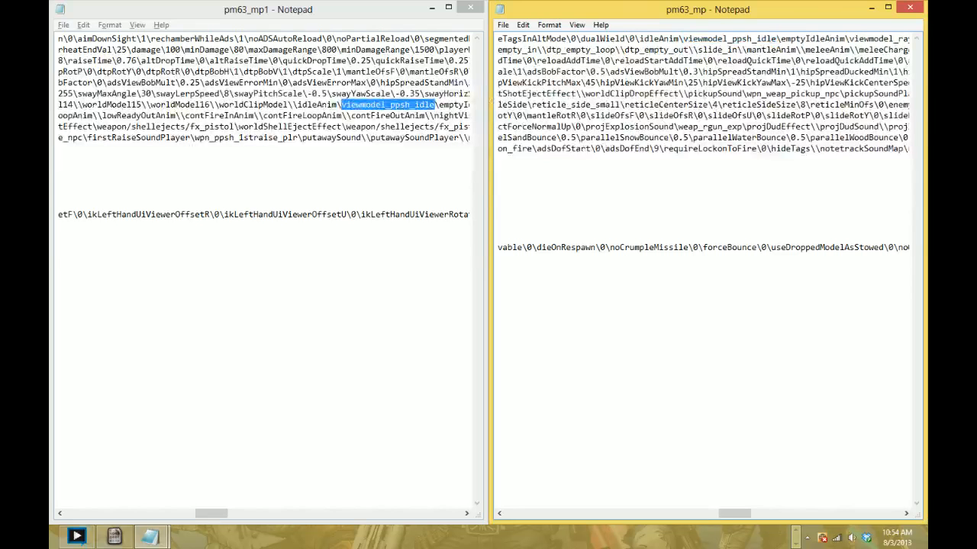
- Copy the emptyIdleAnim value viewmodel_ppsh_idle_empty from pm63_mp1 over the ray gun value in pm63_mp
drag(734, 513, 744, 514)
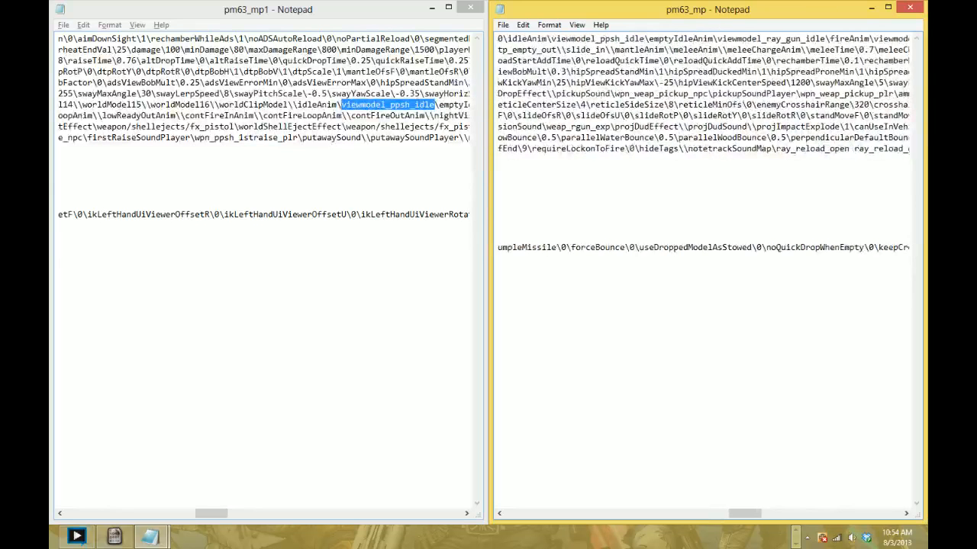
click(400, 94)
scroll(399, 94, right, 9)
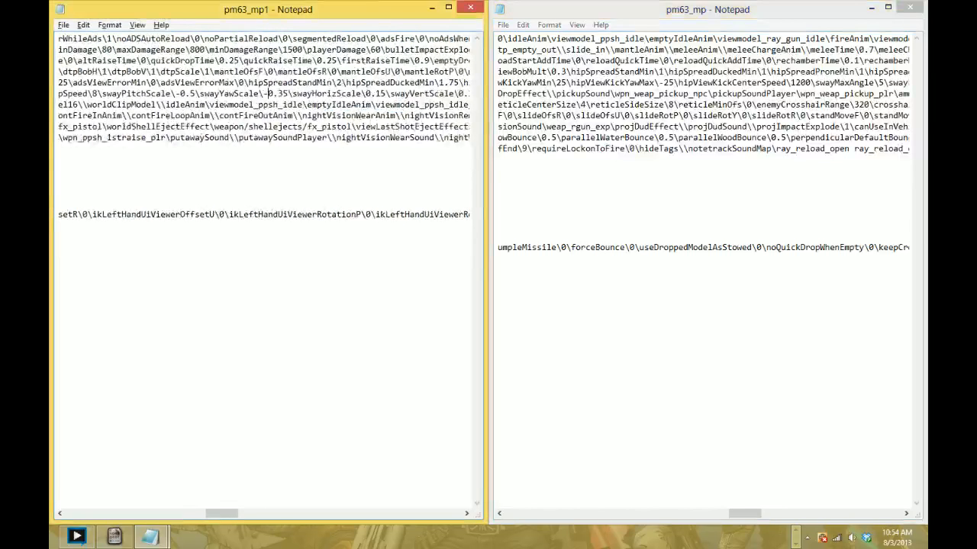
scroll(400, 94, right, 3)
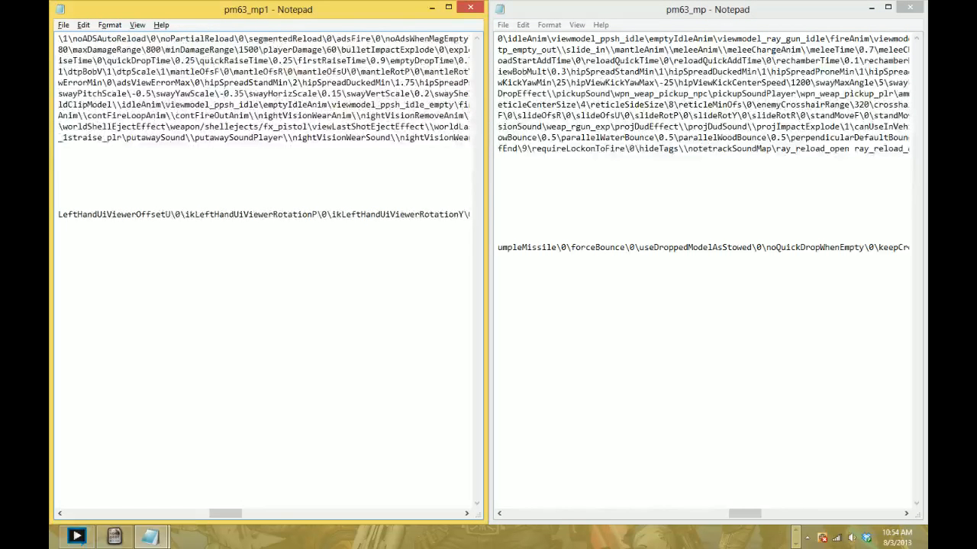
drag(332, 104, 454, 105)
key(ctrl+c)
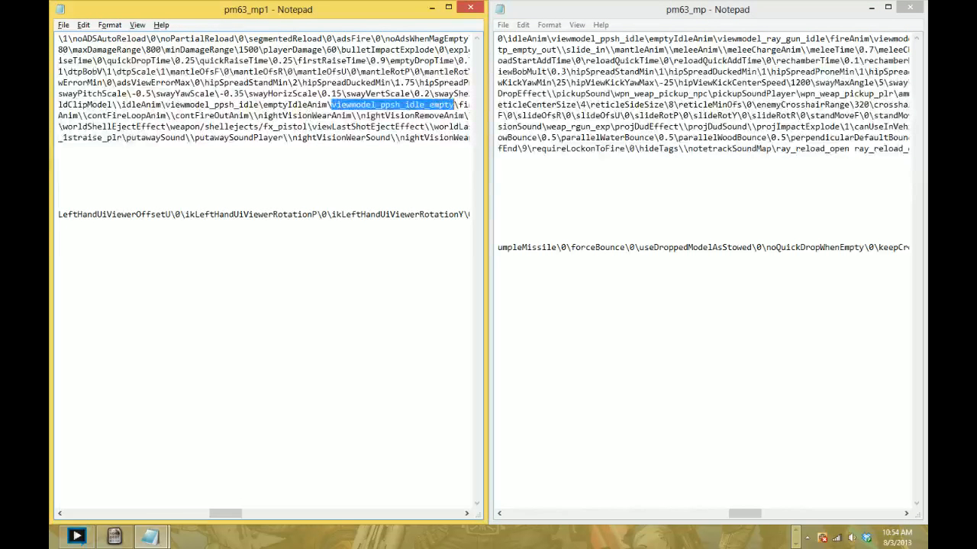
drag(717, 38, 824, 39)
key(ctrl+v)
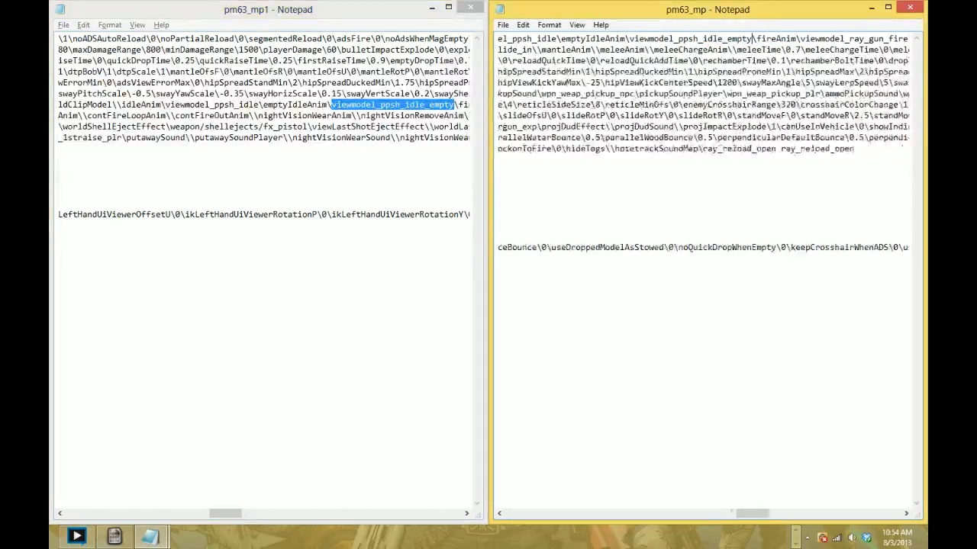
- Copy viewmodel_ppsh_fire from pm63_mp1 and use it for both fireAnim and lastShotAnim in pm63_mp
scroll(702, 115, right, 3)
click(429, 115)
scroll(429, 116, right, 10)
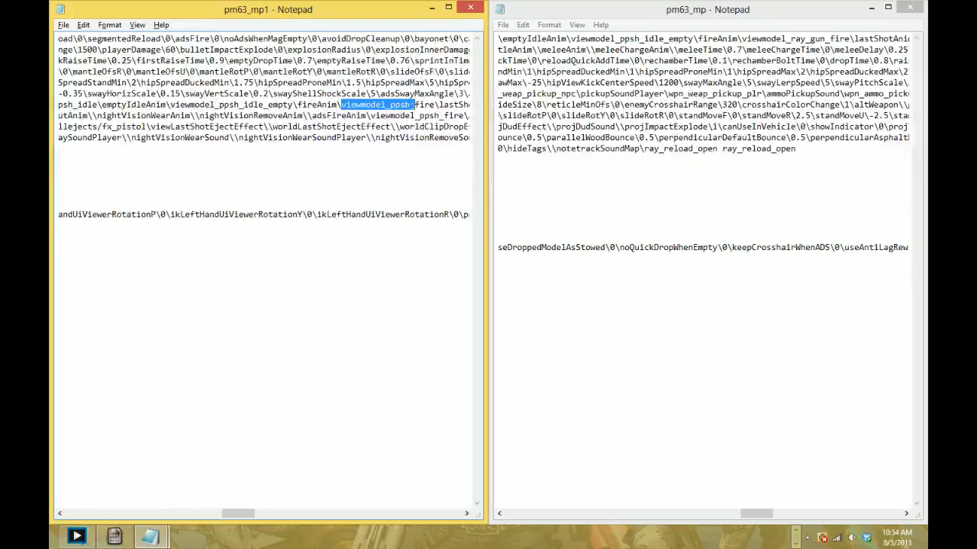
drag(414, 104, 435, 104)
key(ctrl+c)
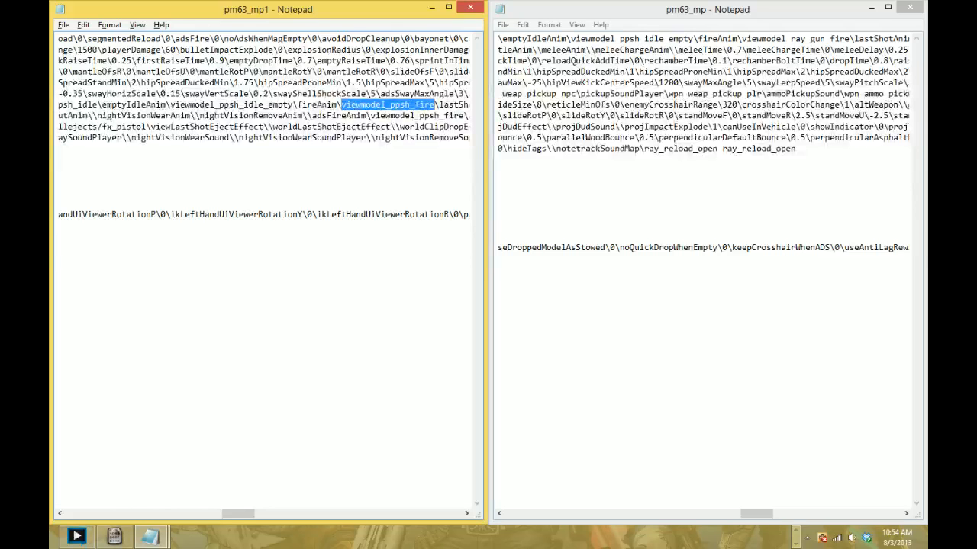
drag(741, 38, 849, 38)
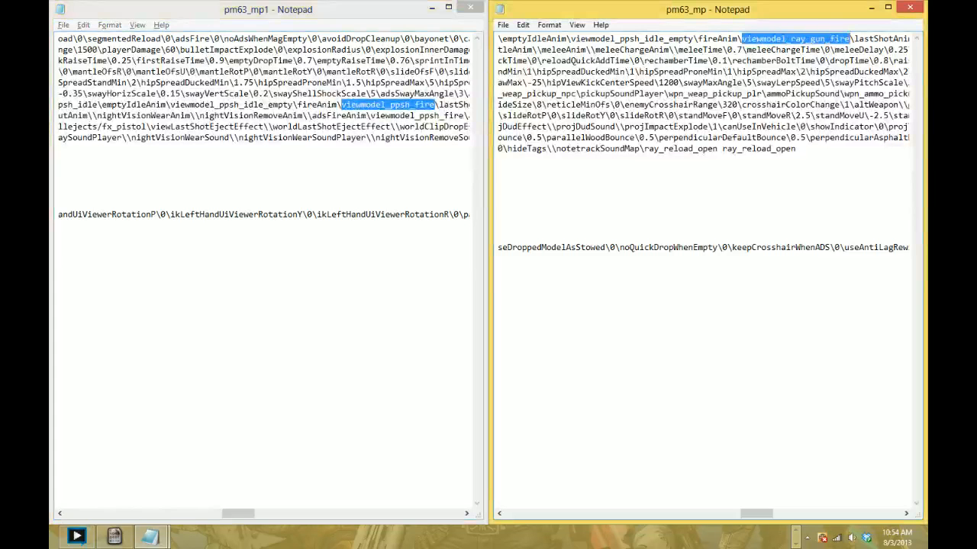
key(ctrl+v)
scroll(703, 274, right, 5)
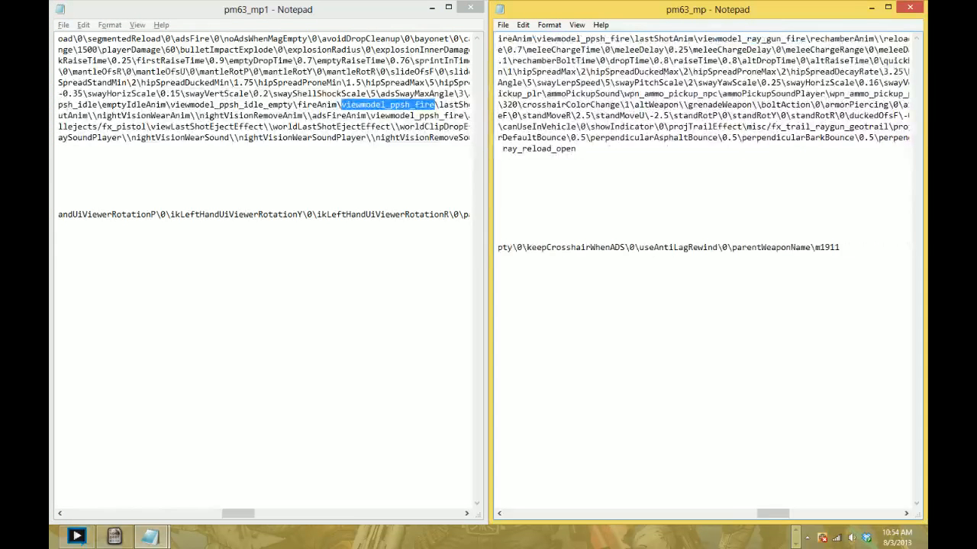
drag(697, 39, 806, 38)
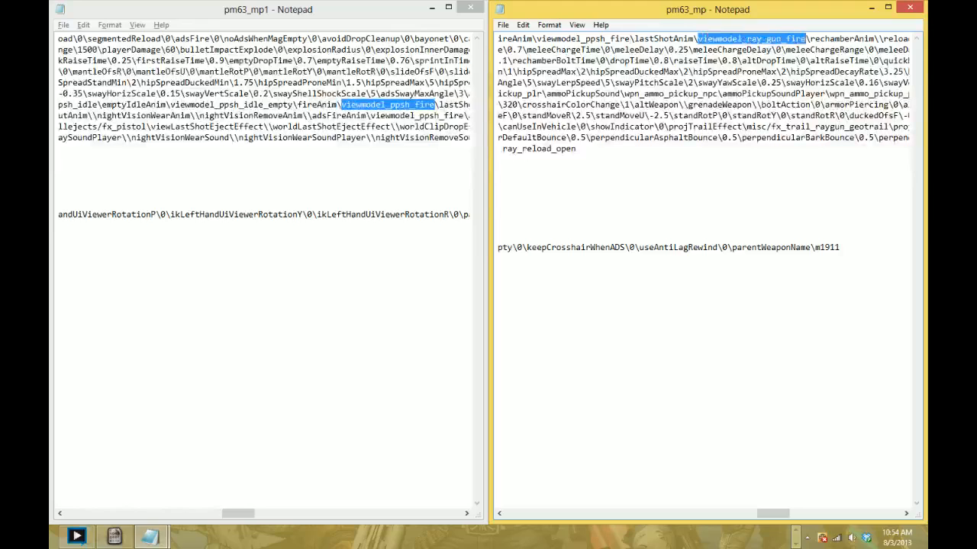
key(ctrl+v)
- Paste the PPSH reload animation from pm63_mp1 into reloadAnim of pm63_mp and edit it to viewmodel_ppsh_reload_notempty
scroll(806, 38, right, 15)
click(391, 126)
scroll(390, 127, right, 5)
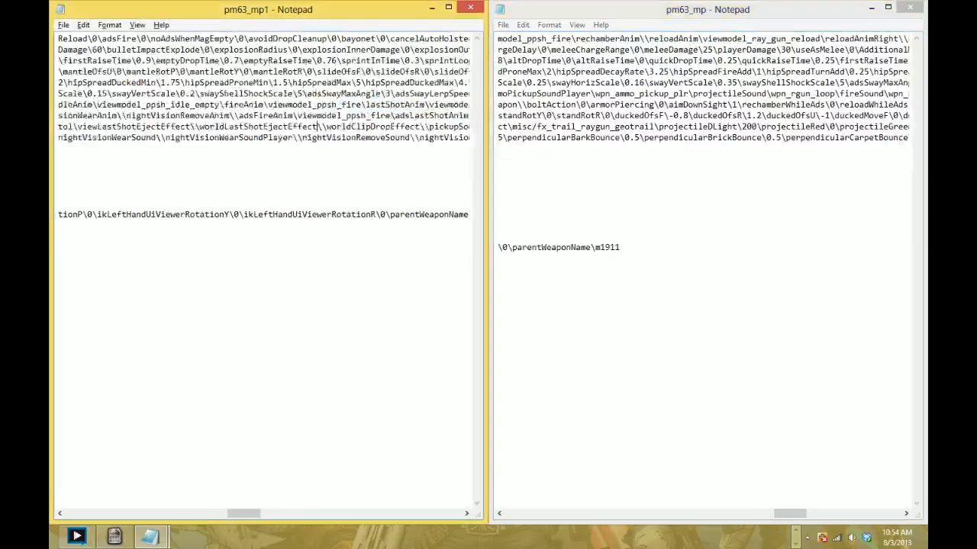
scroll(321, 127, right, 15)
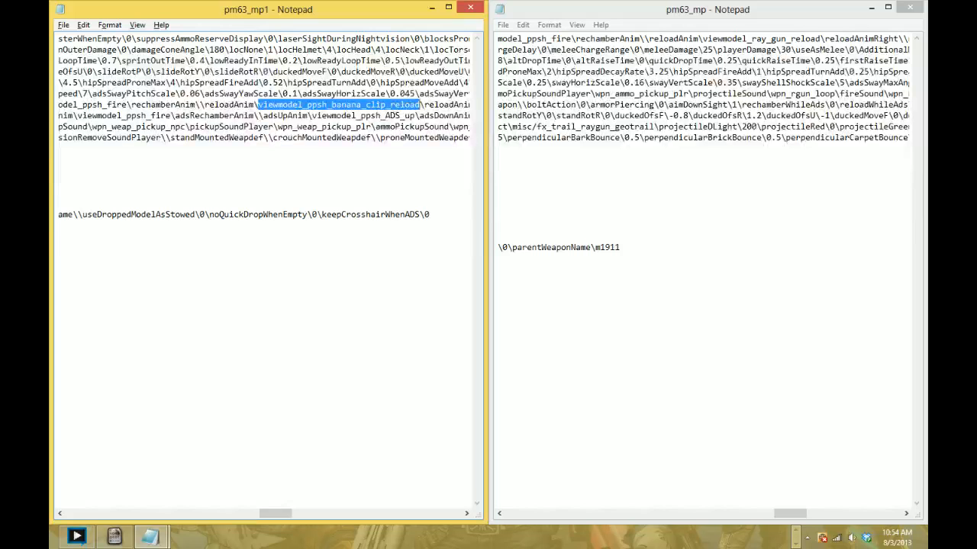
drag(703, 38, 791, 39)
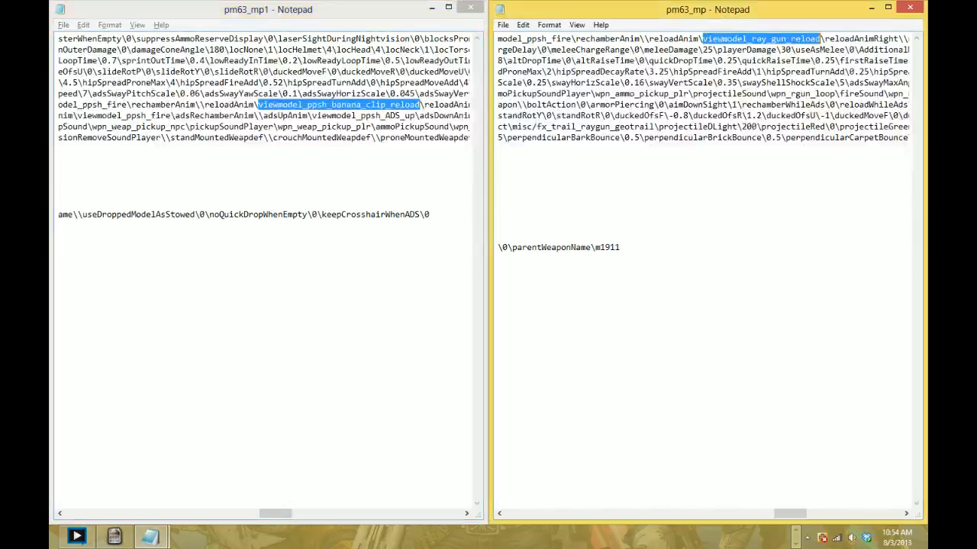
text(viewmodel_ppsh_banana_clip_reload)
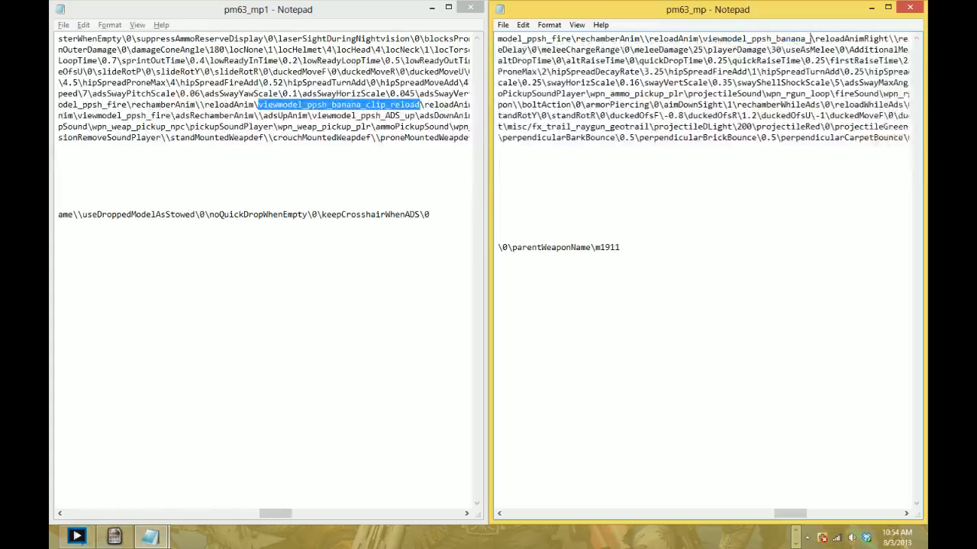
key(BackSpace)
key(BackSpace)
key(BackSpace)
key(BackSpace)
key(BackSpace)
key(BackSpace)
key(BackSpace)
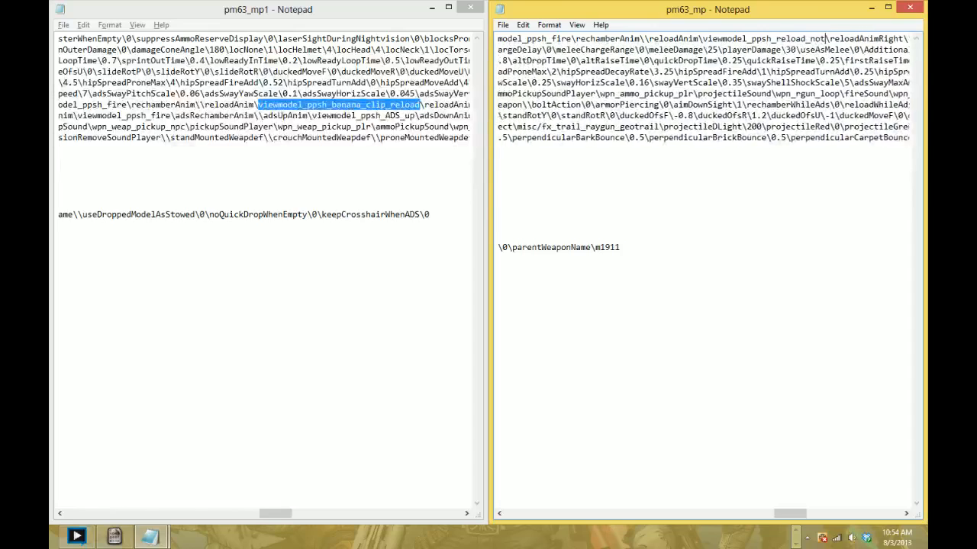
text(ty)
- Copy the raiseAnim value viewmodel_ppsh_pullout from pm63_mp1 over the raiseAnim value in pm63_mp
scroll(702, 275, right, 5)
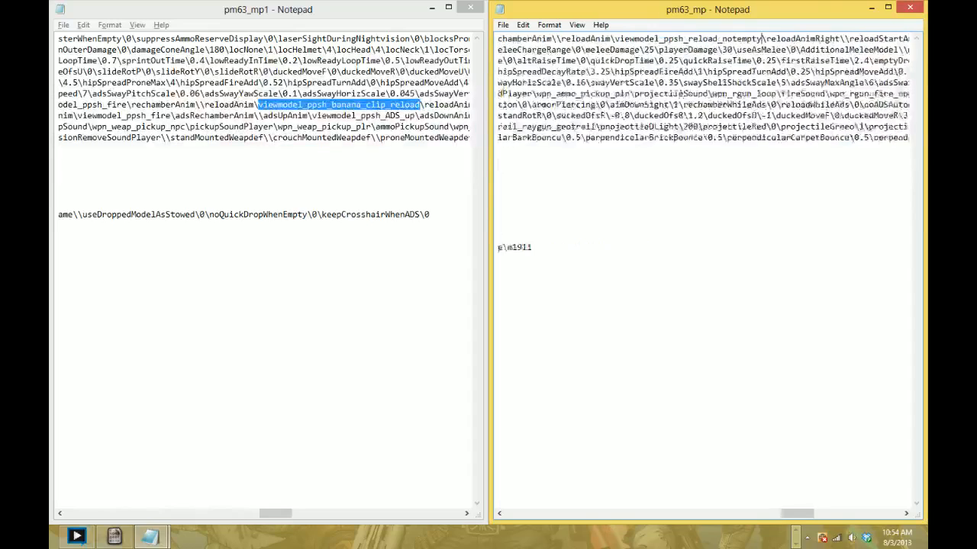
drag(810, 514, 836, 513)
click(381, 105)
drag(276, 513, 296, 514)
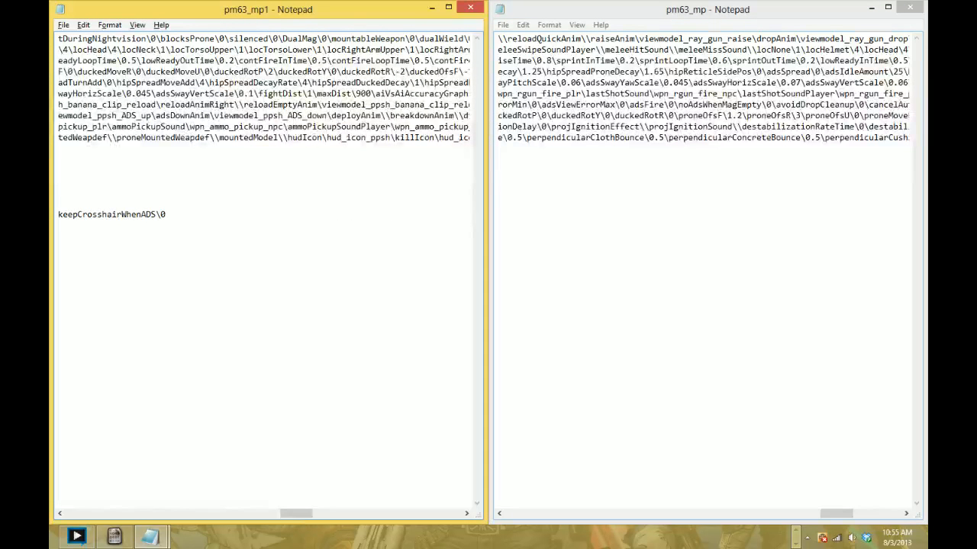
drag(296, 514, 345, 514)
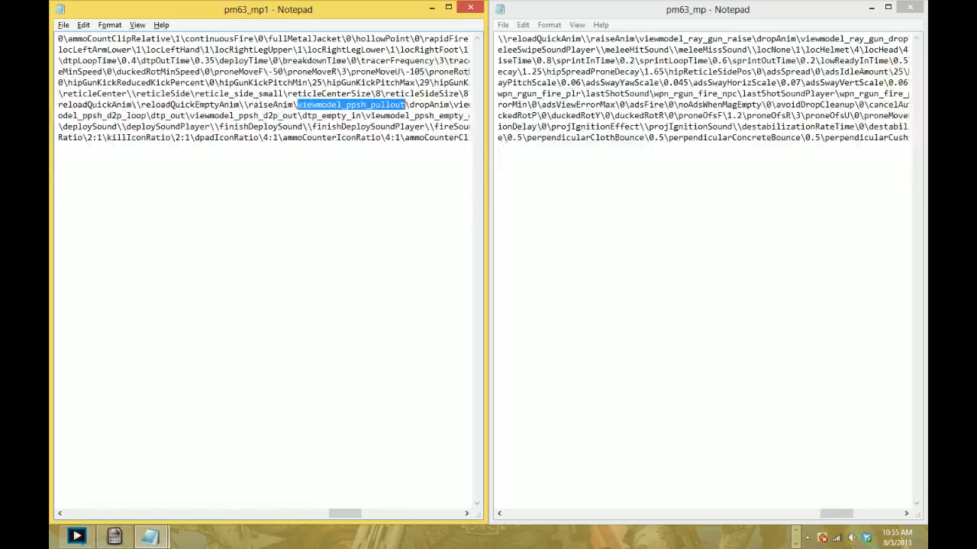
drag(638, 39, 746, 38)
text(viewmodel_ppsh_pullout)
- Replace the dropAnim value in pm63_mp with viewmodel_ppsh_putaway from pm63_mp1
mouse_move(836, 513)
mouse_down()
mouse_move(859, 514)
mouse_move(847, 514)
mouse_up()
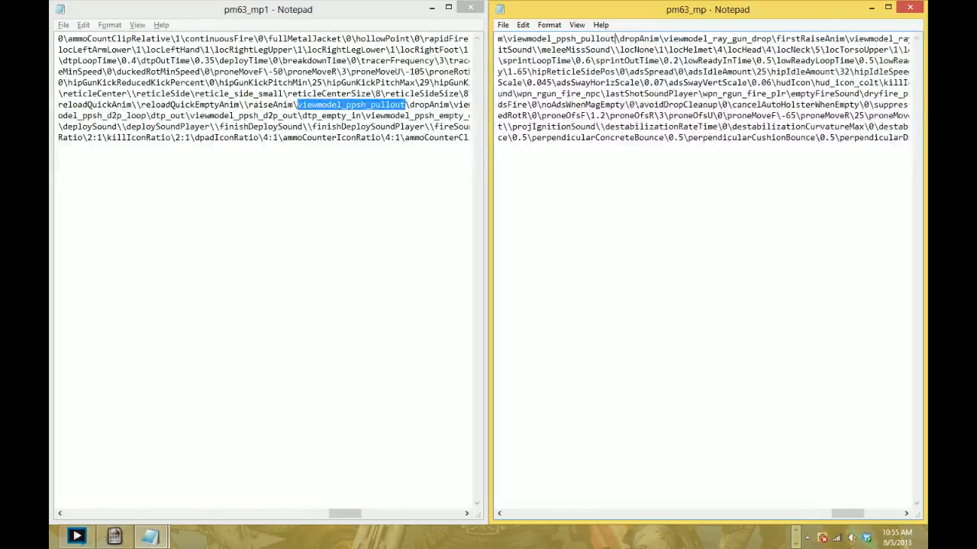
click(380, 104)
drag(345, 514, 355, 514)
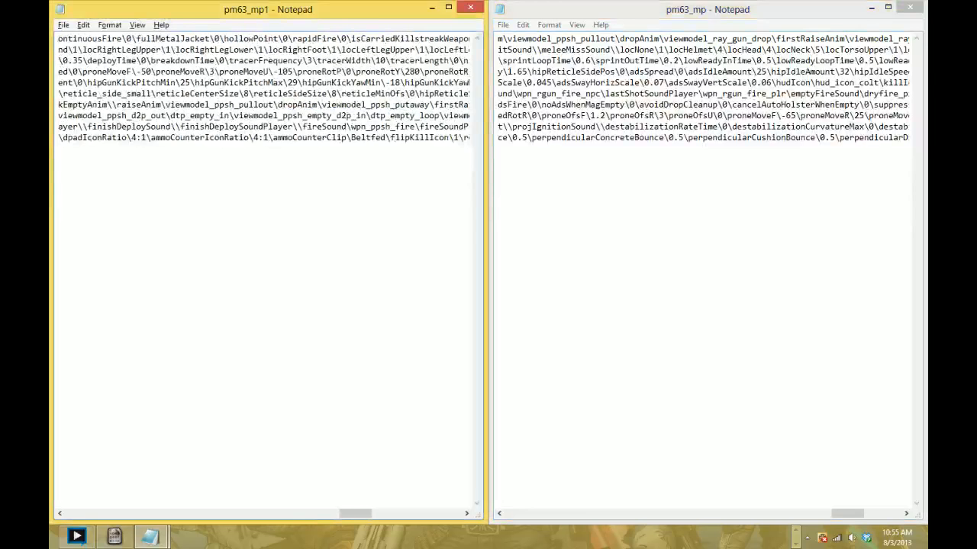
drag(322, 105, 374, 105)
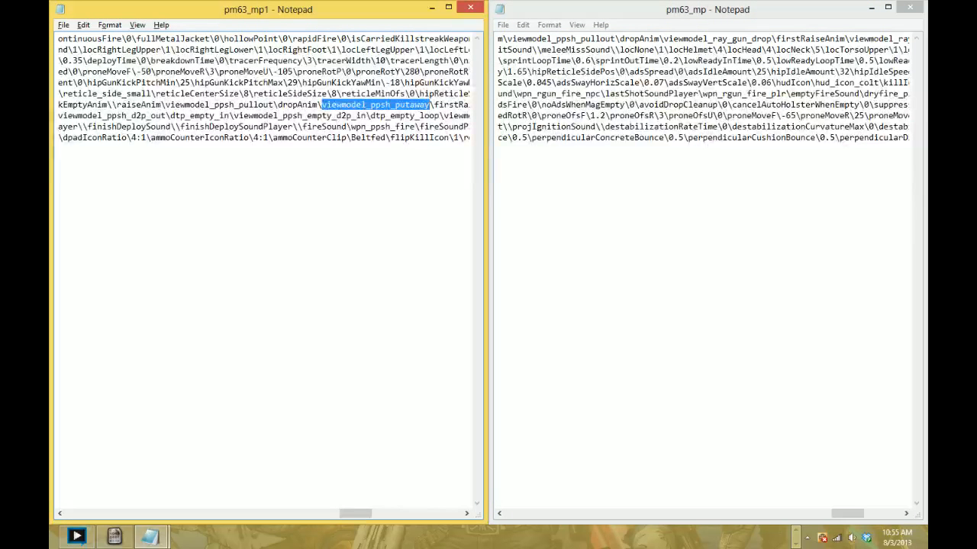
click(663, 39)
mouse_move(663, 39)
mouse_down()
mouse_move(776, 39)
mouse_move(708, 49)
mouse_move(669, 39)
mouse_up()
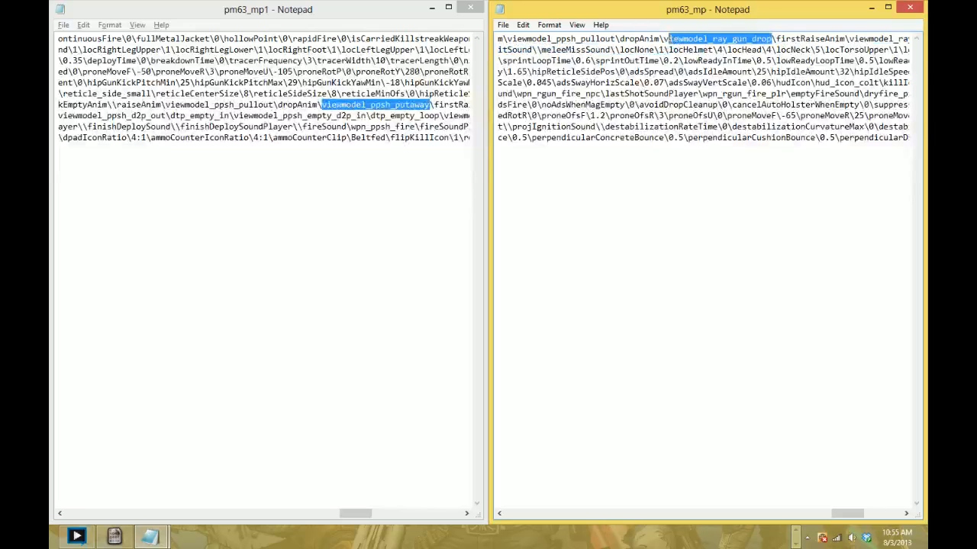
text(viewmodel_ppsh_putaway)
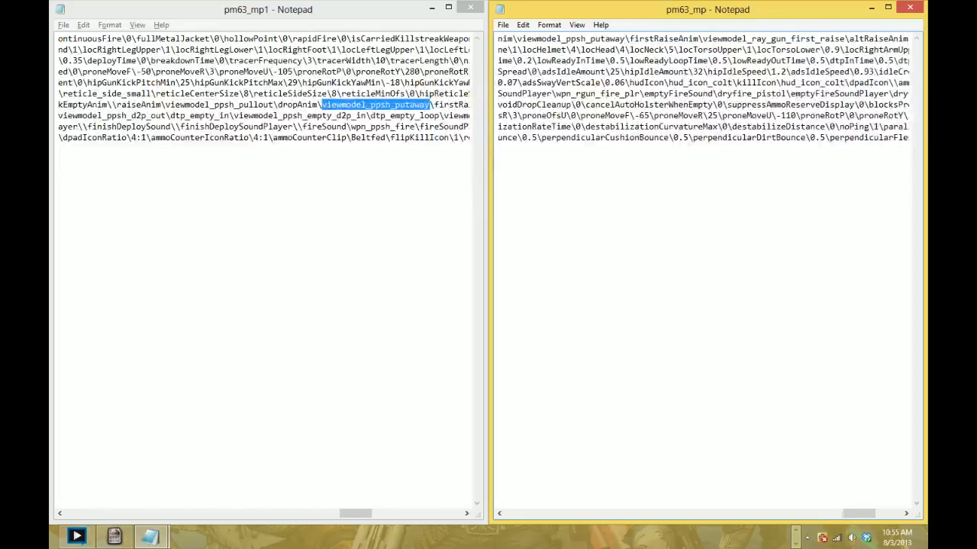
- Replace the firstRaiseAnim value in pm63_mp with viewmodel_ppsh_pullout from pm63_mp1
click(404, 115)
scroll(404, 115, right, 15)
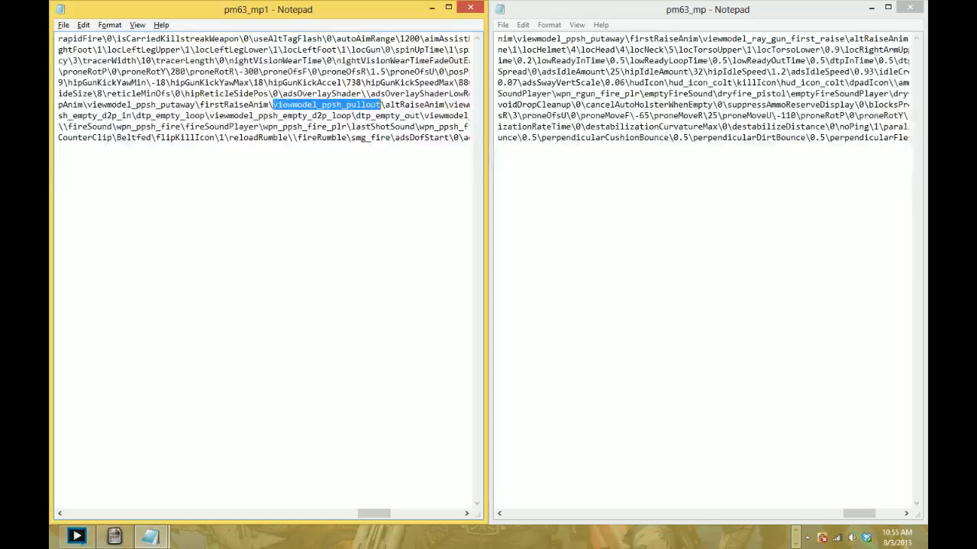
drag(702, 39, 844, 38)
text(viewmodel_ppsh_pullout)
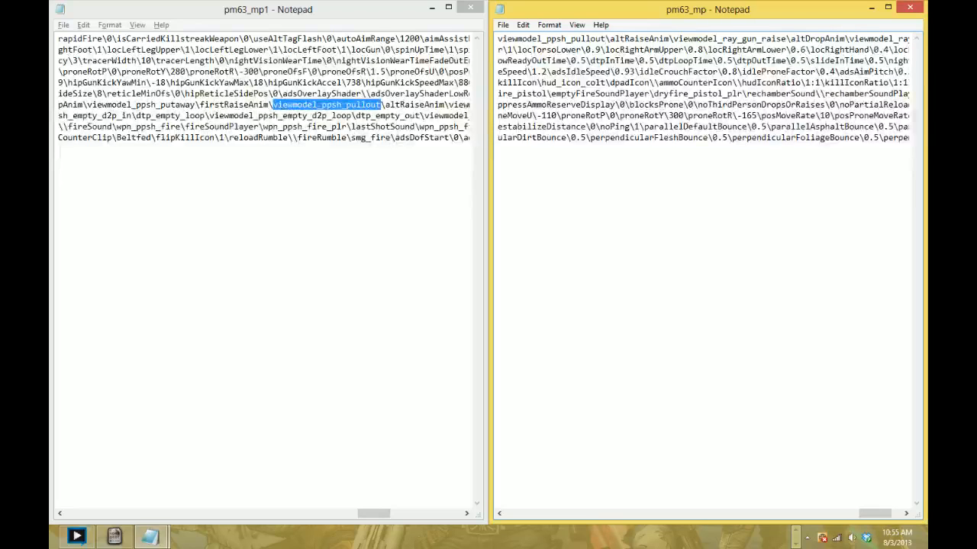
- Copy the altRaiseAnim value viewmodel_ppsh_idle from pm63_mp1 into altRaiseAnim of pm63_mp
click(347, 116)
scroll(347, 116, right, 9)
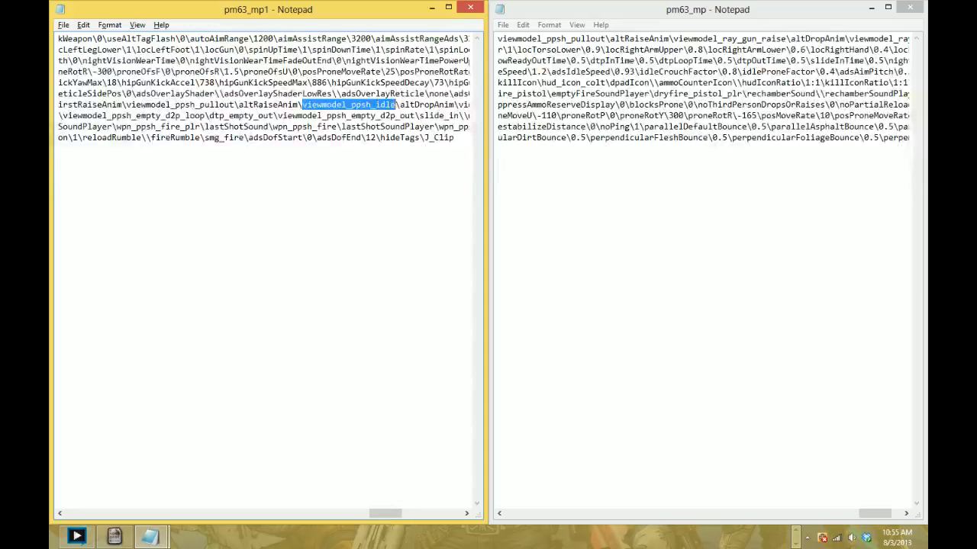
scroll(264, 88, right, 5)
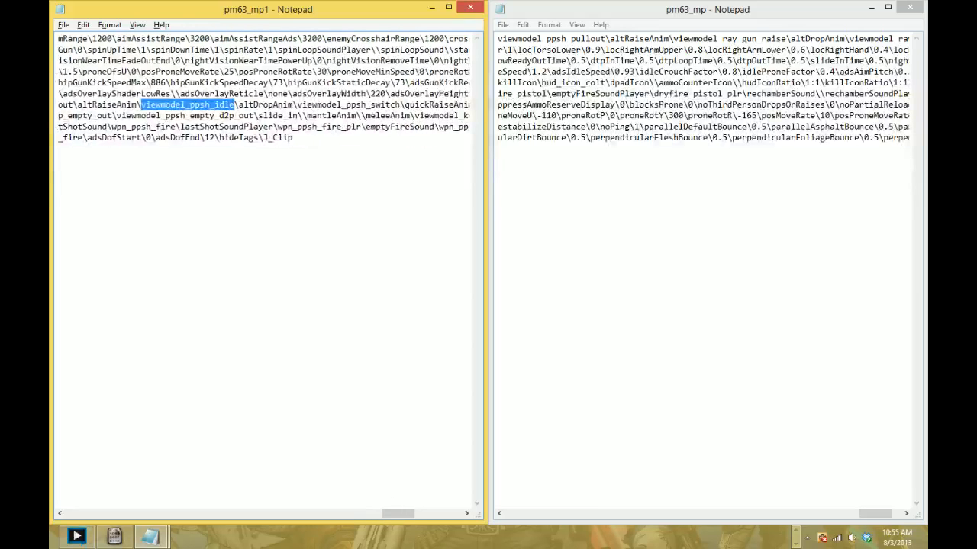
drag(673, 38, 791, 38)
text(viewmodel_ppsh_idle)
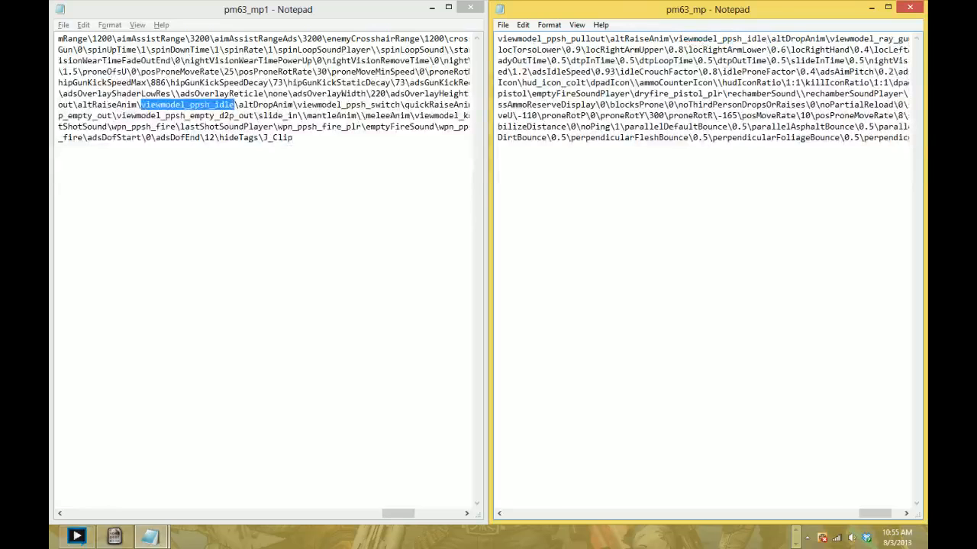
- Copy the altDropAnim value viewmodel_ppsh_switch from pm63_mp1 into altDropAnim of pm63_mp
scroll(703, 267, right, 3)
click(302, 116)
scroll(302, 115, right, 2)
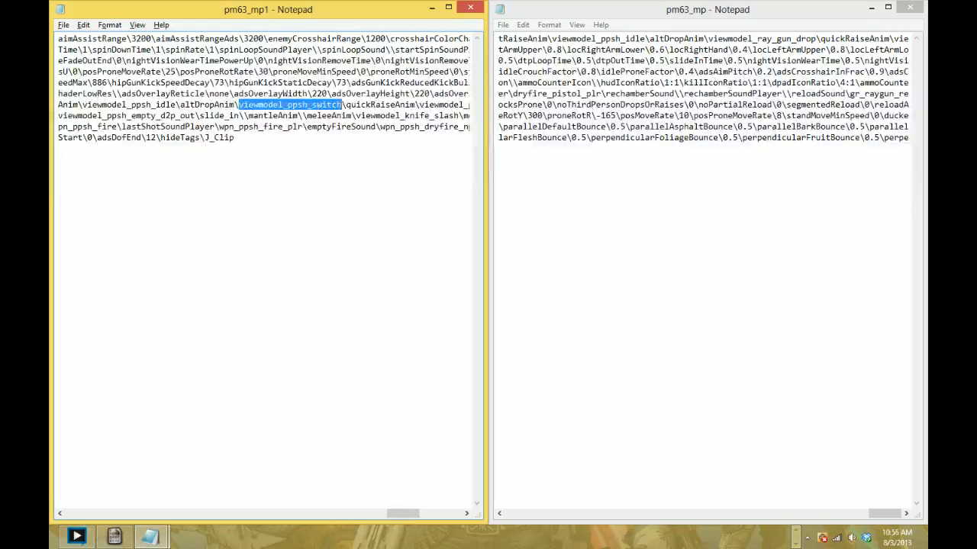
drag(708, 38, 814, 38)
text(viewmodel_ppsh_switch)
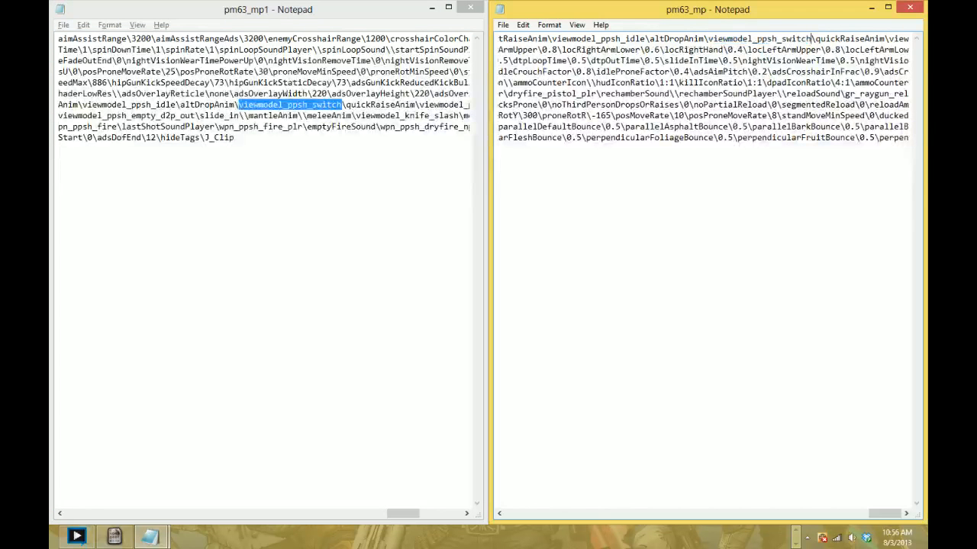
- Replace the quickRaiseAnim value in pm63_mp with viewmodel_ppsh_pullout_fast from pm63_mp1
click(354, 115)
drag(403, 513, 414, 514)
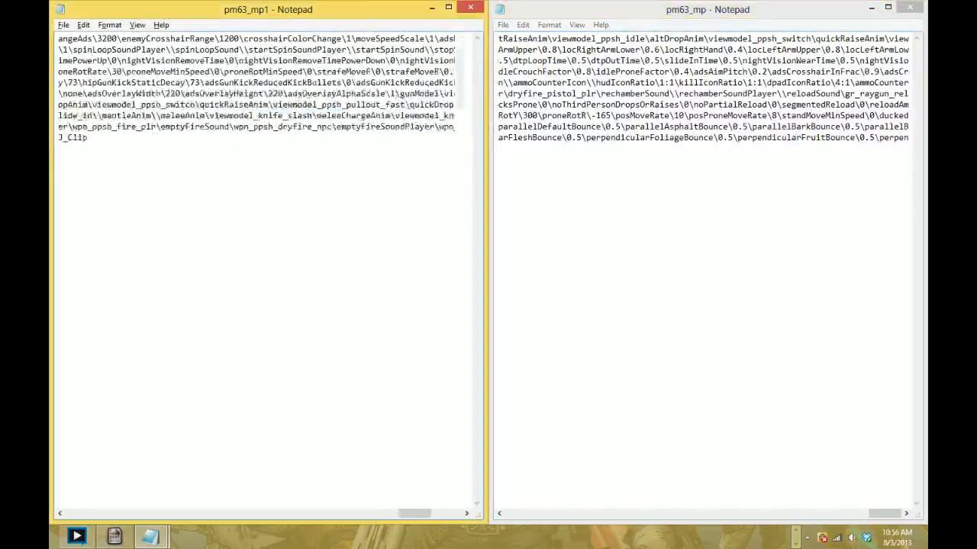
drag(337, 105, 405, 104)
key(ctrl+c)
drag(889, 39, 622, 49)
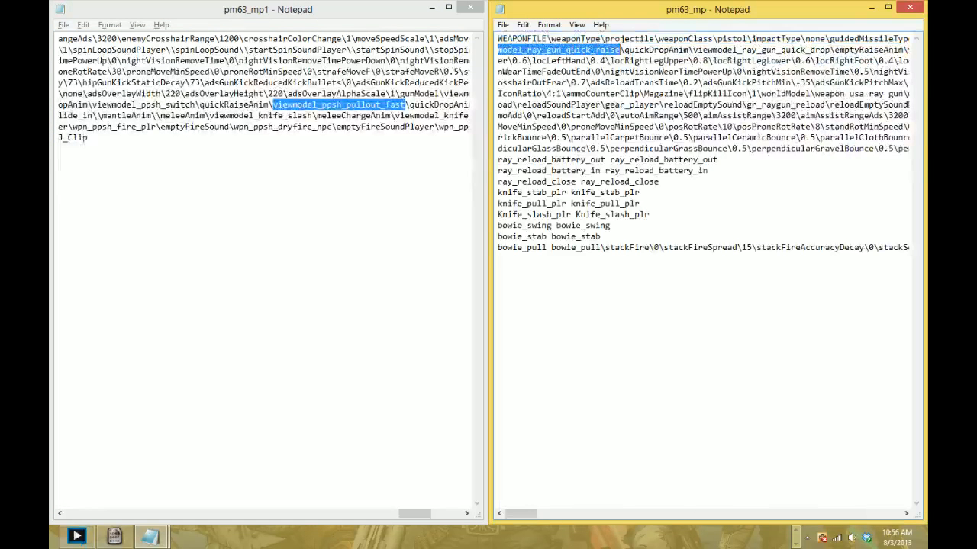
key(ctrl+v)
- Replace the quickDropAnim value in pm63_mp with viewmodel_ppsh_putaway_fast from pm63_mp1
click(361, 116)
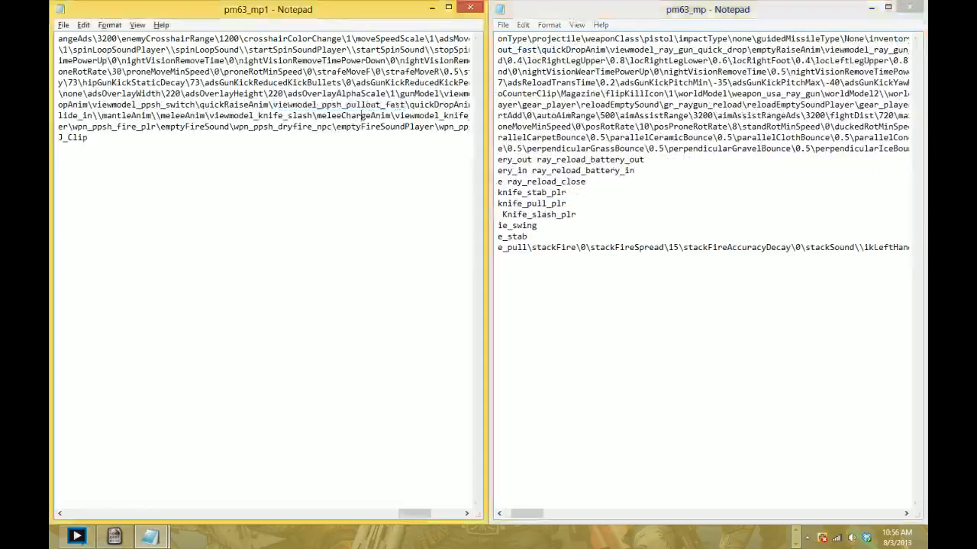
scroll(361, 116, right, 4)
drag(317, 104, 449, 104)
key(ctrl+c)
drag(610, 50, 746, 50)
key(ctrl+v)
- Replace the emptyRaiseAnim value in pm63_mp with viewmodel_ppsh_pullout_empty from pm63_mp1
scroll(745, 50, right, 3)
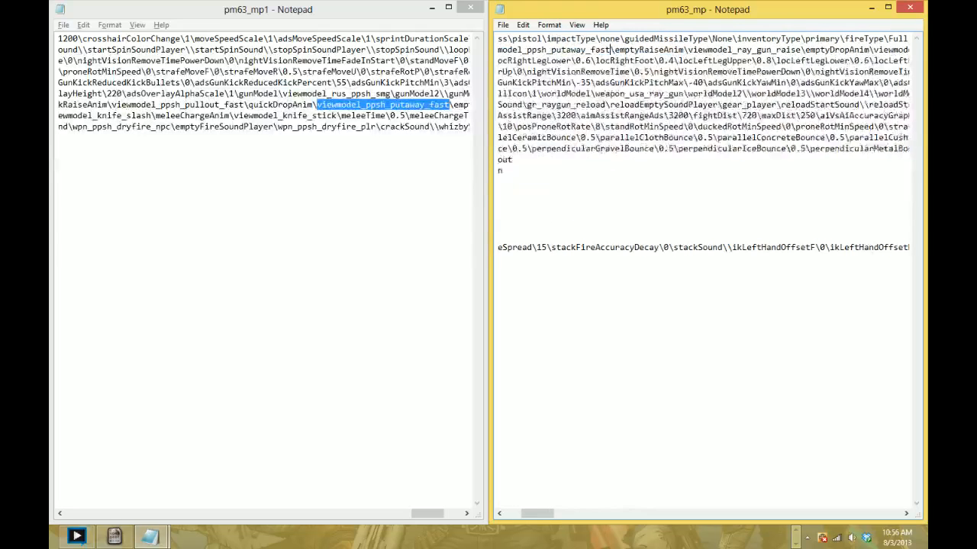
click(395, 116)
scroll(395, 116, right, 5)
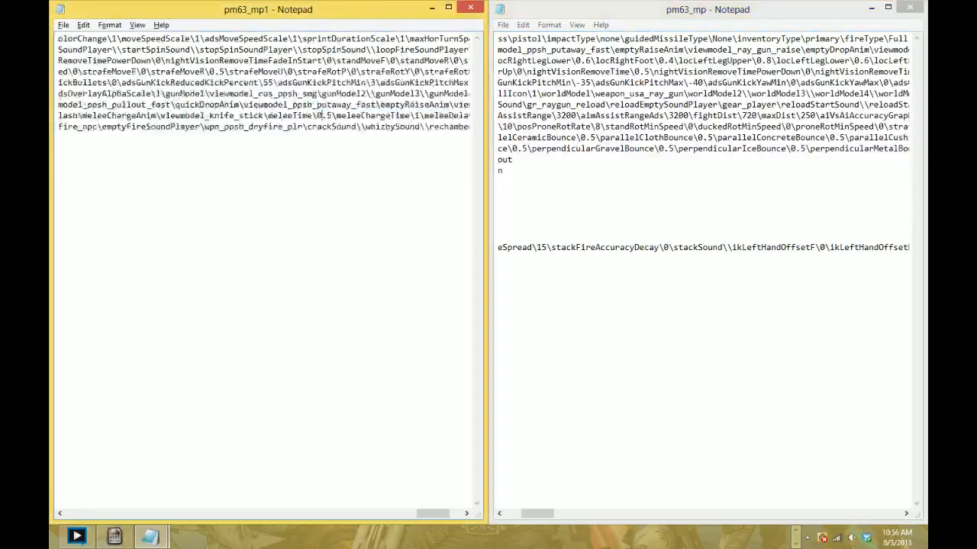
drag(307, 105, 444, 104)
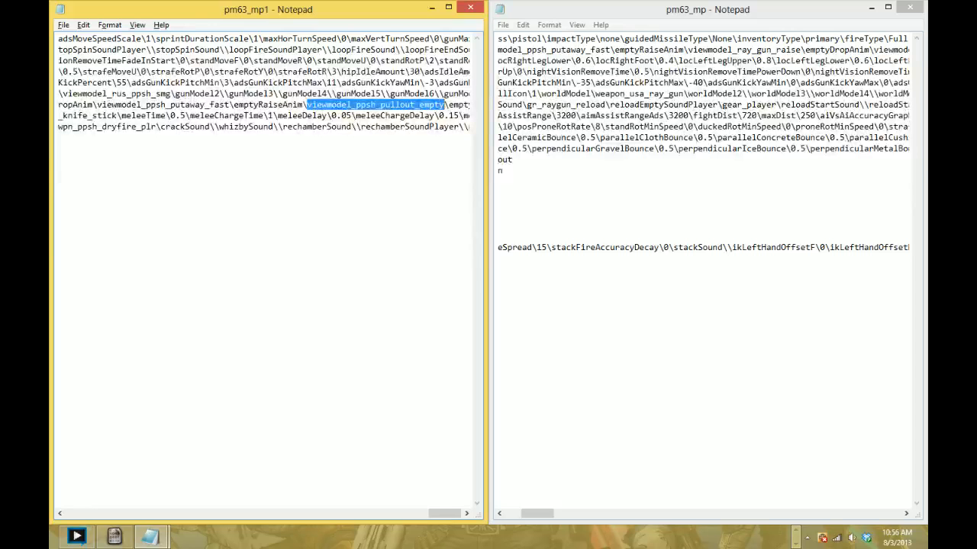
drag(688, 49, 799, 49)
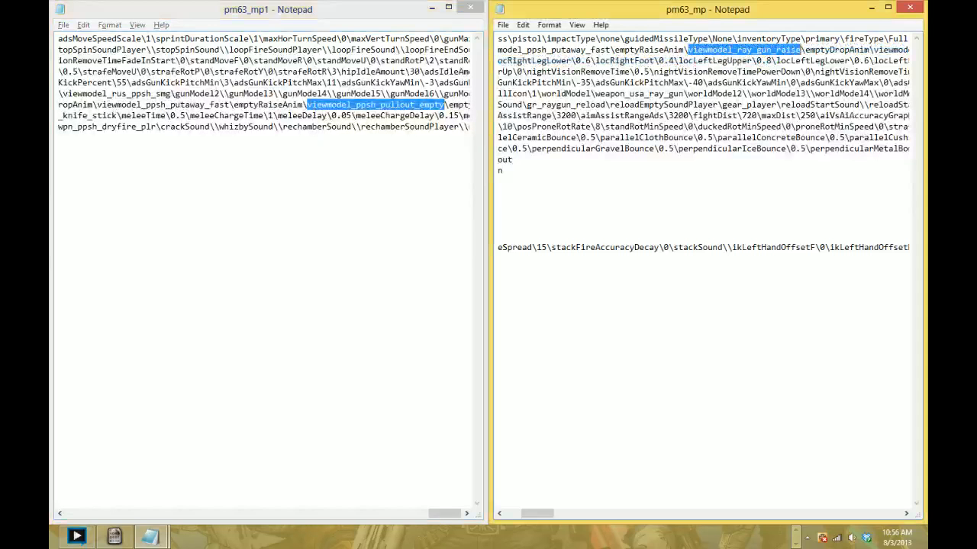
key(ctrl+v)
- Replace the emptyDropAnim value in pm63_mp with viewmodel_ppsh_putaway_empty from pm63_mp1
scroll(704, 275, right, 6)
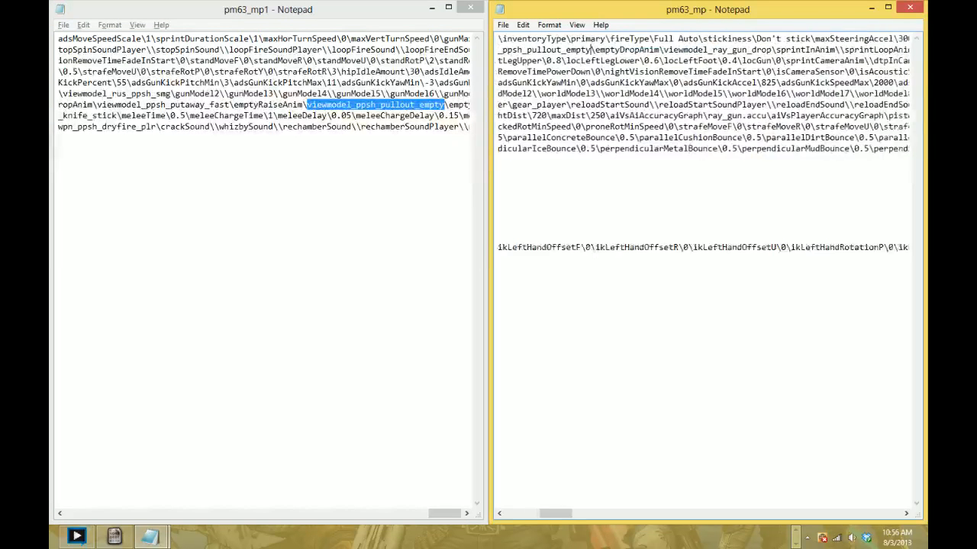
click(391, 105)
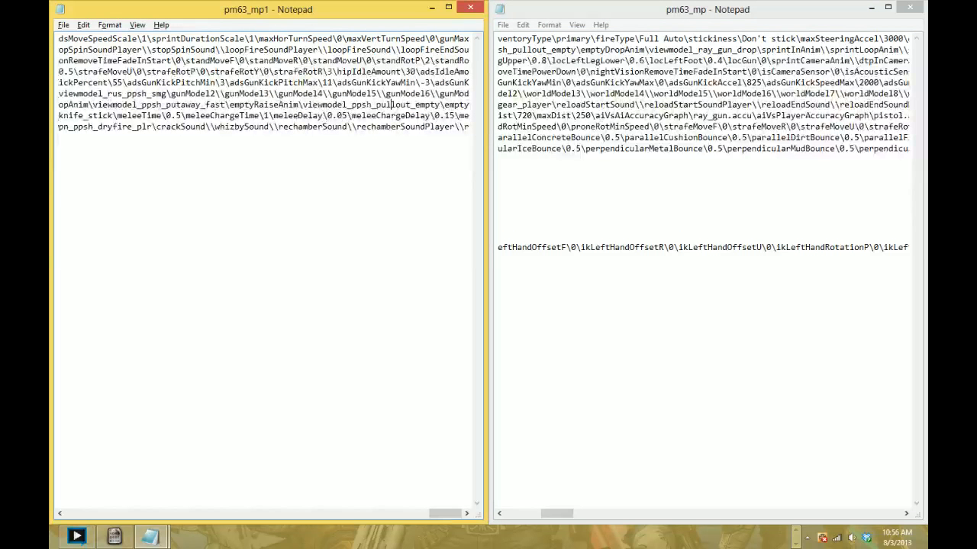
drag(438, 513, 68, 515)
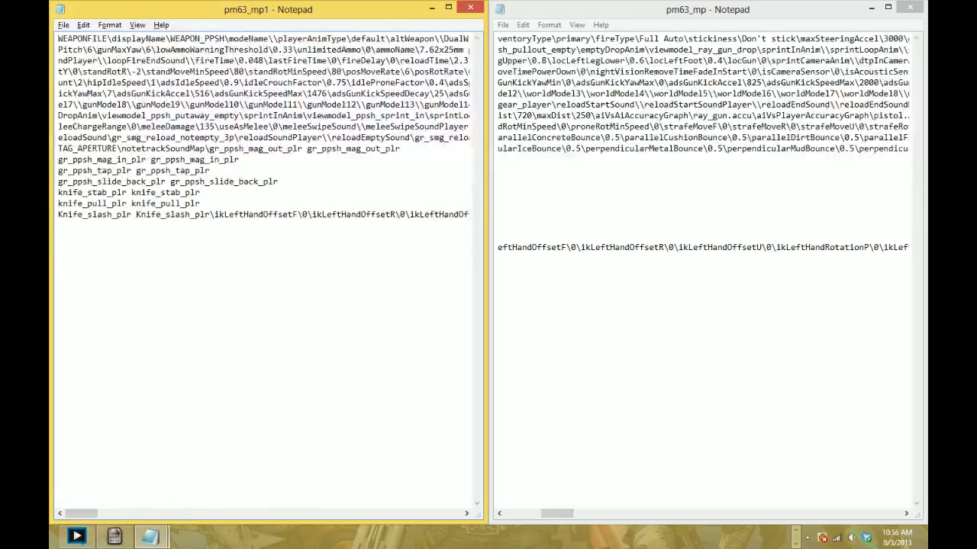
drag(102, 116, 235, 115)
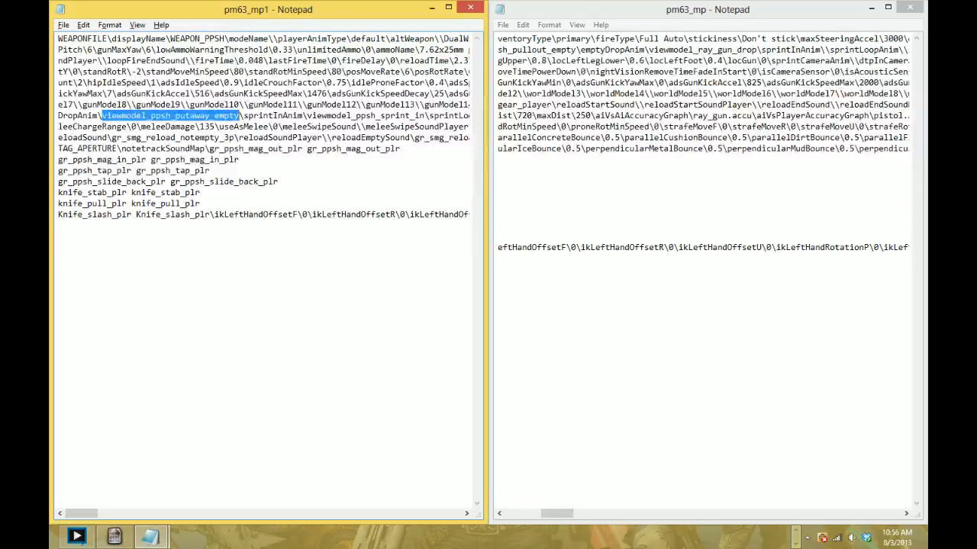
drag(649, 49, 756, 49)
key(ctrl+v)
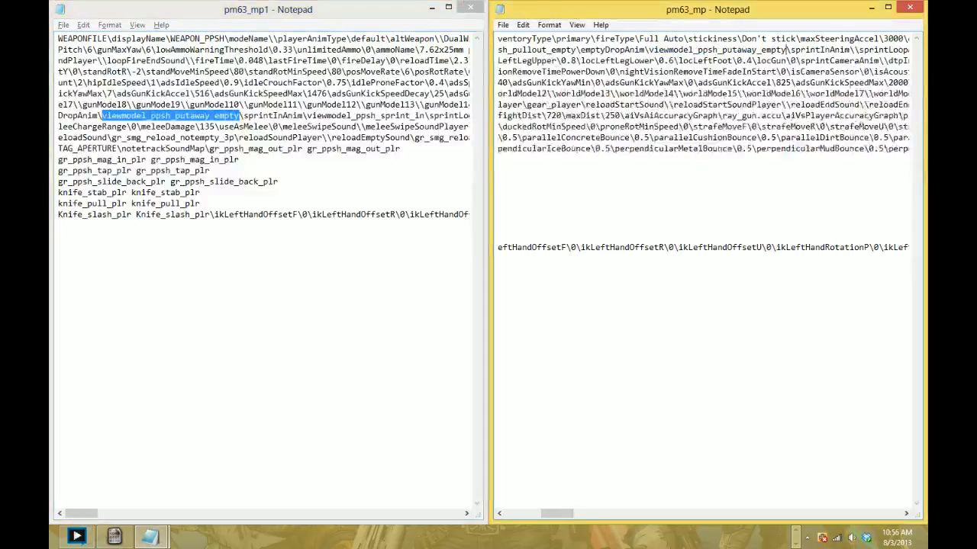
- Copy the sprintInAnim value viewmodel_ppsh_sprint_in from pm63_mp1 into the empty sprintInAnim entry of pm63_mp
scroll(702, 145, right, 5)
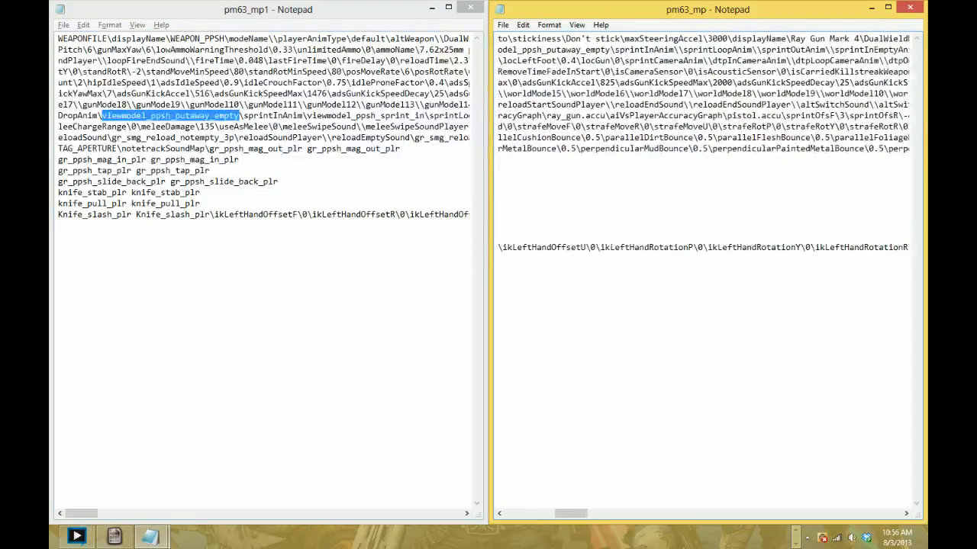
click(293, 127)
scroll(293, 126, right, 2)
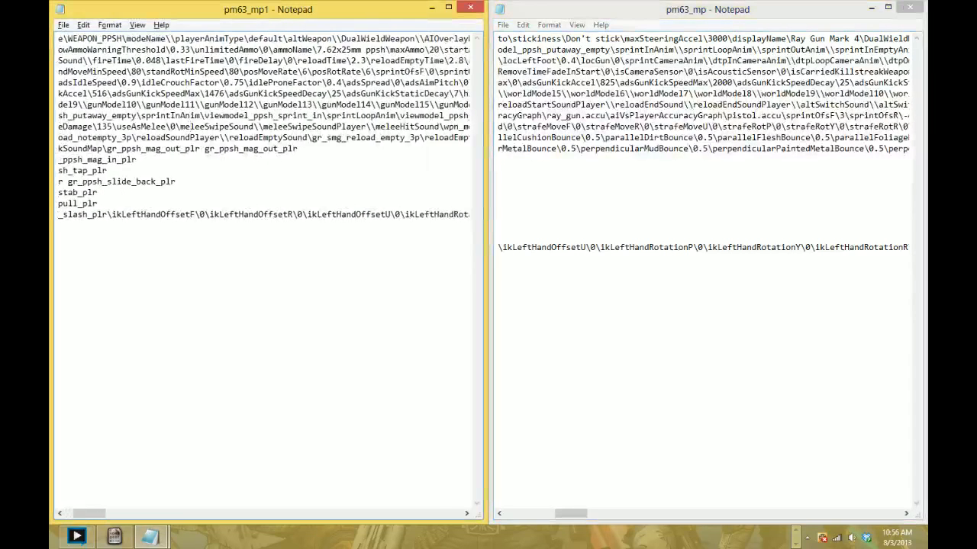
drag(209, 116, 304, 116)
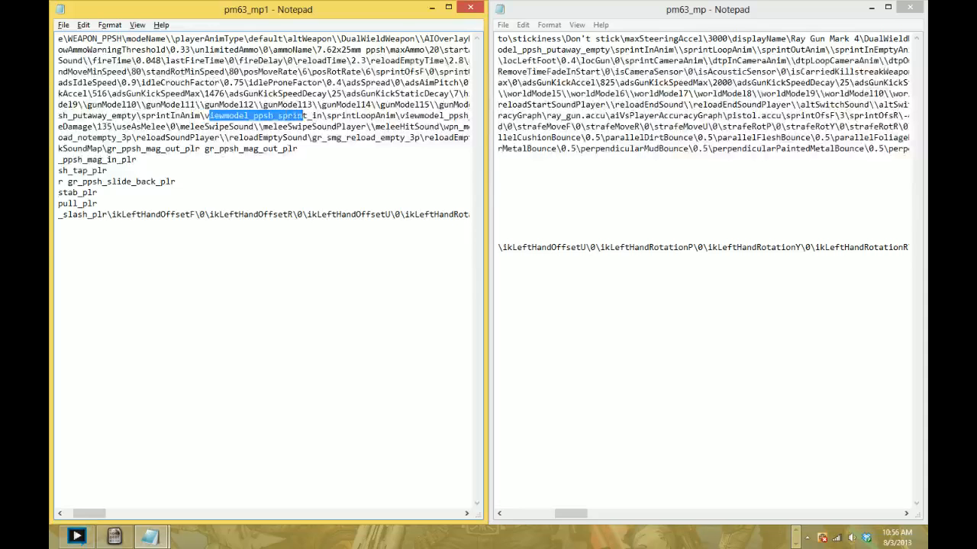
drag(204, 116, 317, 116)
key(ctrl+c)
click(678, 50)
key(ctrl+v)
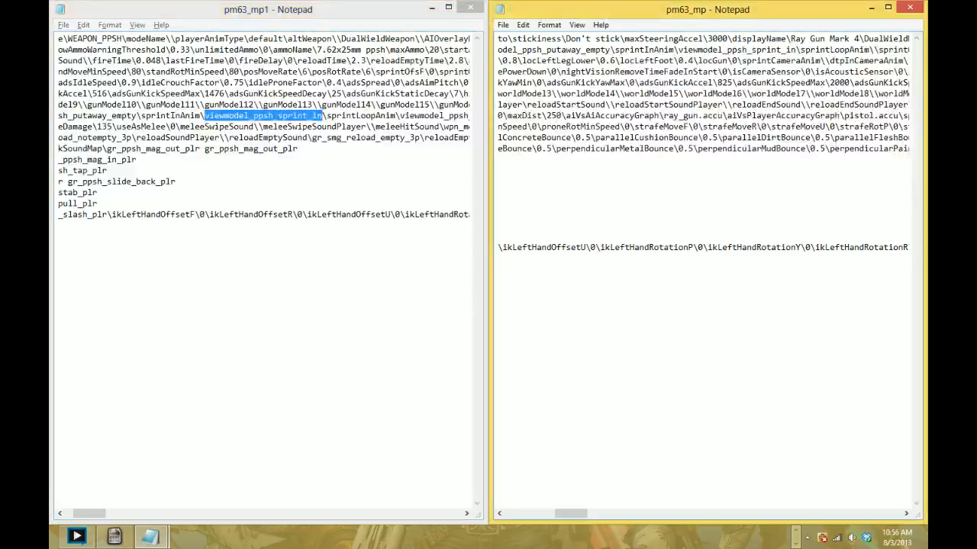
- Copy the sprintLoopAnim value viewmodel_ppsh_sprint_loop from pm63_mp1 into the empty sprintLoopAnim entry of pm63_mp
click(466, 116)
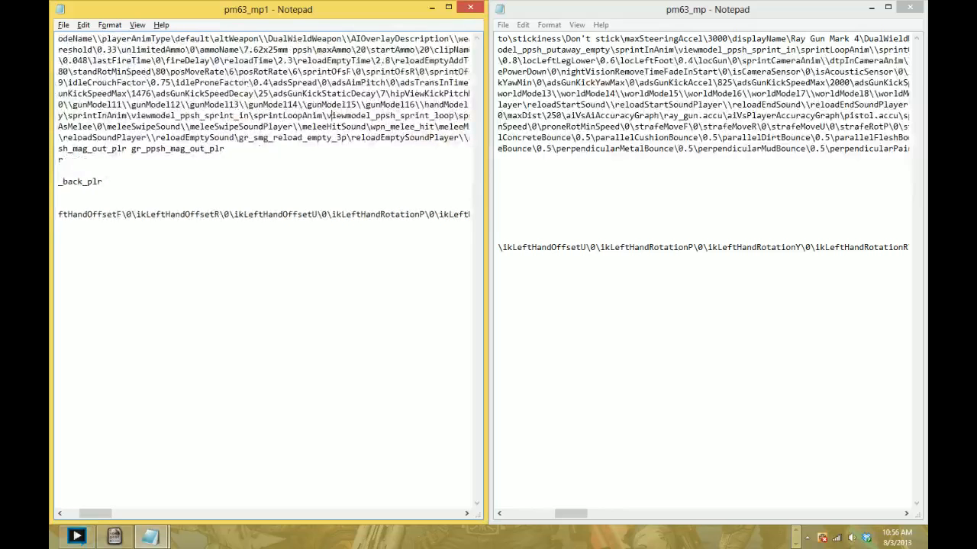
drag(327, 116, 454, 116)
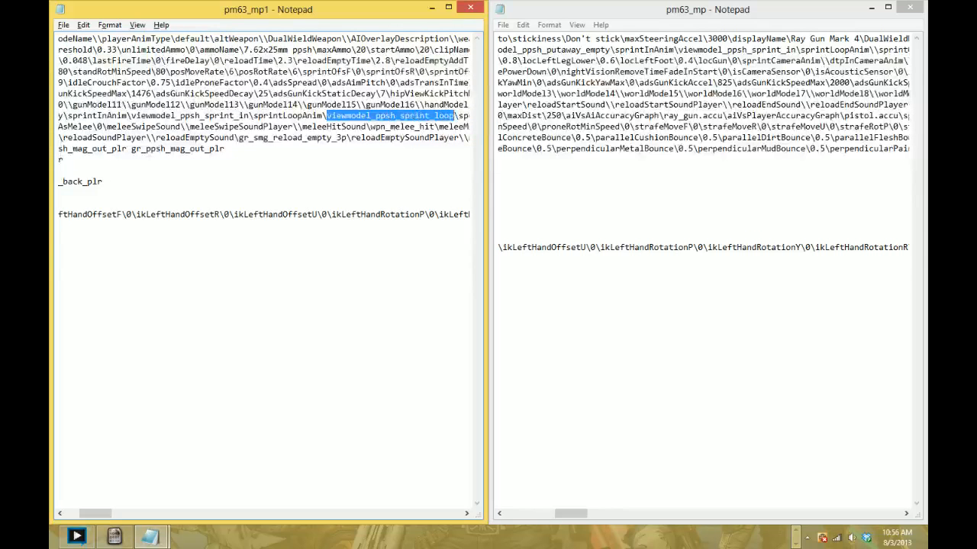
click(873, 49)
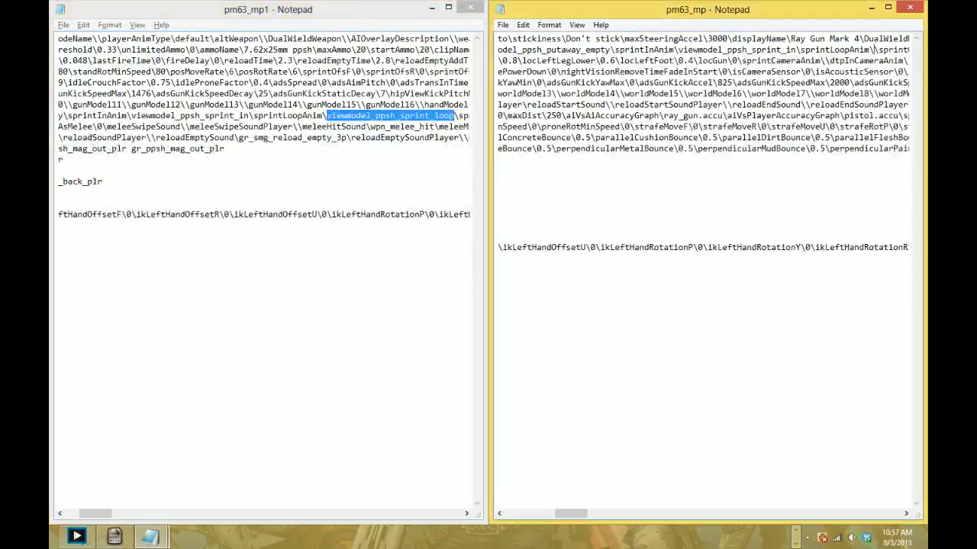
key(ctrl+v)
- Copy the sprintOutAnim value viewmodel_ppsh_sprint_out from pm63_mp1 into the empty sprintOutAnim entry of pm63_mp
scroll(702, 275, right, 3)
click(416, 127)
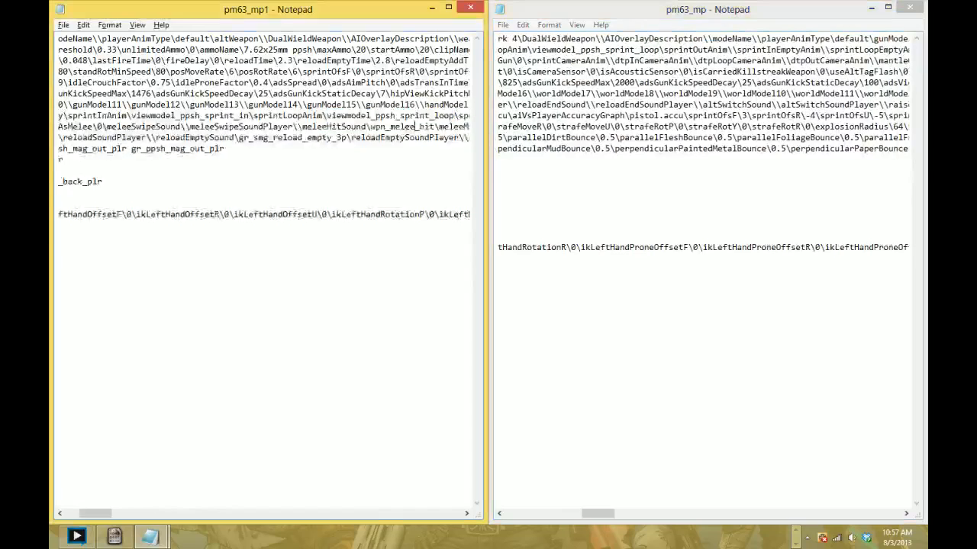
scroll(416, 126, right, 3)
scroll(263, 275, right, 2)
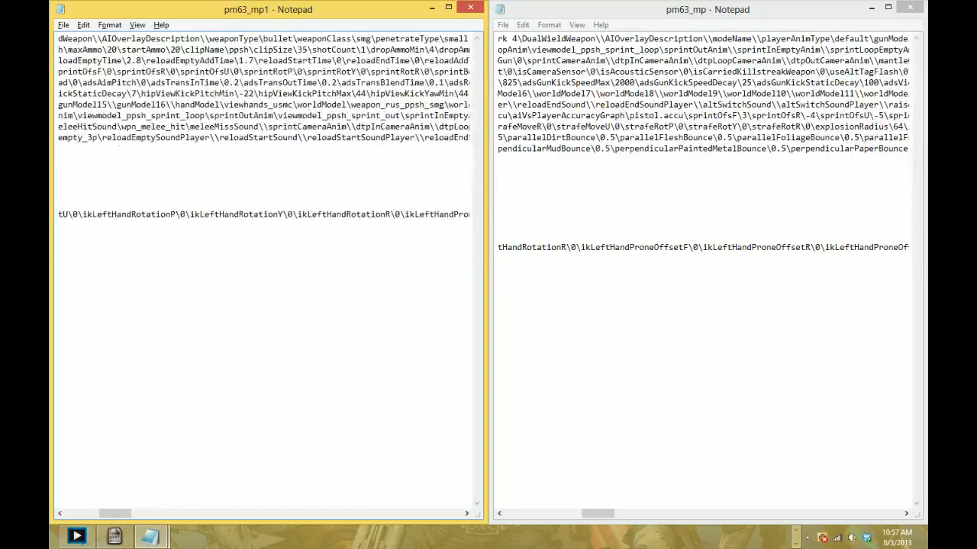
drag(278, 115, 391, 116)
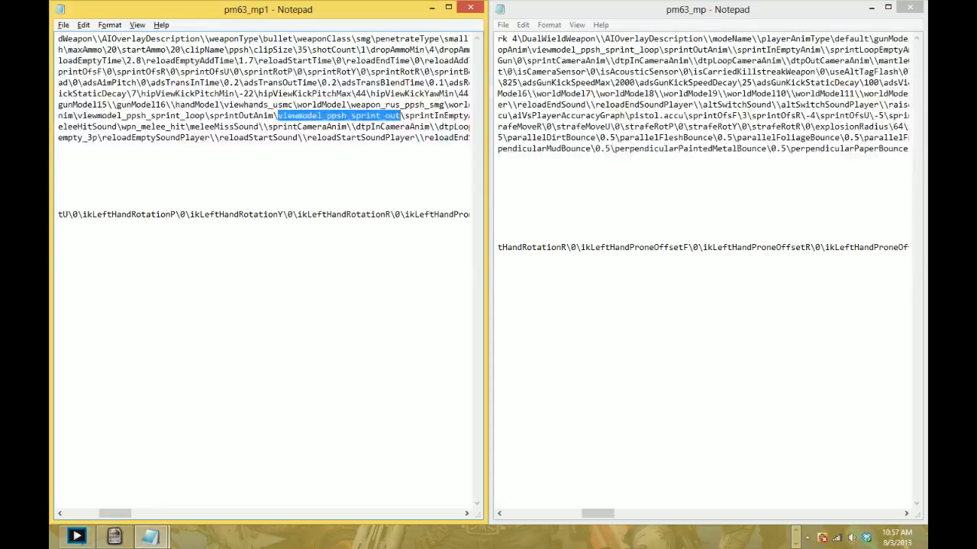
click(731, 50)
key(ctrl+v)
- Copy the sprintInEmptyAnim value viewmodel_ppsh_empty_sprint_in from pm63_mp1 into the blank sprintInEmptyAnim entry of pm63_mp
click(390, 116)
scroll(390, 116, right, 5)
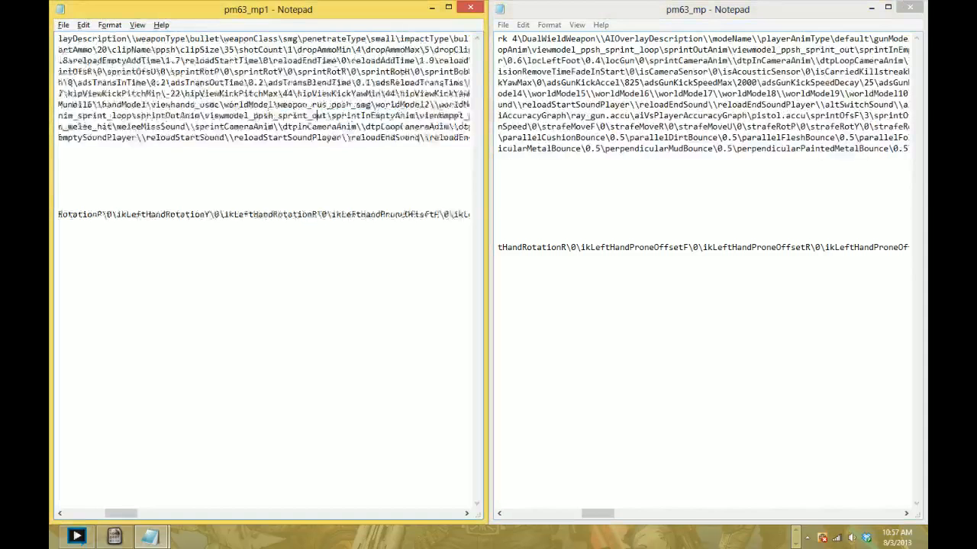
scroll(263, 275, right, 3)
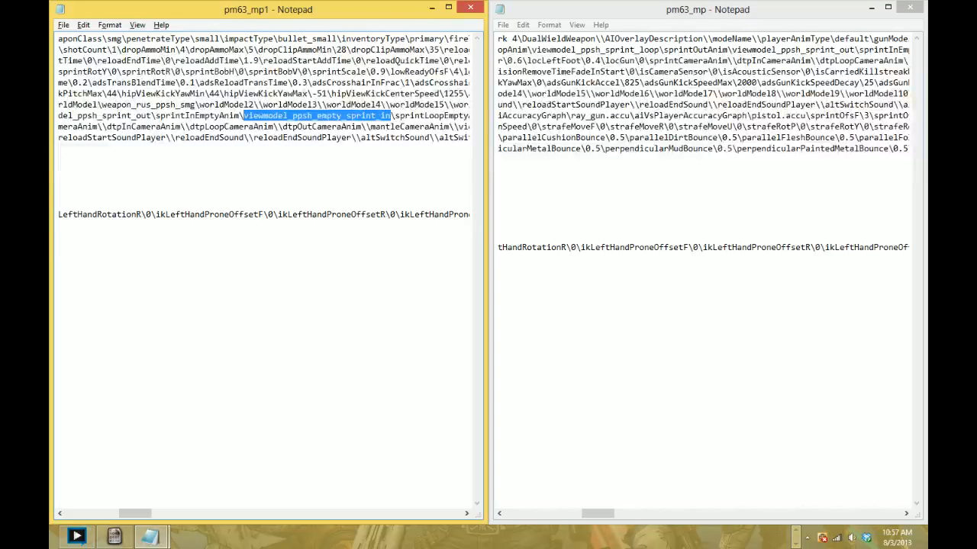
click(691, 61)
scroll(691, 60, right, 6)
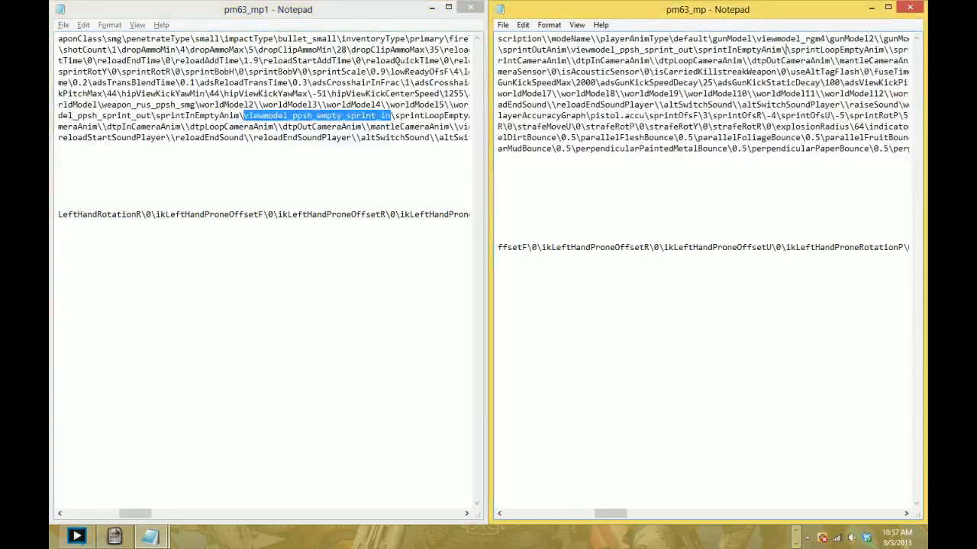
key(ctrl+v)
- Copy the sprintLoopEmptyAnim value viewmodel_ppsh_empty_sprint_loop from pm63_mp1 into the blank sprintLoopEmptyAnim entry of pm63_mp
click(385, 137)
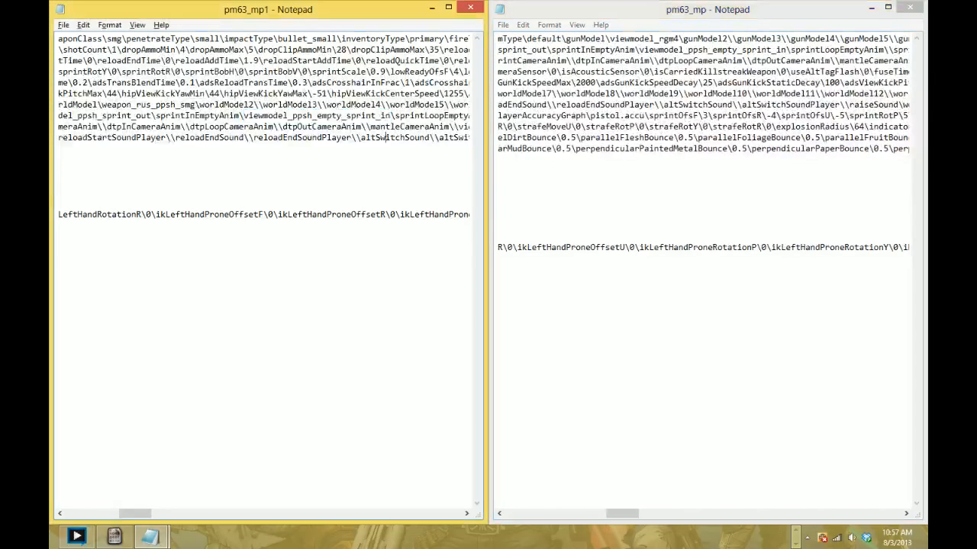
scroll(385, 137, right, 8)
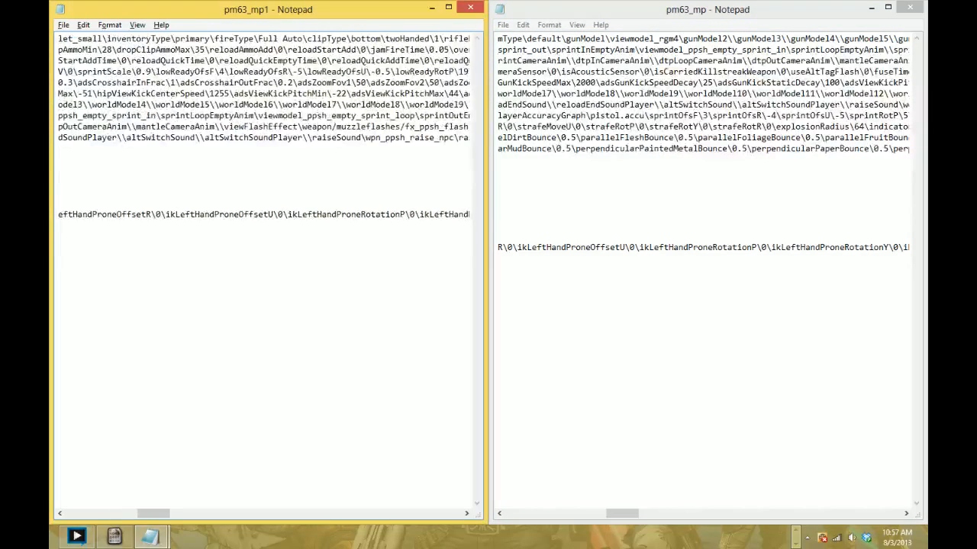
drag(257, 115, 330, 115)
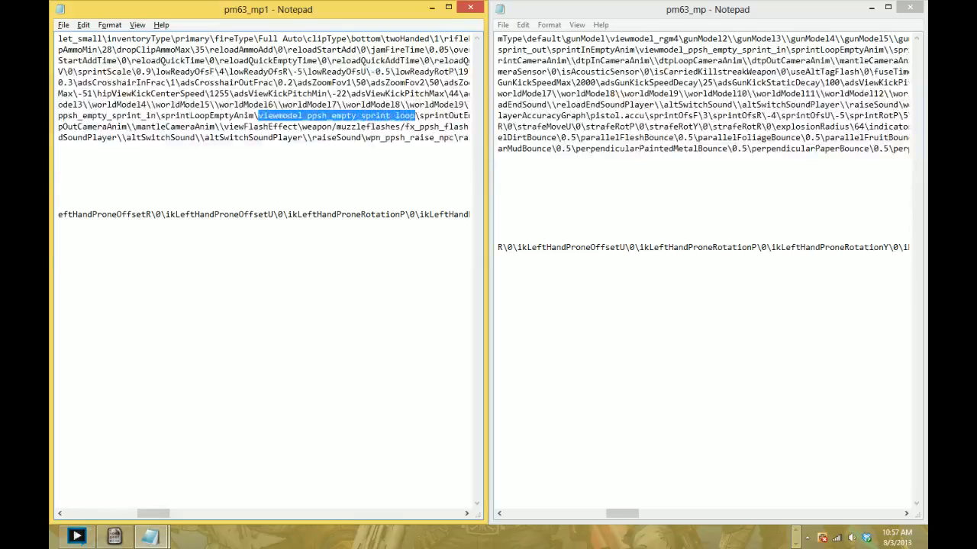
click(725, 60)
scroll(725, 60, right, 4)
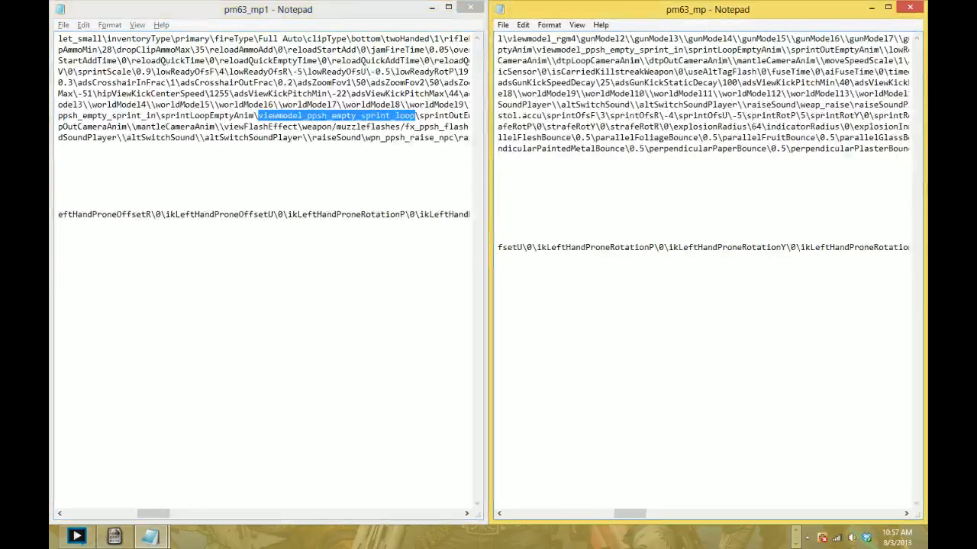
key(ctrl+v)
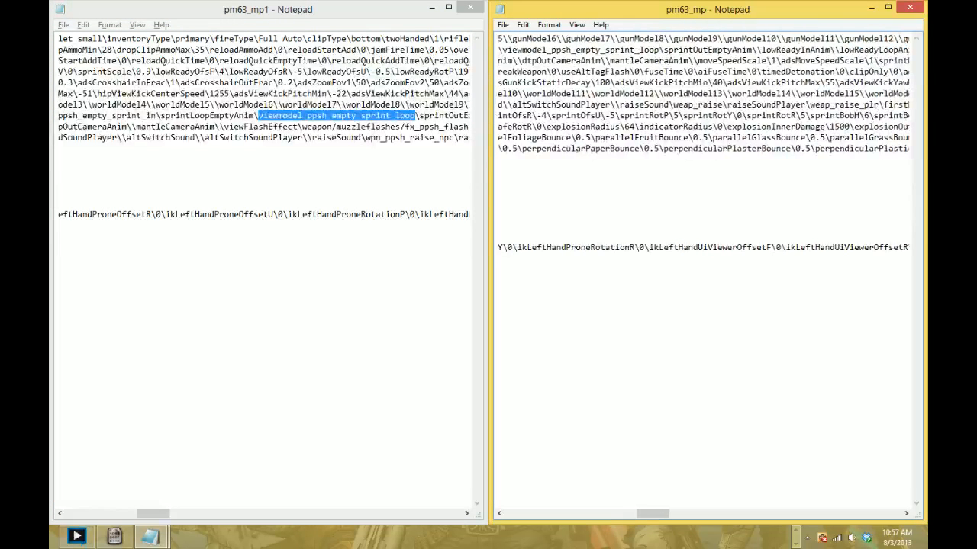
- Copy the sprintOutEmptyAnim value viewmodel_ppsh_empty_sprint_out from pm63_mp1 into the blank sprintOutEmptyAnim entry of pm63_mp
click(430, 126)
scroll(429, 127, right, 8)
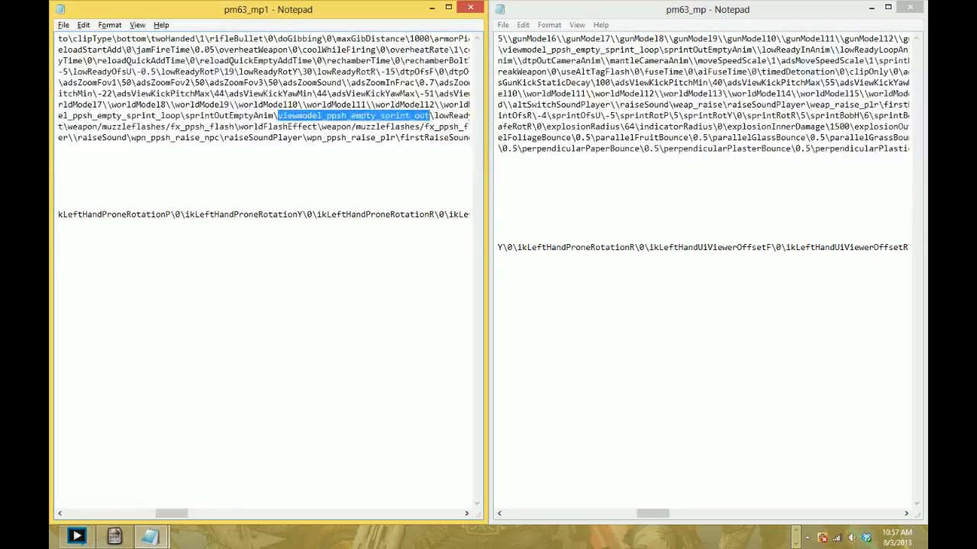
click(756, 50)
key(ctrl+v)
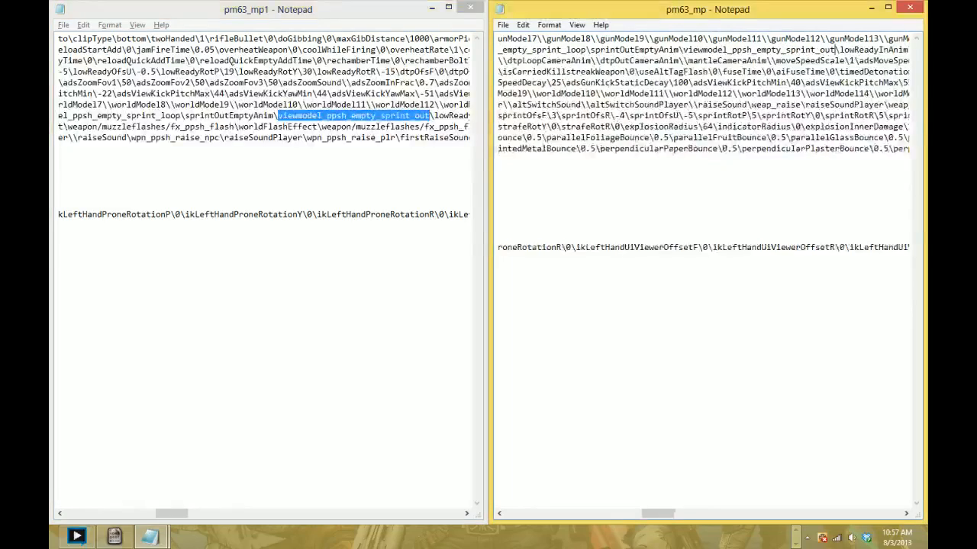
- Replace the adsFireAnim value in pm63_mp with viewmodel_ppsh_fire copied from the same entry in pm63_mp1
scroll(703, 267, right, 16)
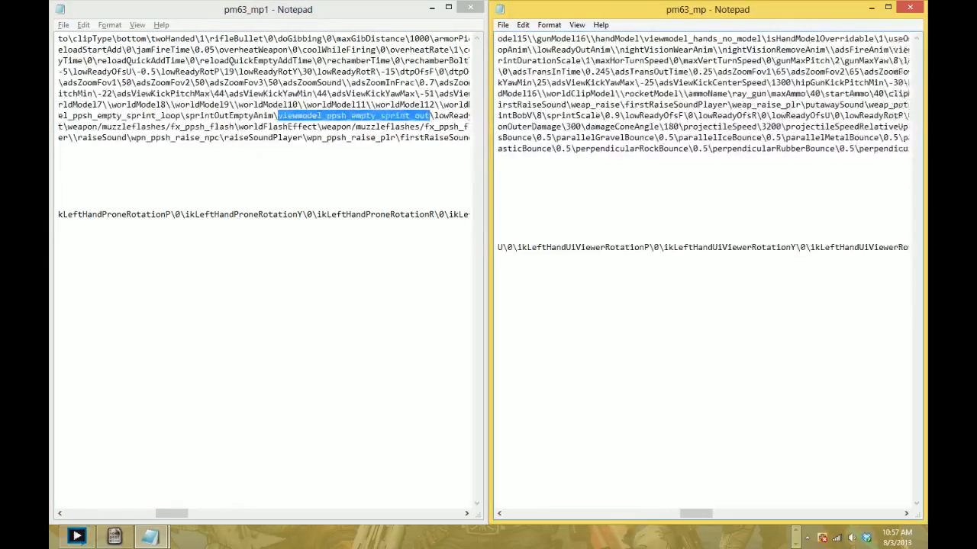
scroll(704, 267, right, 4)
scroll(702, 275, right, 2)
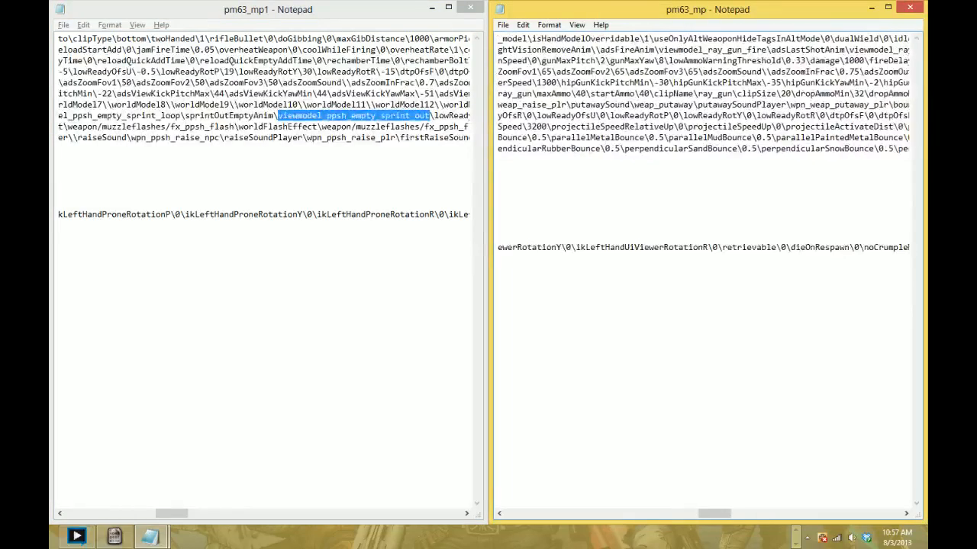
click(395, 126)
scroll(395, 127, right, 11)
scroll(264, 275, right, 20)
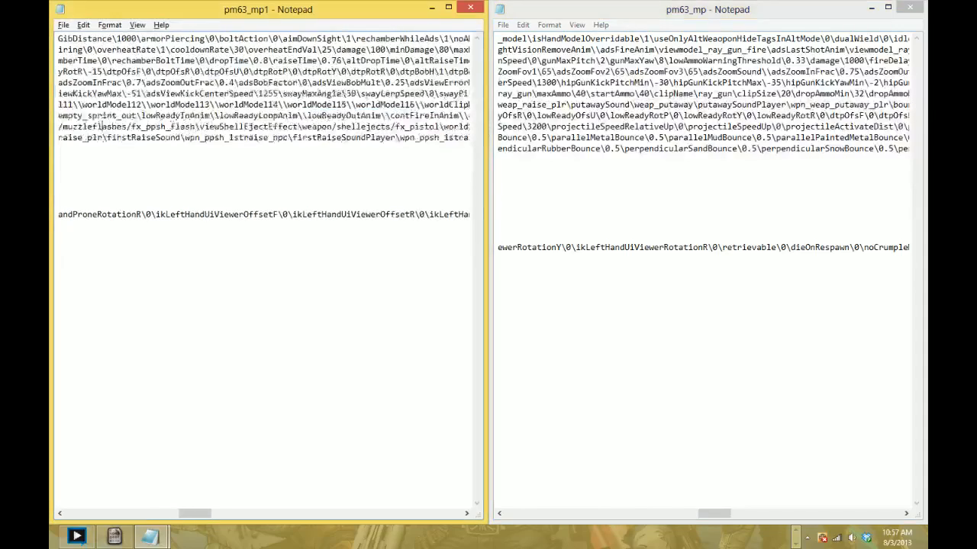
scroll(263, 275, right, 10)
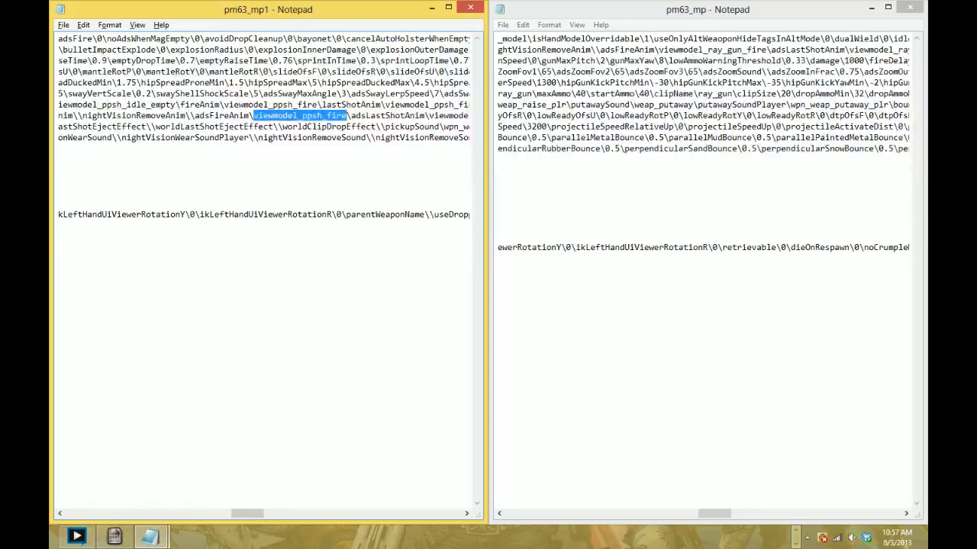
drag(659, 50, 684, 49)
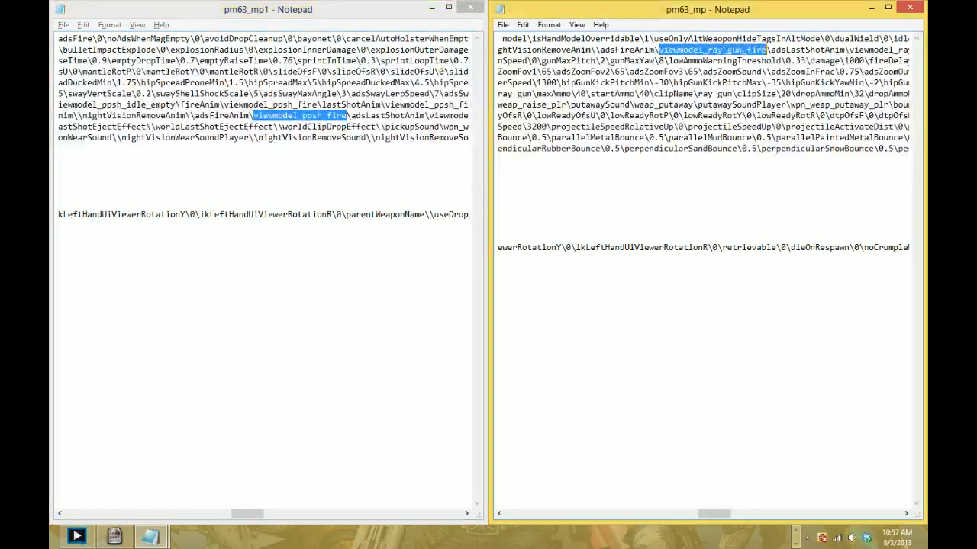
key(ctrl+v)
- Replace the adsLastShotAnim value in pm63_mp with viewmodel_ppsh_fire copied from the same entry in pm63_mp1
click(255, 127)
scroll(254, 126, right, 5)
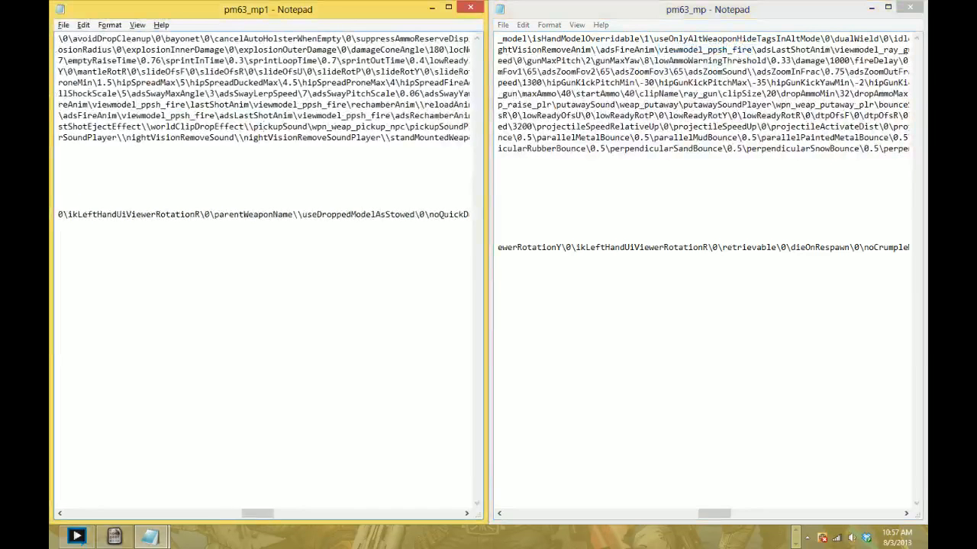
drag(298, 116, 342, 115)
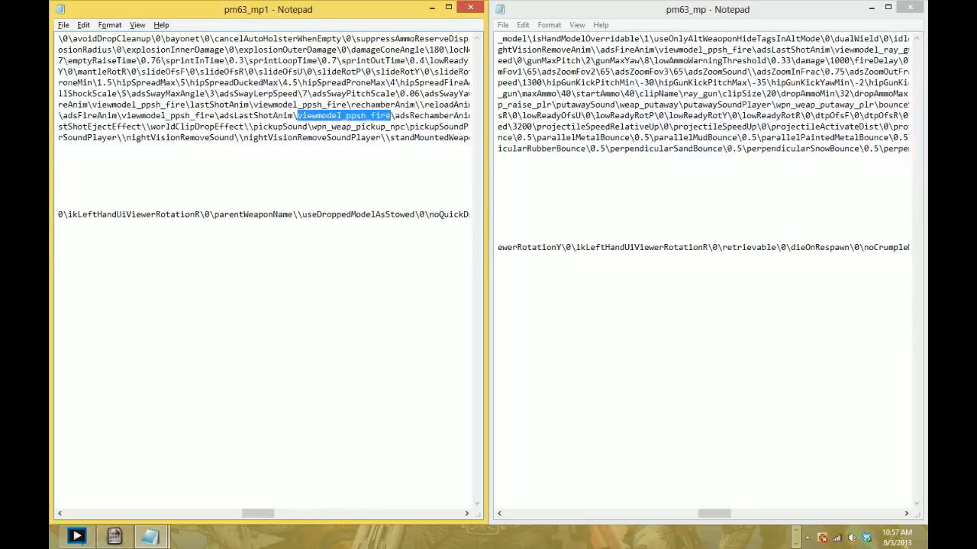
scroll(264, 127, right, 4)
click(785, 71)
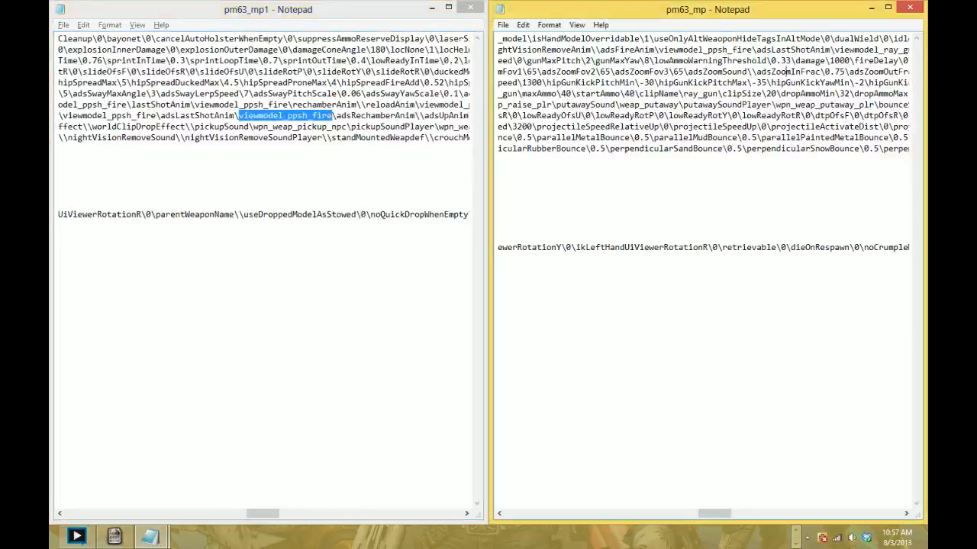
scroll(701, 99, right, 8)
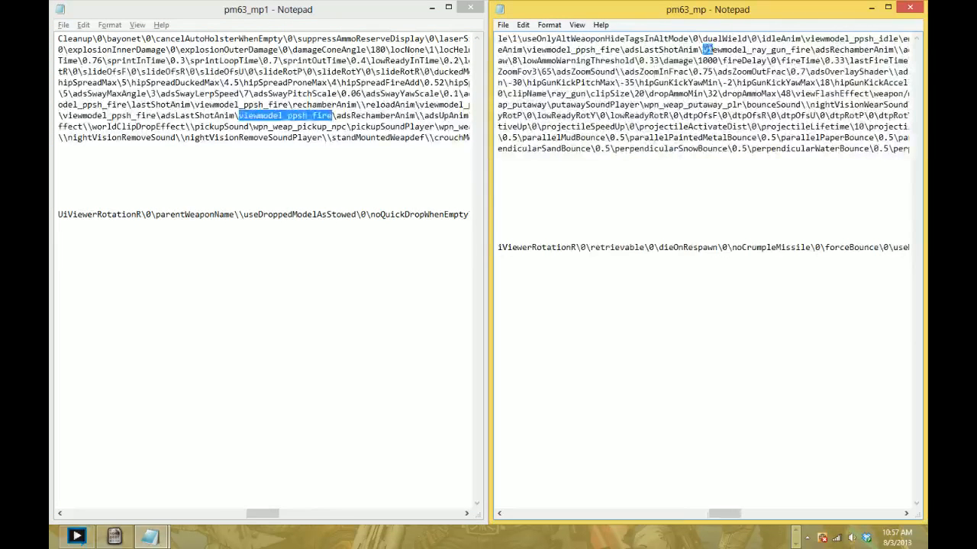
drag(712, 50, 810, 51)
text(viewmodel_ppsh_fire)
- Find adsUpAnim in pm63_mp1 and copy its value viewmodel_ppsh_ADS_up over the ray gun value of adsUpAnim in pm63_mp
scroll(810, 52, right, 9)
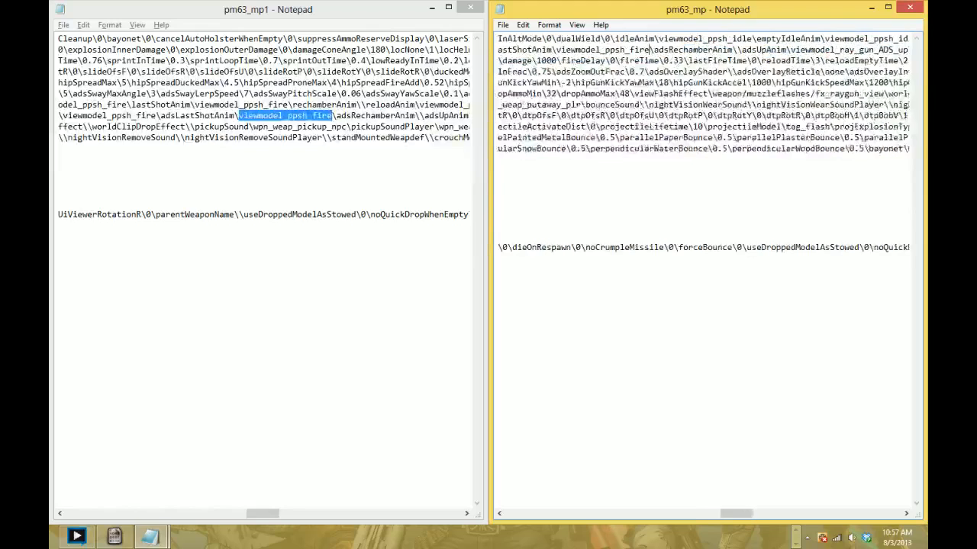
scroll(702, 100, right, 8)
click(320, 150)
scroll(320, 149, right, 5)
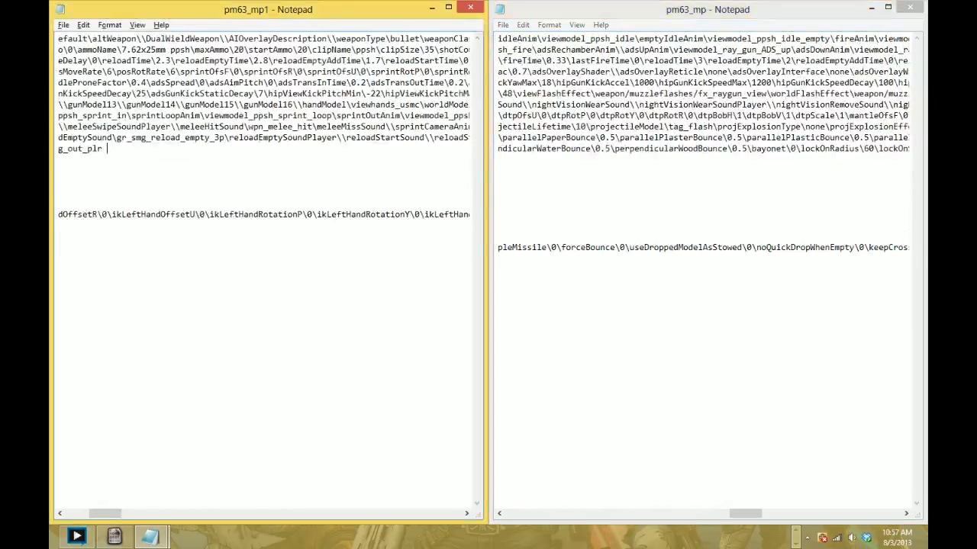
key(ctrl+f)
text(adsupan)
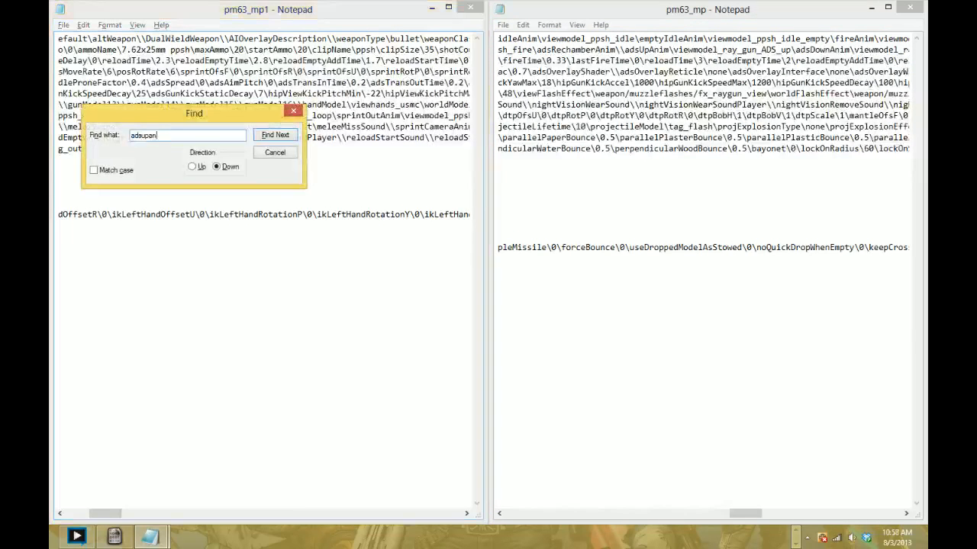
text(im)
key(Return)
key(Escape)
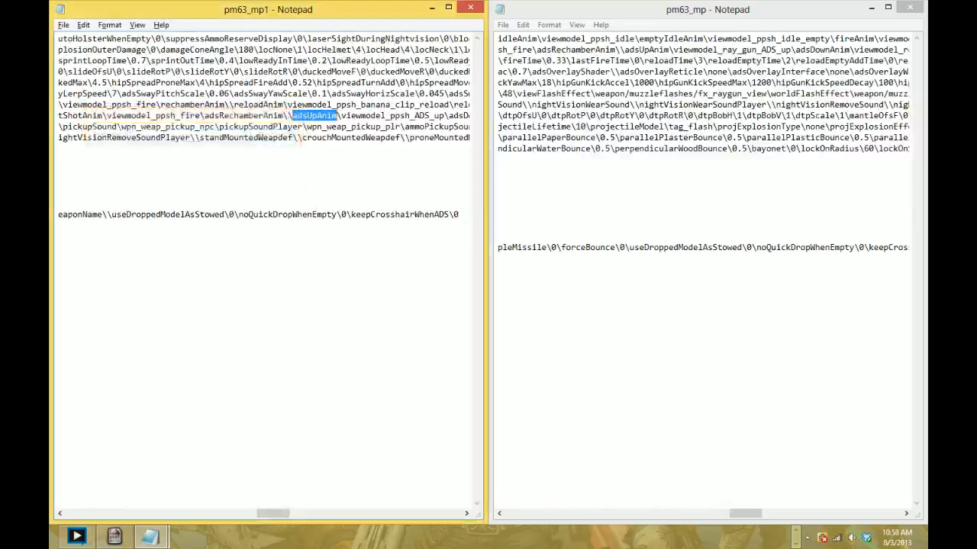
key(Right)
key(Right)
key(shift+Right)
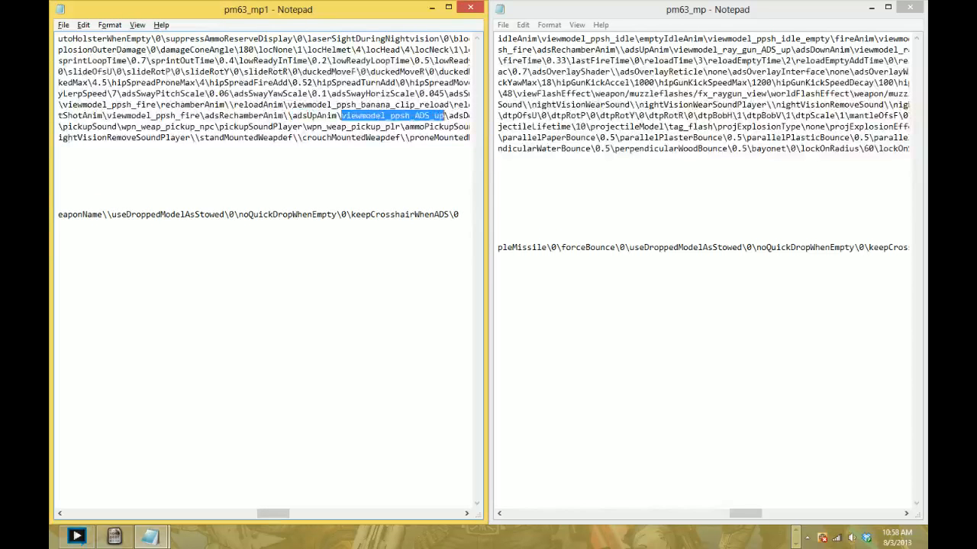
drag(672, 50, 786, 50)
text(viewmodel_ppsh_ADS_up)
- Replace the adsDownAnim value in pm63_mp with viewmodel_ppsh_ADS_down copied from pm63_mp1
scroll(687, 114, right, 3)
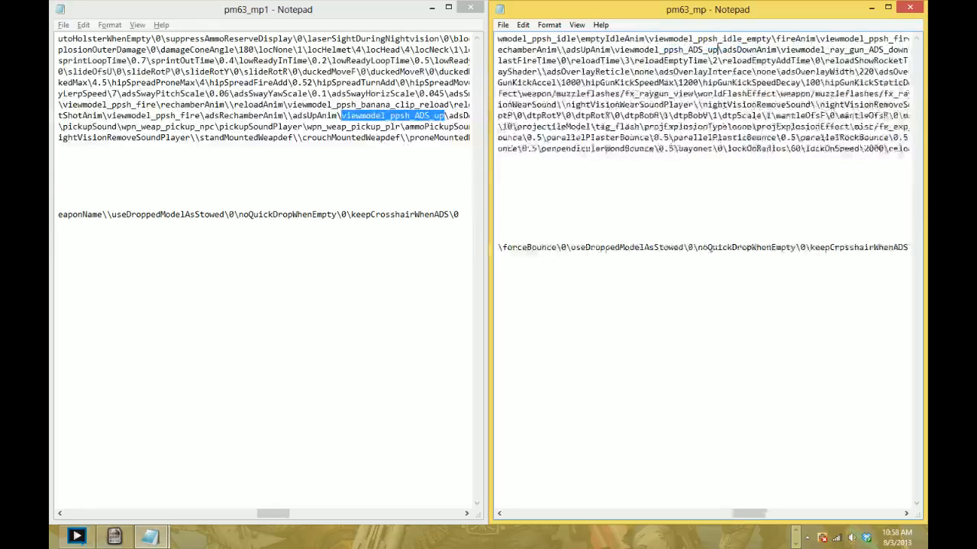
click(371, 127)
scroll(372, 127, right, 9)
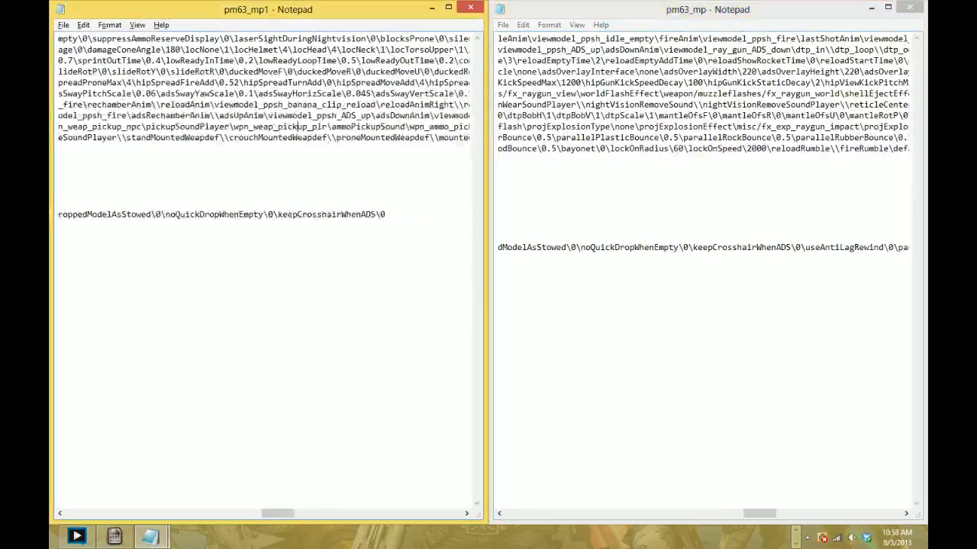
scroll(263, 115, right, 3)
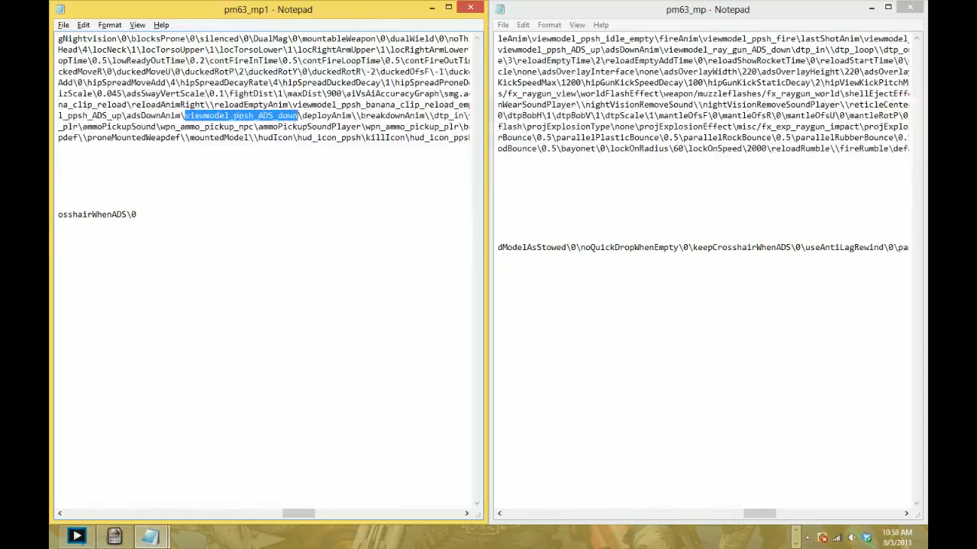
click(666, 50)
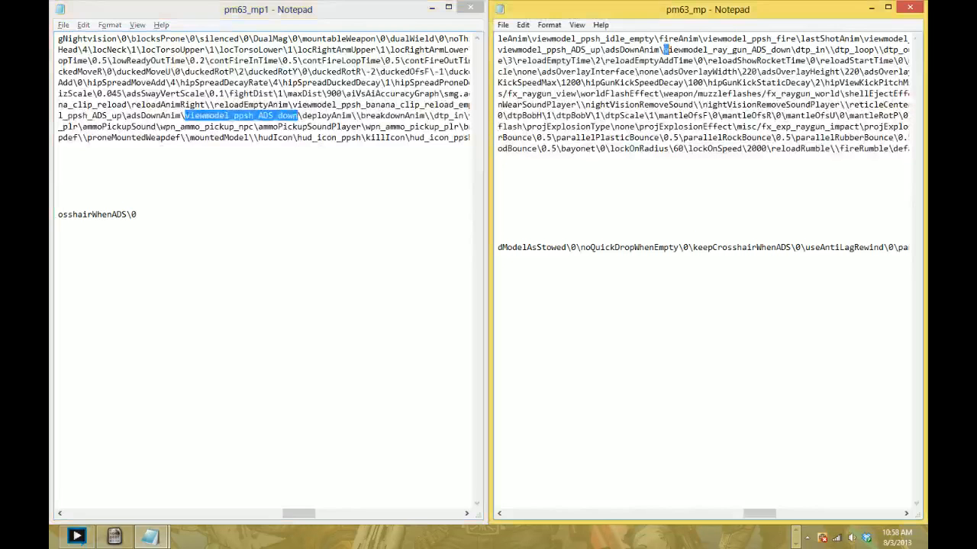
drag(664, 49, 770, 51)
text(viewmodel_ppsh_ADS_down)
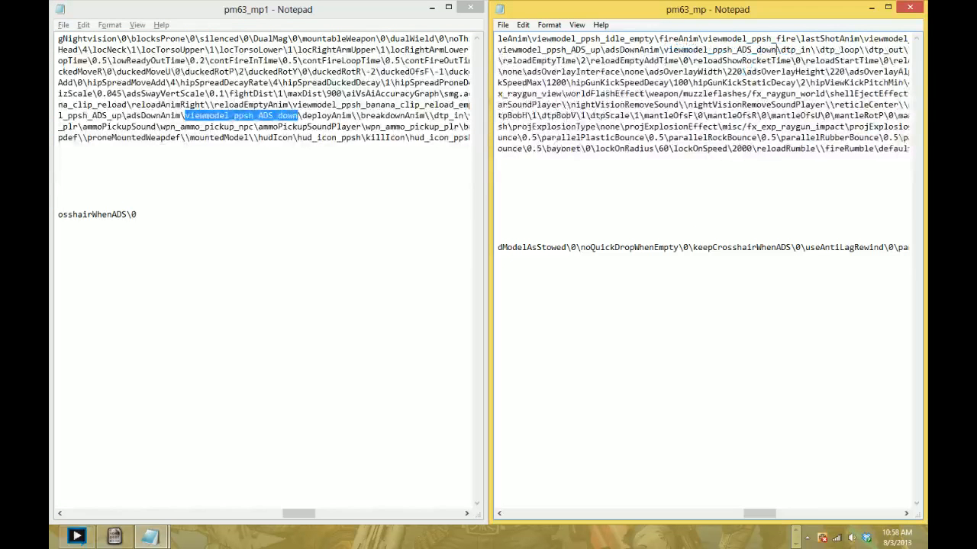
- Copy the dtp_in value viewmodel_ppsh_d2p_in from pm63_mp1 into the empty dtp_in entry of pm63_mp
click(406, 115)
scroll(405, 116, right, 20)
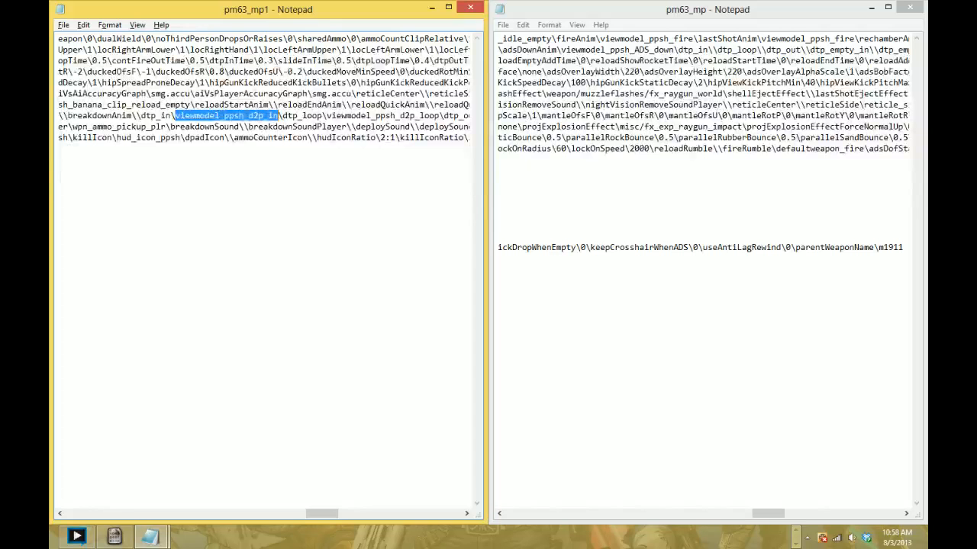
click(698, 50)
text(viewmodel_ppsh_d2p_in)
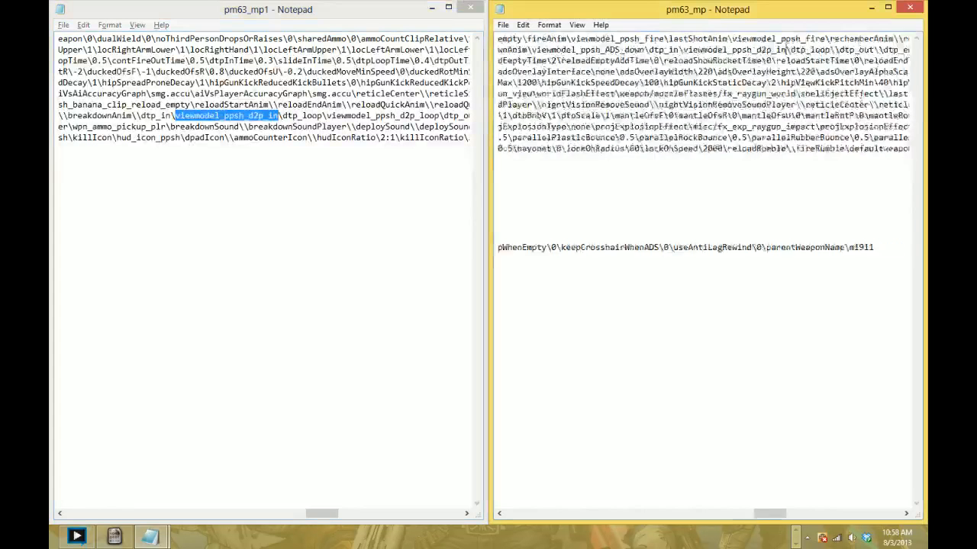
- Copy the dtp_loop value viewmodel_ppsh_d2p_loop from pm63_mp1 into the empty dtp_loop entry of pm63_mp
scroll(702, 94, right, 6)
click(274, 127)
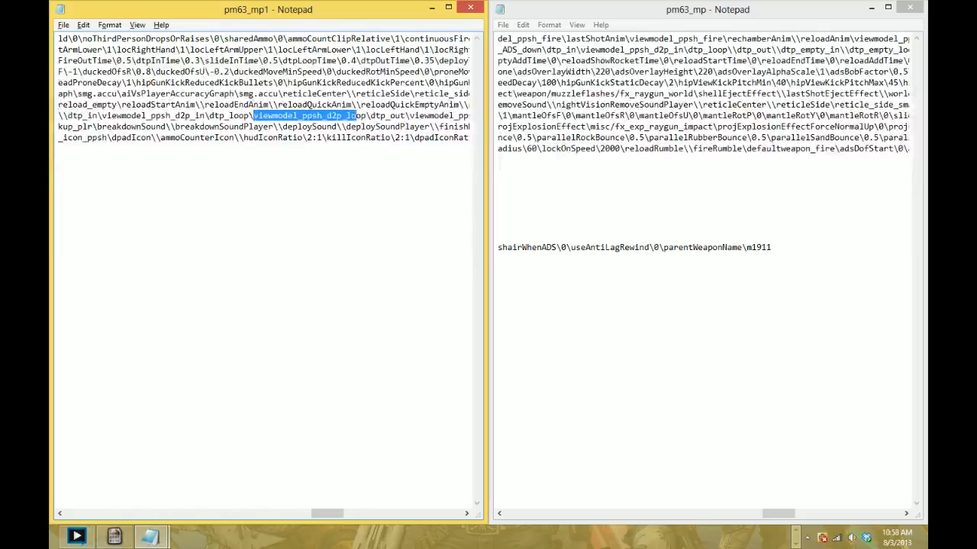
click(731, 50)
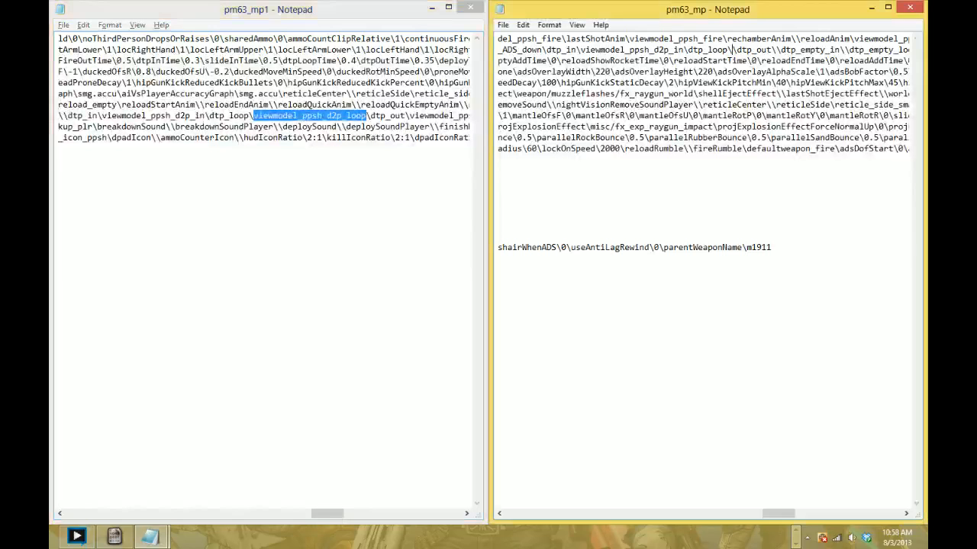
text(viewmodel_ppsh_d2p_loop)
- Copy the dtp_out value viewmodel_ppsh_d2p_out from pm63_mp1 into the empty dtp_out entry of pm63_mp
scroll(731, 50, right, 8)
click(247, 115)
scroll(247, 115, right, 10)
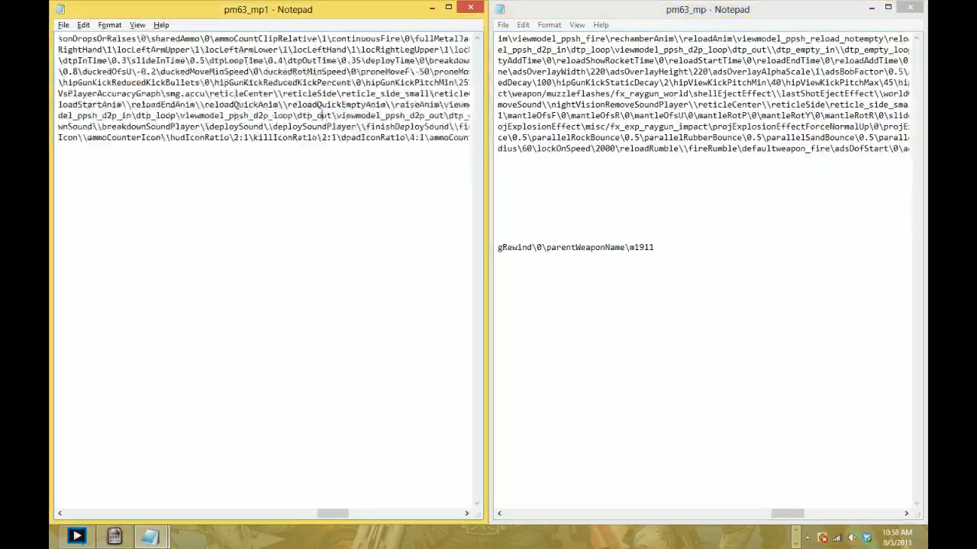
drag(264, 115, 353, 115)
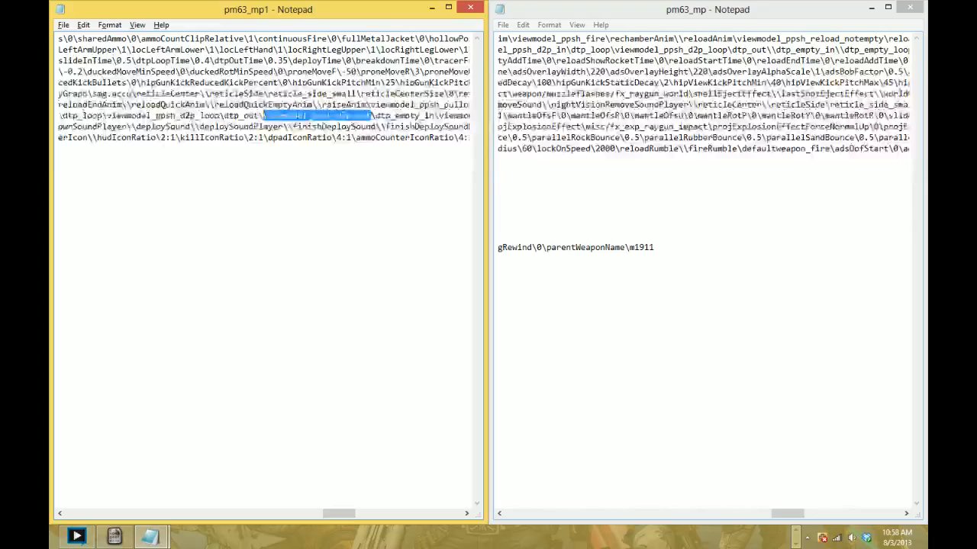
click(787, 50)
text(viewmodel_ppsh_d2p_out)
scroll(787, 50, right, 11)
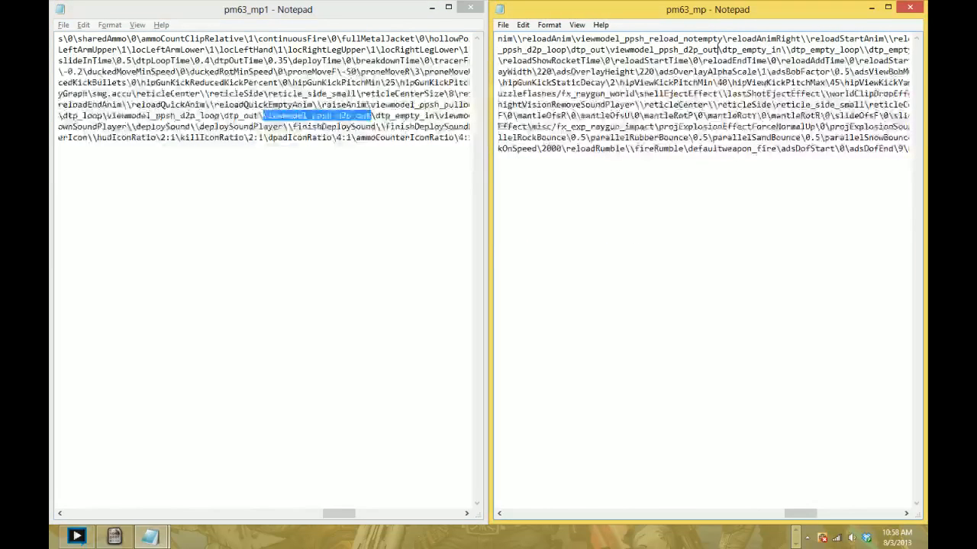
click(370, 115)
scroll(371, 116, right, 19)
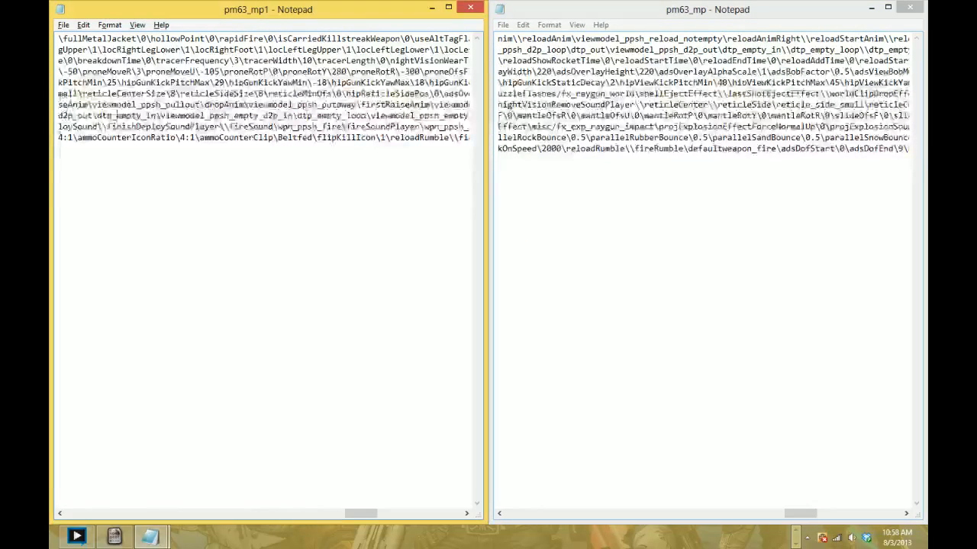
- Search pm63_mp for the reloadTime entry
click(674, 38)
key(ctrl+f)
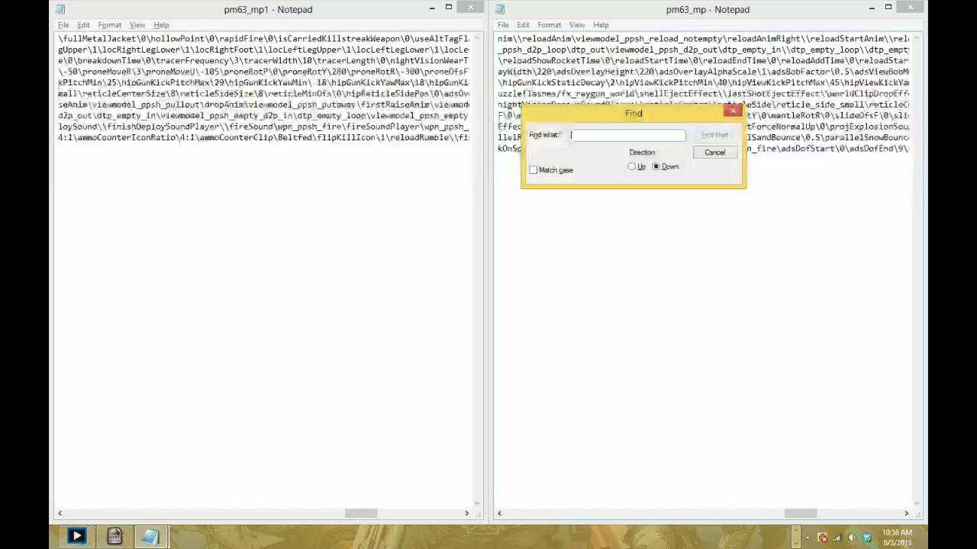
text(reloadtime)
key(Return)
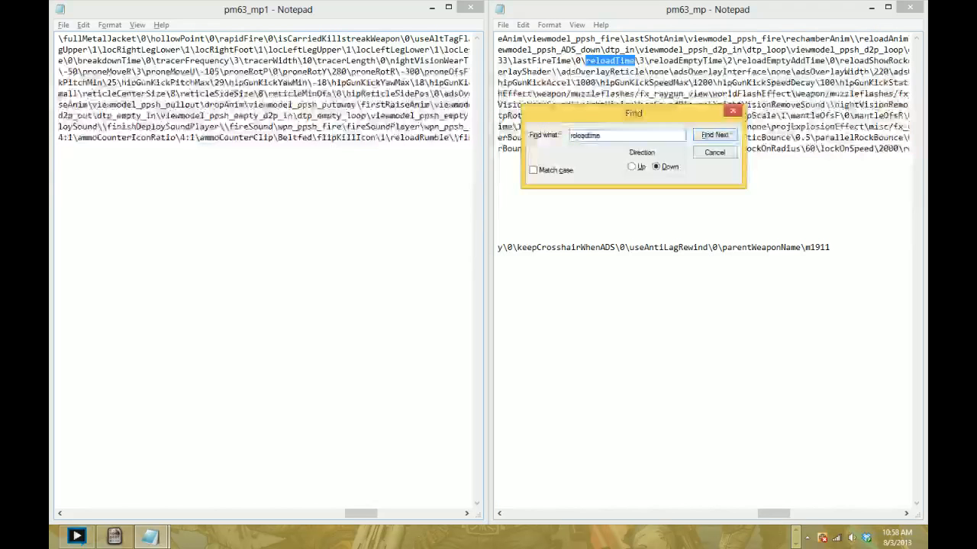
- Search pm63_mp1 for reloadTime and compare its reload time values with those in pm63_mp
key(alt+Tab)
key(ctrl+f)
text(reloadtime)
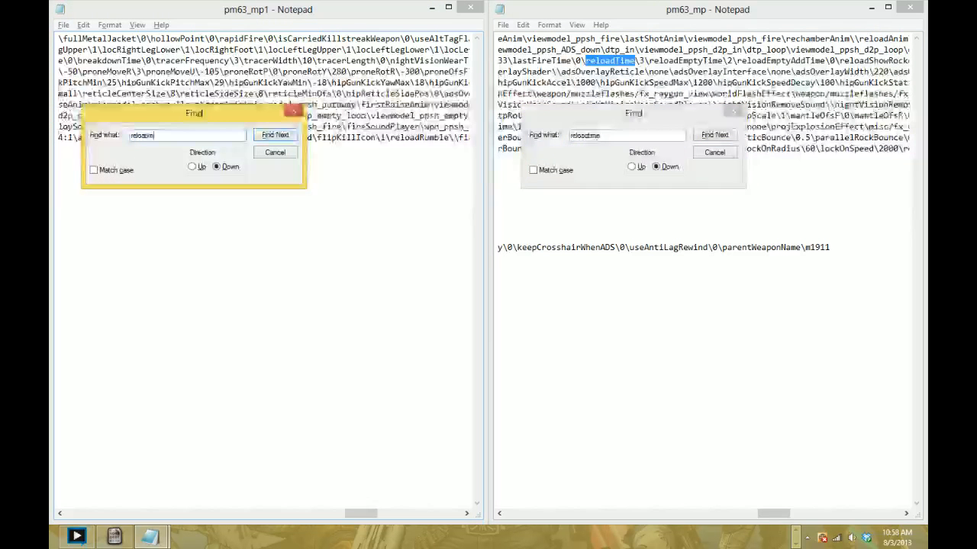
key(Return)
key(Return)
key(BackSpace)
key(BackSpace)
key(BackSpace)
key(BackSpace)
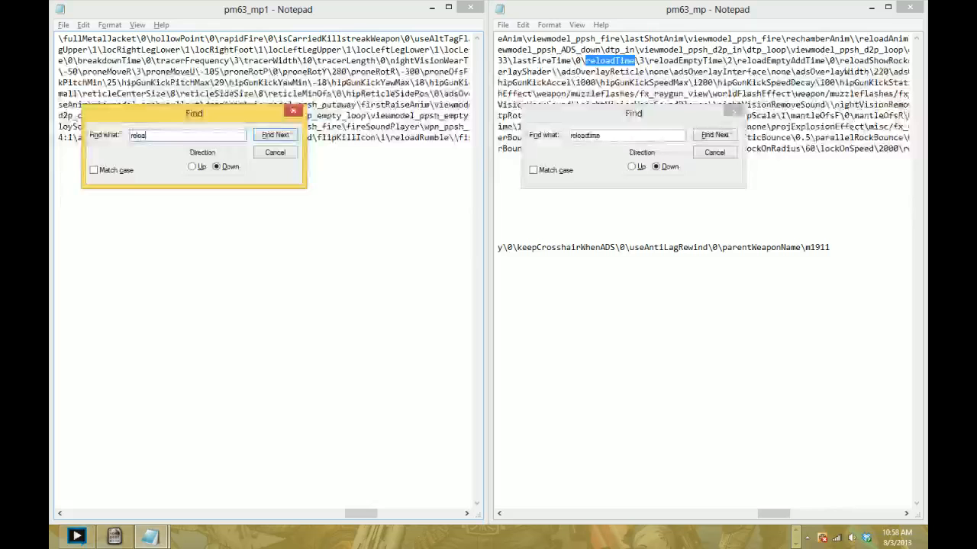
text(dtime)
key(Return)
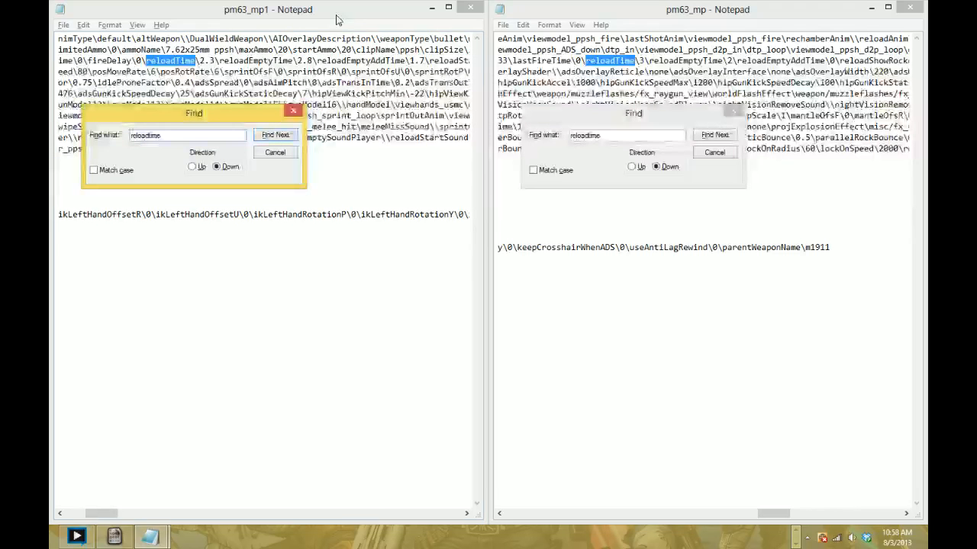
click(639, 61)
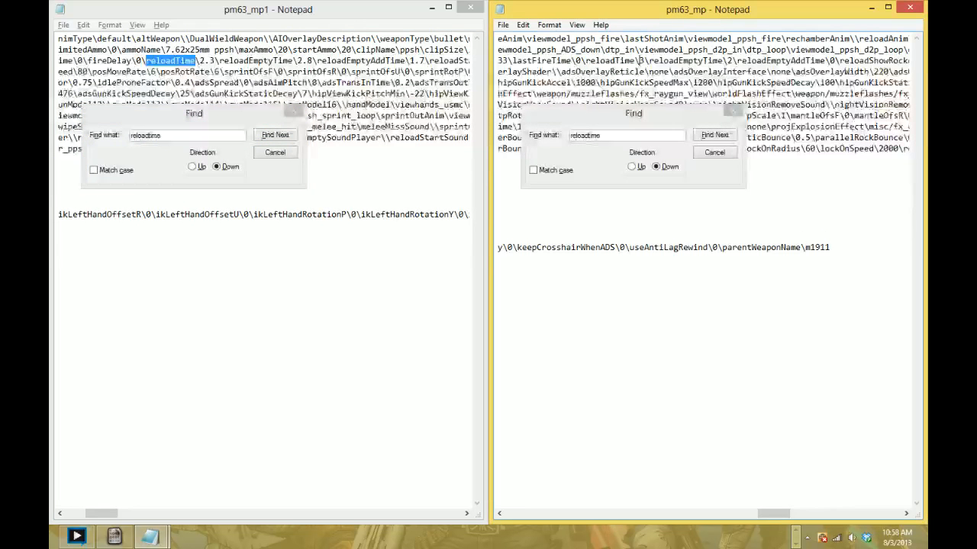
scroll(640, 61, left, 1)
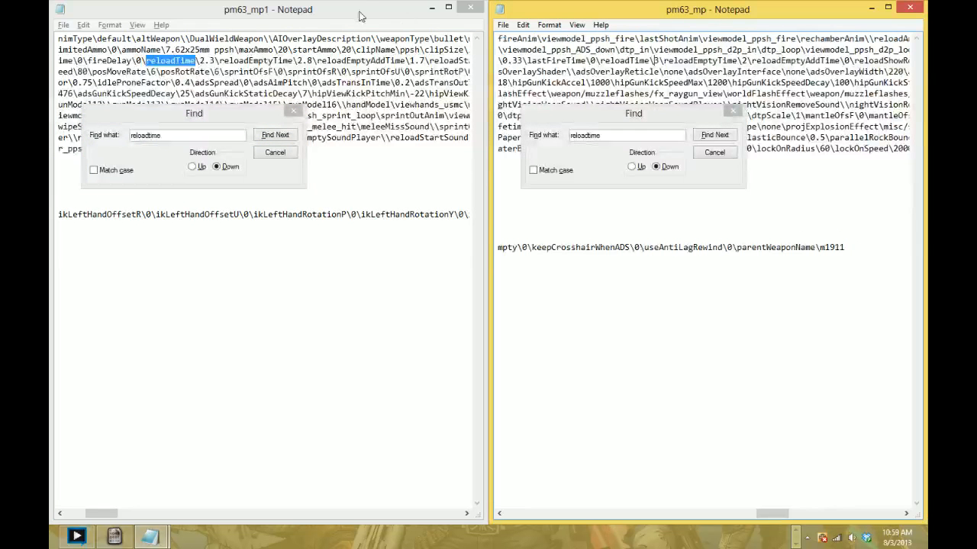
- Put pm63_mp1 out of the way and browse up from the mod's weapon folder to the Steam common games folder
click(432, 7)
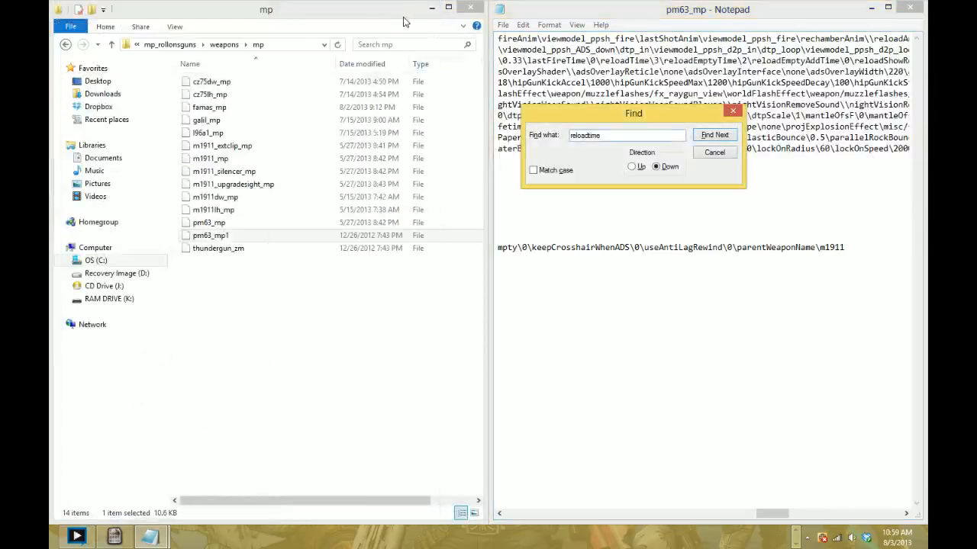
click(160, 45)
click(156, 45)
click(161, 44)
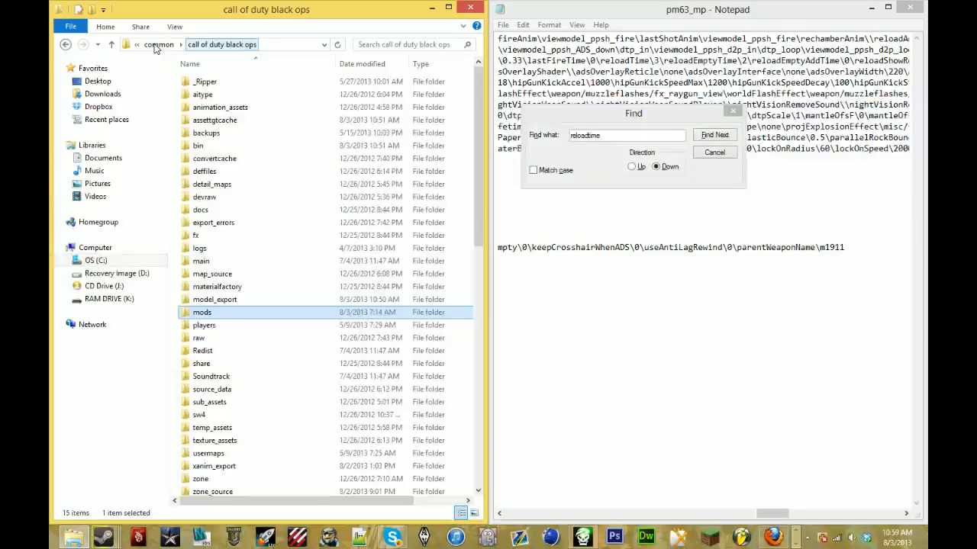
click(149, 44)
key(alt+Tab)
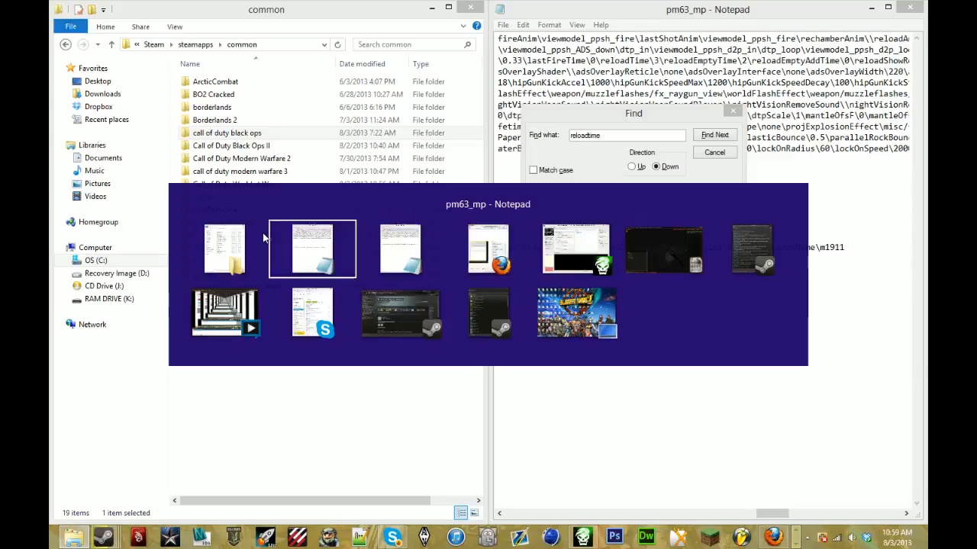
key(alt+Tab)
key(alt+Tab)
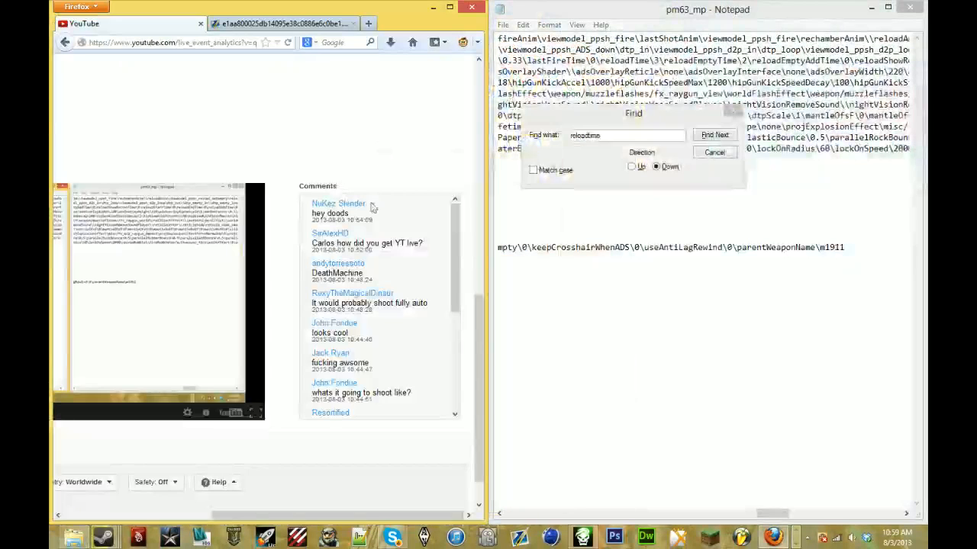
click(434, 7)
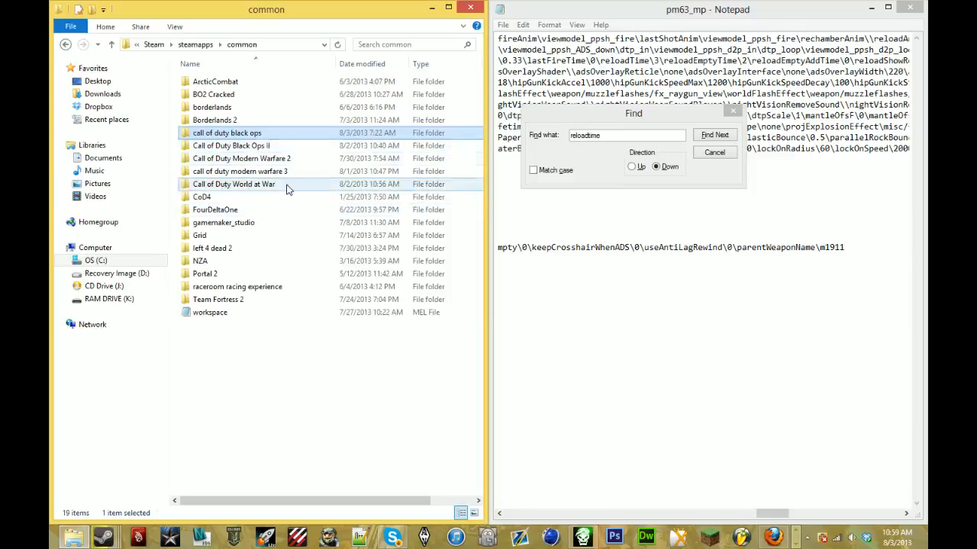
- Browse to the raw\weapons\mp folder of Call of Duty World at War
double_click(250, 186)
scroll(257, 184, down, 1)
double_click(252, 170)
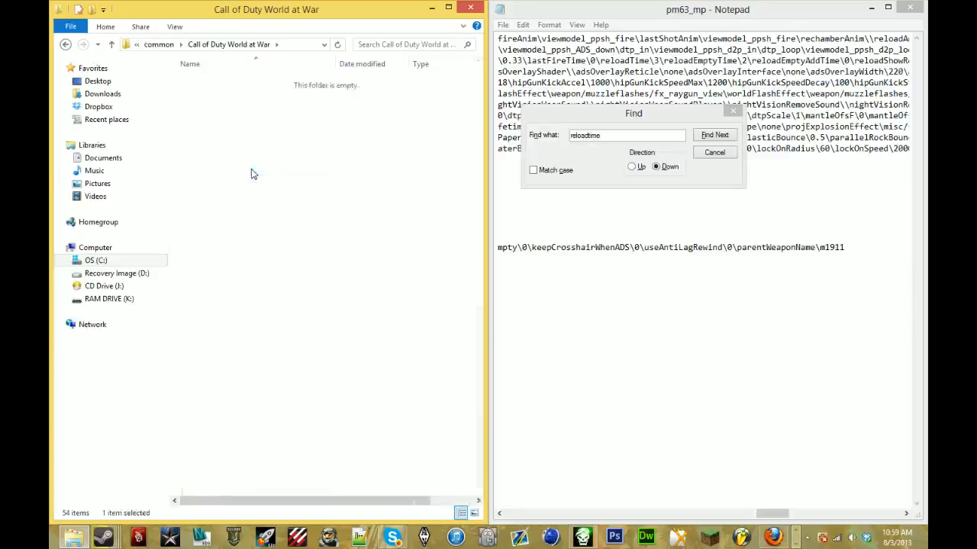
scroll(254, 175, down, 8)
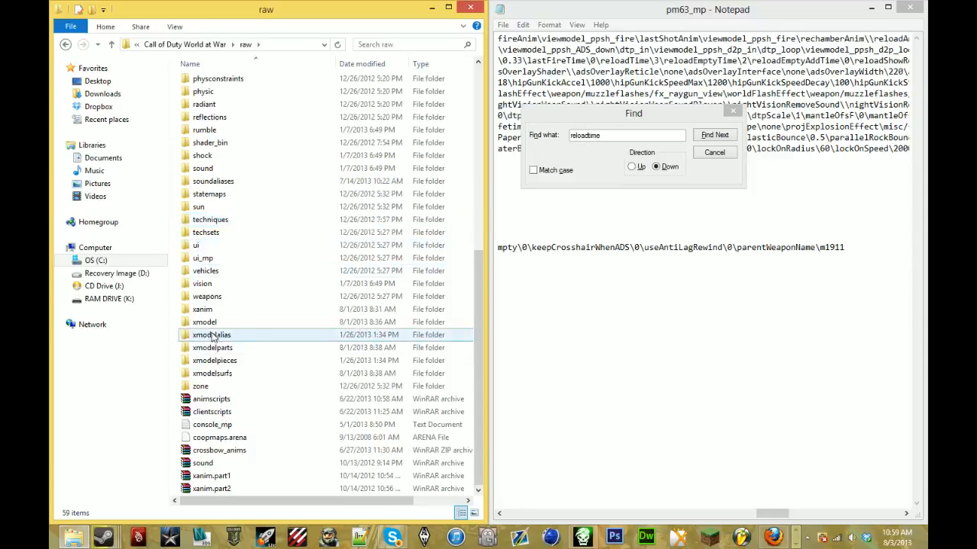
double_click(248, 300)
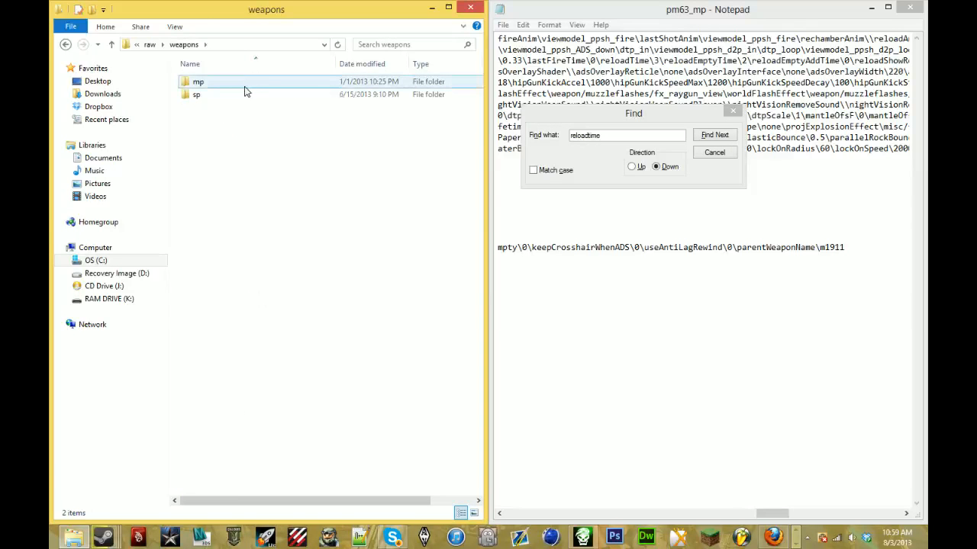
click(246, 90)
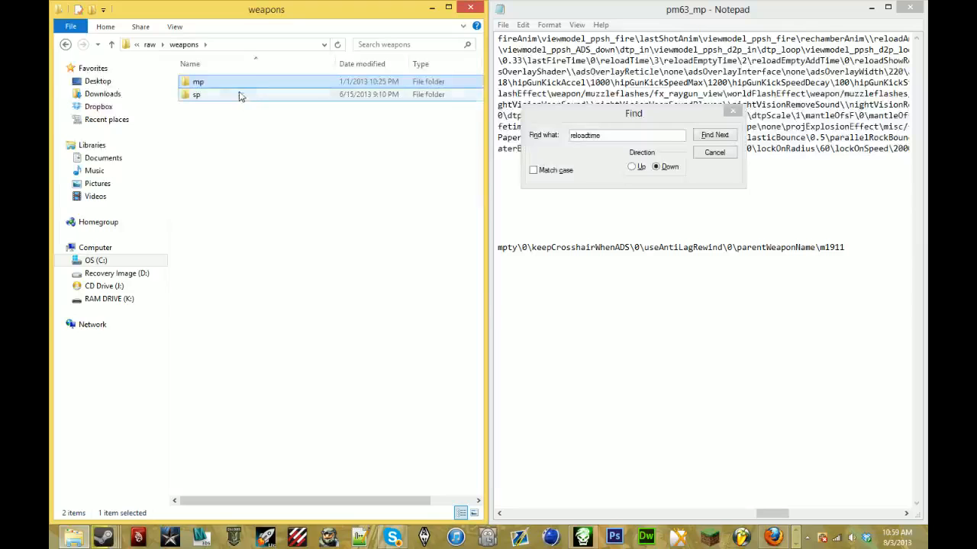
double_click(246, 83)
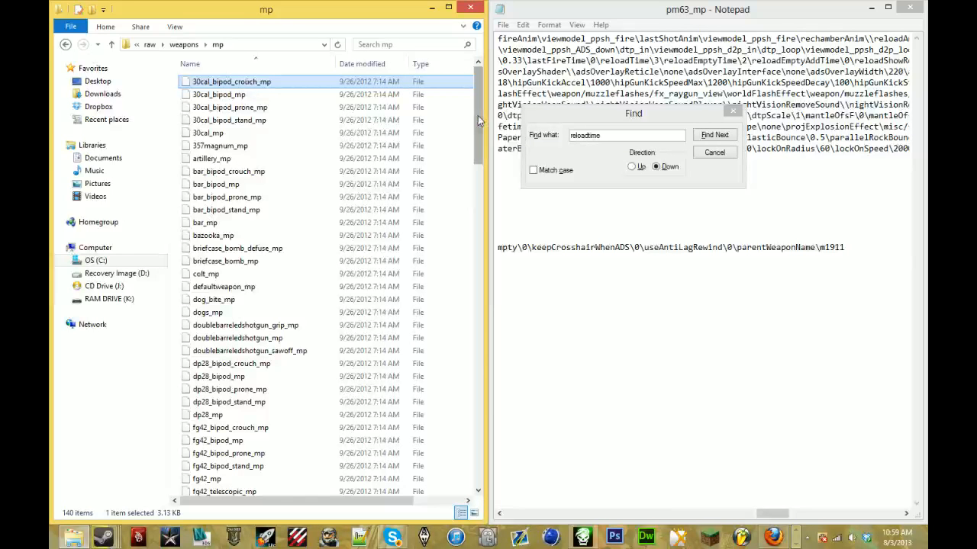
- Open the ppsh_bigammo_mp weapon file in Notepad and place it beside pm63_mp
drag(478, 118, 471, 349)
double_click(290, 252)
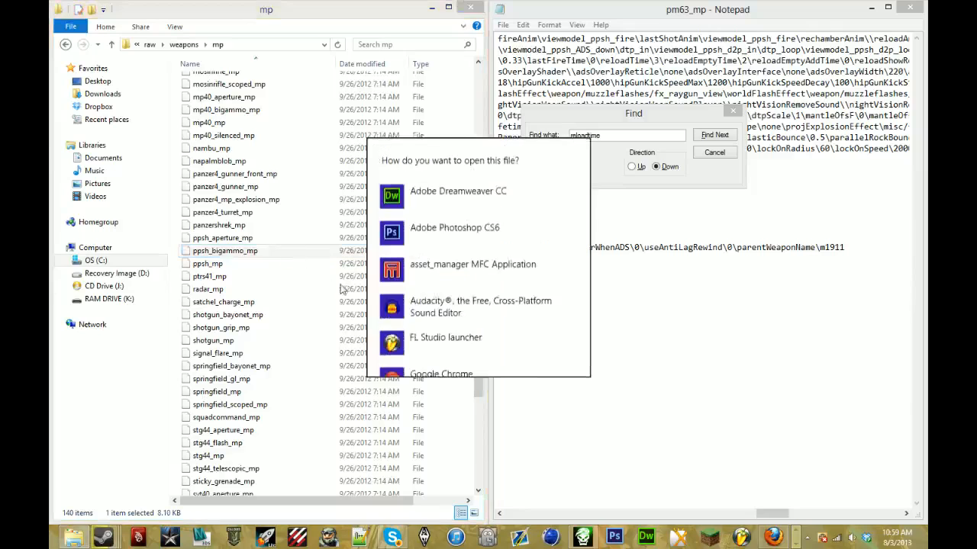
scroll(458, 316, down, 5)
click(428, 275)
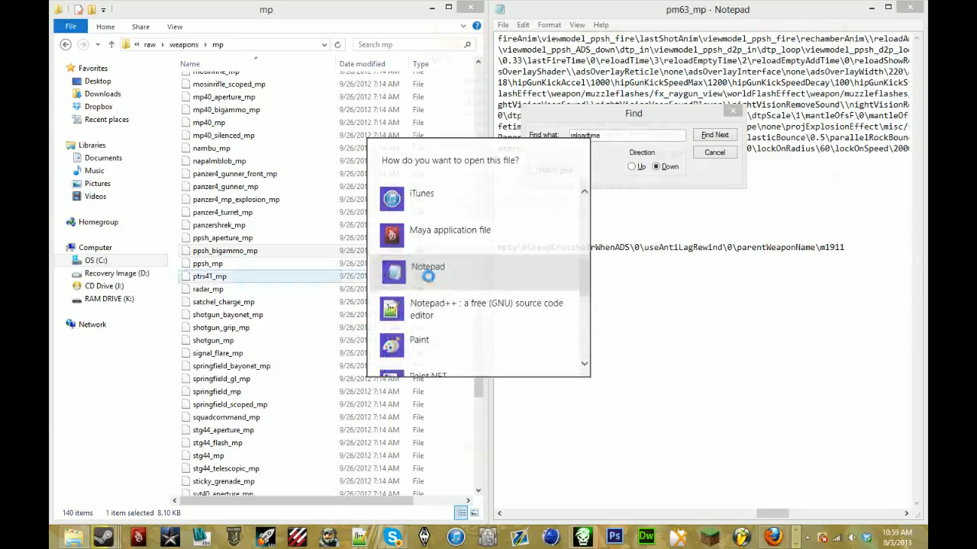
drag(572, 30, 51, 45)
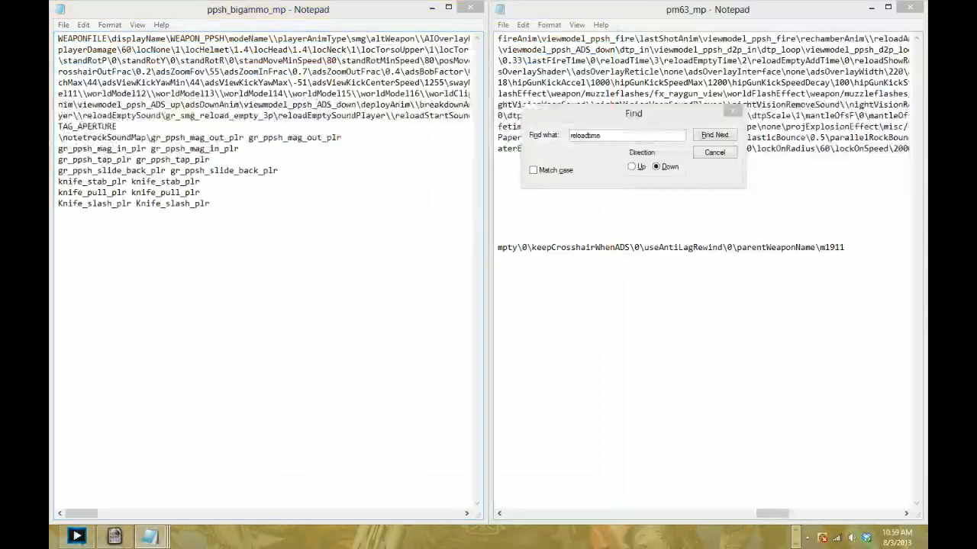
- Search ppsh_bigammo_mp for the reloadTime entry
key(ctrl+f)
text(reloadtime)
key(Return)
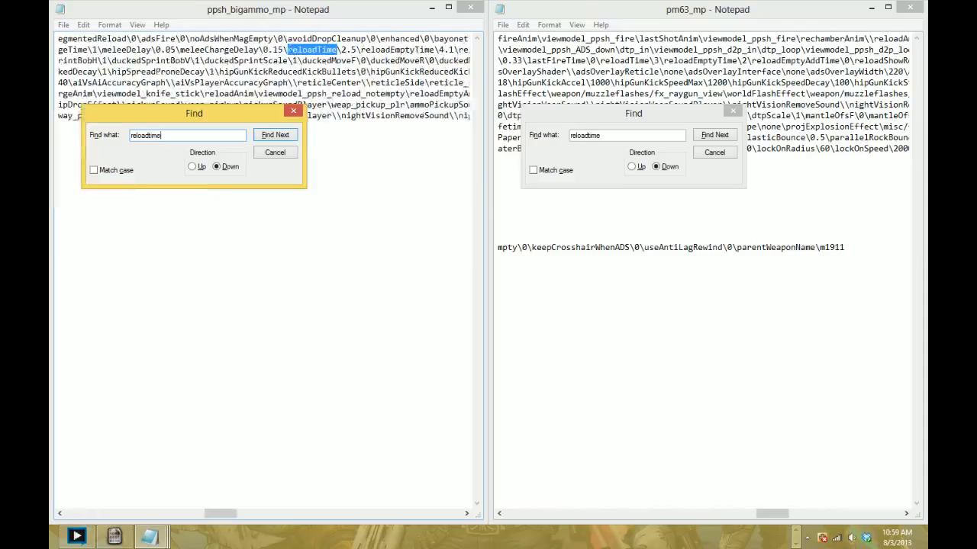
click(366, 71)
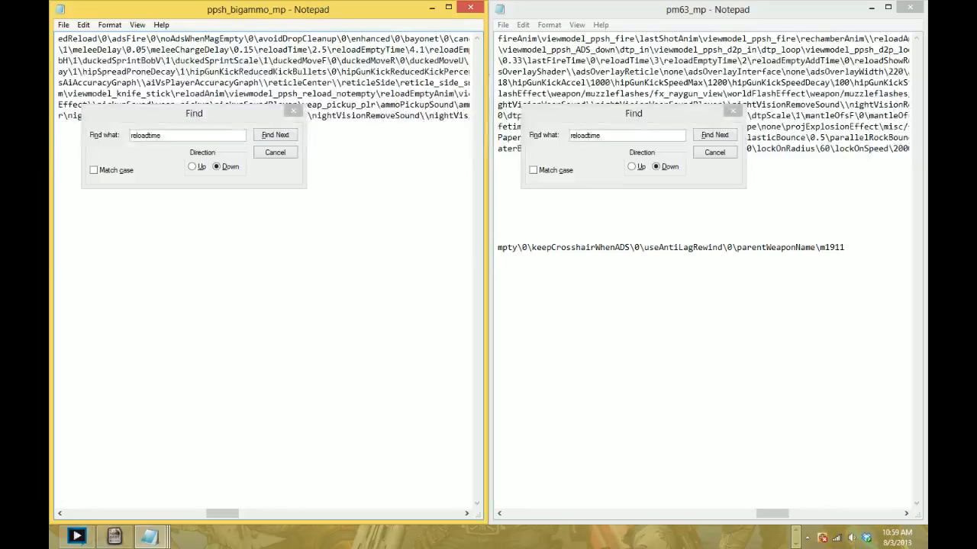
- Set both reloadTime and reloadEmptyTime to 2.5 in pm63_mp
click(663, 59)
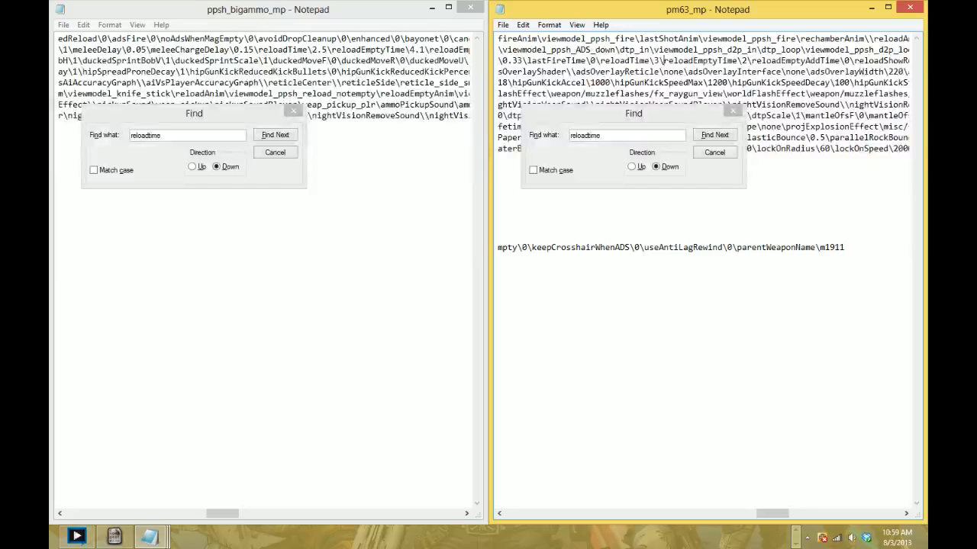
key(BackSpace)
text(2.5)
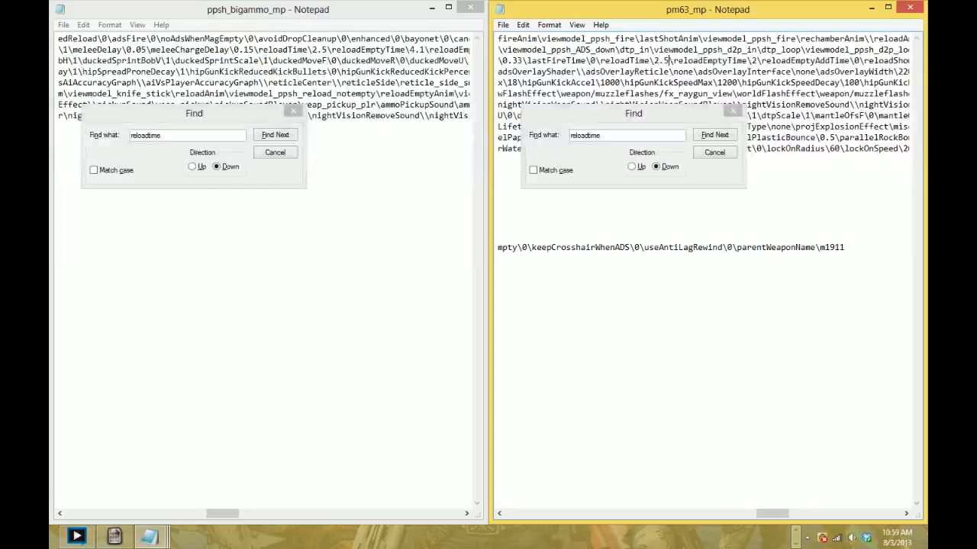
double_click(754, 61)
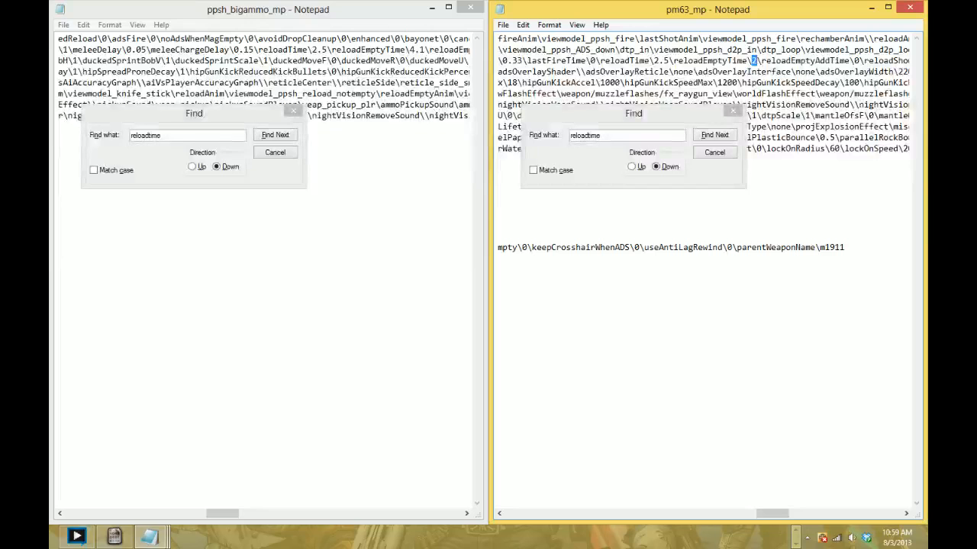
text(2.)
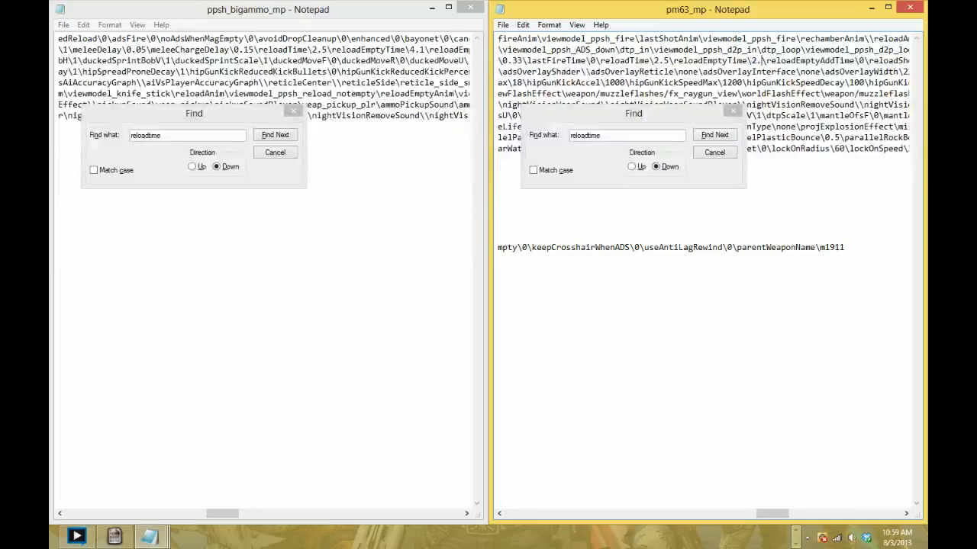
text(6)
key(BackSpace)
text(5)
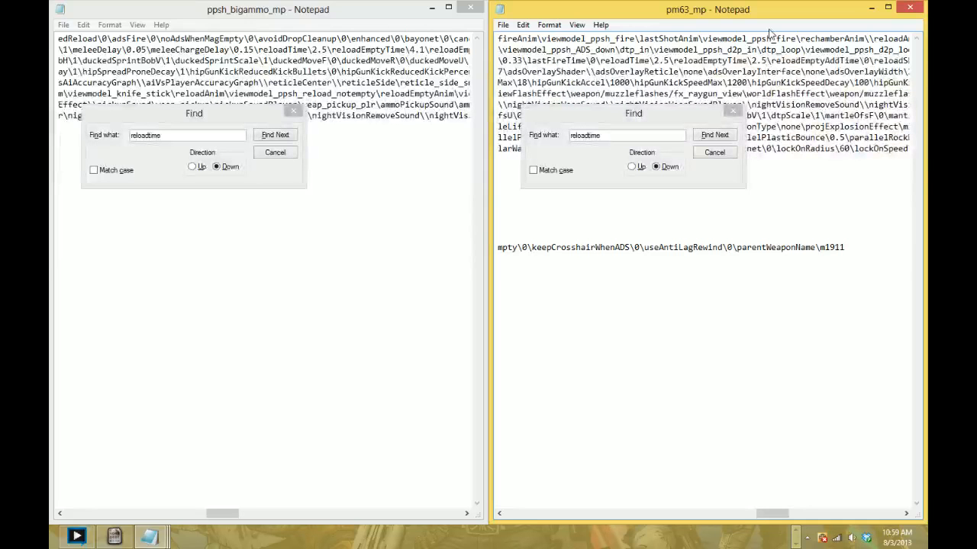
- Look through the remaining reload time and reload animation entries in pm63_mp
key(ctrl+f)
text(re)
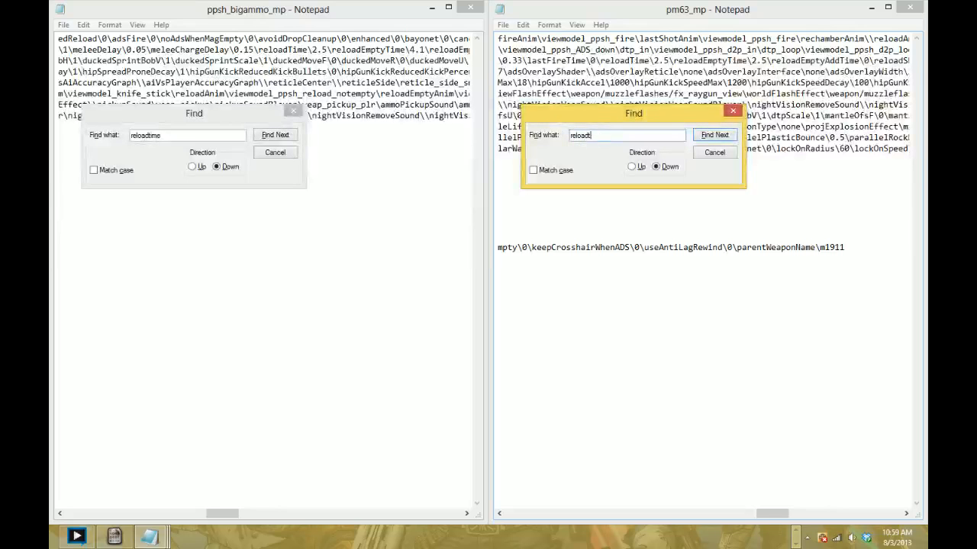
click(791, 39)
scroll(791, 39, right, 5)
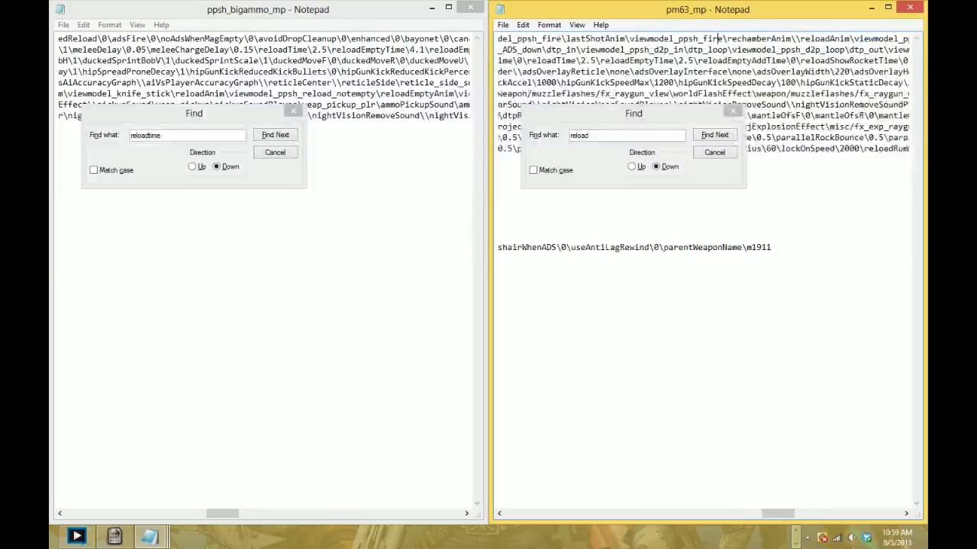
scroll(706, 93, right, 5)
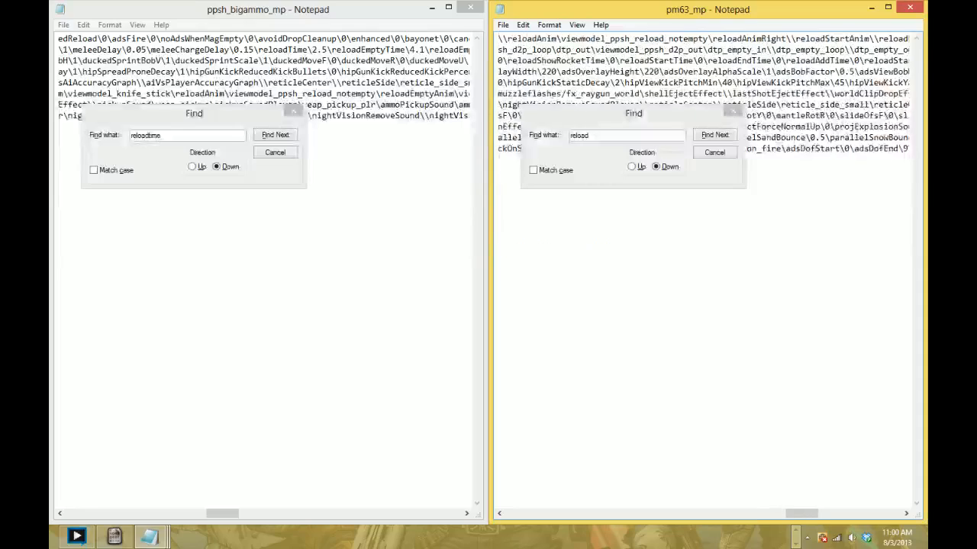
scroll(705, 93, right, 5)
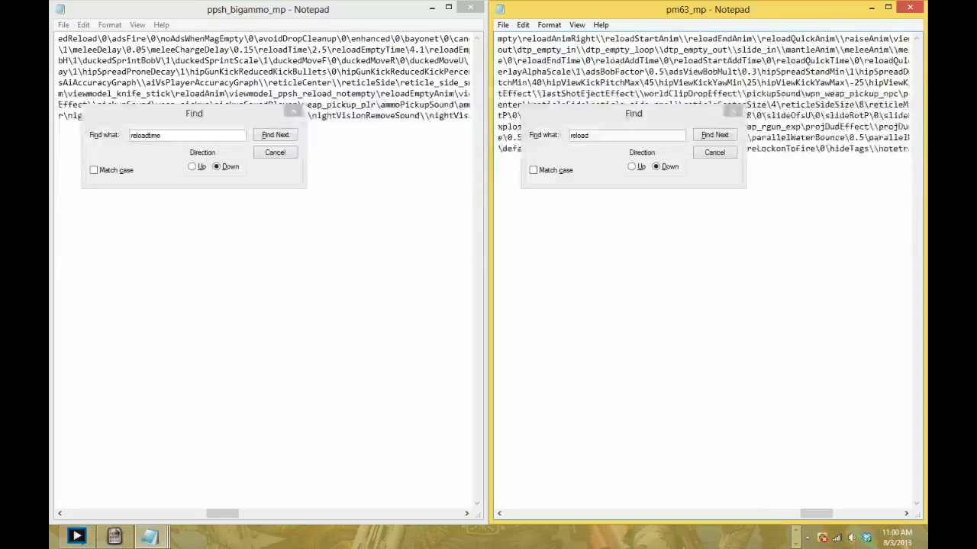
scroll(705, 93, left, 5)
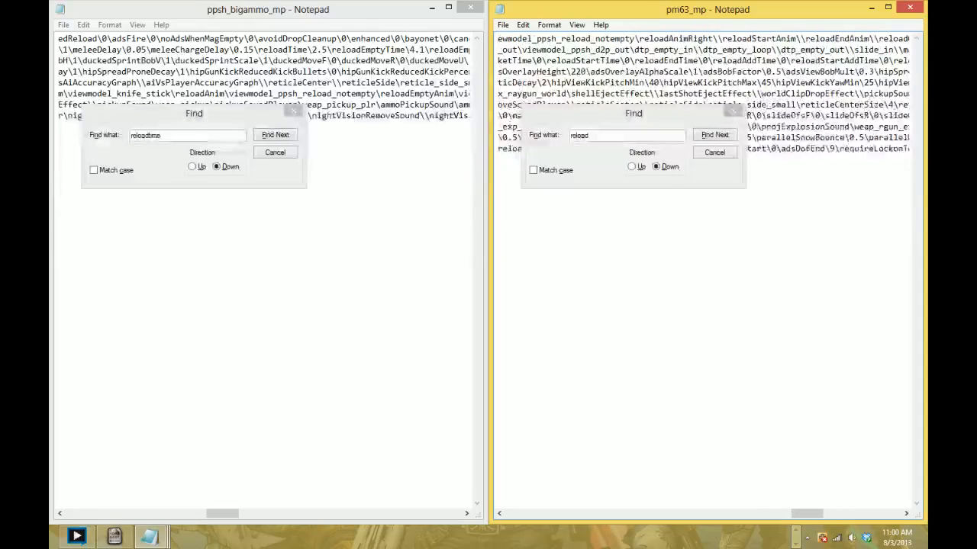
scroll(706, 93, left, 2)
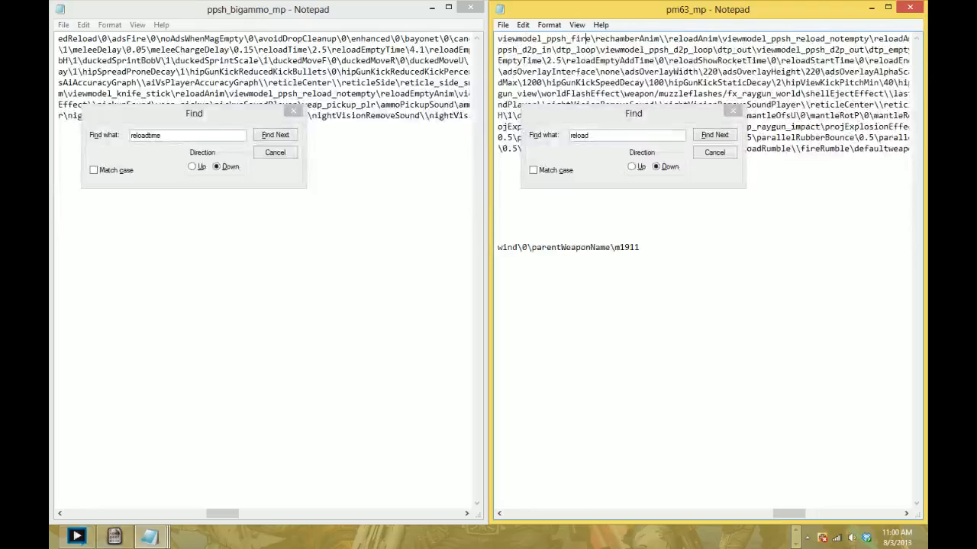
scroll(706, 93, left, 1)
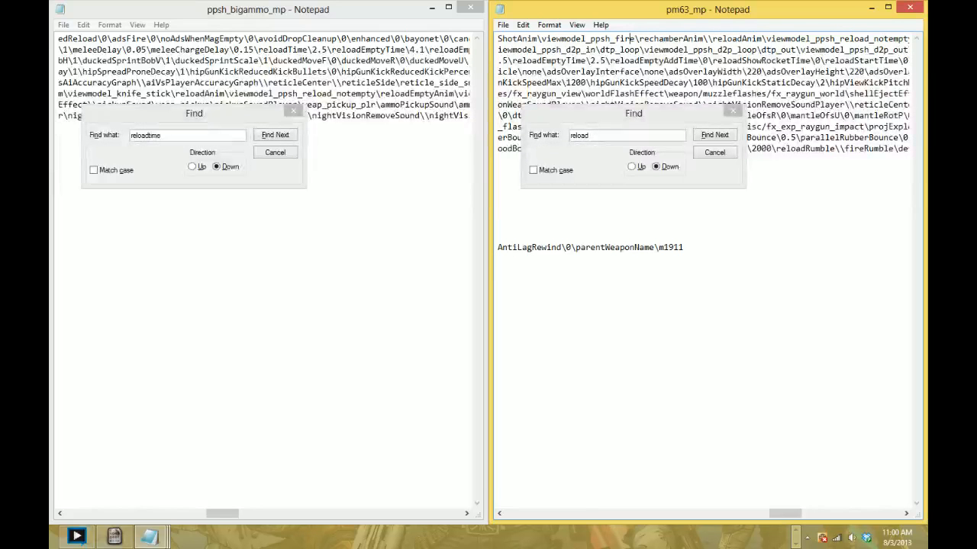
- Search ppsh_bigammo_mp for the fireTime entry
click(273, 89)
key(ctrl+f)
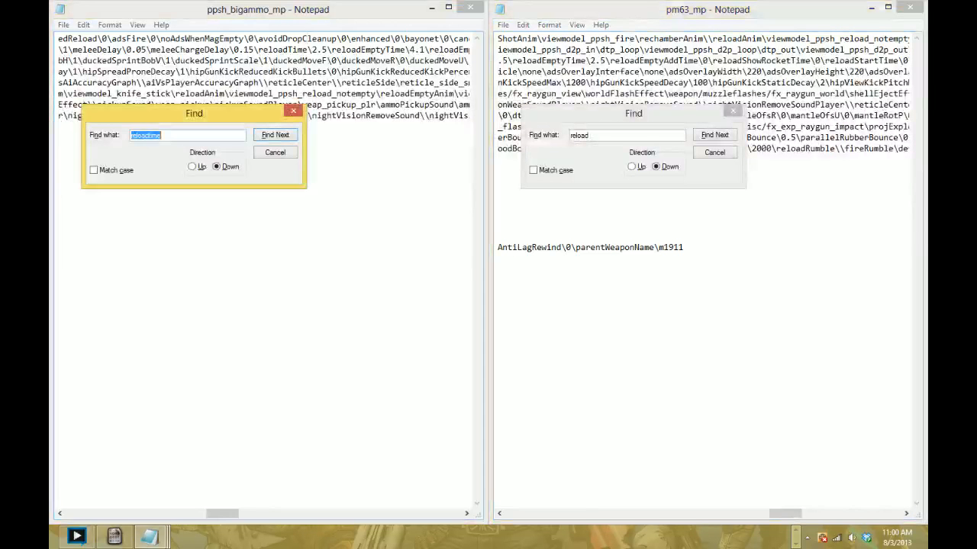
text(firetime)
key(Return)
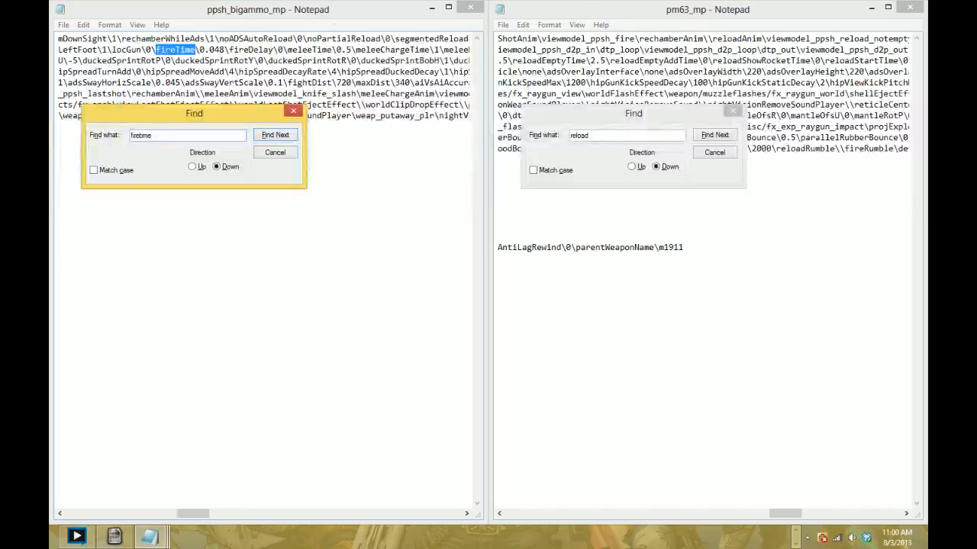
- Find the fireTime entry in pm63_mp and set it to 0.05
key(alt+Tab)
text(f)
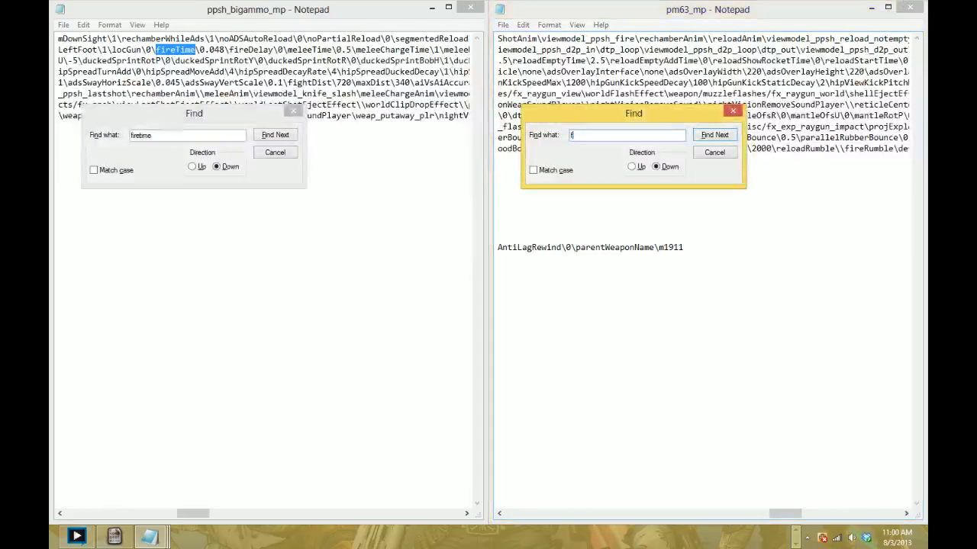
key(Return)
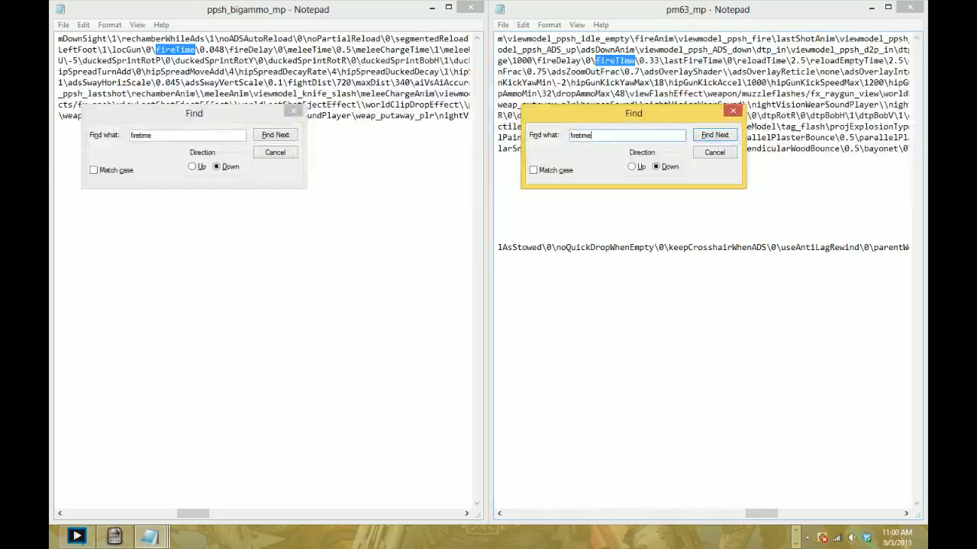
drag(659, 61, 649, 61)
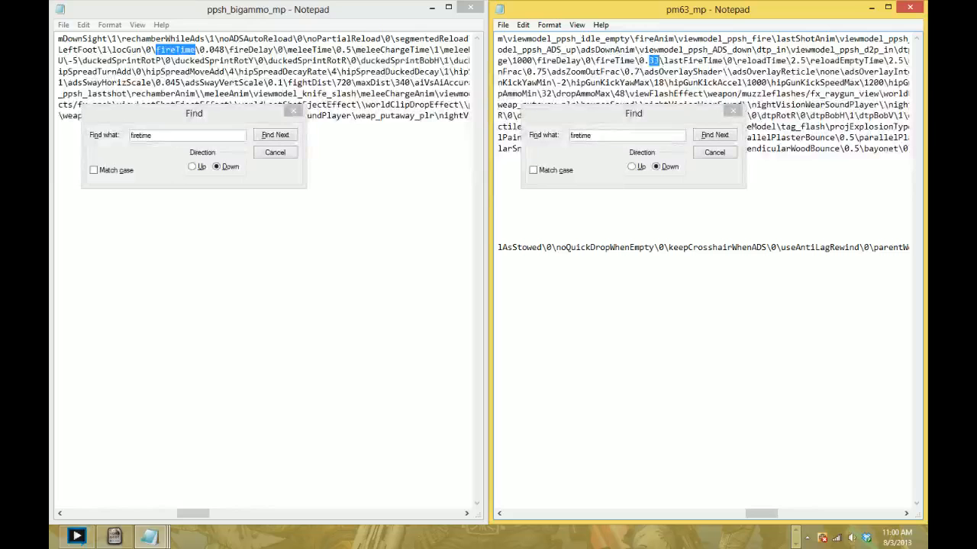
text(0)
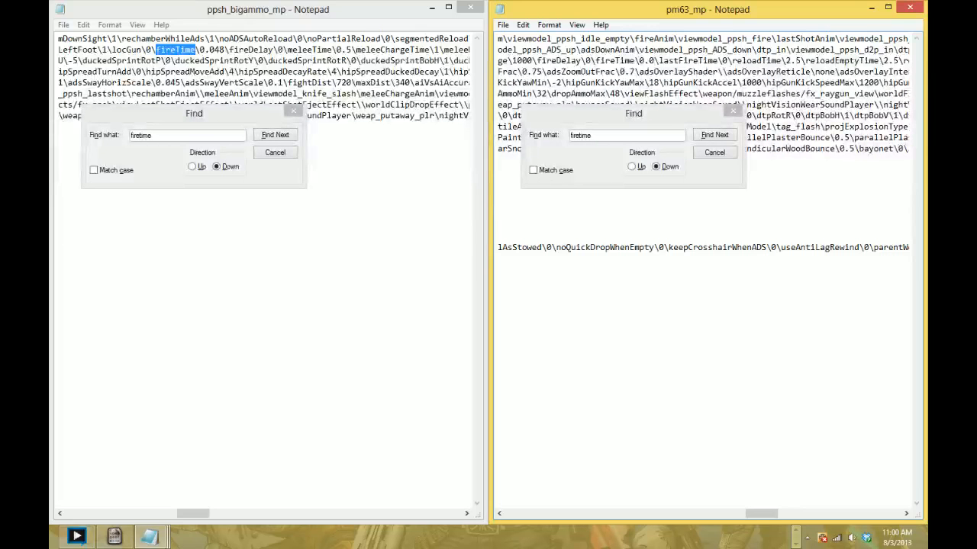
text(5)
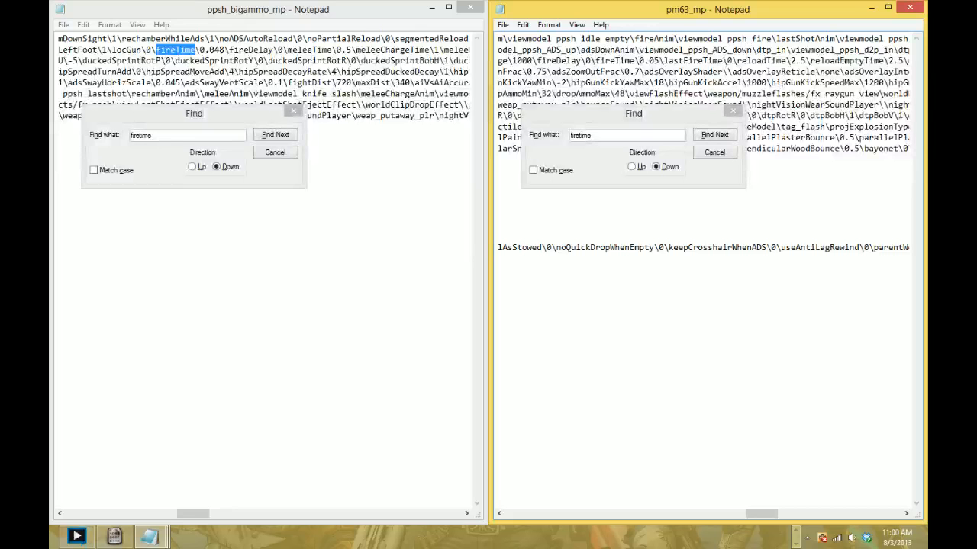
scroll(702, 275, right, 20)
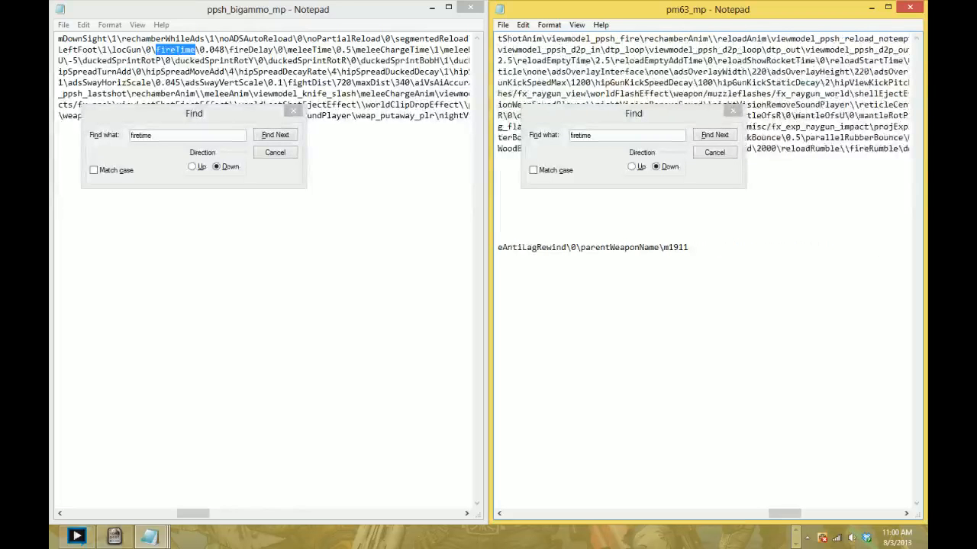
- Find the worldModel entry in pm63_mp and set it to worldmodel_rgm4
key(ctrl+f)
text(wor)
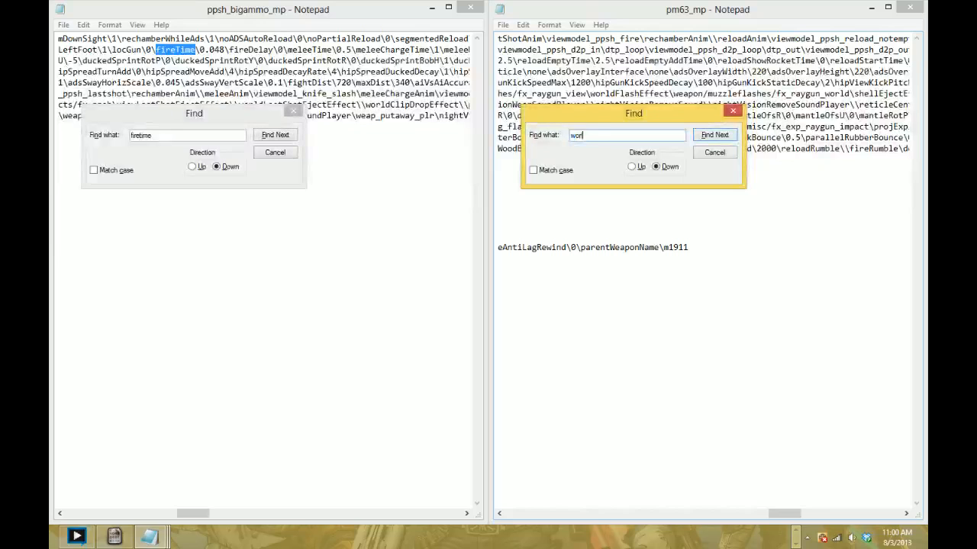
text(ldmodel)
key(Return)
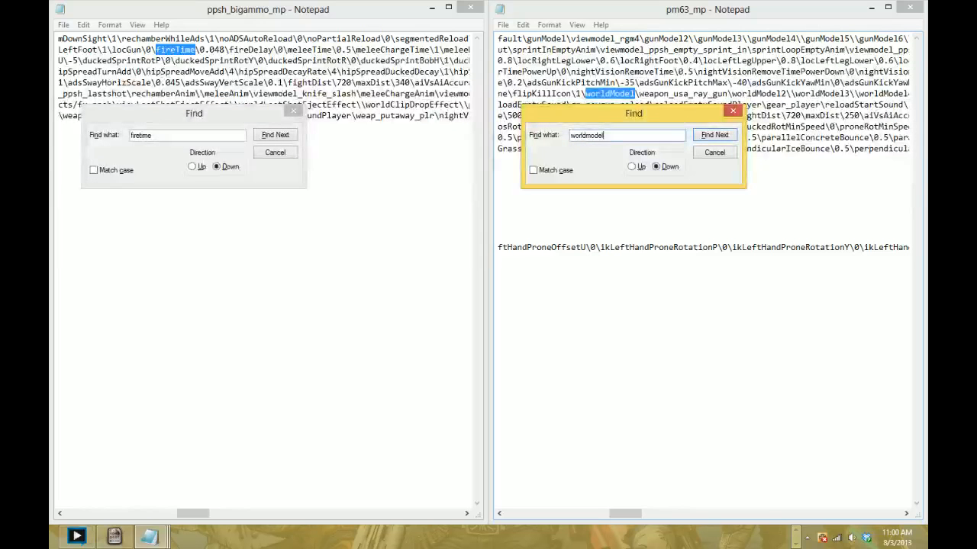
drag(639, 94, 723, 93)
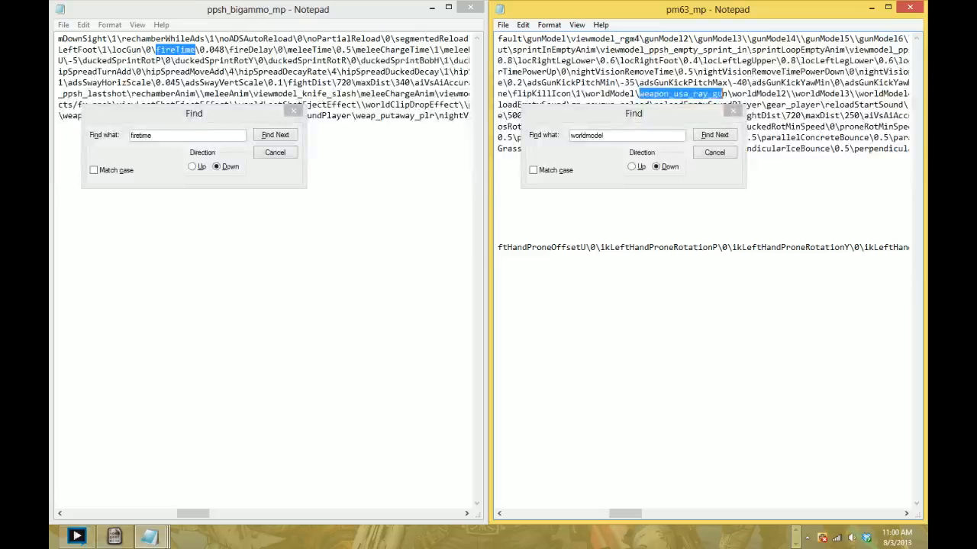
text(worldmodel_r)
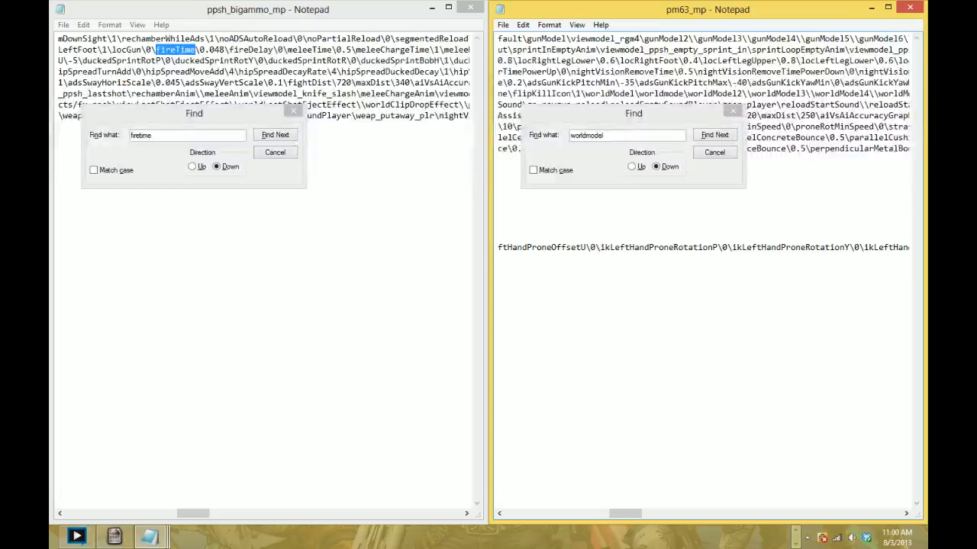
text(gm4)
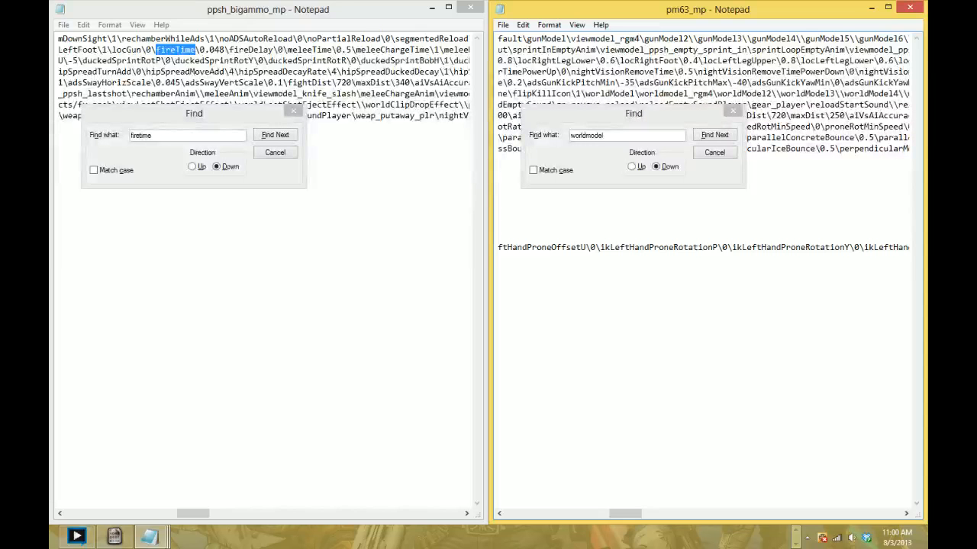
- Find the fireType entry in pm63_mp, searching backwards, and set it to 2-Round Burst
key(ctrl+f)
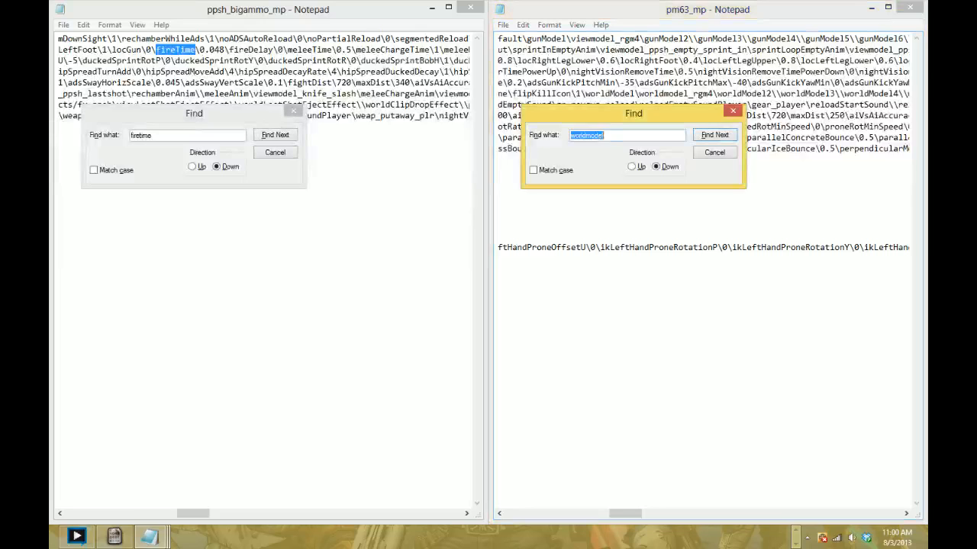
text(firetyp)
key(Return)
key(Return)
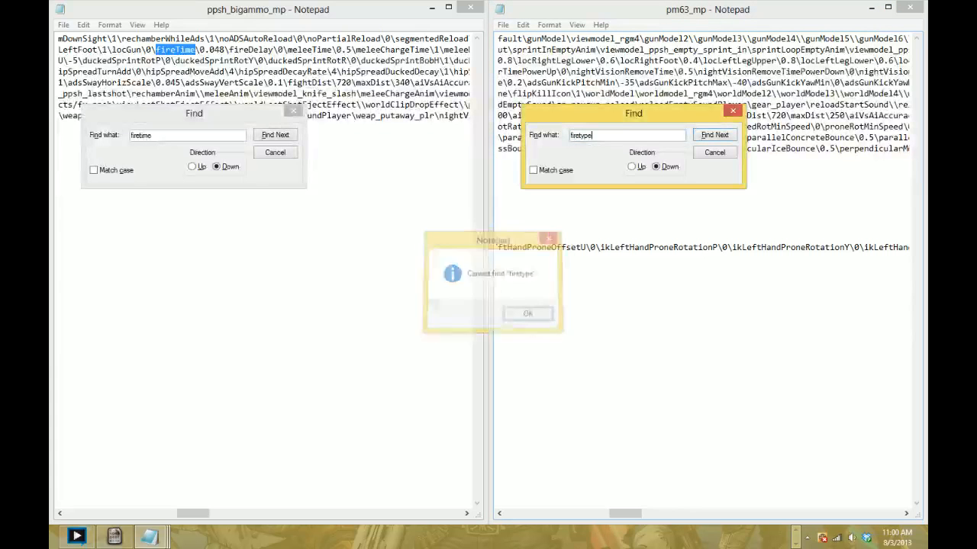
text(e)
click(634, 167)
click(714, 135)
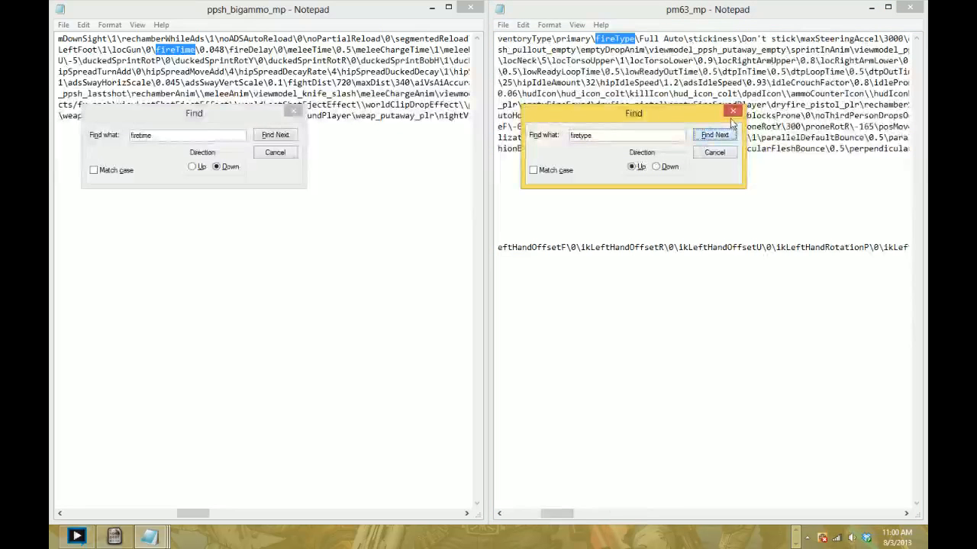
click(733, 113)
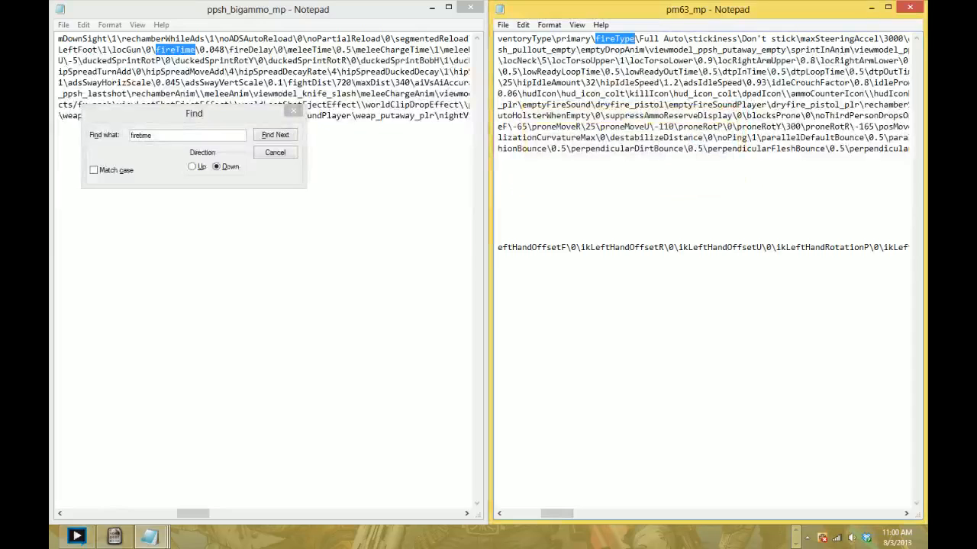
drag(639, 38, 684, 38)
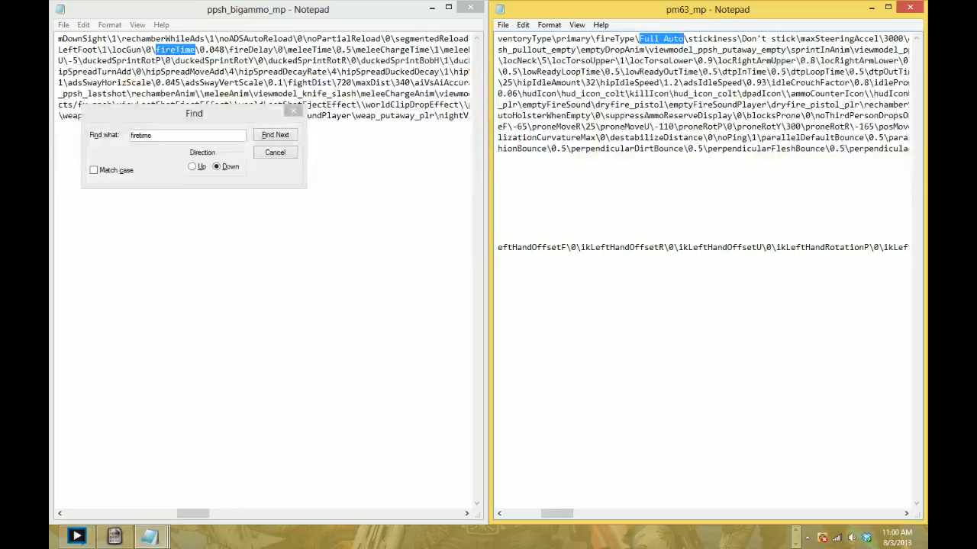
text(2-)
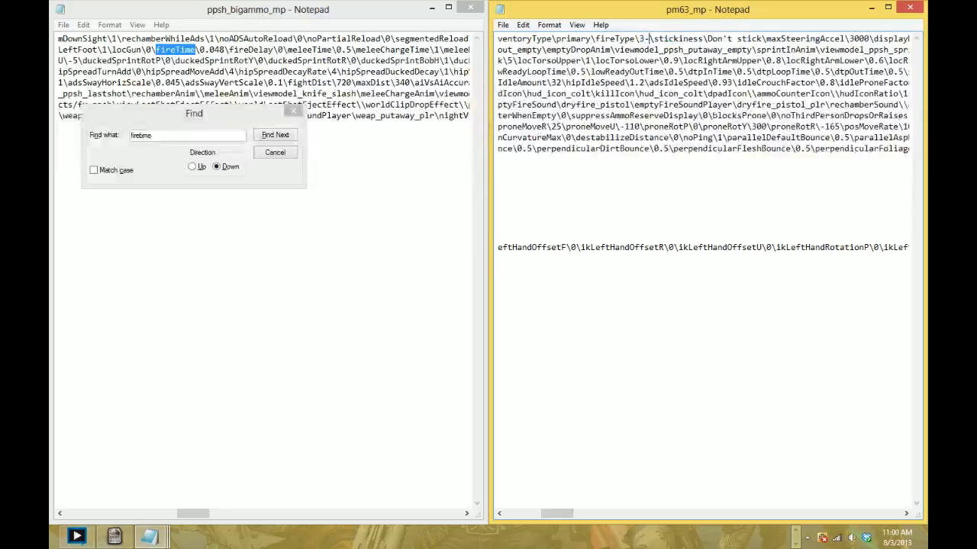
text(ound Burst)
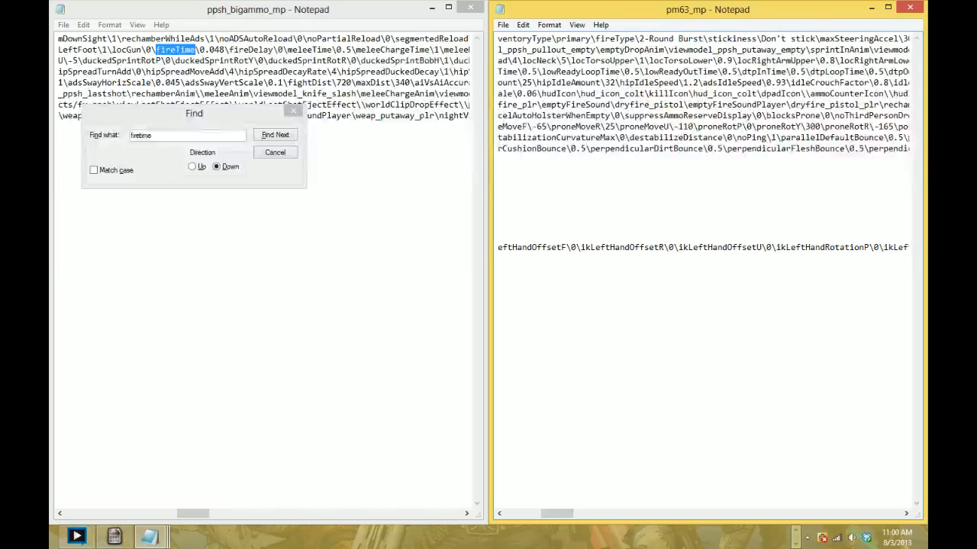
- Find the weapon's main damage entry in pm63_mp and set it to 20
drag(557, 513, 550, 514)
key(ctrl+f)
text(damage)
key(Return)
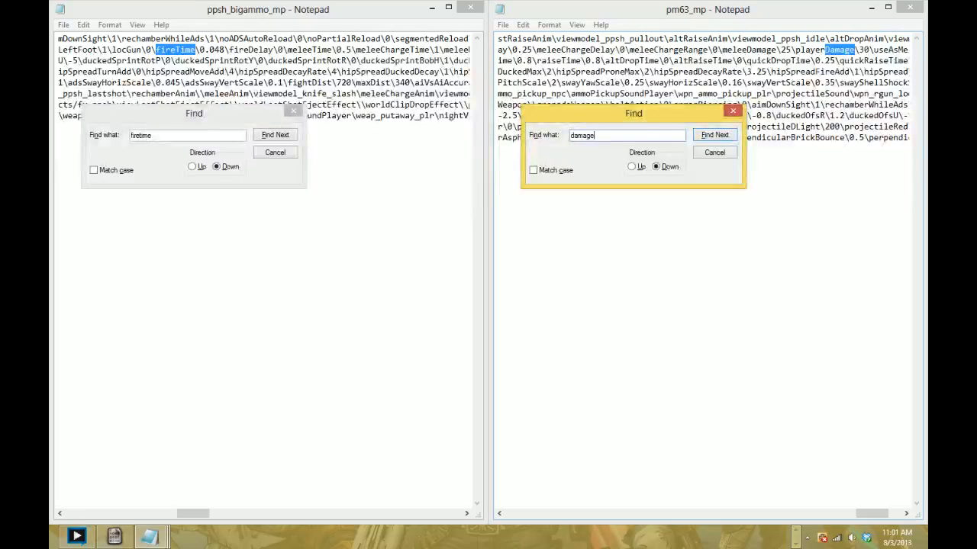
key(Return)
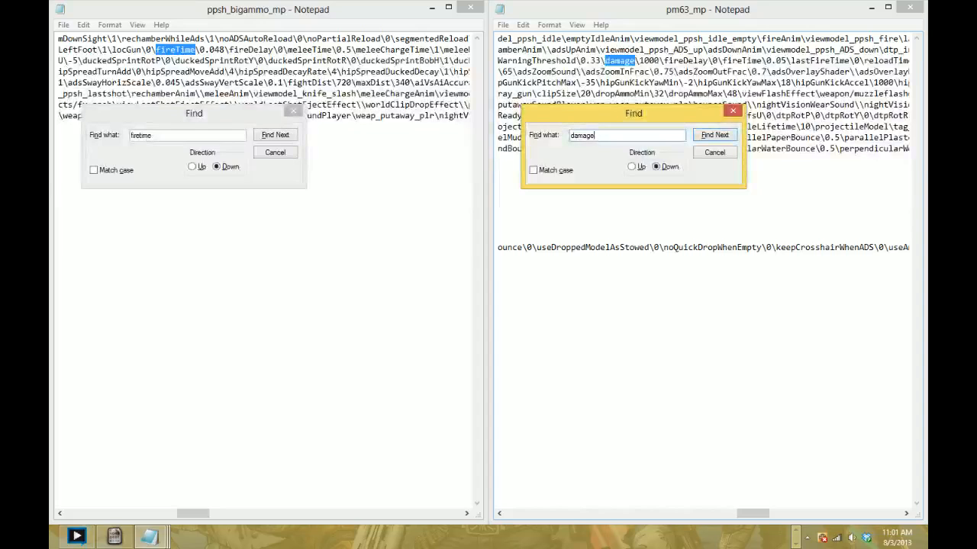
drag(639, 60, 658, 61)
text(20)
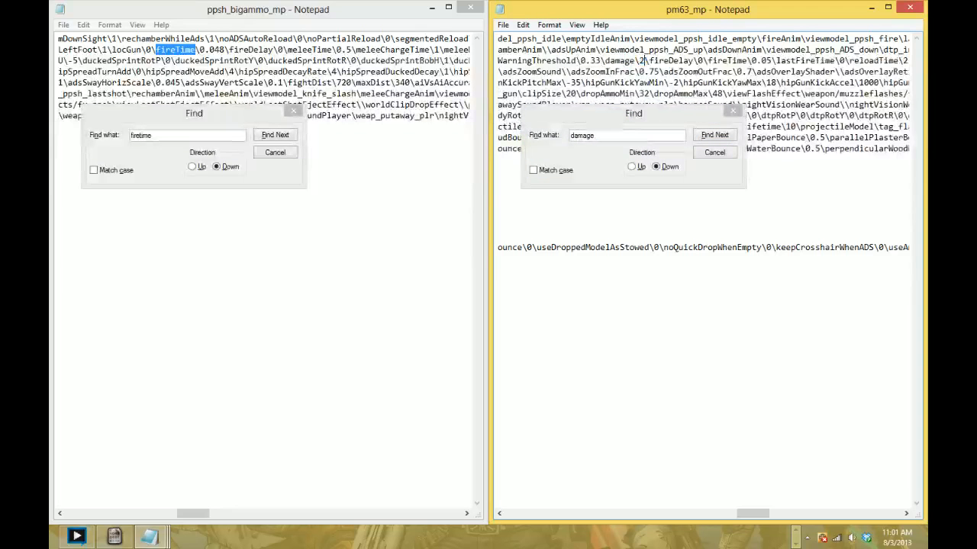
- Search pm63_mp for the explosion entries and select the leading digits of the explosionInnerDamage value for editing
key(ctrl+f)
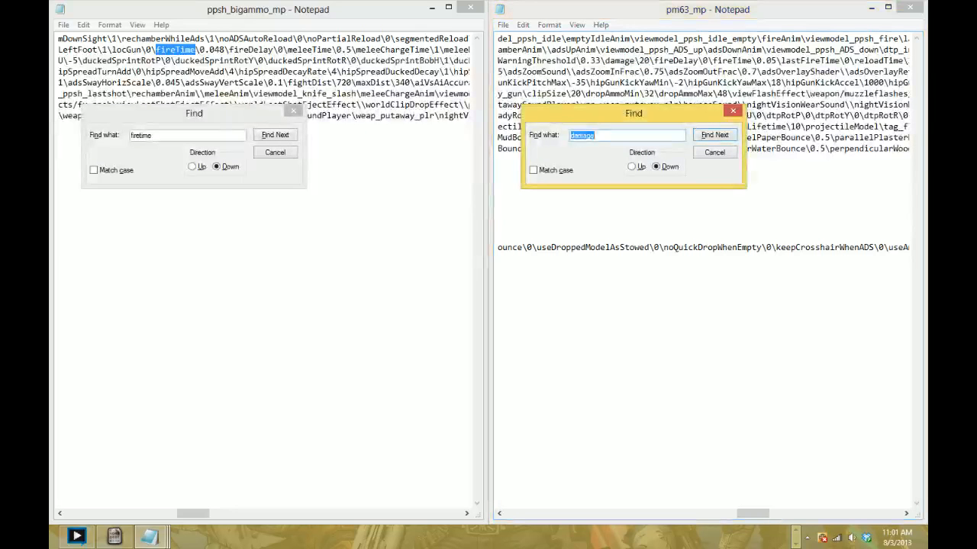
text(explosive)
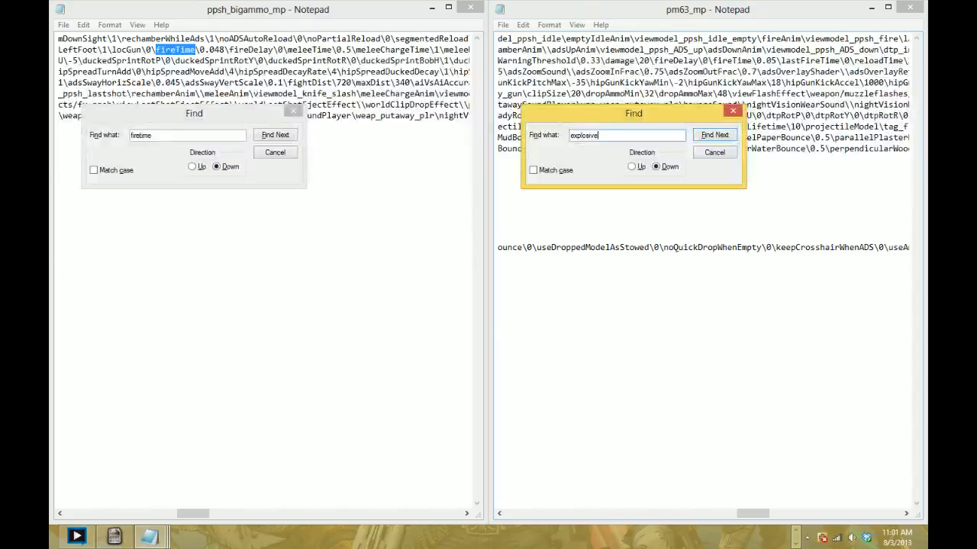
key(Return)
key(Return)
key(BackSpace)
key(BackSpace)
text(on)
key(Return)
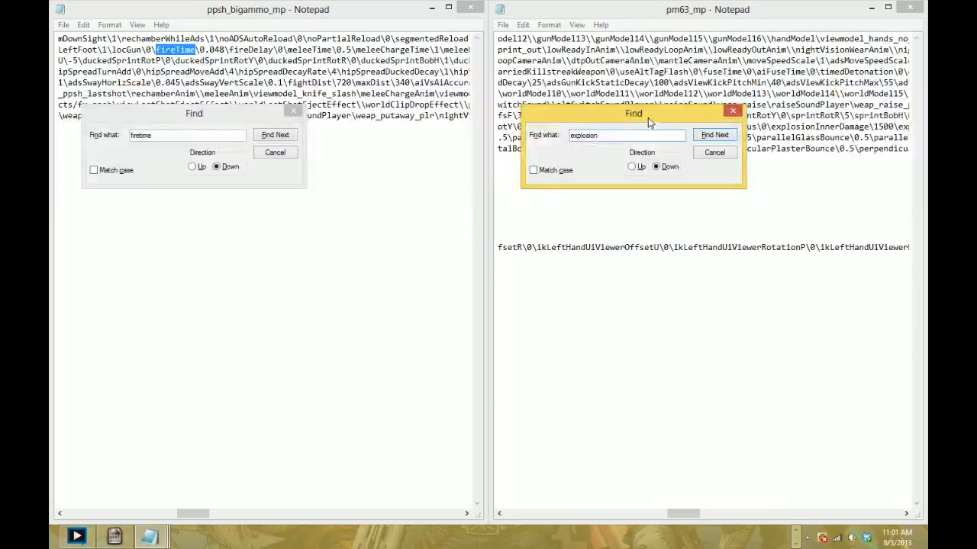
drag(647, 117, 613, 183)
click(703, 178)
click(737, 116)
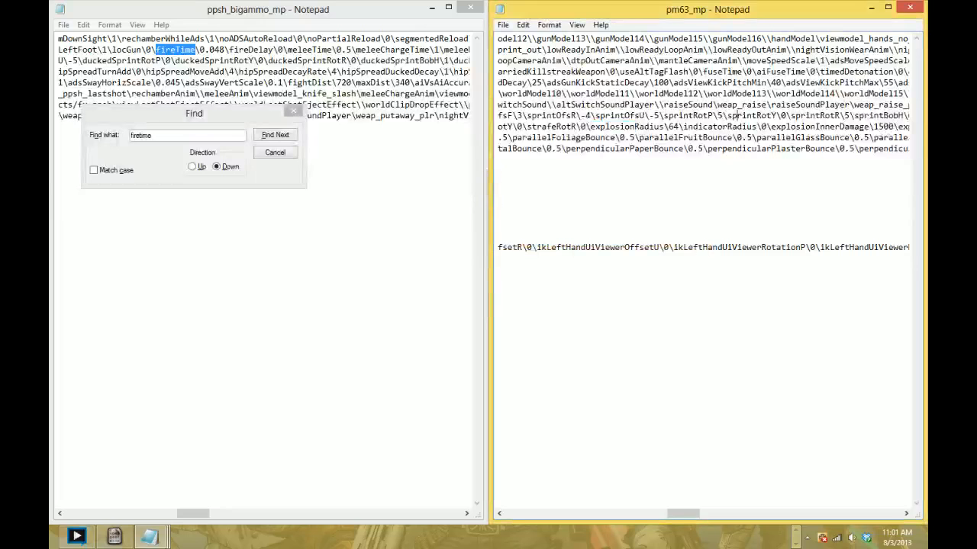
scroll(737, 115, right, 3)
drag(742, 127, 751, 126)
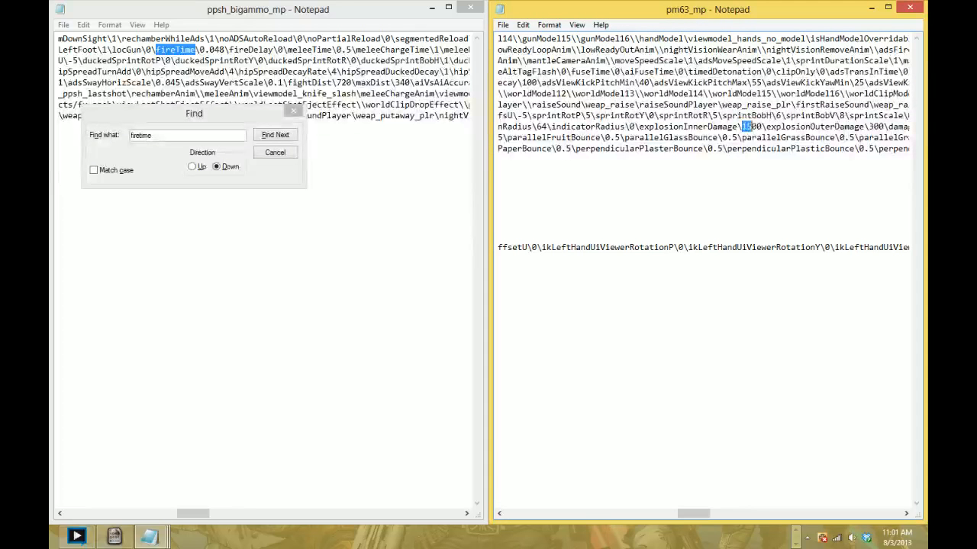
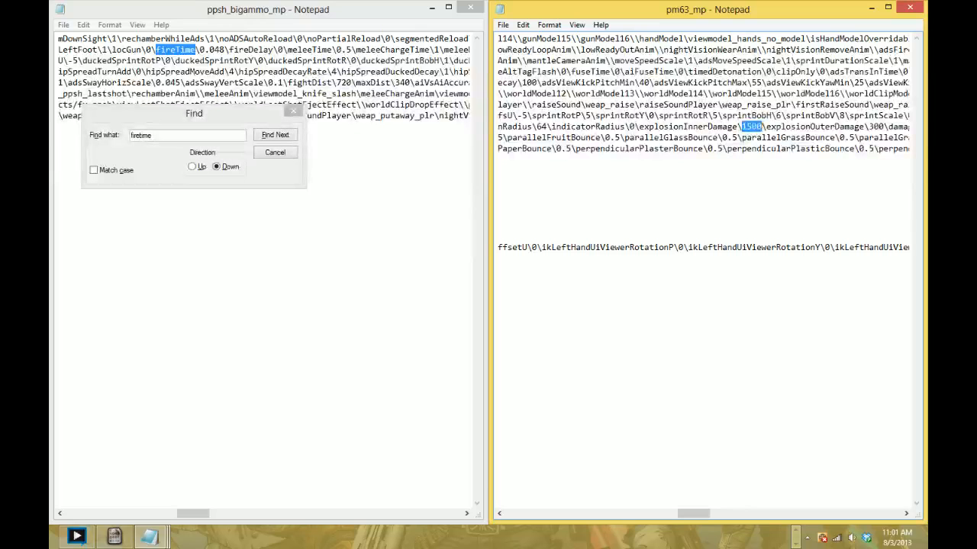
- Set the explosionRadius value in pm63_mp to 32
scroll(701, 267, left, 2)
drag(566, 127, 576, 127)
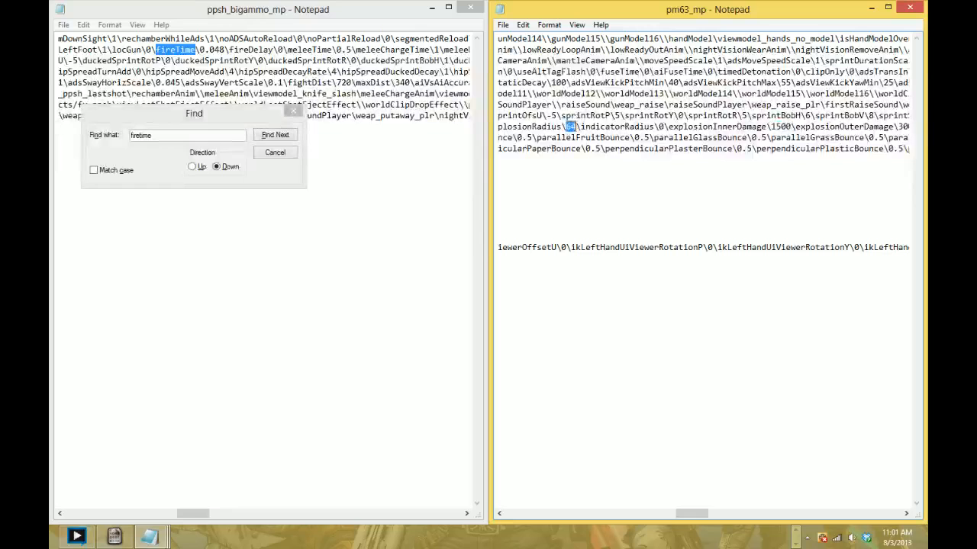
text(2)
key(BackSpace)
text(32)
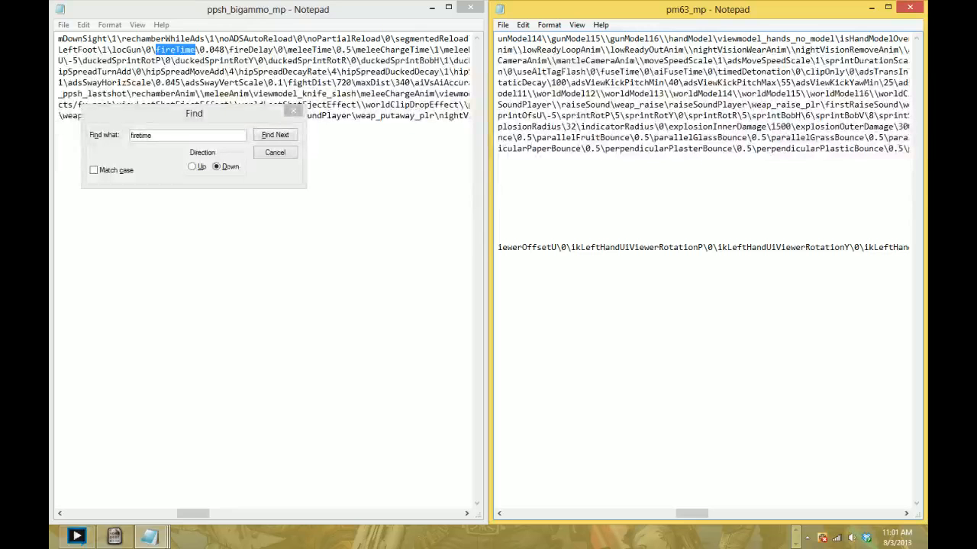
- Set explosionInnerDamage to 20 and explosionOuterDamage to 10 in pm63_mp
drag(770, 127, 791, 127)
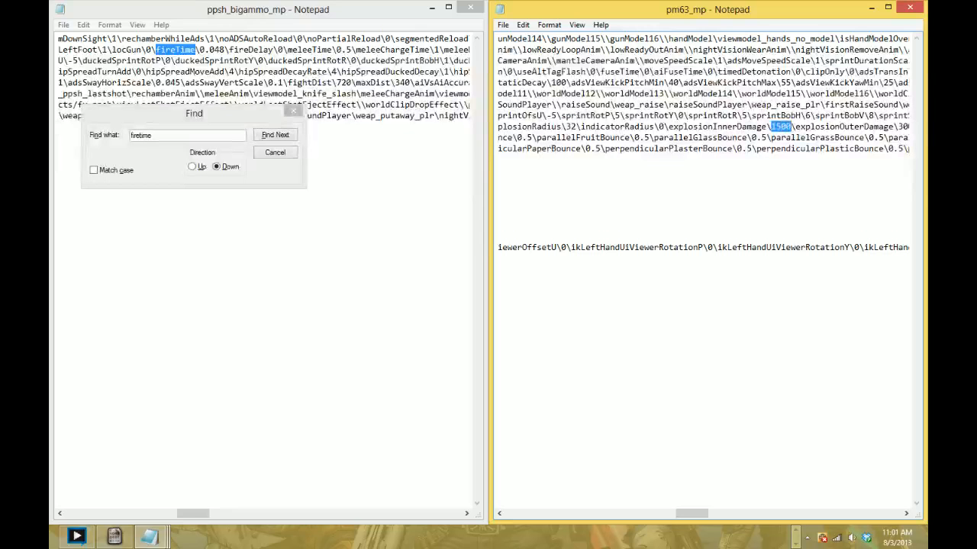
text(20)
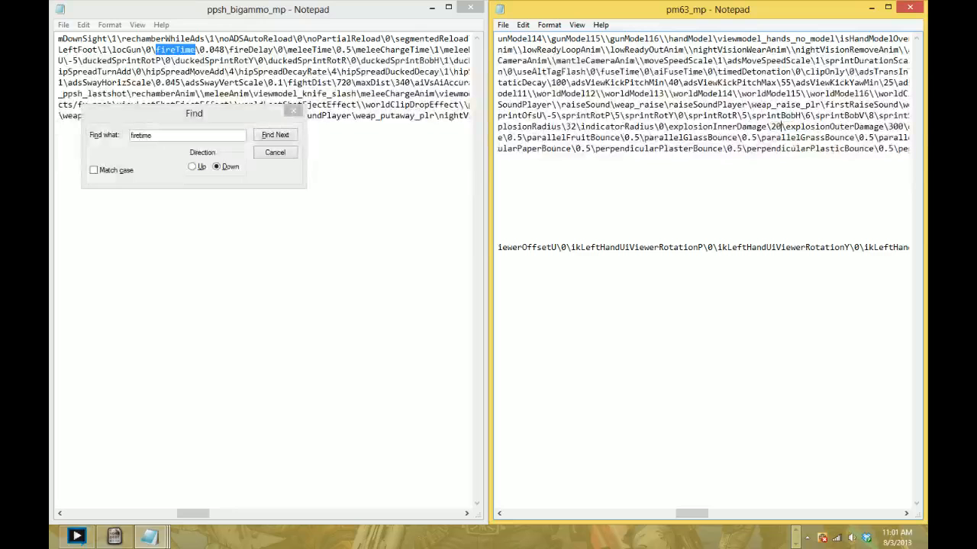
drag(888, 127, 903, 126)
text(10)
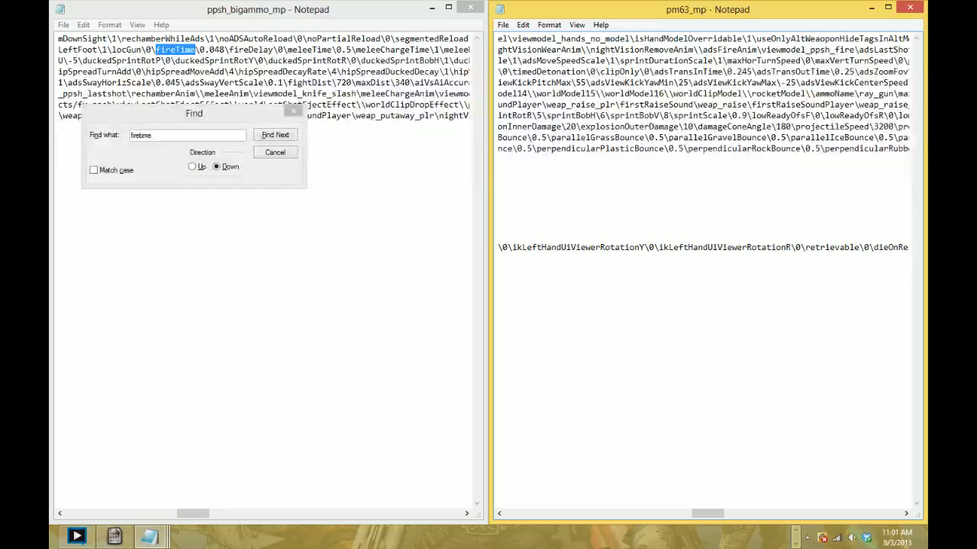
- Set the projectileSpeed value in pm63_mp to 4180
drag(889, 127, 893, 126)
text(4180)
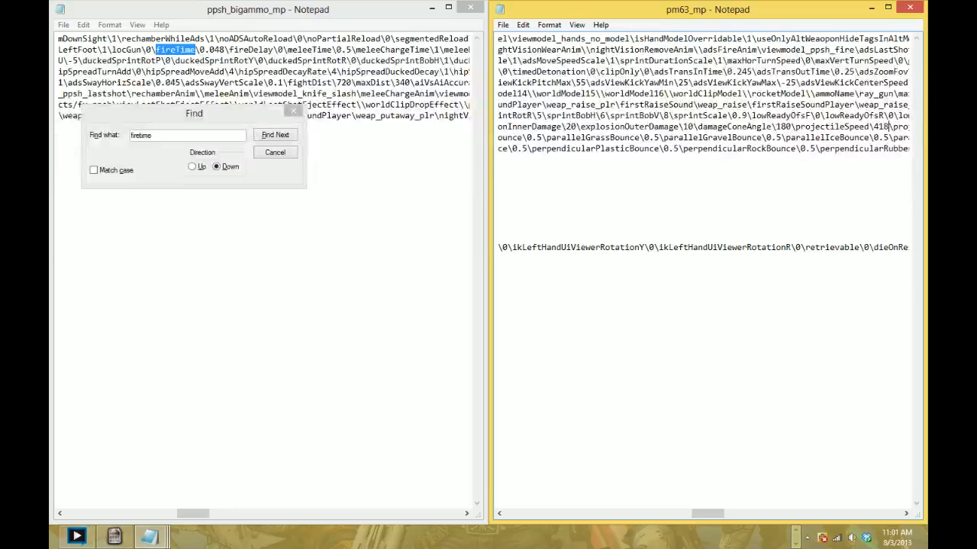
scroll(921, 127, right, 11)
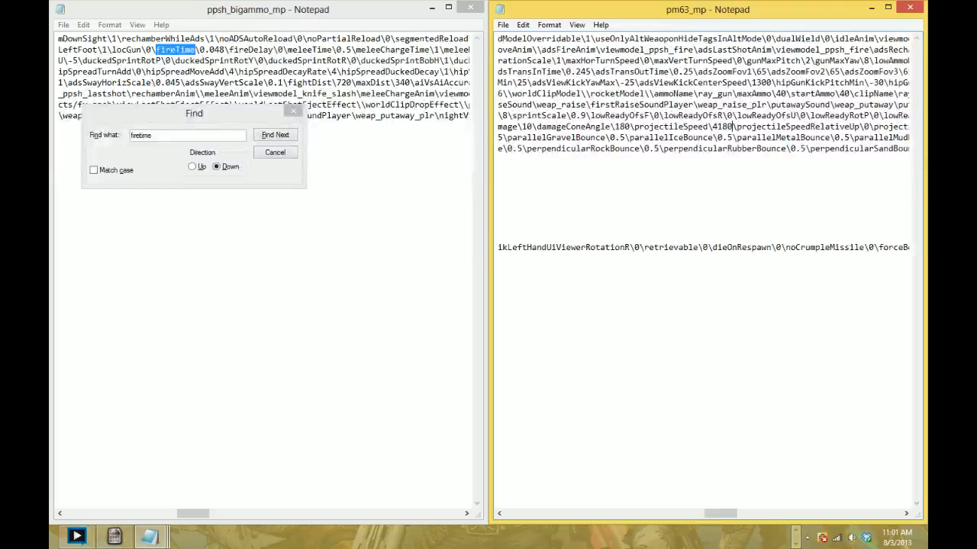
scroll(702, 127, left, 8)
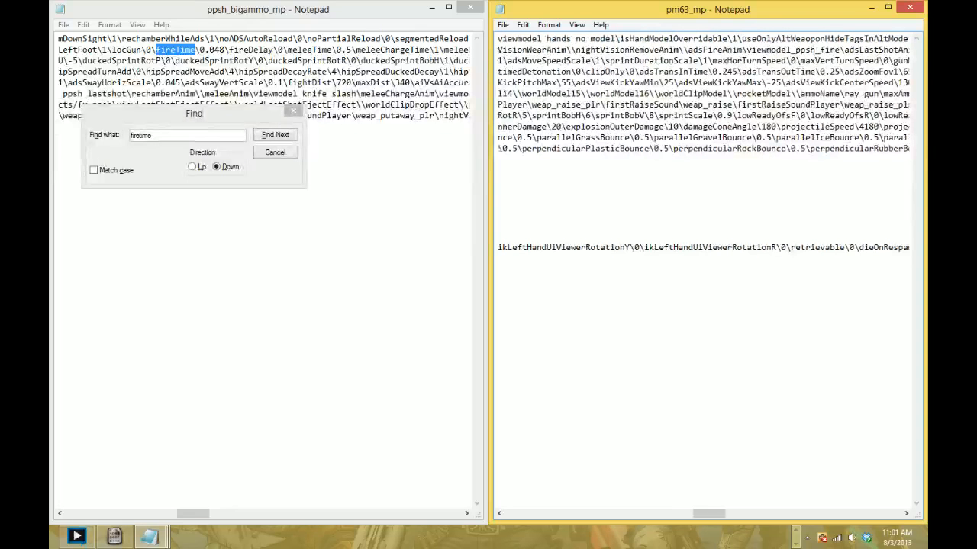
- Save pm63_mp, then close both weapon files and the mp weapons folder window
click(503, 25)
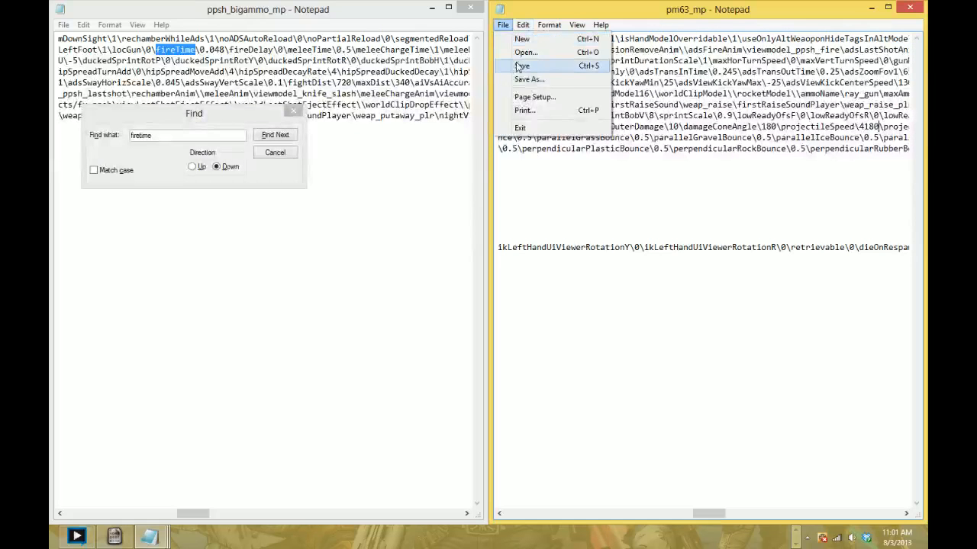
click(518, 66)
click(910, 7)
click(470, 7)
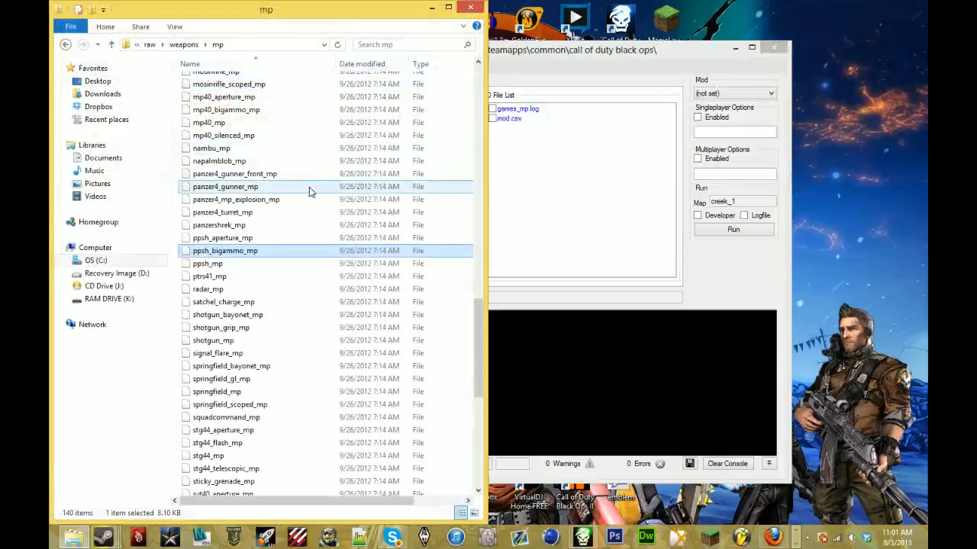
click(470, 7)
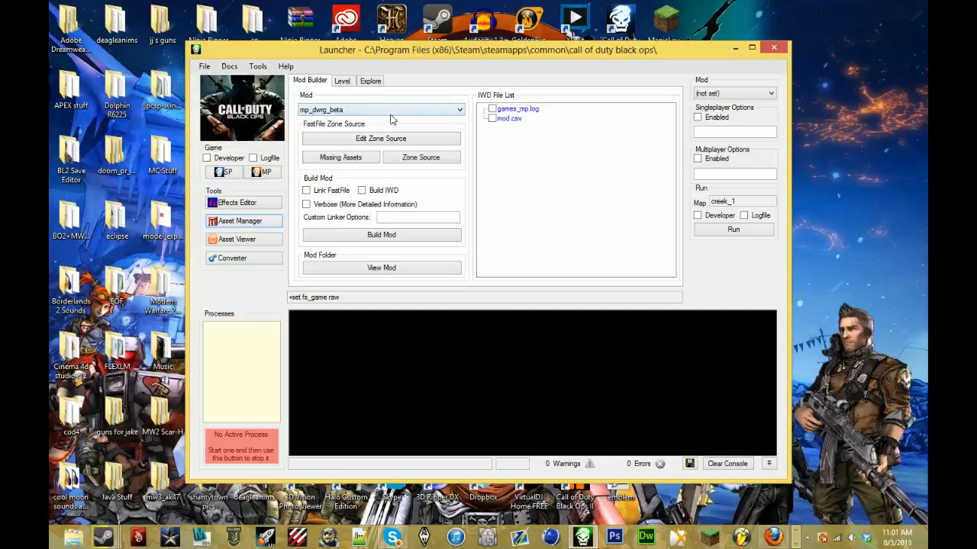
- Select the mp_rollonsguns mod in the Launcher and open its zone source file
click(390, 113)
click(395, 145)
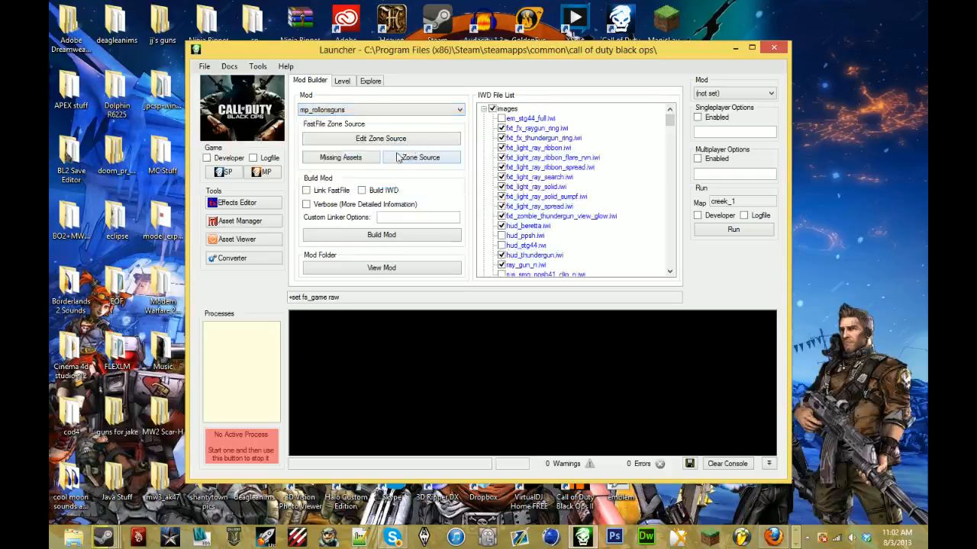
click(412, 158)
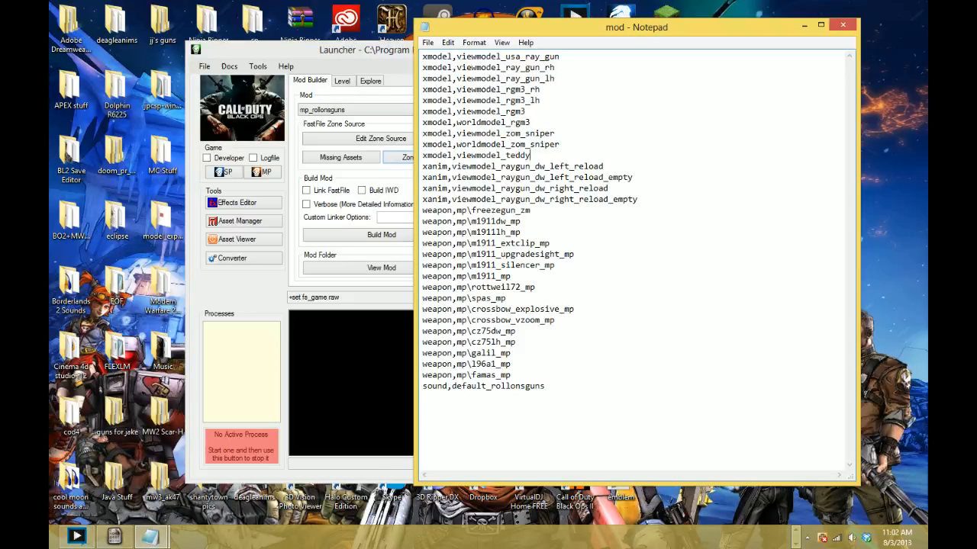
- Add xmodel entries for viewmodel_rgm4 and worldmodel_rgm4 below the viewmodel_teddy line in the zone source
key(Return)
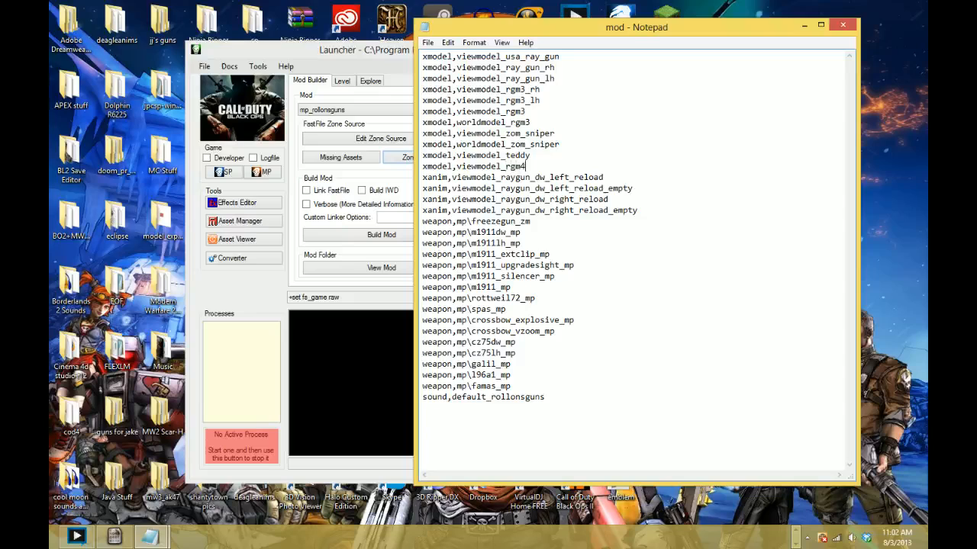
drag(540, 100, 472, 89)
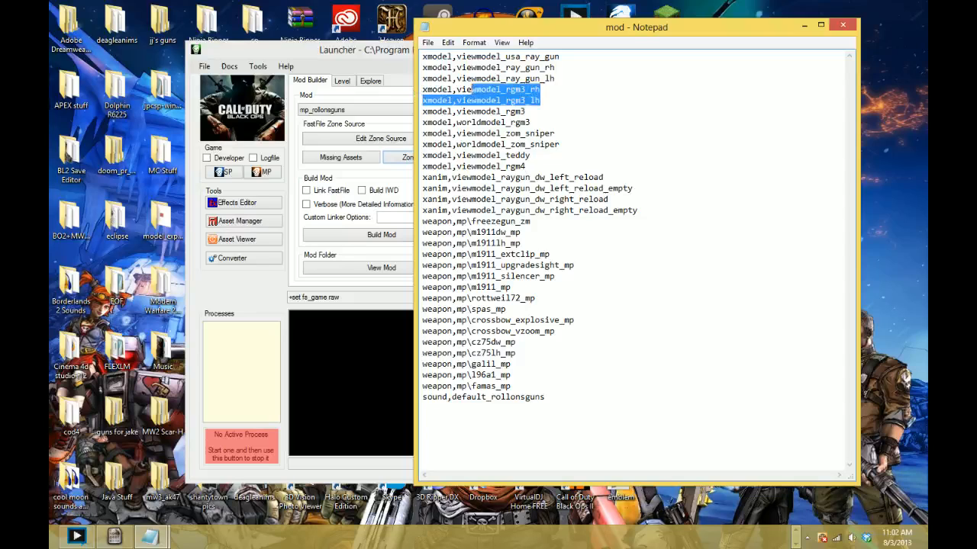
click(517, 90)
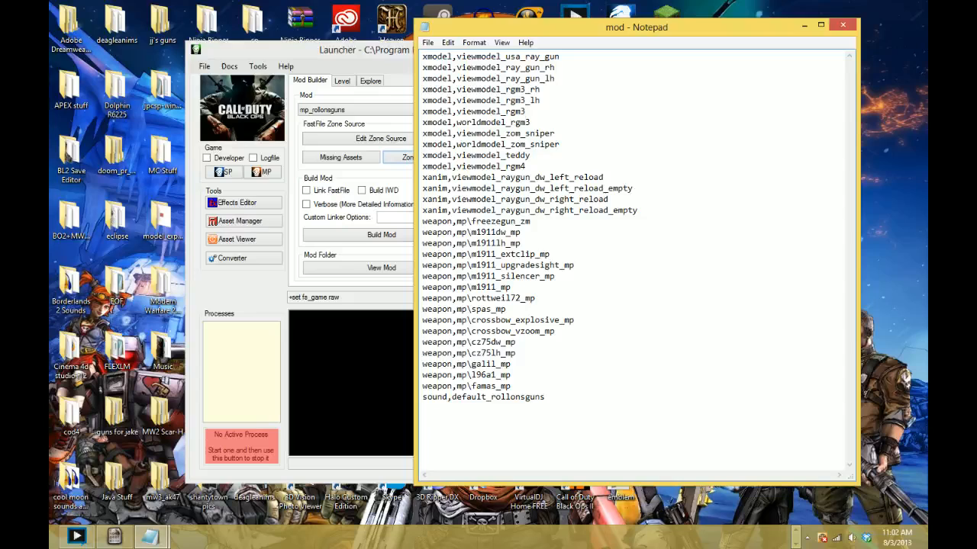
key(Return)
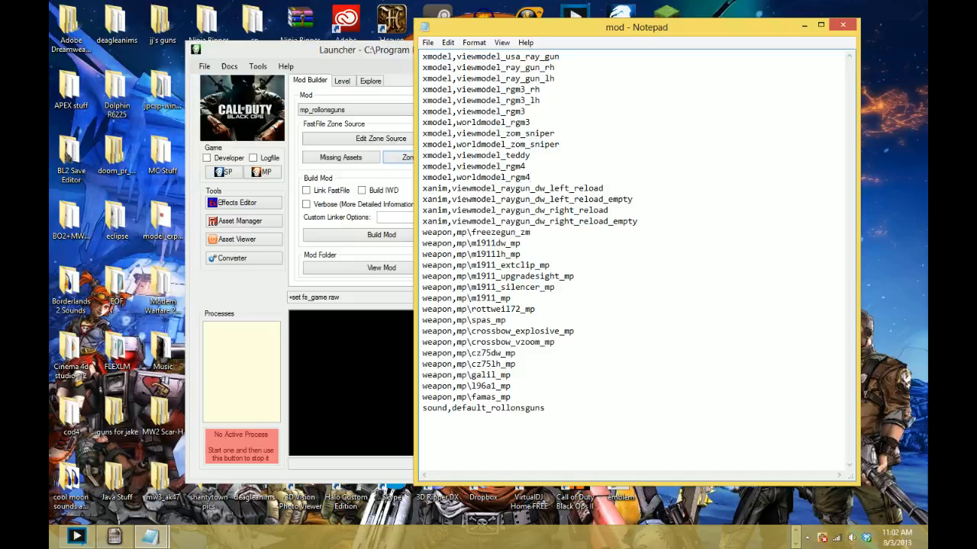
- Add a weapon entry for pm63_mp below the famas_mp line and close the zone source file
key(Return)
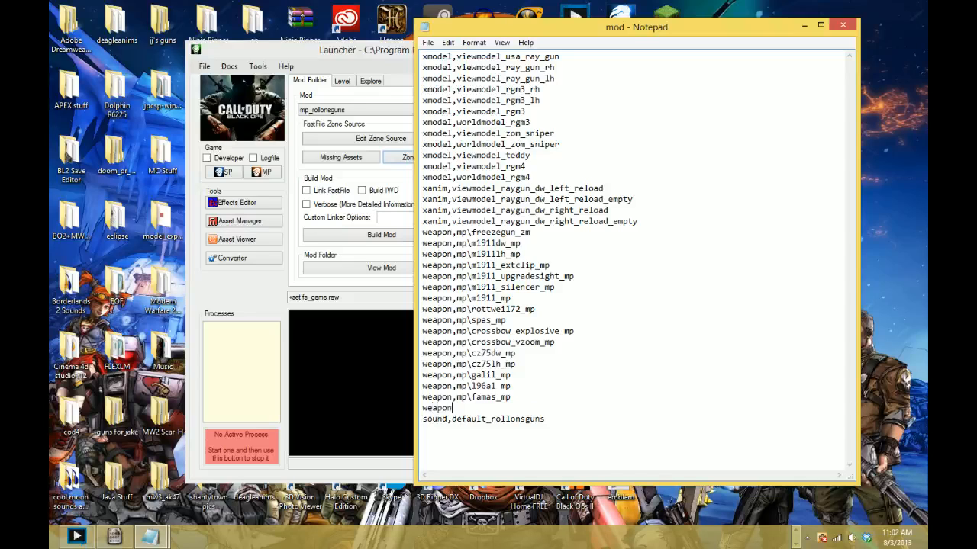
text(weapon,mp\ro)
click(854, 26)
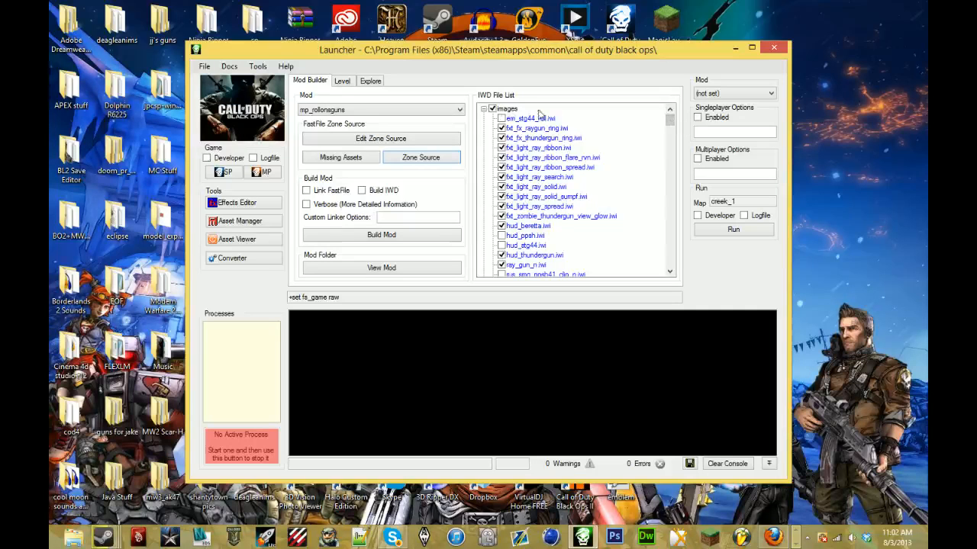
- Include every file in the images folder and the pm63_mp weapon file in the mod's IWD file list
click(492, 109)
click(492, 109)
drag(669, 120, 659, 258)
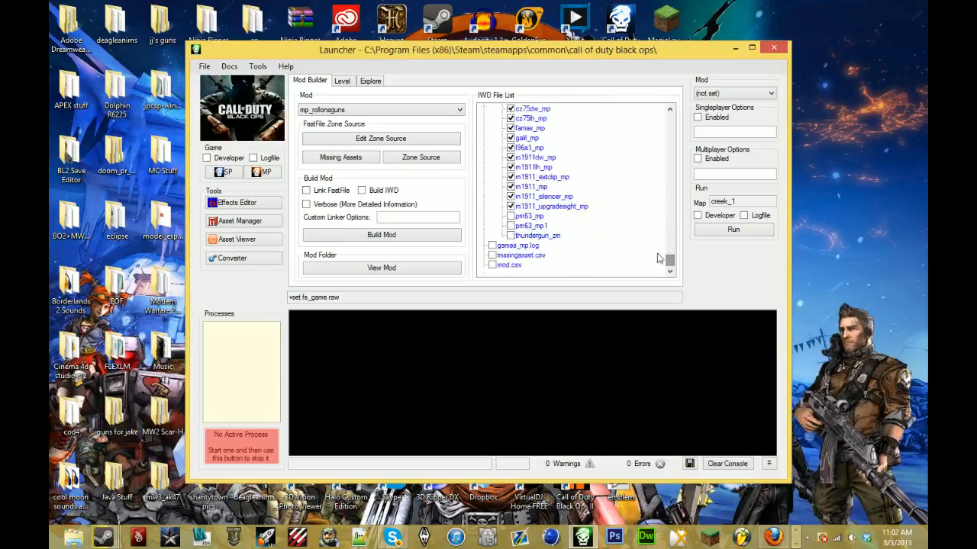
click(510, 217)
- Enable Link FastFile and Build IWD, and build the mp_rollonsguns mod
click(340, 194)
click(391, 195)
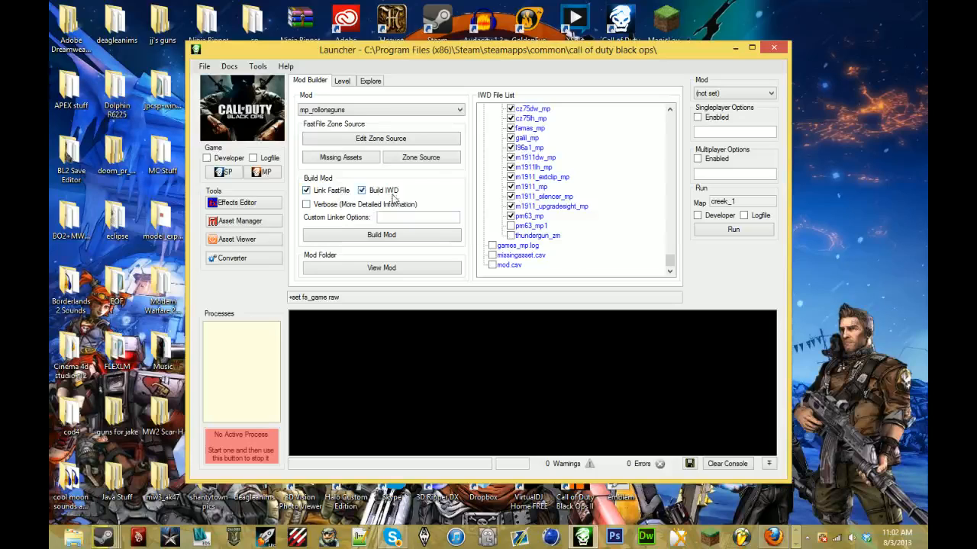
click(405, 234)
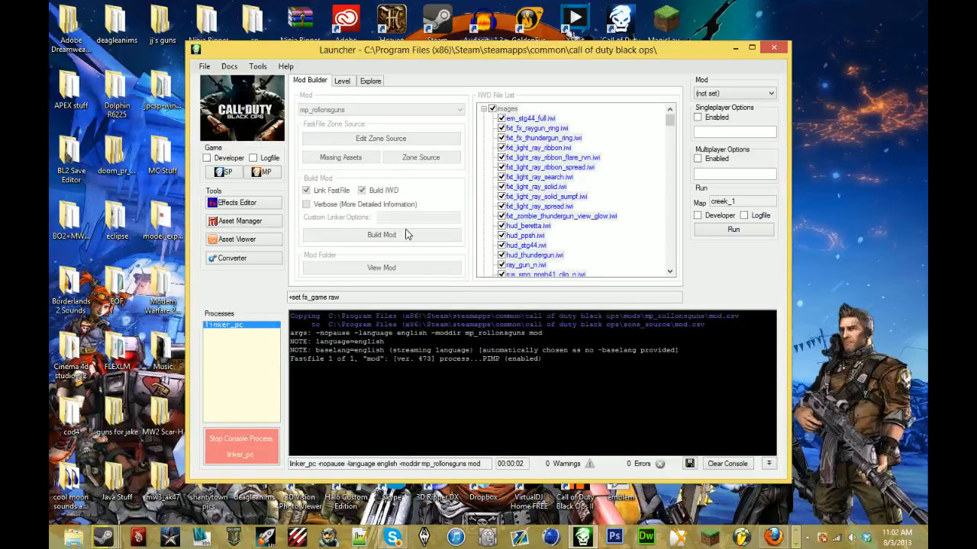
key(alt+Tab)
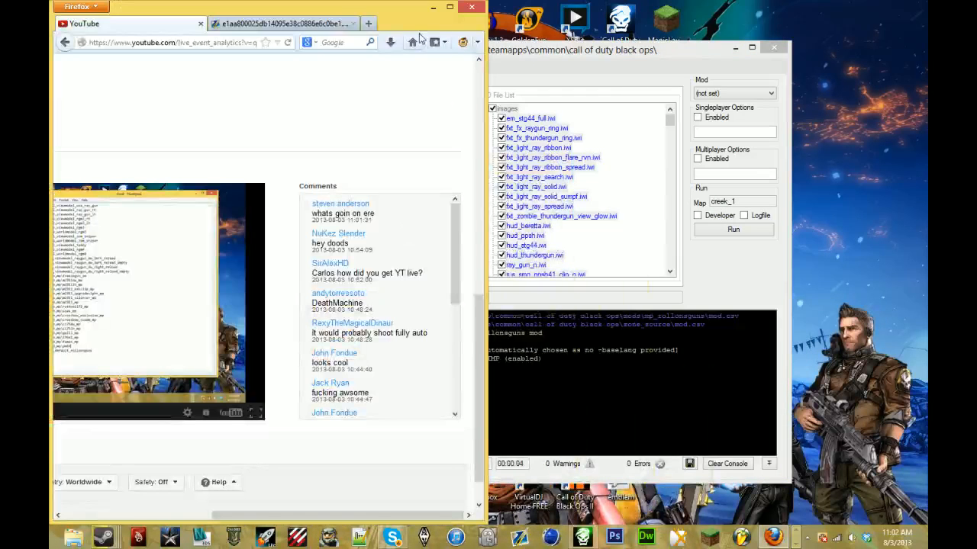
click(450, 8)
click(873, 6)
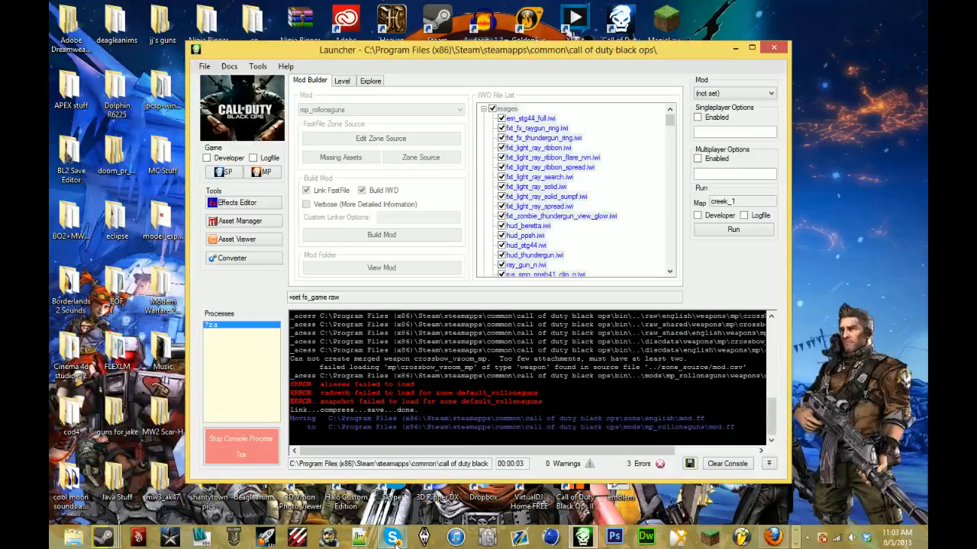
mouse_move(392, 537)
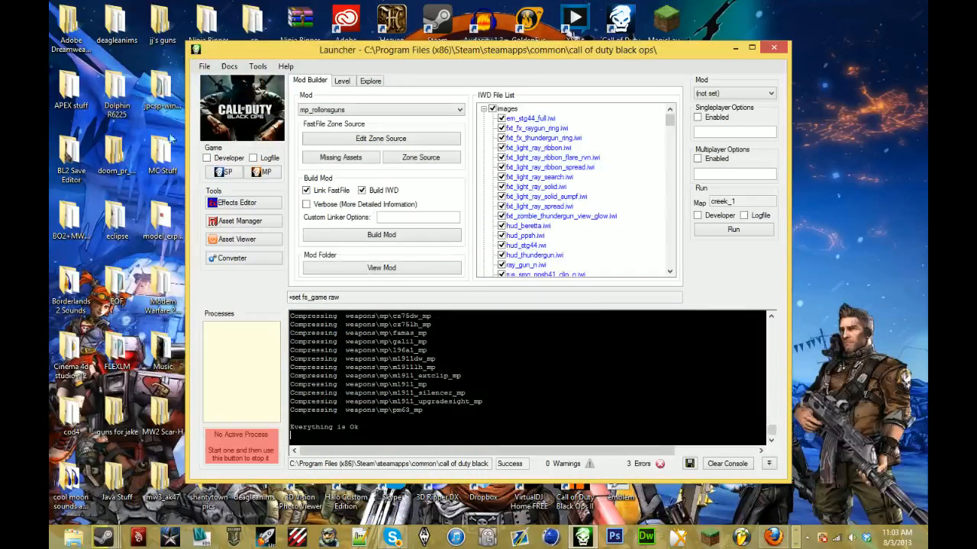
- Launch Call of Duty: Black Ops multiplayer from the Launcher and load the mp_rollonsguns mod
click(271, 174)
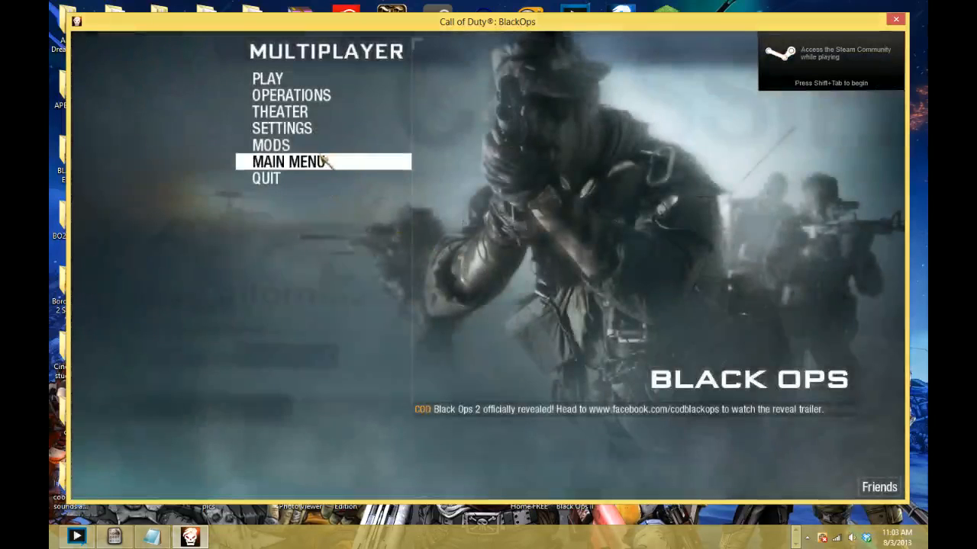
click(336, 146)
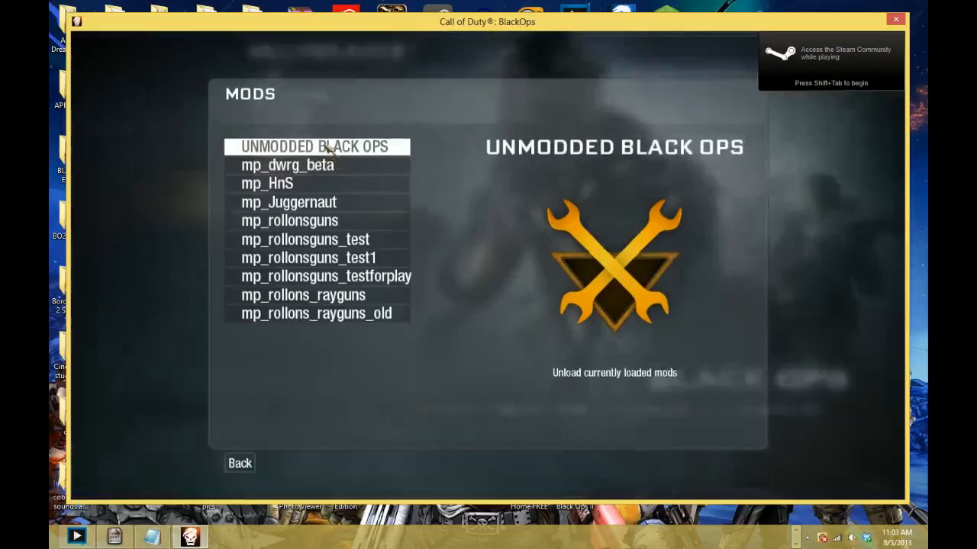
click(399, 222)
click(425, 299)
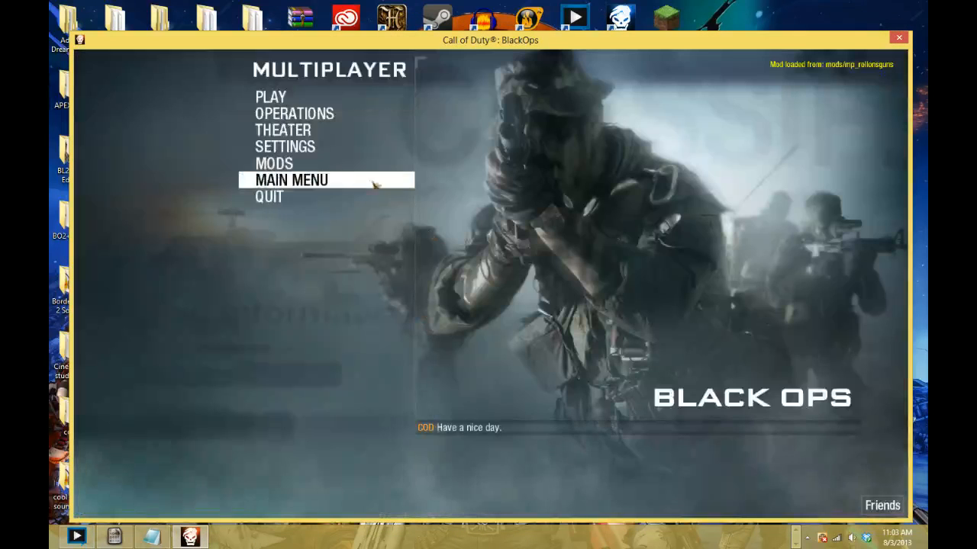
- Enter Combat Training and open the Custom 5 class for editing
click(337, 94)
click(536, 145)
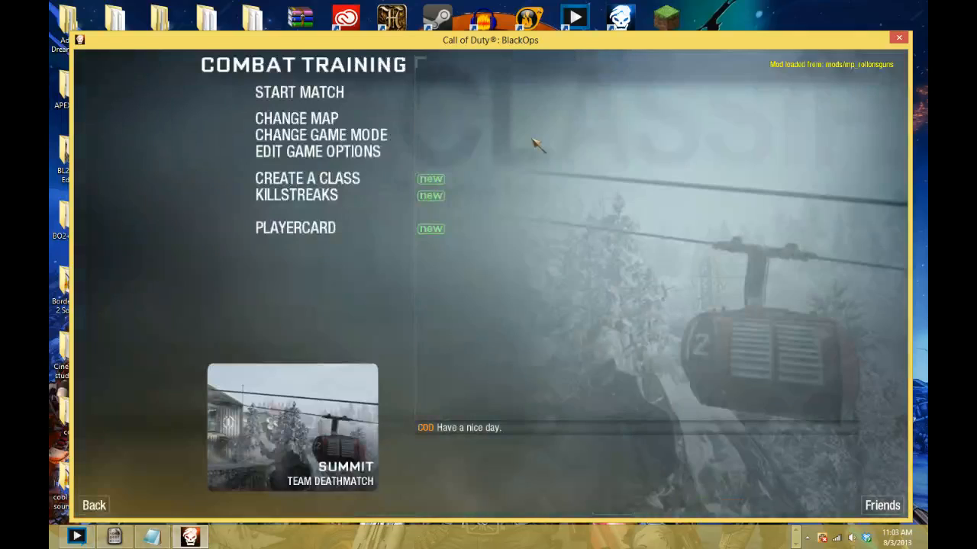
click(347, 186)
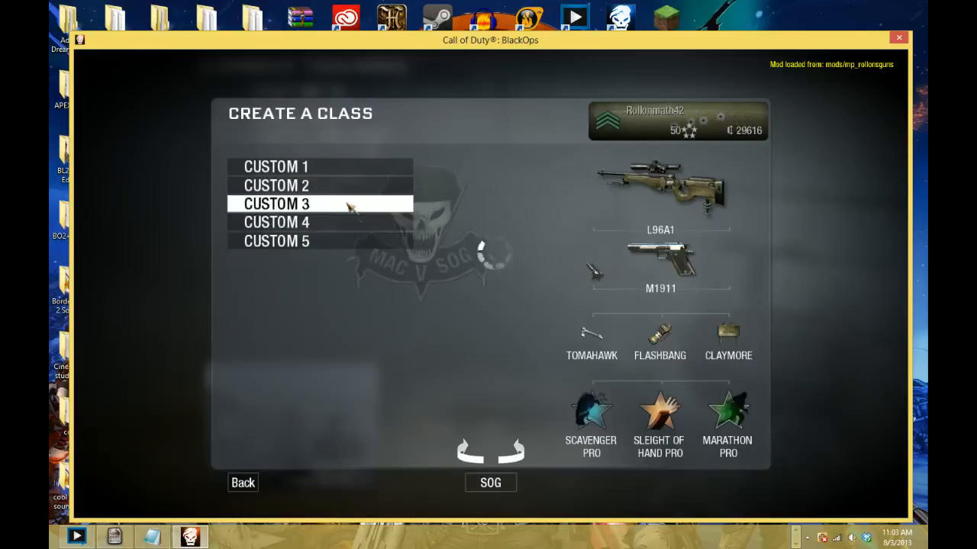
click(354, 242)
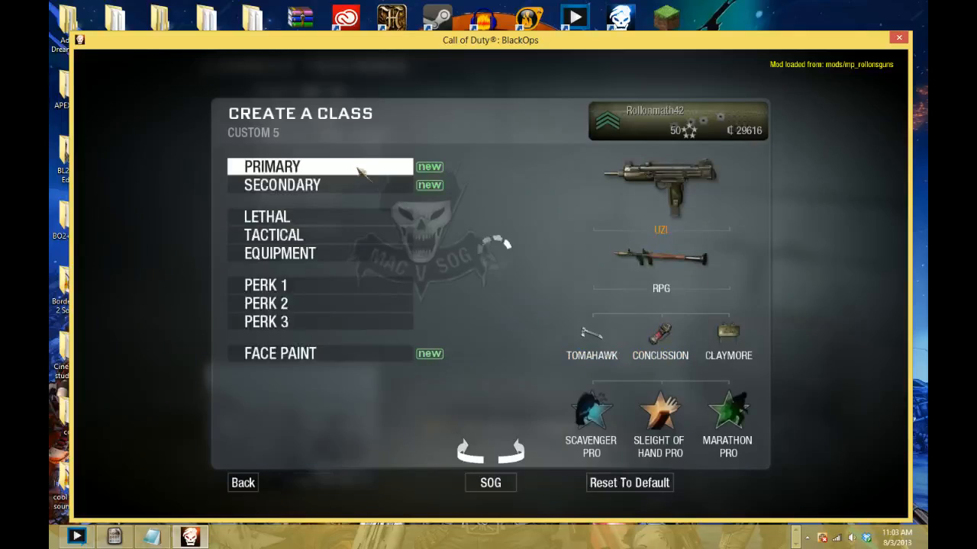
- Set the Custom 5 class's primary weapon to the PM63 and return to the Combat Training menu
click(357, 167)
click(350, 169)
click(346, 186)
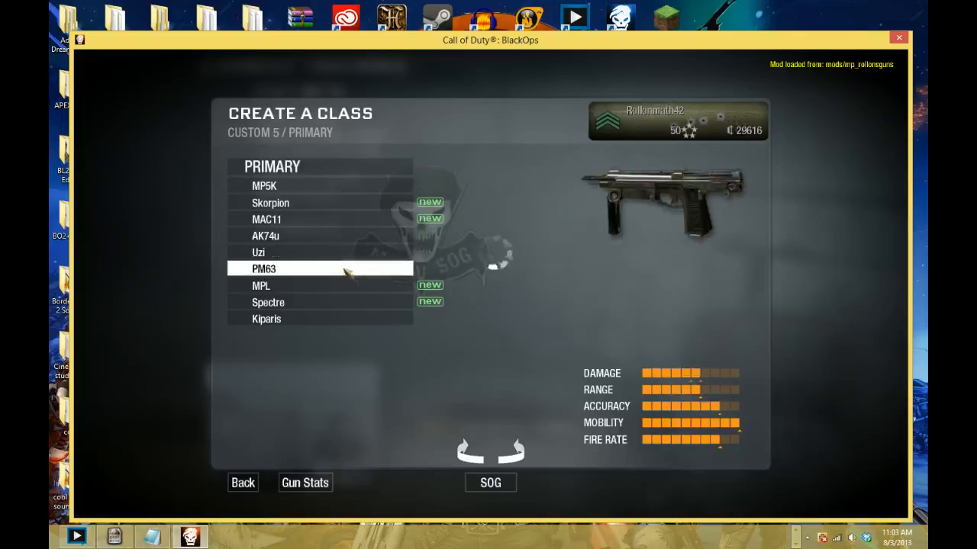
click(345, 278)
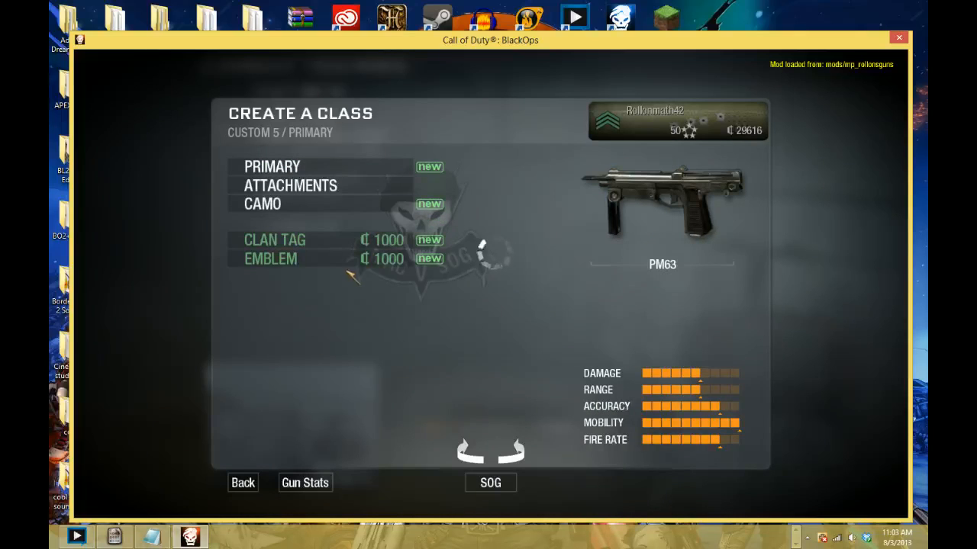
key(Escape)
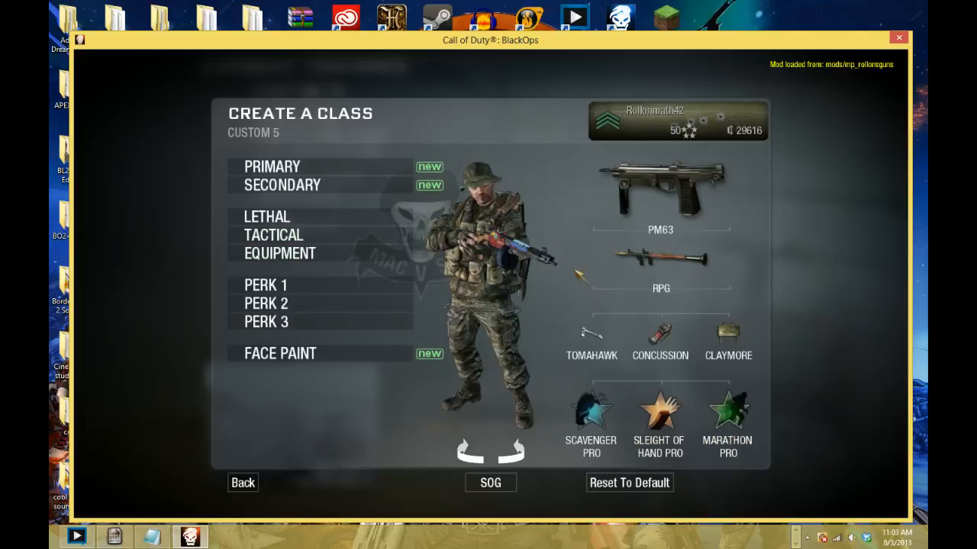
key(Escape)
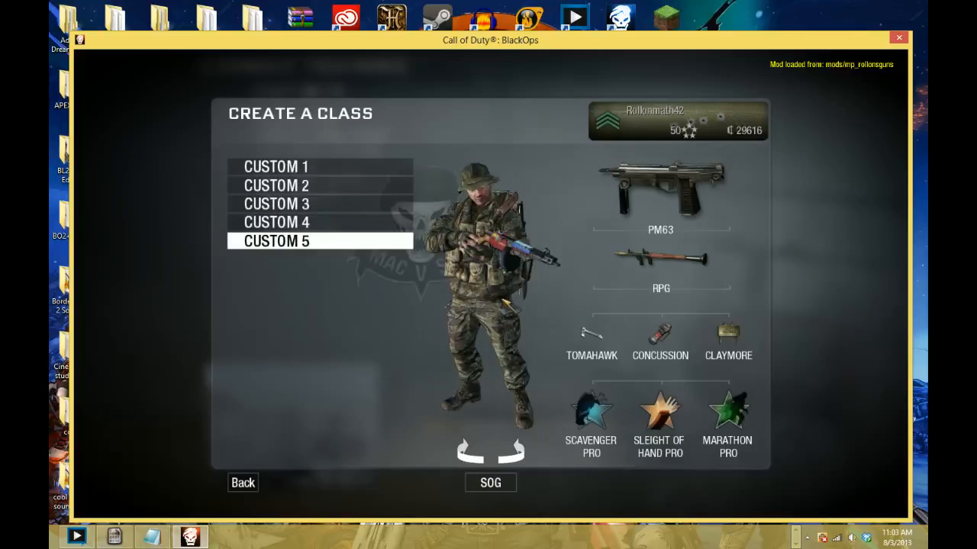
key(Escape)
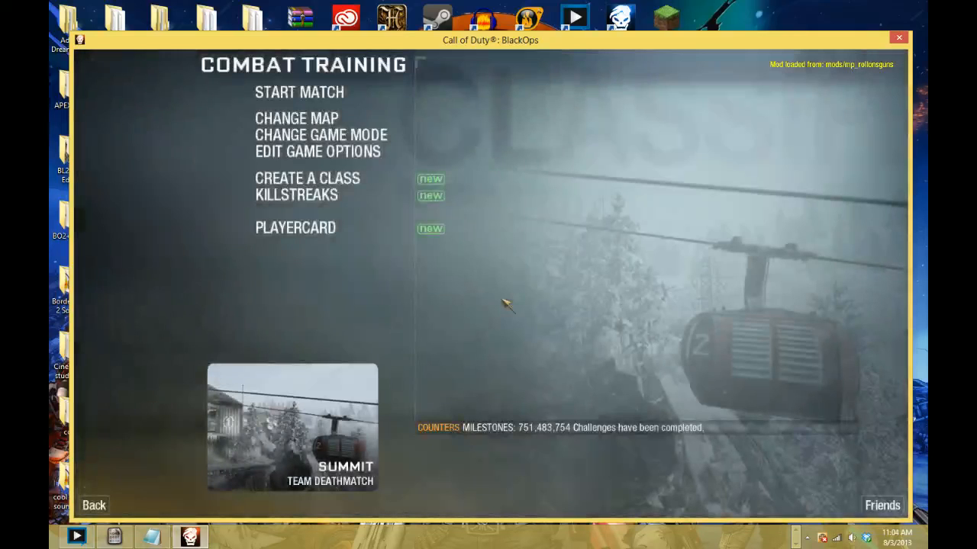
- Start the Summit Team Deathmatch match and choose the Custom 5 class
click(319, 91)
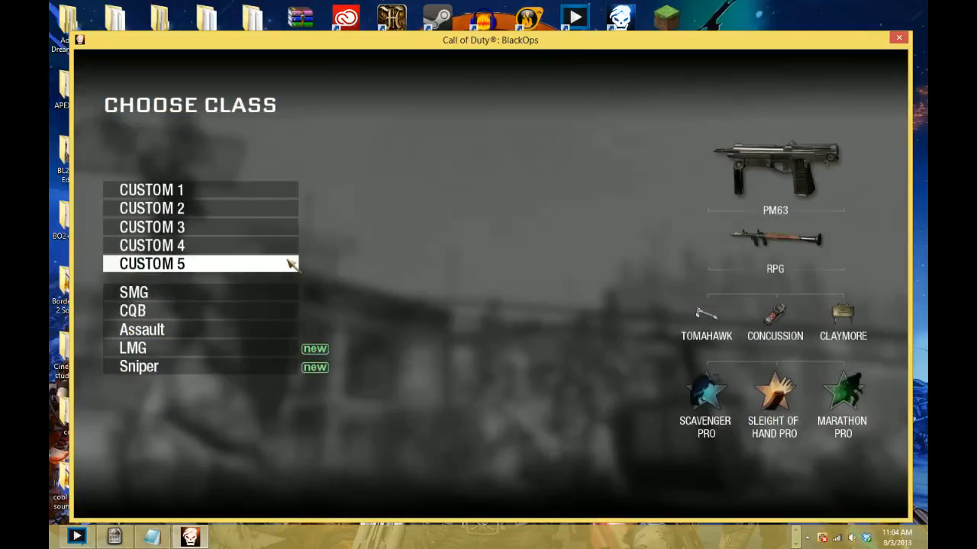
click(294, 263)
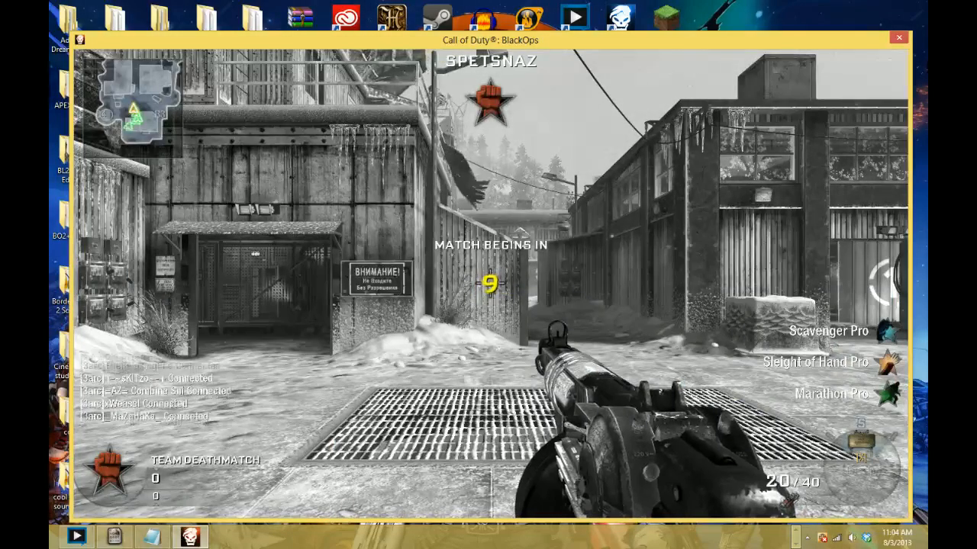
- Adjust the sound option in the in-game settings and return to the match
key(Escape)
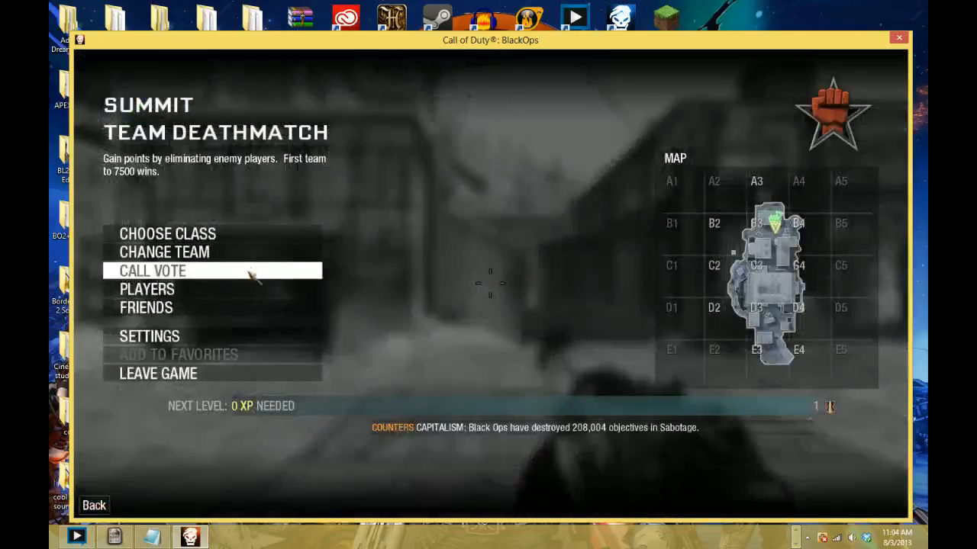
click(240, 334)
key(alt+Tab)
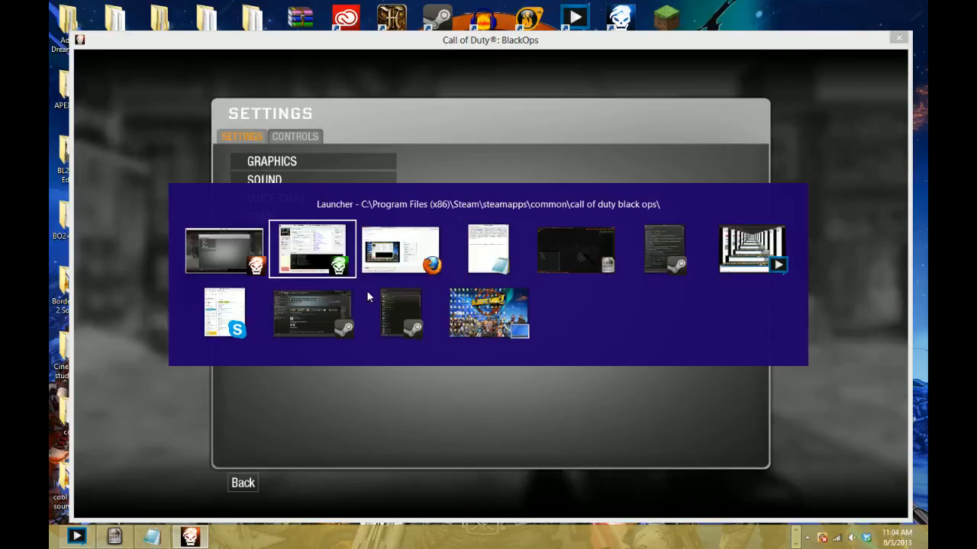
click(235, 243)
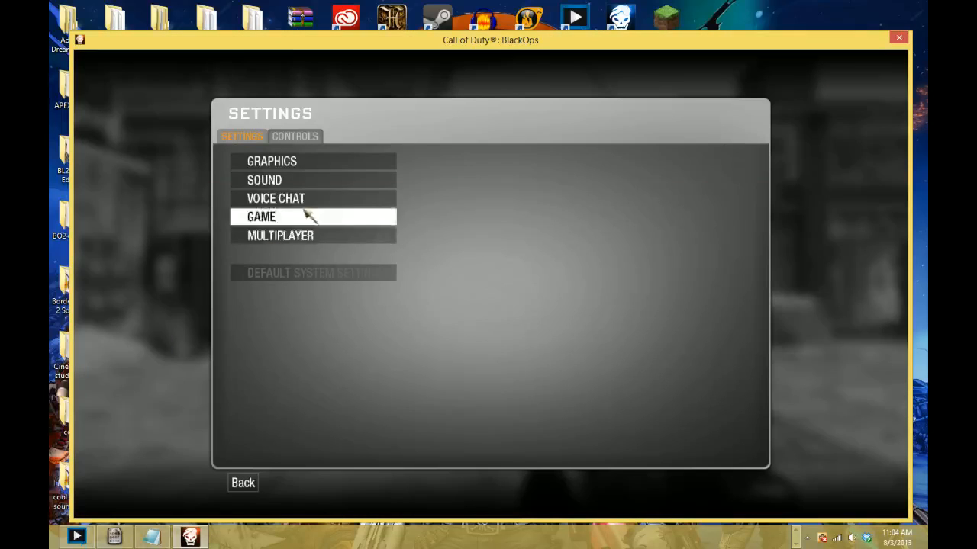
click(305, 180)
click(631, 254)
key(Escape)
key(Escape)
key(Escape)
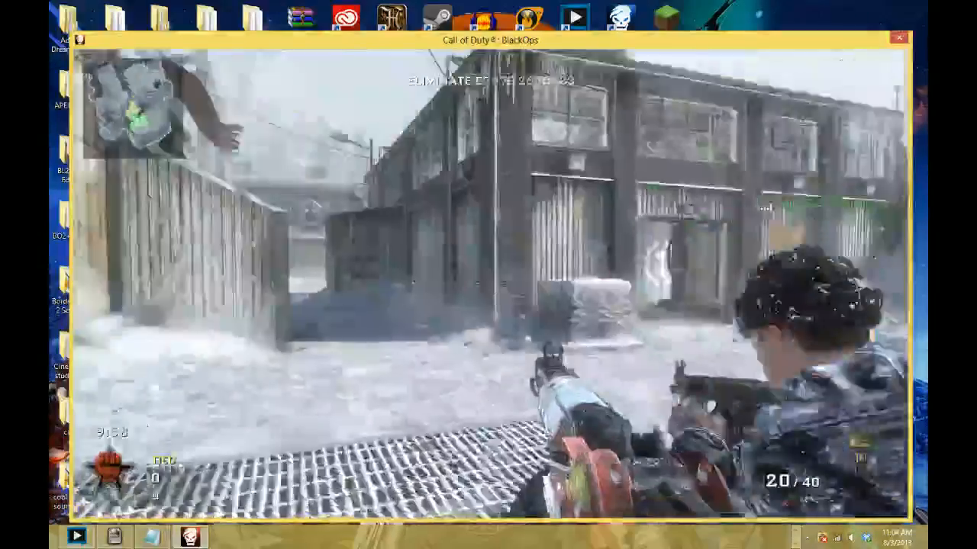
- Test-fire the ray gun along the snowy alley, both from the hip and while aiming, and reload it
click(491, 284)
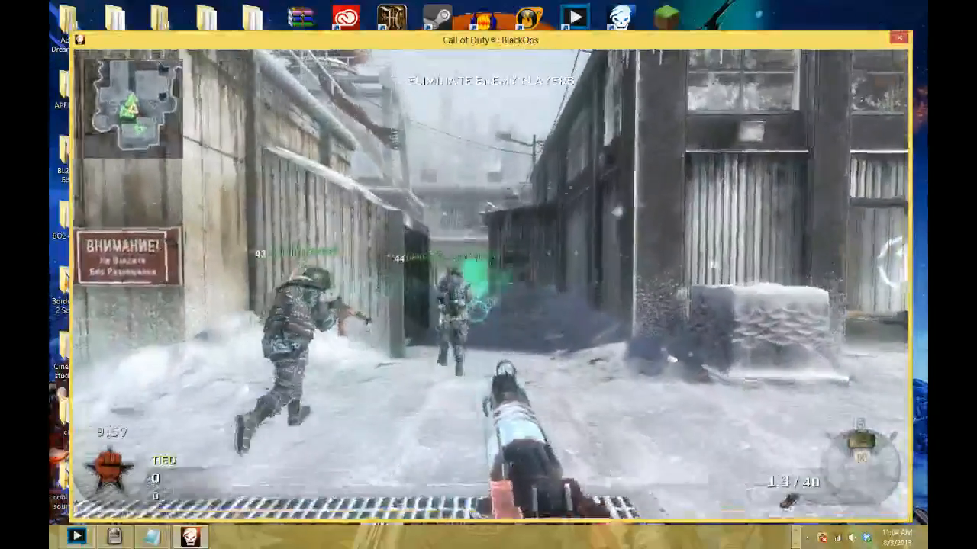
key(w)
click(490, 284)
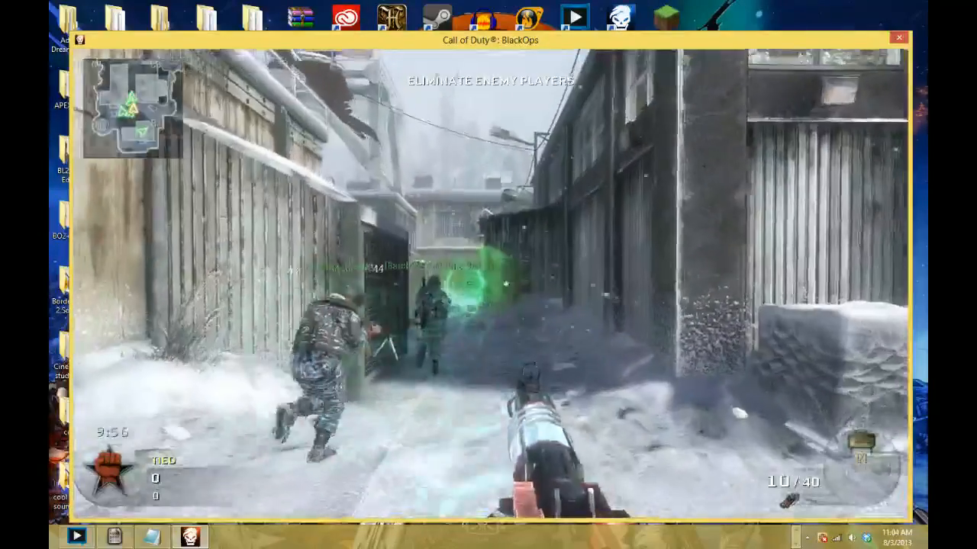
right_click(491, 284)
click(491, 284)
click(490, 284)
click(491, 283)
key(r)
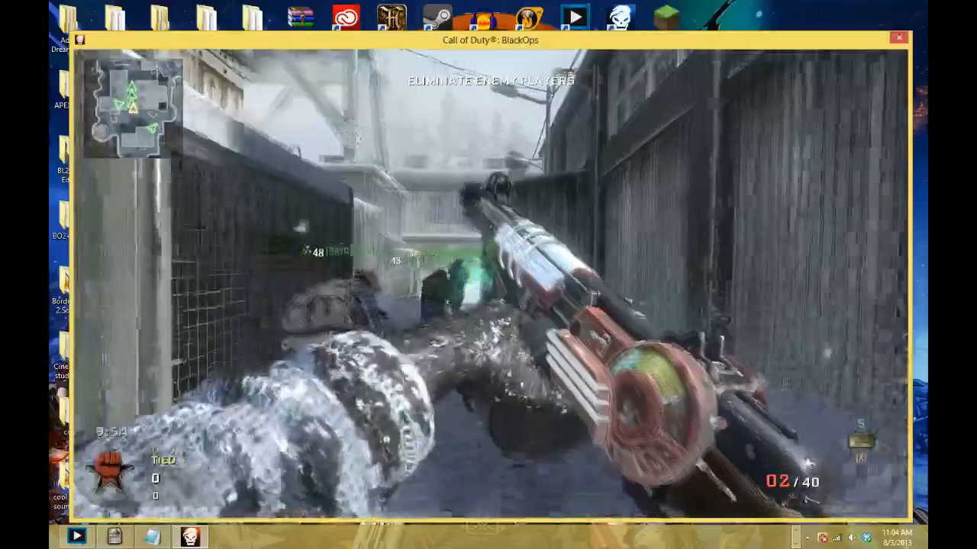
- Advance with the ray gun past the building marked 2, up the outdoor stairs and through the interior
key(w)
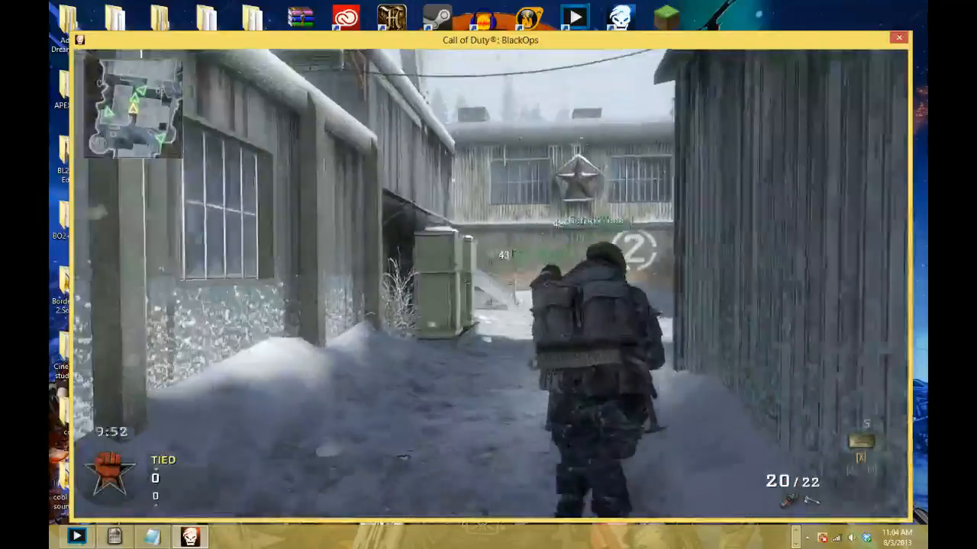
key(w)
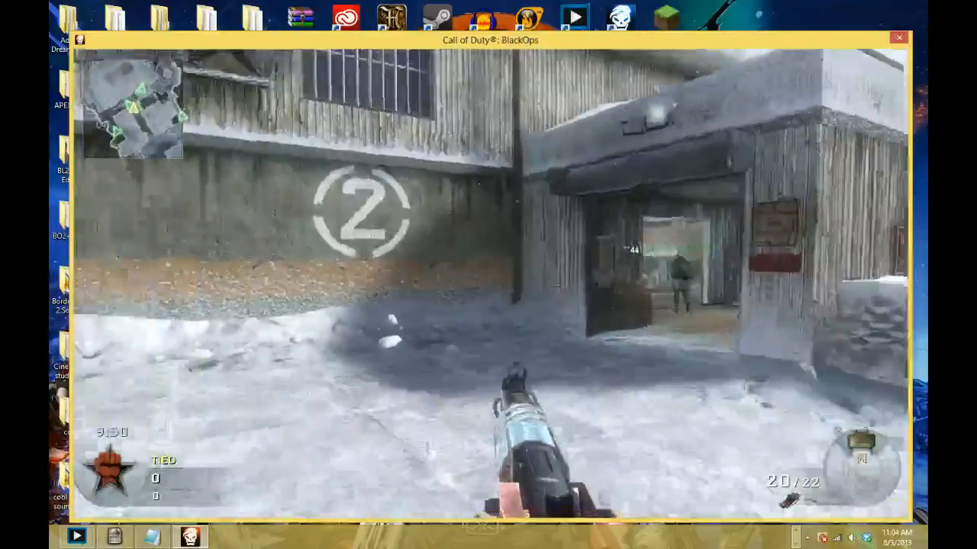
key(w)
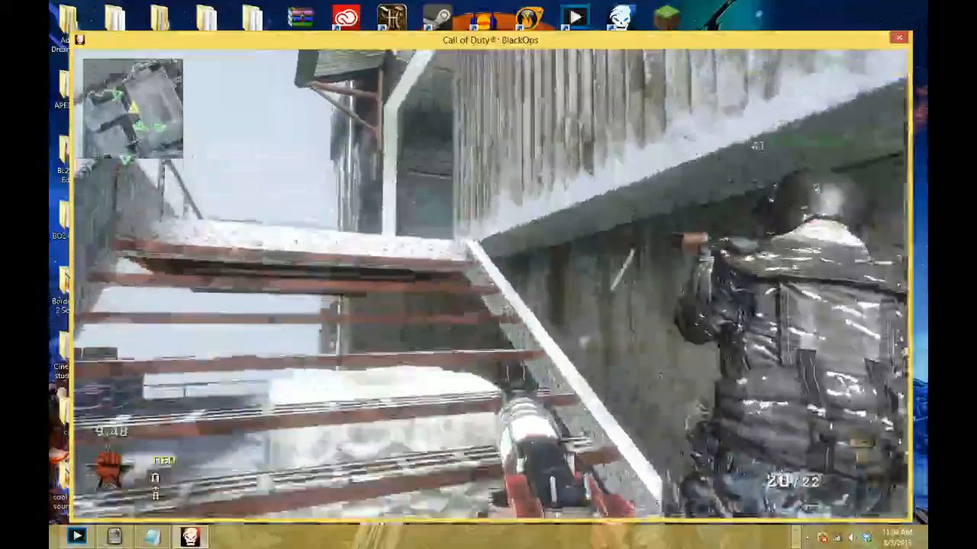
key(w)
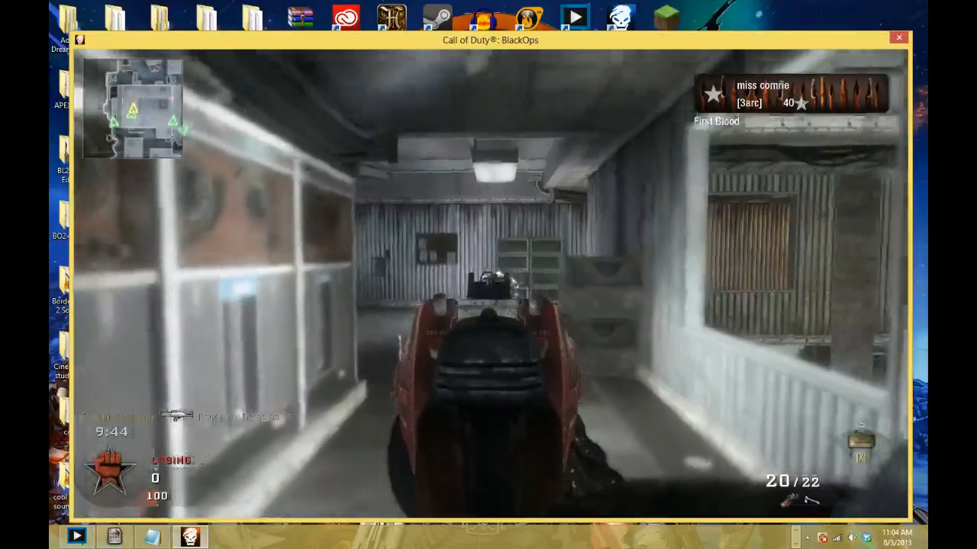
key(w)
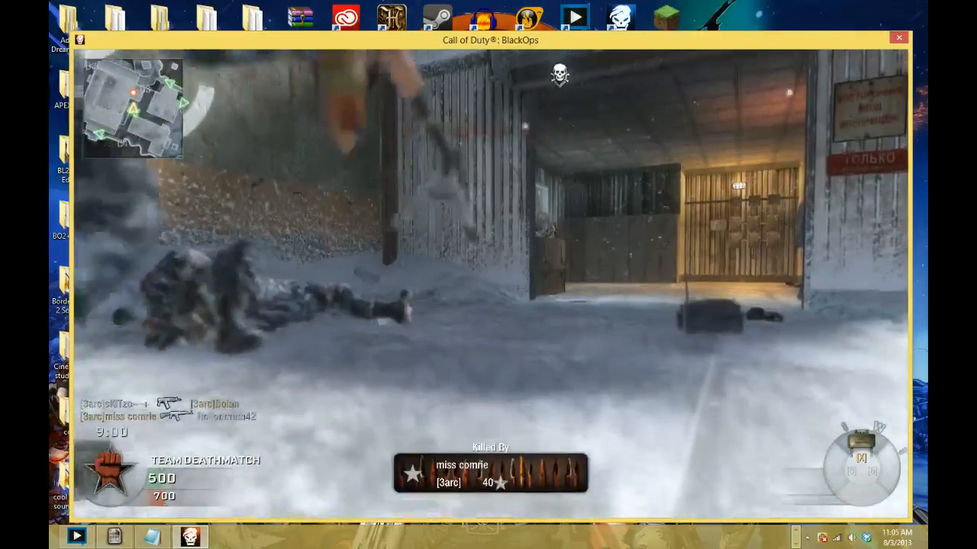
- Return to the building marked 2 after respawning, shoot the enemy at its doorway with the aimed ray gun, and reload
key(w)
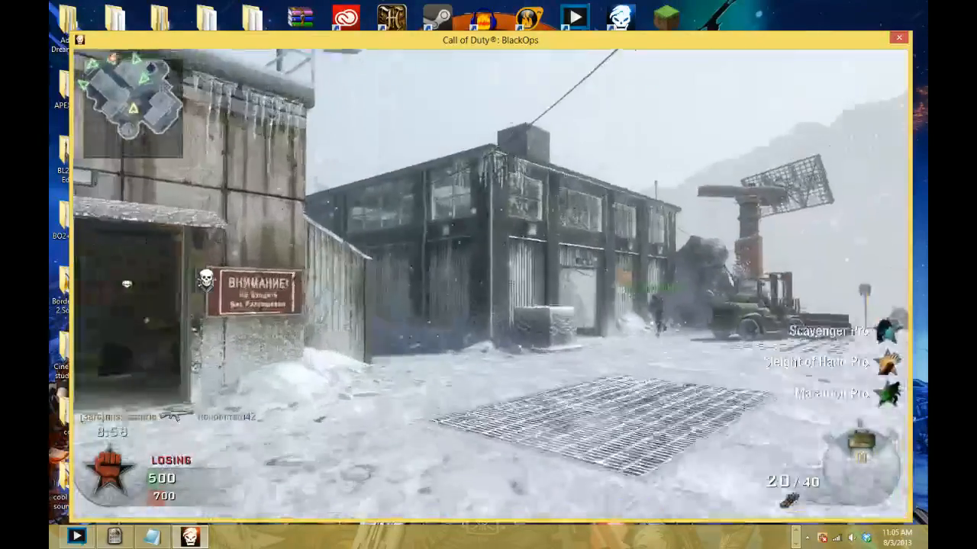
key(w)
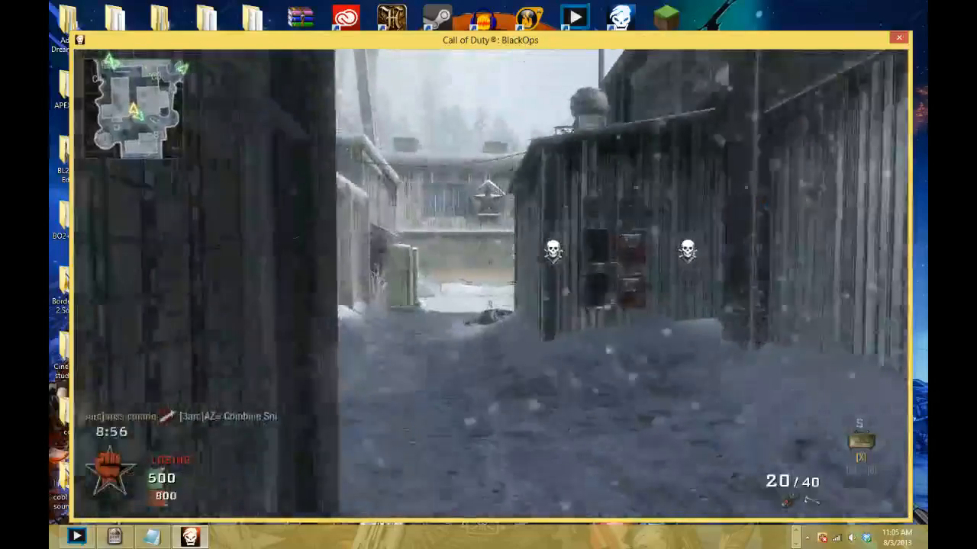
key(w)
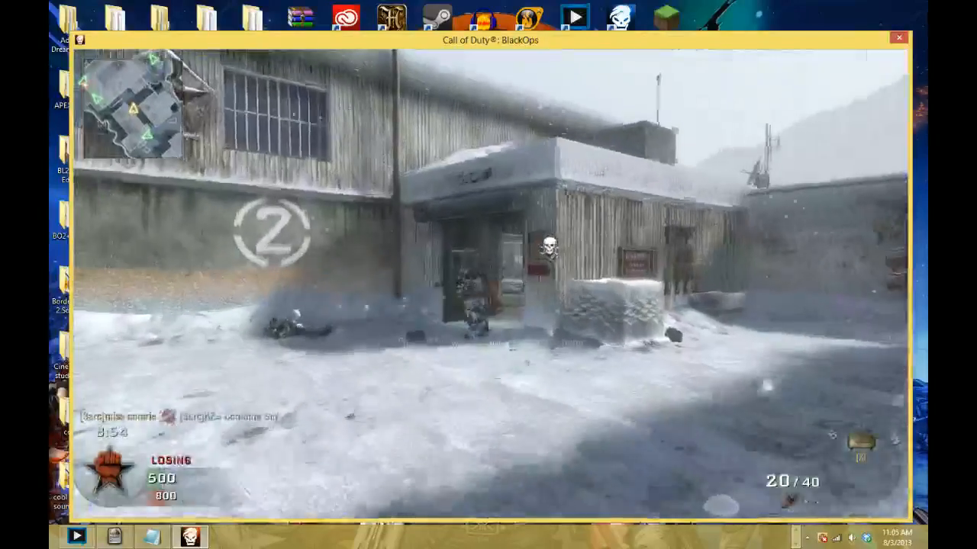
right_click(491, 283)
click(490, 283)
click(490, 283)
click(491, 283)
click(490, 283)
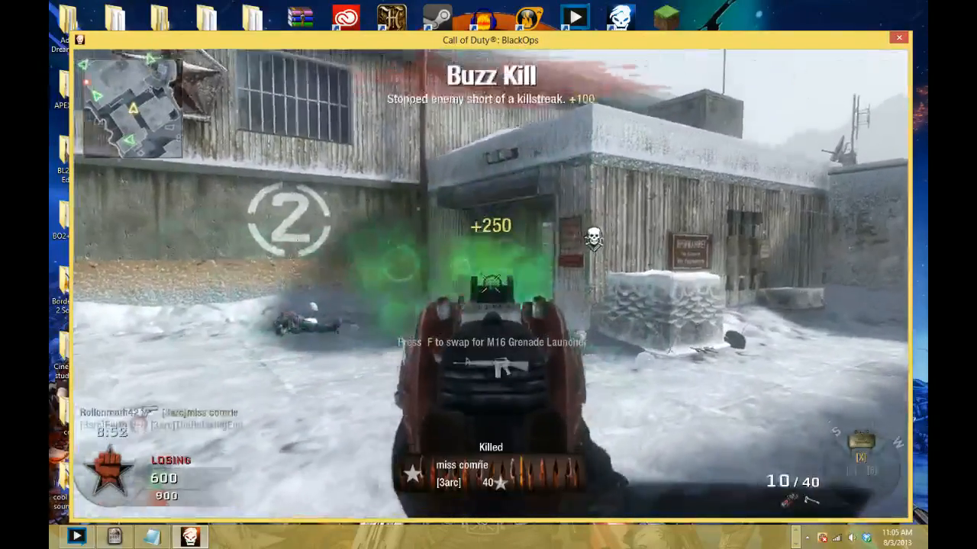
key(r)
- Push through the building aiming the ray gun, and exit the game back to the Launcher
key(w)
key(w)
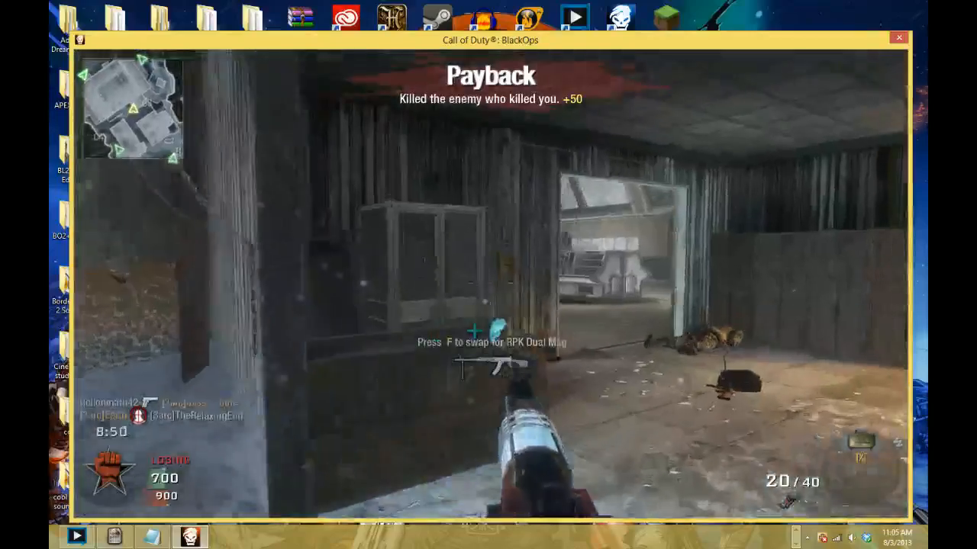
key(w)
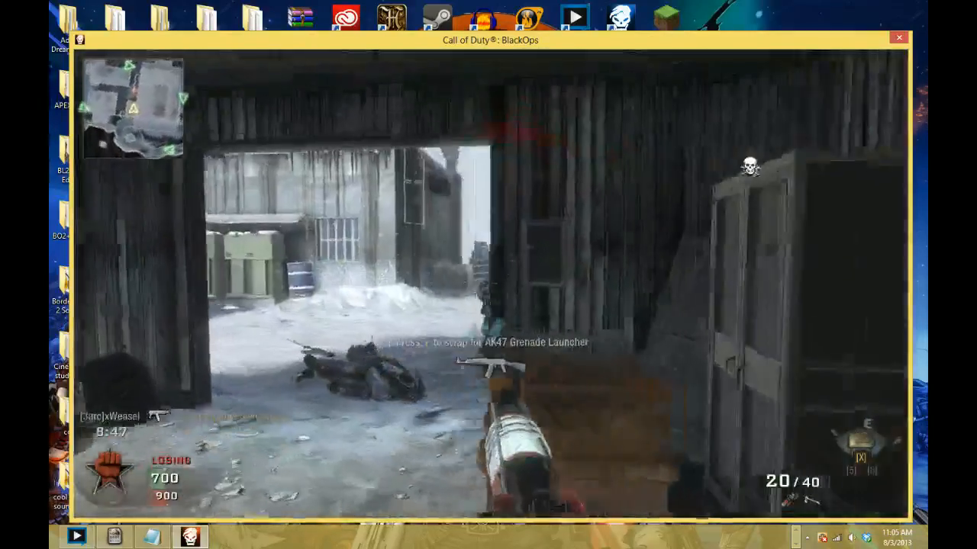
right_click(490, 283)
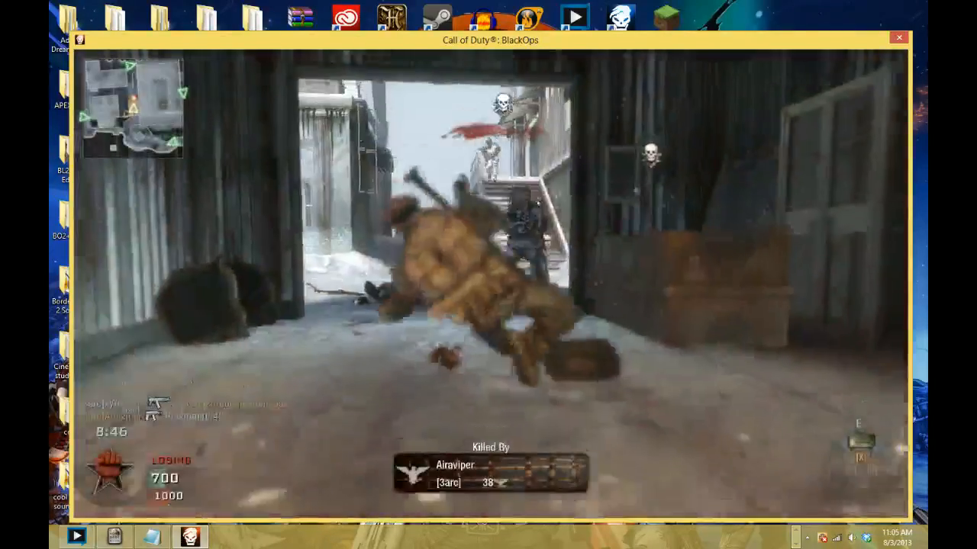
key(Escape)
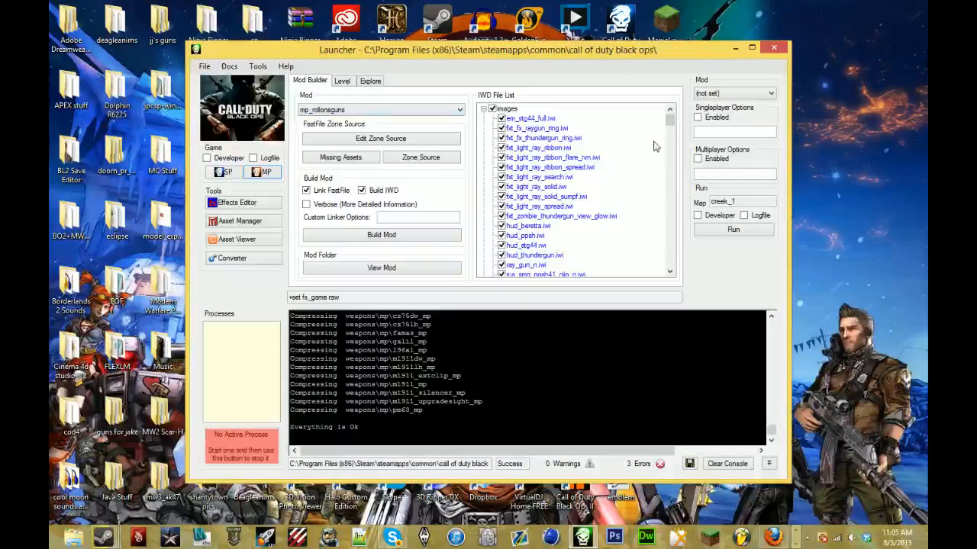
- Open the pm63_mp weapon file from the mod's IWD file list in Notepad and maximize its window
drag(672, 122, 679, 263)
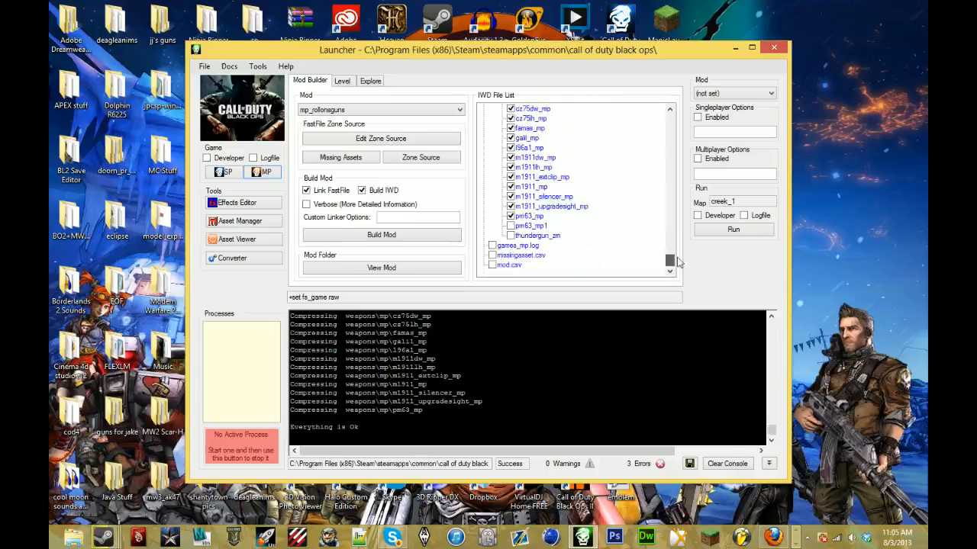
double_click(530, 222)
scroll(519, 336, down, 5)
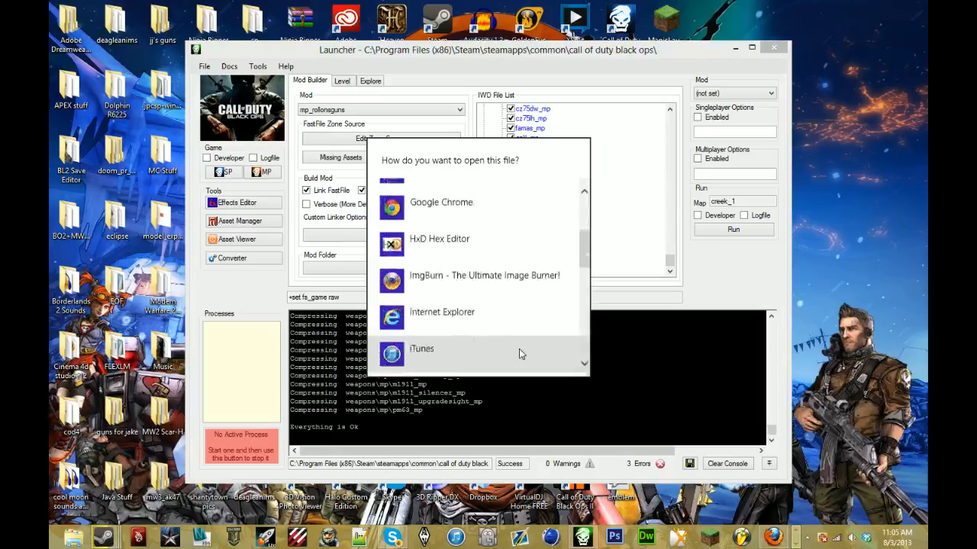
scroll(485, 328, down, 3)
click(458, 271)
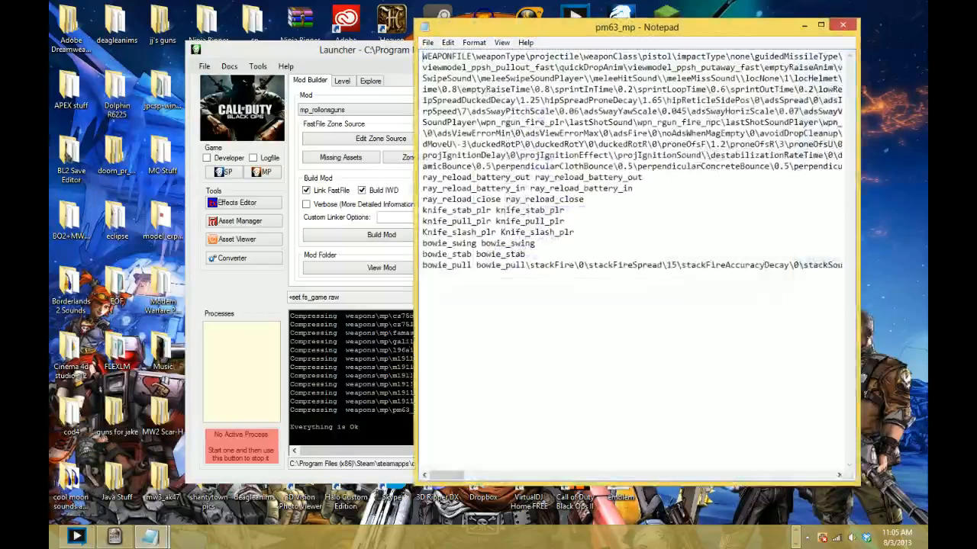
double_click(537, 34)
- Find "explosion" in the weapon file and set explosionInnerDamage to 40
key(ctrl+f)
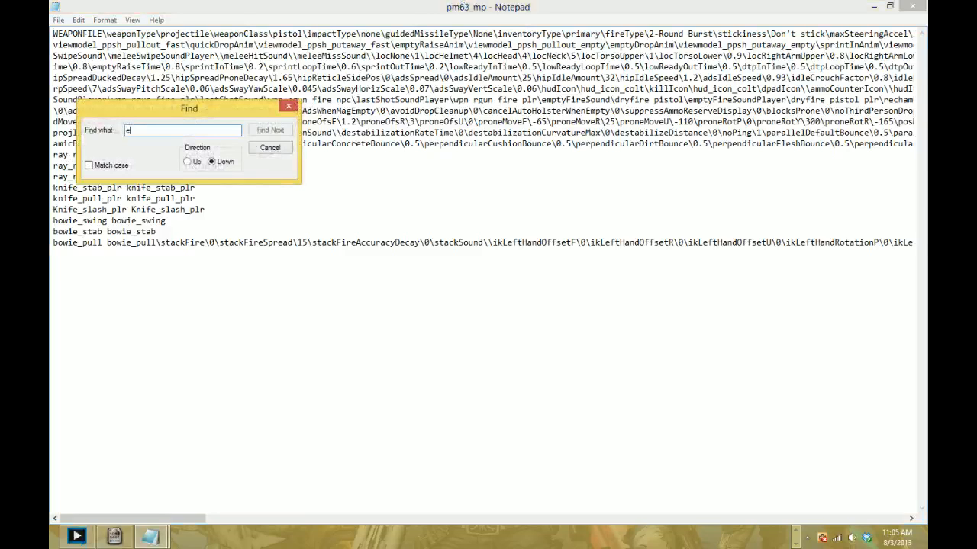
text(exp)
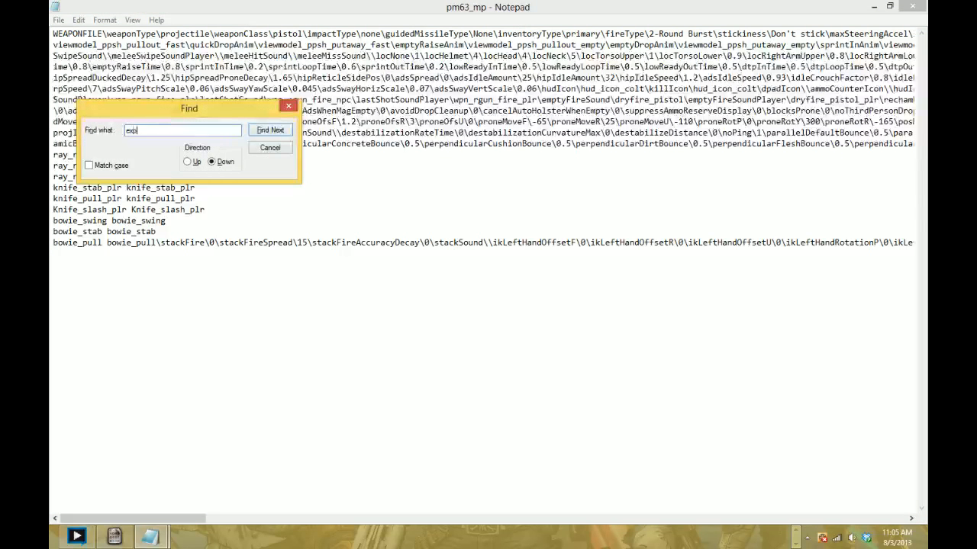
text(losion)
key(Return)
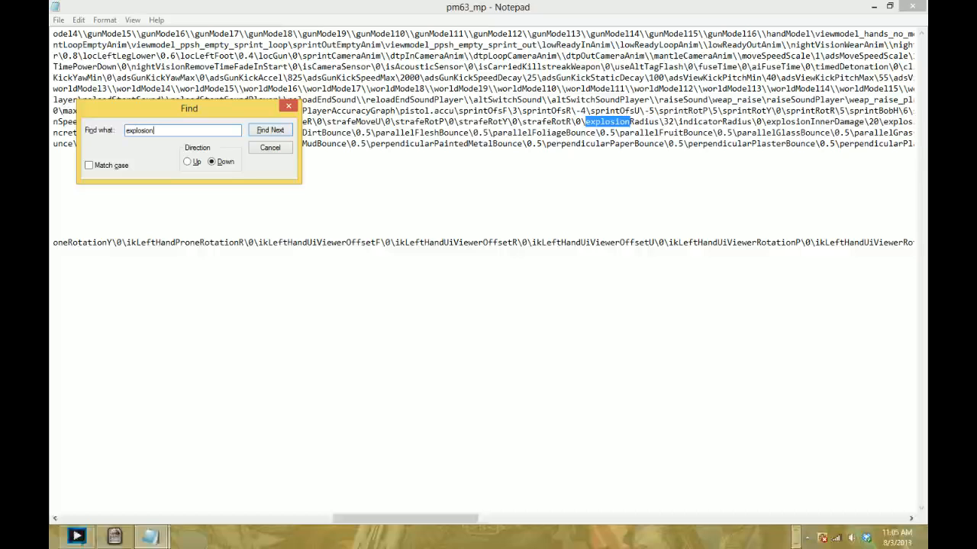
click(620, 122)
scroll(620, 122, right, 4)
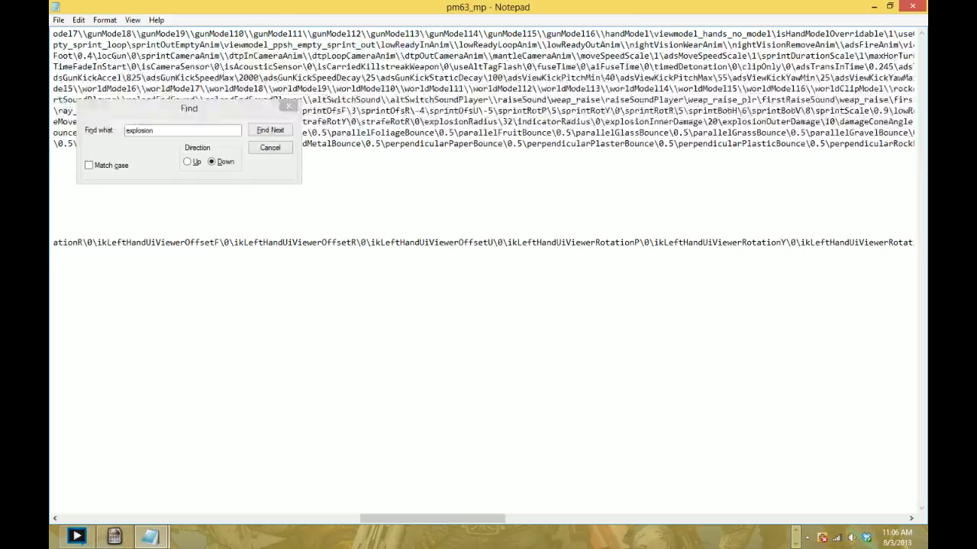
drag(709, 122, 718, 122)
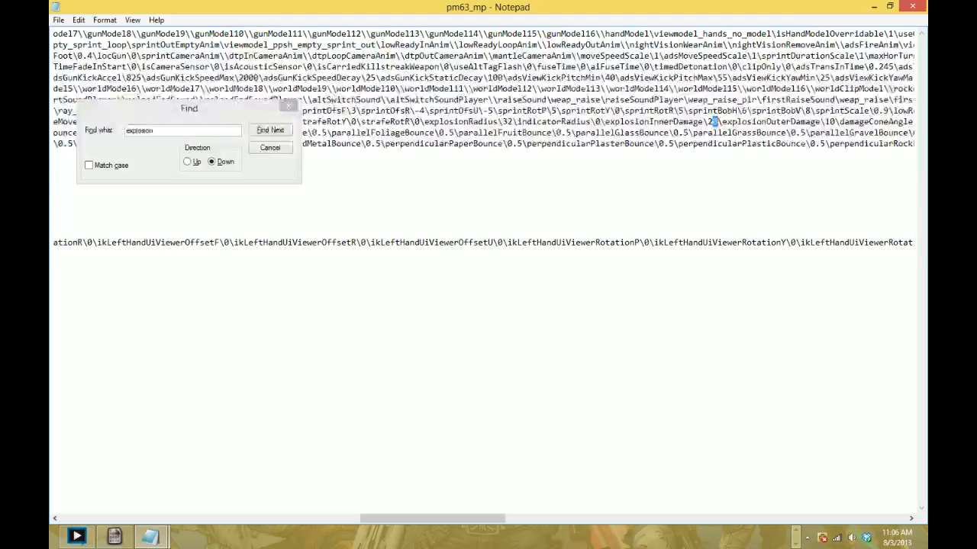
key(BackSpace)
key(BackSpace)
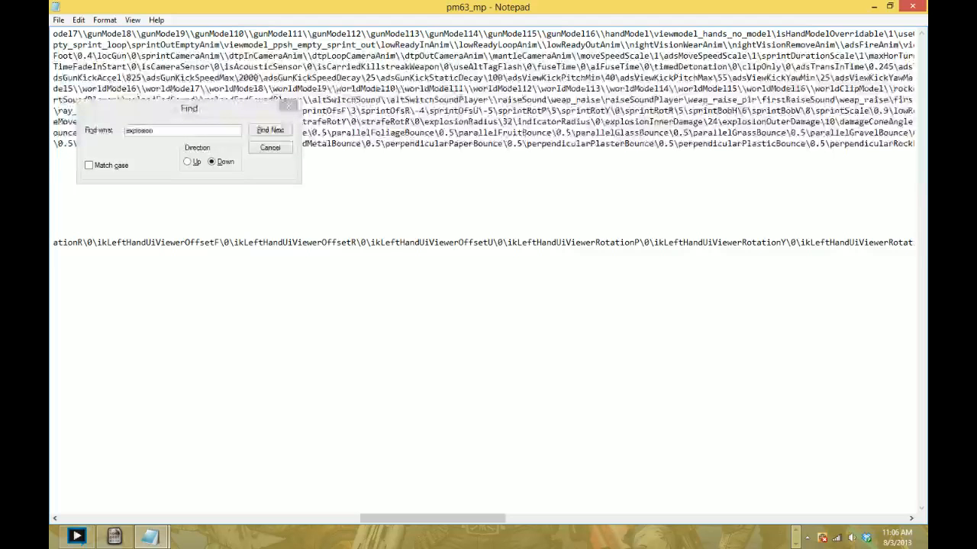
text(40)
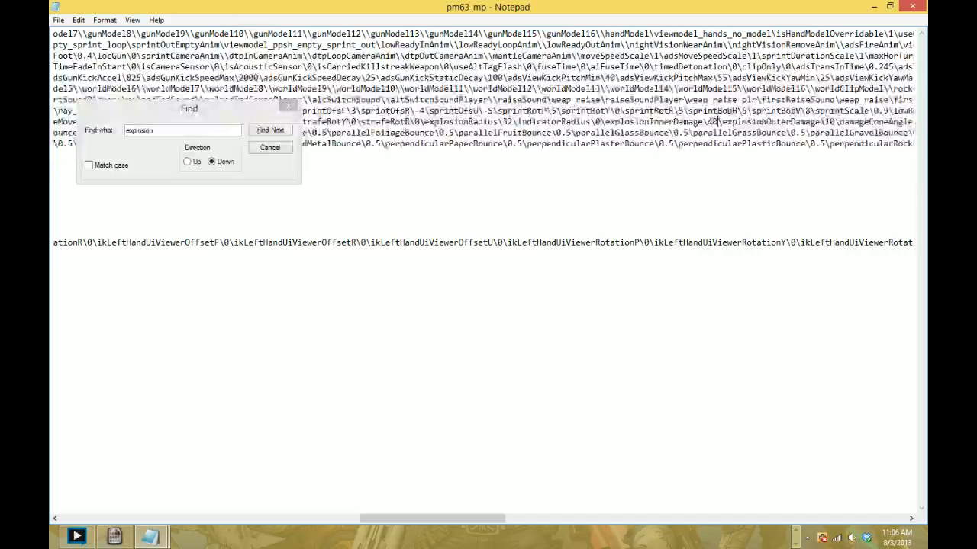
- Set explosionOuterDamage to 30
key(shift+Right)
key(shift+Right)
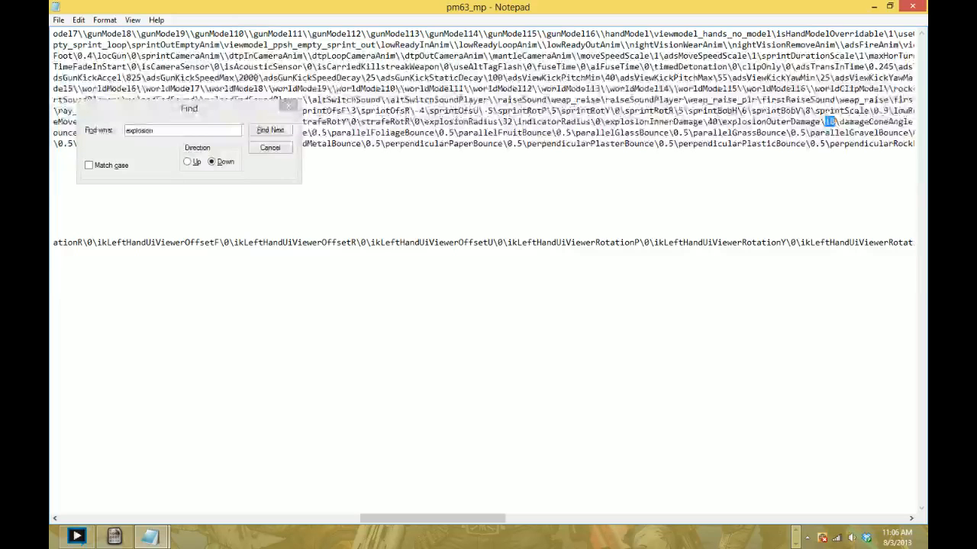
text(30)
- Find the weapon's base damage setting by searching for "damage" and set it to 40
key(ctrl+f)
text(damage)
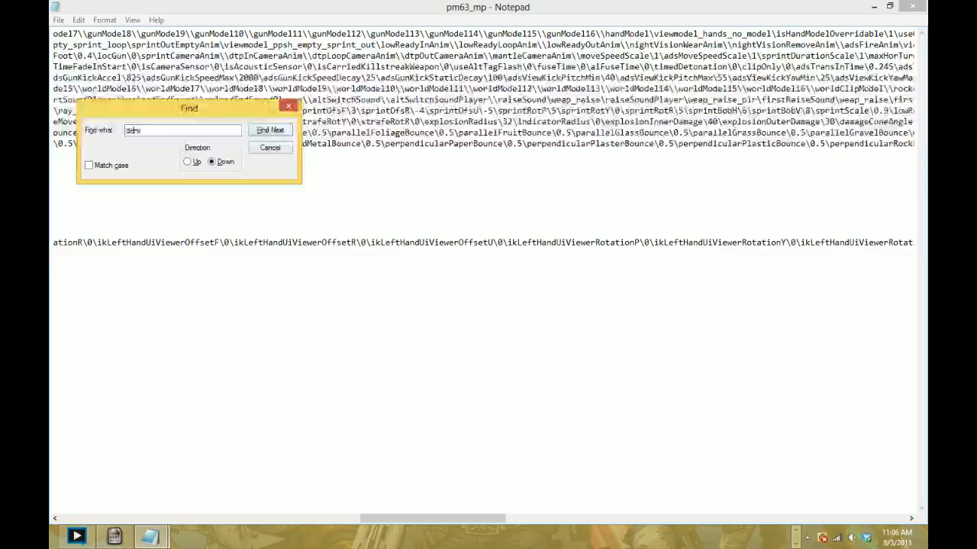
key(Return)
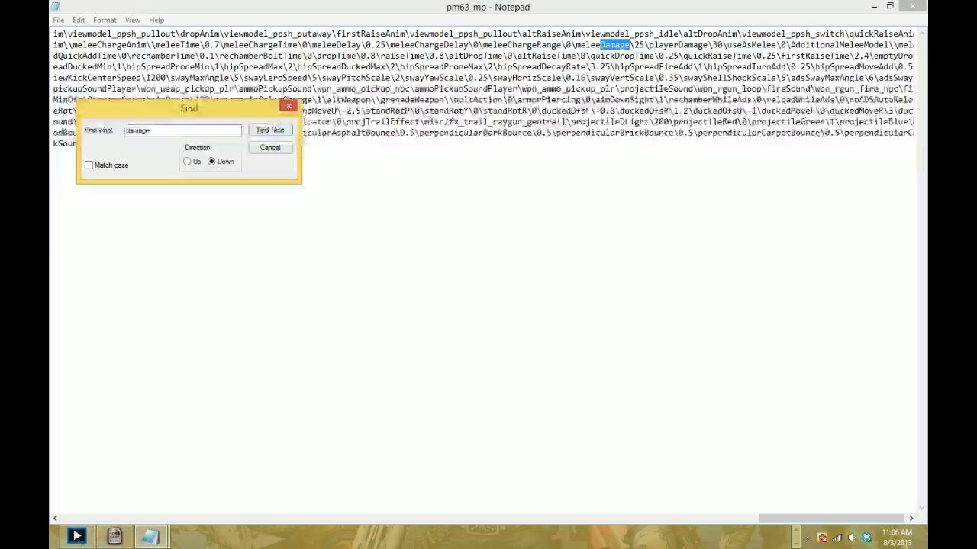
key(Return)
drag(341, 56, 352, 56)
text(40)
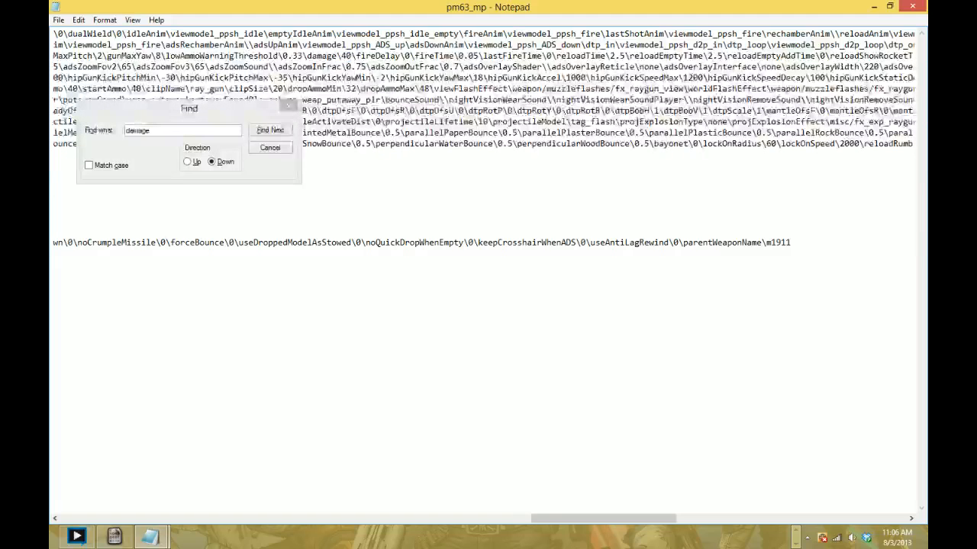
- Save the changes to the pm63_mp weapon file
scroll(489, 274, right, 12)
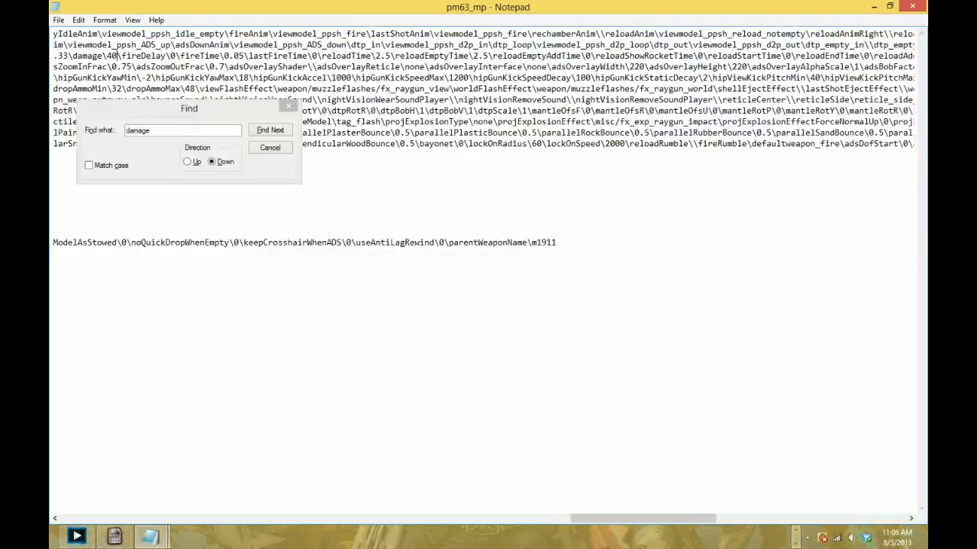
click(60, 22)
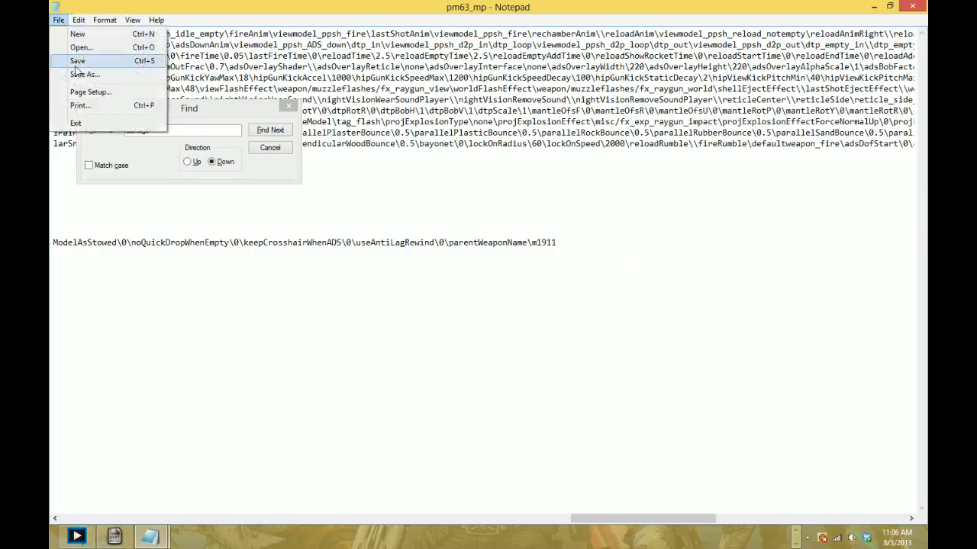
click(78, 60)
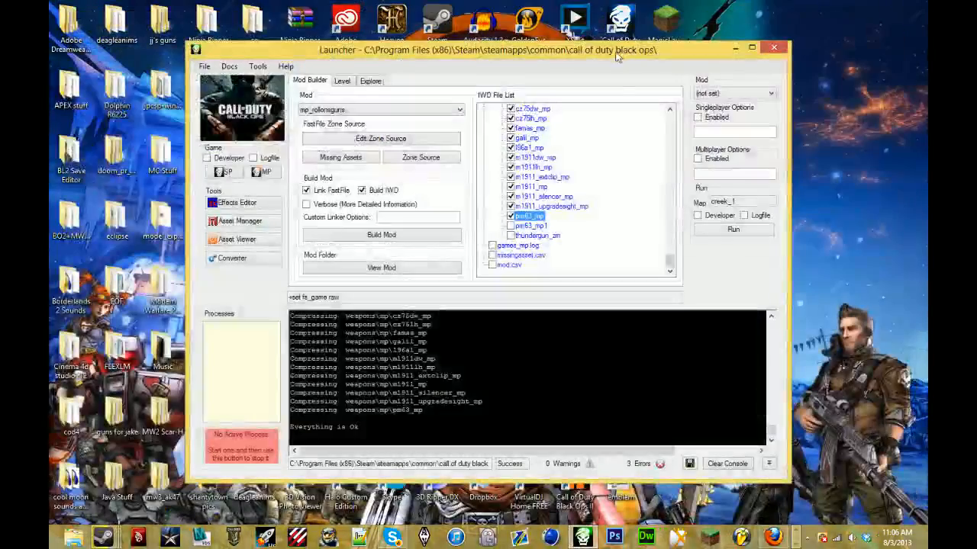
- Reopen the pm63_mp weapon file from the IWD file list in Notepad and maximize its window
double_click(530, 216)
scroll(459, 277, down, 2)
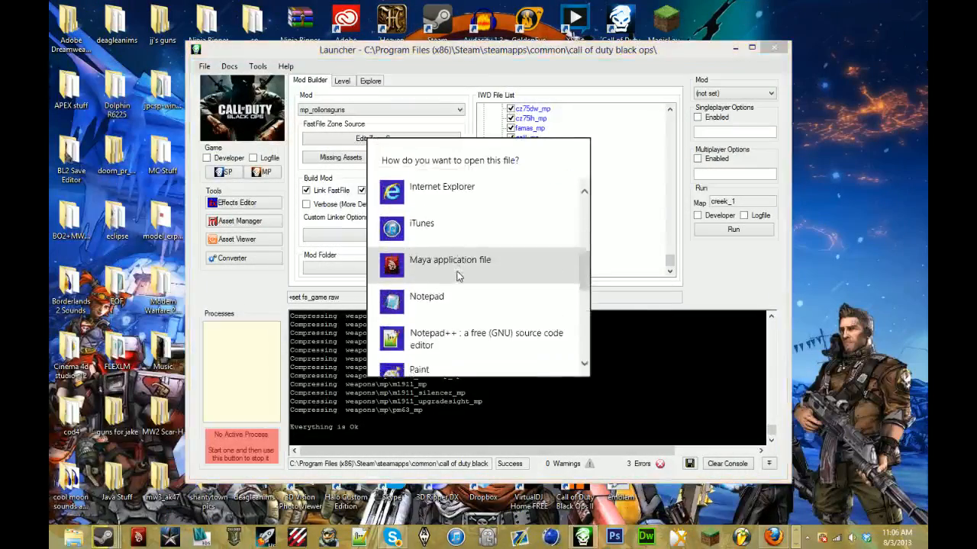
click(458, 297)
double_click(515, 33)
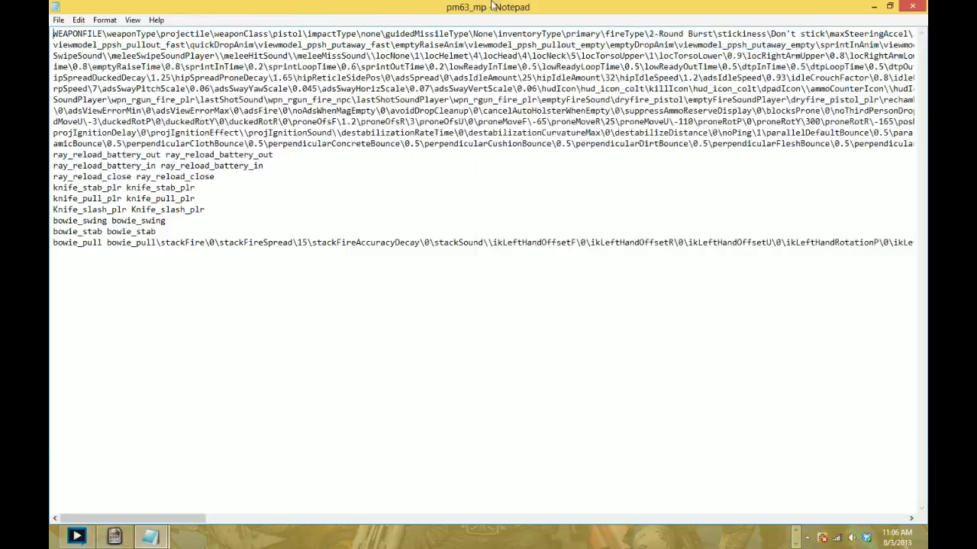
- Find "clipsize" in the weapon file and set clipSize to 33
key(ctrl+f)
text(clipsize)
key(Return)
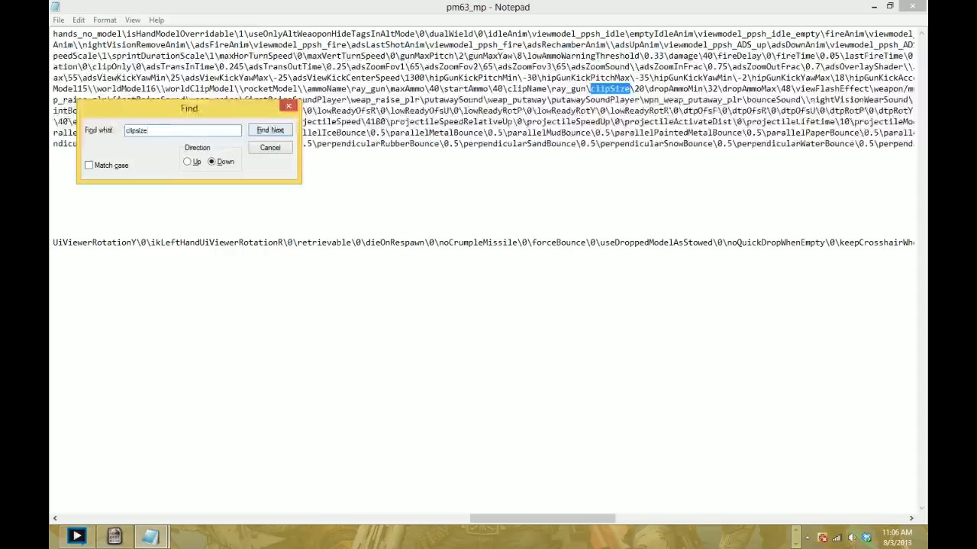
drag(634, 90, 640, 89)
text(33)
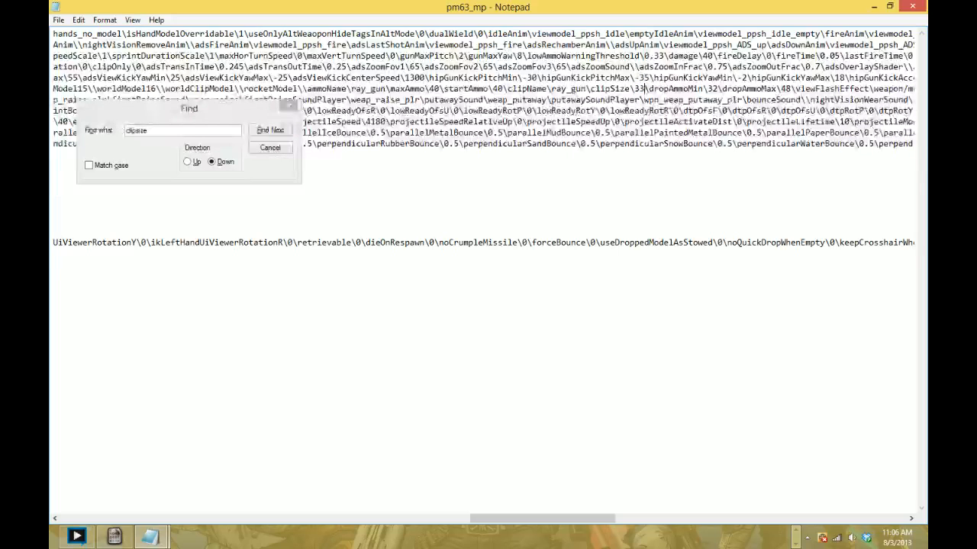
- Set both startAmmo and maxAmmo to 99 in the weapon file
click(503, 89)
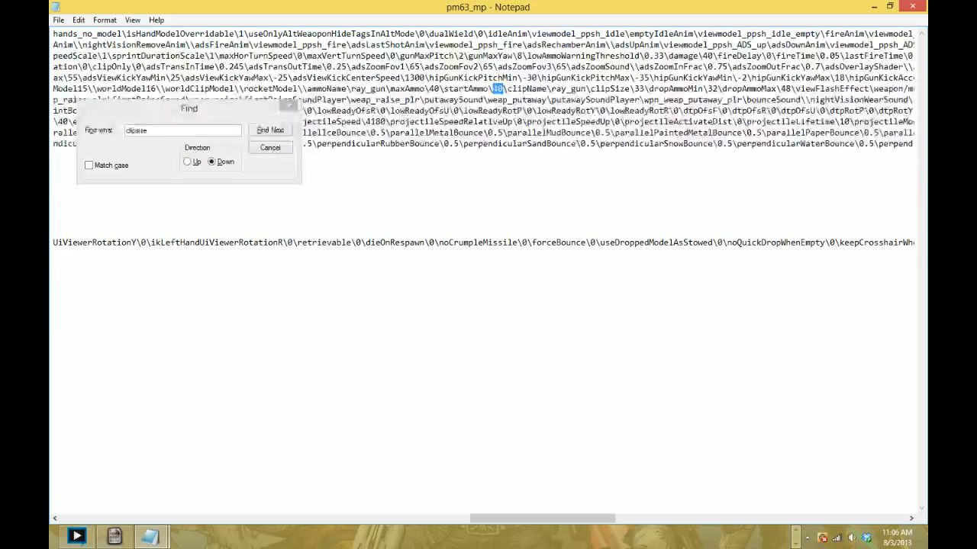
text(99)
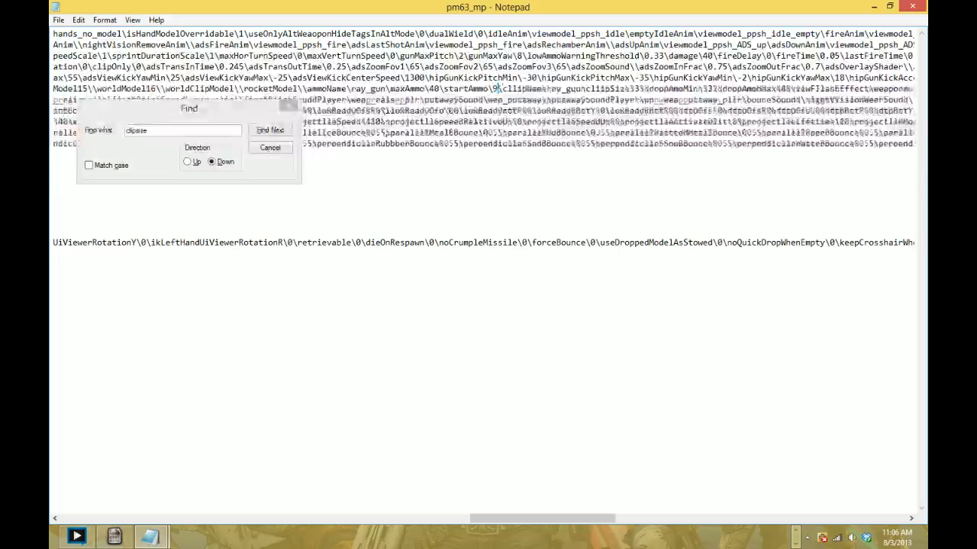
double_click(433, 89)
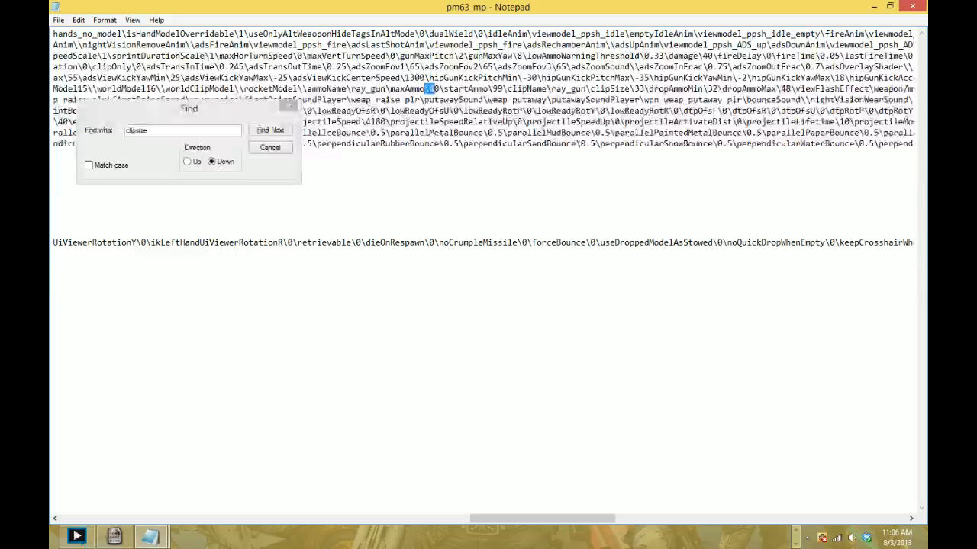
text(99)
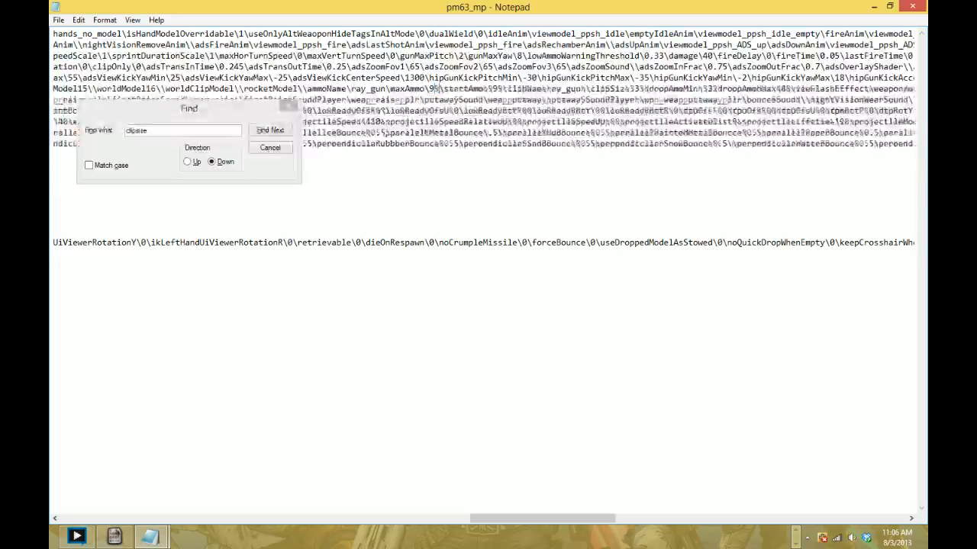
- Change the clipName and ammoName values in the weapon file to ray_gun4
key(Right)
key(Right)
key(Right)
key(Right)
key(Right)
key(Right)
key(Right)
key(Right)
key(Right)
key(Right)
key(Right)
key(Right)
key(Right)
key(Right)
key(Right)
key(Right)
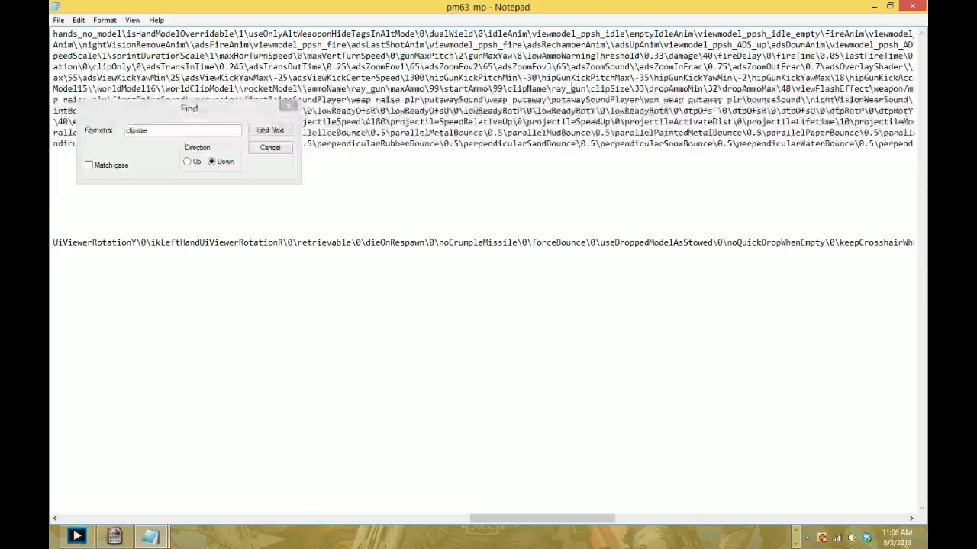
text(4)
key(Right)
key(Right)
key(BackSpace)
key(Right)
key(Right)
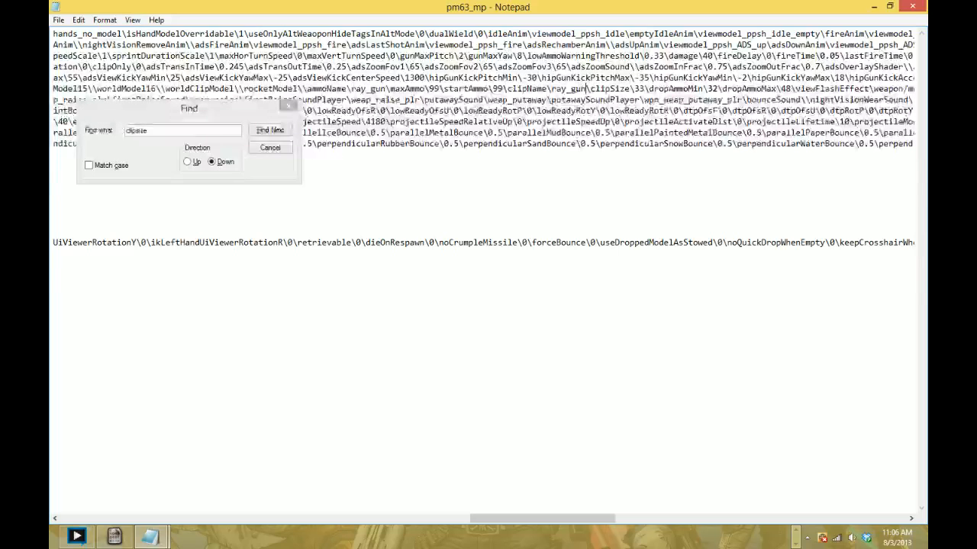
text(4)
key(Left)
key(Left)
key(Left)
key(Left)
key(Left)
key(Left)
key(Left)
key(Left)
key(Left)
key(Left)
key(Left)
key(Left)
key(Left)
key(Left)
key(Left)
key(Left)
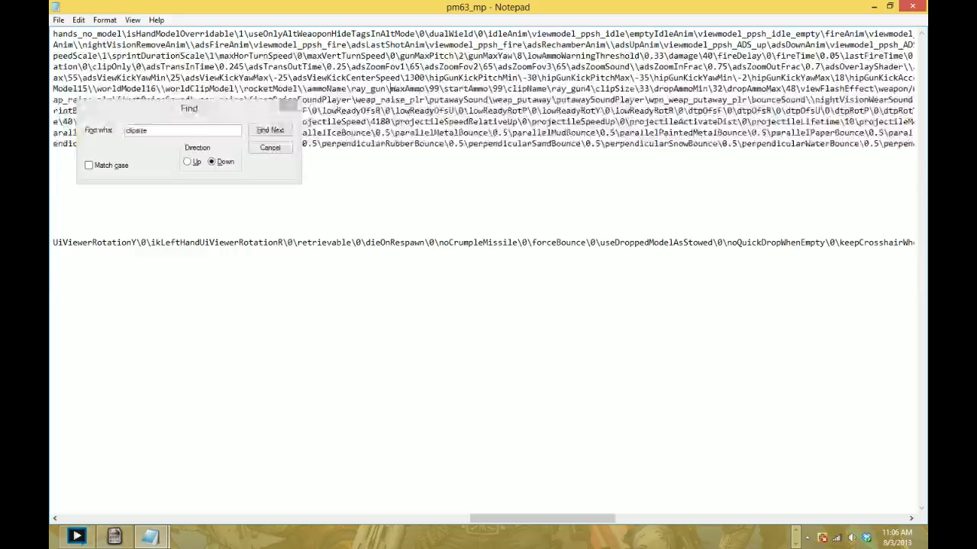
text(4)
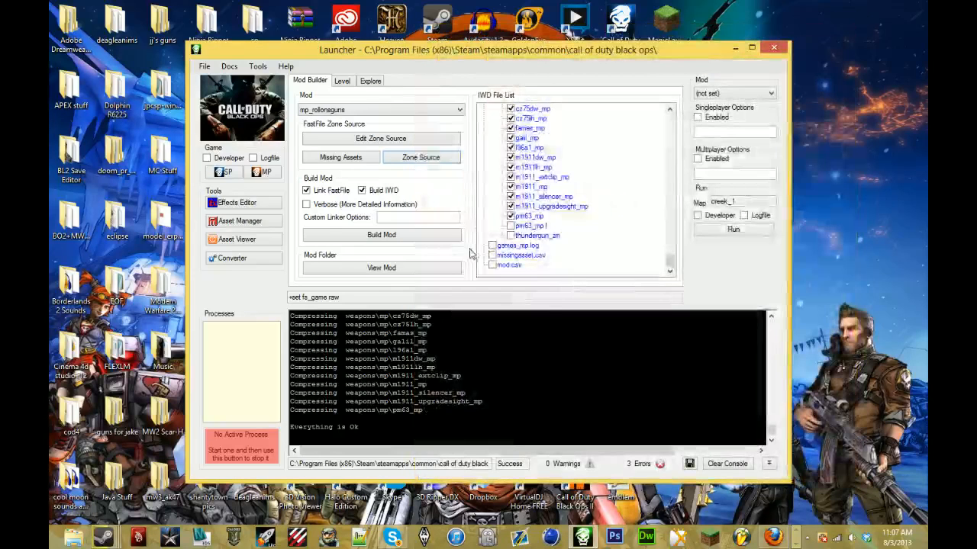
- Open default_rollonsguns.all.csv from the mod's soundaliases in Notepad and place the call of duty black ops folder window beside it
scroll(543, 164, up, 5)
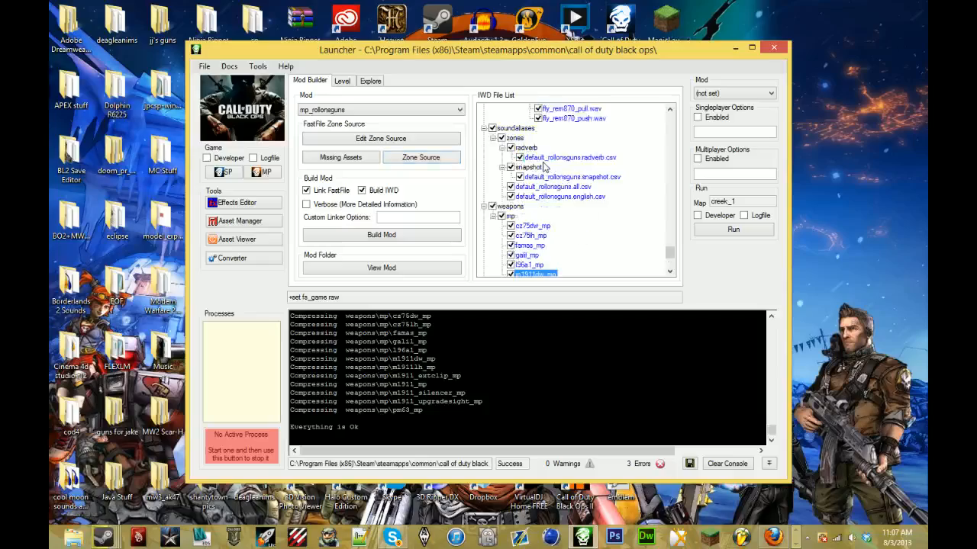
double_click(560, 236)
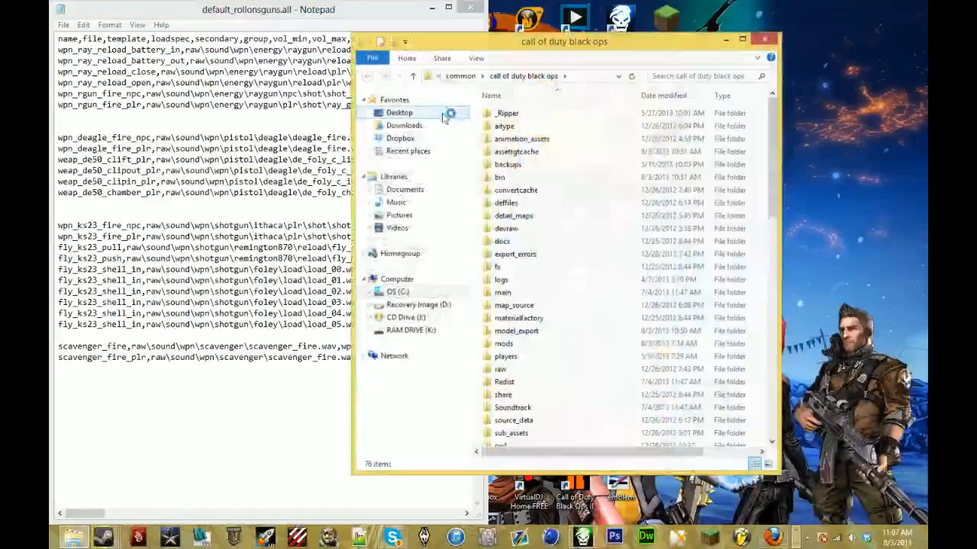
drag(473, 32, 924, 30)
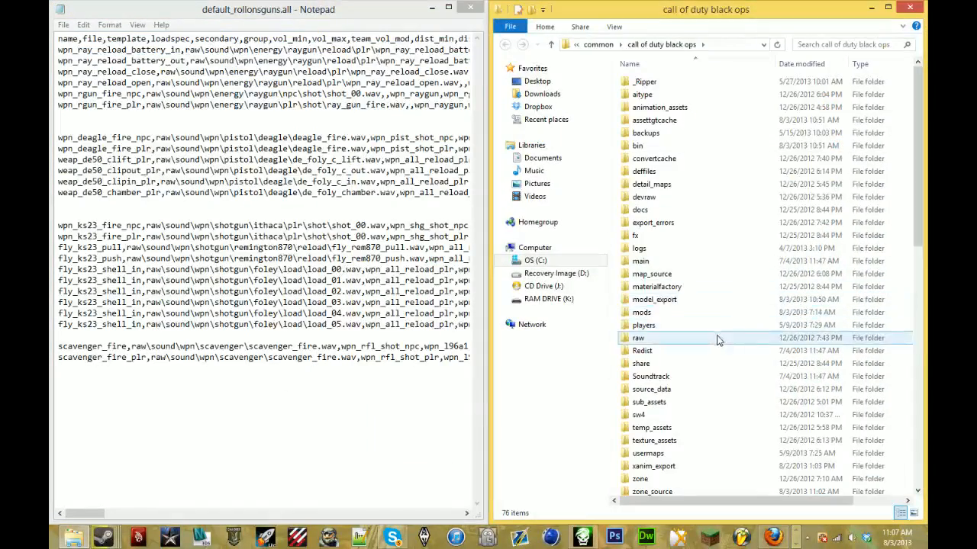
- Browse to raw\soundaliases\zones in the game folder and open the DEFAULT_SP.all CSV file
double_click(720, 337)
scroll(717, 340, down, 10)
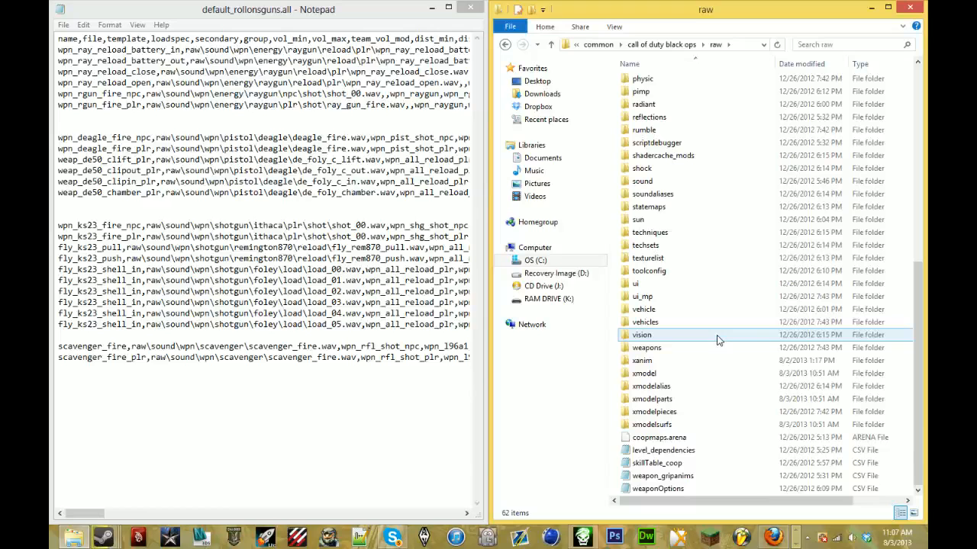
double_click(687, 194)
scroll(706, 204, down, 3)
scroll(710, 206, up, 3)
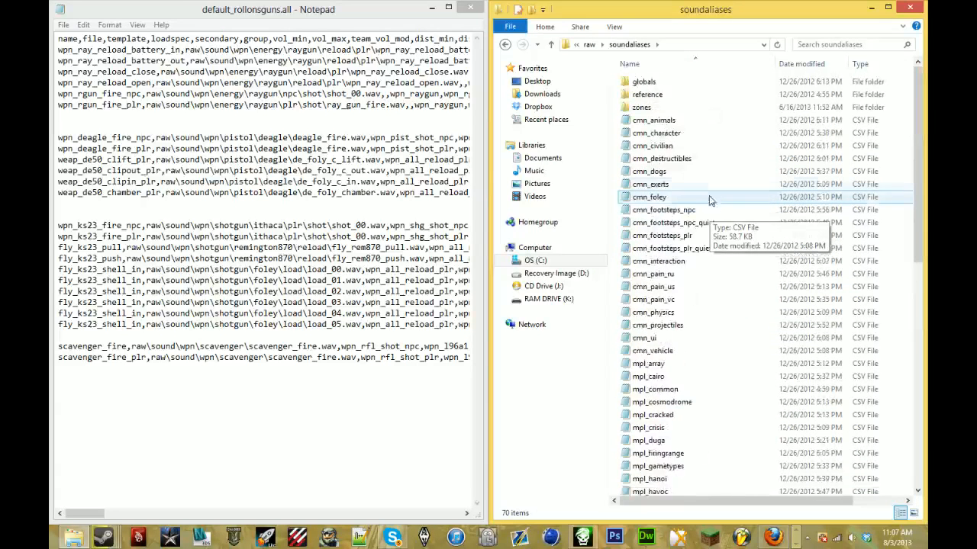
double_click(649, 107)
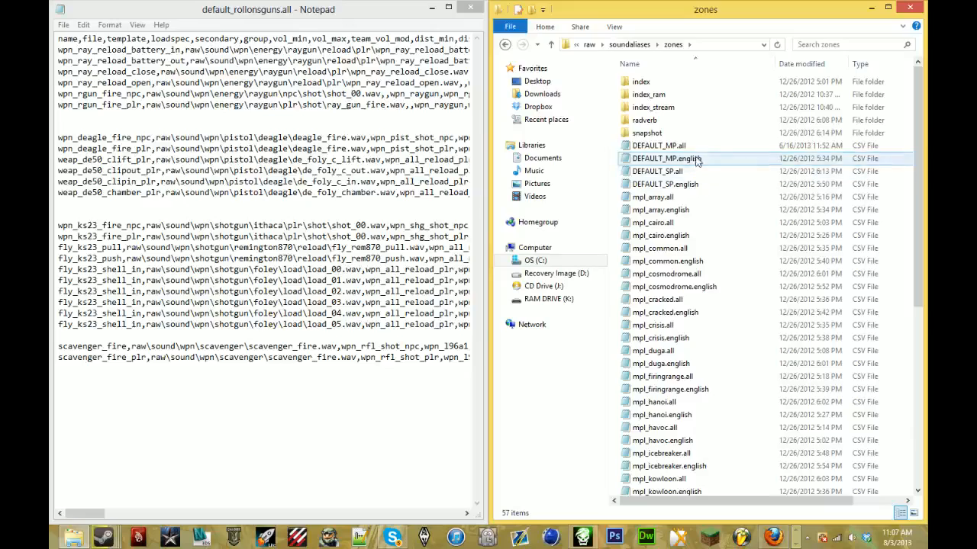
click(658, 146)
double_click(675, 175)
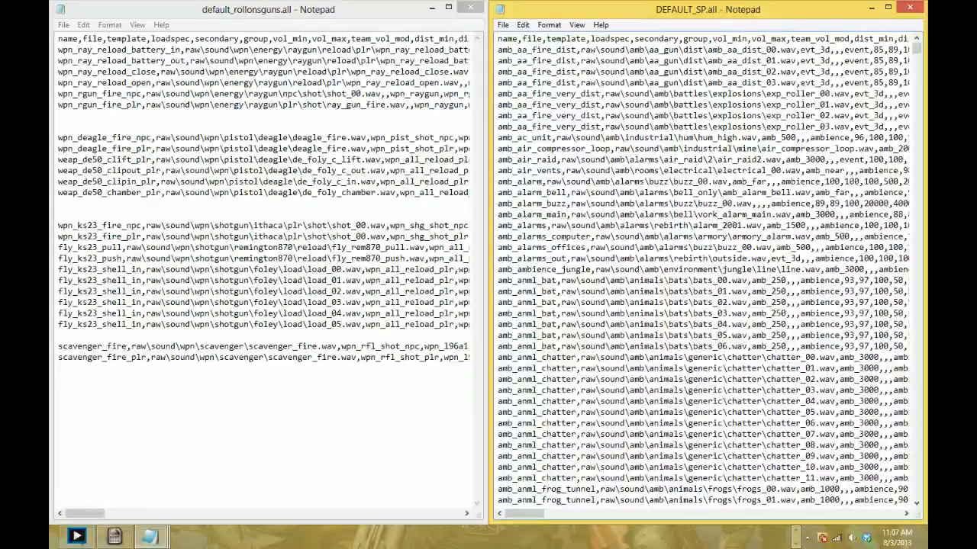
- Find "ppsh" in DEFAULT_SP.all, copy the four fly_ppsh sound alias lines from mag_in to tap, and close the file
key(ctrl+f)
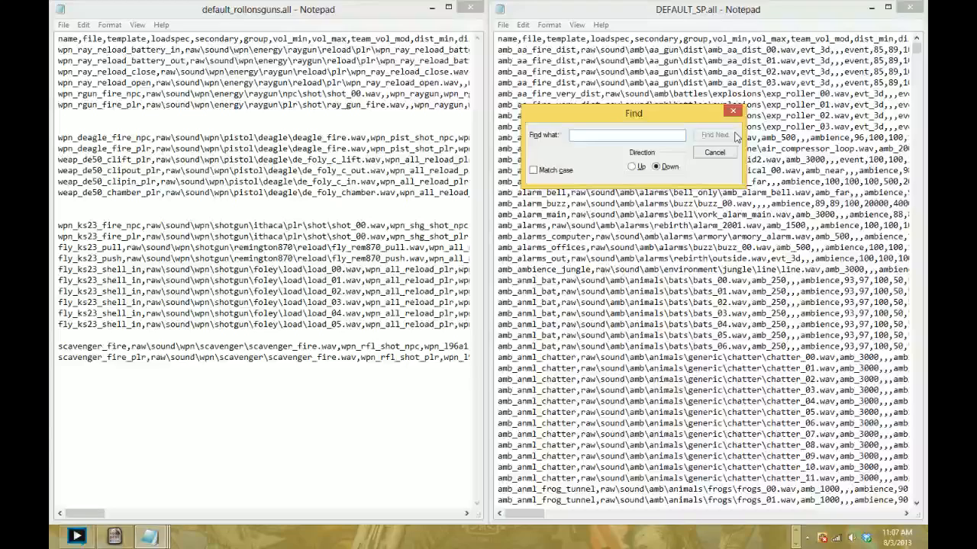
text(psh)
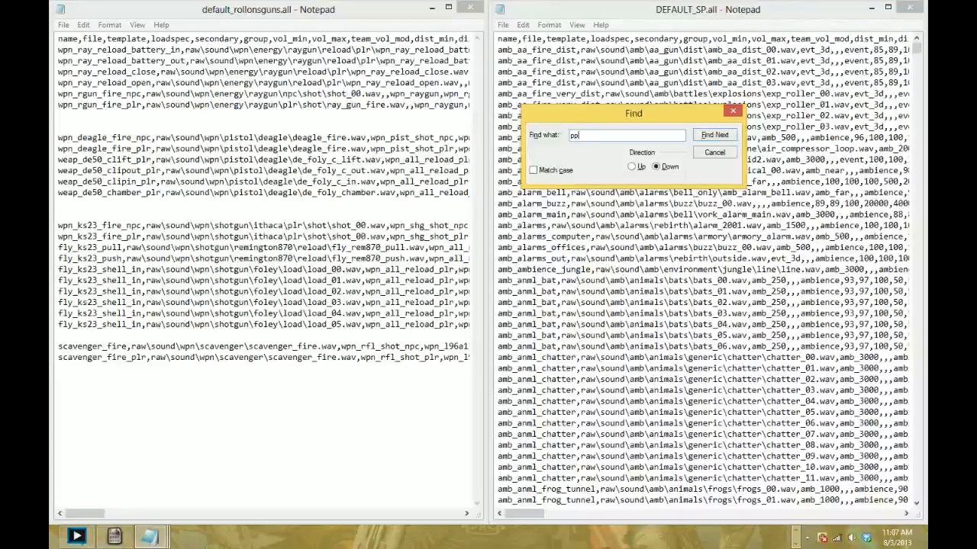
key(Return)
click(733, 111)
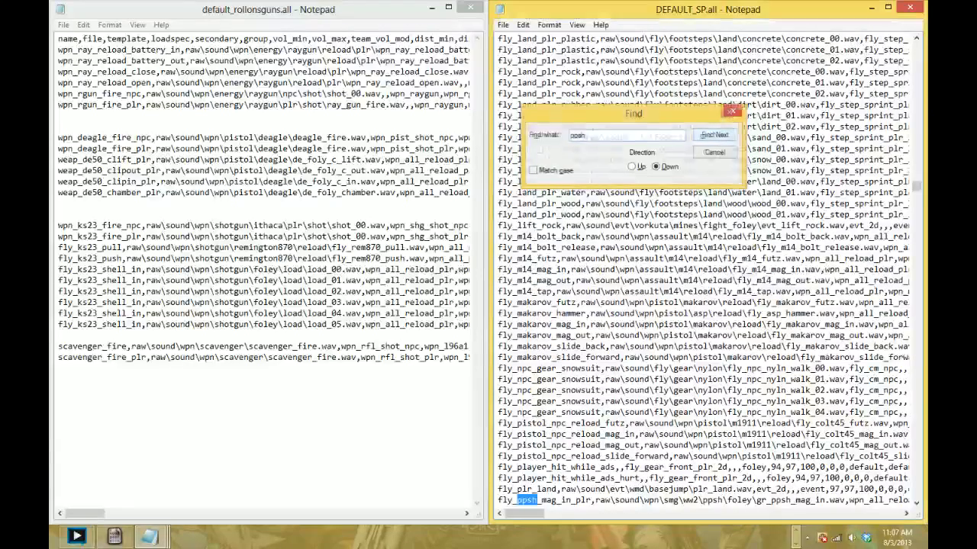
scroll(823, 116, down, 6)
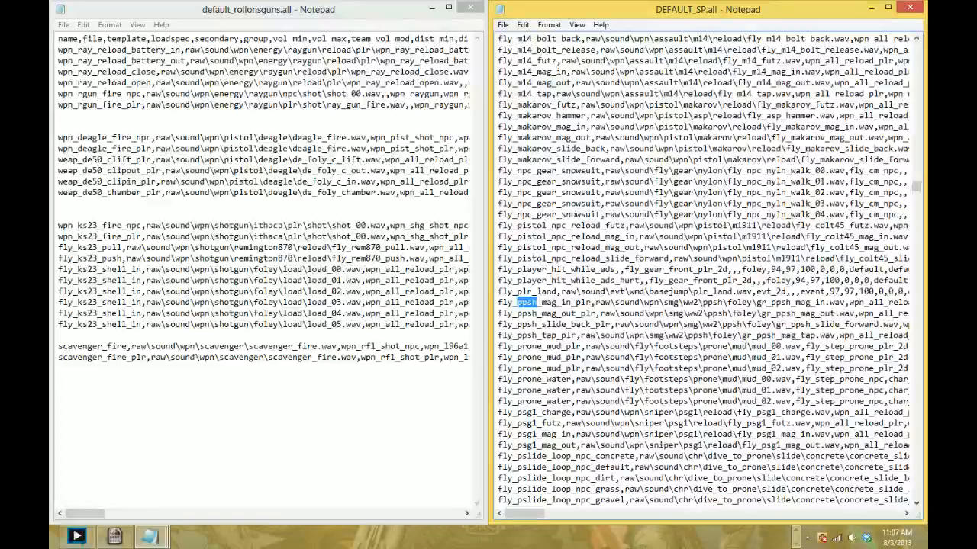
drag(497, 302, 488, 344)
key(ctrl+c)
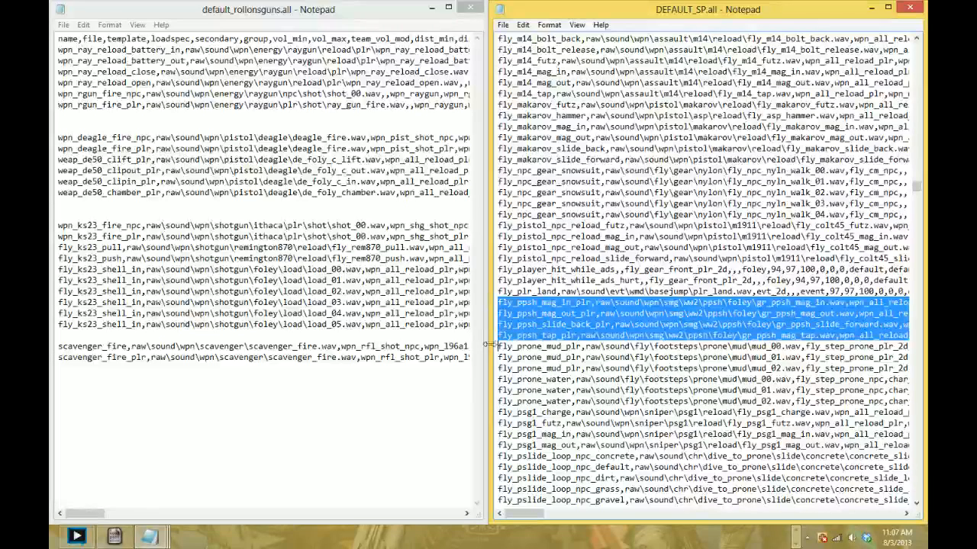
click(909, 8)
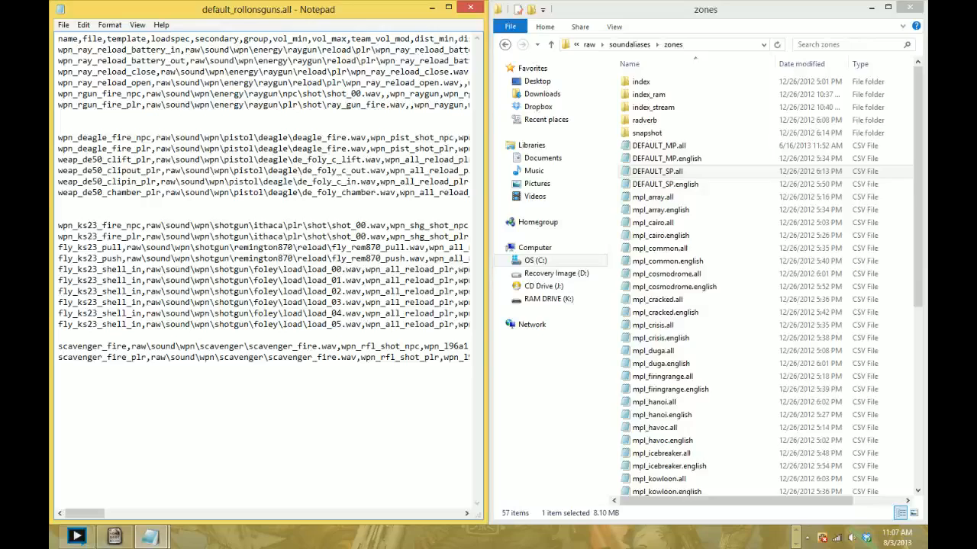
- Paste the fly_ppsh alias lines below the scavenger entries in default_rollonsguns.all, then close the file and the zones folder window
drag(84, 513, 346, 538)
key(Return)
key(Return)
key(ctrl+v)
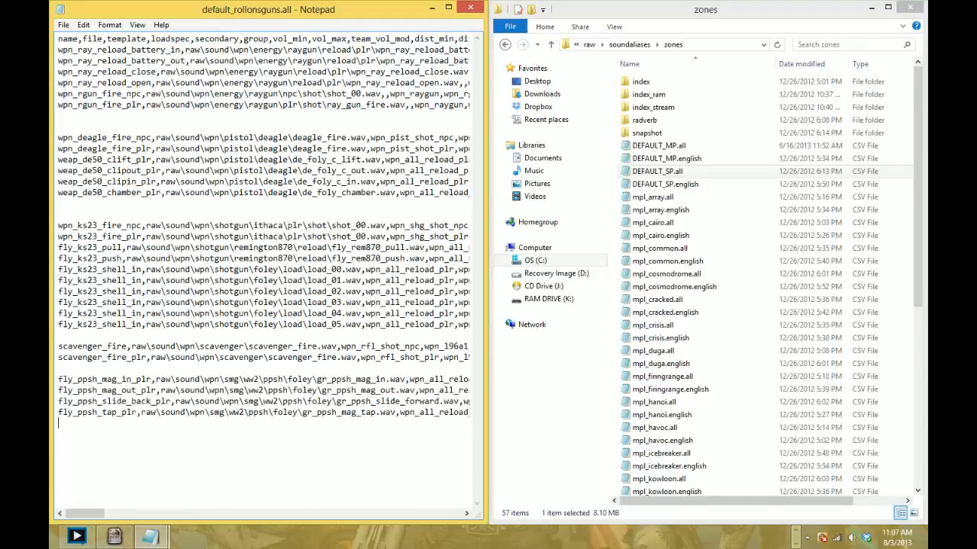
key(BackSpace)
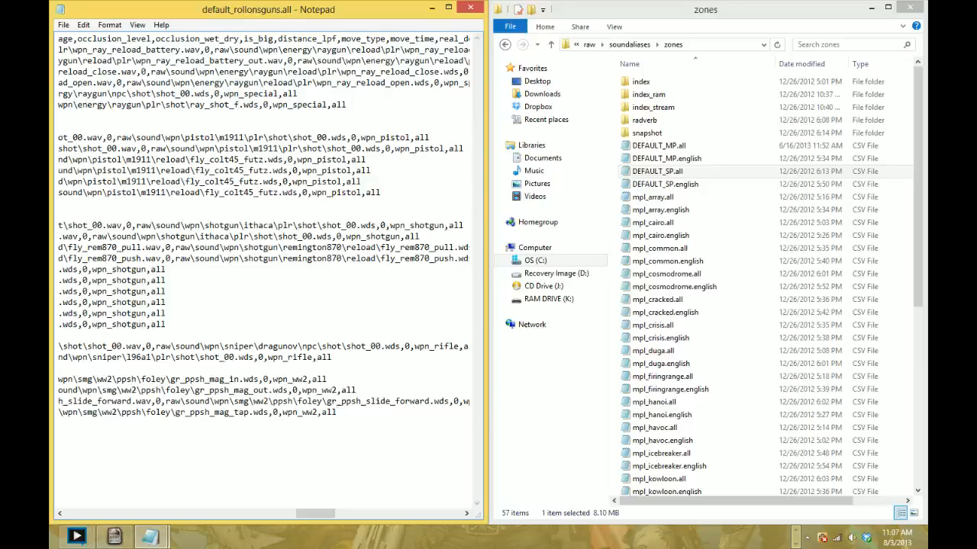
click(470, 8)
click(907, 7)
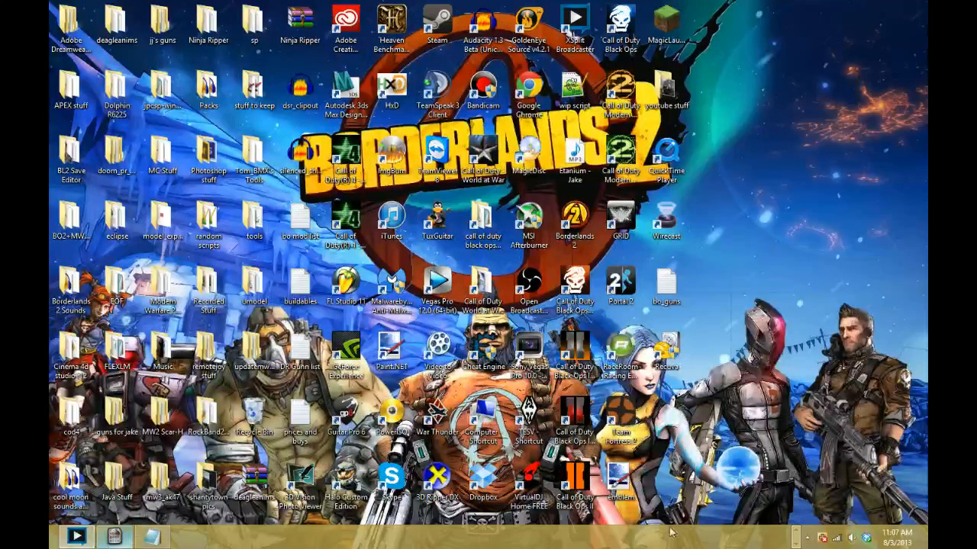
- Return to the Launcher and build the mp_rollonsguns mod with the FastFile and IWD options enabled
click(582, 538)
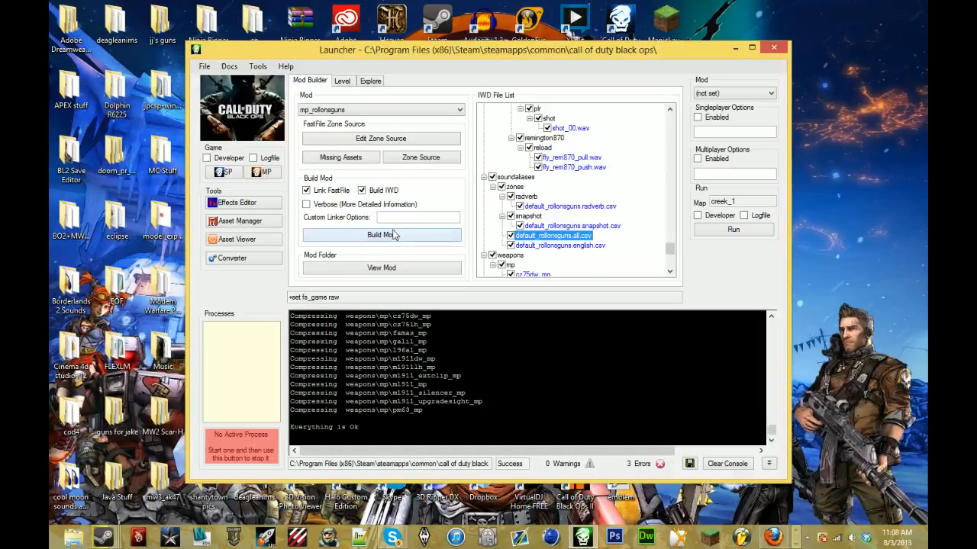
click(394, 235)
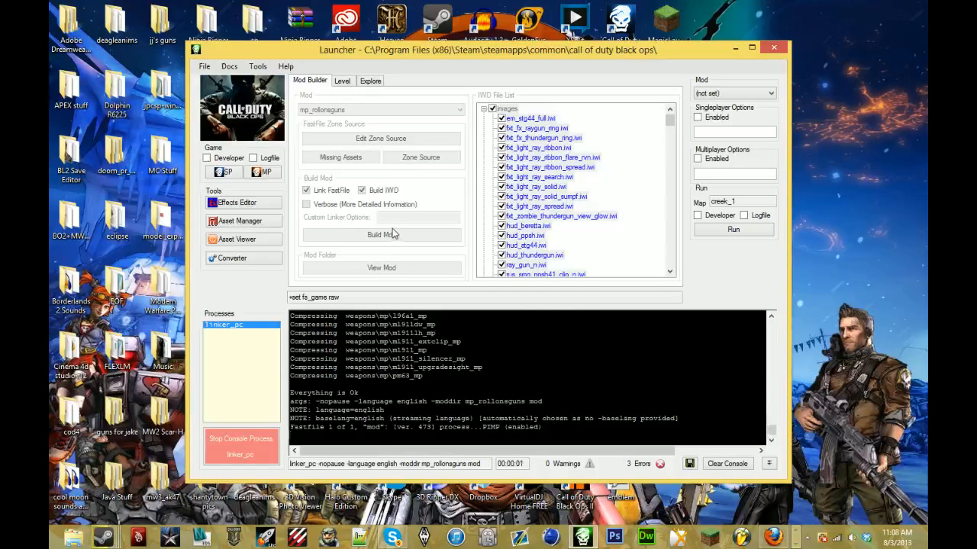
- Switch to Skype and look through the conversations with unread messages
click(393, 538)
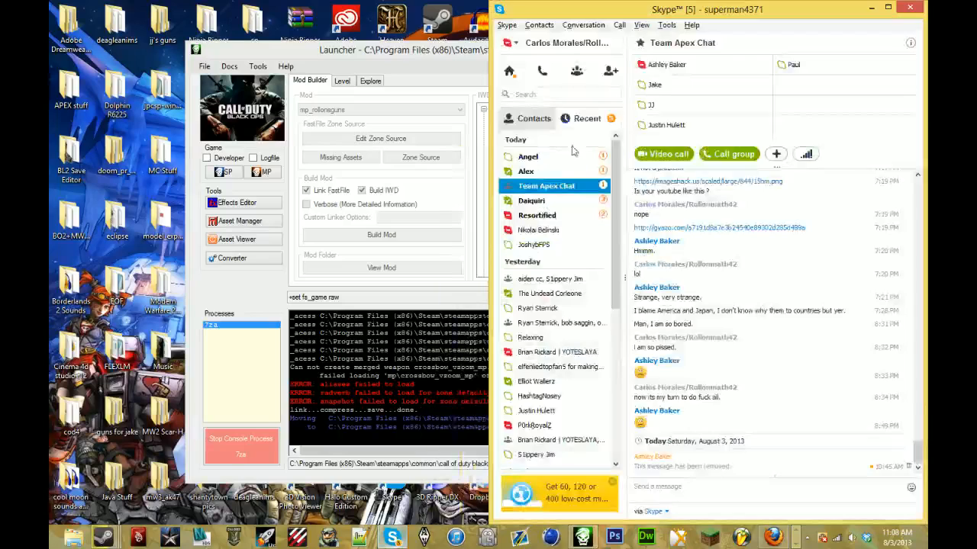
click(576, 160)
click(575, 171)
click(572, 201)
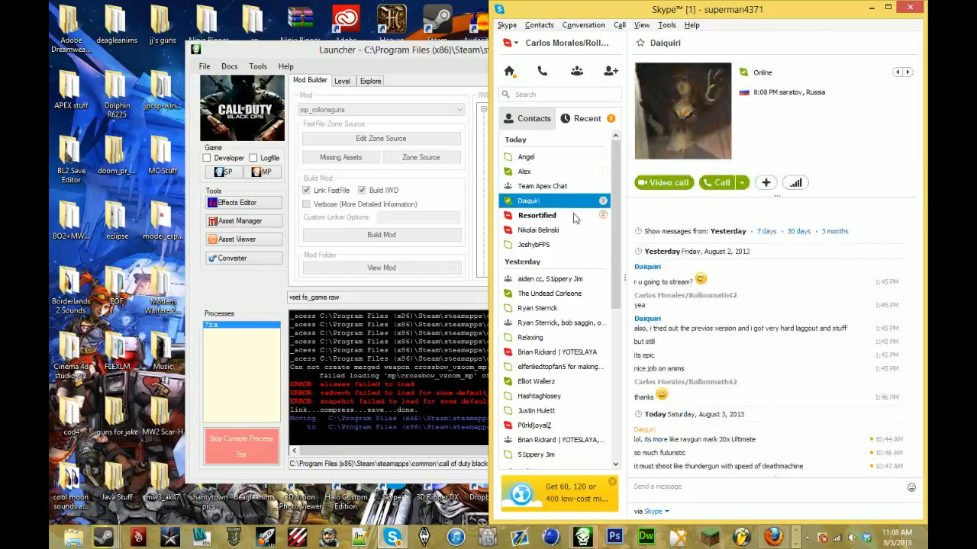
- Leave Skype, launch multiplayer Black Ops from the Launcher, and load the mp_rollonsguns mod
click(572, 216)
click(870, 7)
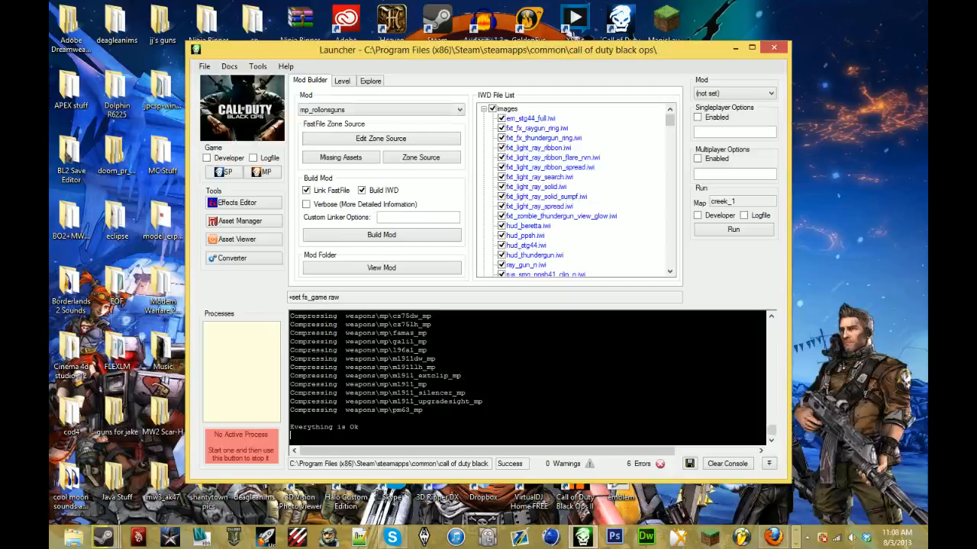
click(273, 177)
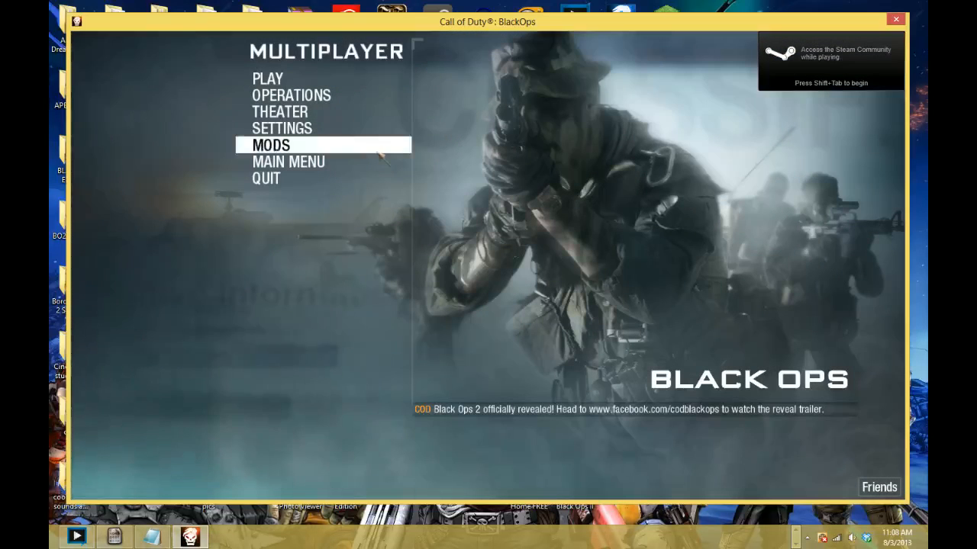
click(377, 154)
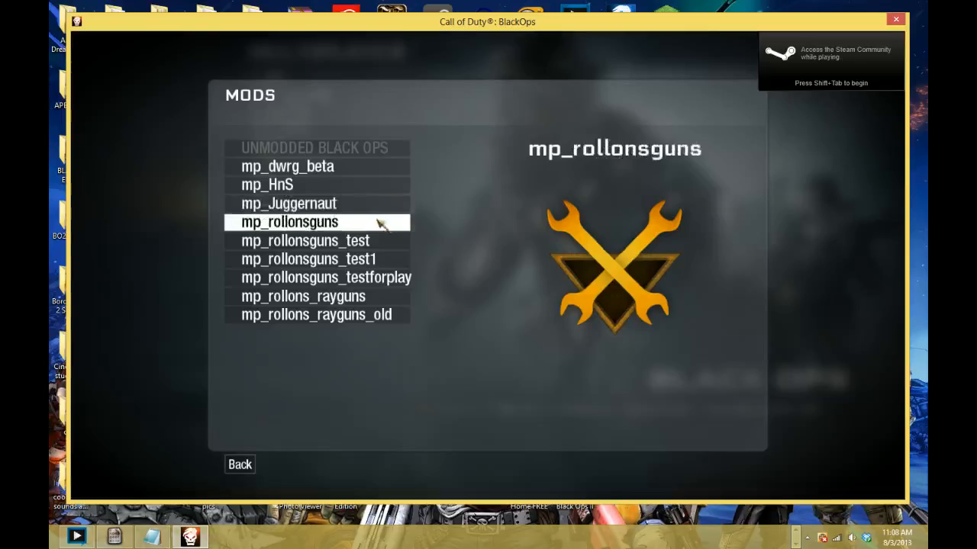
click(377, 220)
click(399, 308)
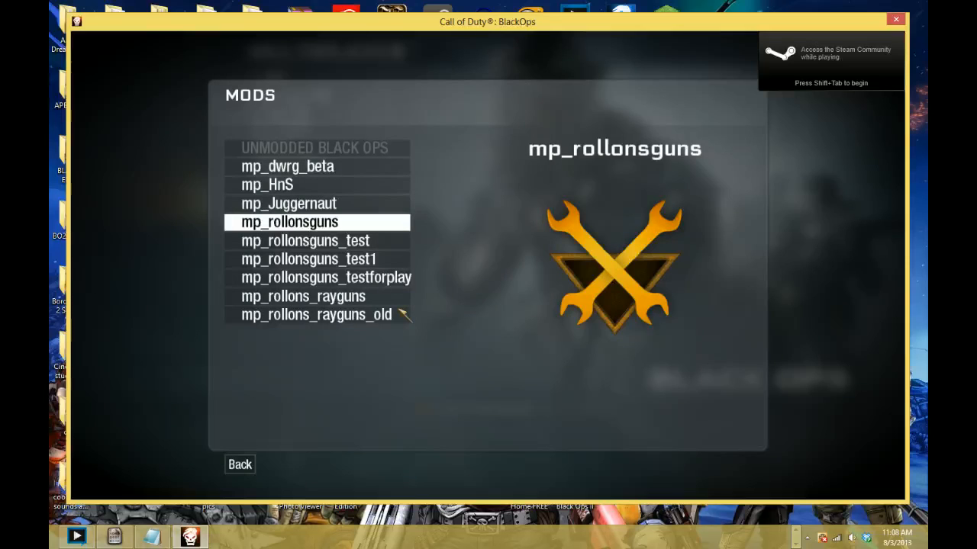
- Switch to Firefox to check the YouTube live stream page, and minimize the browser
key(alt+Tab)
key(alt+Tab)
key(alt+Tab)
key(alt+Tab)
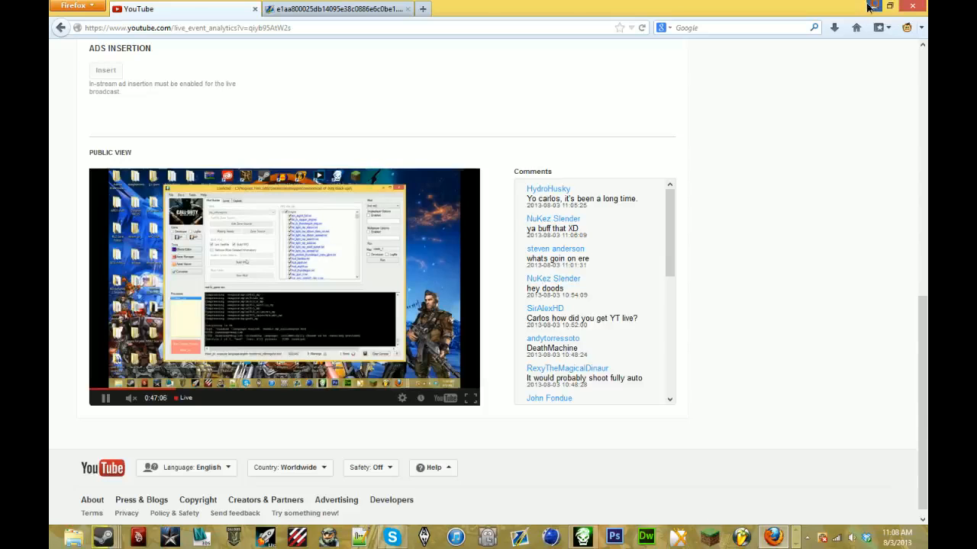
click(872, 6)
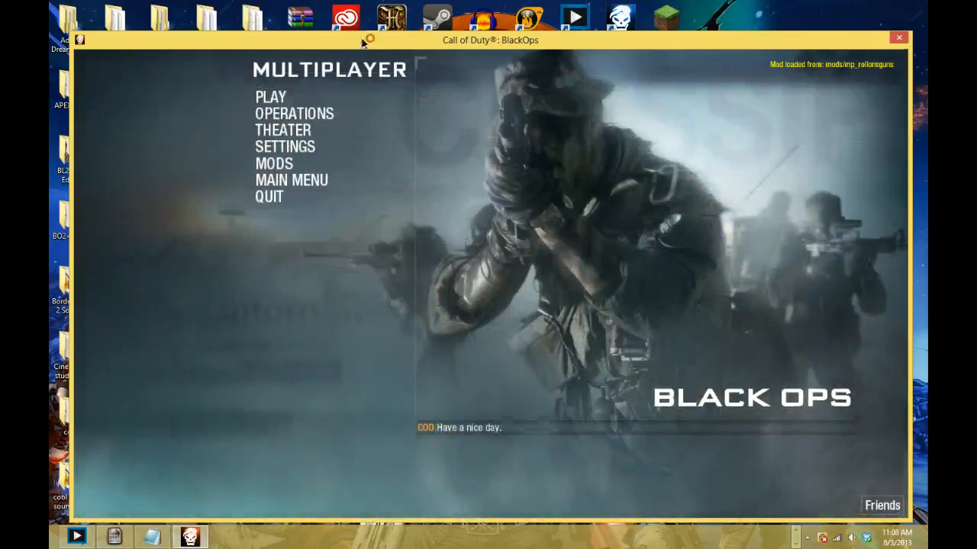
- Start a Combat Training Team Deathmatch on Summit and spawn with the Custom 5 class that carries the PM63
click(344, 89)
click(578, 145)
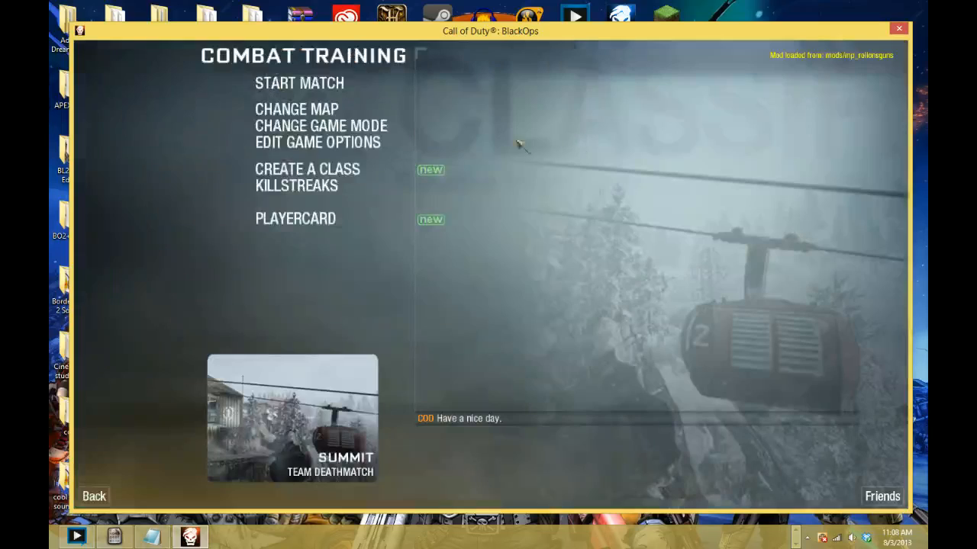
click(388, 164)
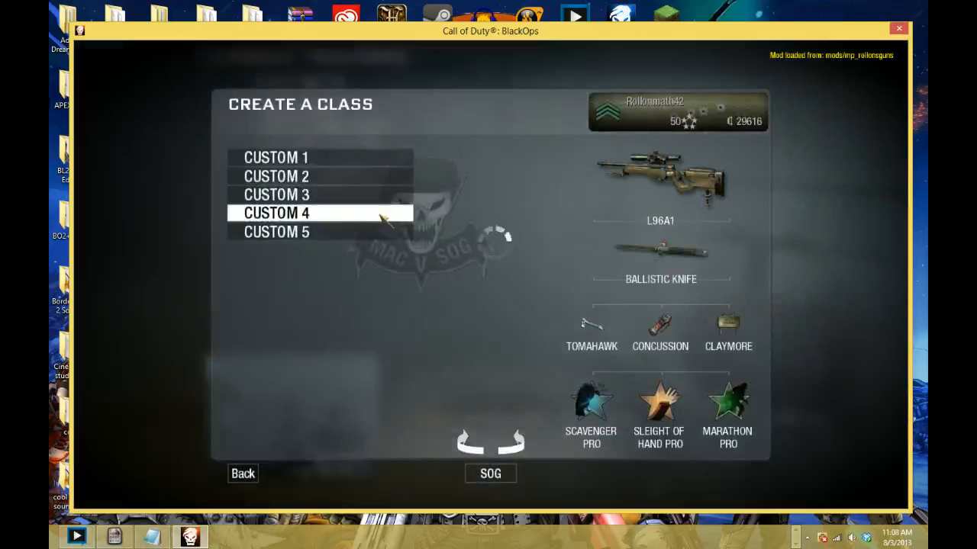
key(Escape)
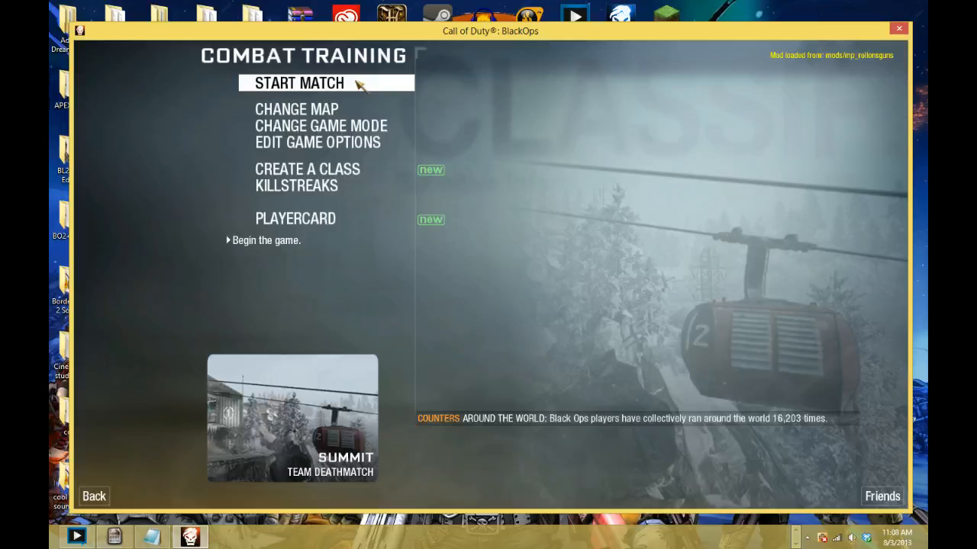
click(359, 84)
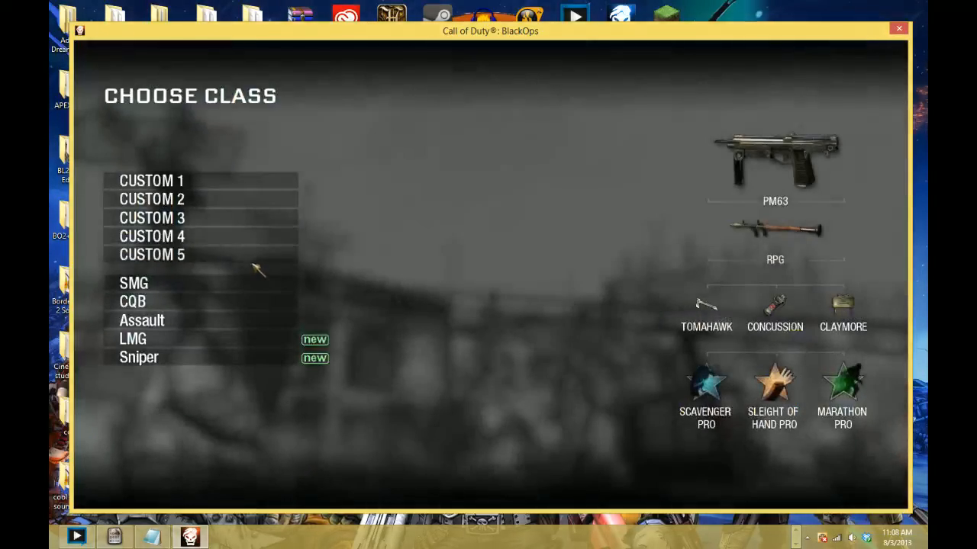
click(253, 261)
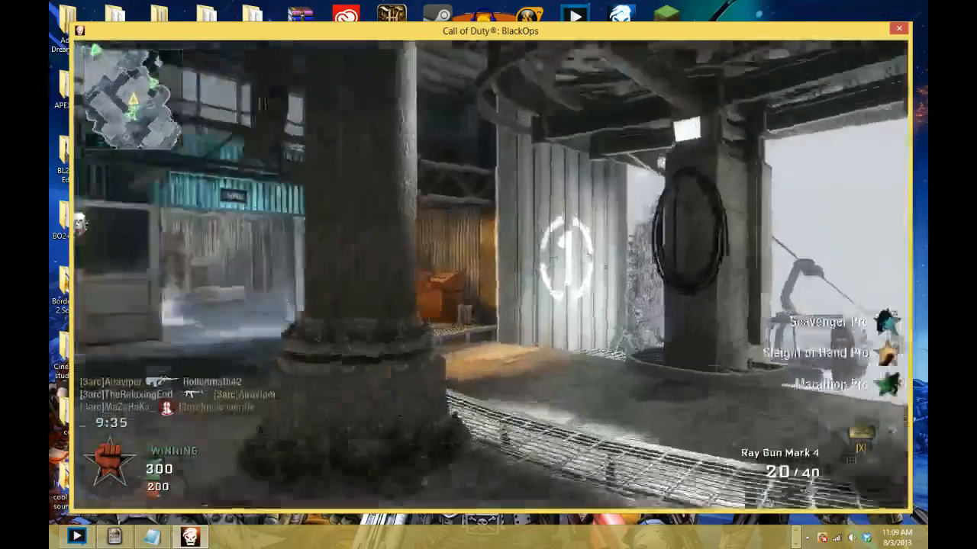
- Test the Ray Gun Mark 4 by moving around the Summit map, and close the game
key(w)
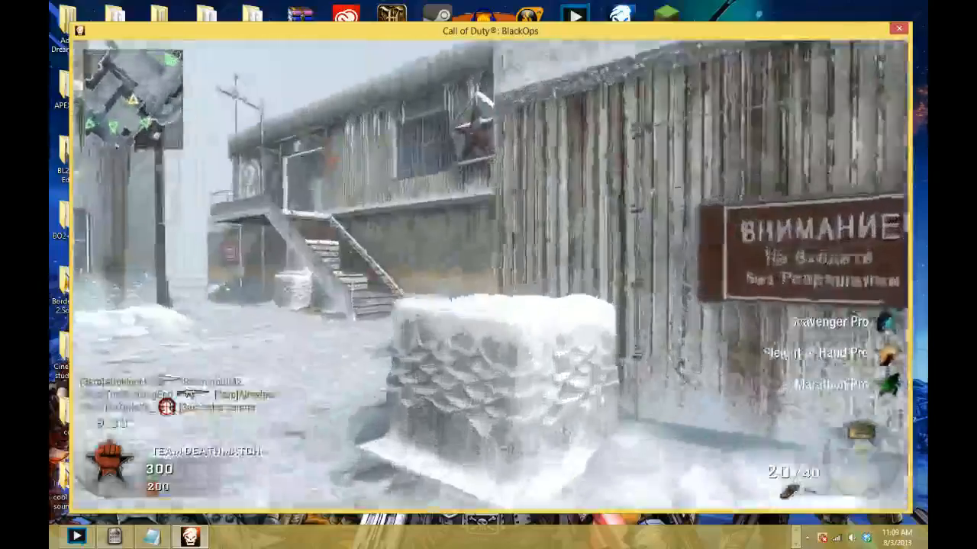
key(w)
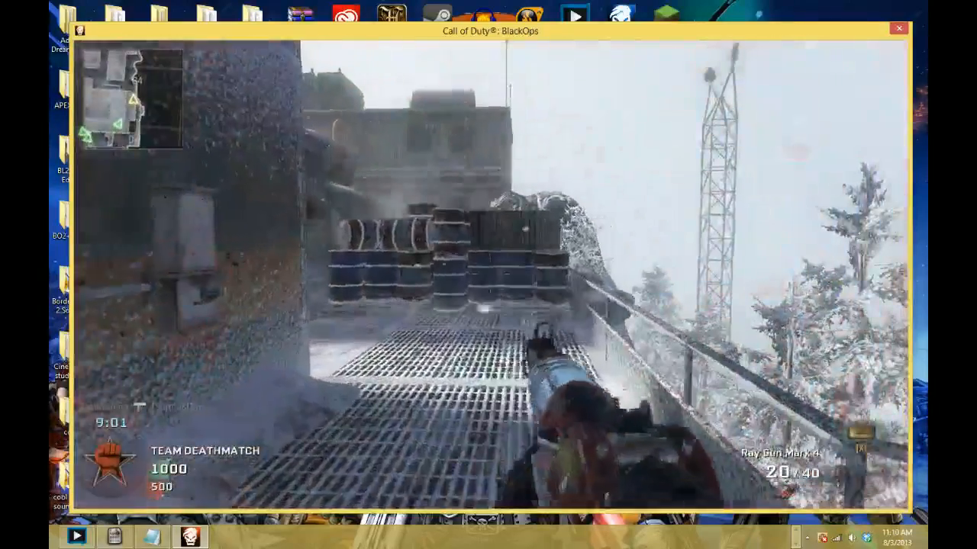
key(Escape)
click(899, 29)
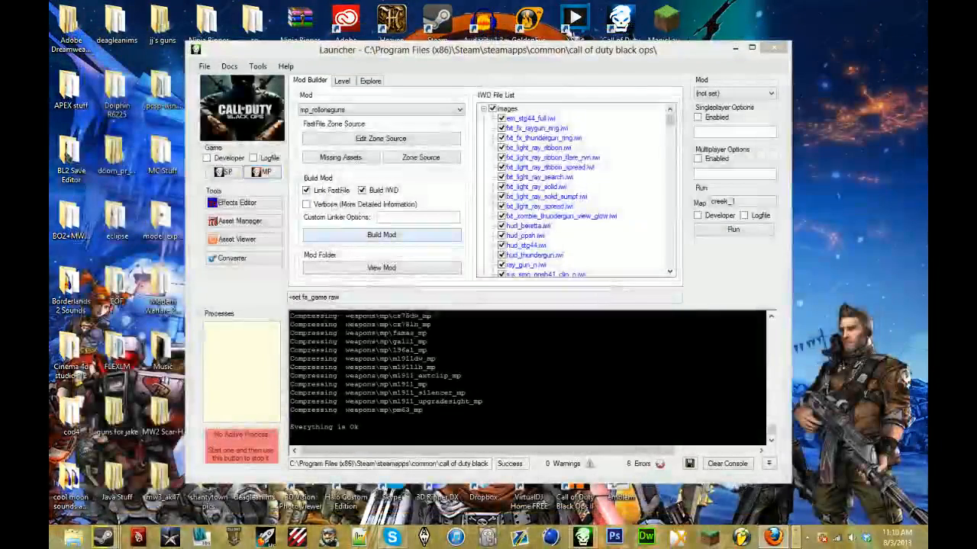
- Clear the Launcher's console output and close the Launcher
click(727, 464)
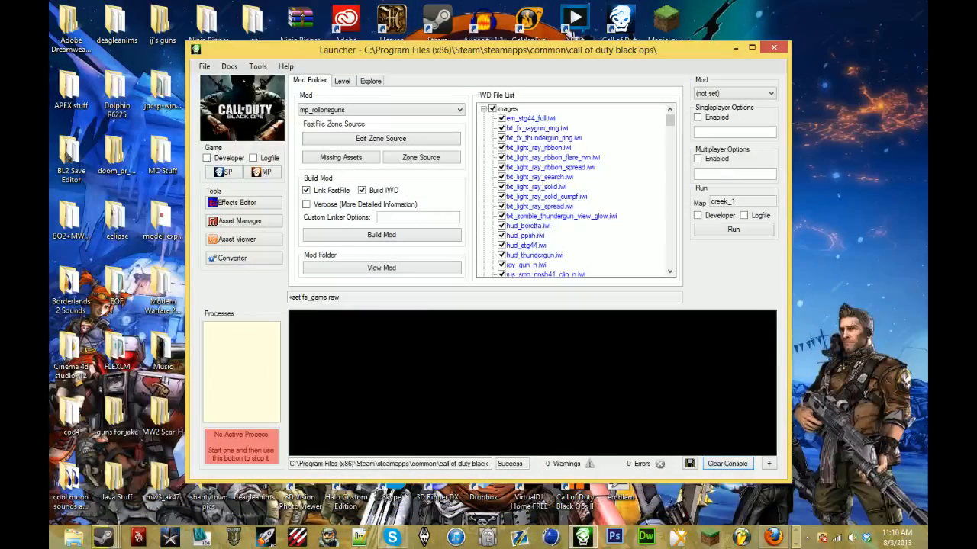
click(427, 112)
click(406, 136)
scroll(407, 144, down, 1)
click(774, 48)
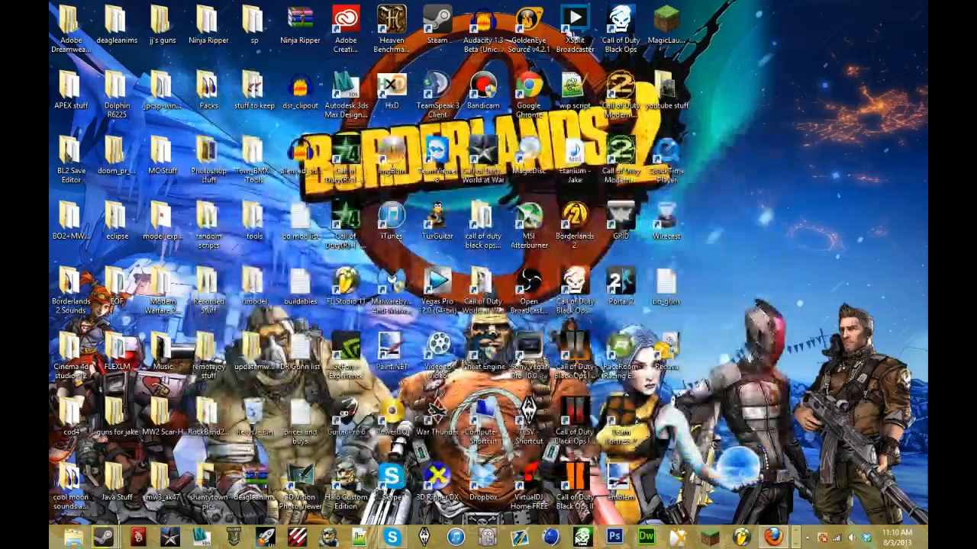
- Reopen the Launcher, build mp_rollonsguns with Link FastFile and Build IWD enabled, and check the live stream page in Firefox meanwhile
click(583, 537)
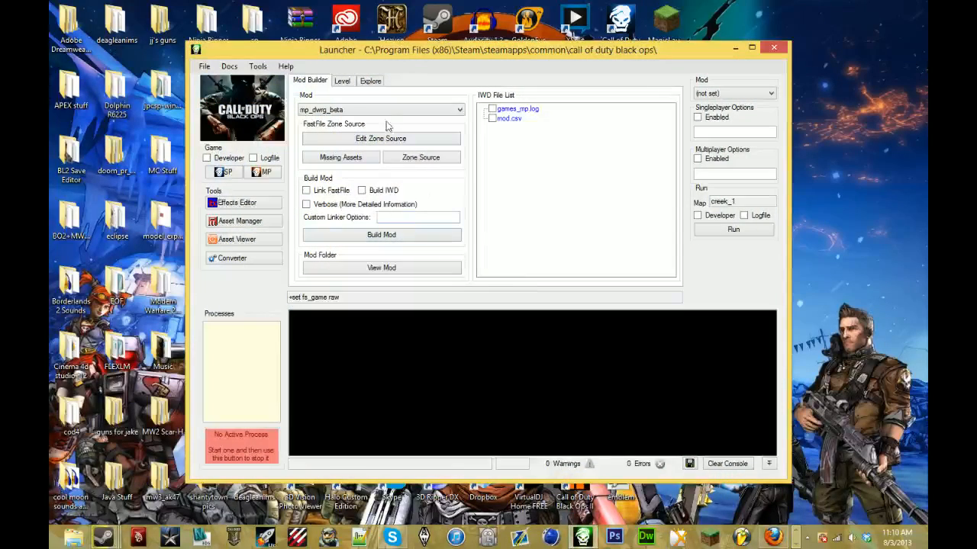
click(393, 113)
click(395, 159)
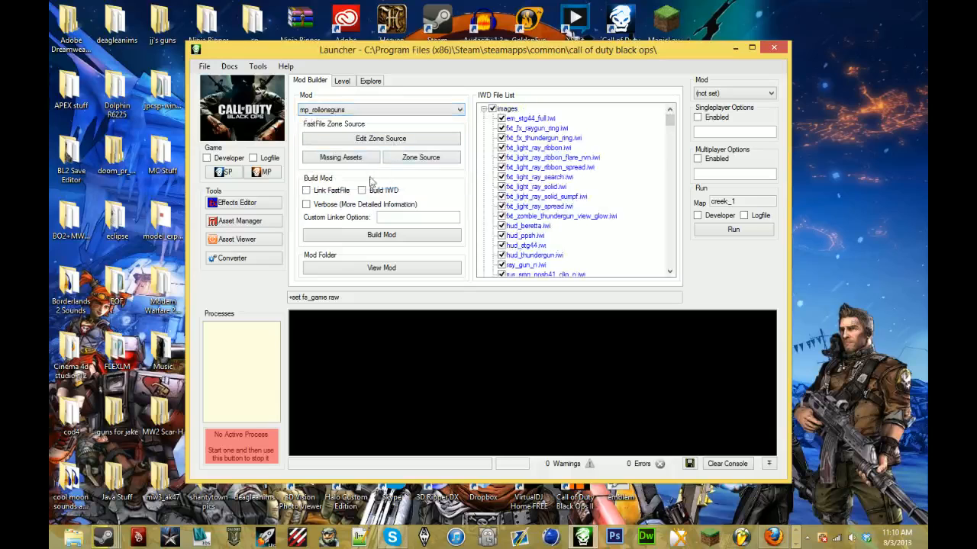
click(338, 191)
click(372, 191)
click(396, 241)
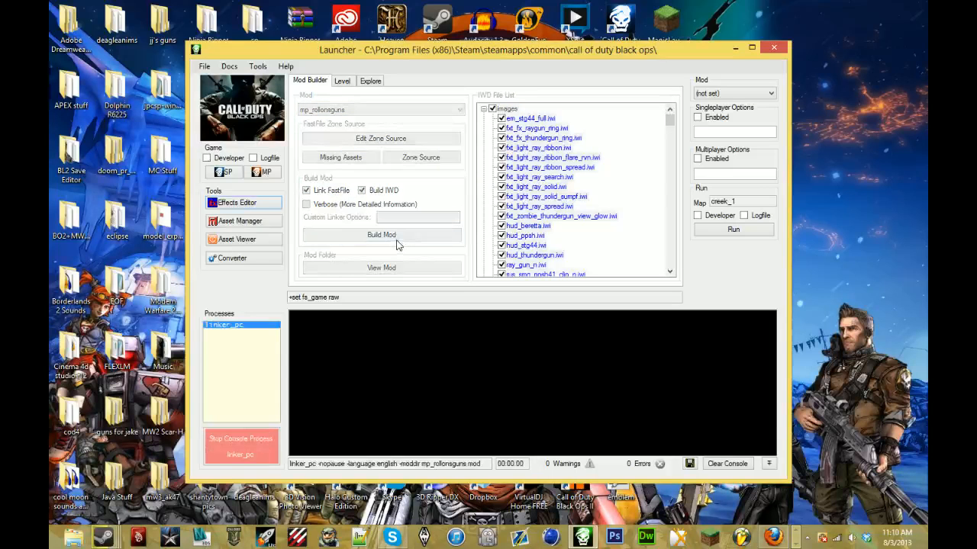
click(772, 538)
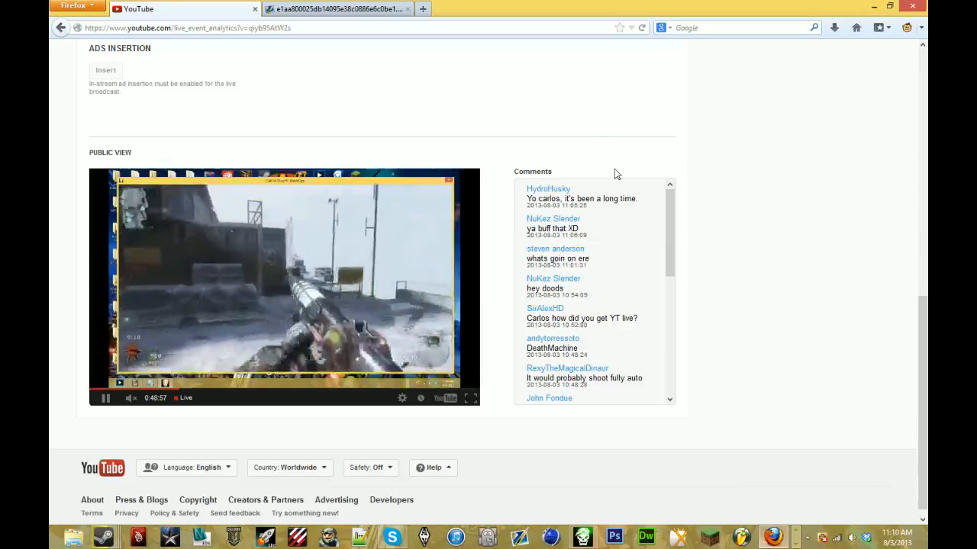
click(891, 8)
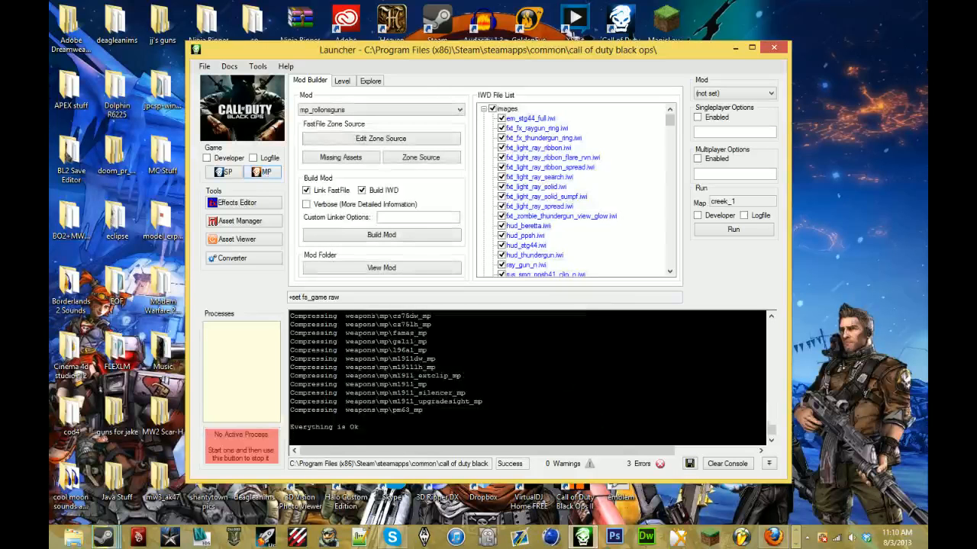
- Launch multiplayer Black Ops from the Launcher and load the mp_rollonsguns_test mod
click(261, 172)
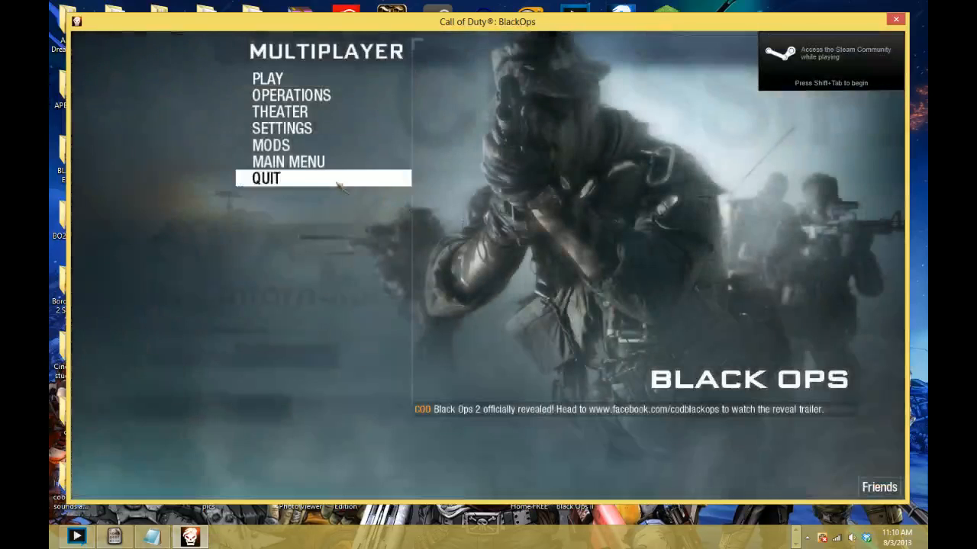
click(319, 147)
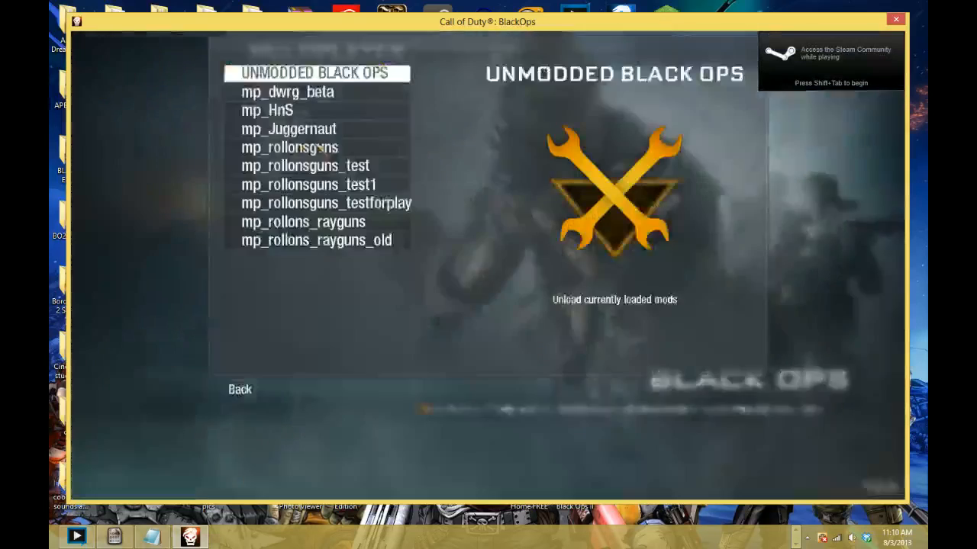
click(382, 243)
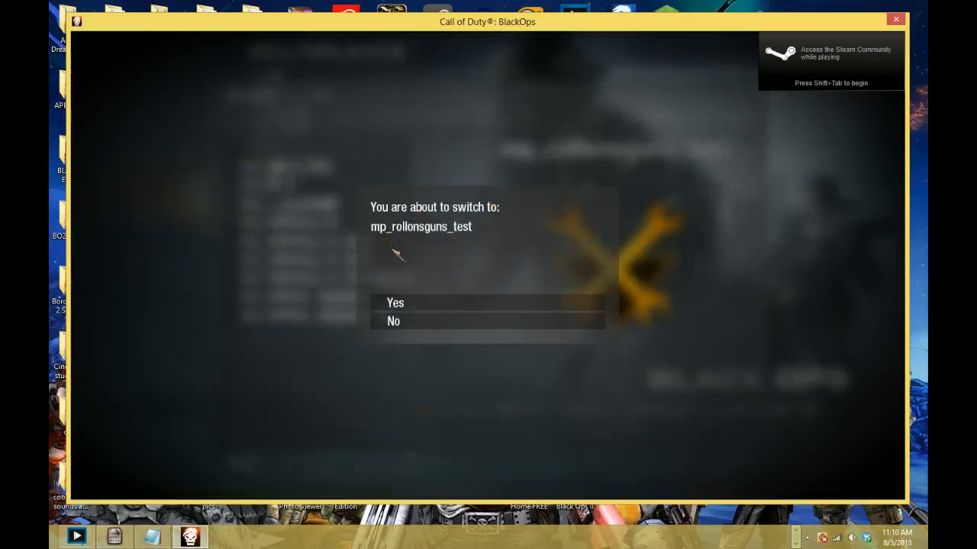
click(436, 303)
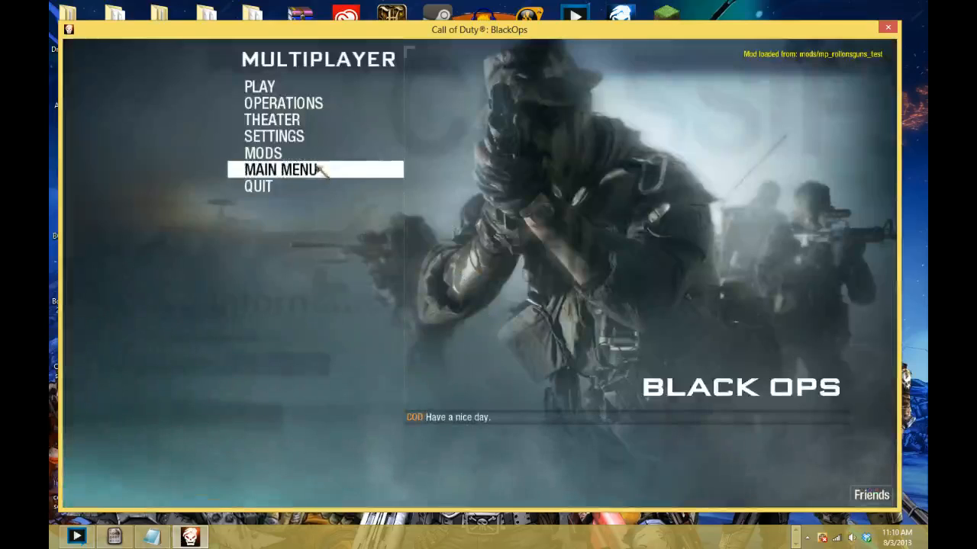
- Switch the loaded mod to mp_rollonsguns
click(318, 152)
click(316, 236)
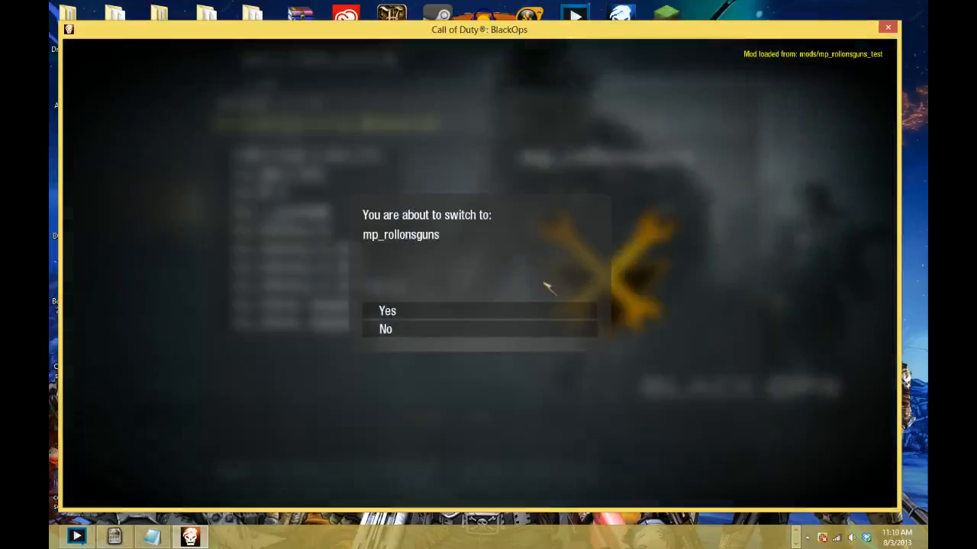
click(525, 312)
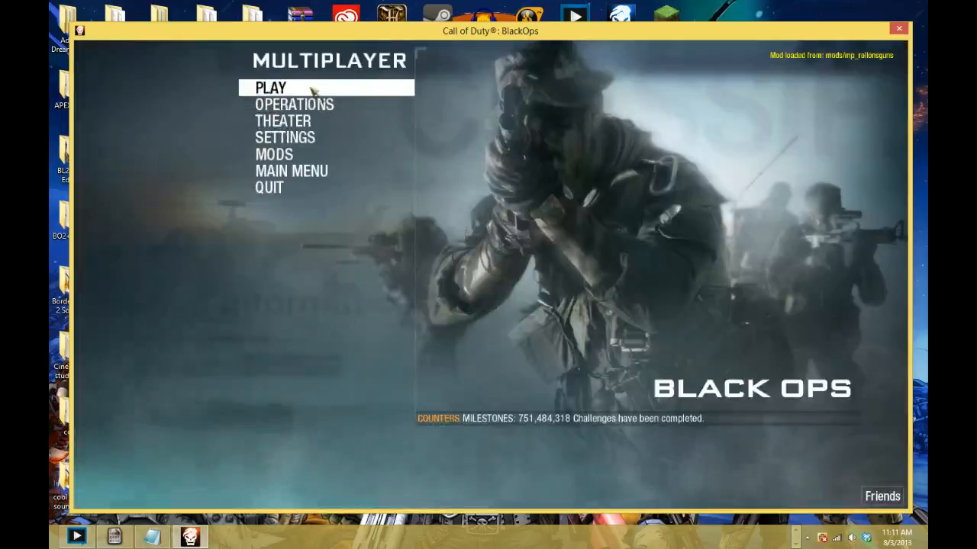
- Start a Combat Training match on Summit, glance at the live stream page in Firefox, and spawn with the Custom 5 class
click(312, 90)
click(466, 136)
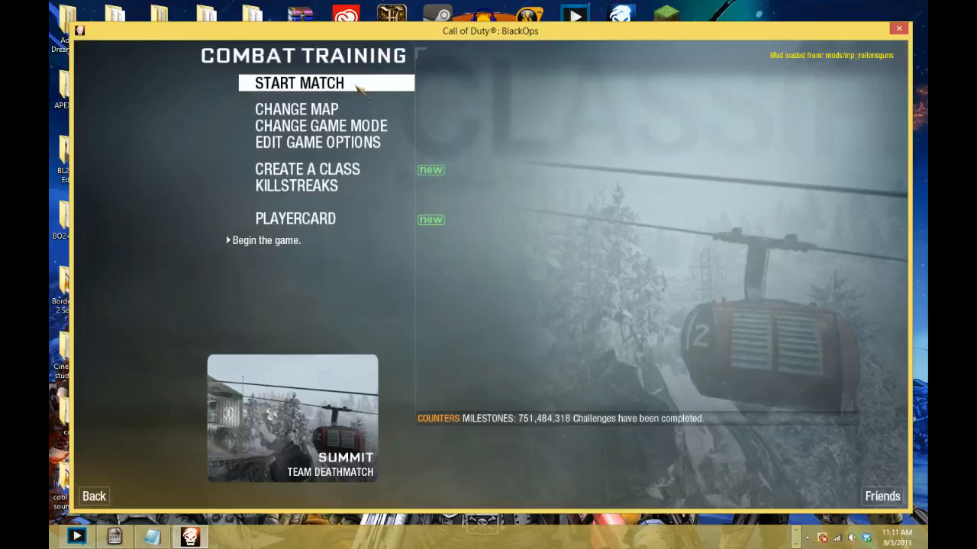
key(alt+Tab)
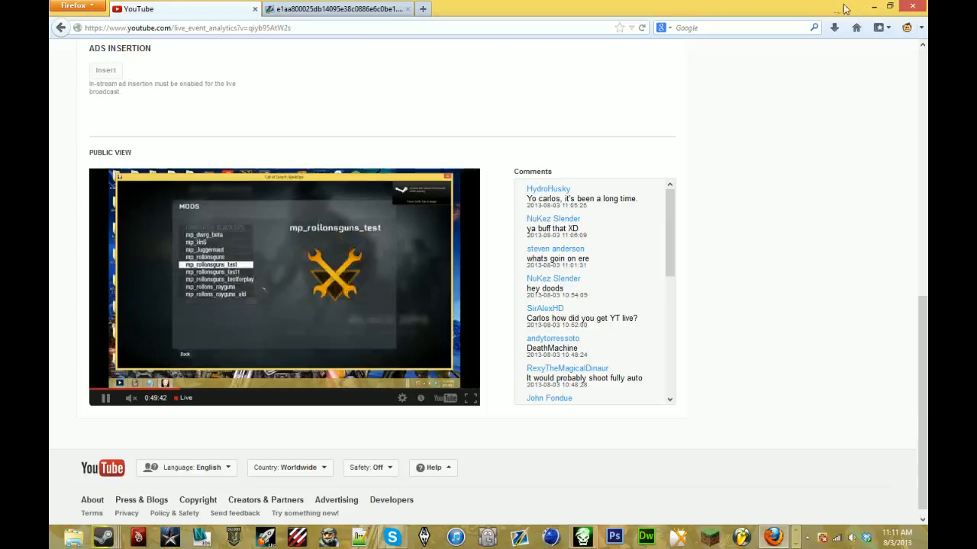
click(874, 6)
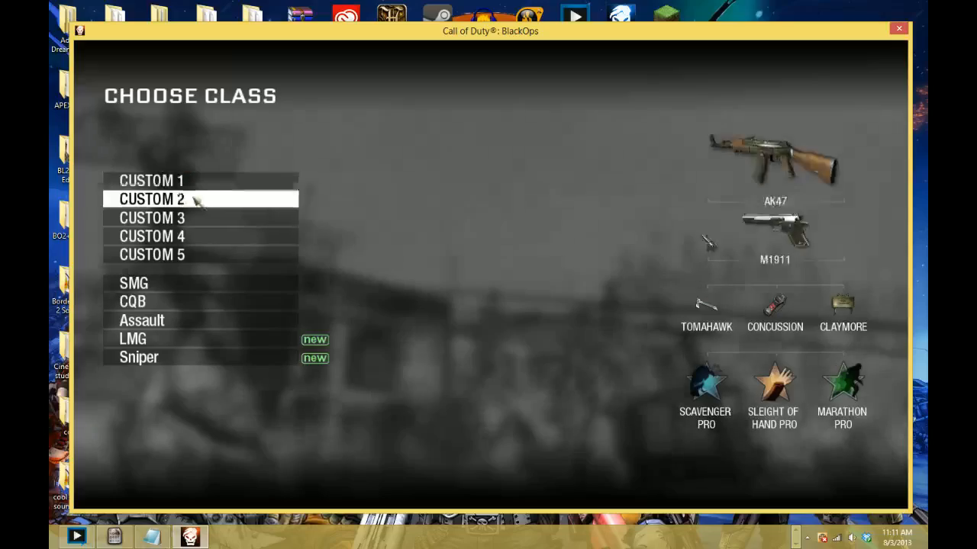
click(203, 255)
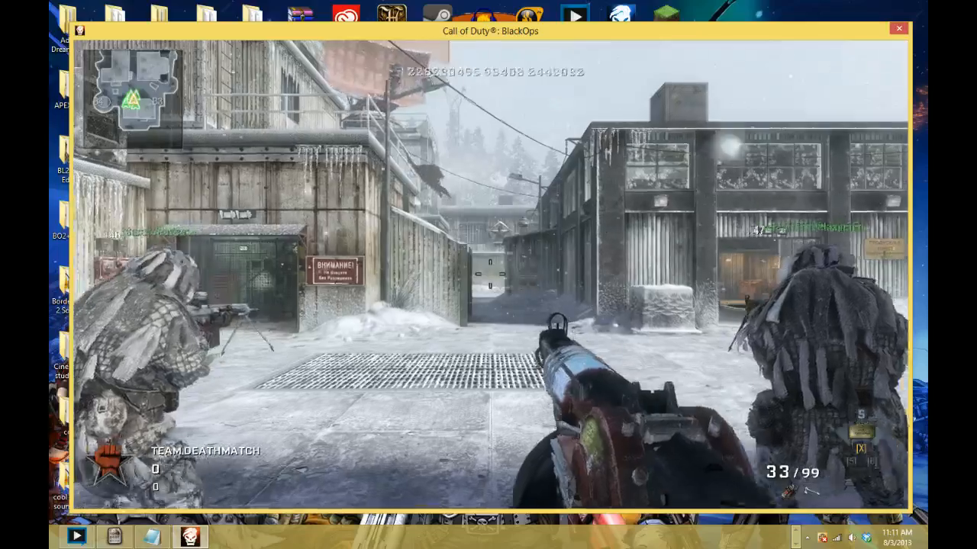
- Run from the Summit spawn yard past the number 2 building into the control room, test-firing and reloading the Ray Gun
key(w)
click(491, 275)
key(shift)
key(w)
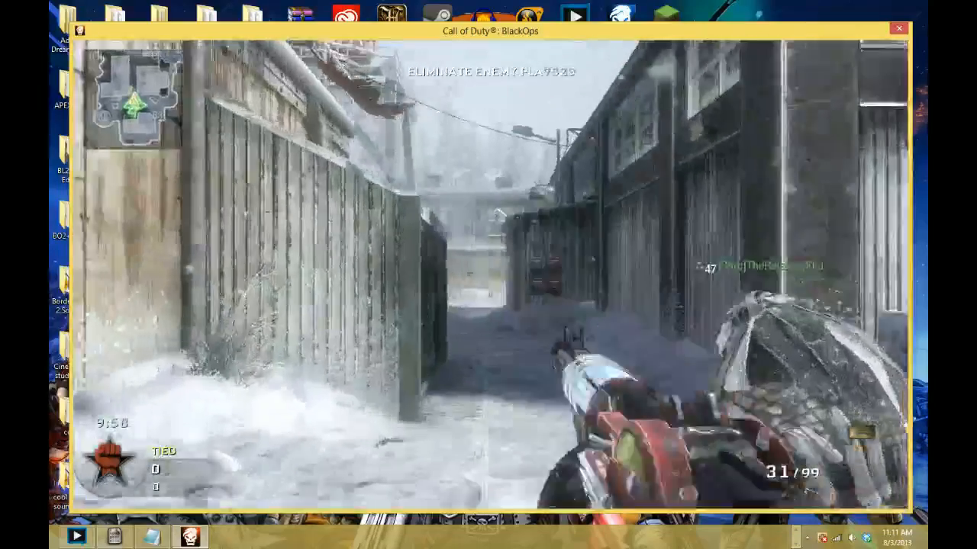
key(w)
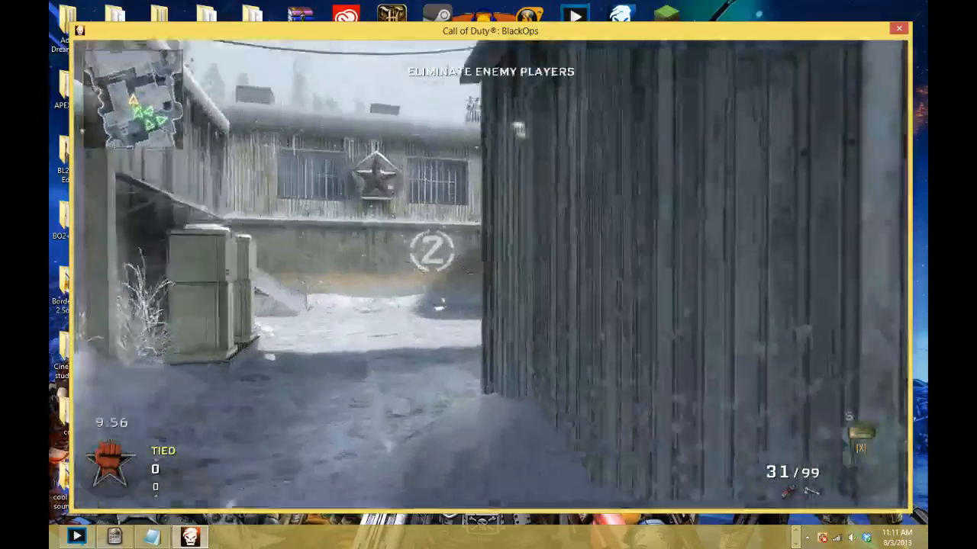
key(w)
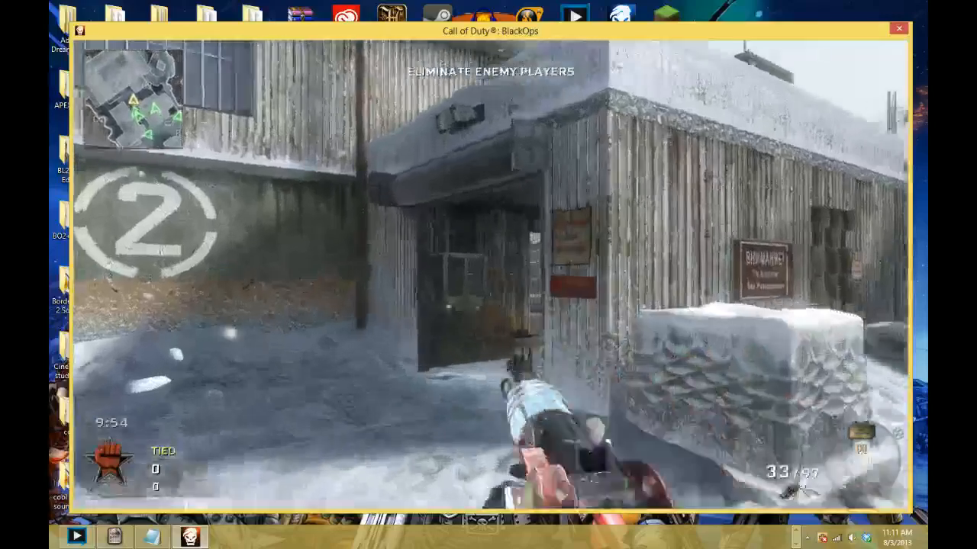
key(w)
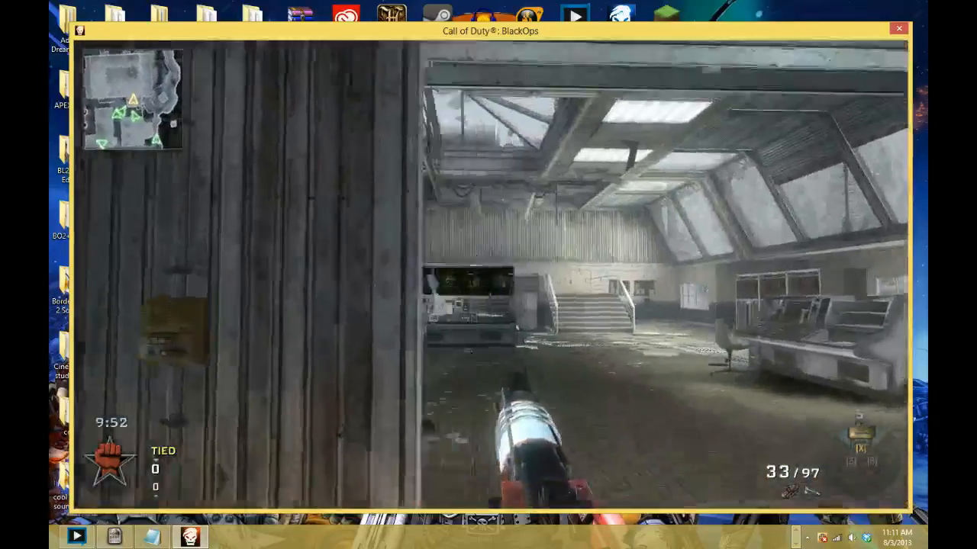
key(w)
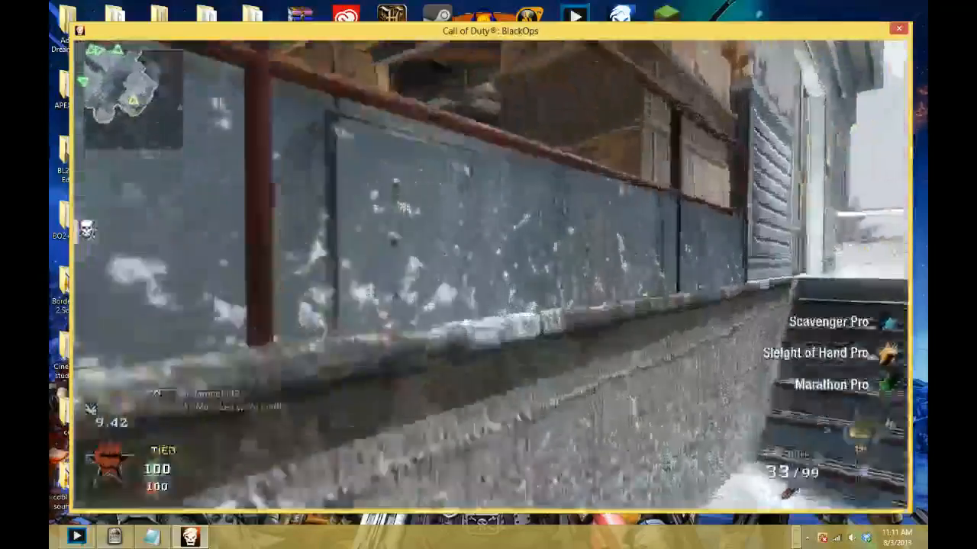
- Bring up the match menu, return to play, and keep moving with the Ray Gun from the outdoor stairs
key(Escape)
click(254, 185)
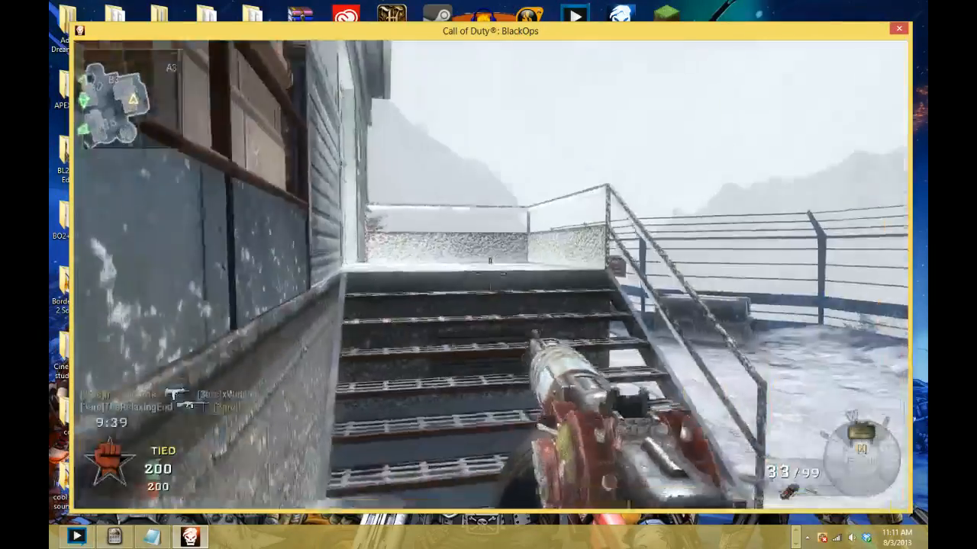
key(w)
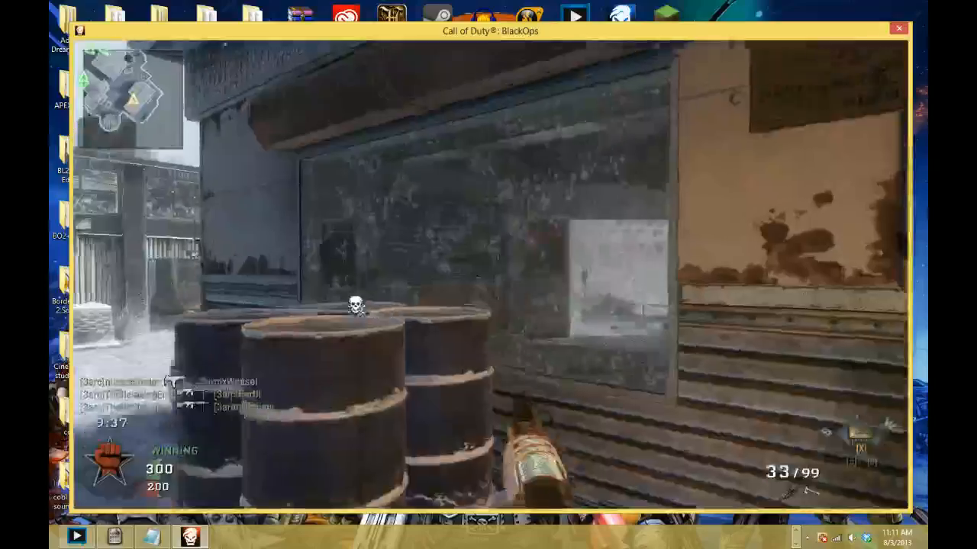
click(490, 275)
key(w)
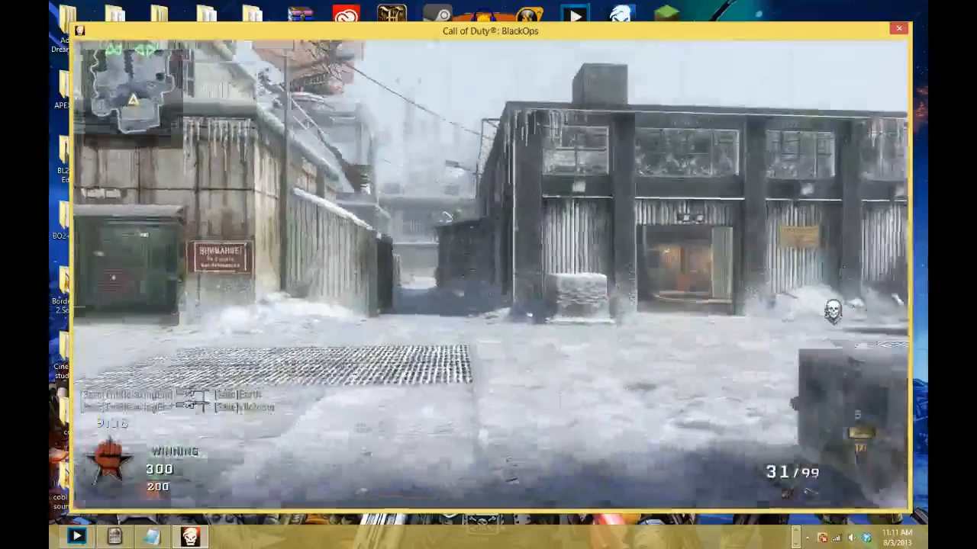
- Aim down the Ray Gun's sights, fire several shots across the snowy spawn yard, and reload
right_click(491, 275)
click(491, 275)
click(491, 275)
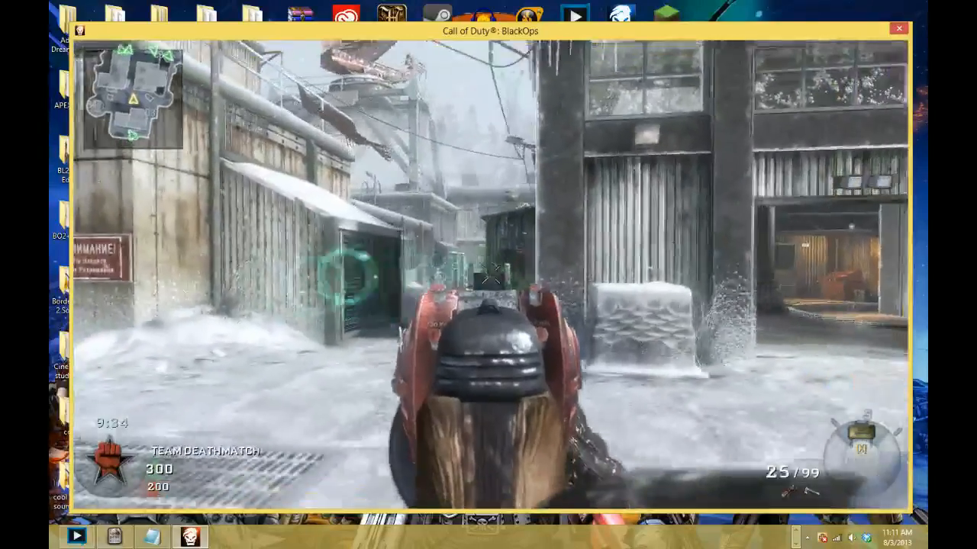
key(w)
key(r)
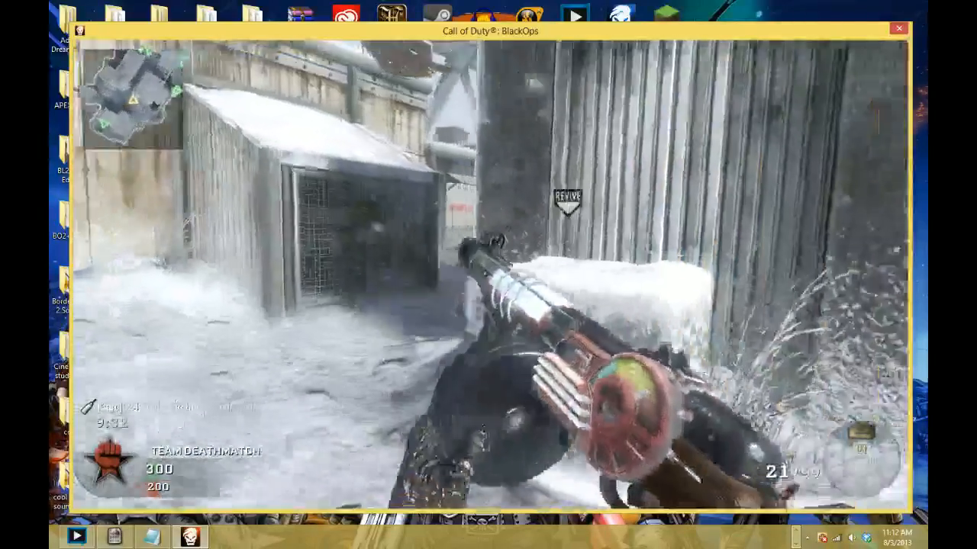
- Fire another round of aimed Ray Gun shots, and advance along the alley toward the number 2 building
key(a)
right_click(491, 276)
click(491, 275)
click(491, 276)
key(w)
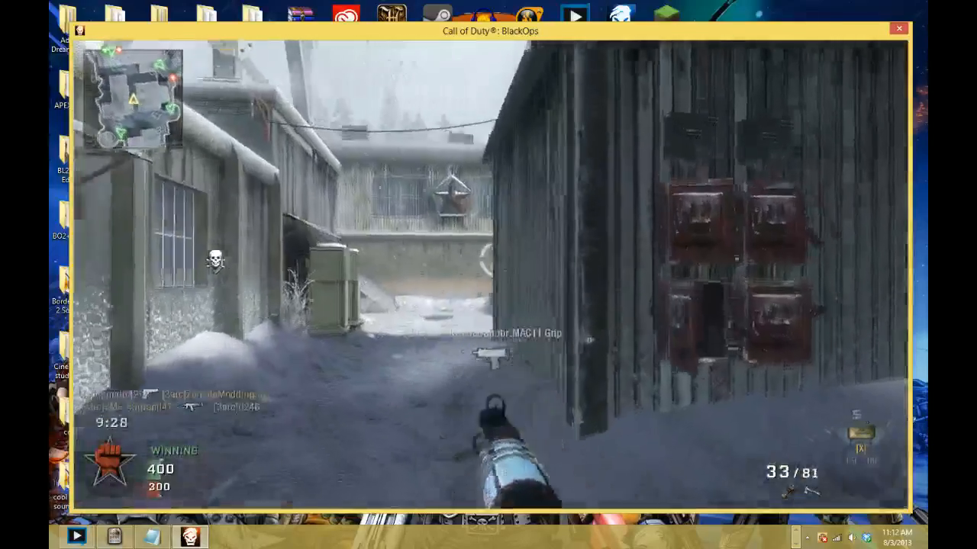
key(w)
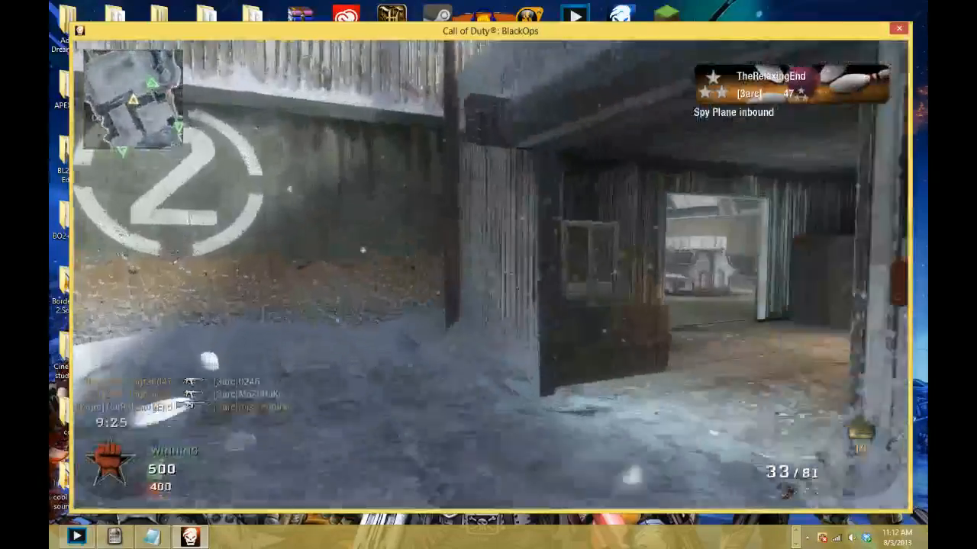
- Enter the control room, fire aimed Ray Gun shots toward the enemy on the far stairs, and reload between bursts
key(w)
key(w)
right_click(491, 275)
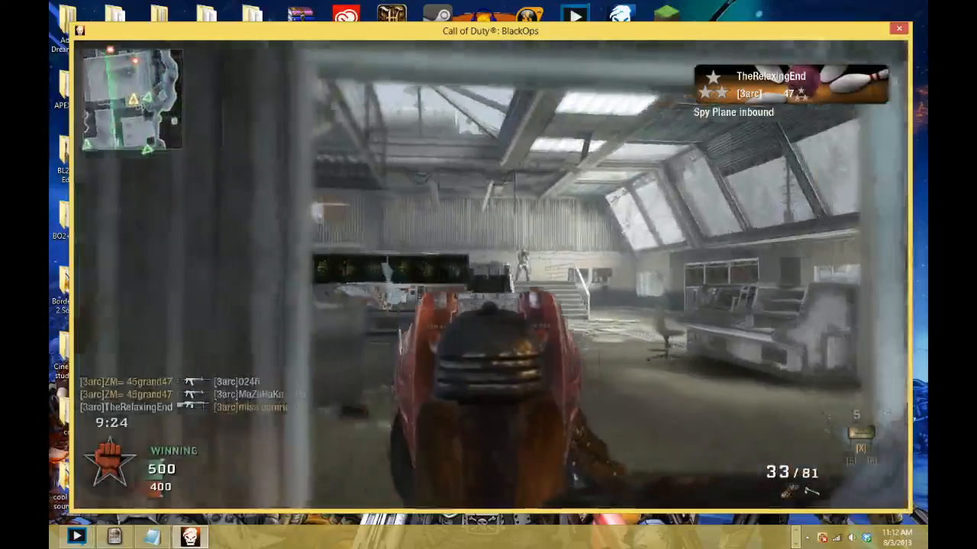
click(491, 275)
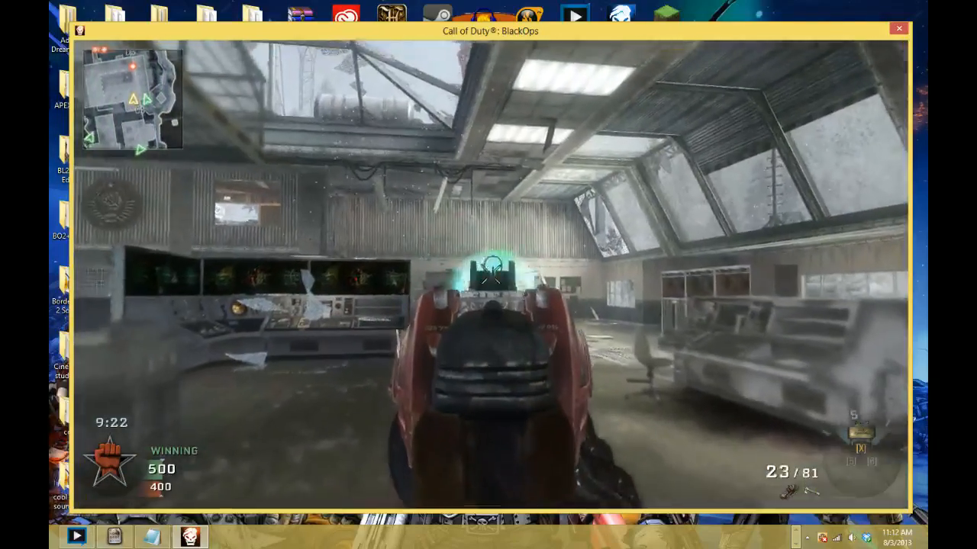
key(r)
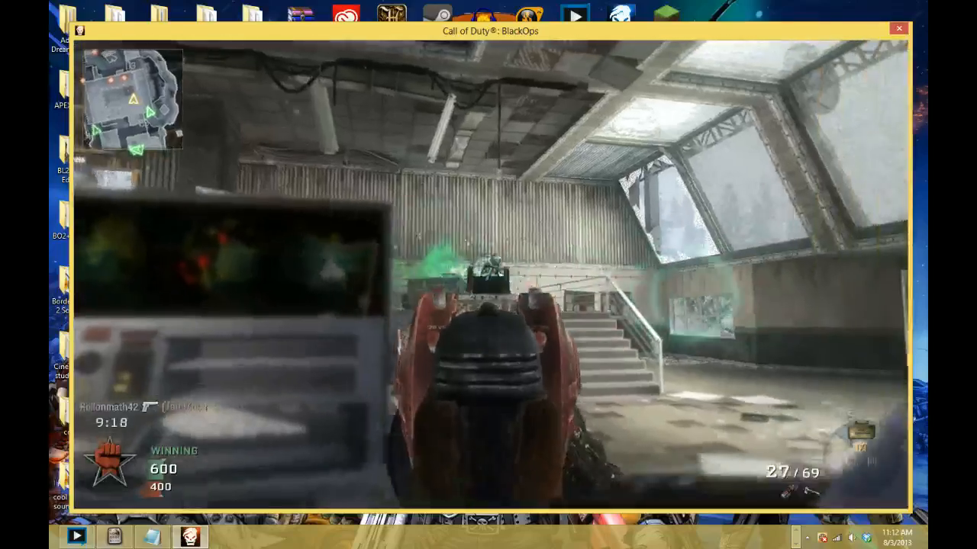
click(491, 275)
click(490, 276)
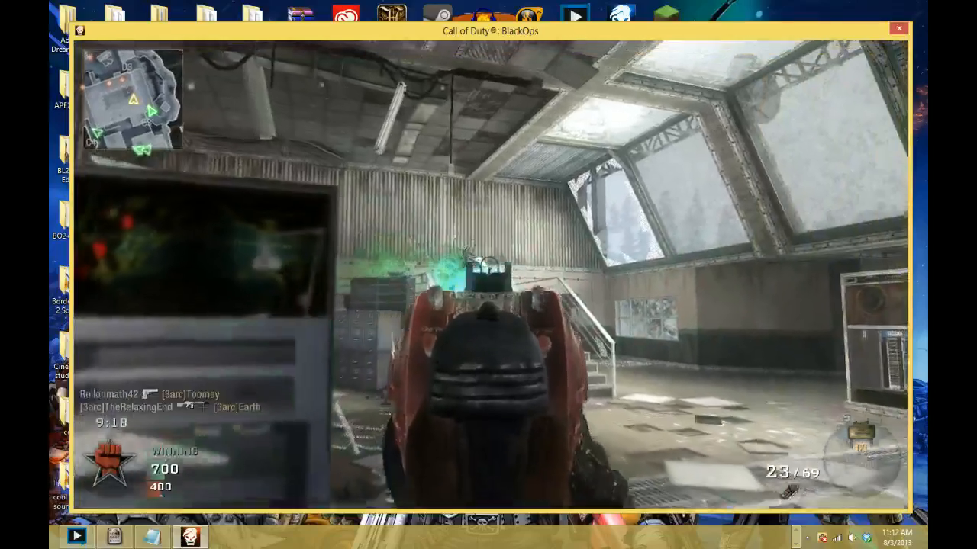
key(r)
- Advance through the building, fire the Ray Gun through the side doorway and into the outer yard, and reload
key(w)
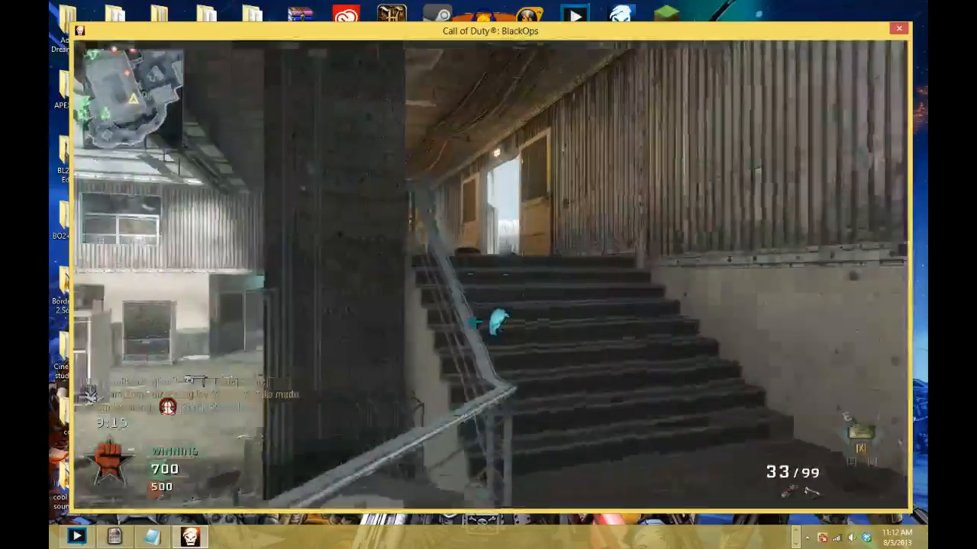
key(w)
click(491, 275)
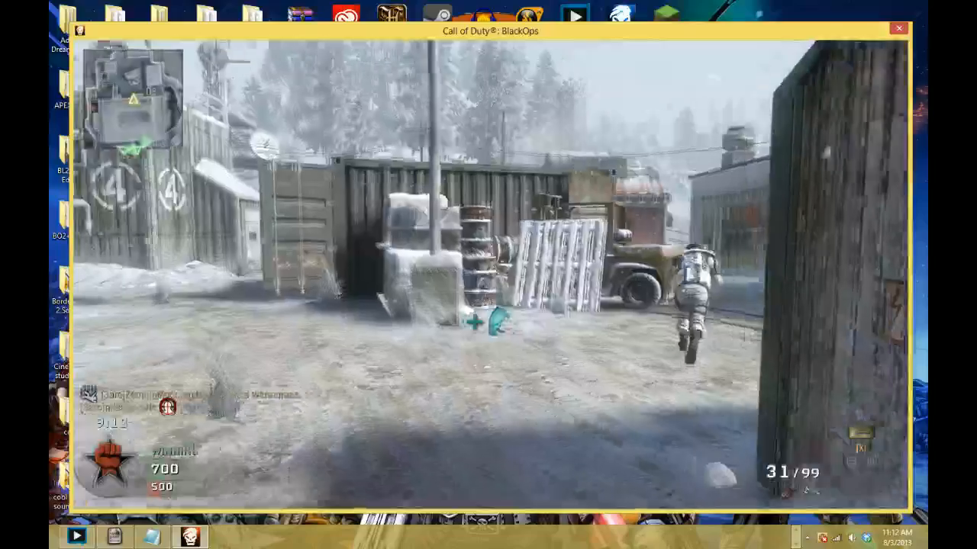
click(491, 275)
click(490, 275)
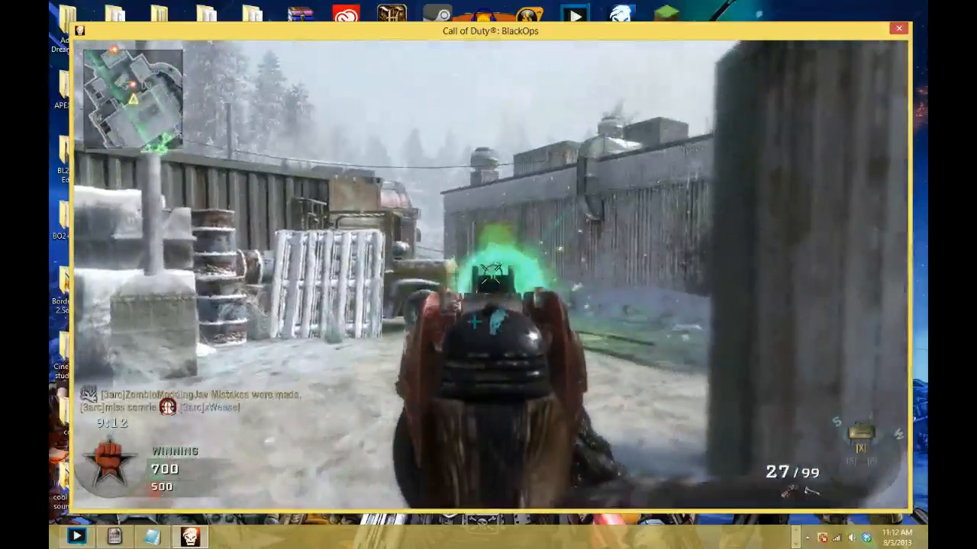
key(r)
key(w)
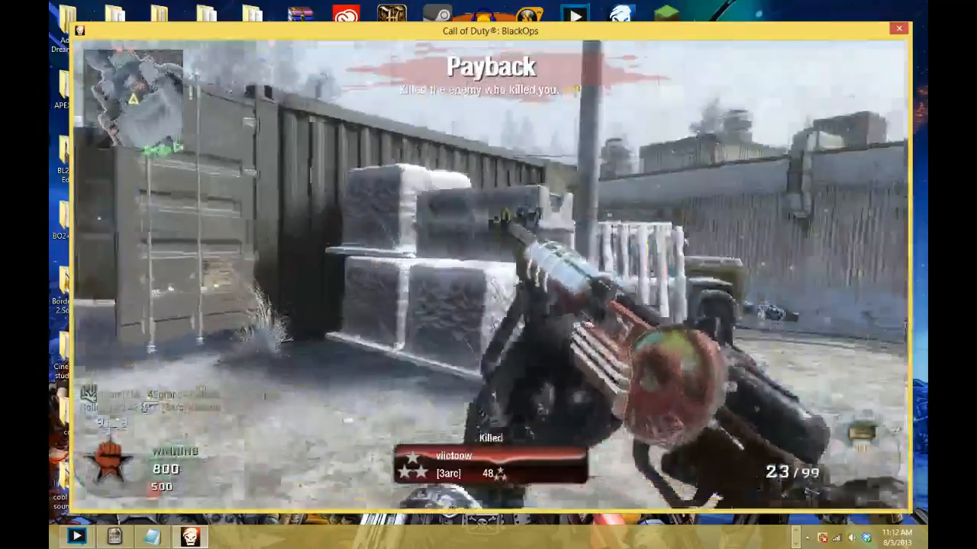
- Swap to the RPG and back to the Ray Gun, attack near the number 3 building, and reload
key(w)
key(1)
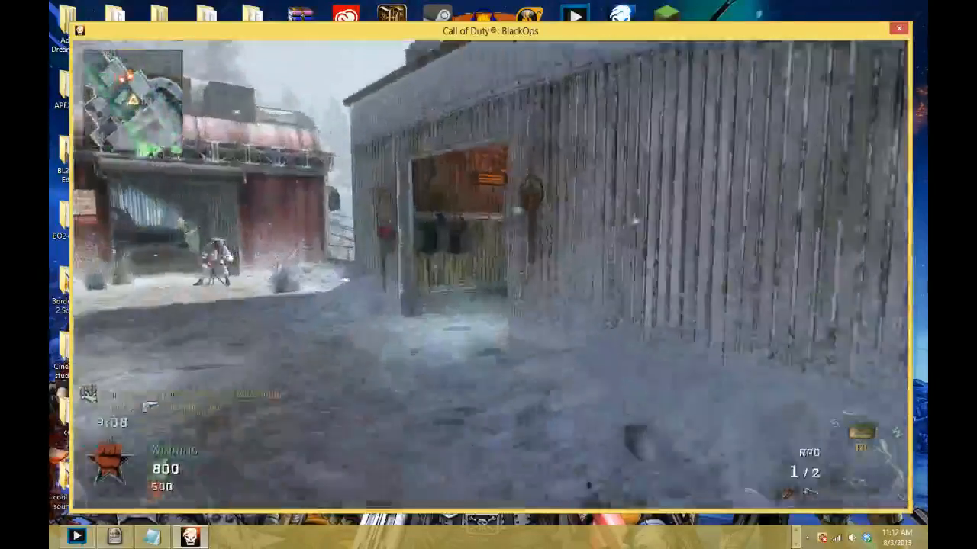
key(1)
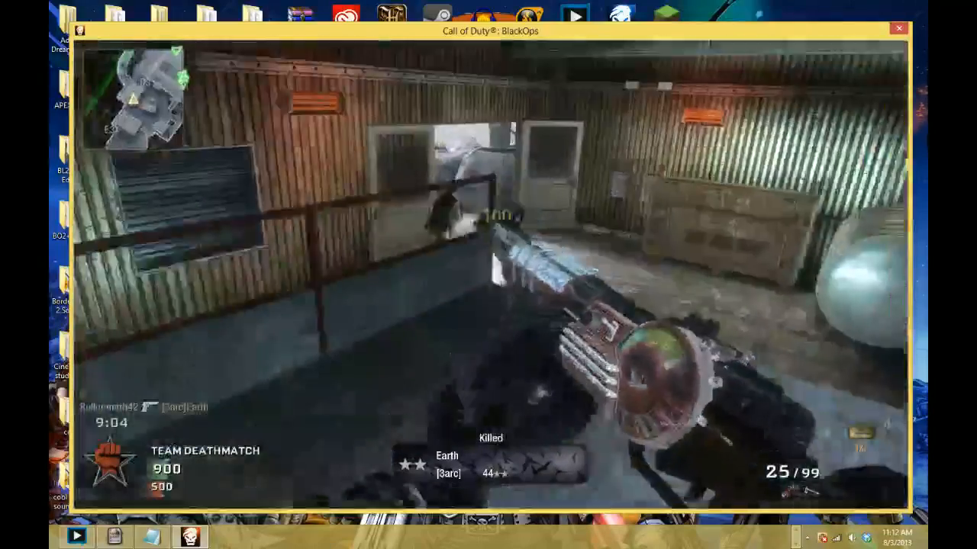
key(r)
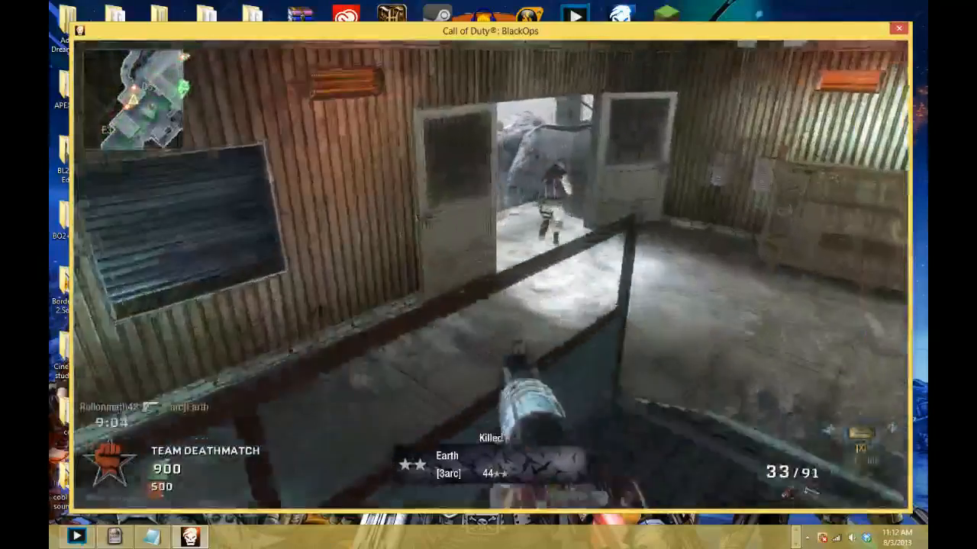
- Shoot the enemy in the shed's open doorway, reload the Ray Gun, and head back outside toward the number 3 building
click(491, 275)
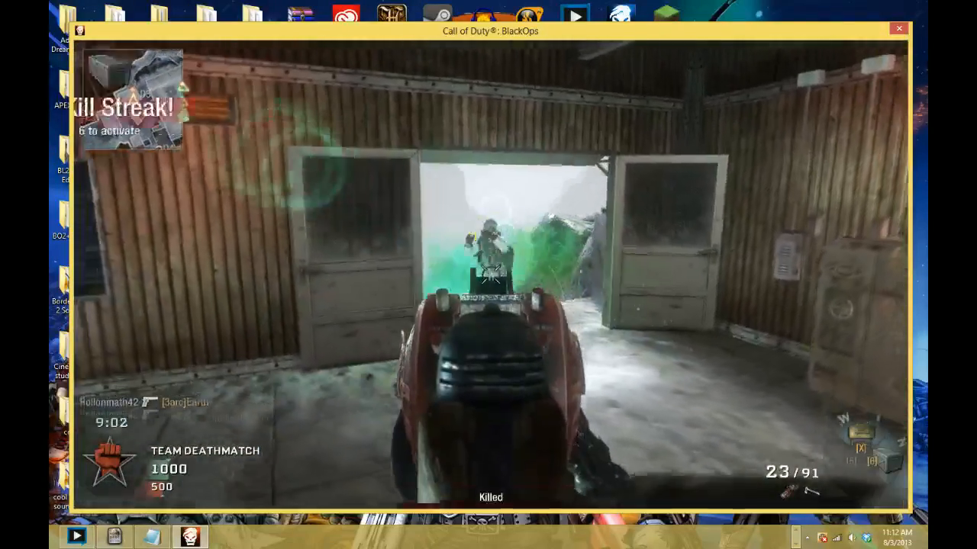
key(w)
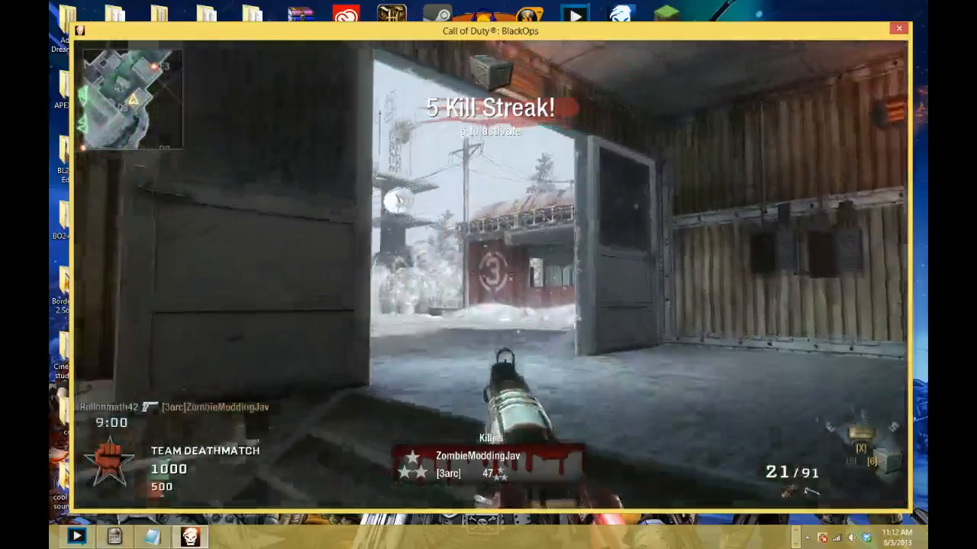
key(shift)
key(r)
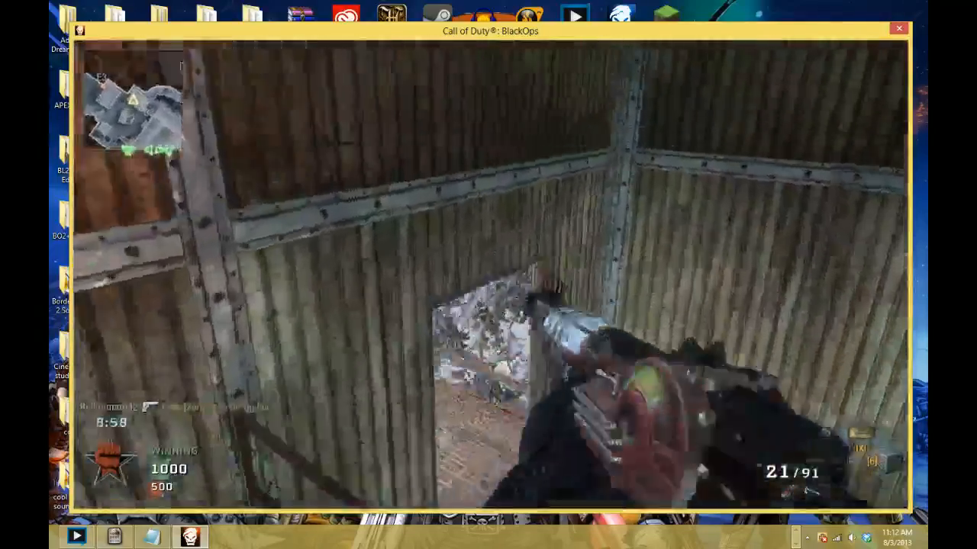
key(w)
key(w)
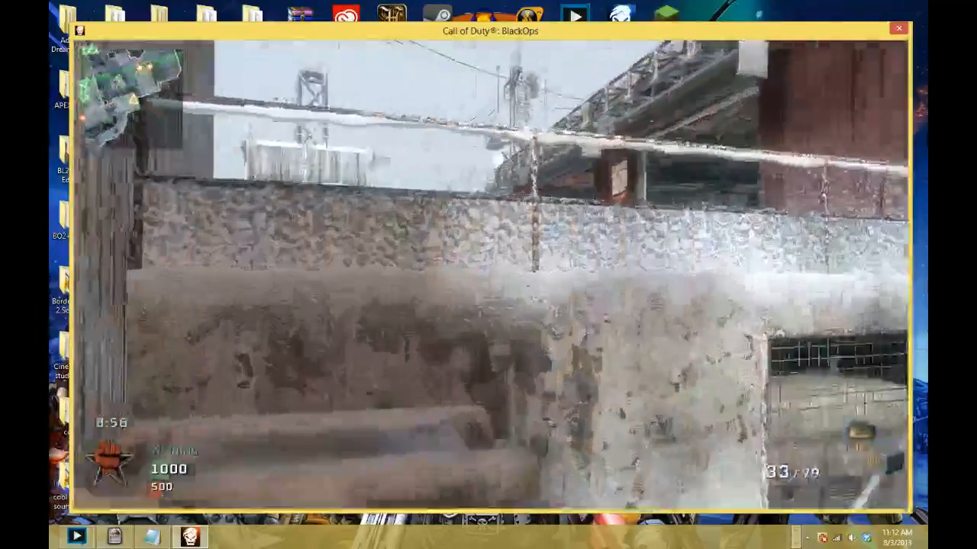
key(space)
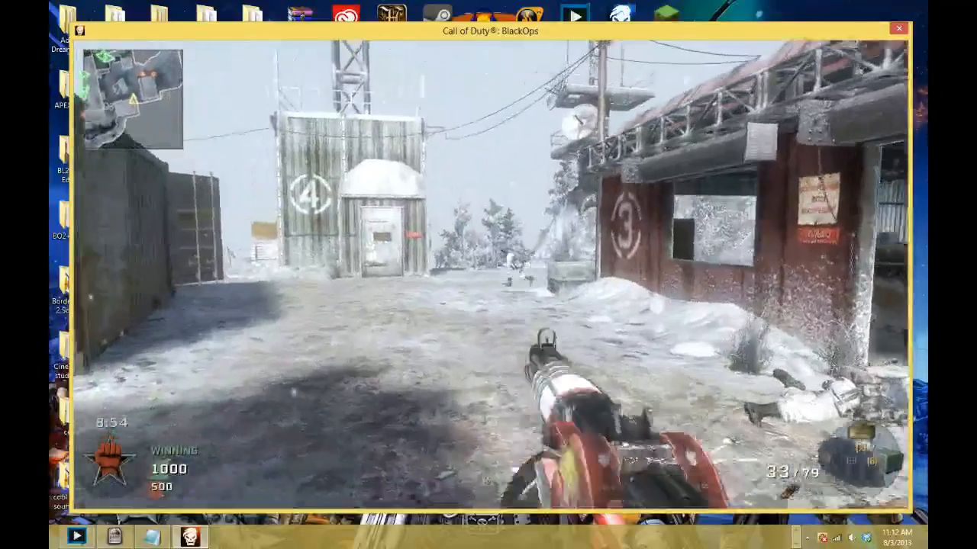
- Fire hip and aimed Ray Gun shots at enemies in the open yard beside the number 3 building
click(490, 275)
key(w)
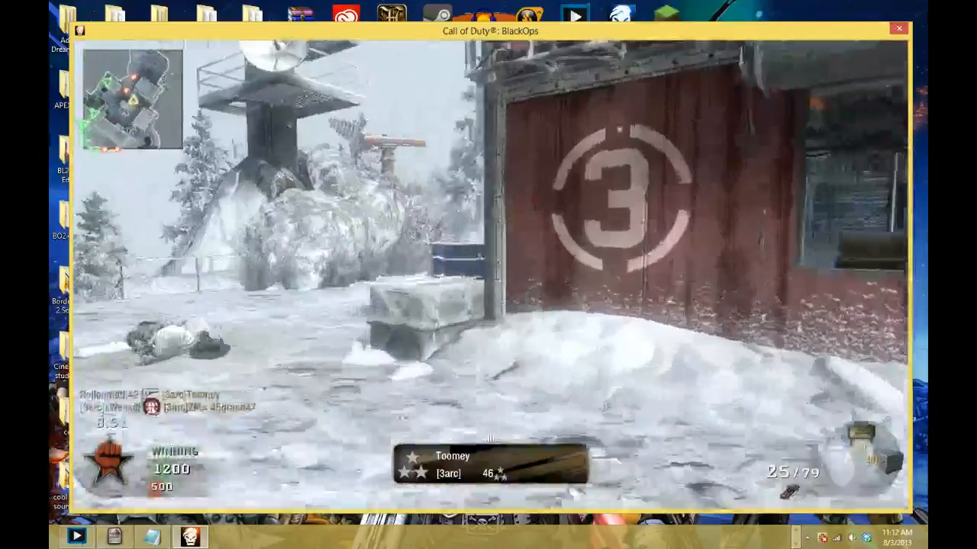
right_click(490, 274)
click(490, 274)
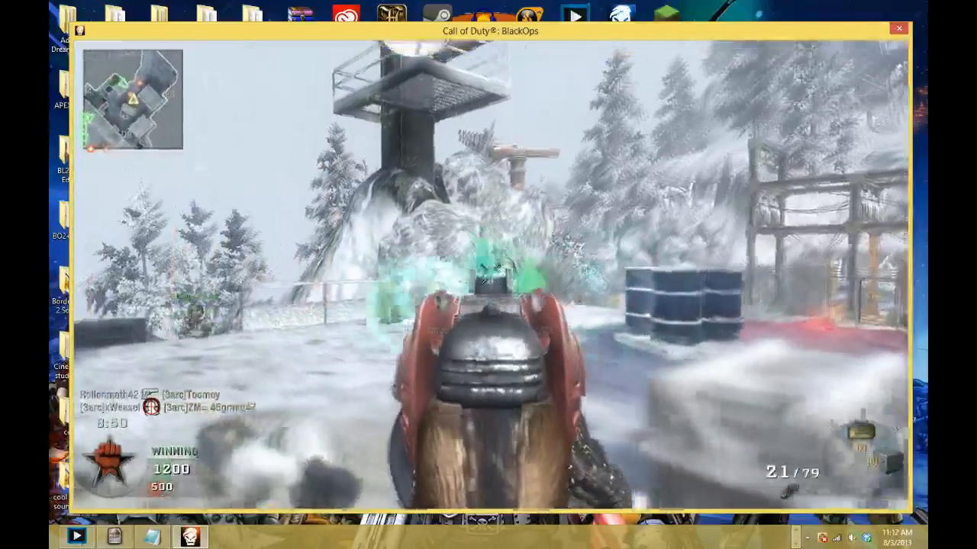
click(490, 275)
key(shift+w)
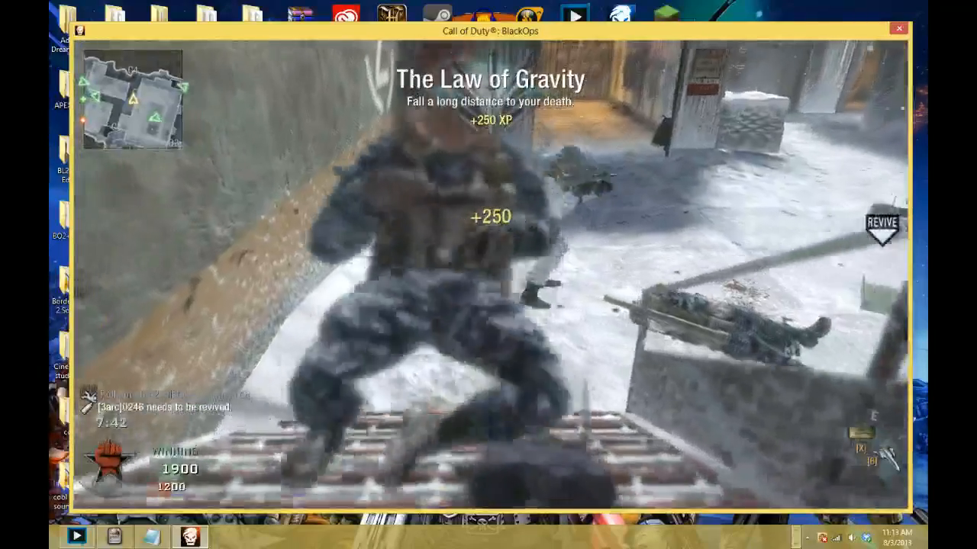
- Choose a different class from the match menu, and carry its heavy weapon up the stairs and through the container
key(Escape)
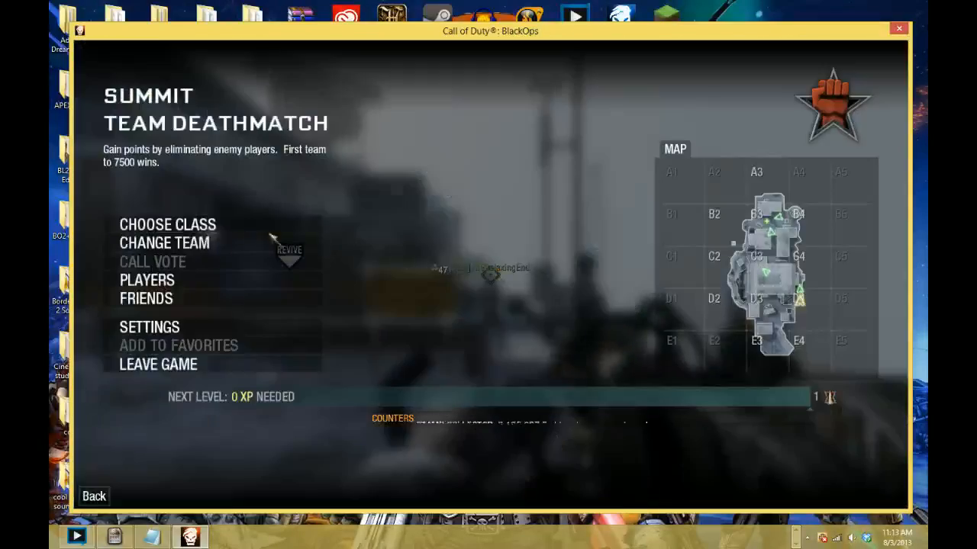
click(268, 230)
click(267, 241)
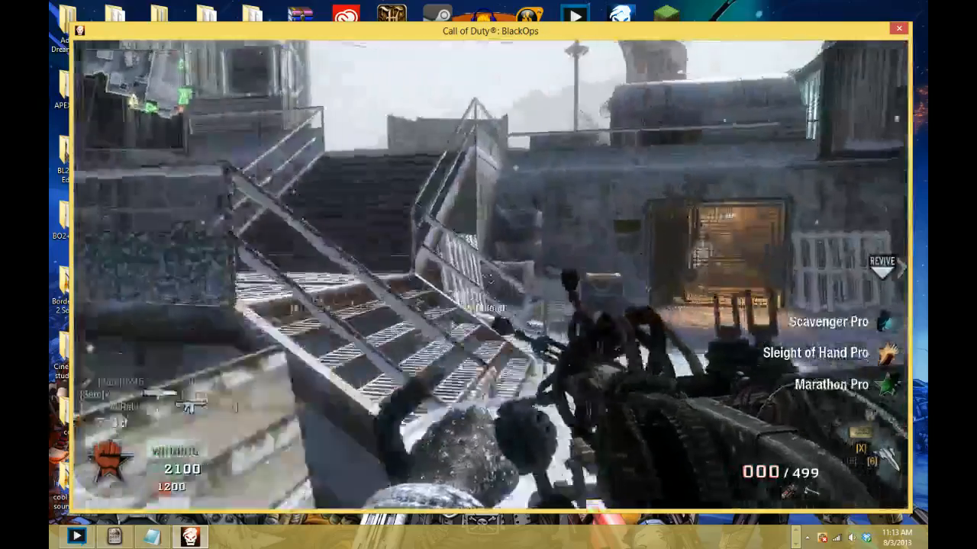
key(w)
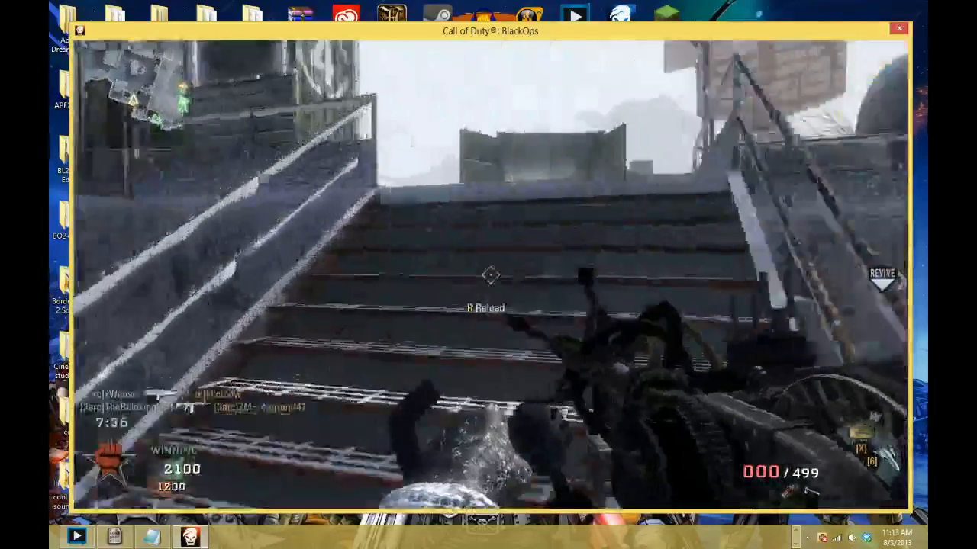
key(w)
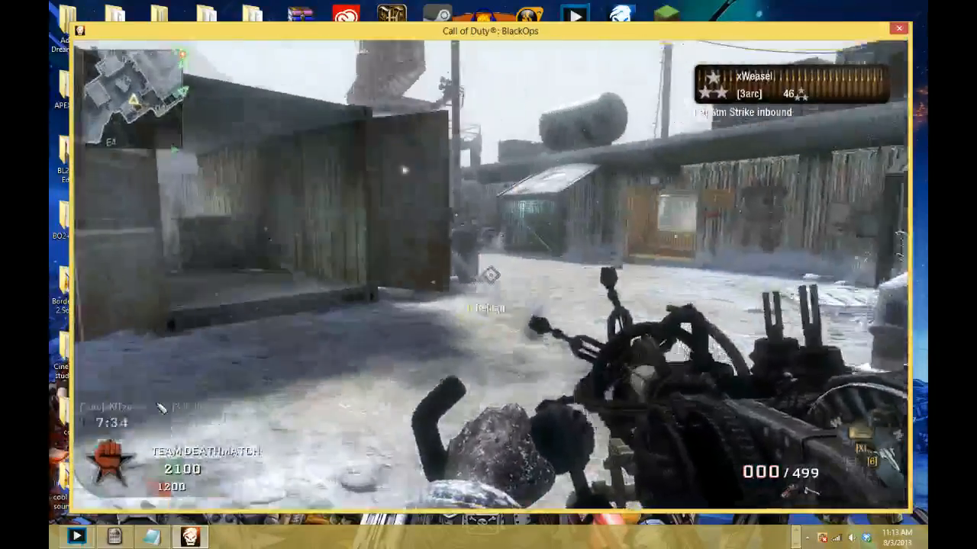
key(w)
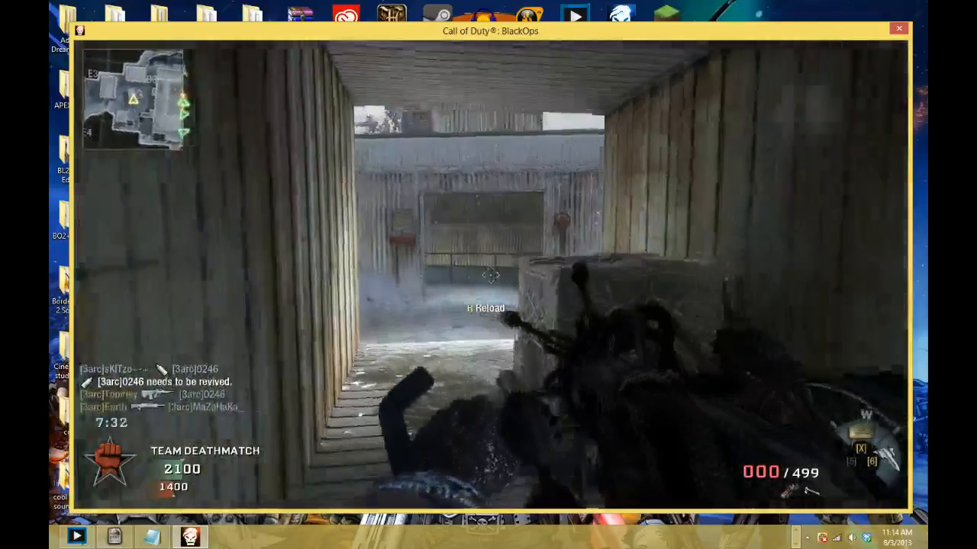
- Switch to Firefox and check the stream status on the YouTube live event page
key(alt+Tab)
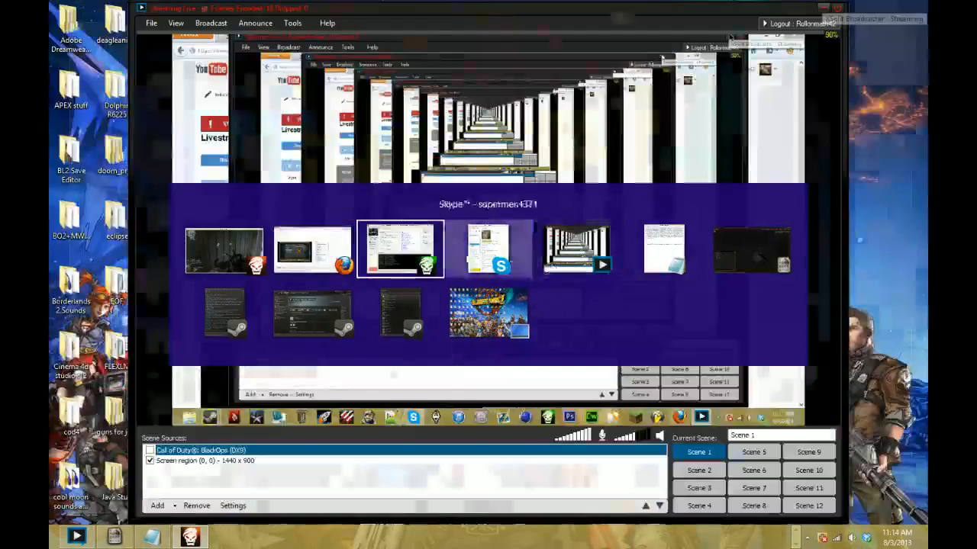
click(316, 249)
scroll(286, 216, up, 15)
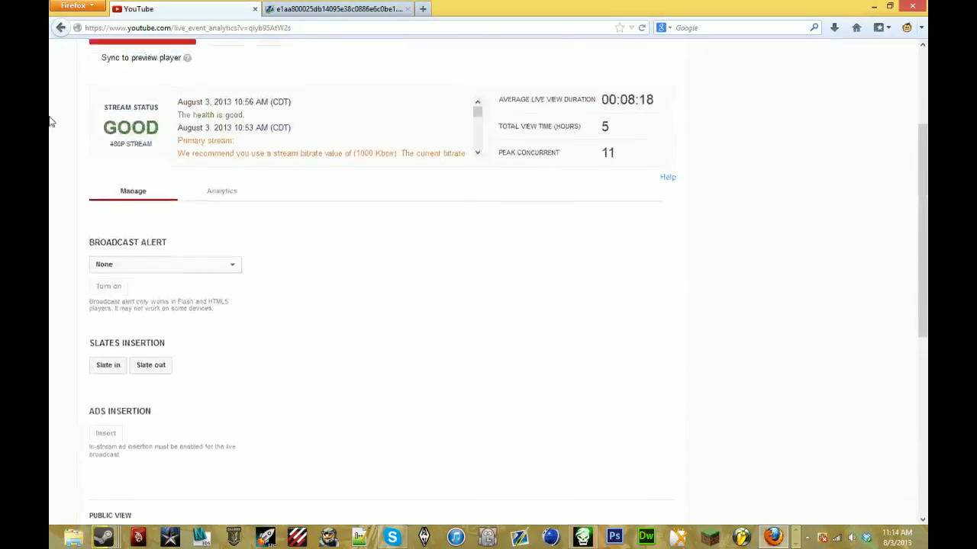